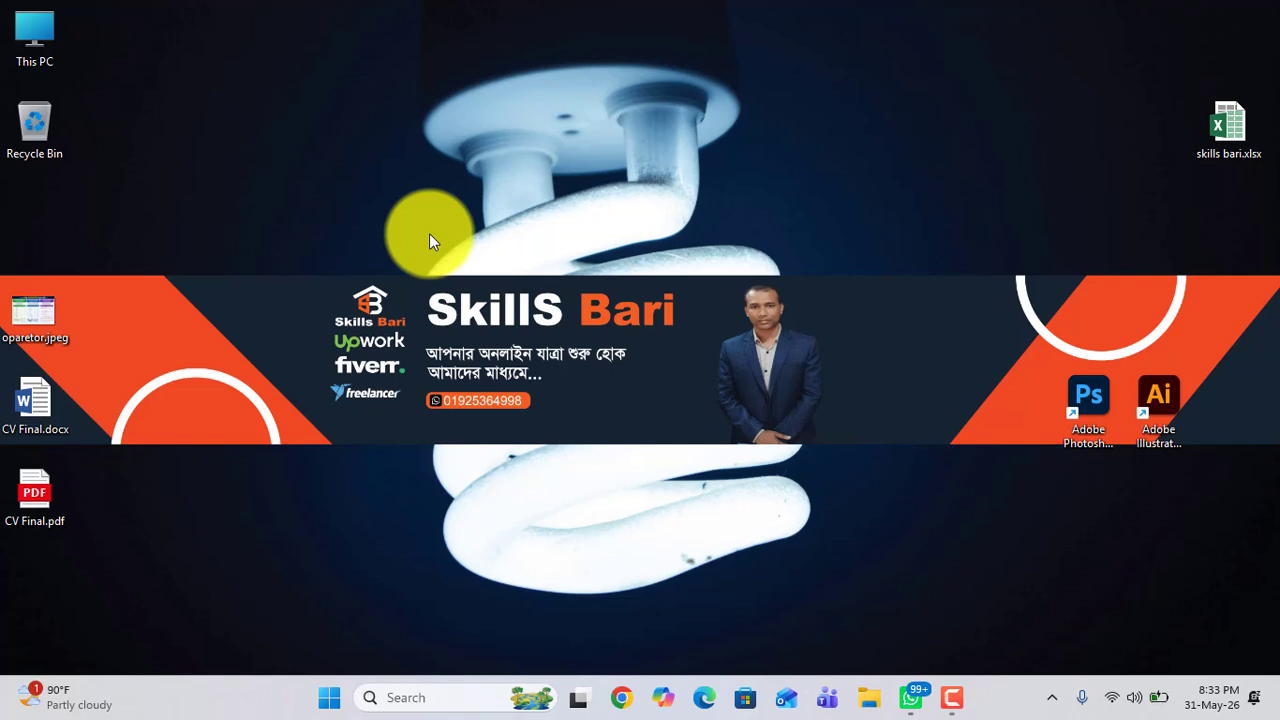
right_click(384, 197)
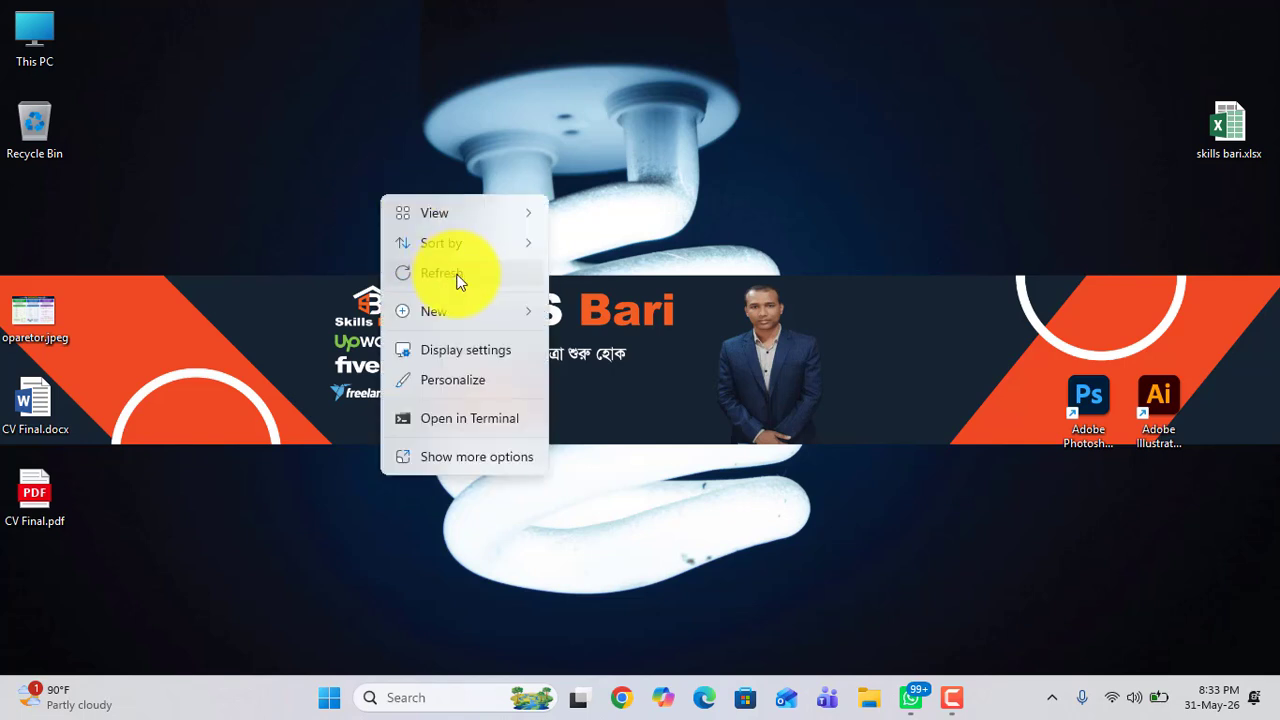
left_click(457, 276)
right_click(363, 160)
left_click(407, 236)
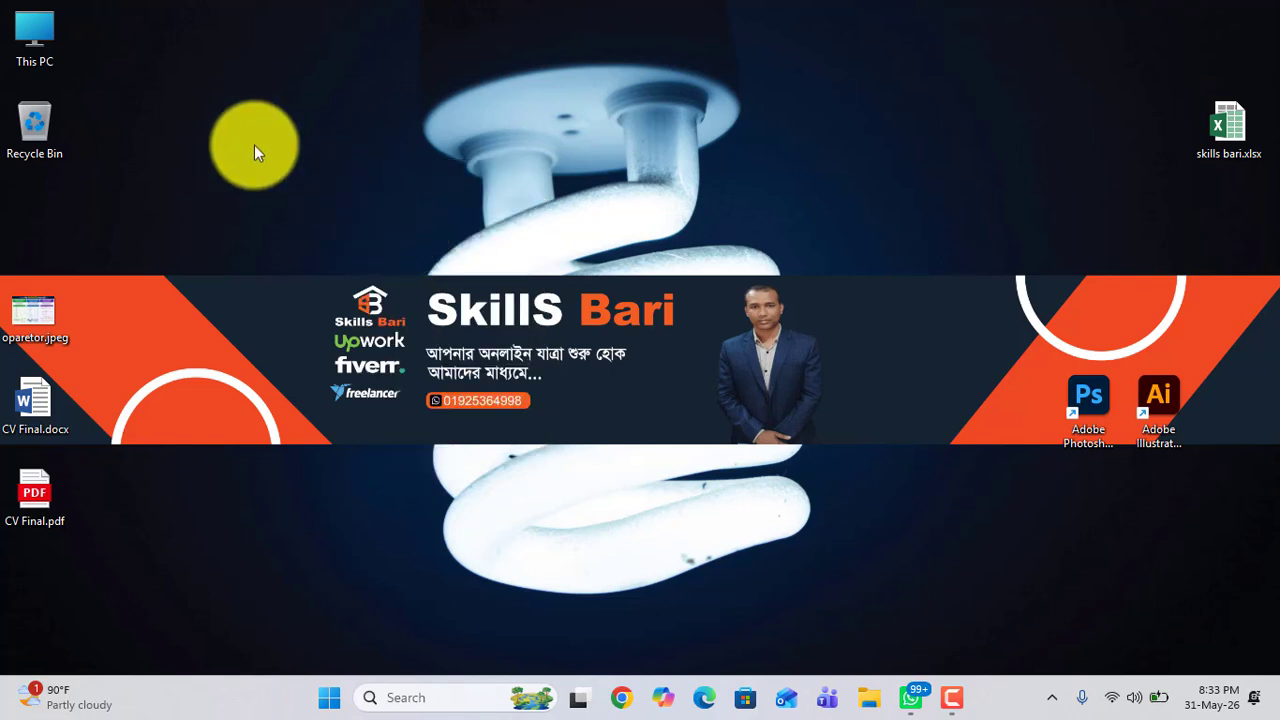
left_click_drag(5, 5, 1243, 663)
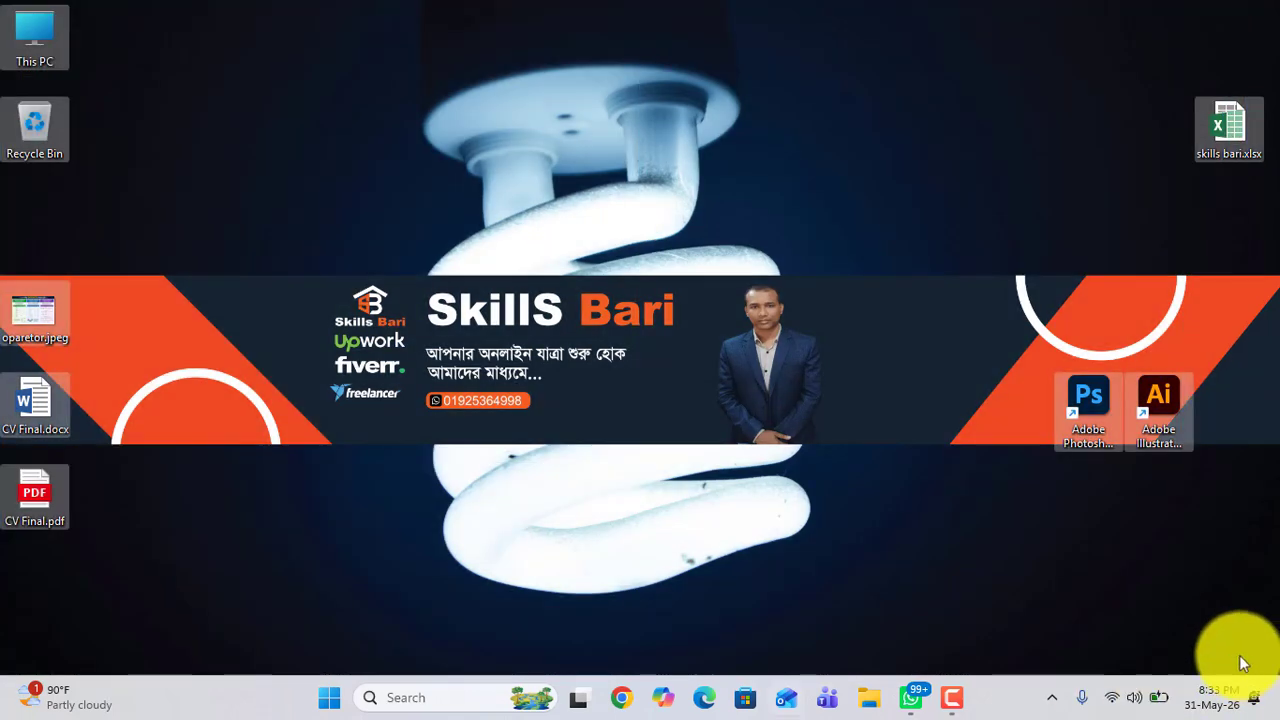
left_click(560, 411)
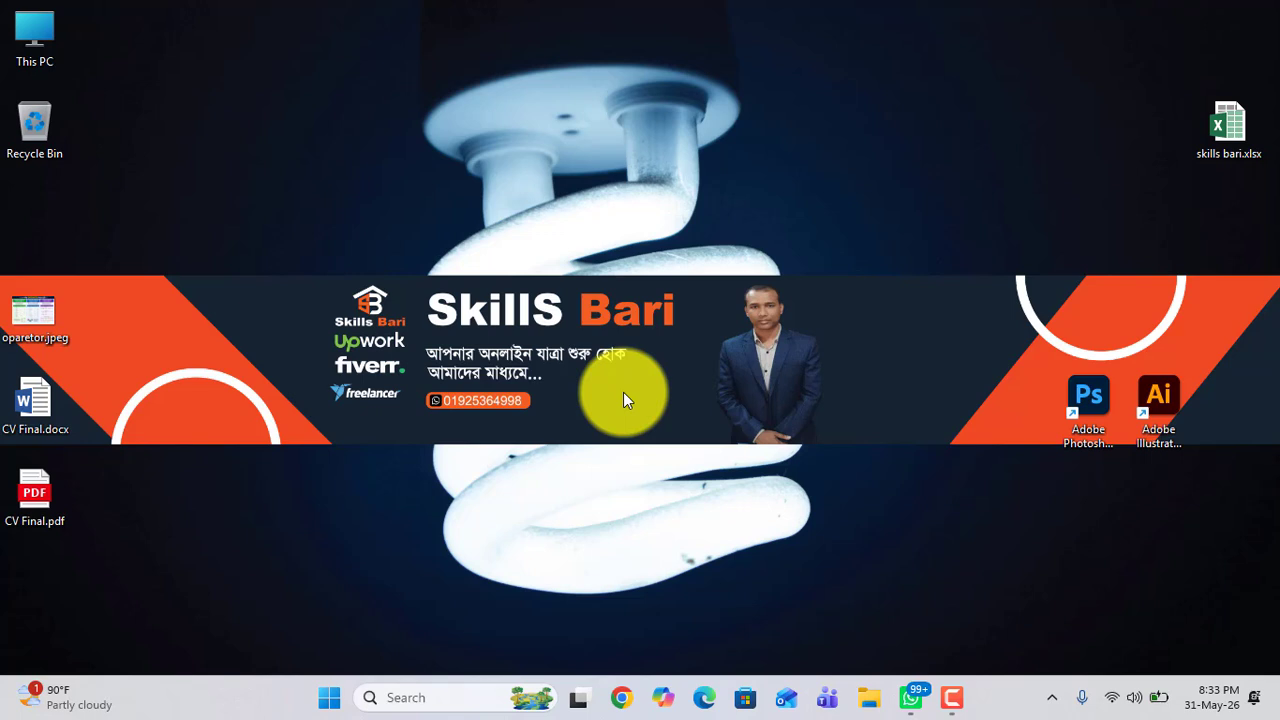
right_click(419, 232)
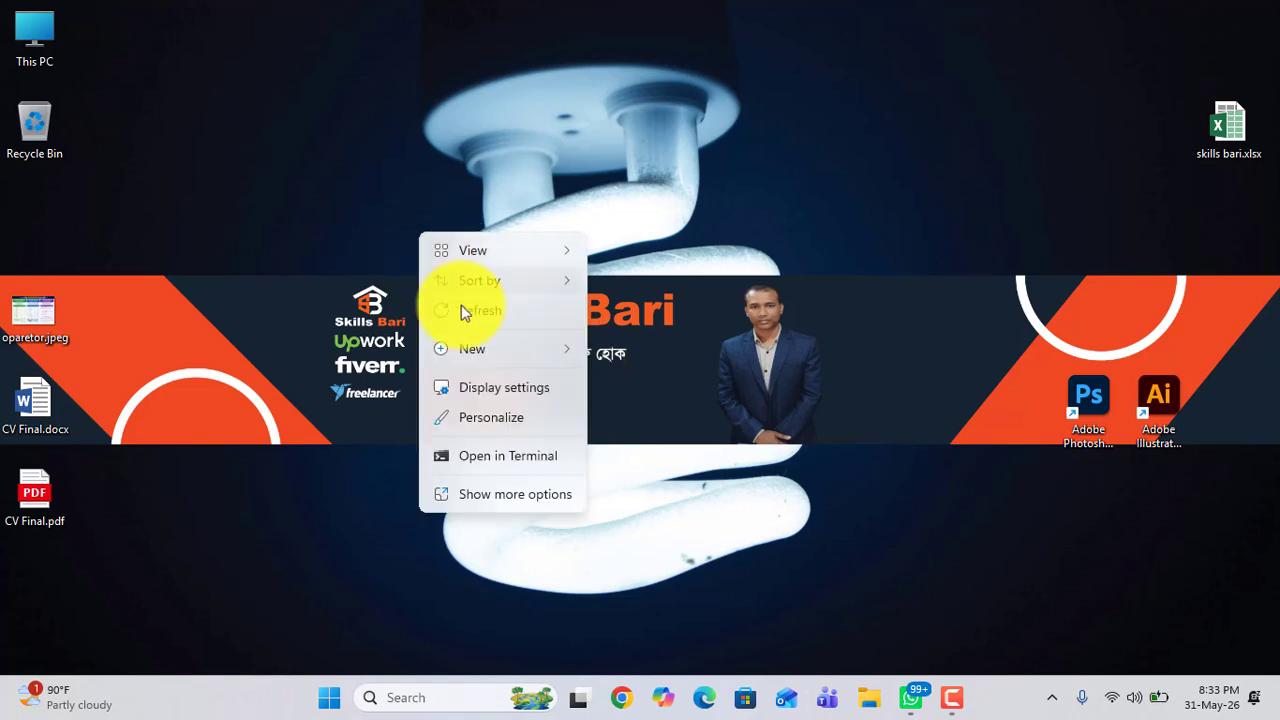
left_click(462, 310)
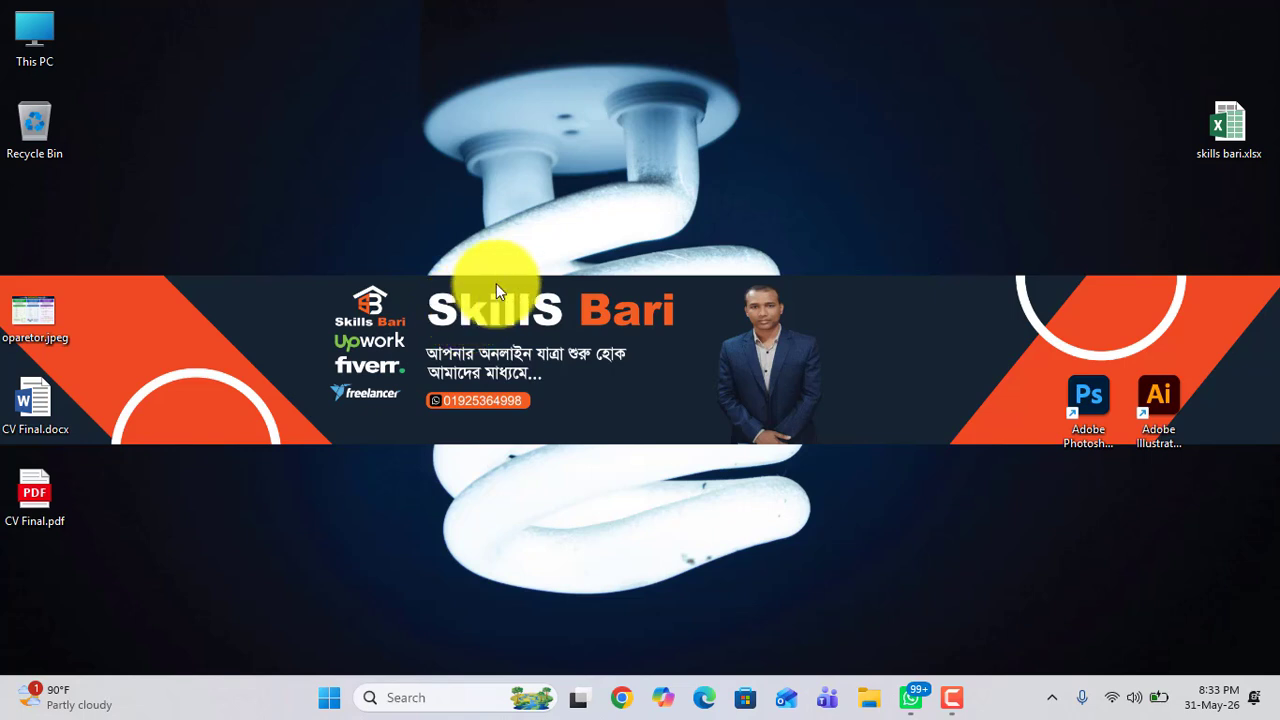
right_click(490, 252)
left_click(549, 331)
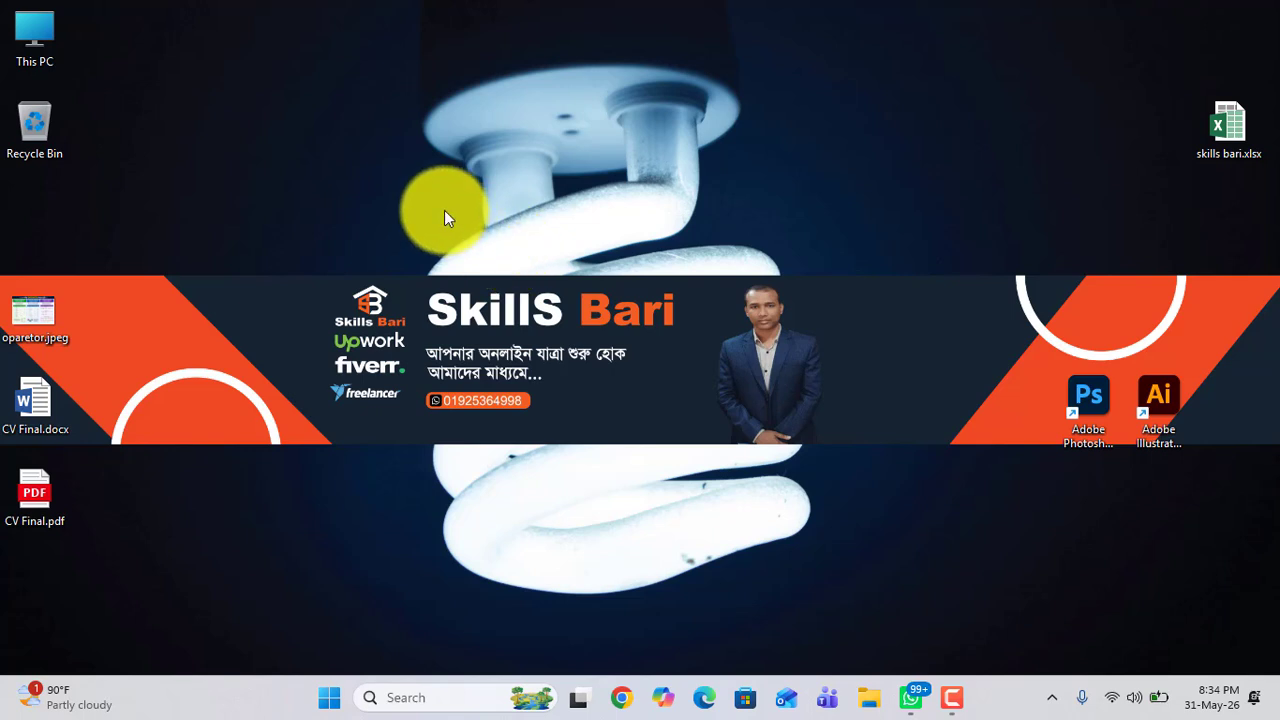
left_click_drag(356, 121, 782, 420)
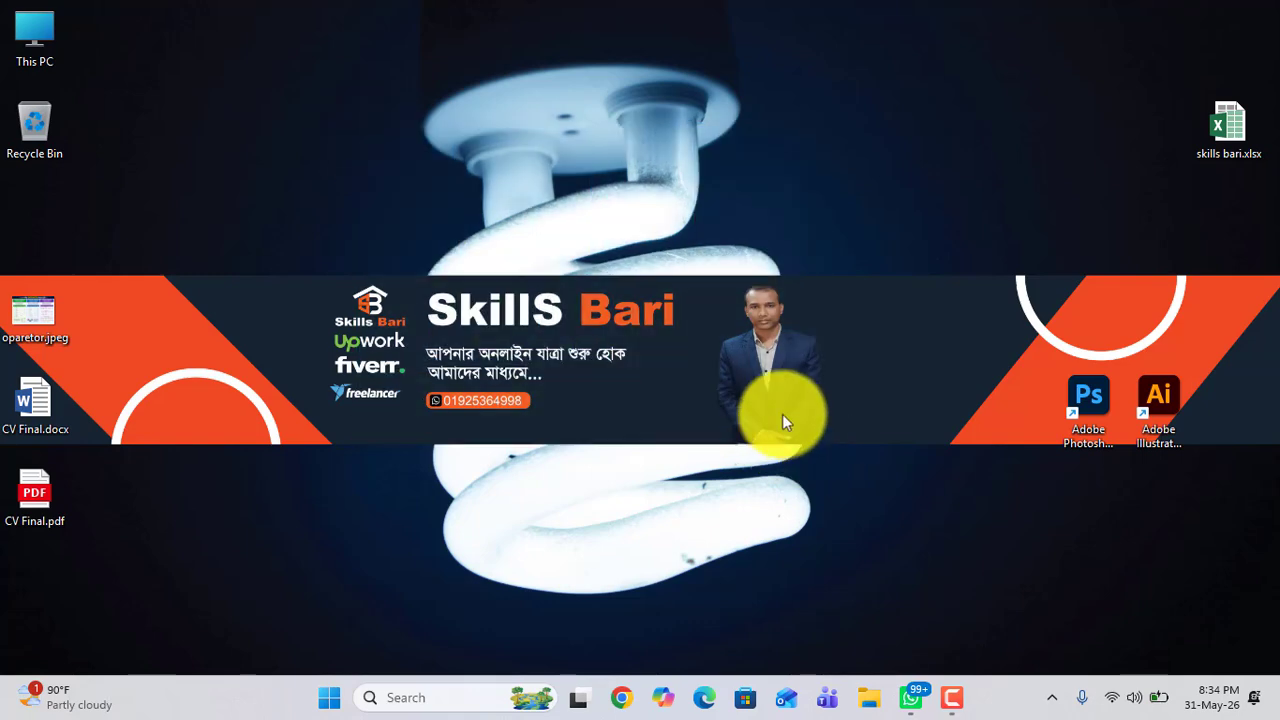
right_click(348, 98)
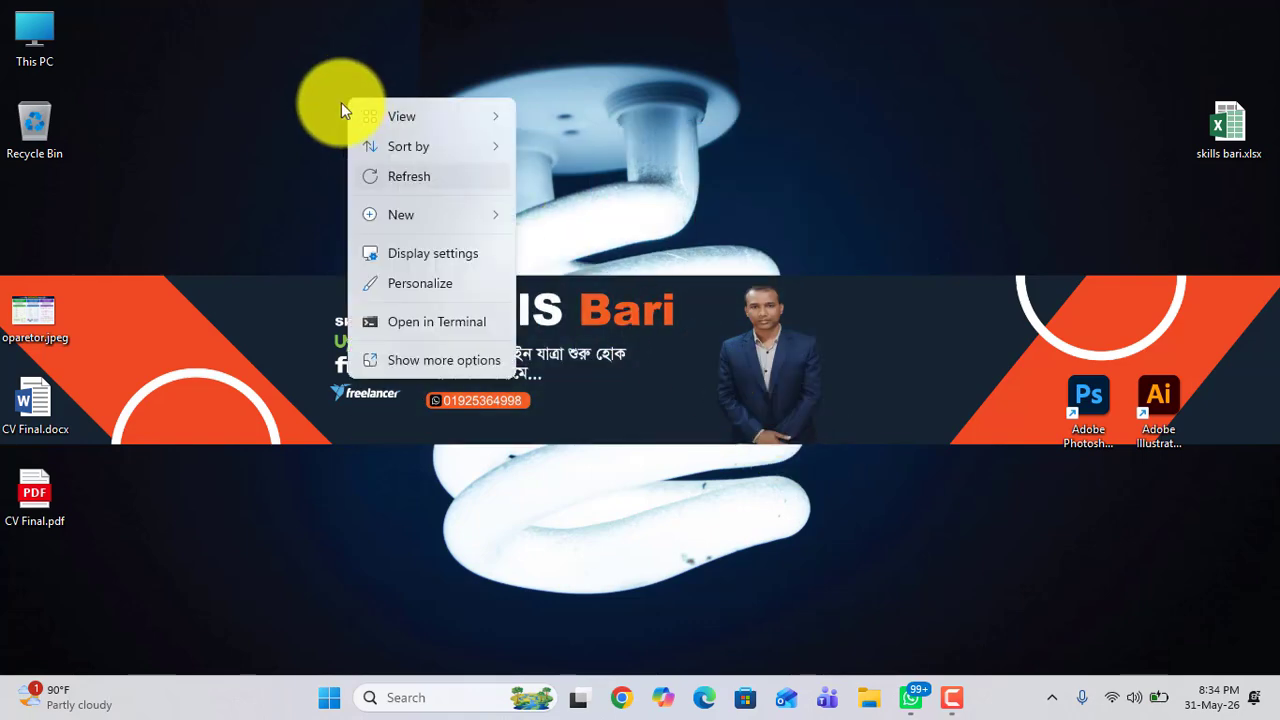
left_click(300, 143)
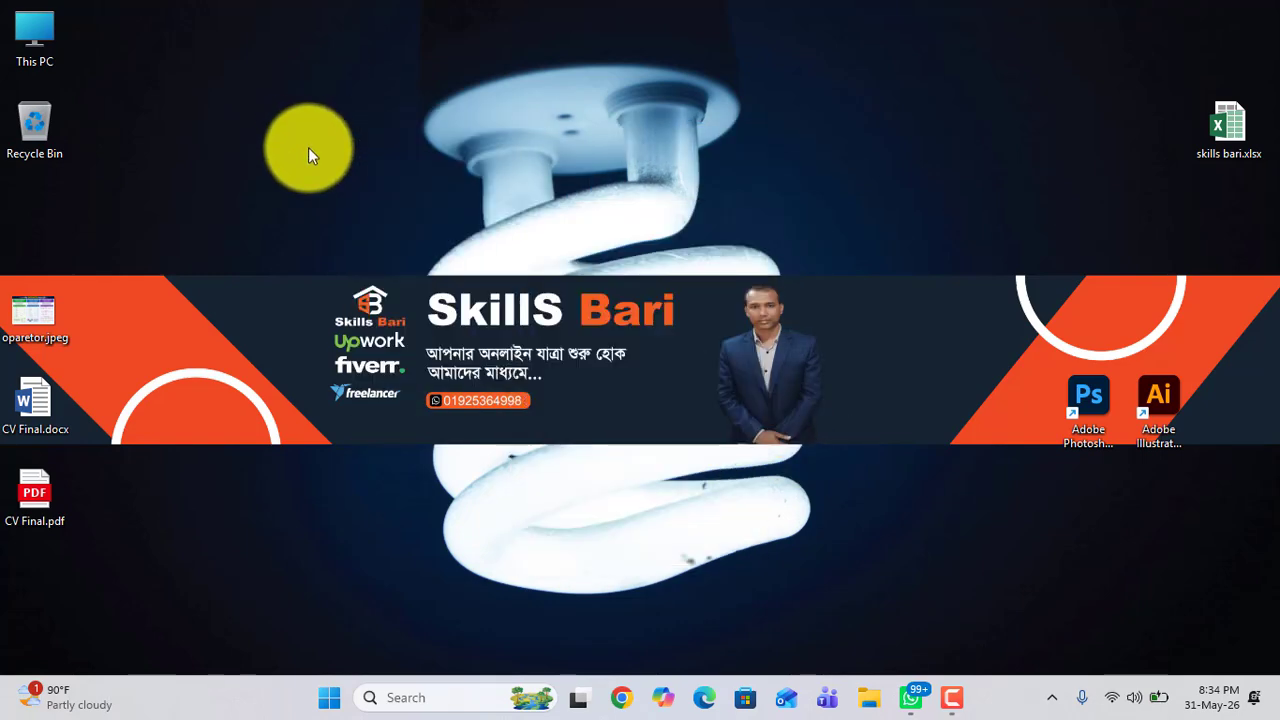
Step: Create a new Microsoft Word Document on the desktop and confirm its default name
right_click(367, 160)
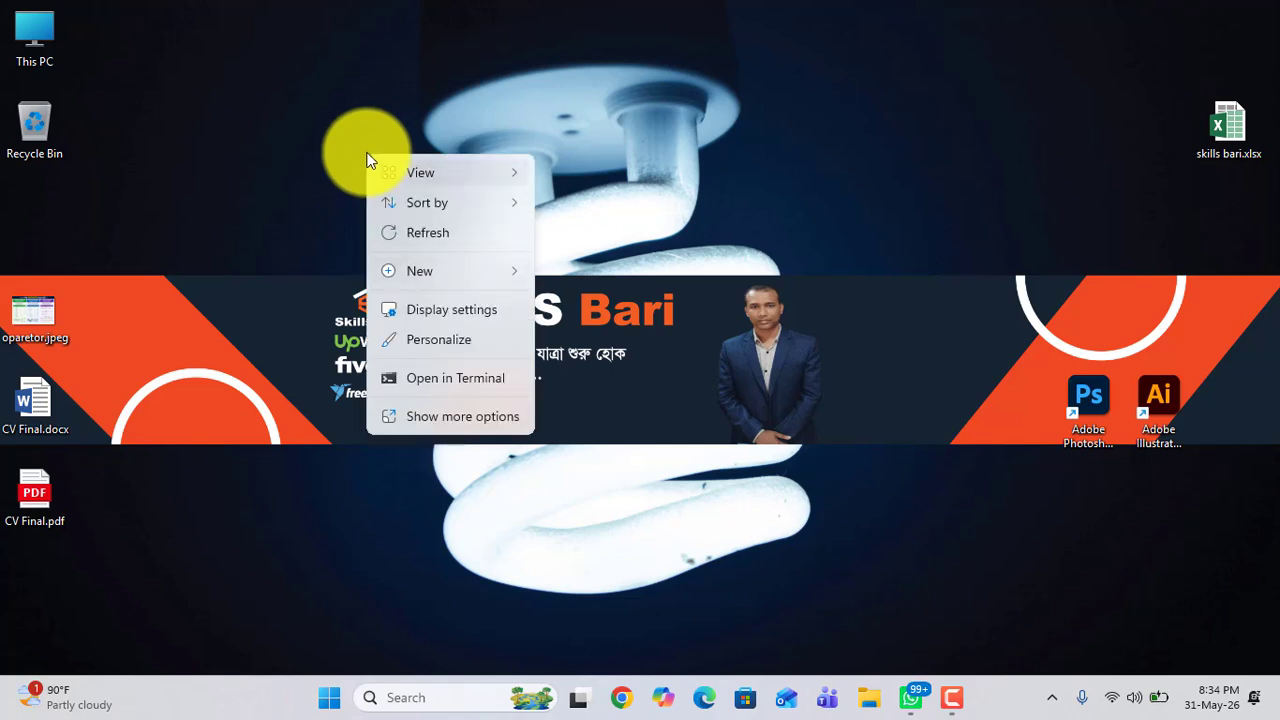
mouse_move(398, 266)
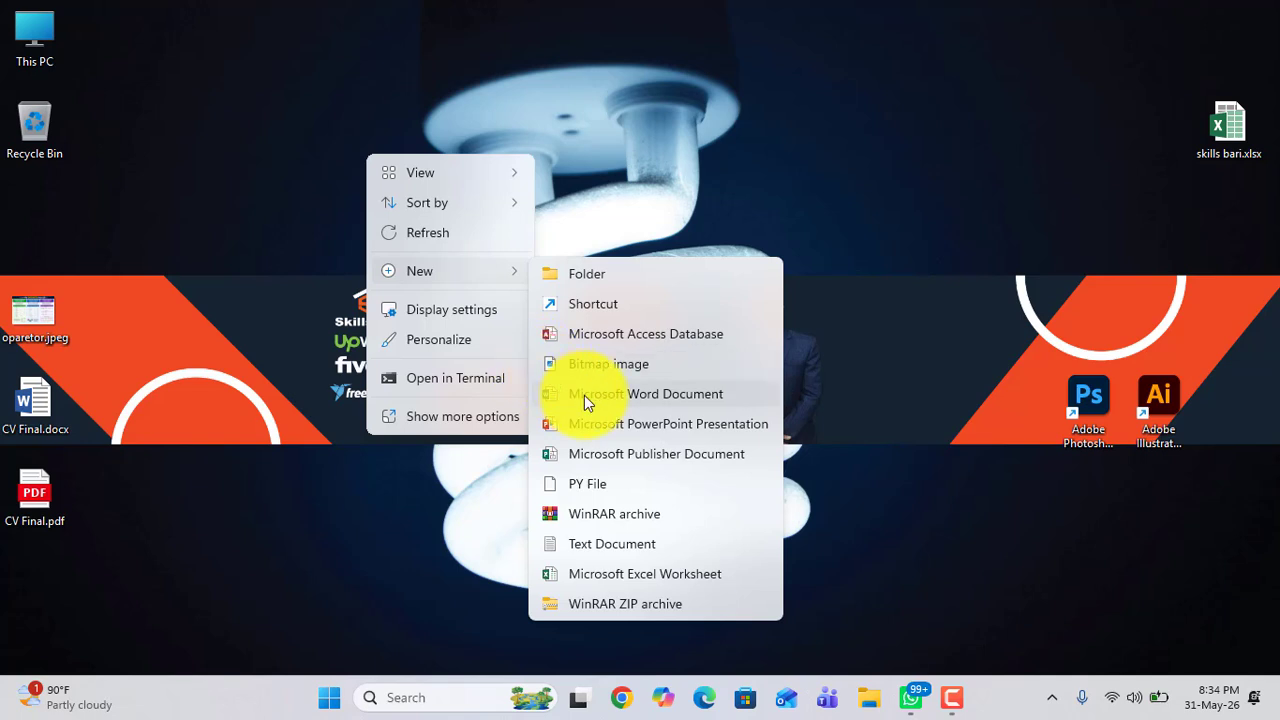
left_click(665, 399)
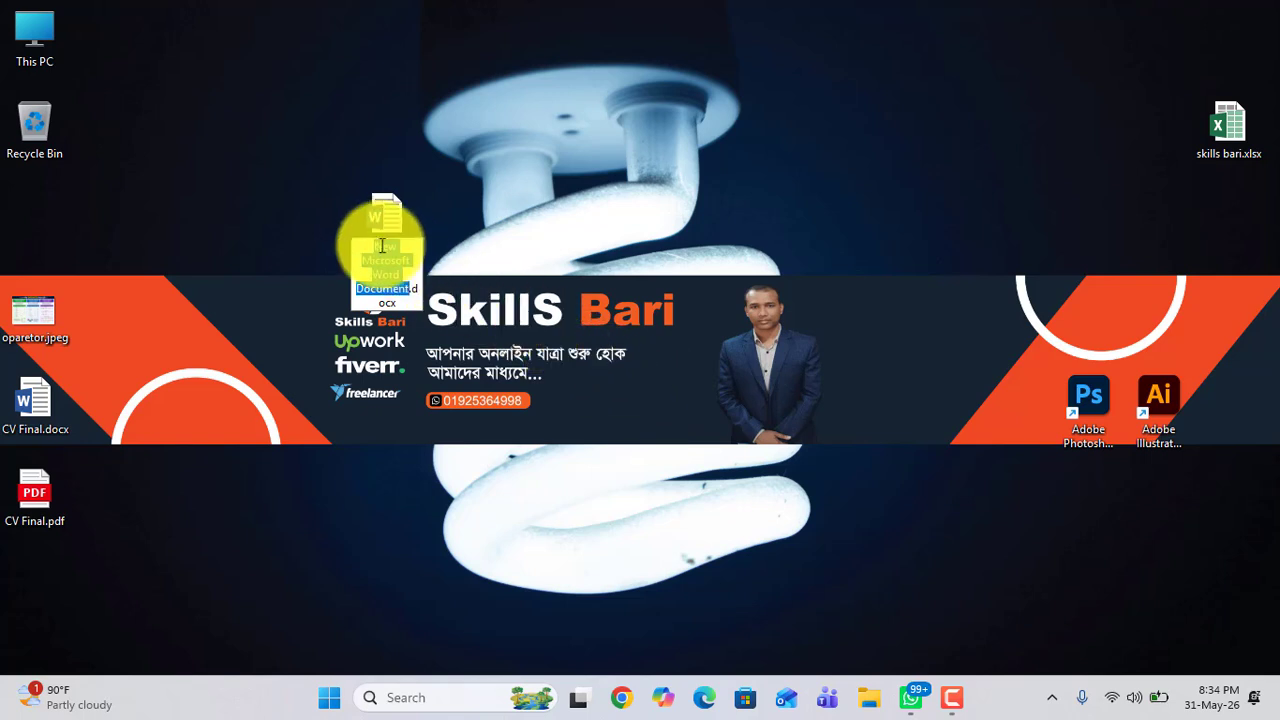
left_click(401, 300)
left_click_drag(401, 300, 358, 249)
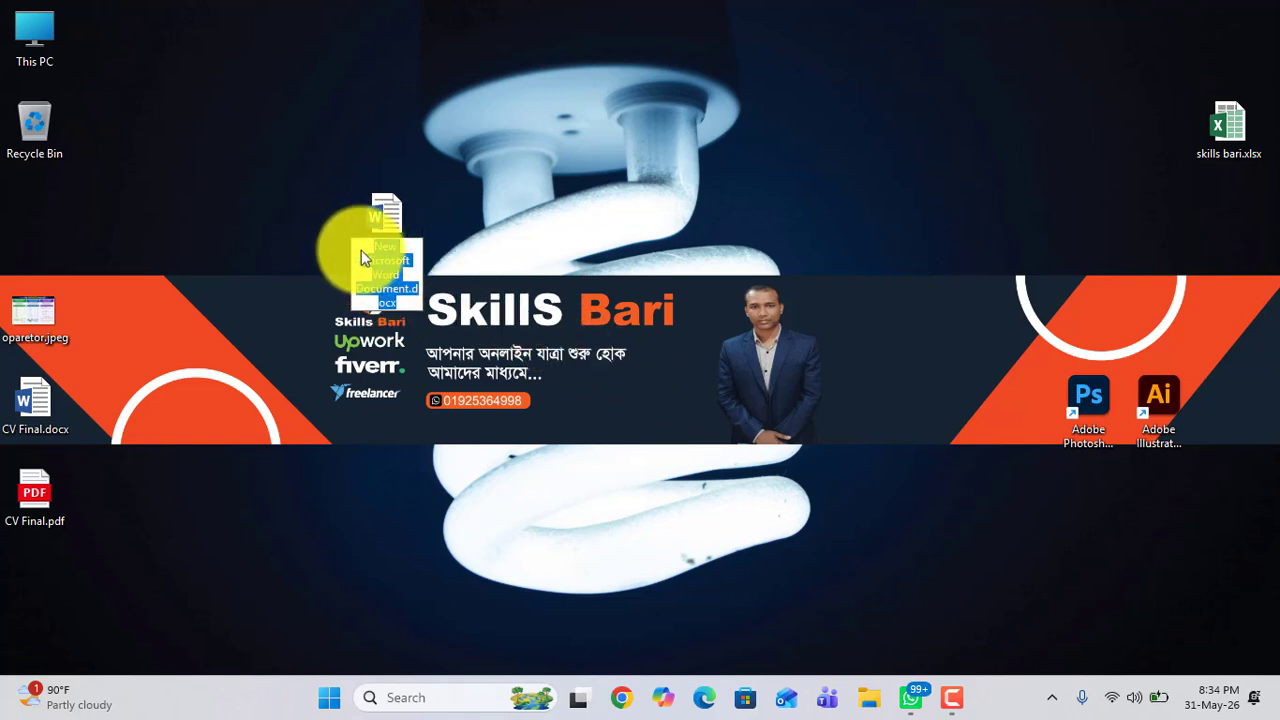
left_click(391, 261)
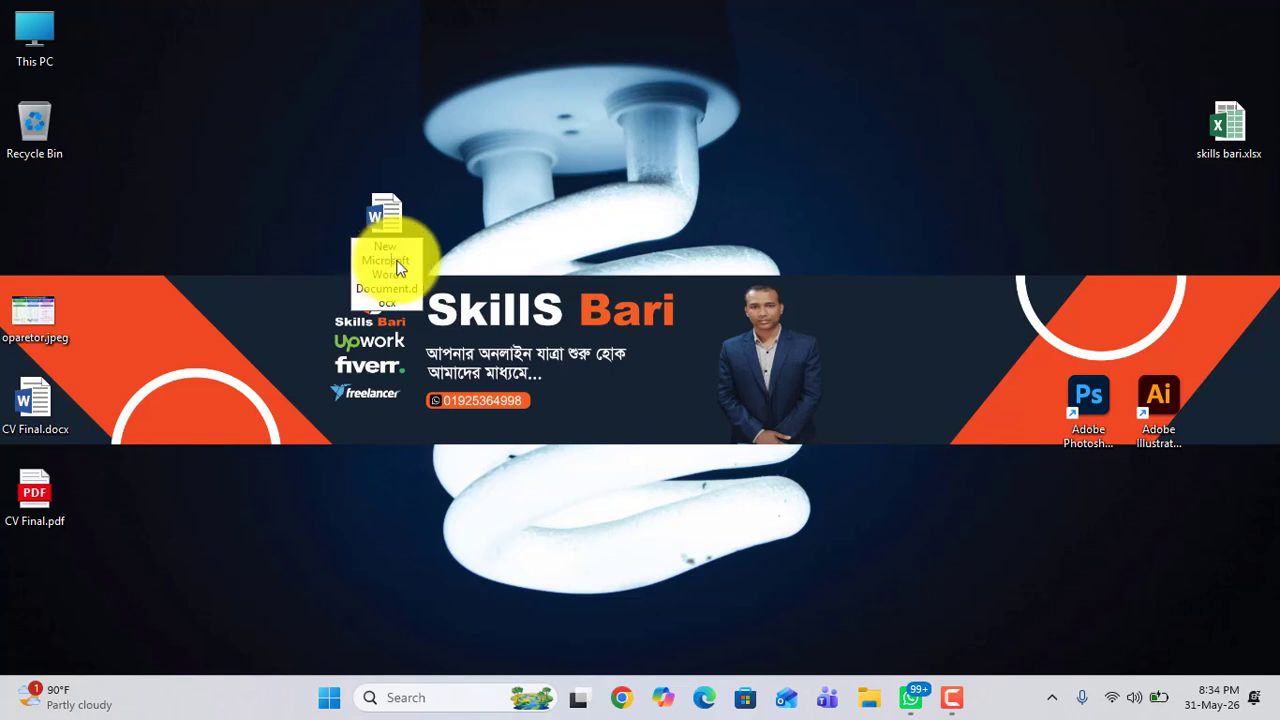
key("Return")
Step: Create a second new Microsoft Word Document on the desktop, keeping its default name
right_click(600, 170)
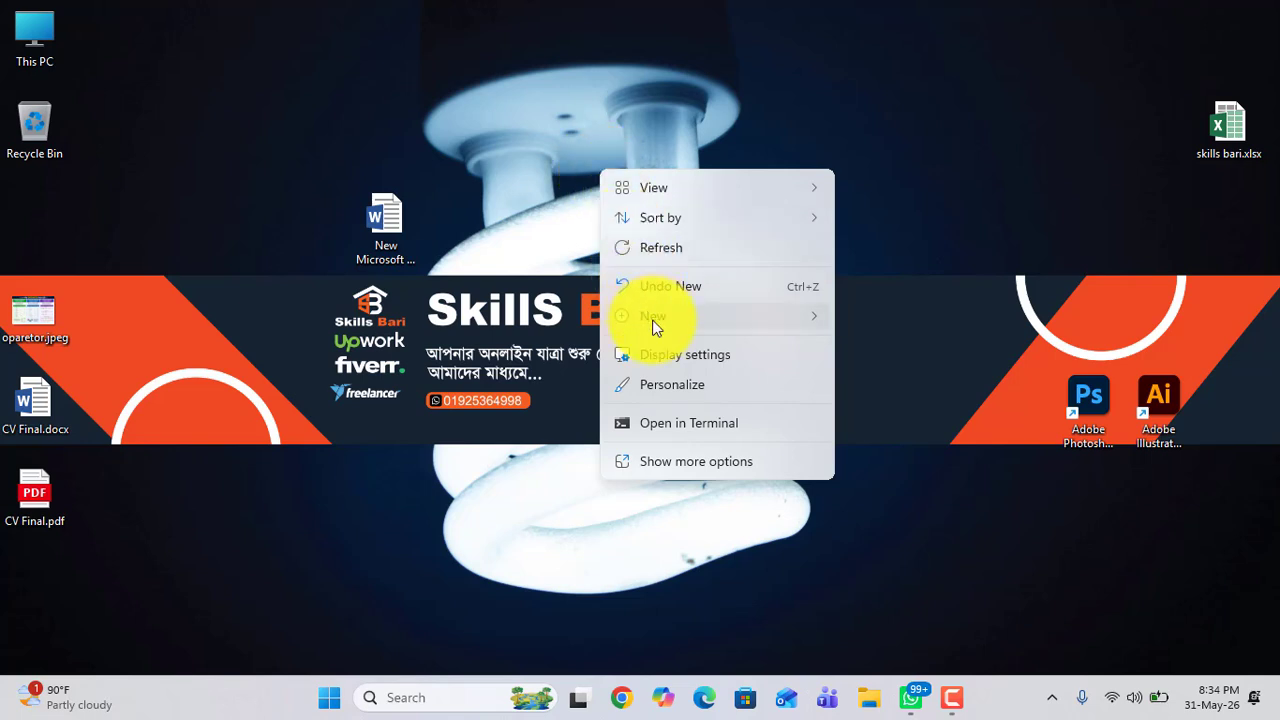
mouse_move(653, 323)
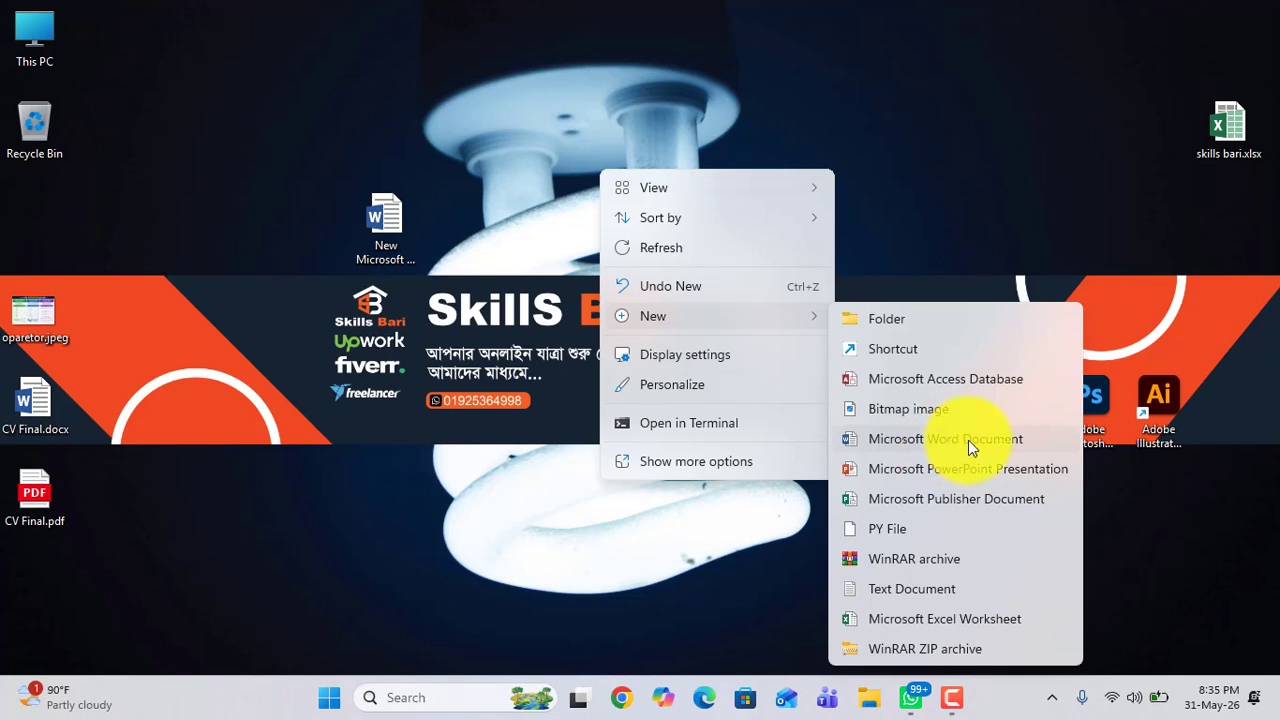
left_click(900, 440)
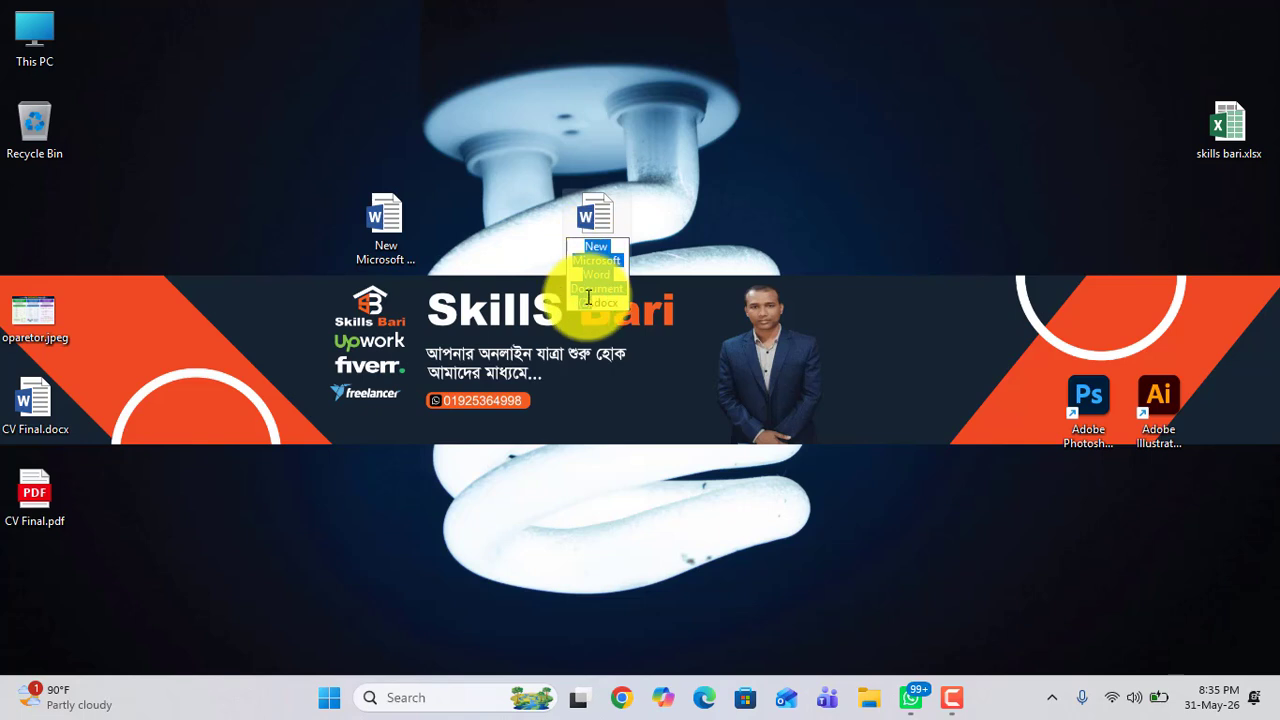
left_click(385, 233)
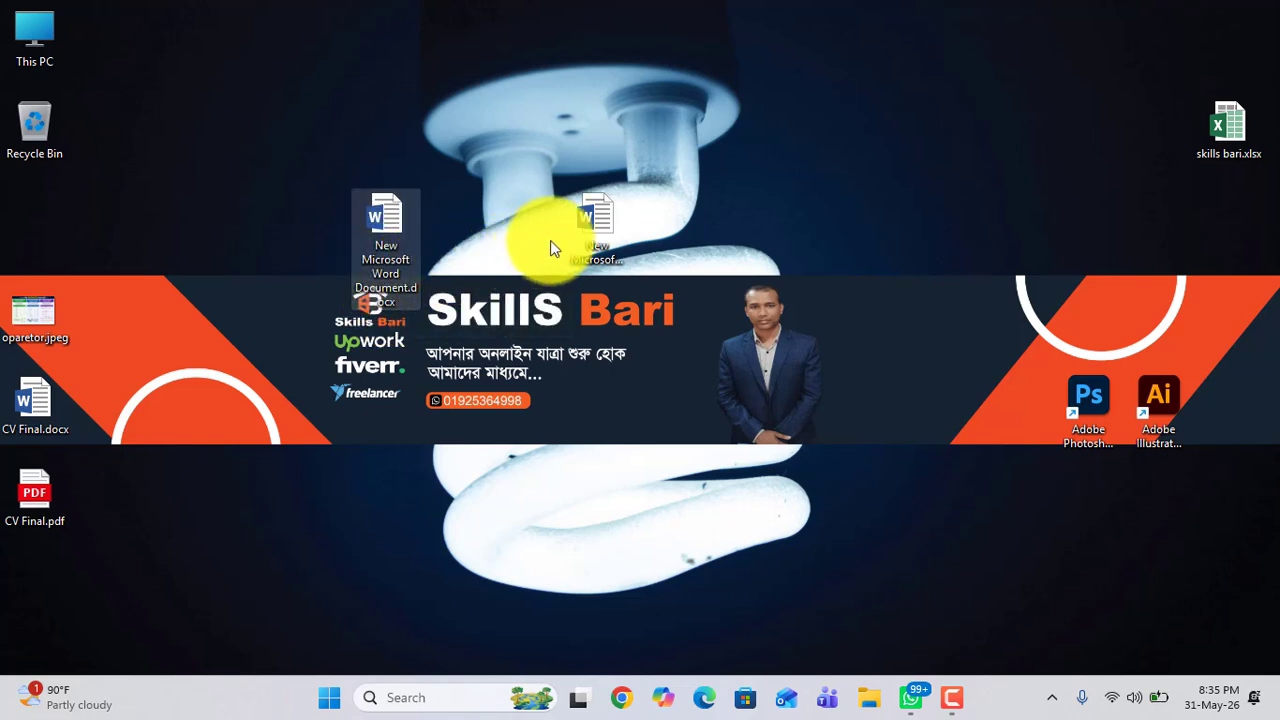
left_click(602, 230)
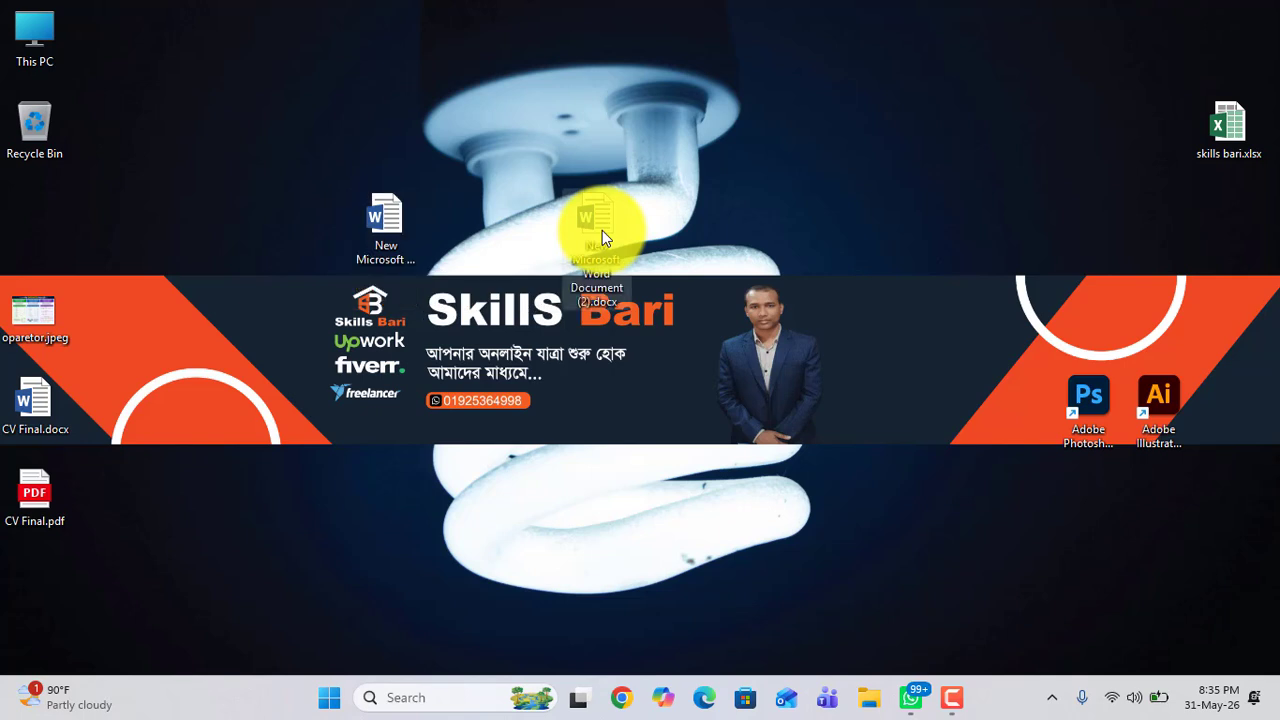
Step: Create a third new Microsoft Word Document on the desktop from the context menu
right_click(842, 186)
mouse_move(875, 318)
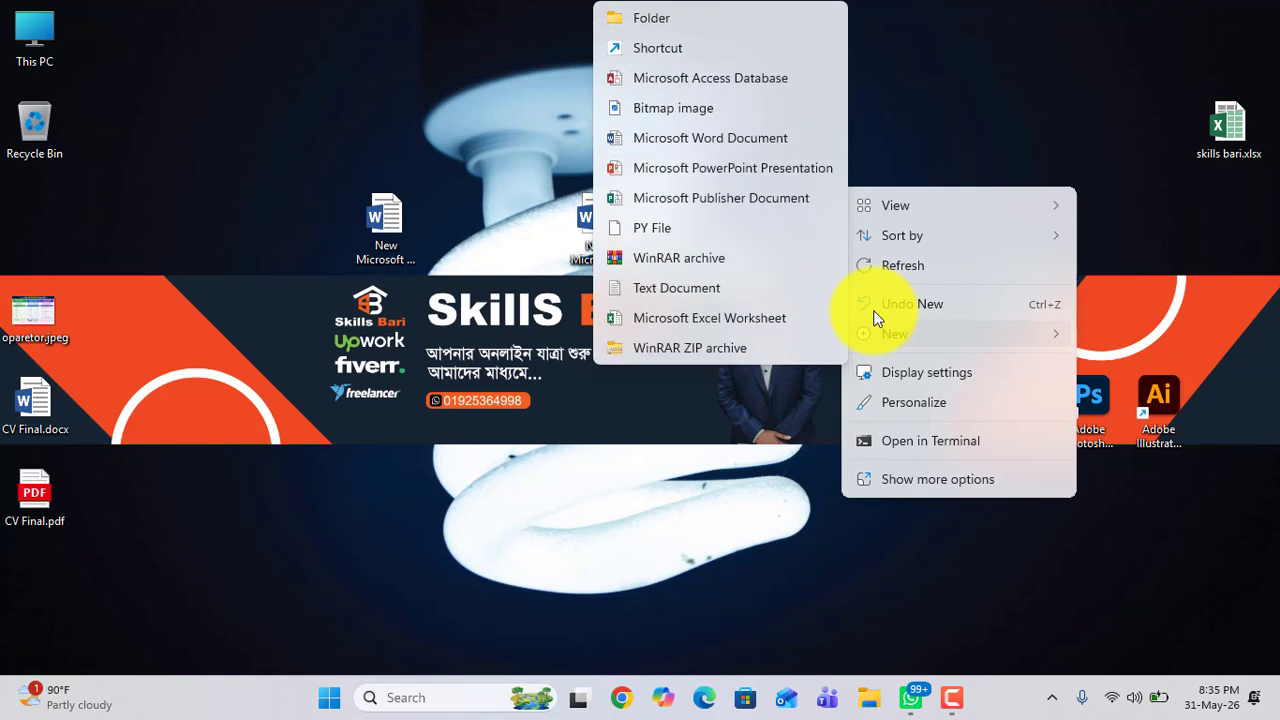
left_click(656, 145)
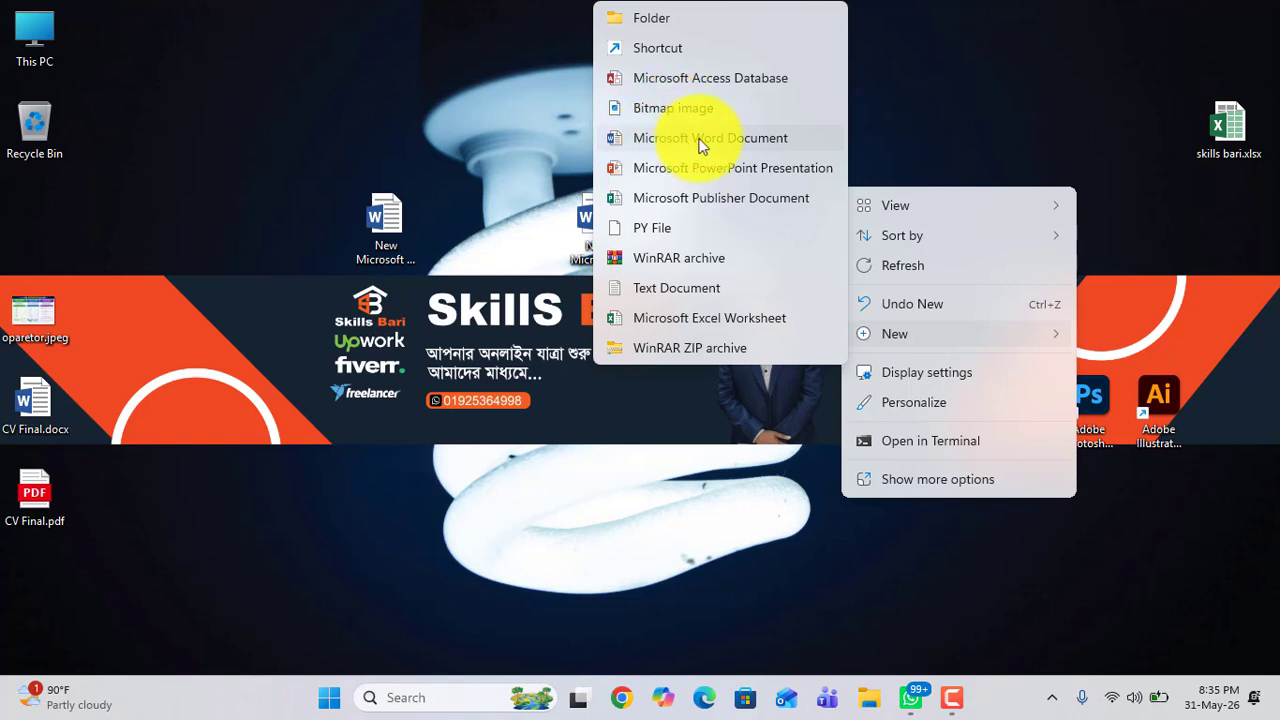
left_click(703, 145)
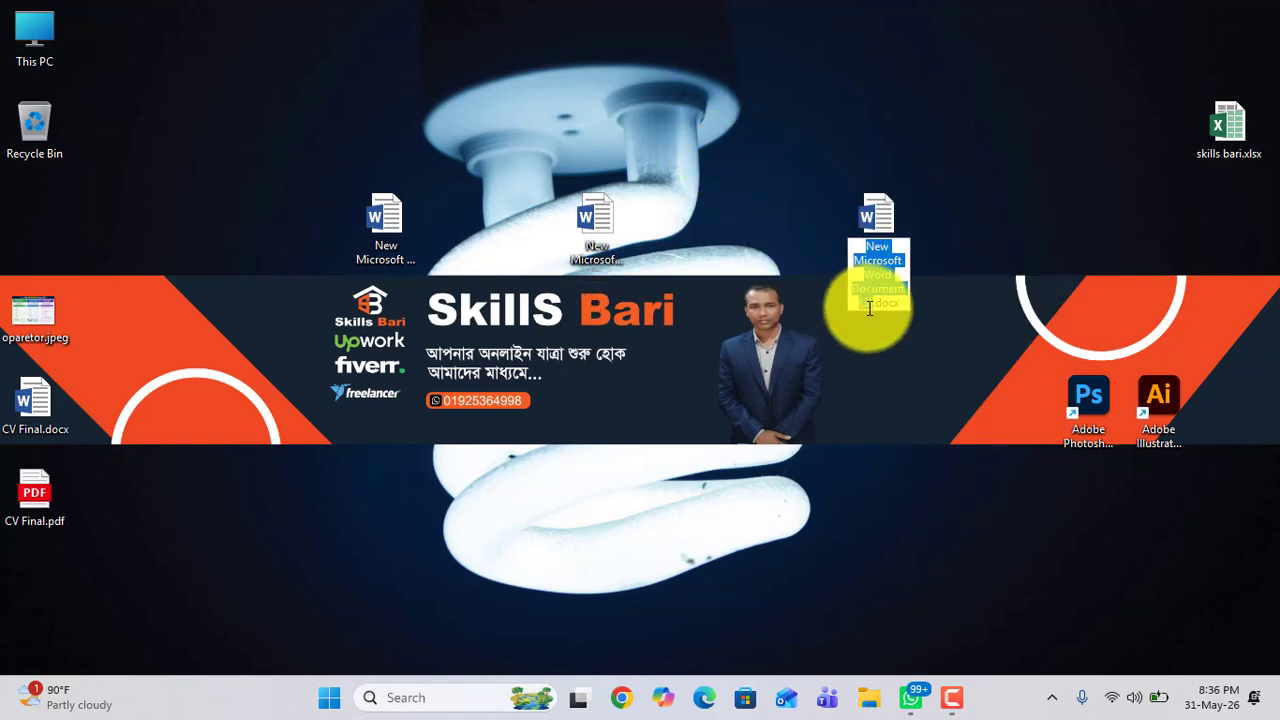
Step: Delete the third document's name text, leaving only the .docx extension, and confirm the rename
left_click(883, 273)
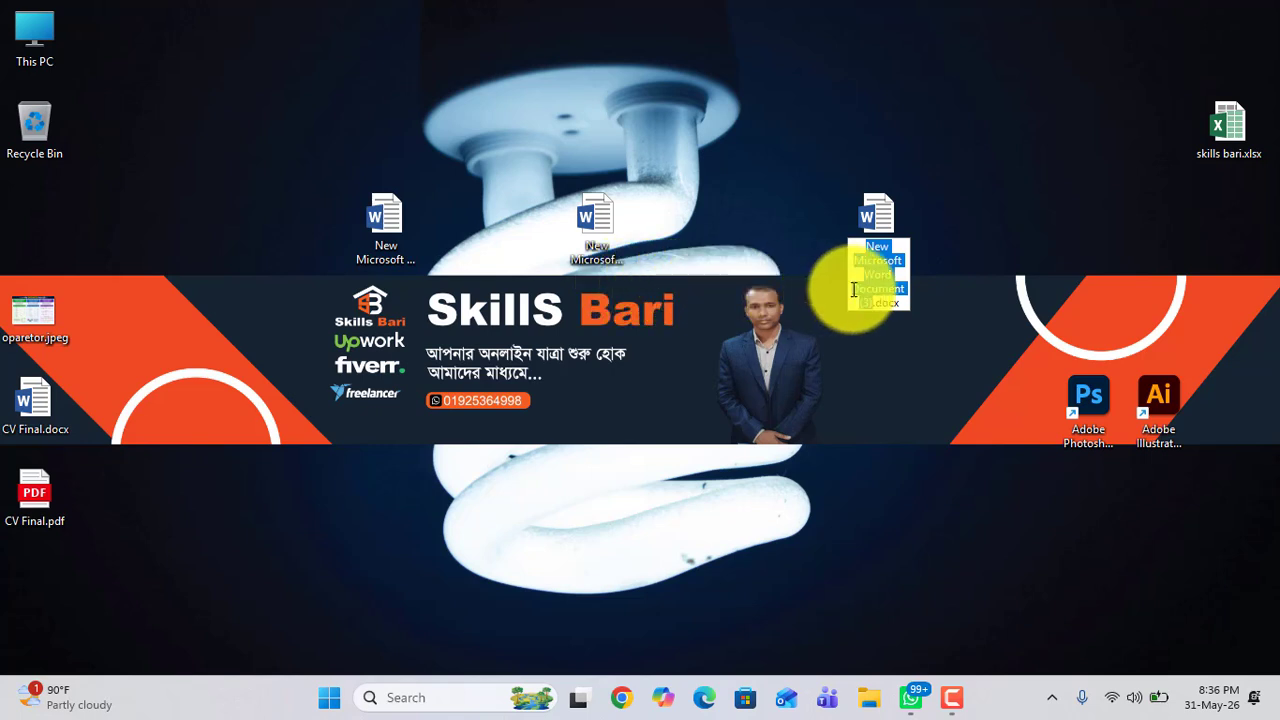
mouse_move(865, 246)
left_mouse_down()
mouse_move(864, 305)
mouse_move(865, 245)
left_mouse_up()
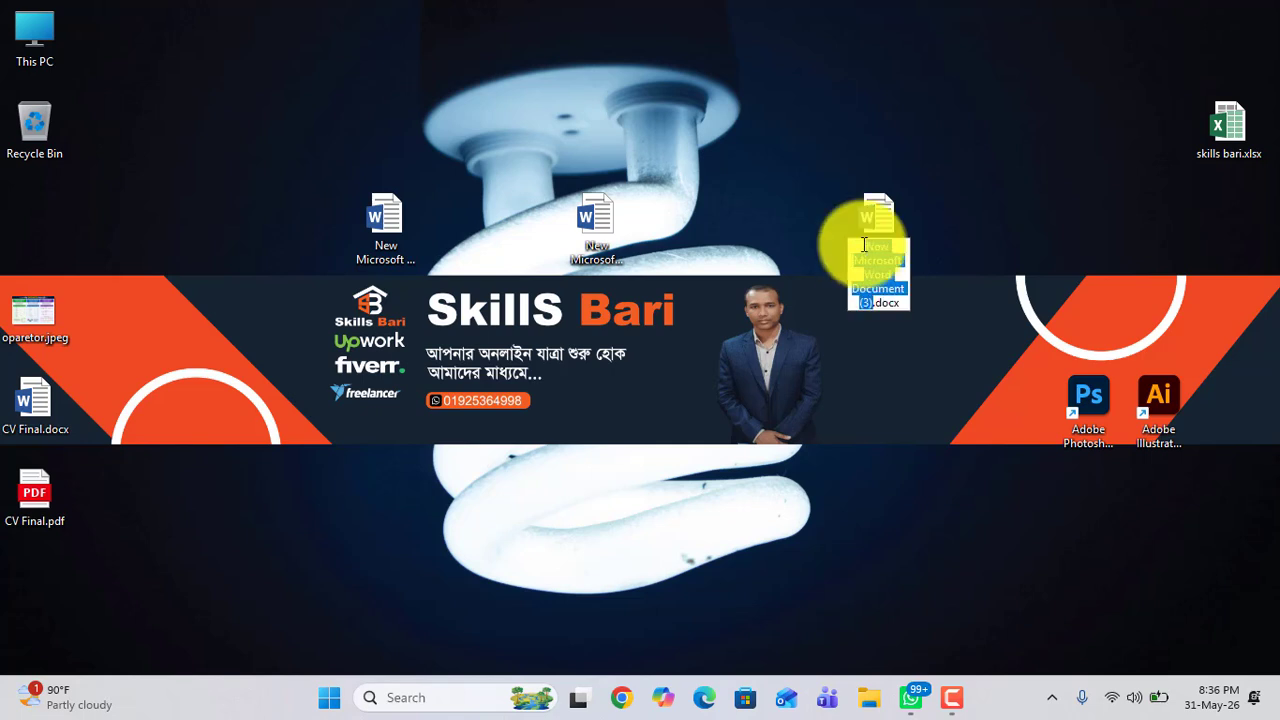
key("BackSpace")
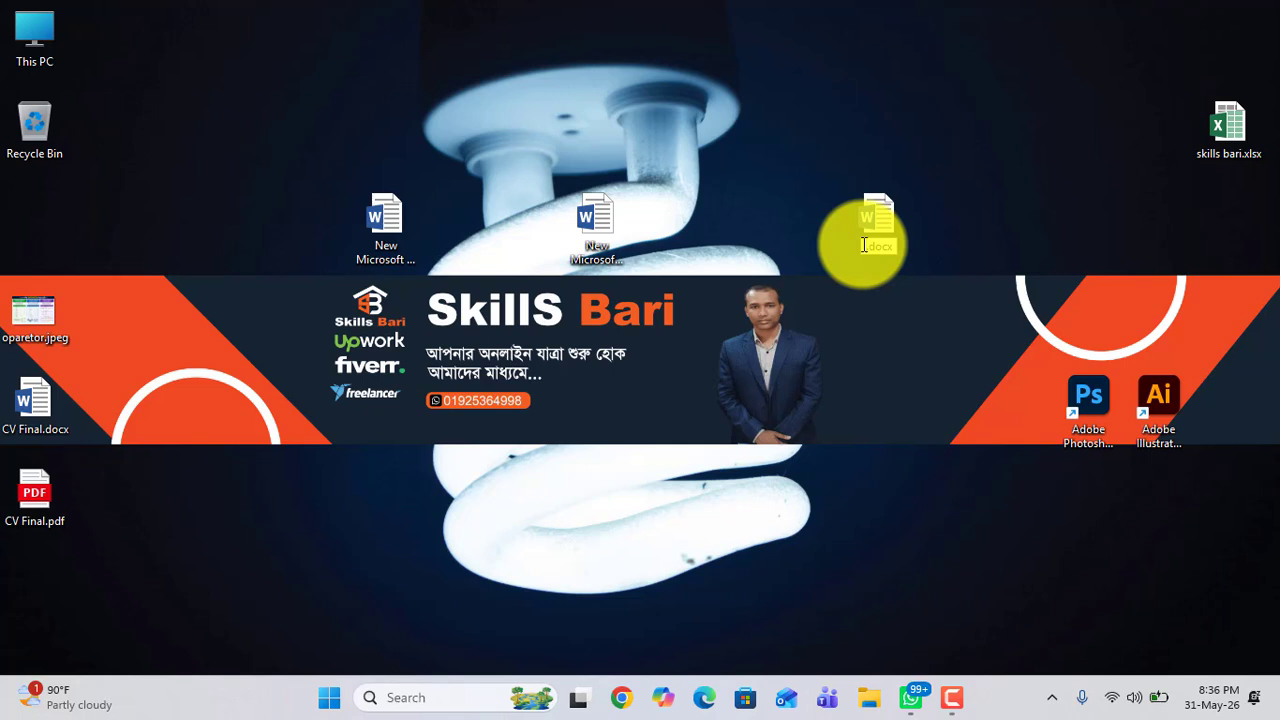
key("Return")
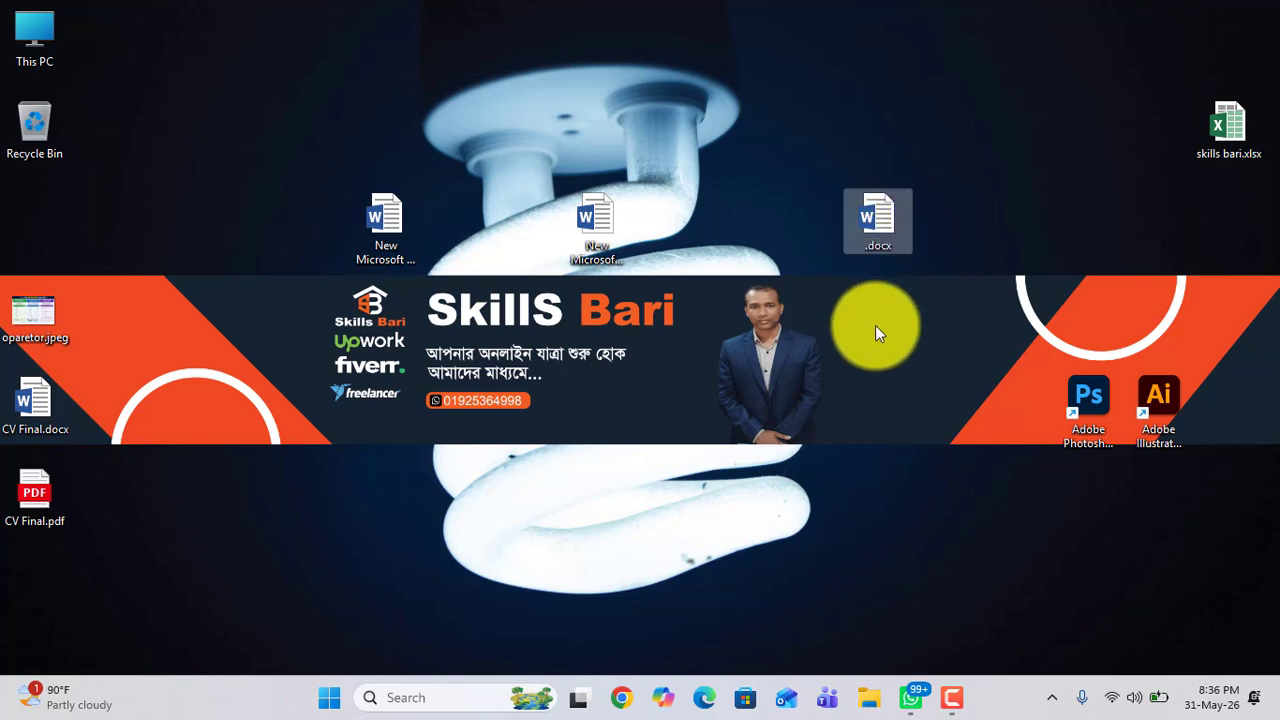
Step: Create a fourth new Microsoft Word Document on the desktop and confirm its default name
right_click(835, 323)
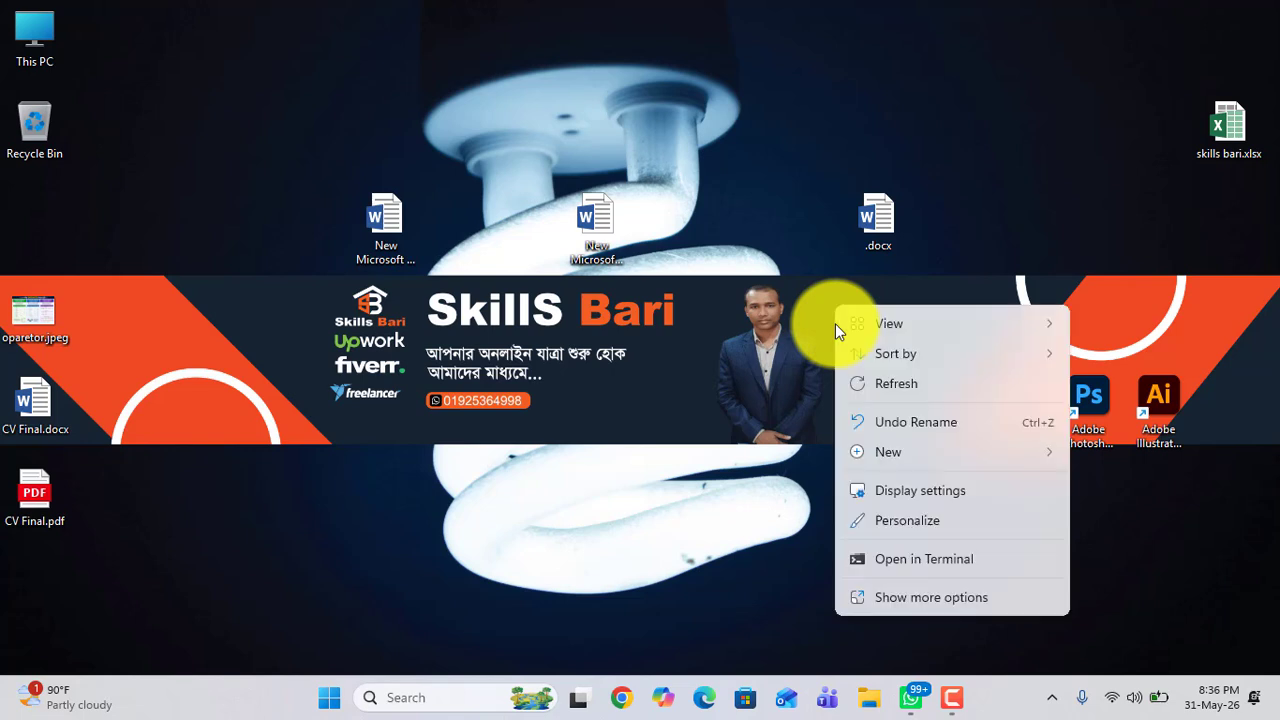
mouse_move(856, 446)
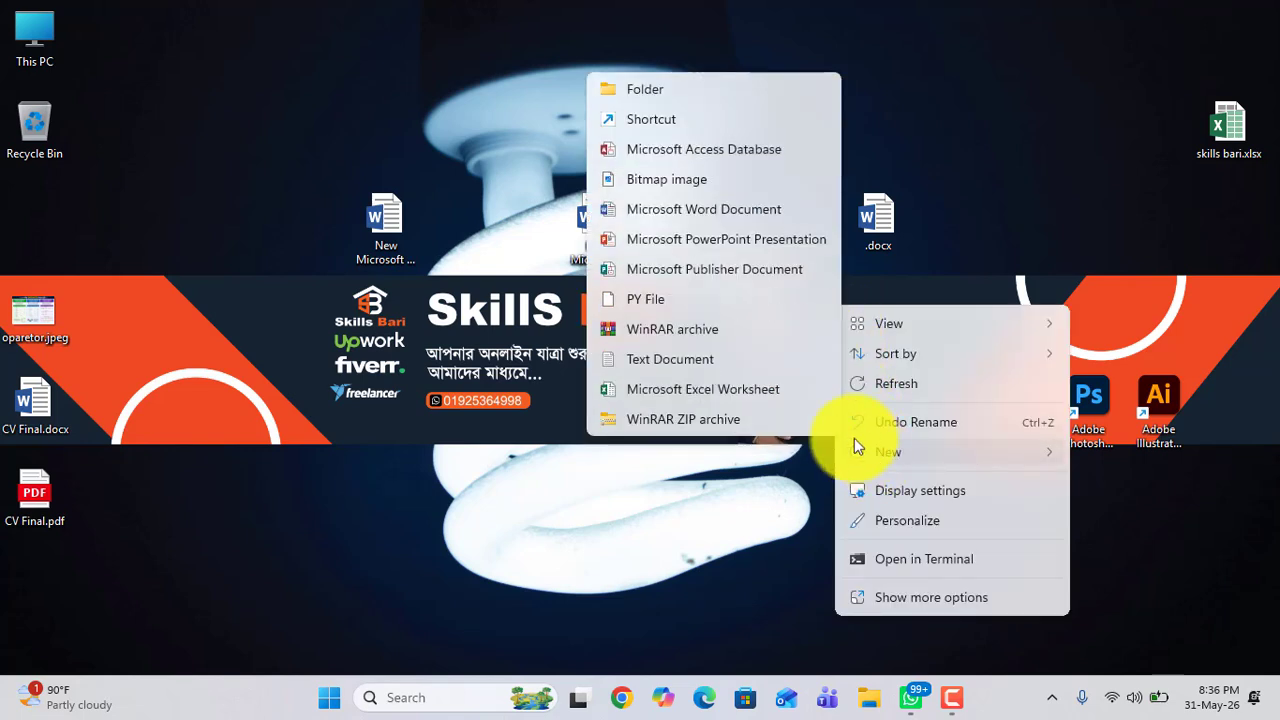
left_click(661, 210)
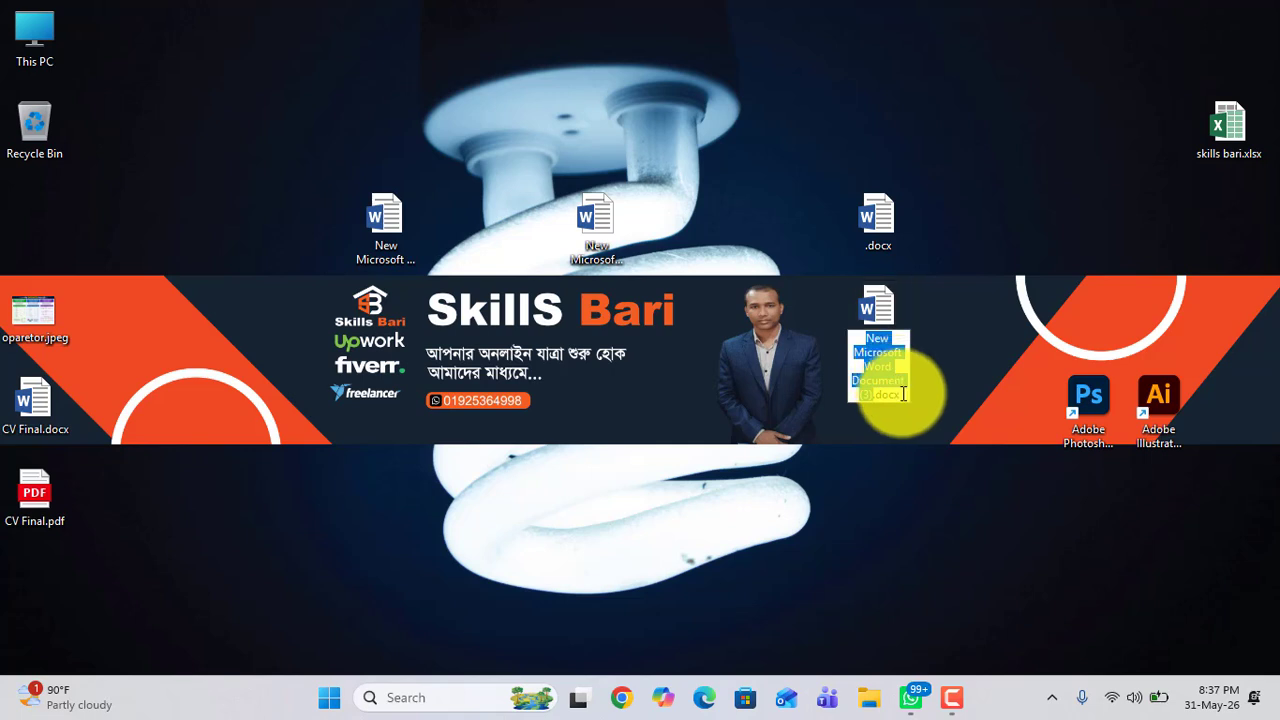
left_click_drag(903, 394, 879, 396)
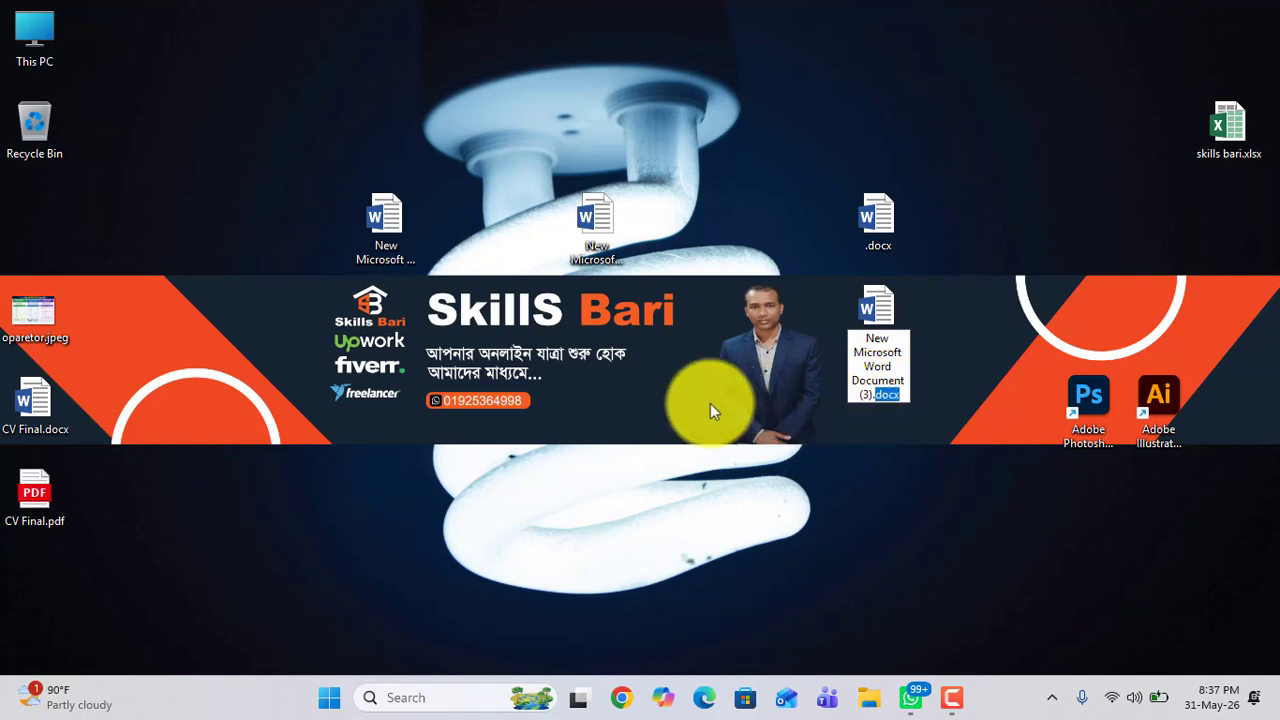
key("Return")
Step: Create a fifth new Microsoft Word Document on the desktop, keeping its default name
right_click(624, 400)
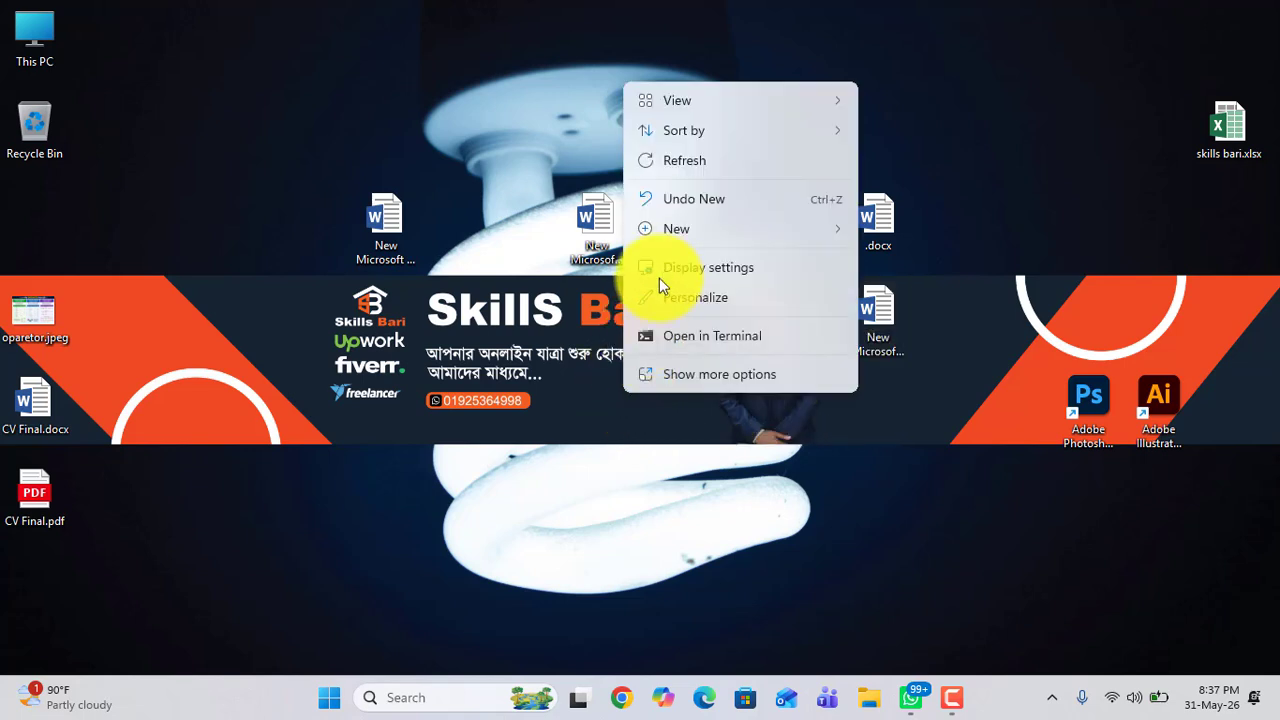
mouse_move(677, 233)
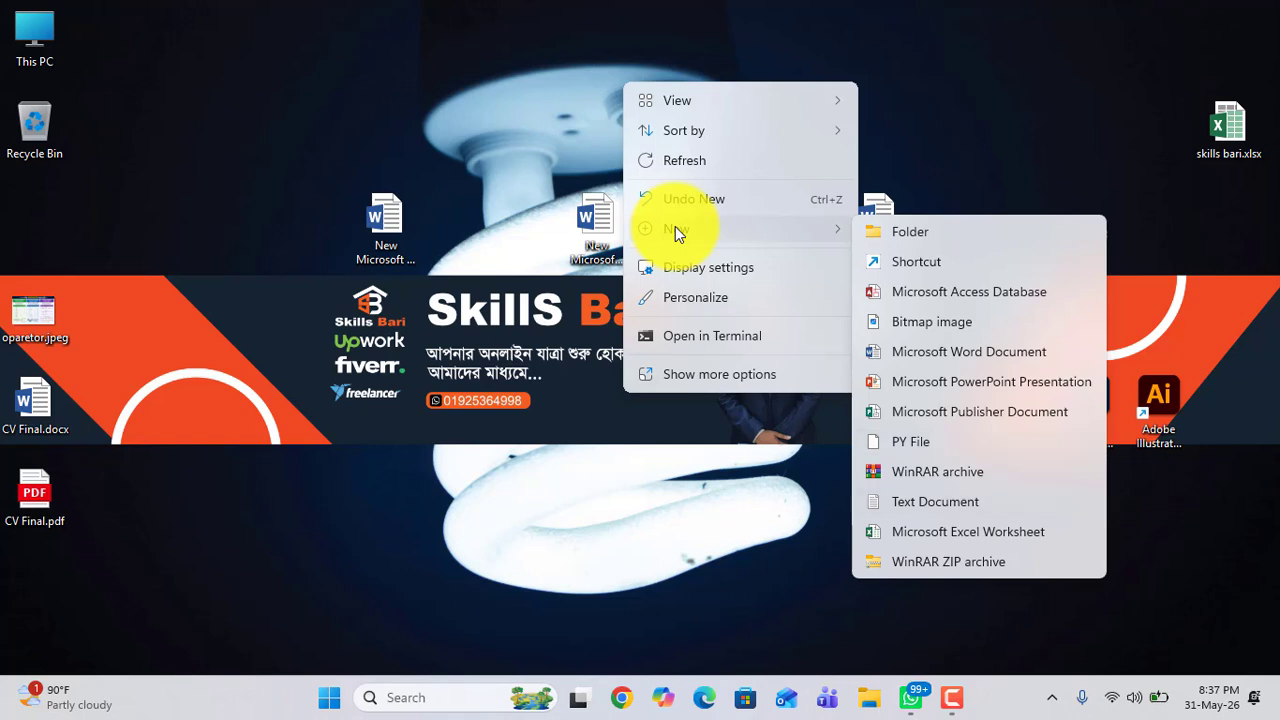
left_click(906, 352)
left_click(676, 485)
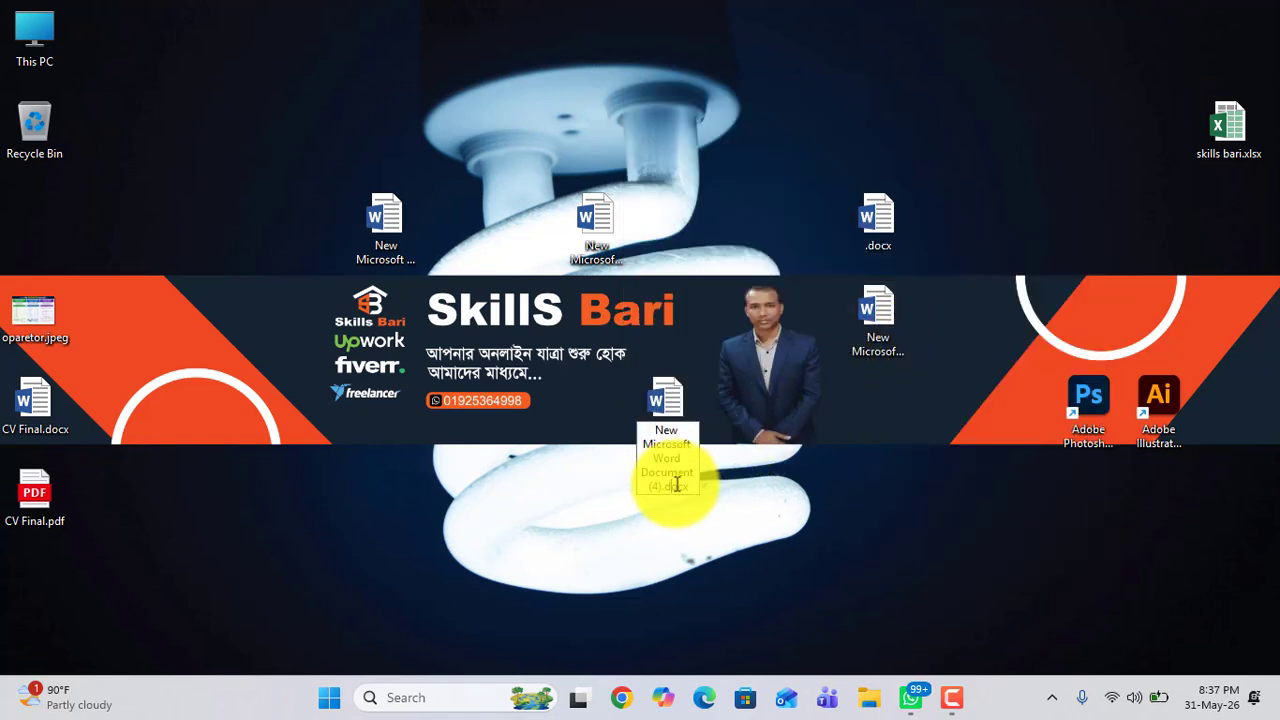
double_click(667, 487)
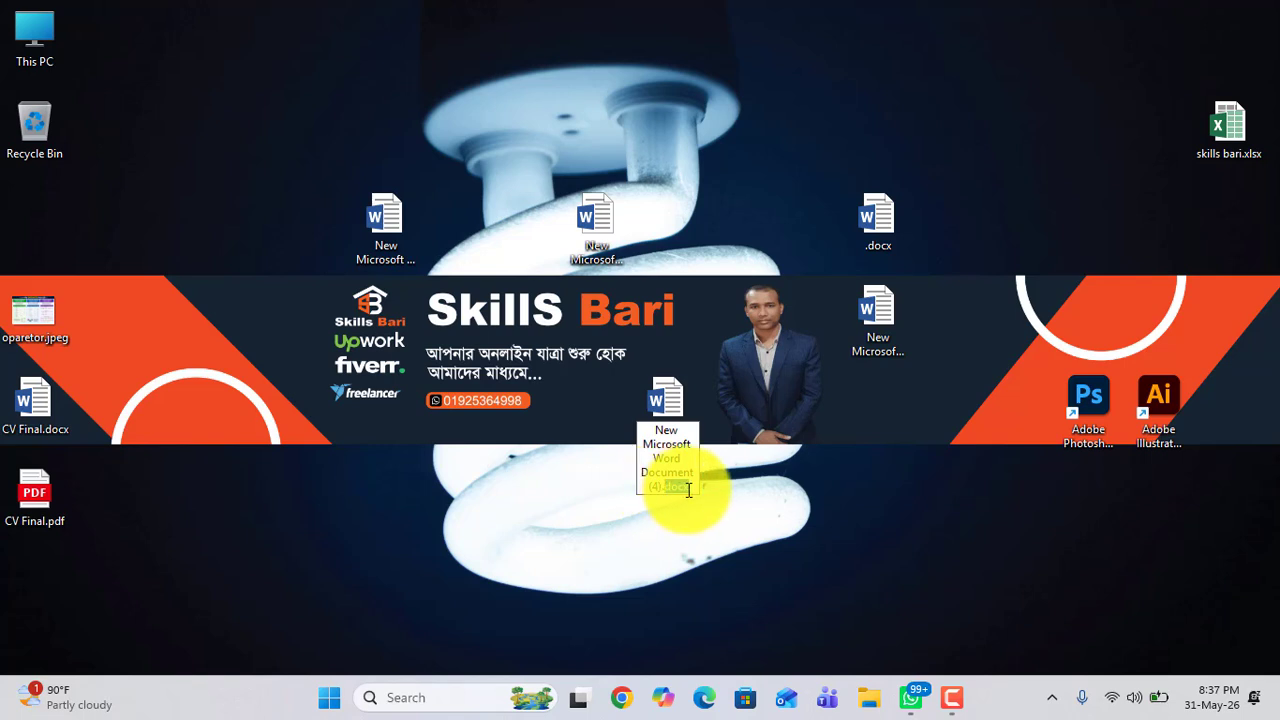
left_click(688, 488)
mouse_move(689, 488)
left_mouse_down()
mouse_move(662, 490)
mouse_move(699, 489)
left_mouse_up()
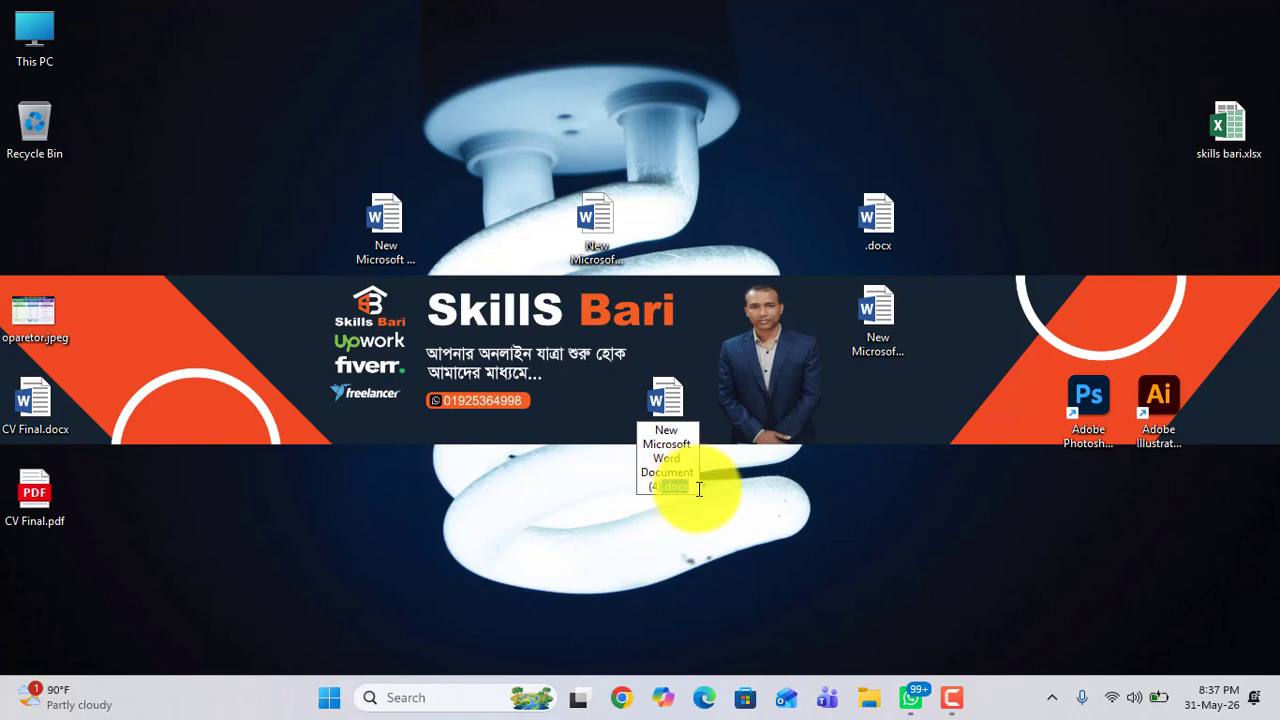
Step: Move the CV Final.pdf icon beside CV Final.docx, further into the desktop
left_click_drag(40, 500, 333, 500)
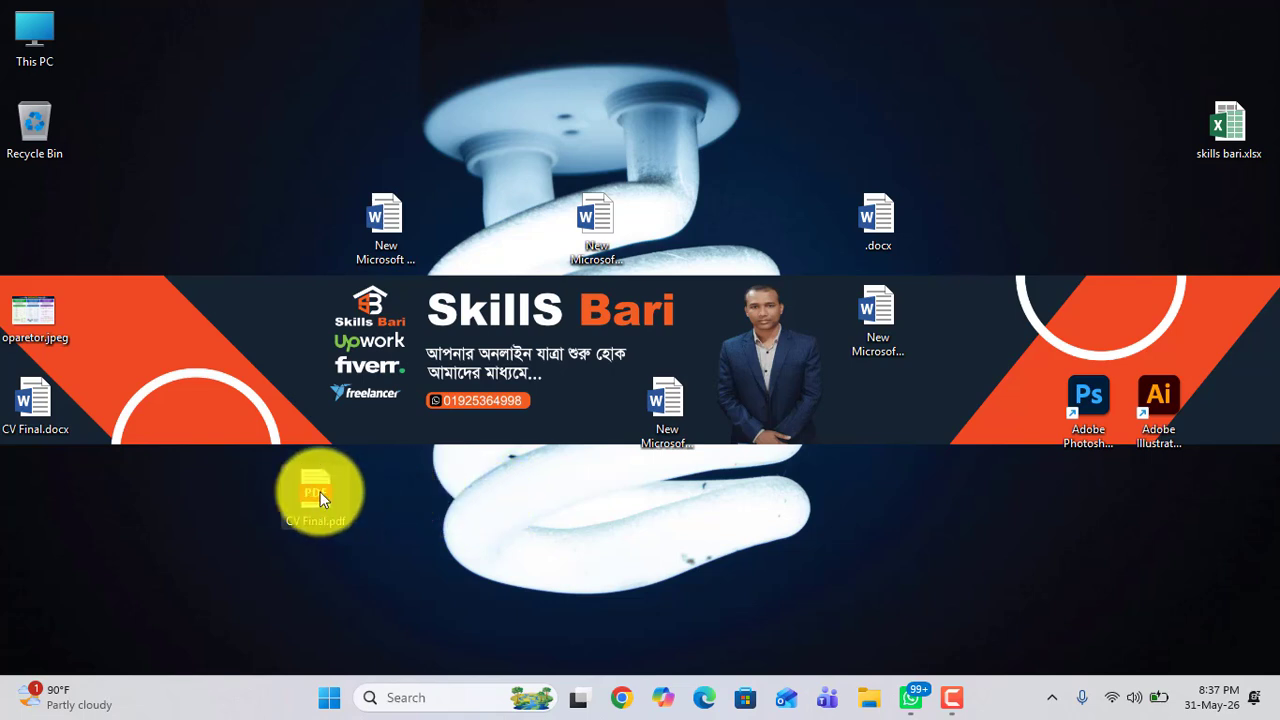
mouse_move(320, 492)
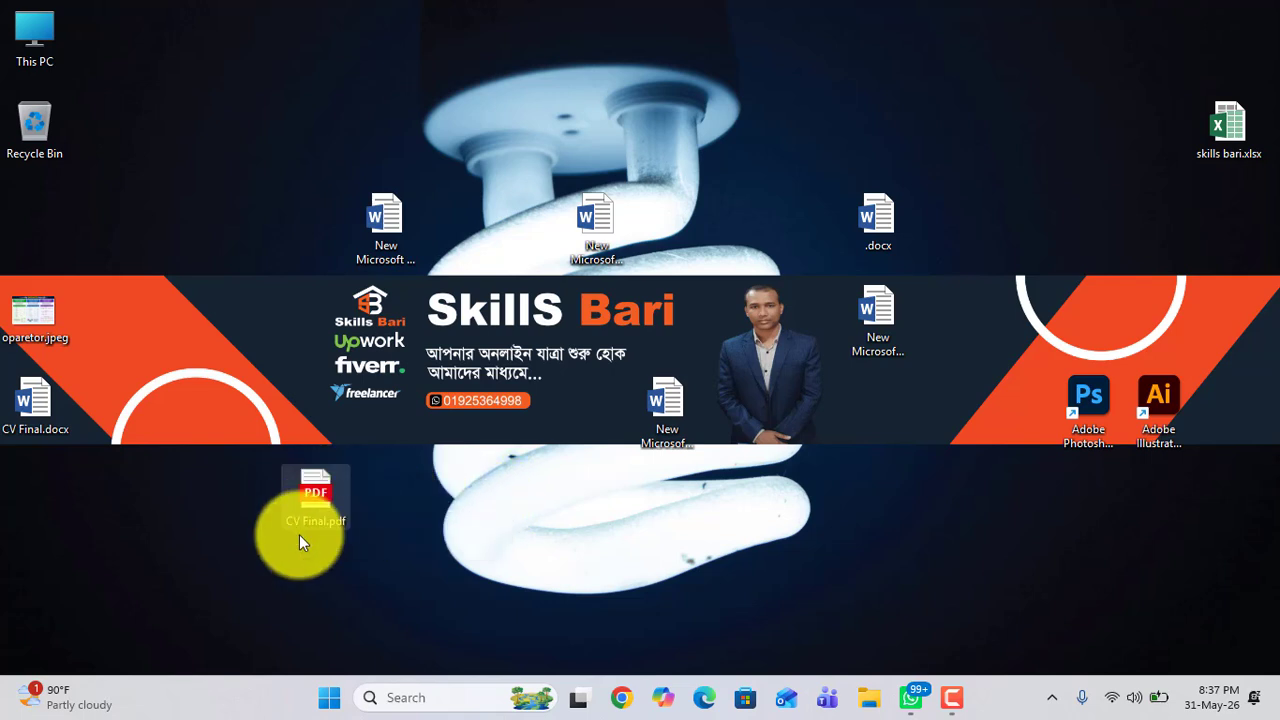
mouse_move(299, 536)
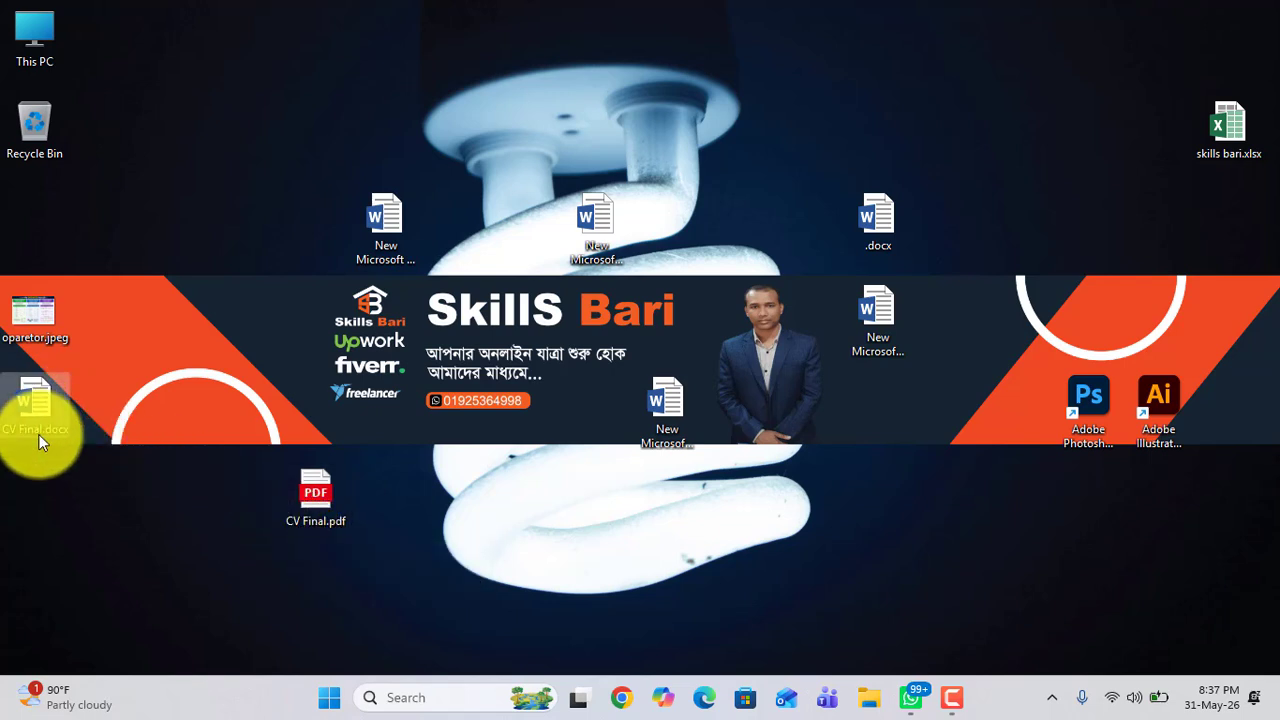
mouse_move(38, 436)
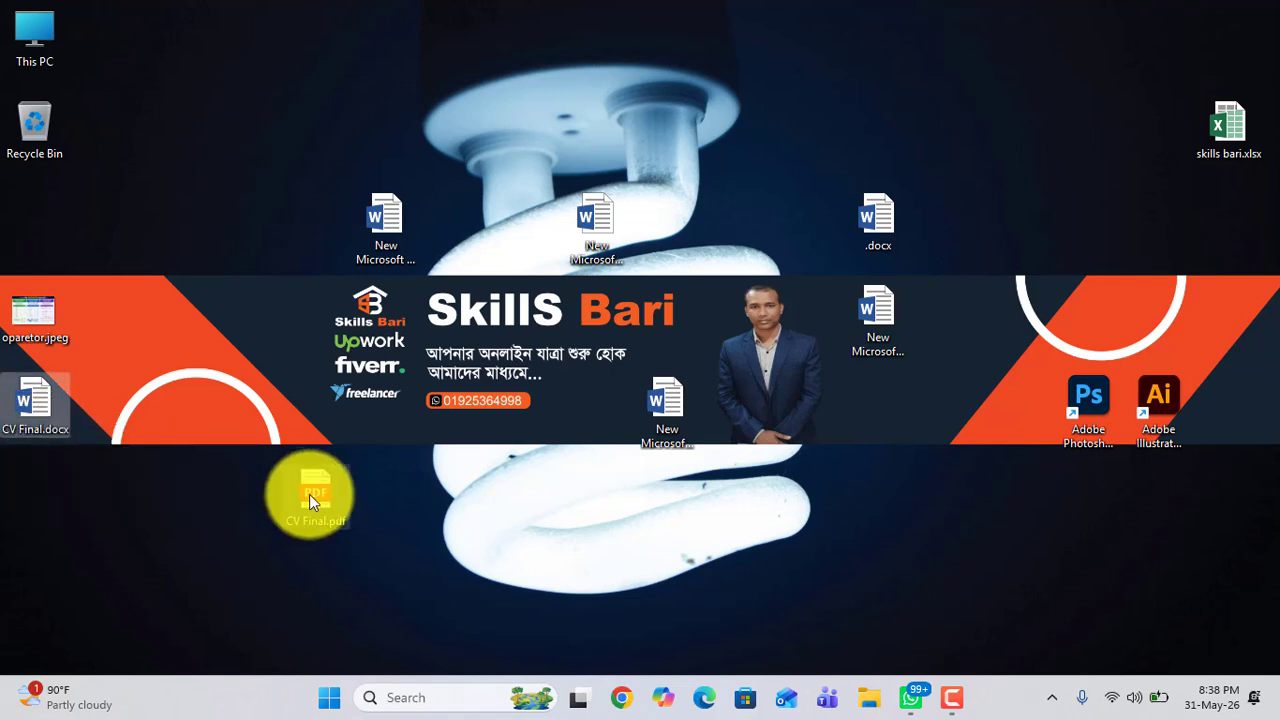
Step: Move the skills bari.xlsx icon below the New Microsoft Word Document icons
left_click(889, 340)
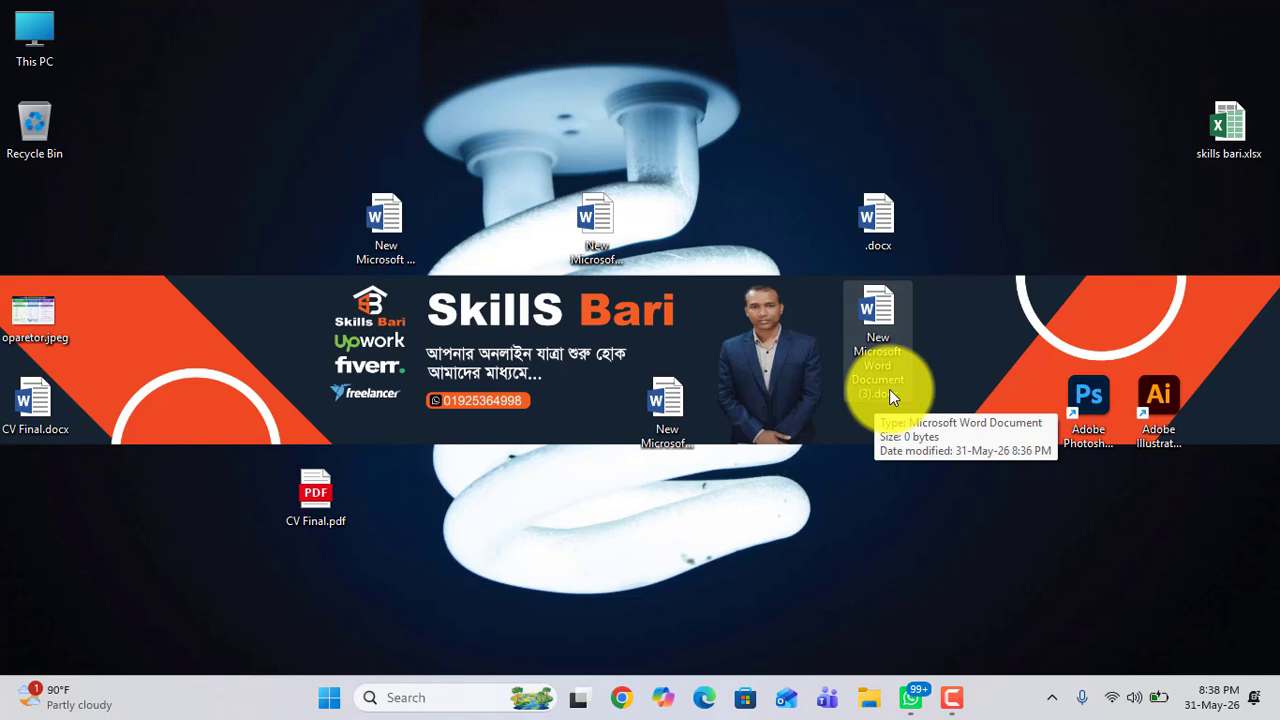
left_click(384, 219)
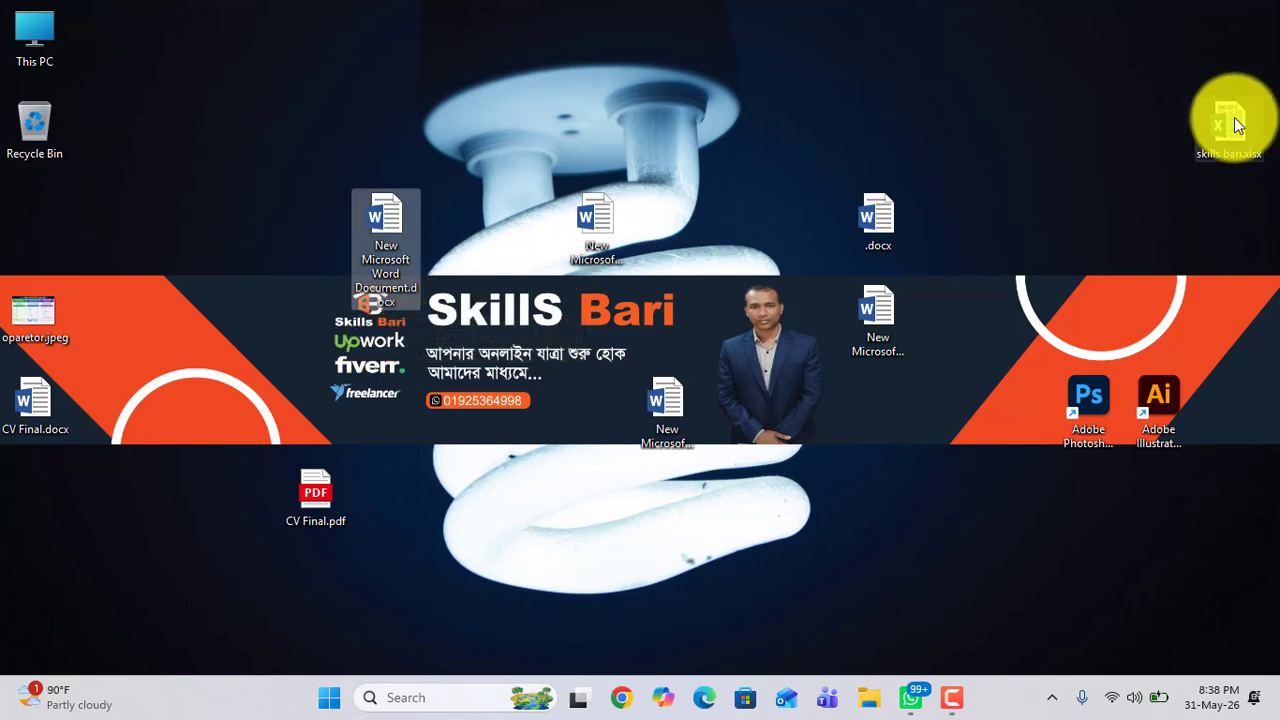
left_click_drag(1232, 118, 883, 442)
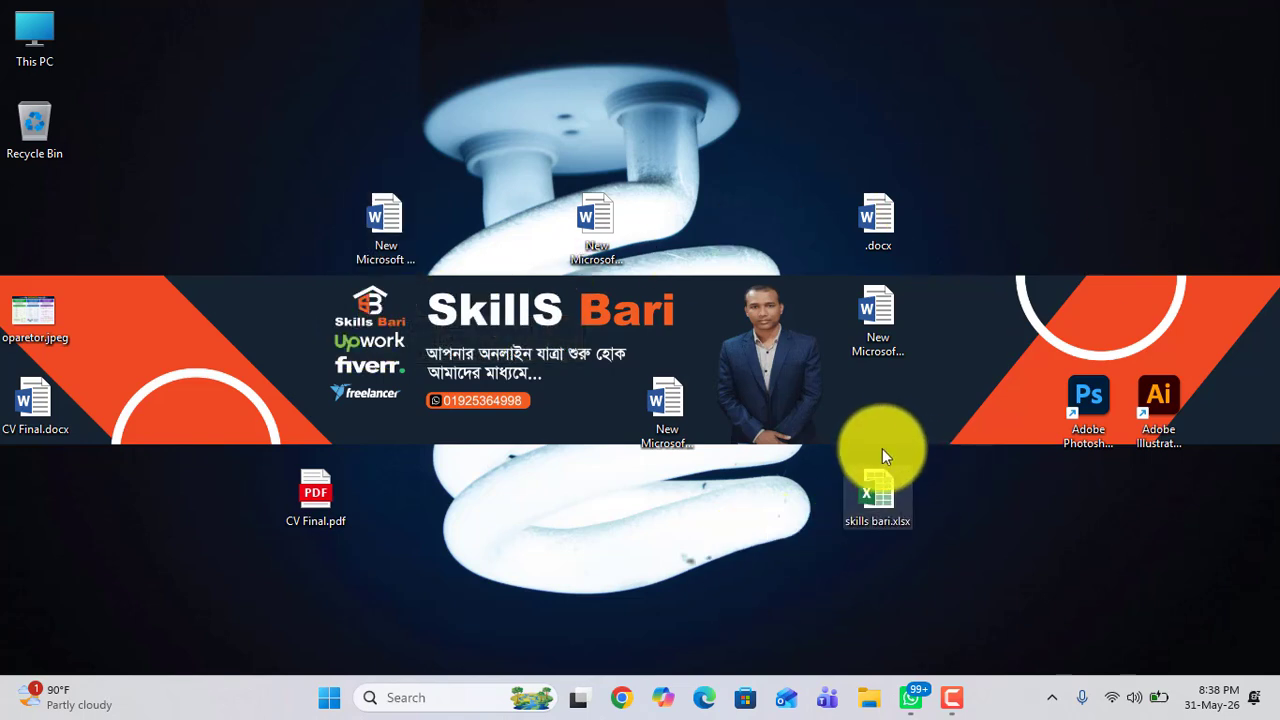
left_click_drag(877, 491, 884, 427)
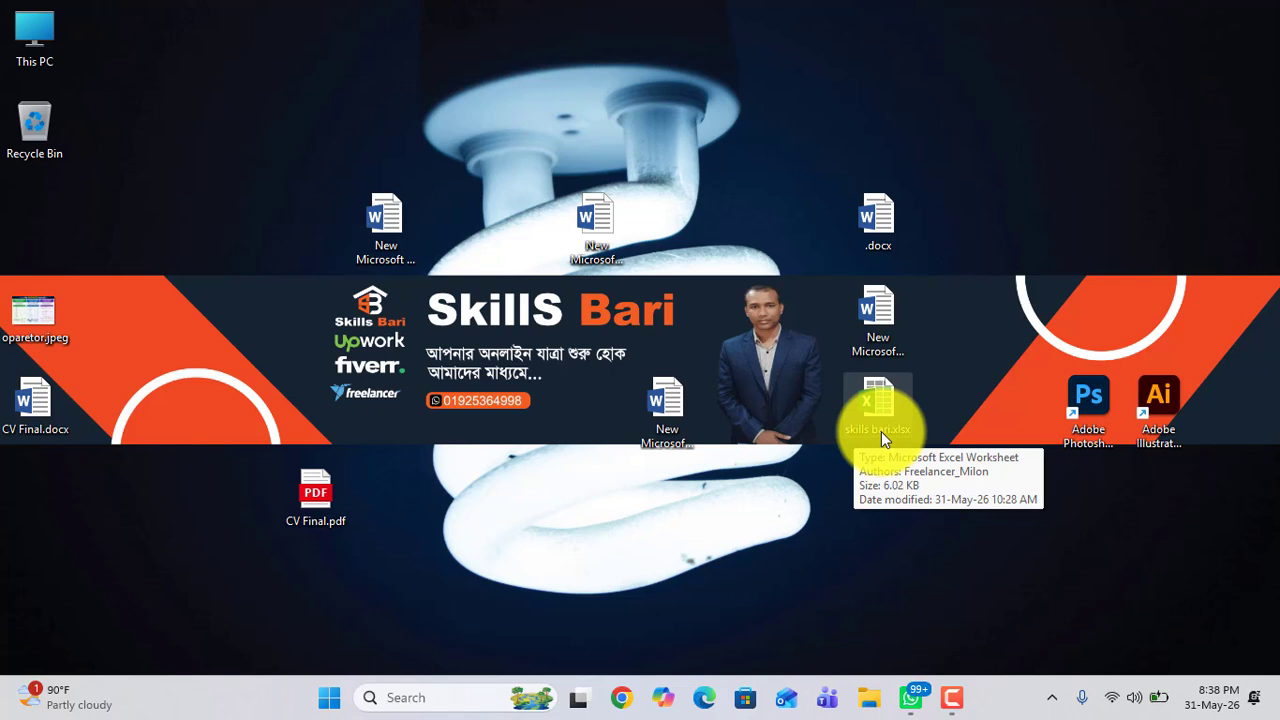
Step: Move the oparetor.jpeg icon beside the Recycle Bin
left_click_drag(34, 302, 205, 110)
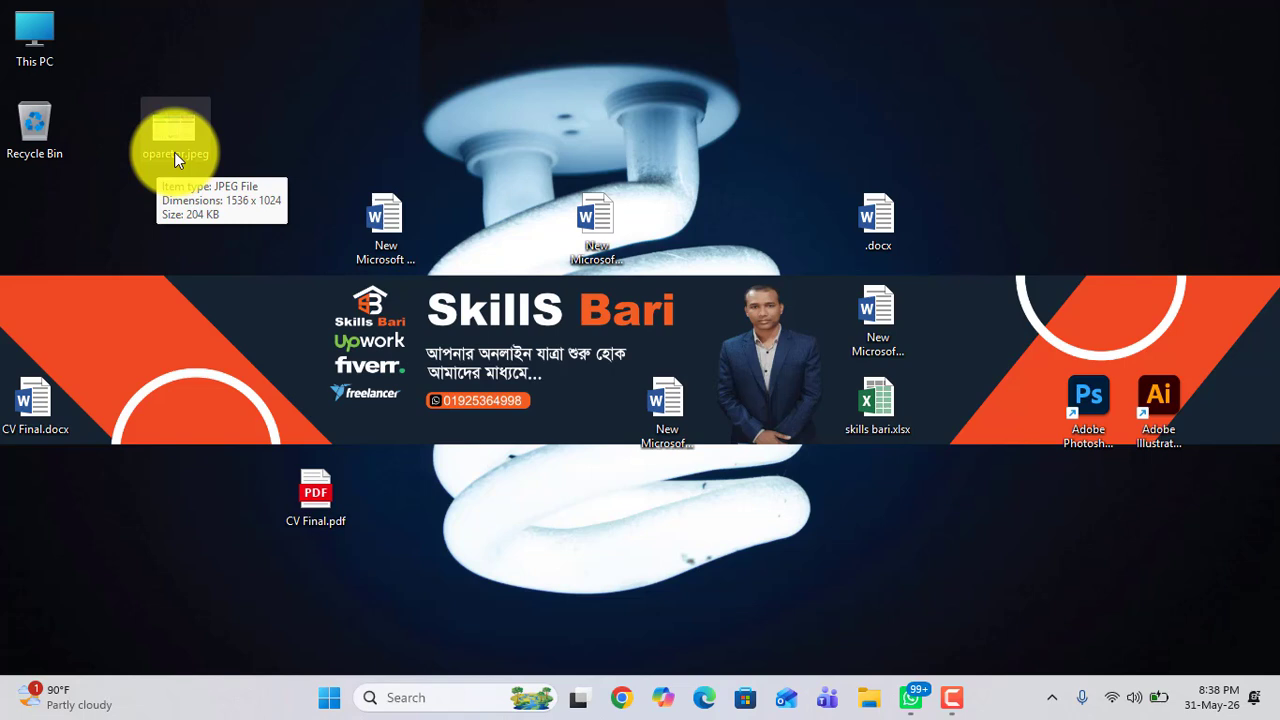
left_click(172, 96)
left_click_drag(122, 366, 65, 431)
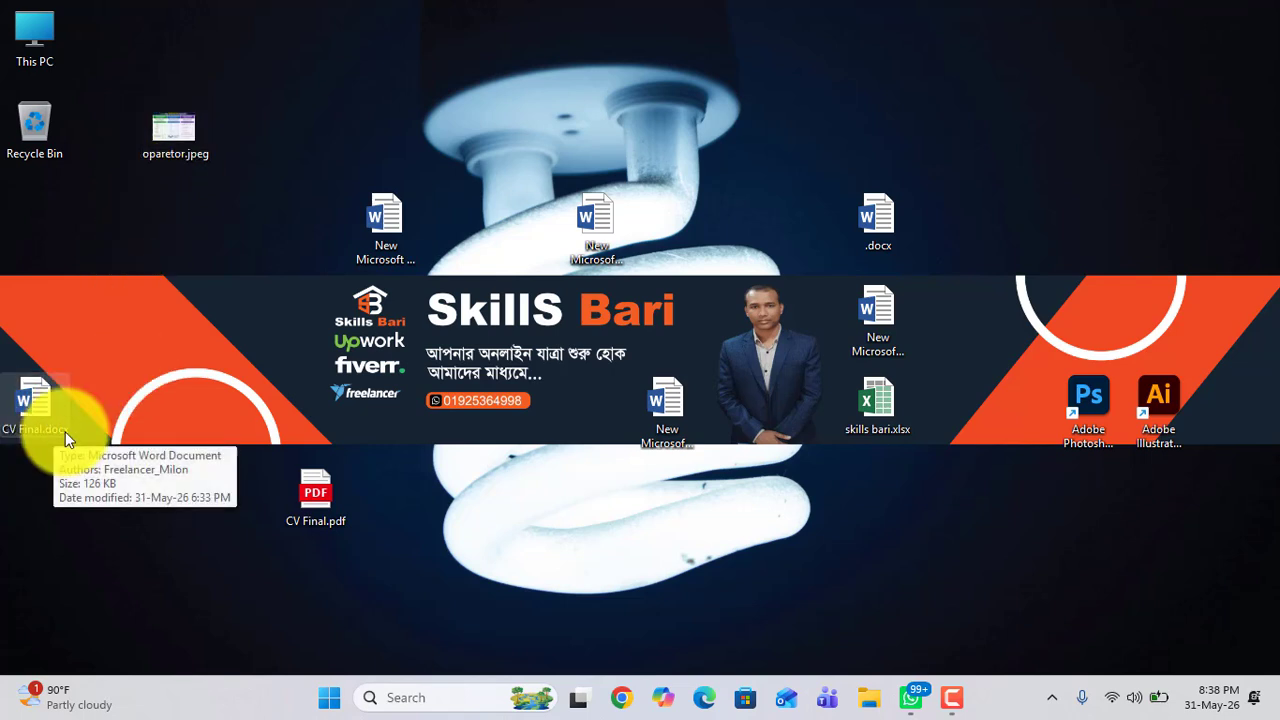
left_click(65, 431)
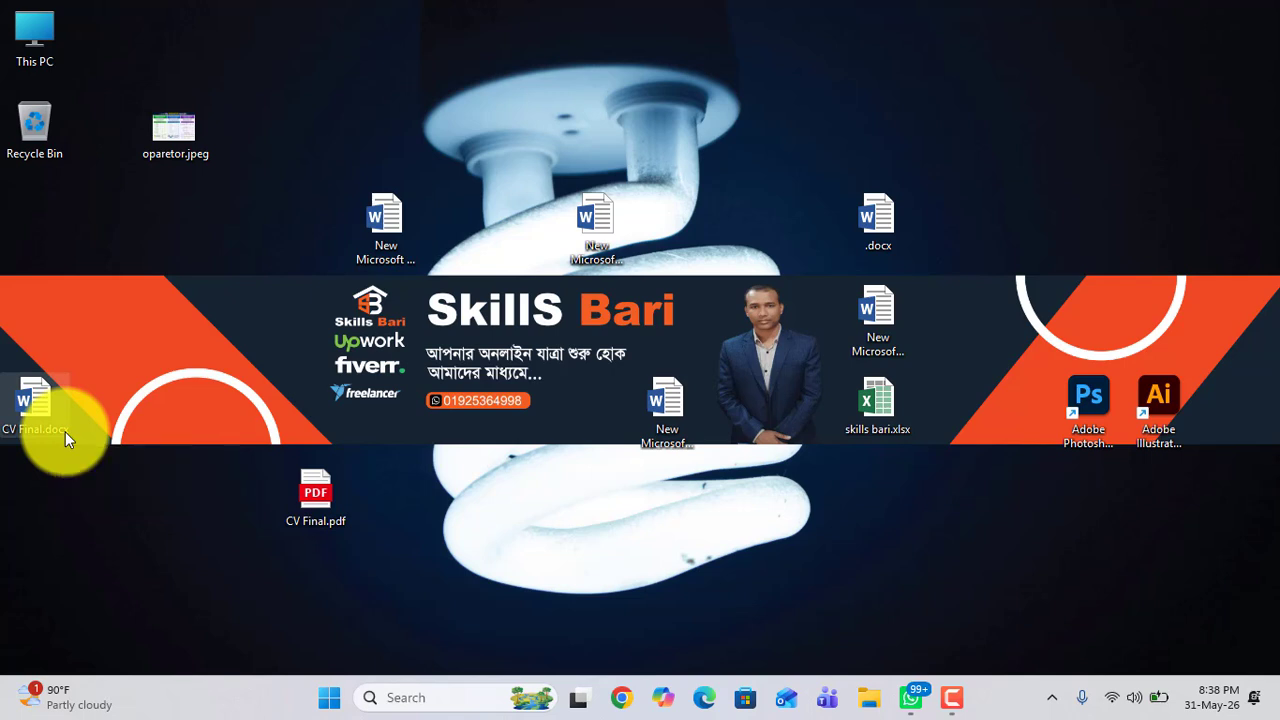
key("Return")
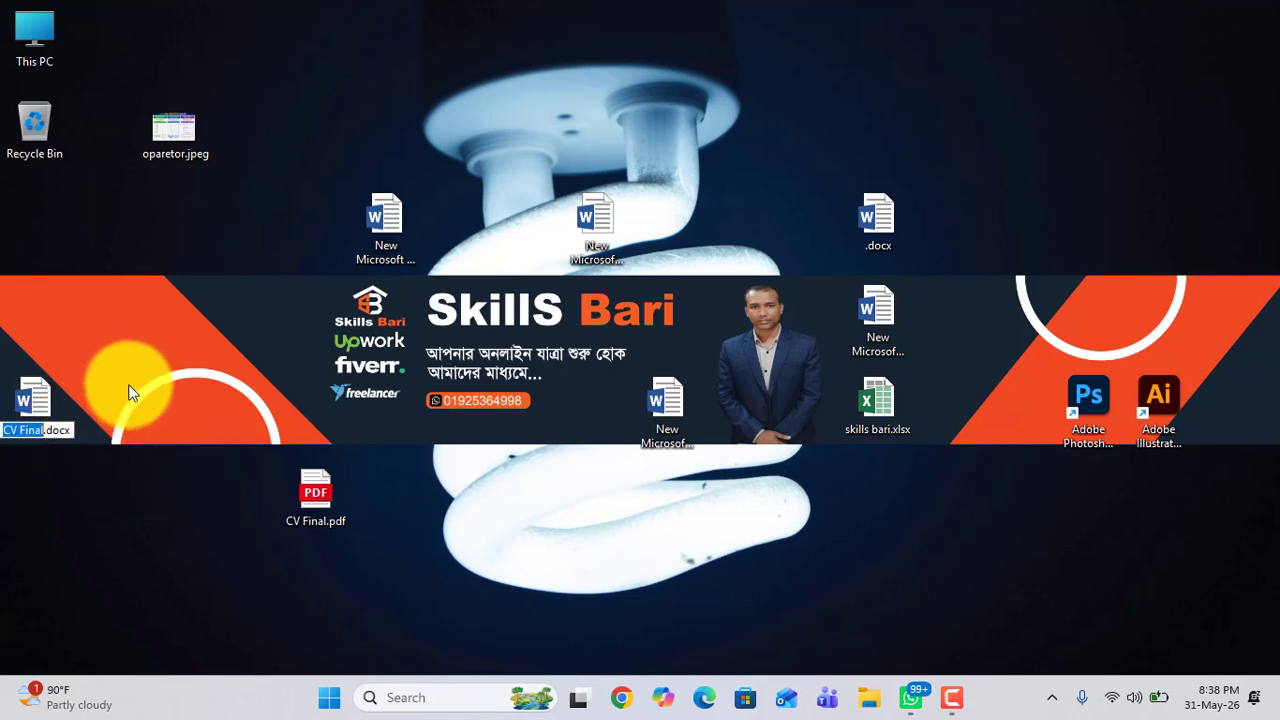
left_click(326, 491)
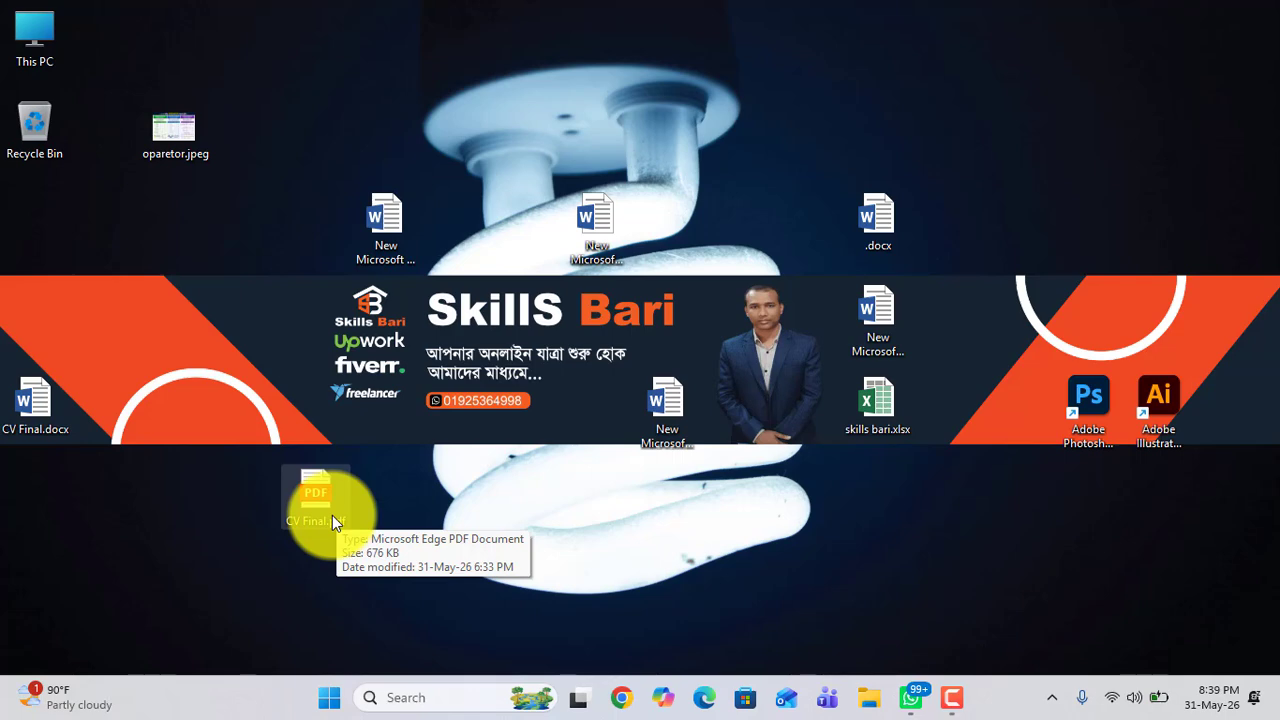
Step: Open CV Final.pdf, dismiss the restore-pages prompt and maximize the viewer window
double_click(322, 500)
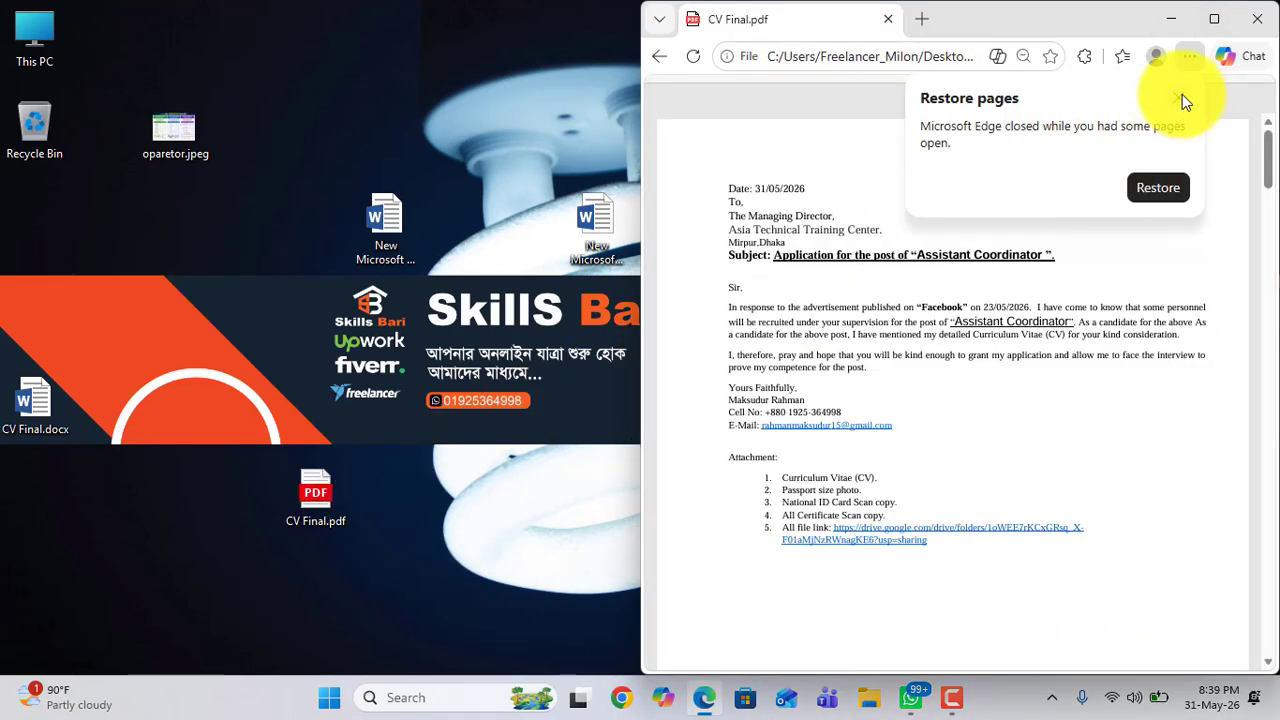
left_click(1180, 98)
left_click(1213, 25)
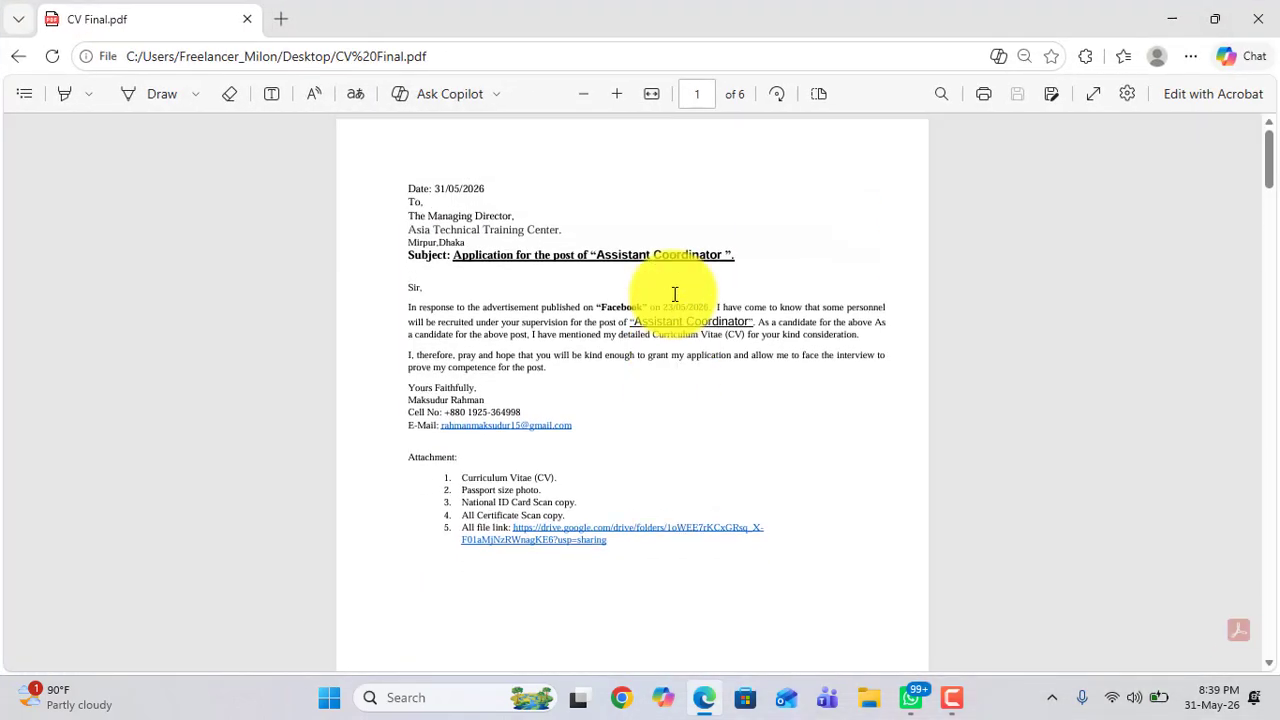
Step: Scroll through the CV pages, select a few lines of text and minimize the PDF viewer
scroll(673, 294, "down", 20)
left_click_drag(443, 324, 457, 443)
left_click(470, 450)
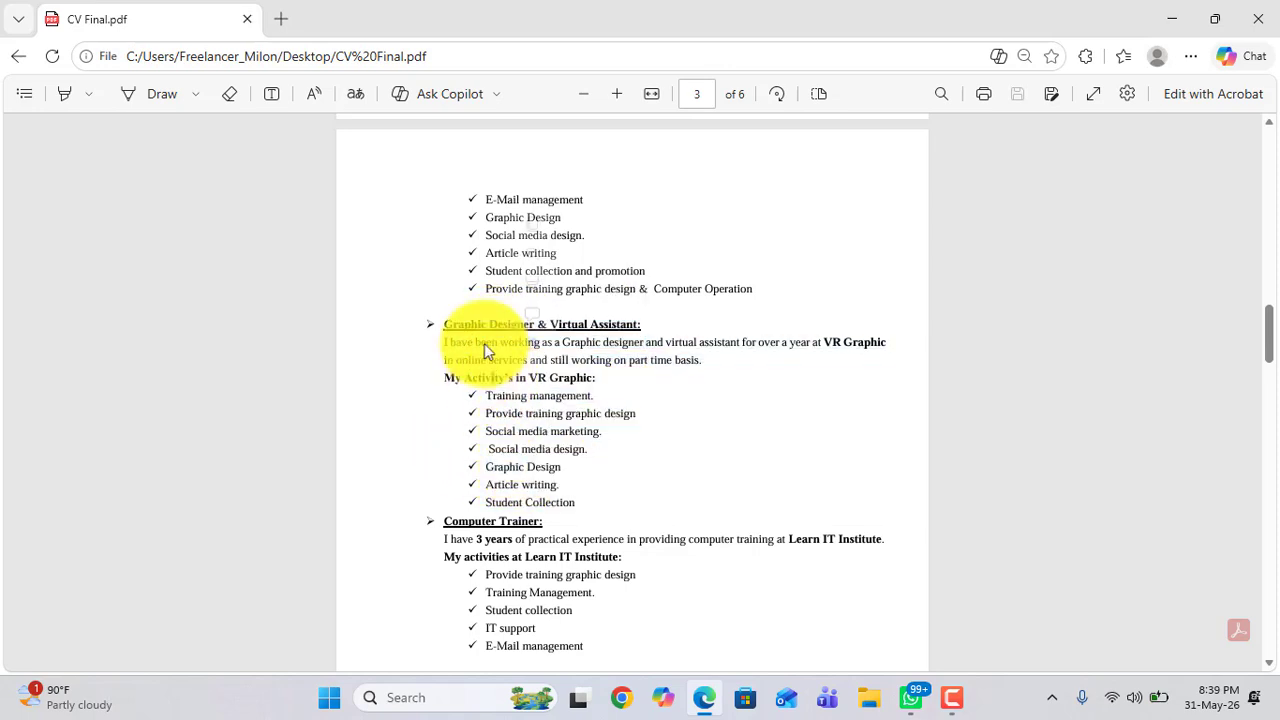
left_click_drag(548, 413, 548, 431)
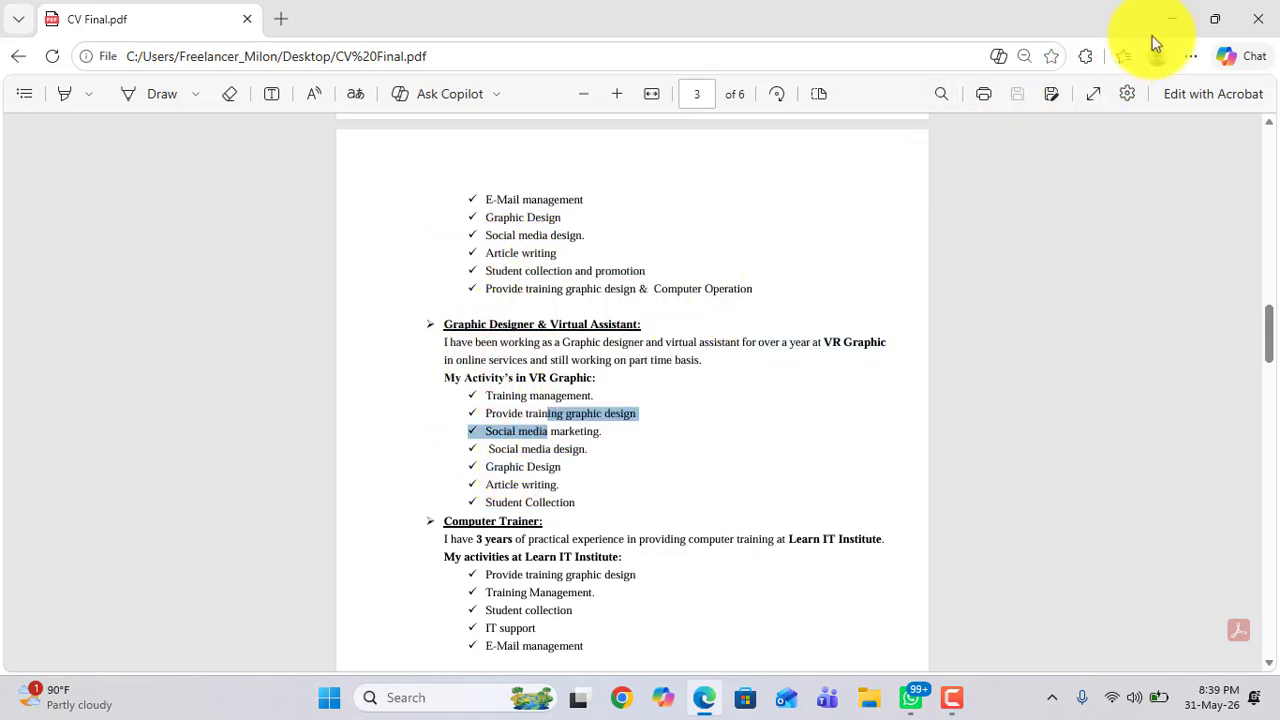
left_click(1176, 19)
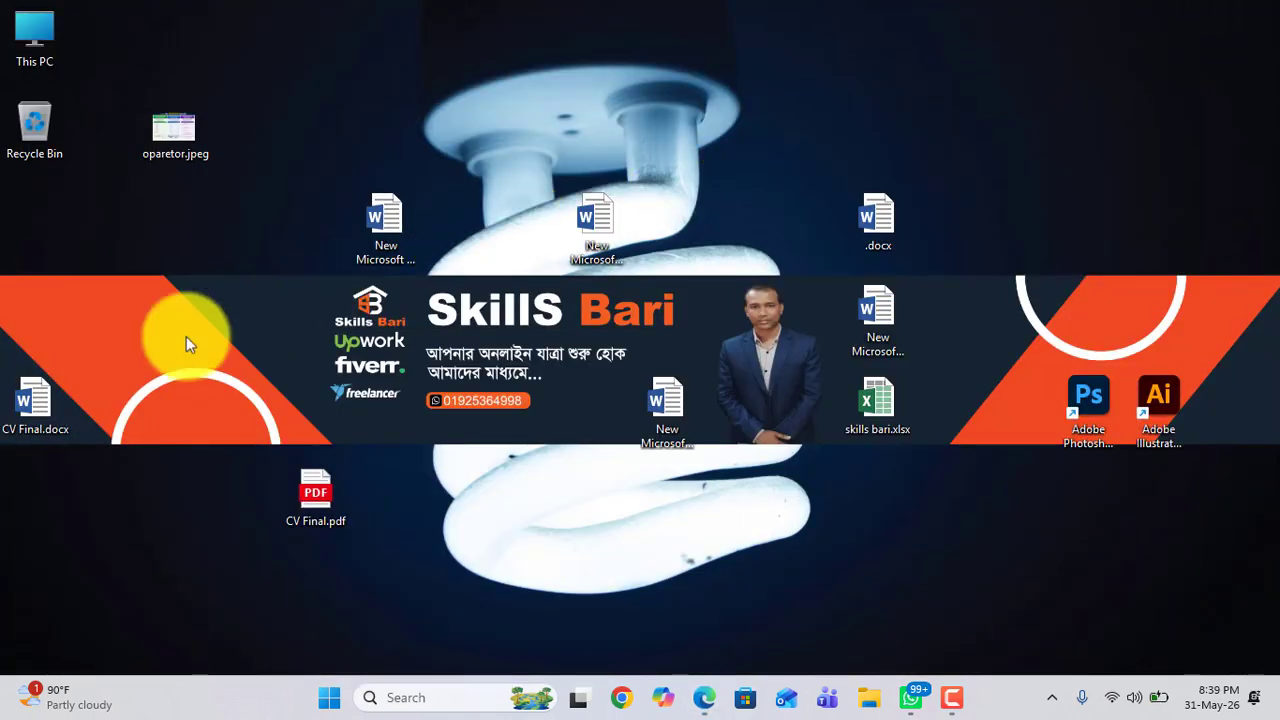
Step: Open CV Final.docx in Word and close the activation wizard
double_click(30, 397)
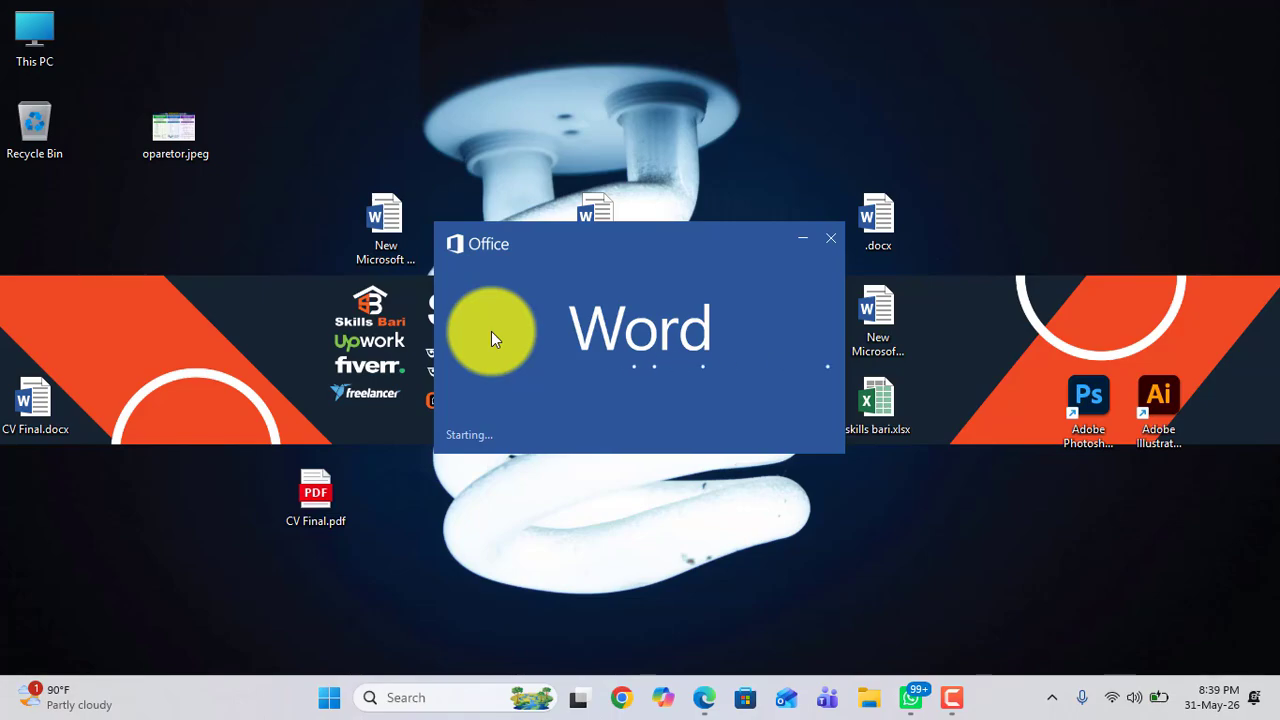
scroll(638, 386, "down", 6)
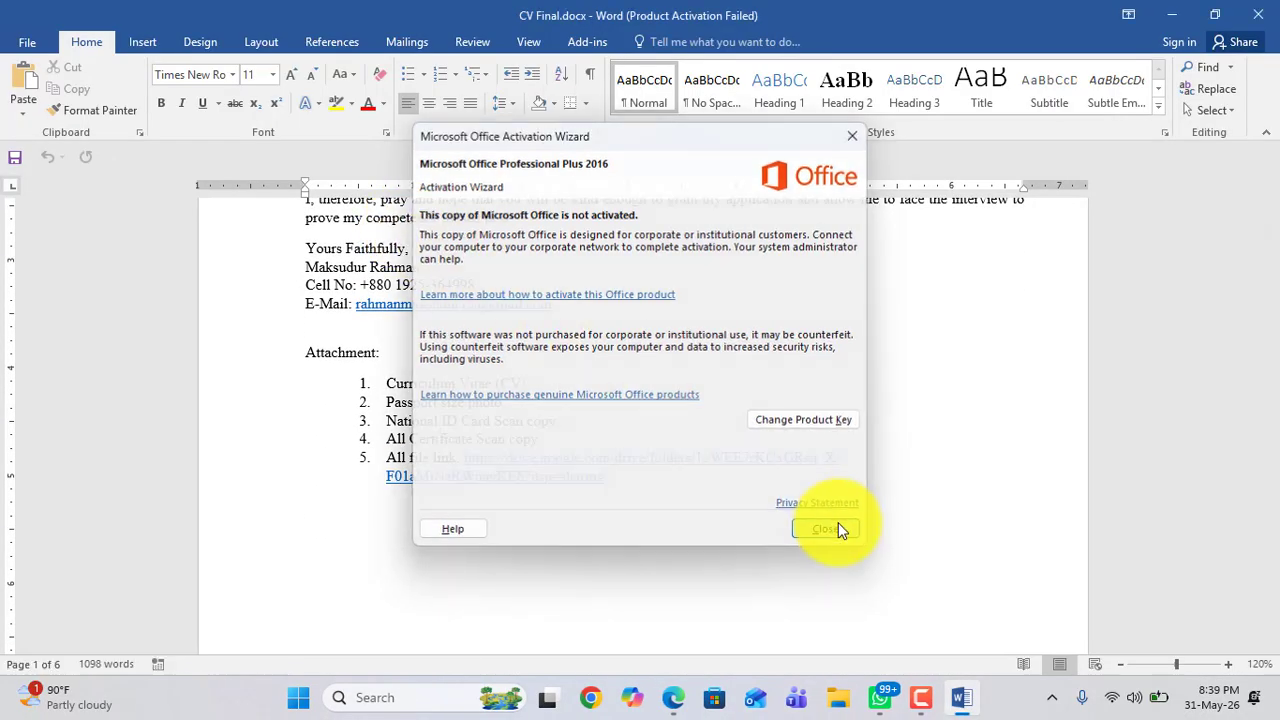
left_click(838, 522)
Step: Scroll through the CV Final document and close Word
scroll(493, 231, "down", 10)
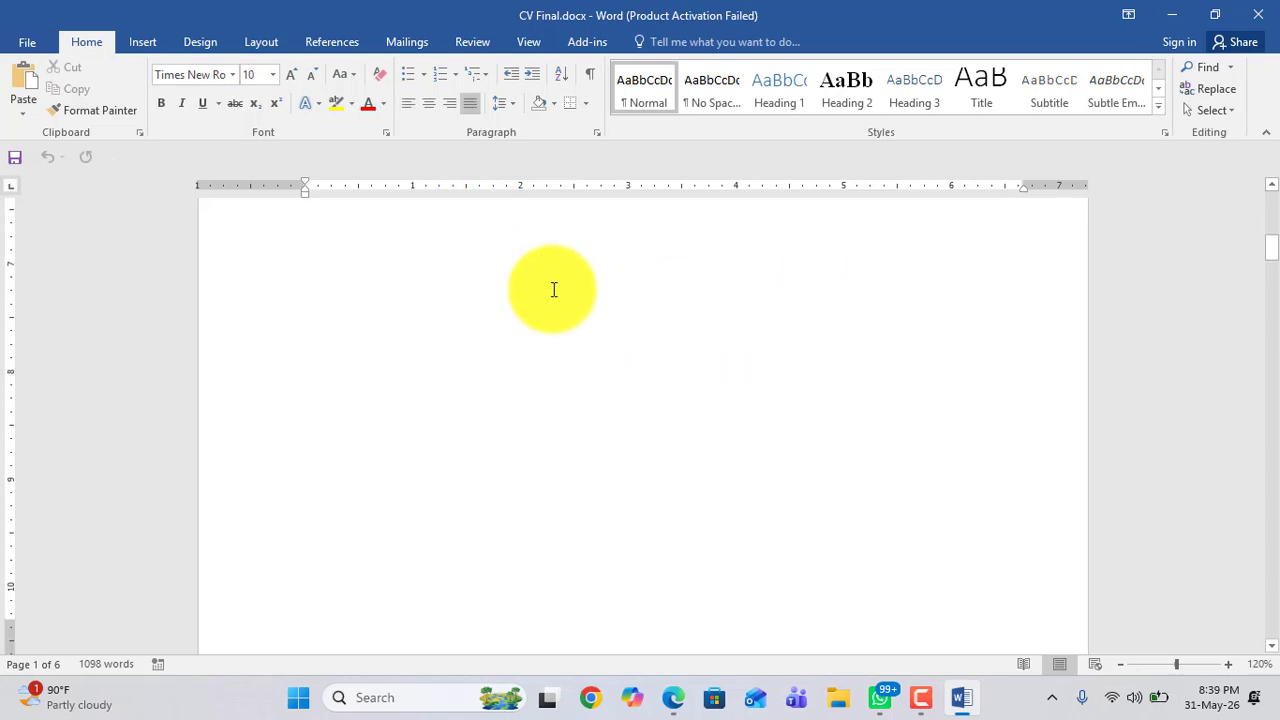
scroll(553, 289, "up", 15)
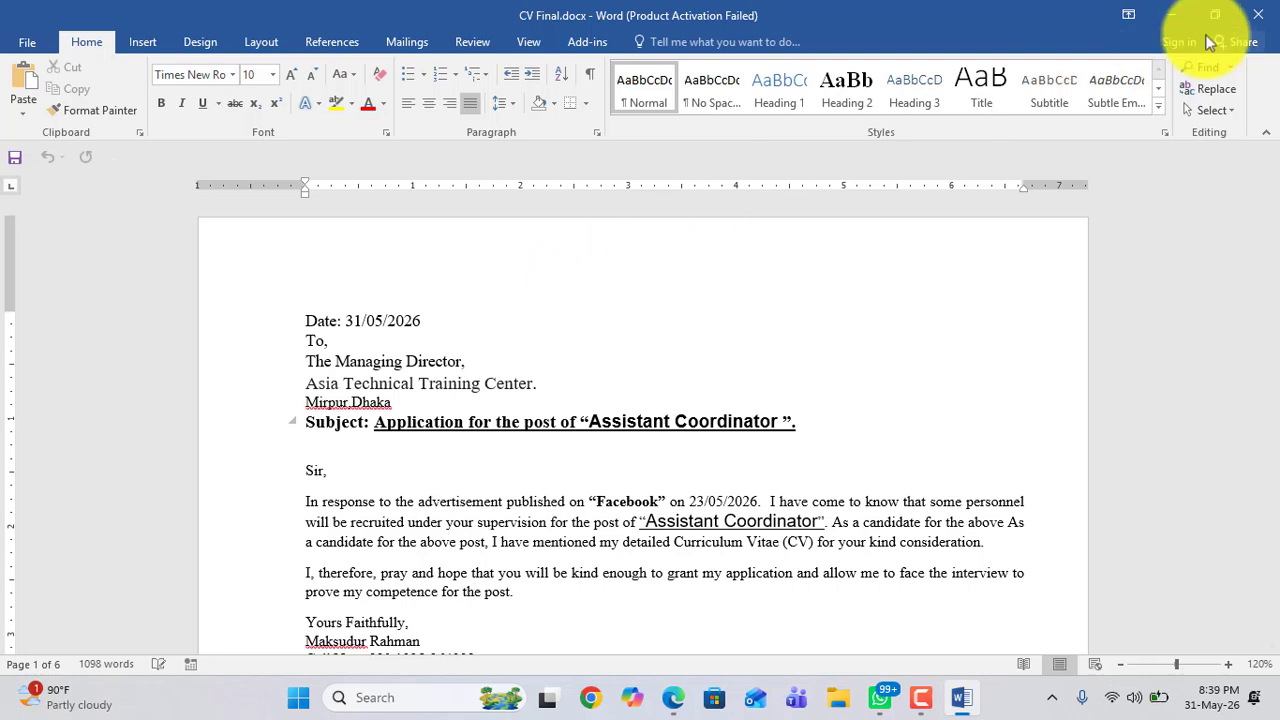
left_click(1263, 19)
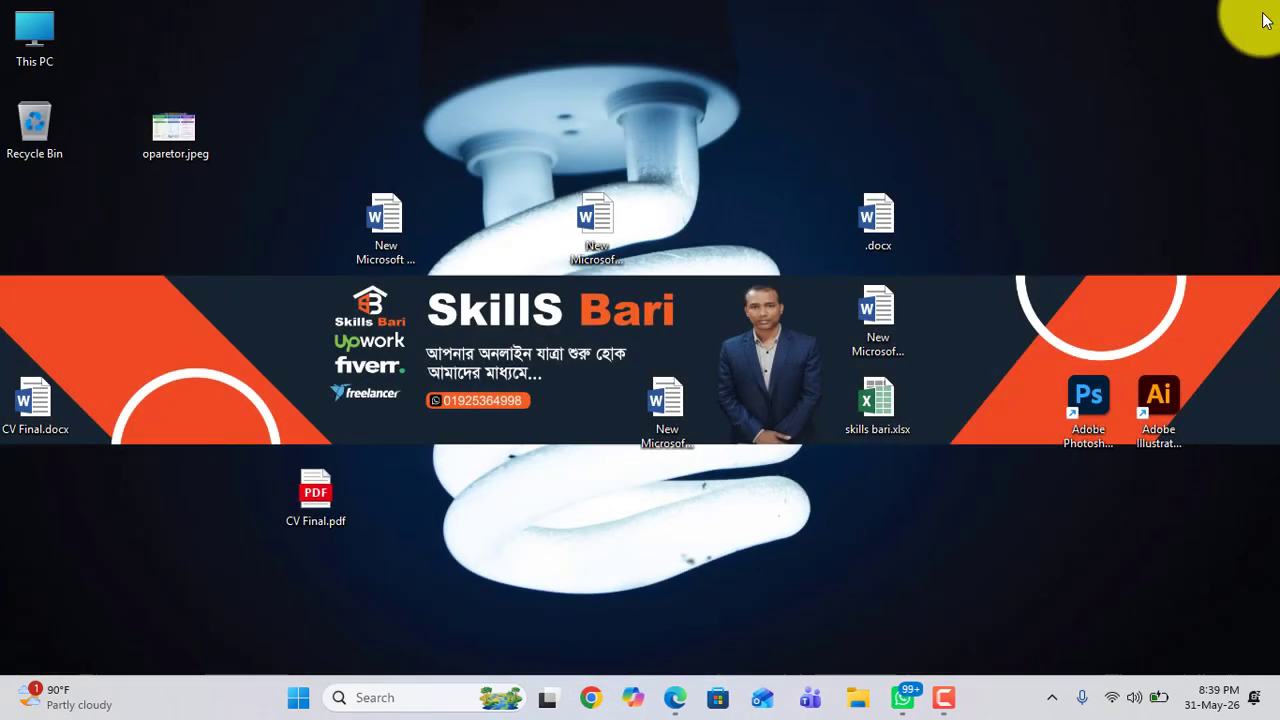
Step: Move the oparetor.jpeg icon back above CV Final.docx
left_click_drag(170, 138, 42, 318)
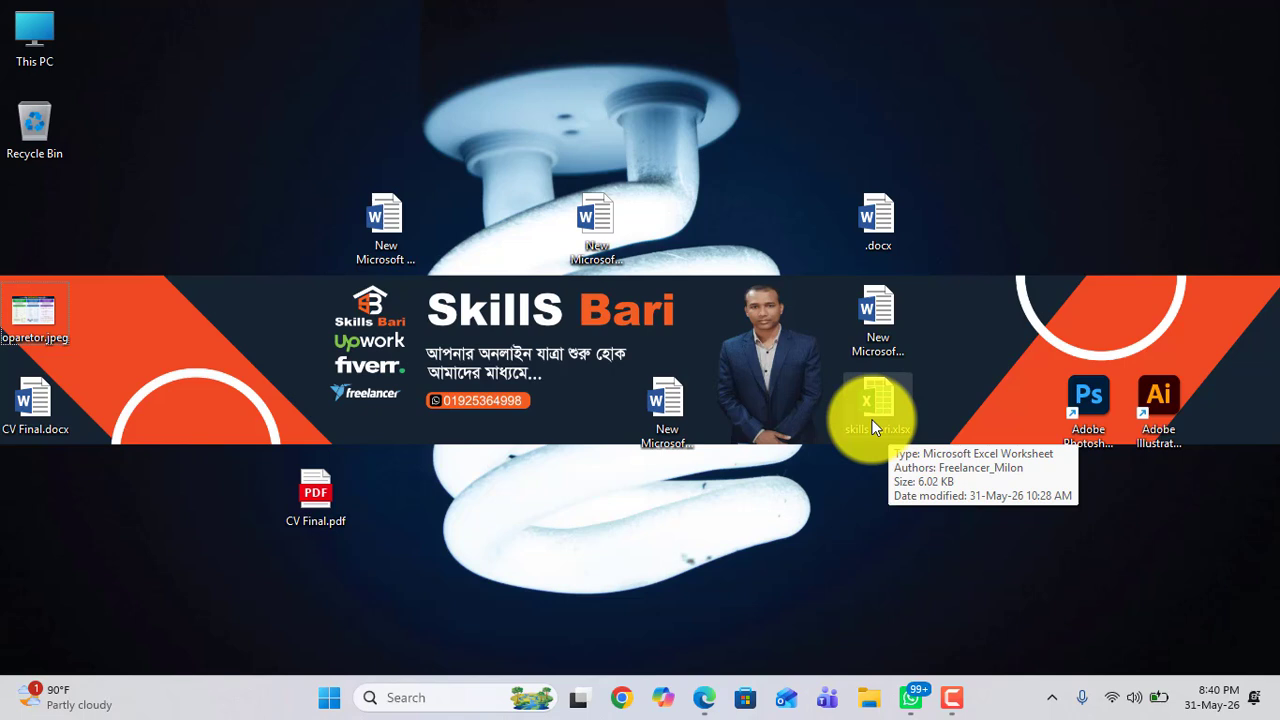
left_click_drag(253, 121, 775, 541)
left_click_drag(244, 154, 917, 574)
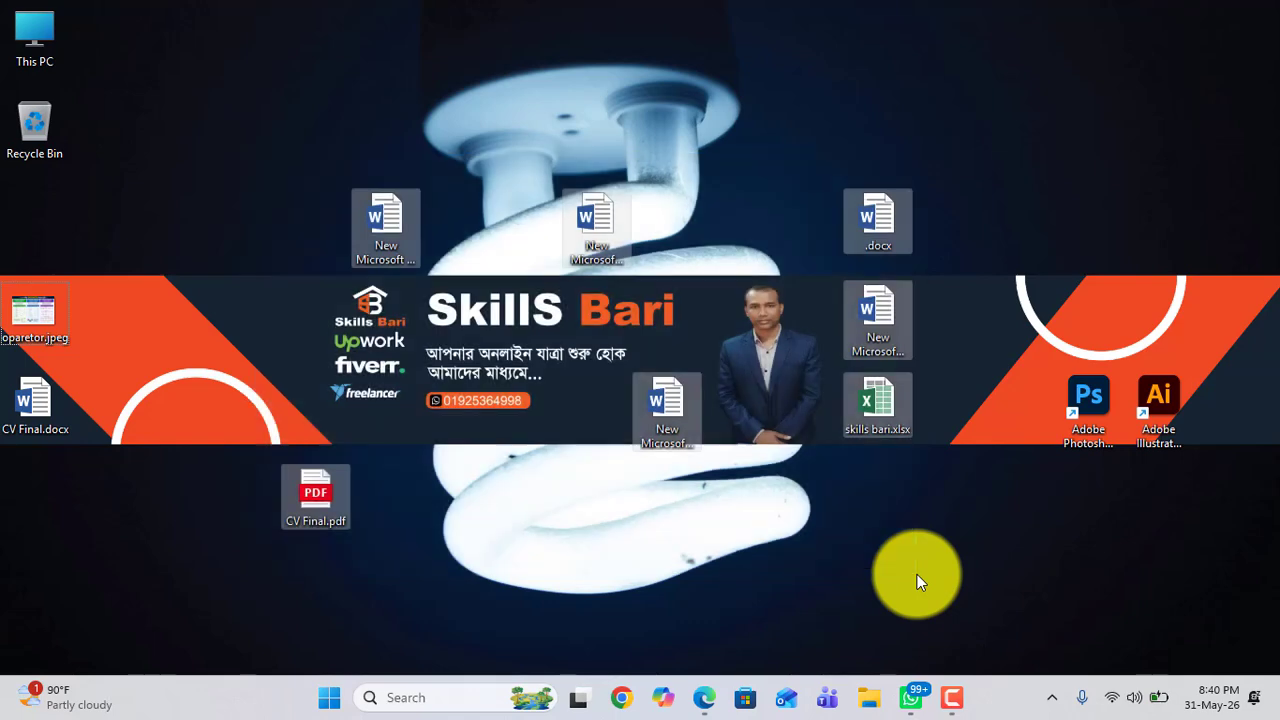
Step: Move the first New Microsoft Word Document icon up beside the Recycle Bin
left_click(377, 223)
left_click_drag(234, 111, 919, 540)
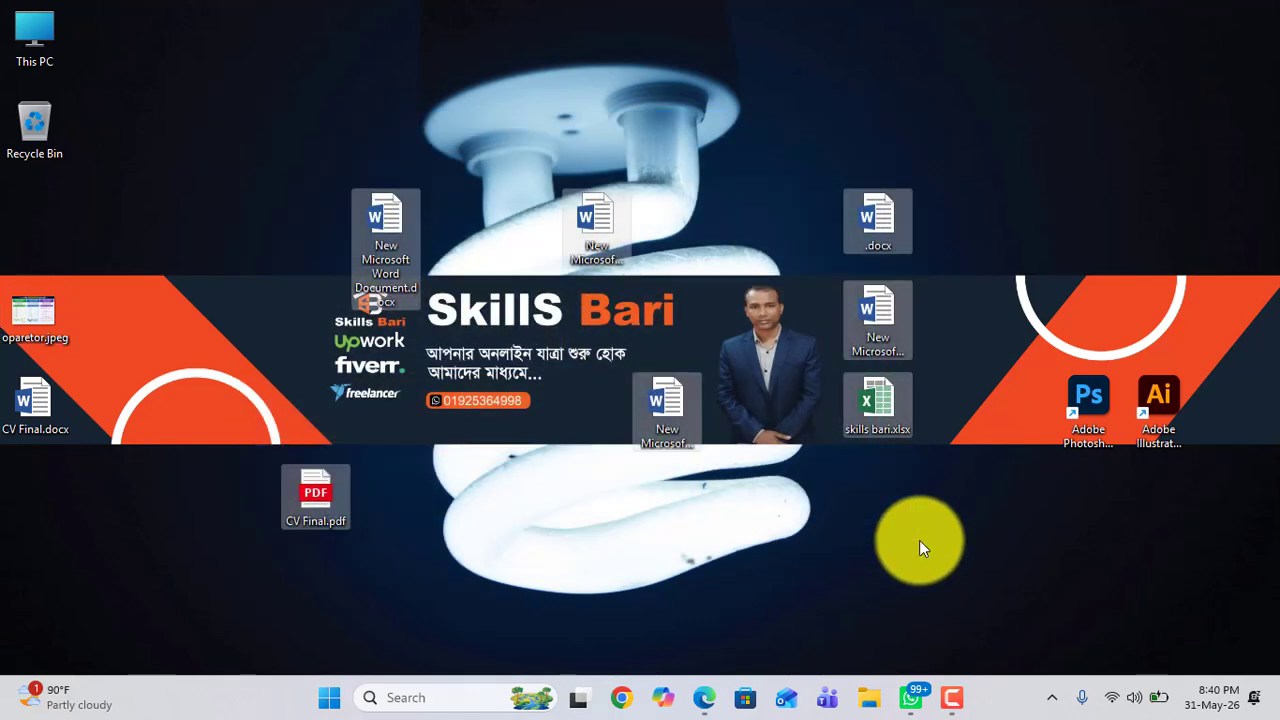
left_click(584, 82)
left_click_drag(381, 222, 276, 143)
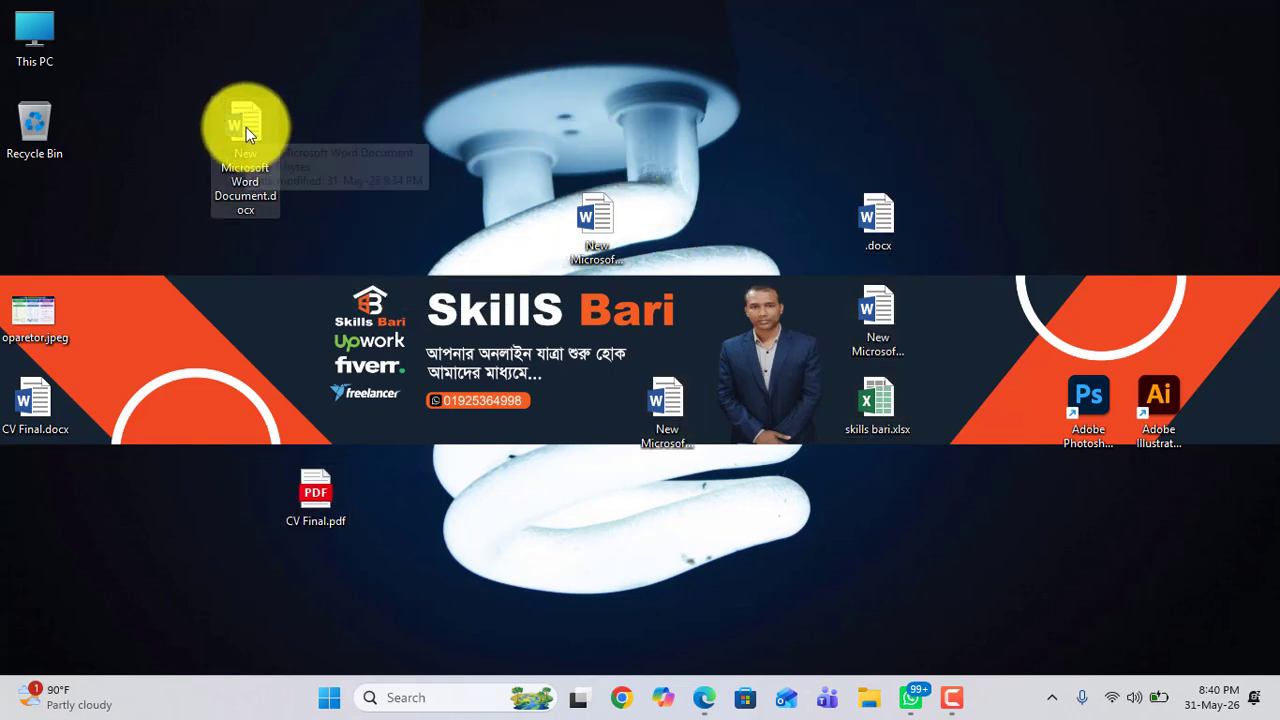
Step: Delete the New Microsoft Word Document file beside the Recycle Bin
right_click(246, 127)
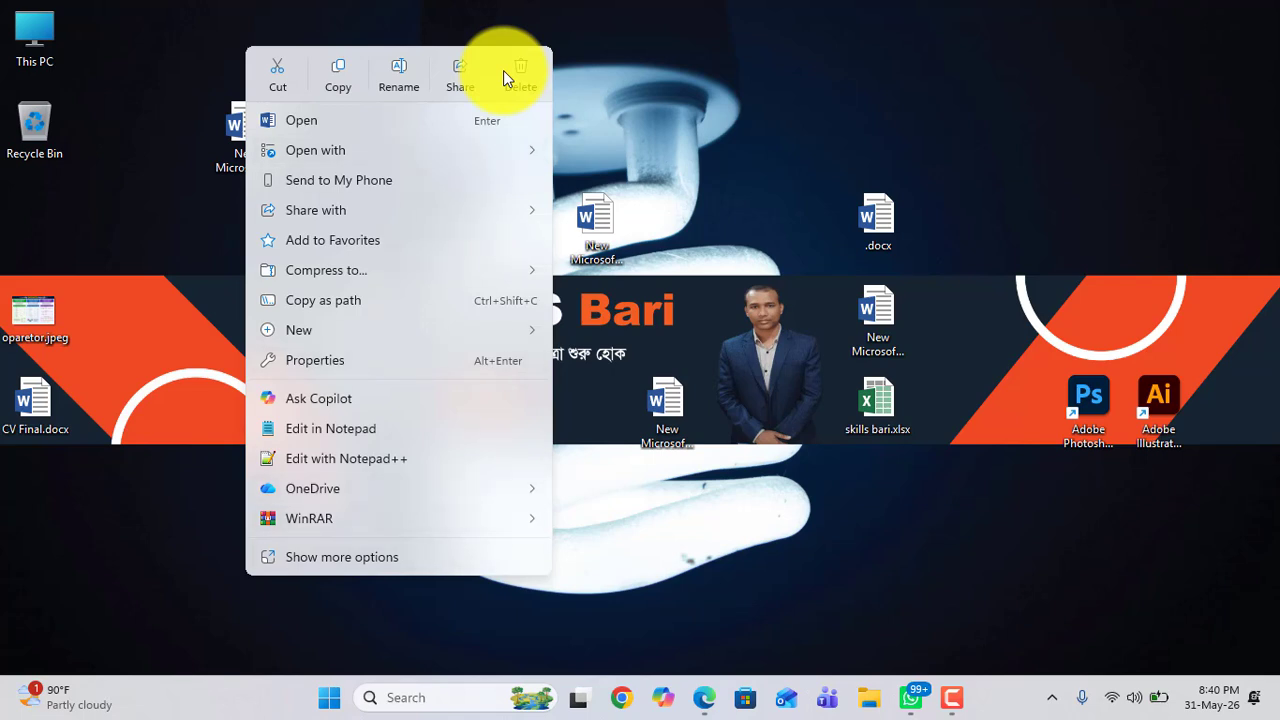
mouse_move(480, 519)
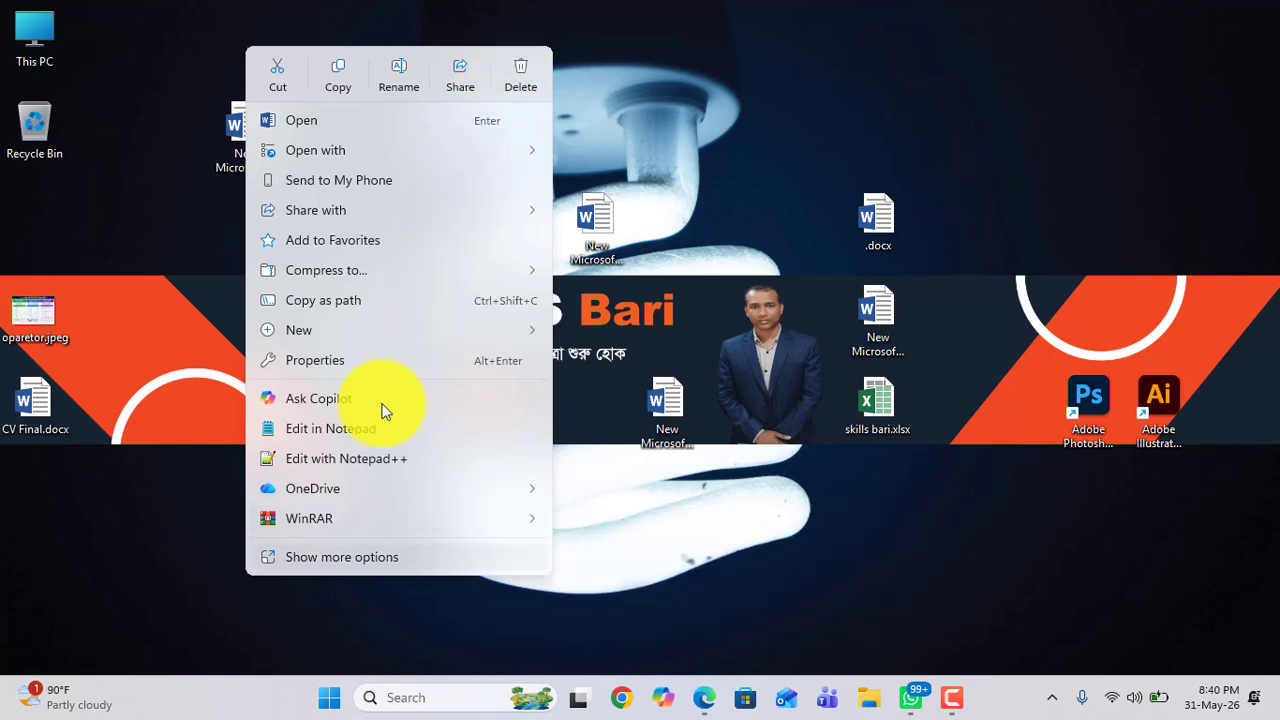
left_click(324, 563)
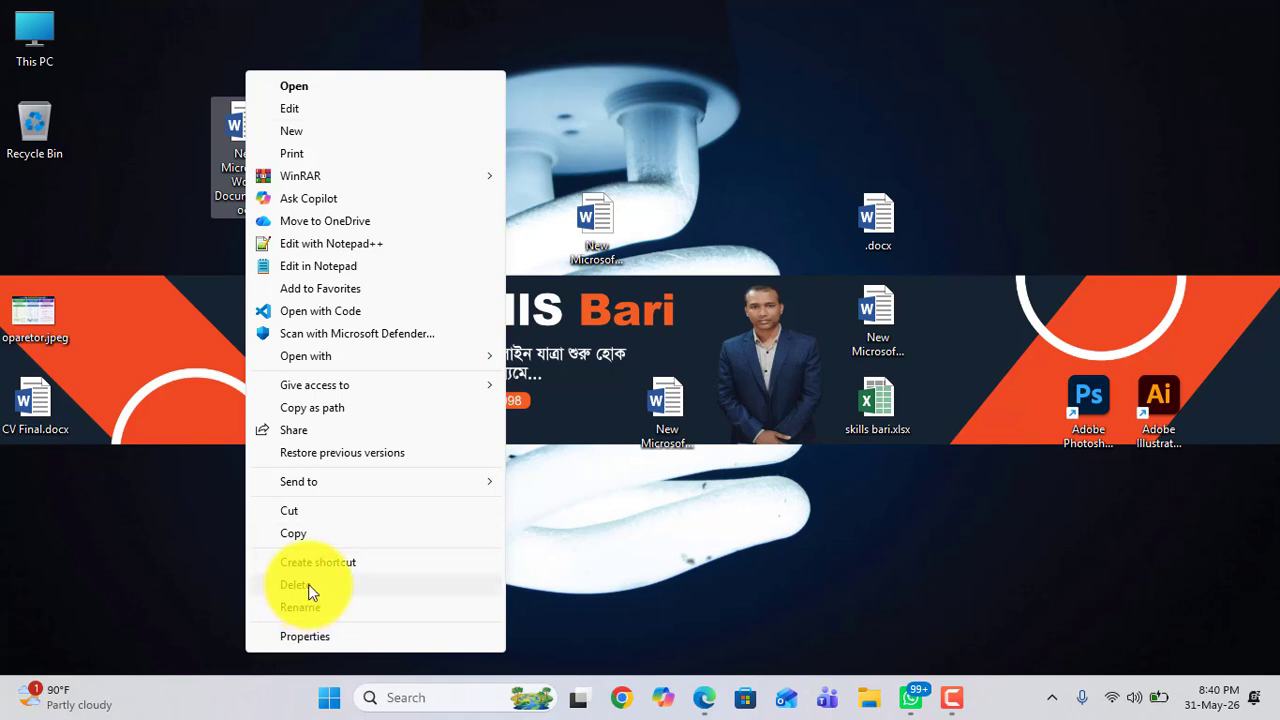
left_click(308, 584)
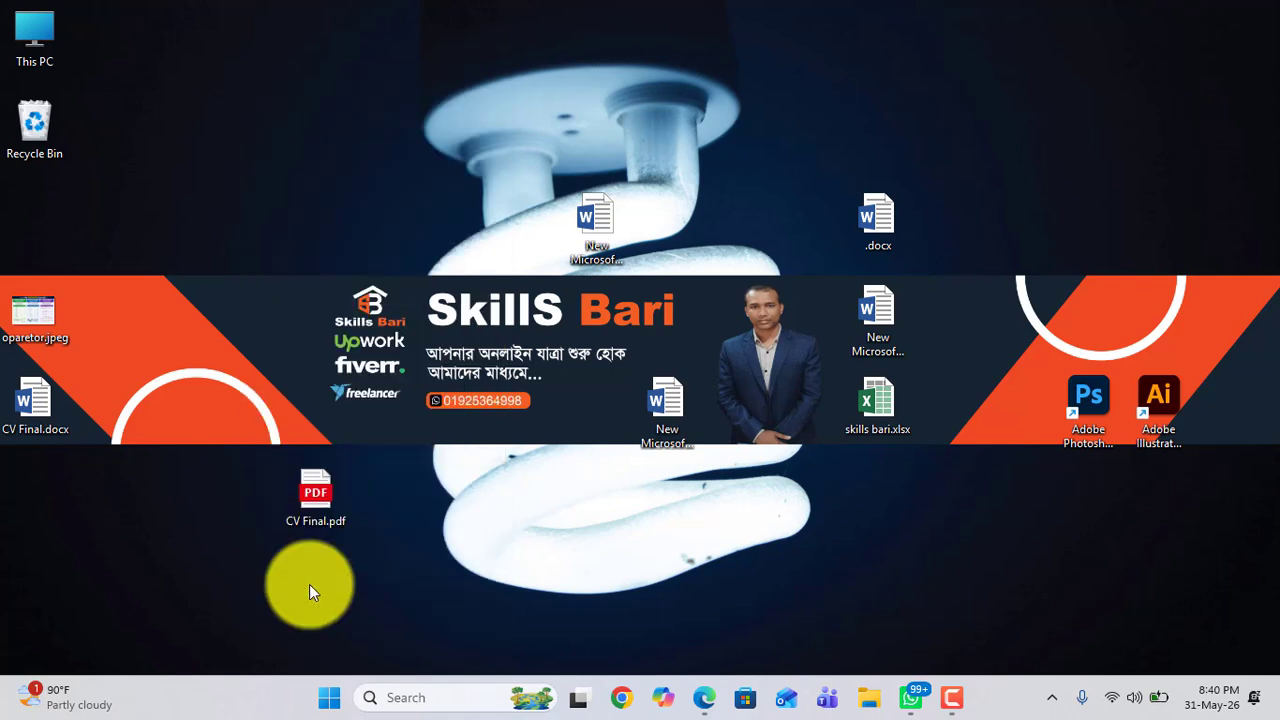
Step: Delete the New Microsoft Word Document (2) file near the top centre of the desktop
right_click(590, 226)
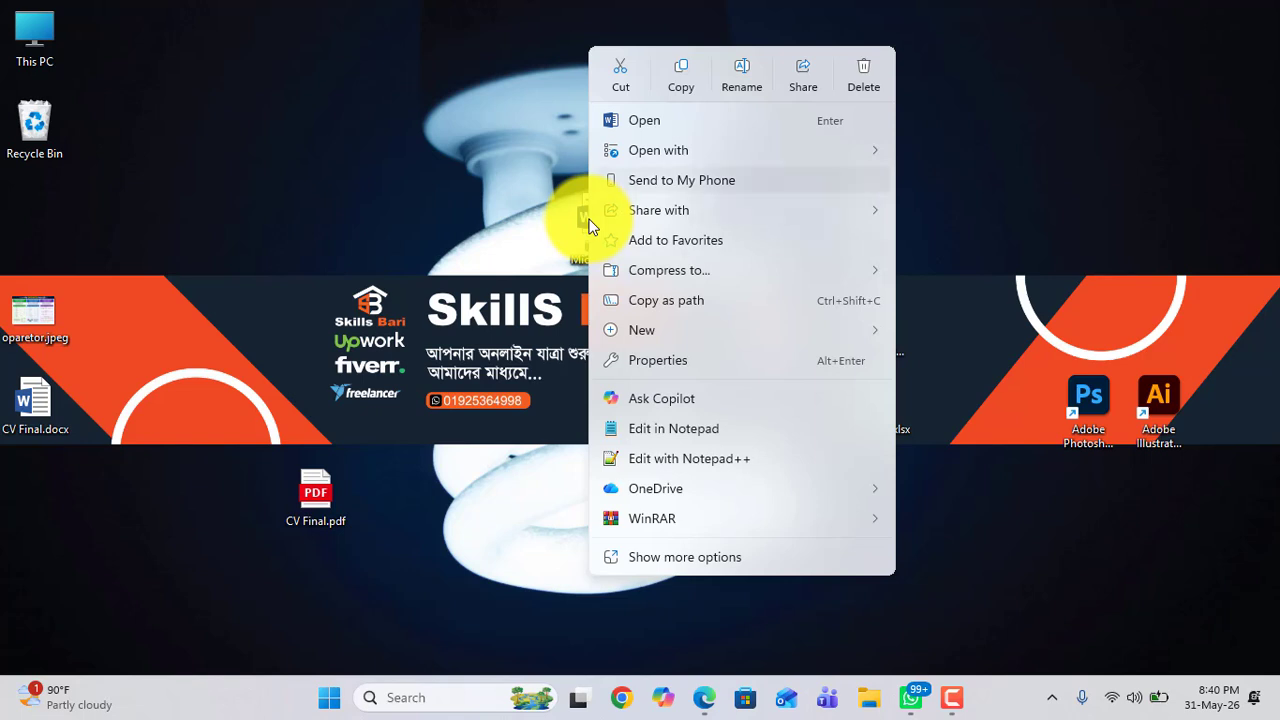
key("Escape")
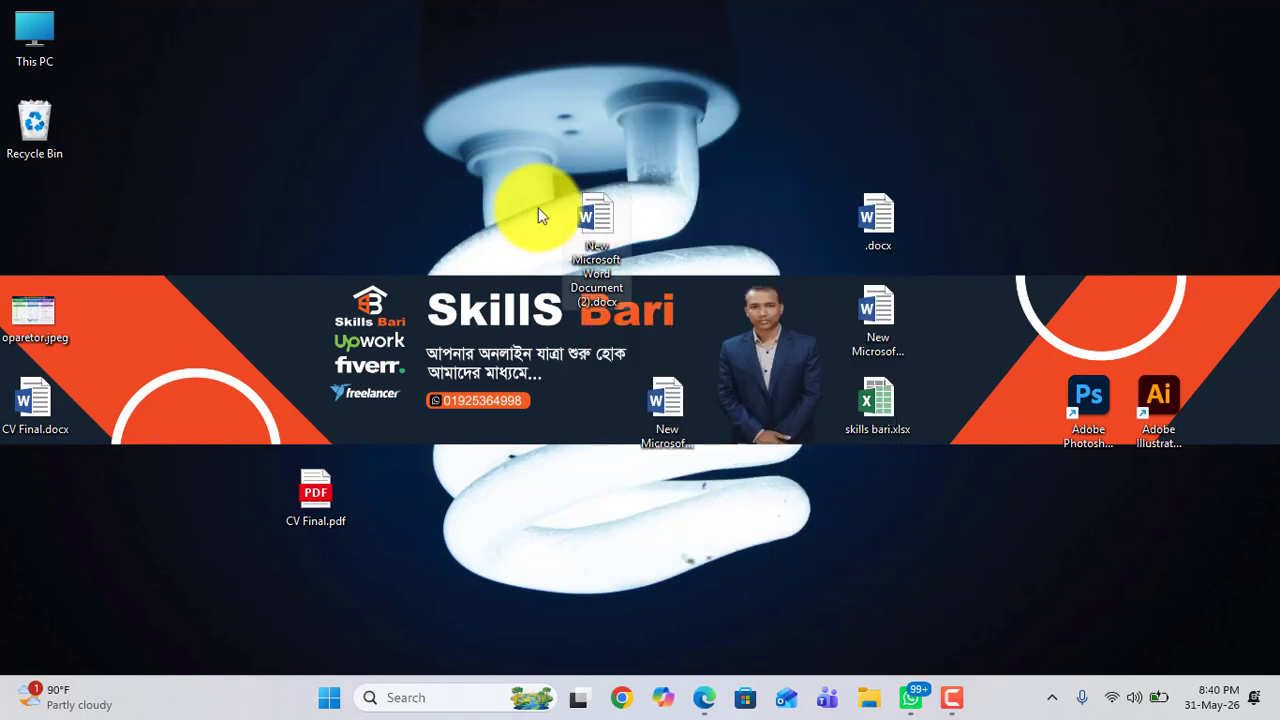
right_click(600, 224)
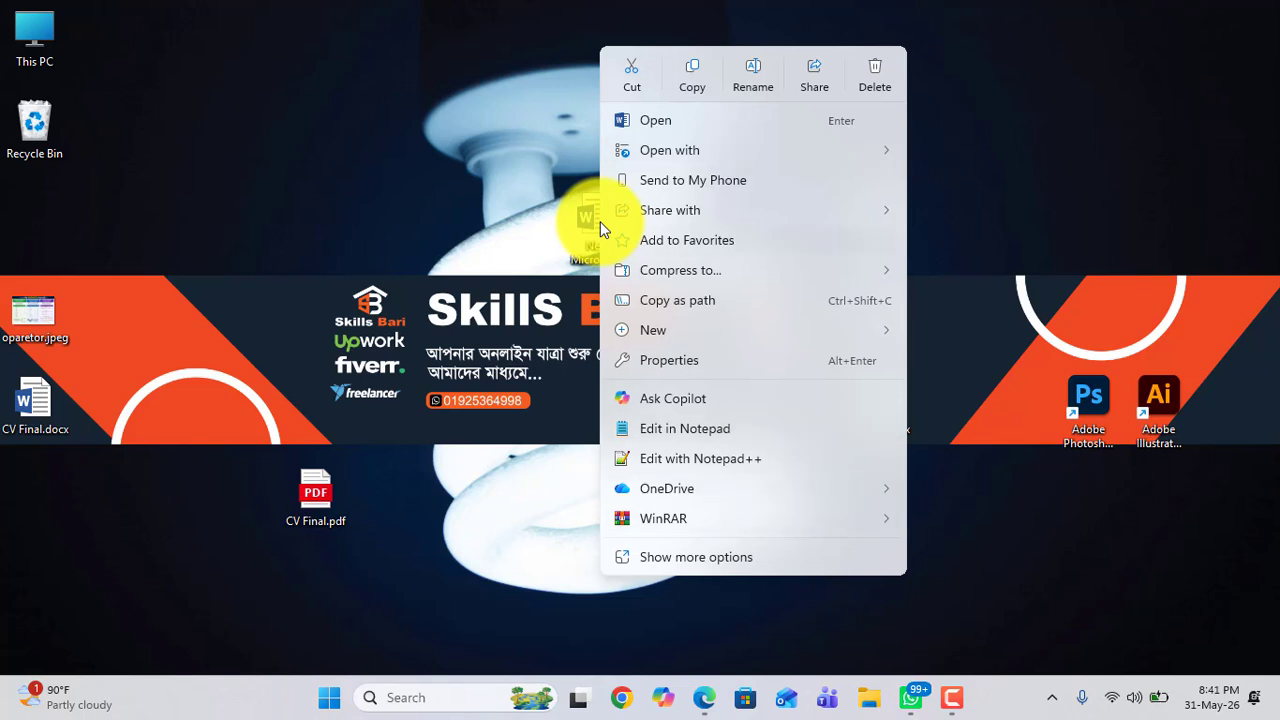
left_click(872, 88)
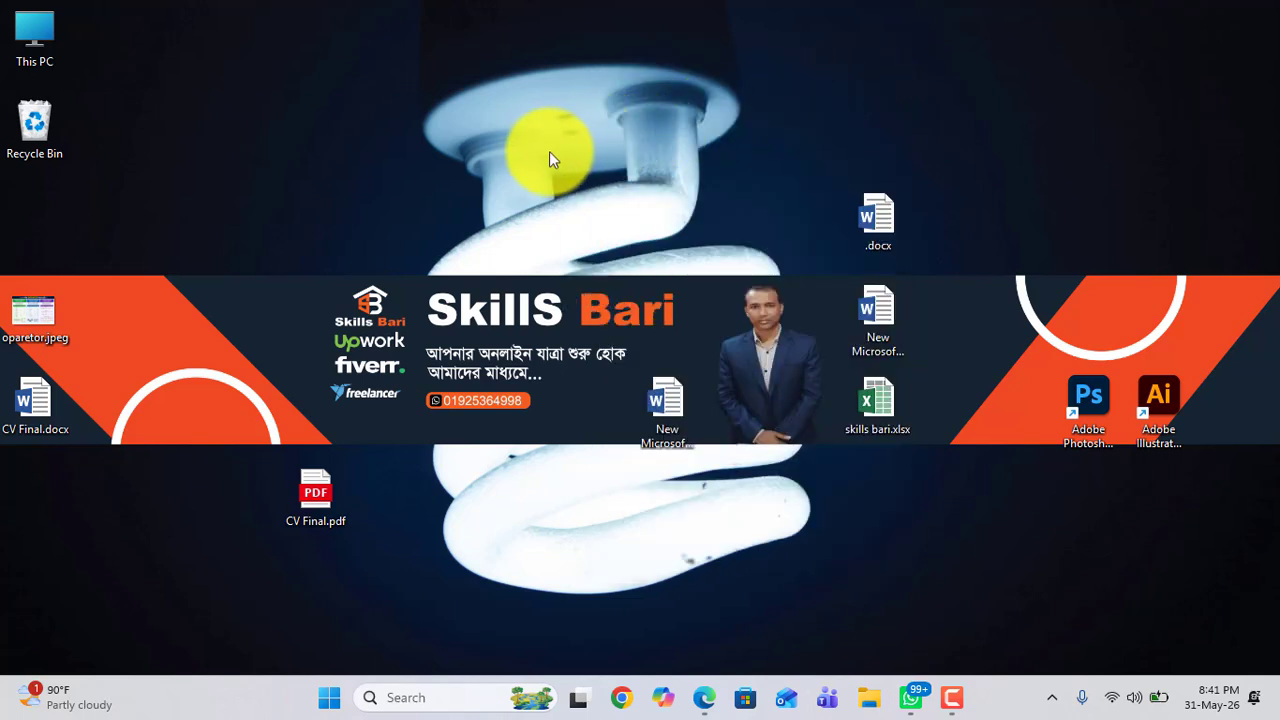
Step: Select the four remaining files in the centre and right of the desktop with a selection box and delete them
left_click_drag(531, 144, 684, 275)
left_click_drag(752, 390, 926, 473)
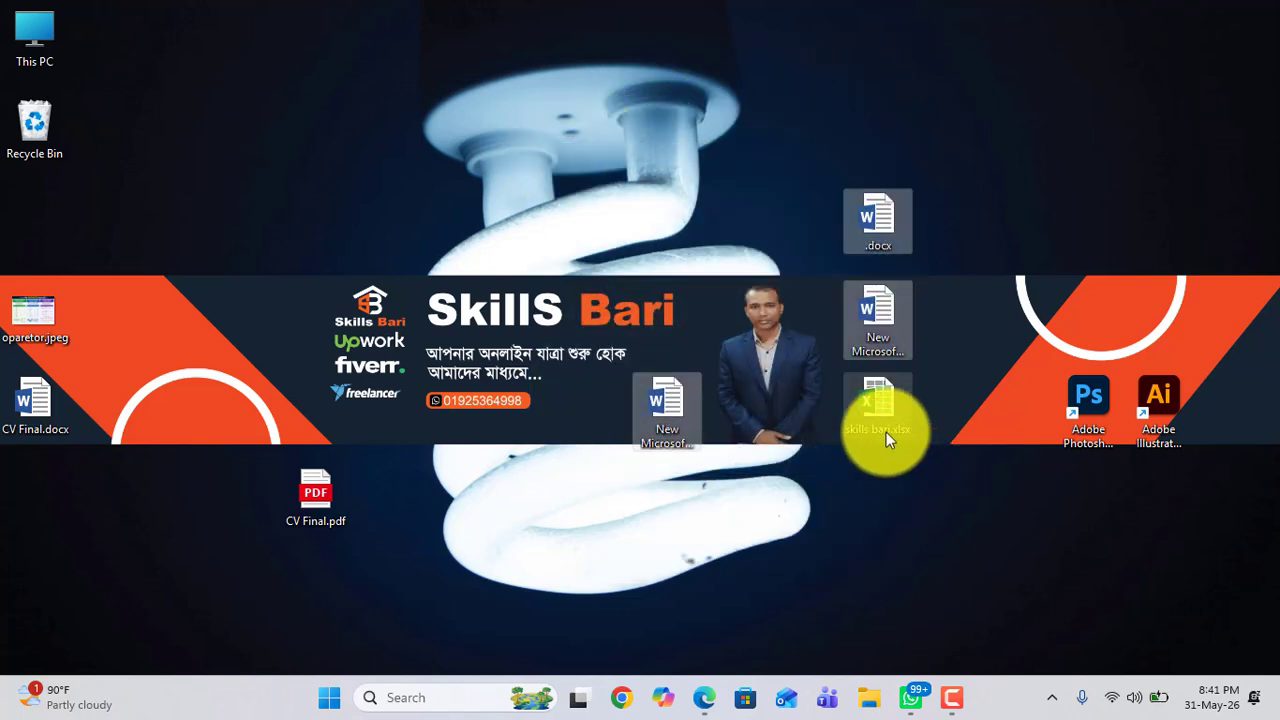
left_click_drag(556, 88, 920, 461)
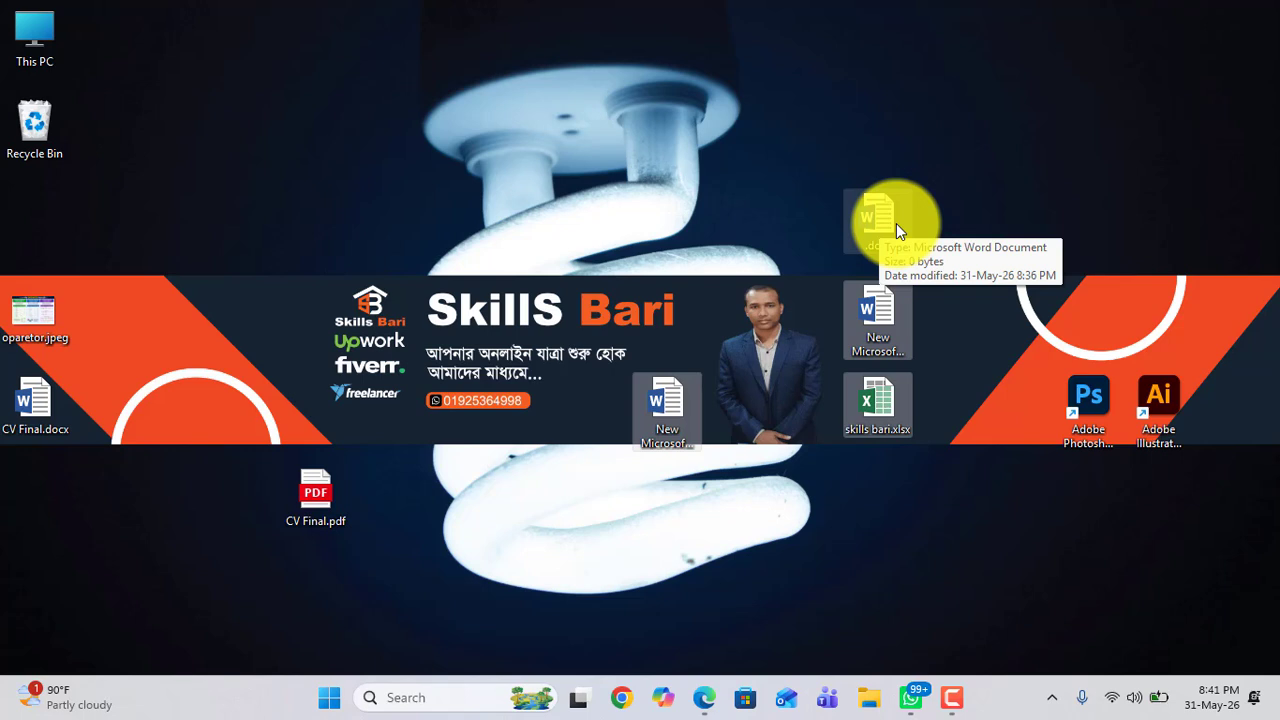
left_click_drag(580, 145, 950, 490)
left_click_drag(575, 155, 903, 523)
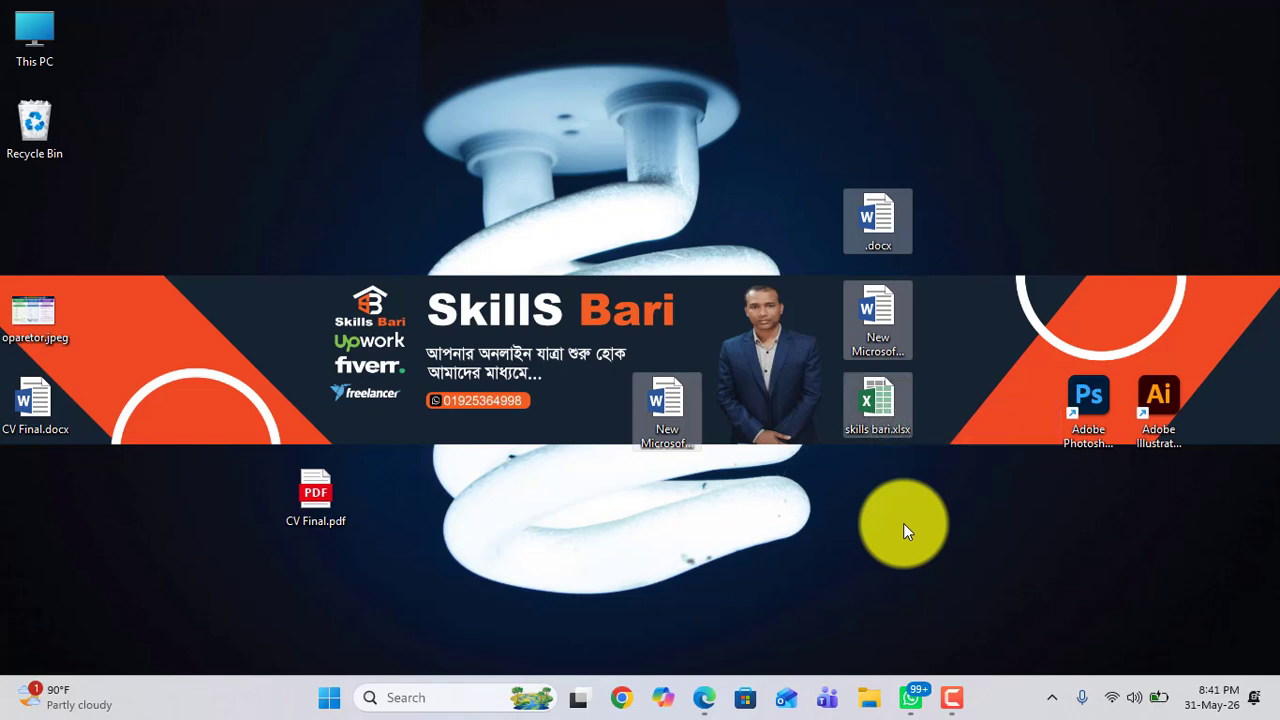
right_click(876, 218)
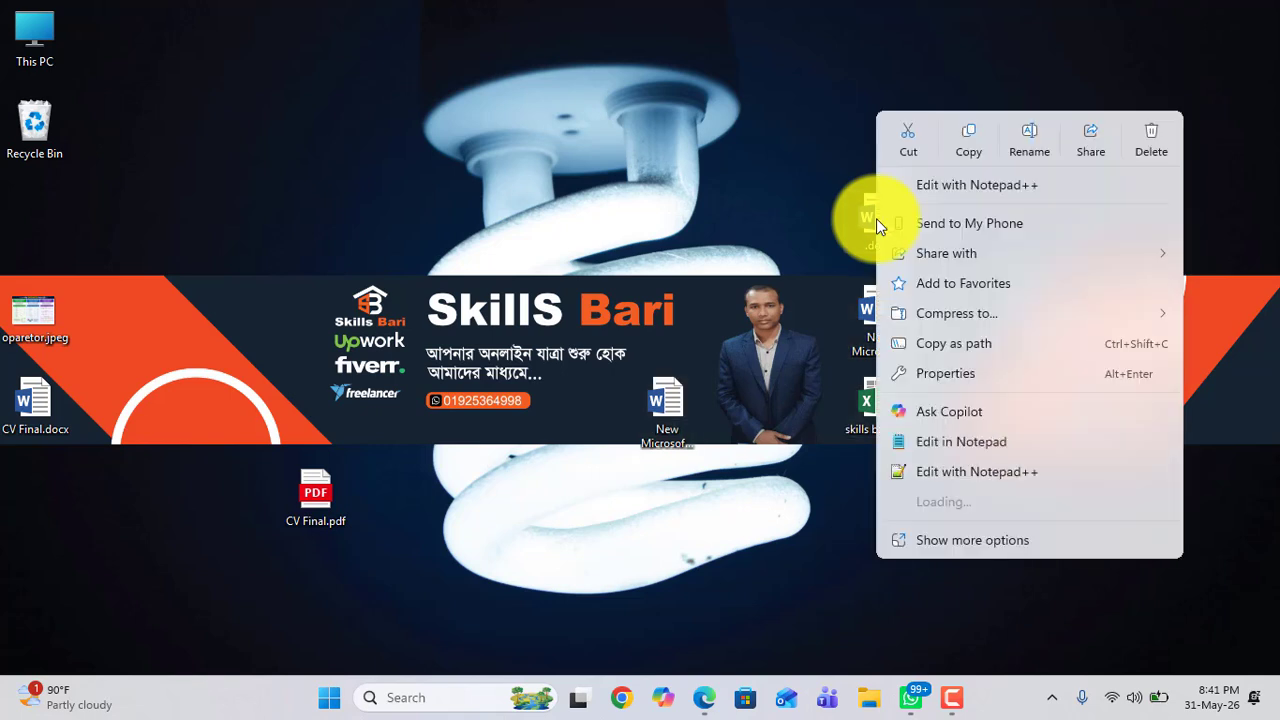
left_click(1152, 148)
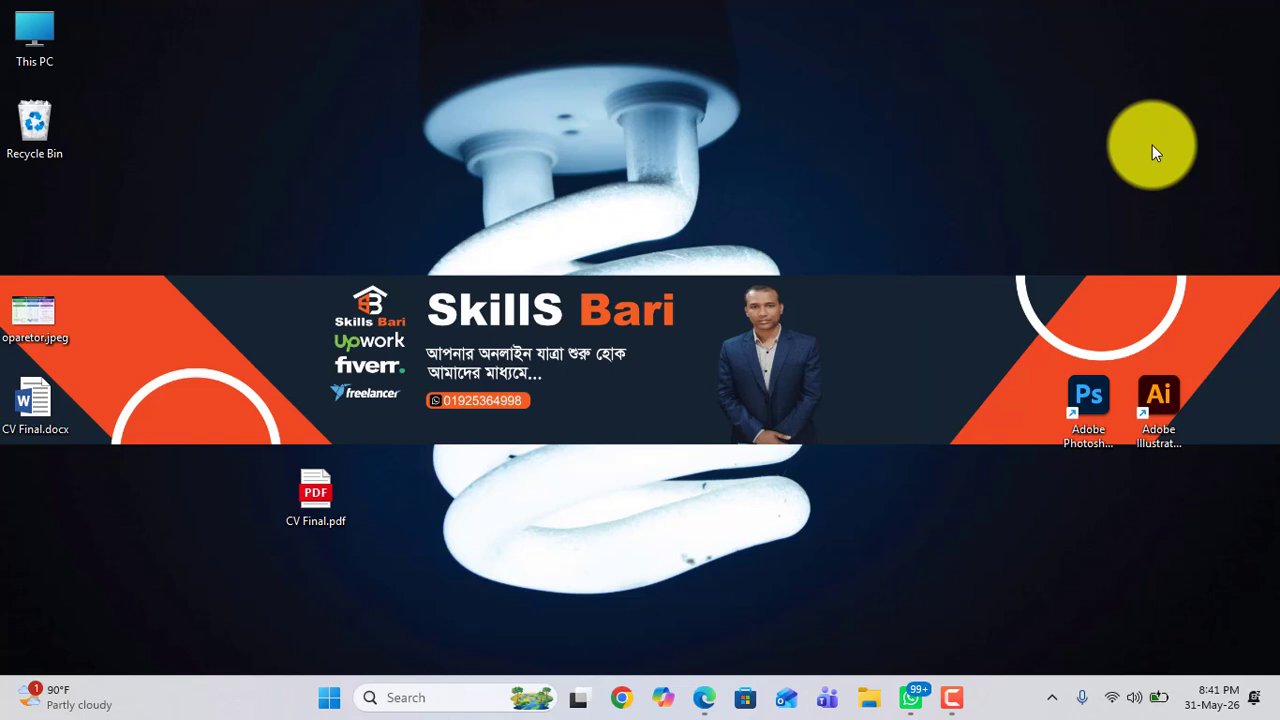
Step: Move the CV Final.pdf icon into the left column below CV Final.docx
left_click_drag(323, 505, 44, 493)
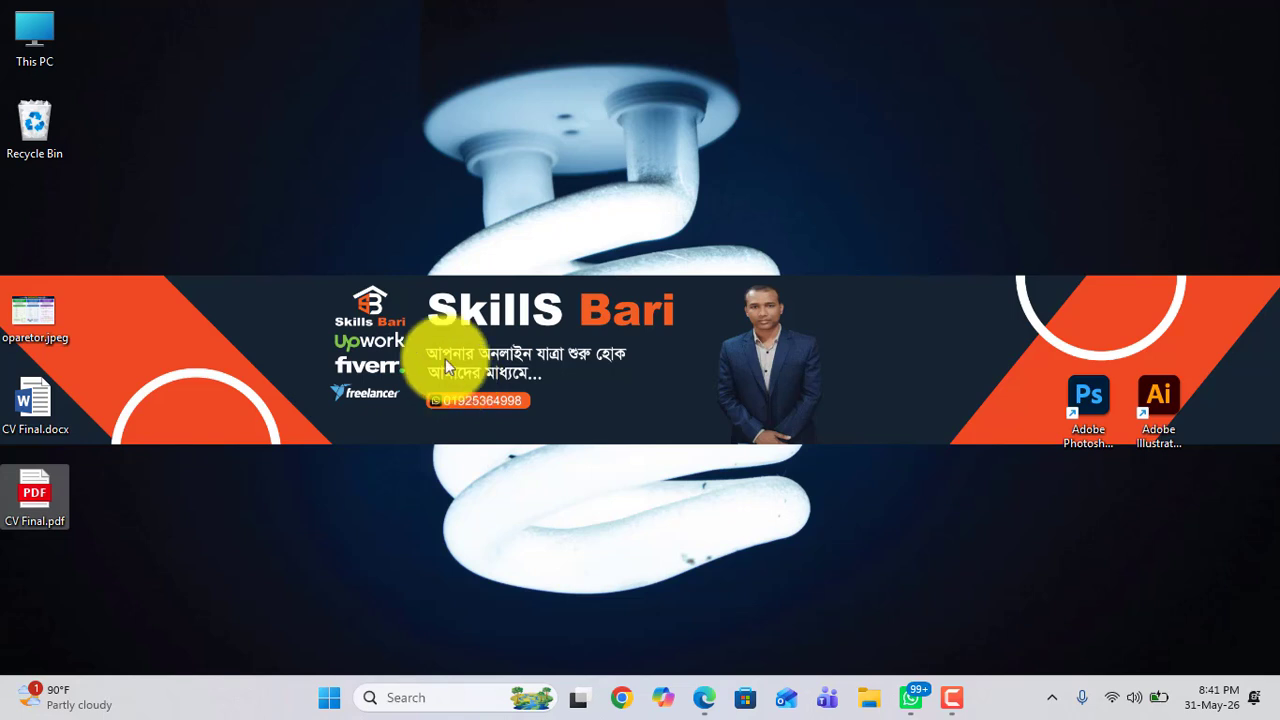
left_click(478, 303)
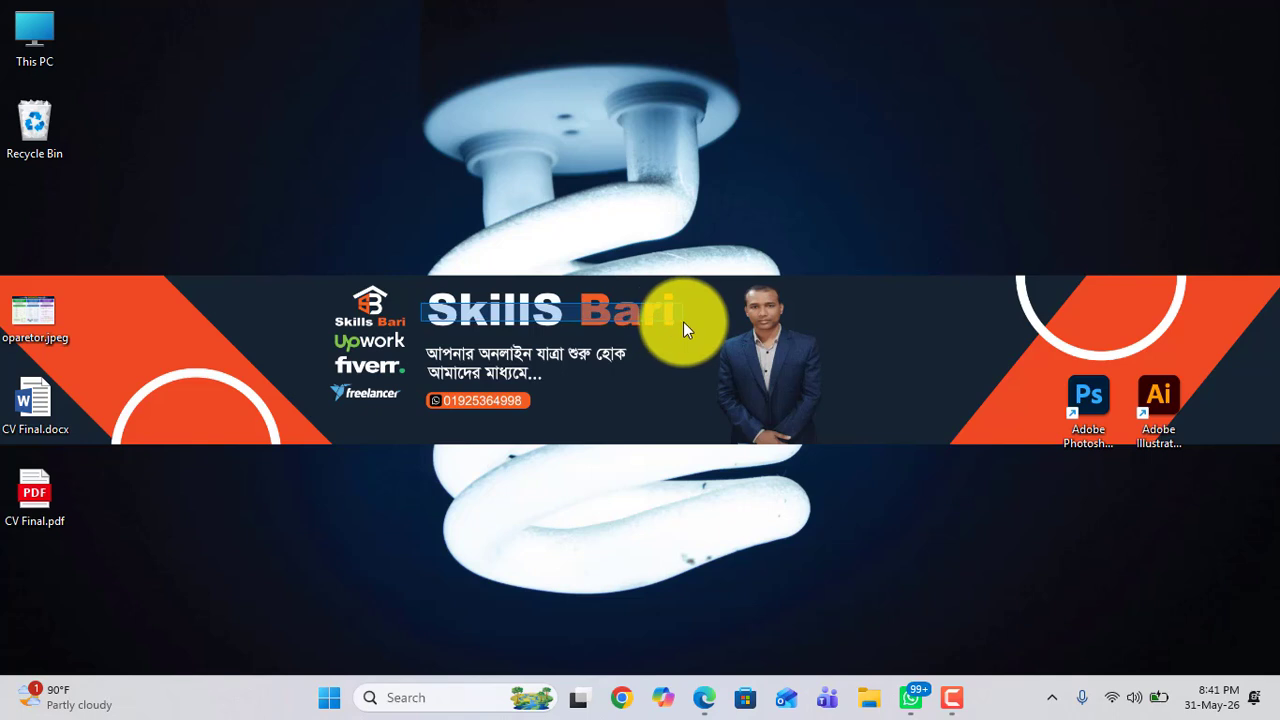
Step: Create a new Microsoft Word Document on the desktop and name it Skills BAri
right_click(543, 112)
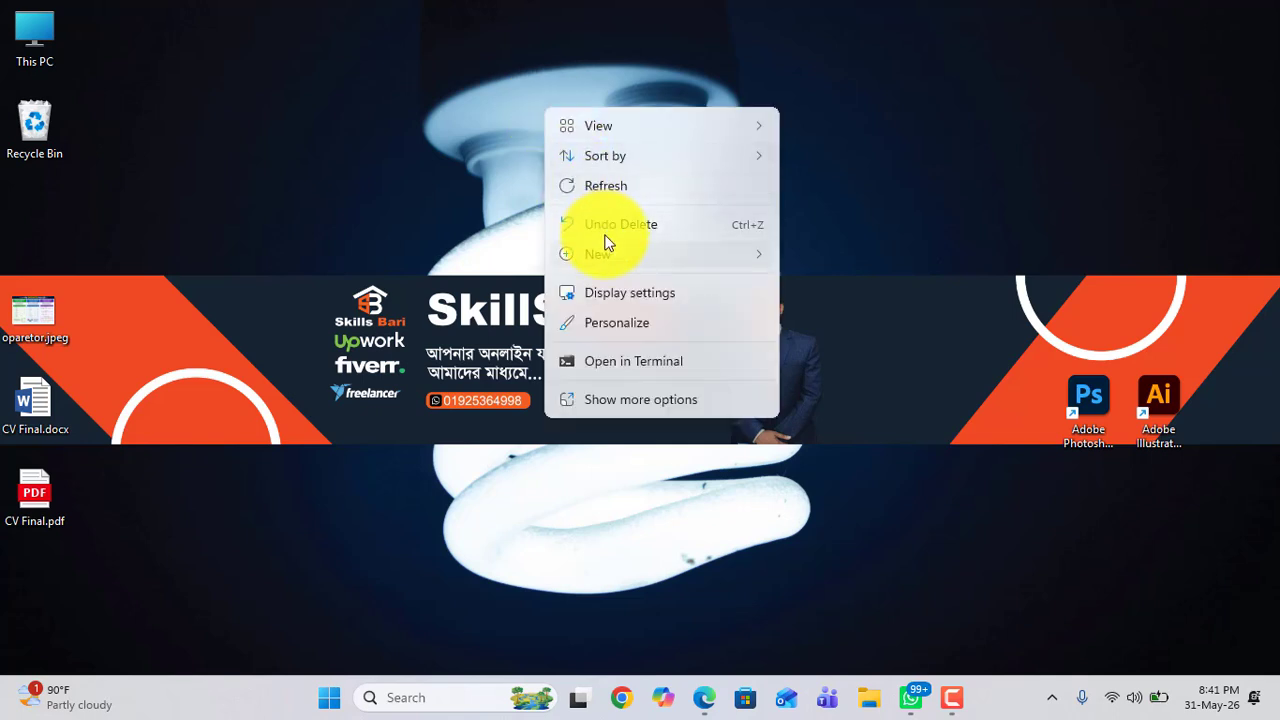
mouse_move(606, 245)
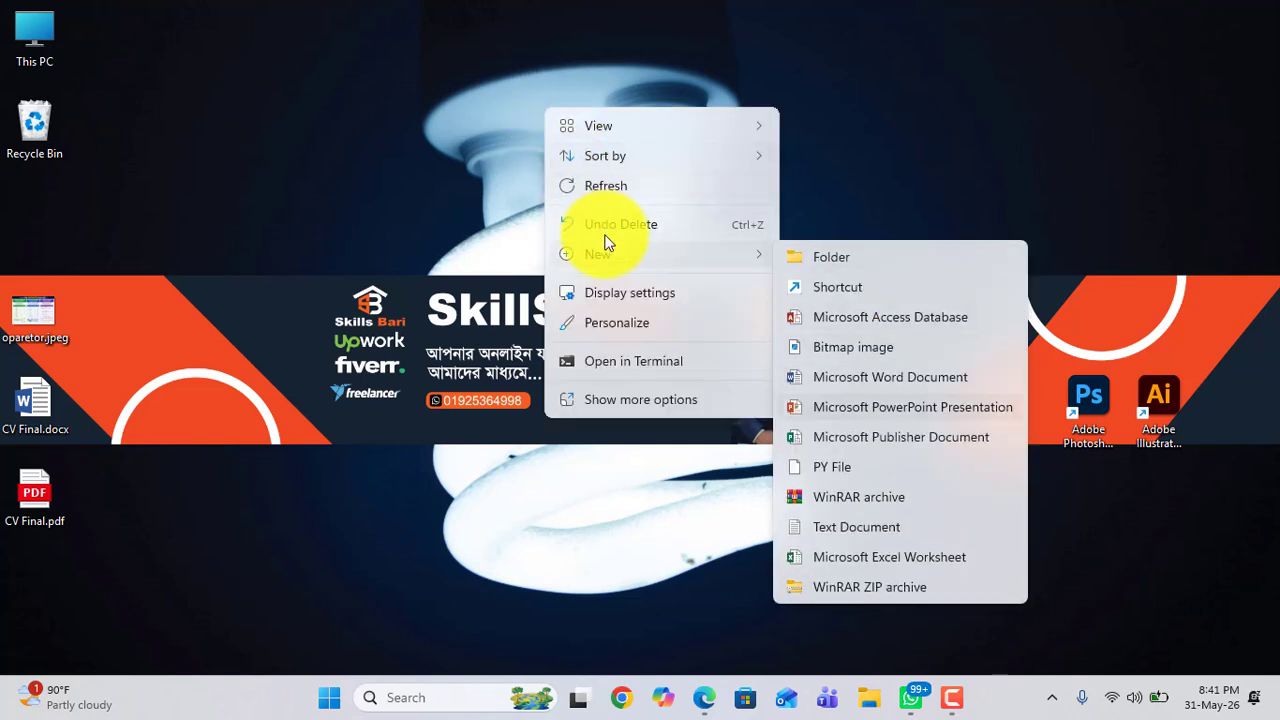
left_click(883, 377)
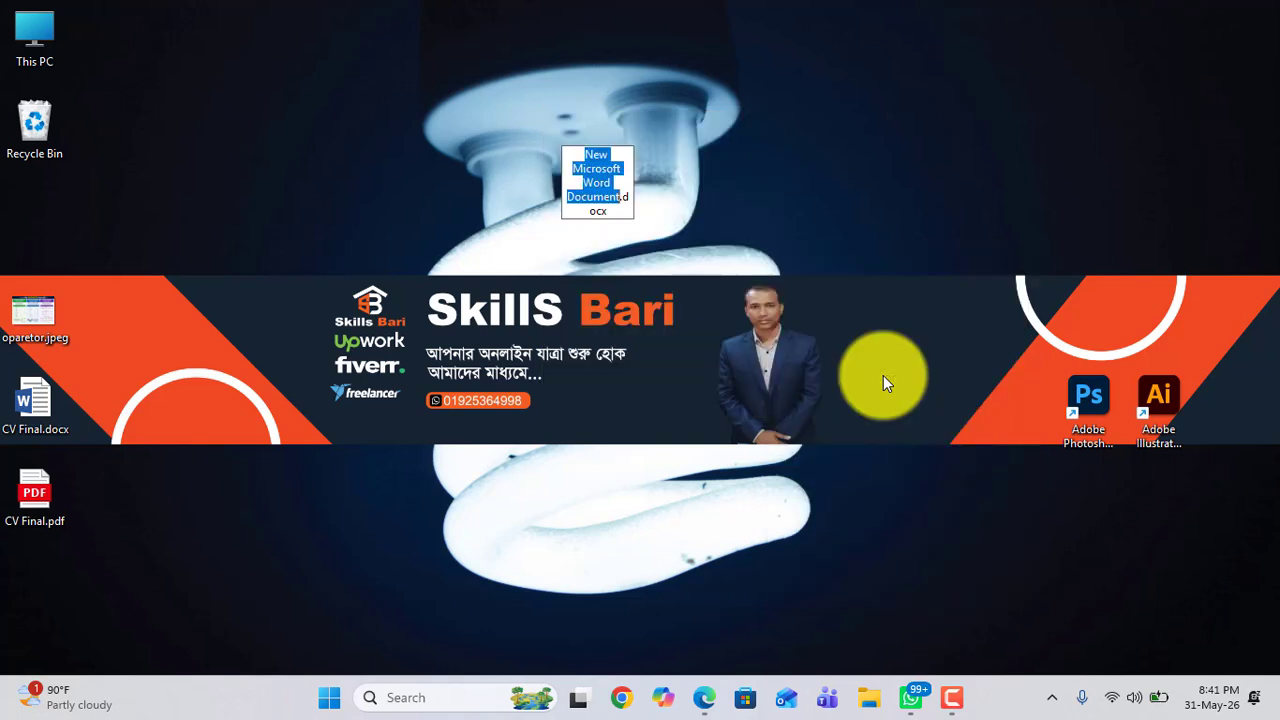
left_click(599, 193)
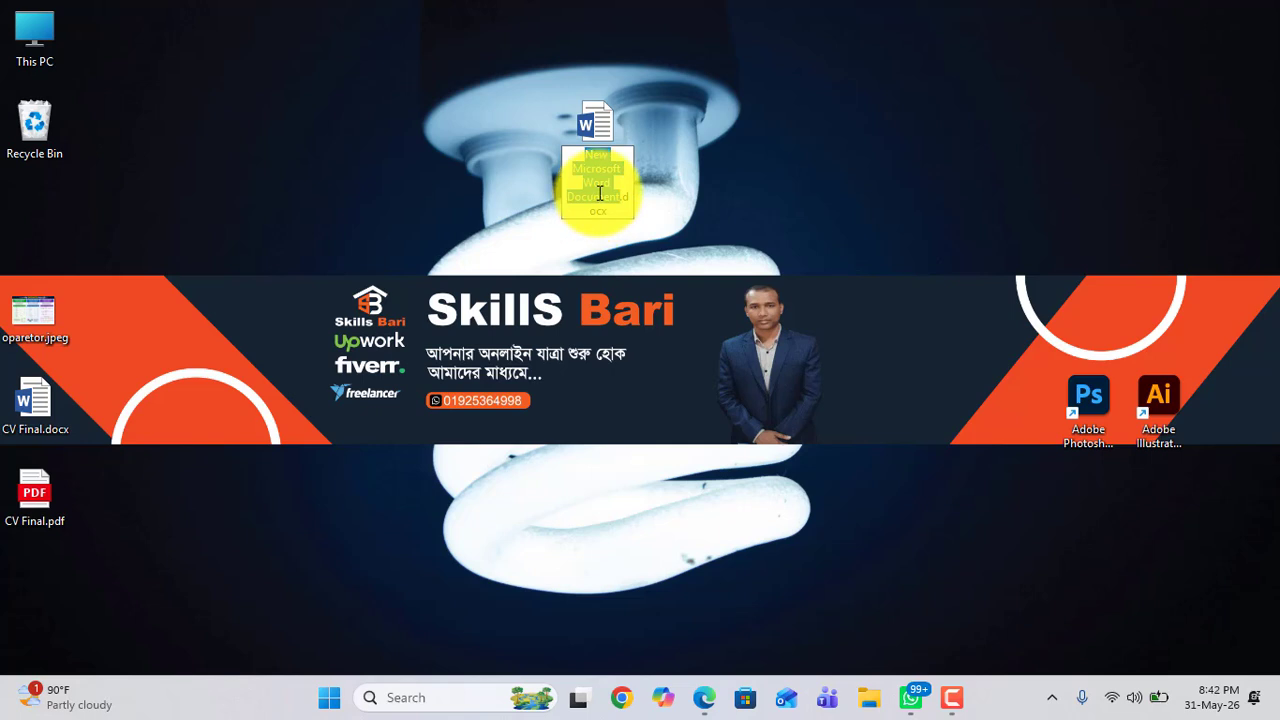
left_click(599, 193)
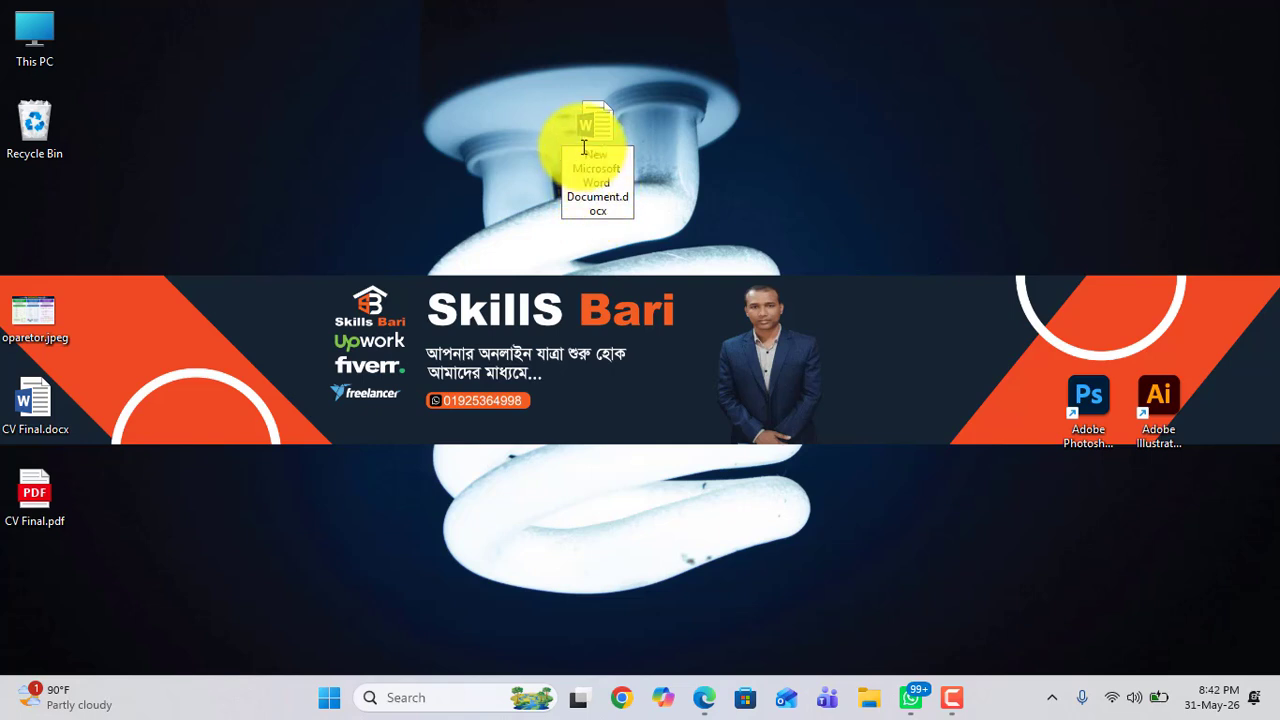
mouse_move(584, 147)
left_mouse_down()
mouse_move(621, 201)
mouse_move(572, 153)
left_mouse_up()
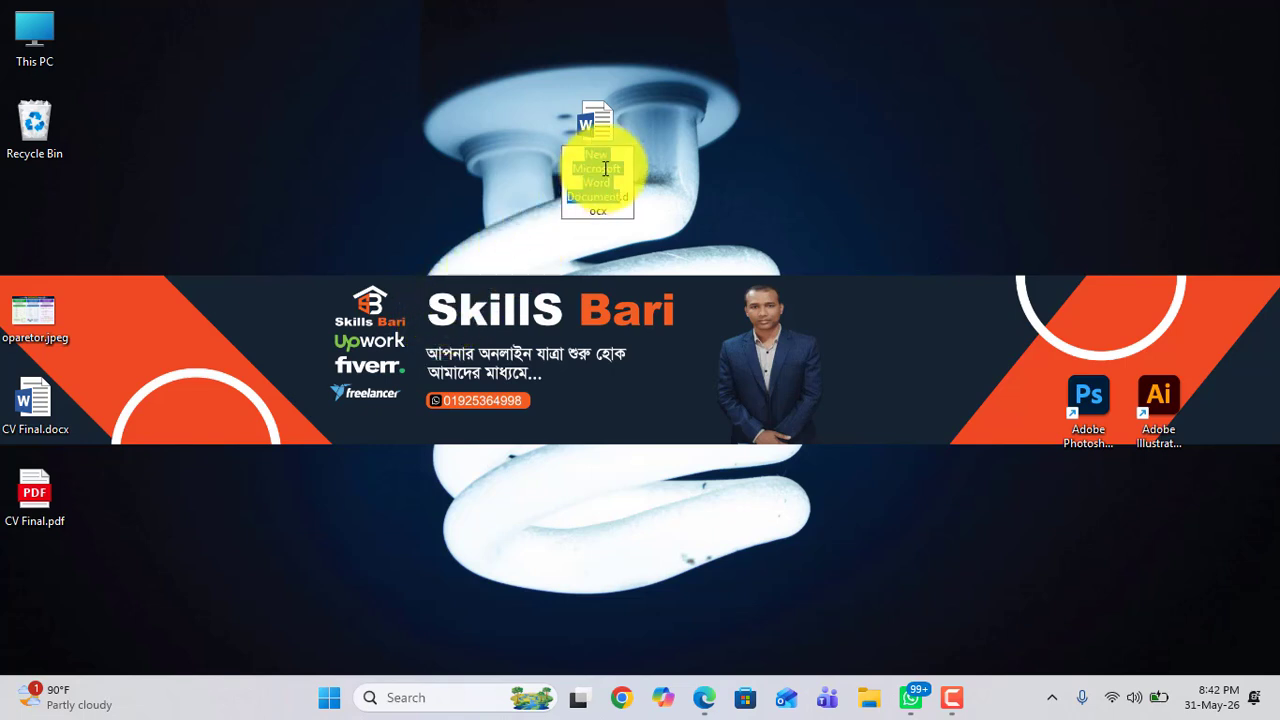
type("Skill")
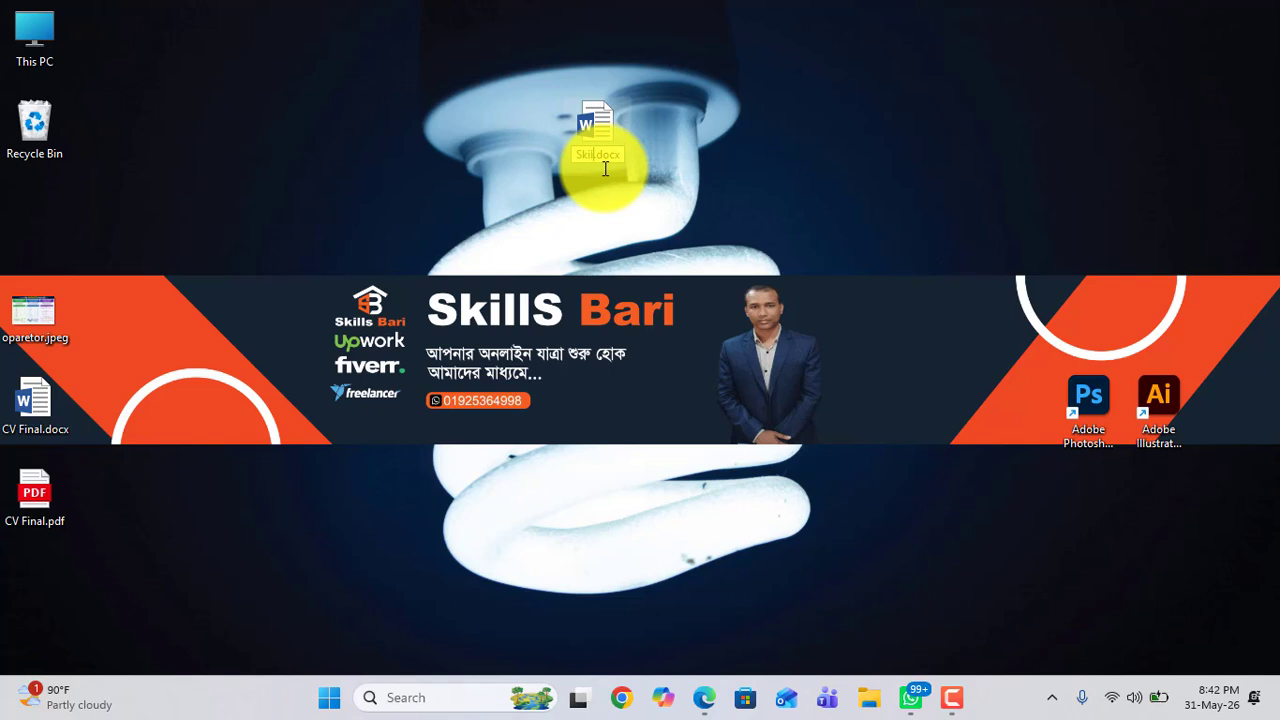
type("s BAri")
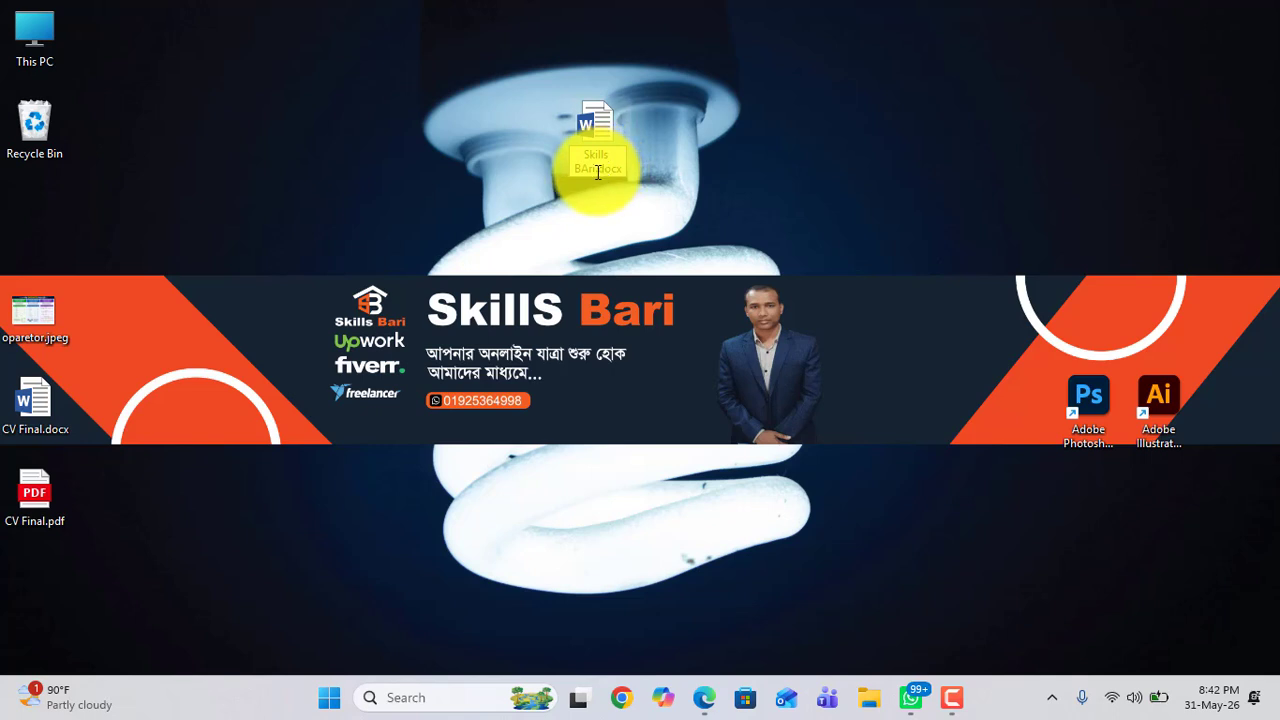
left_click_drag(598, 172, 626, 168)
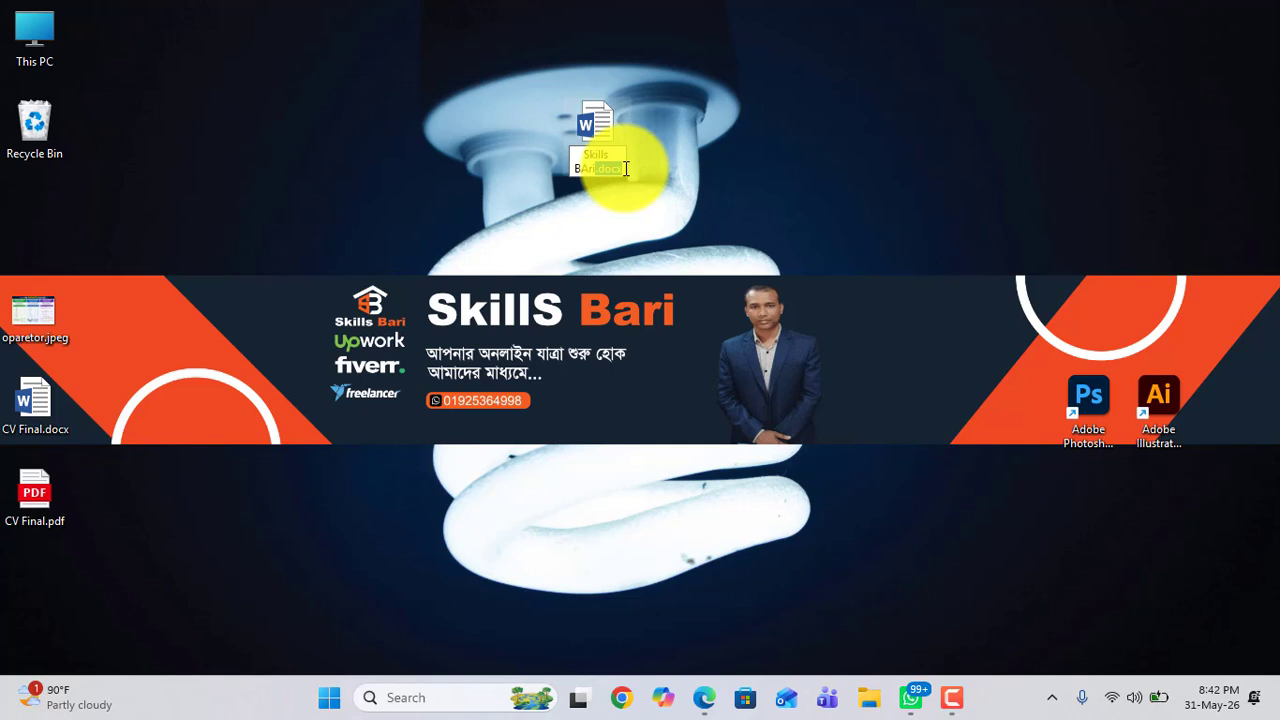
left_click(587, 206)
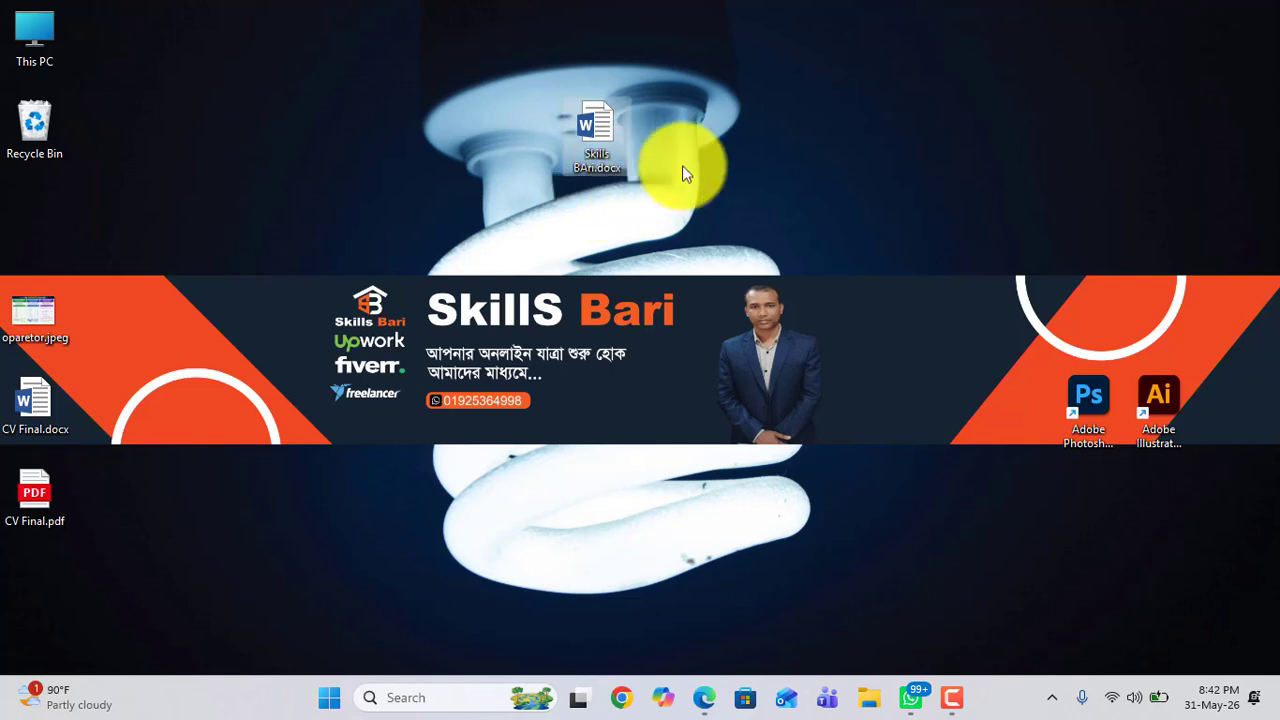
Step: Create another Word document and rename it skills bari without the .docx extension, accepting the extension change
right_click(775, 131)
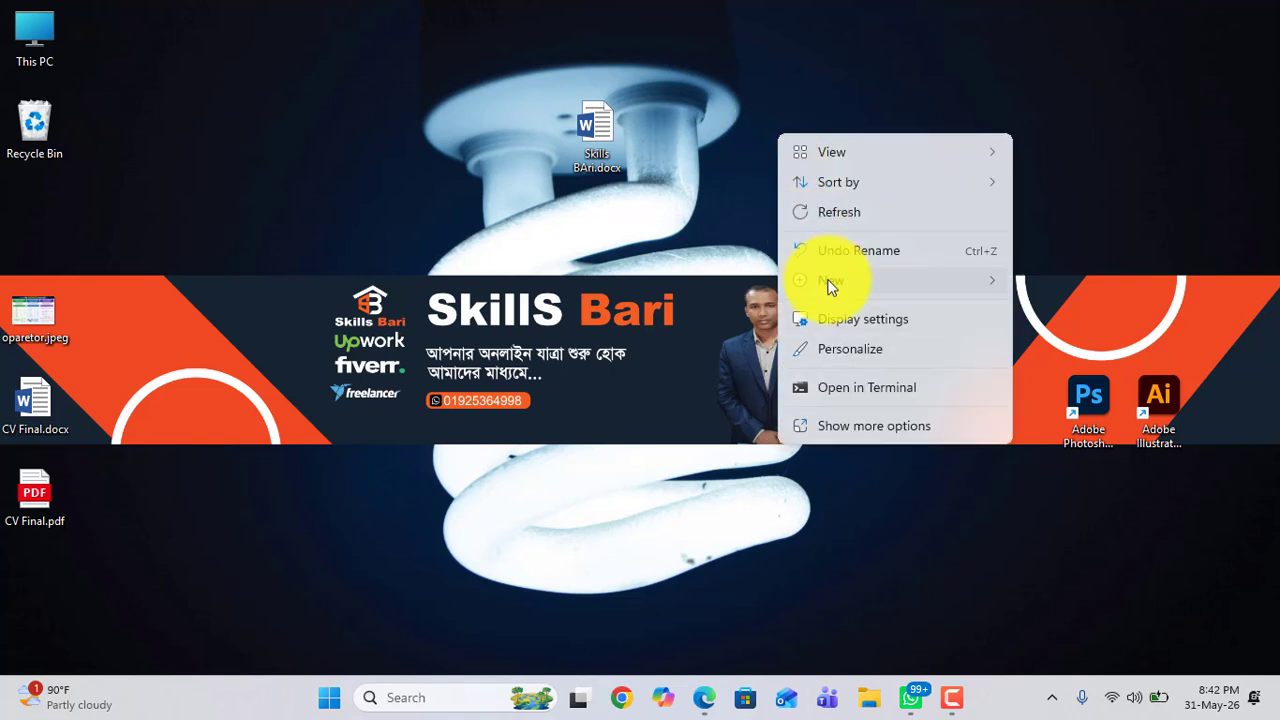
mouse_move(828, 285)
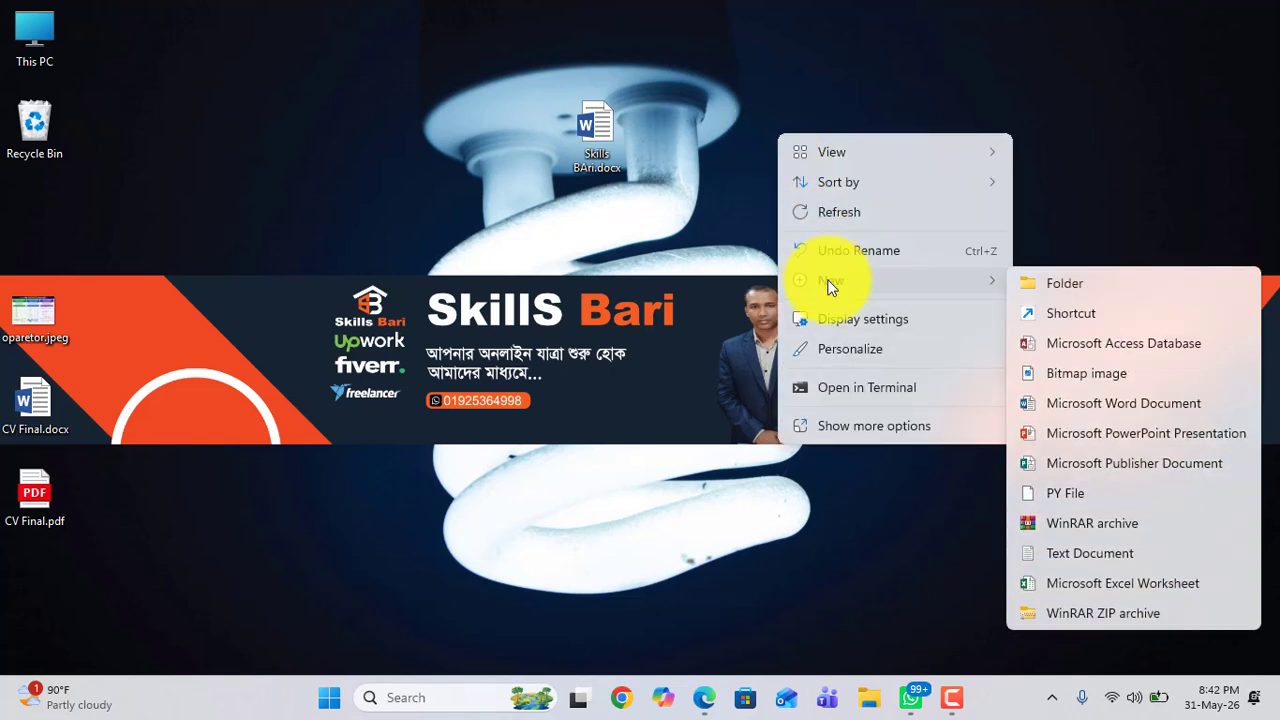
left_click(1073, 403)
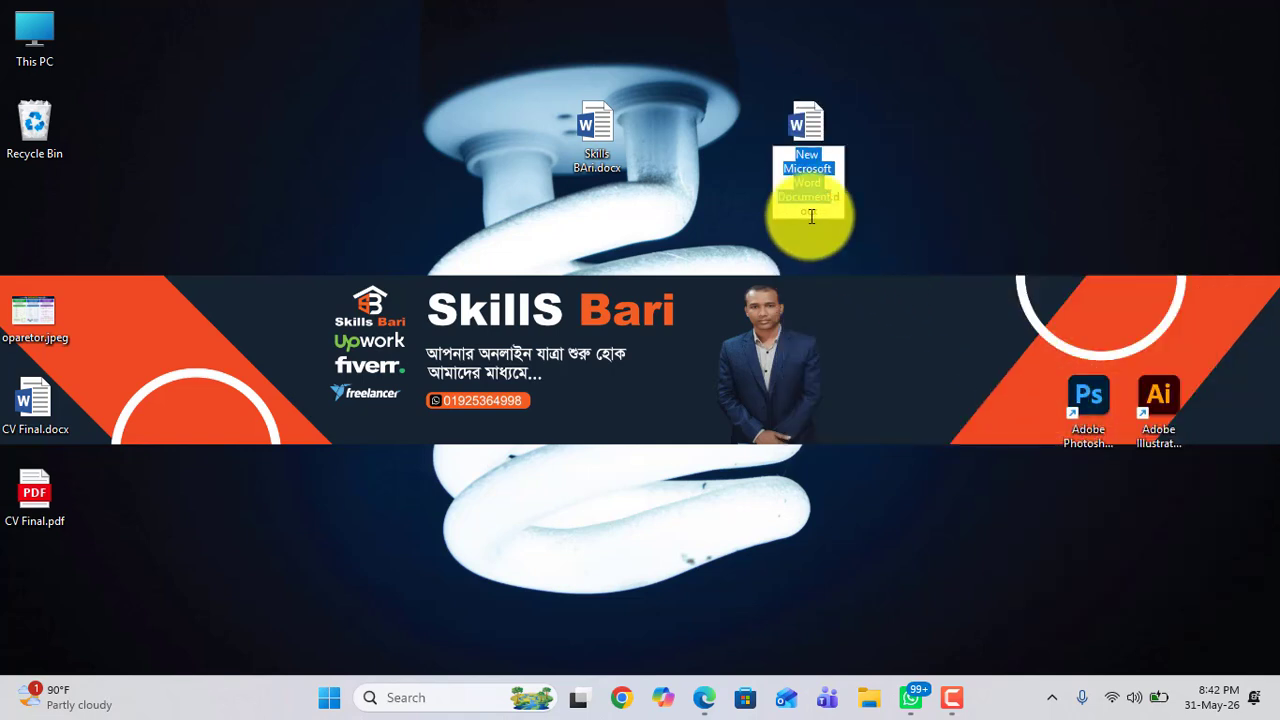
left_click_drag(786, 154, 827, 212)
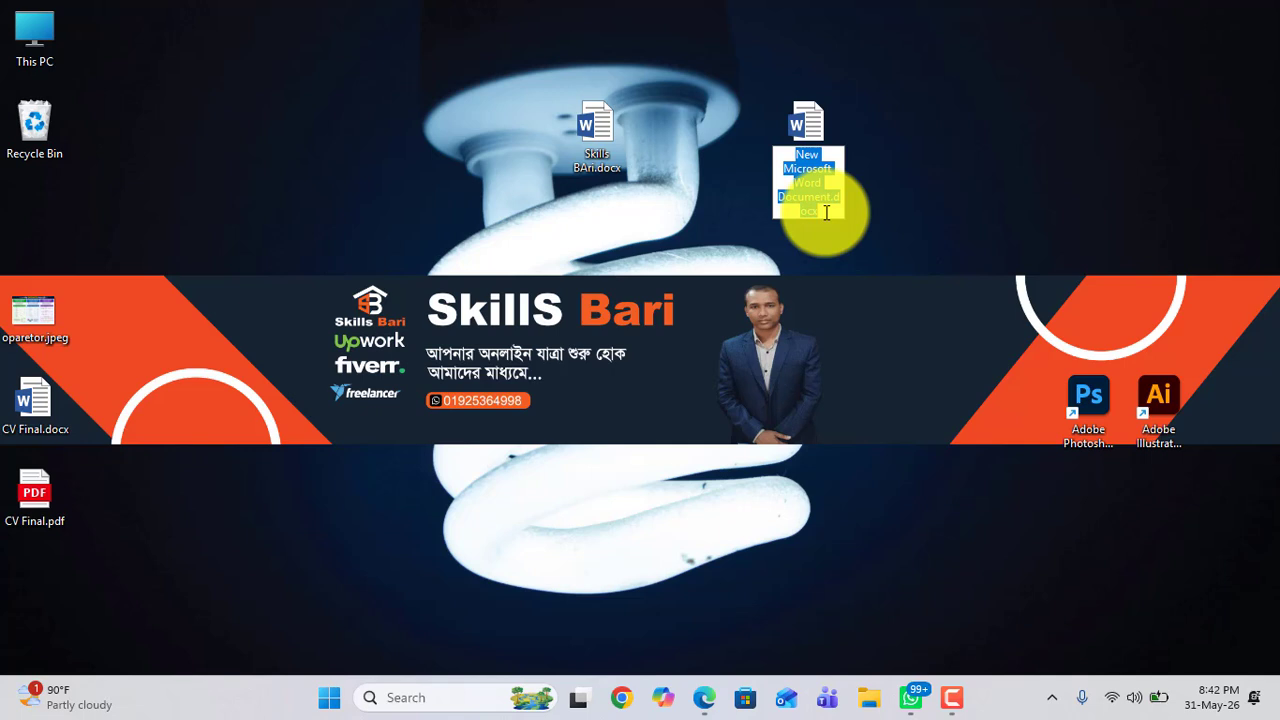
key("BackSpace")
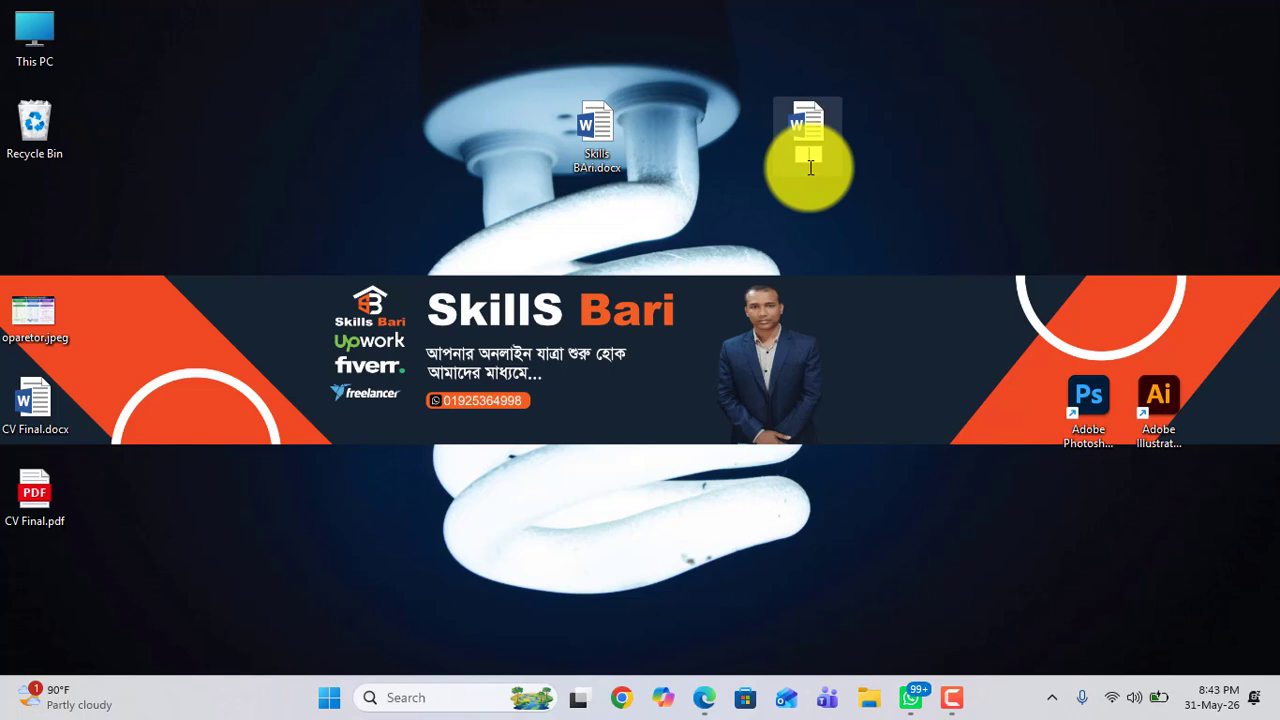
type("kills bari")
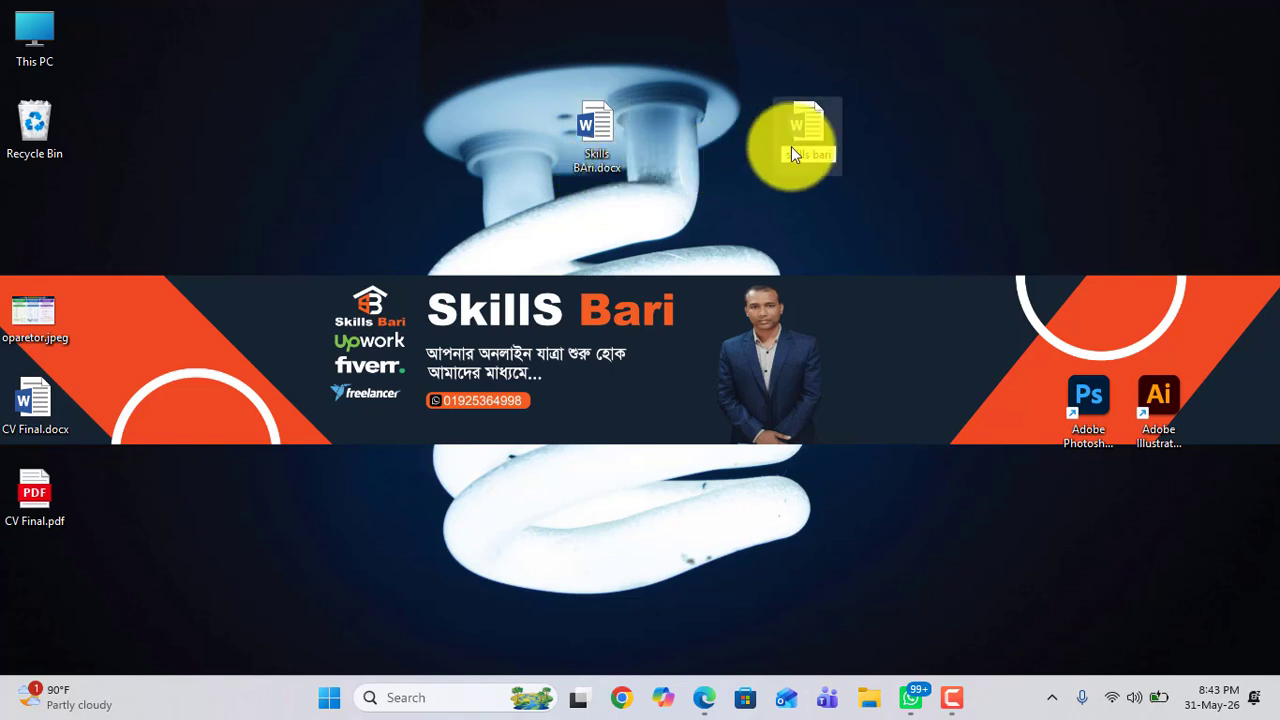
left_click(872, 200)
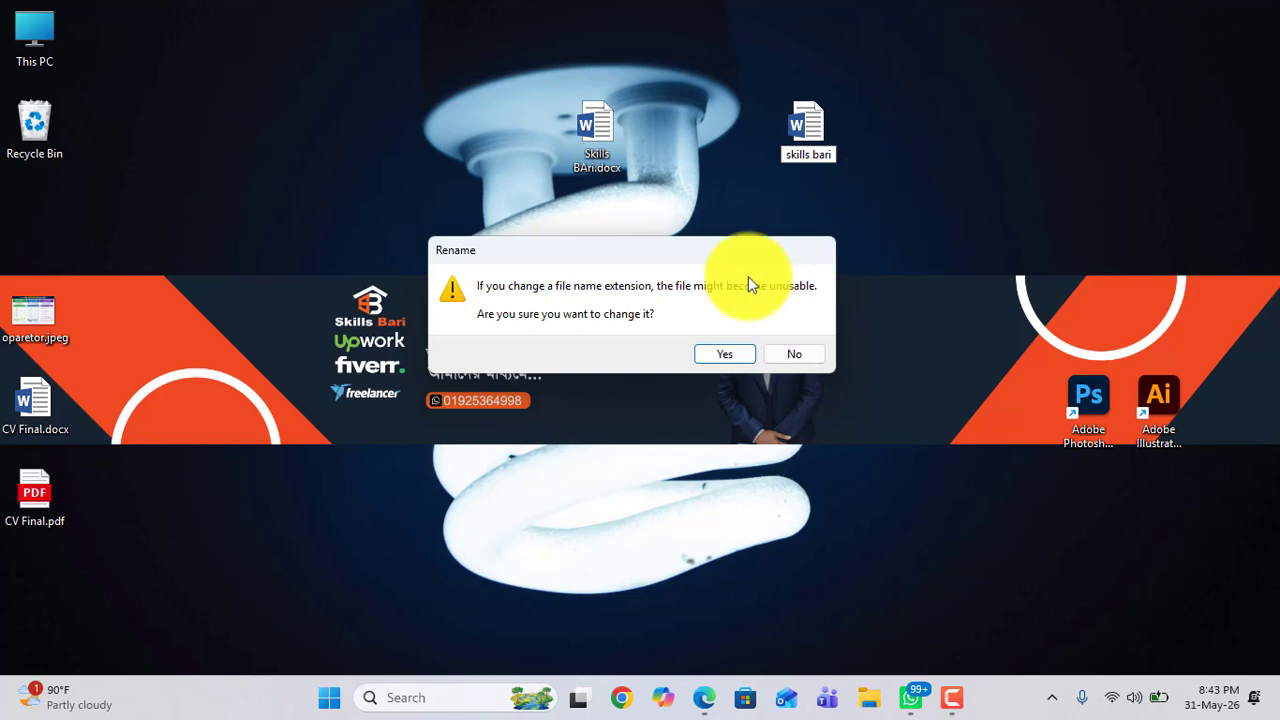
left_click(725, 356)
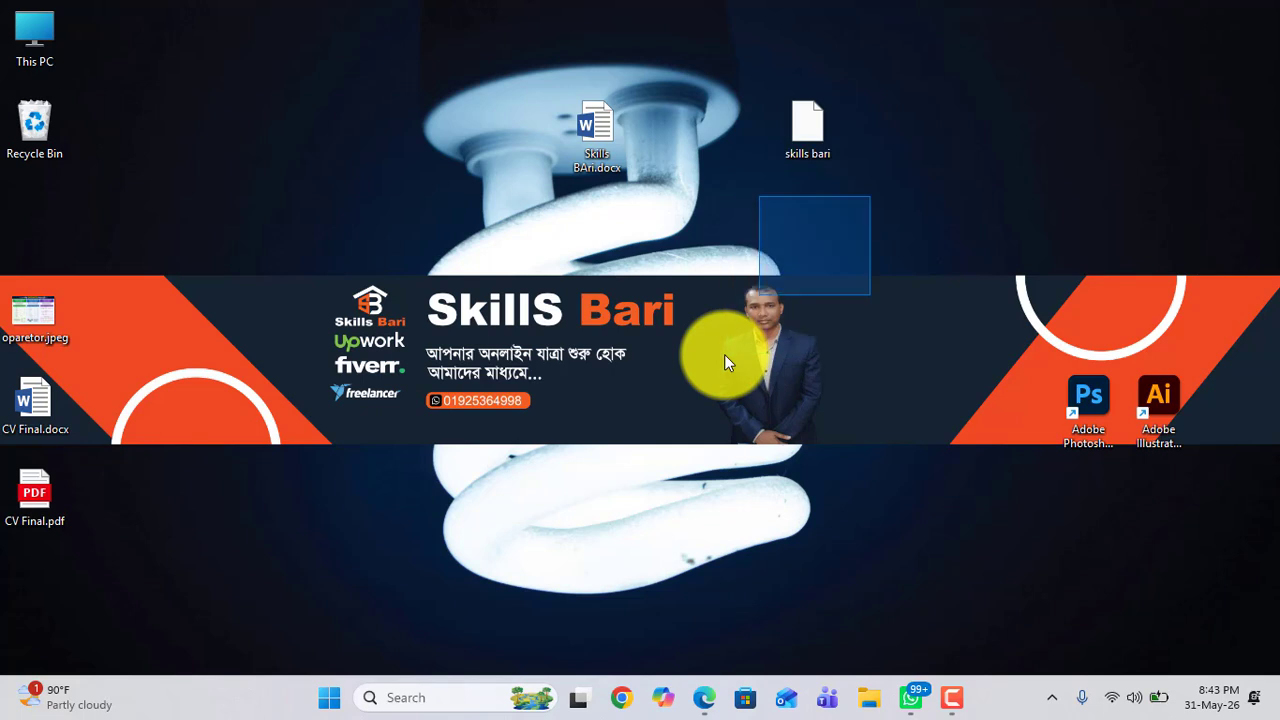
Step: Open Skills BAri.docx in Word and close it again
double_click(590, 136)
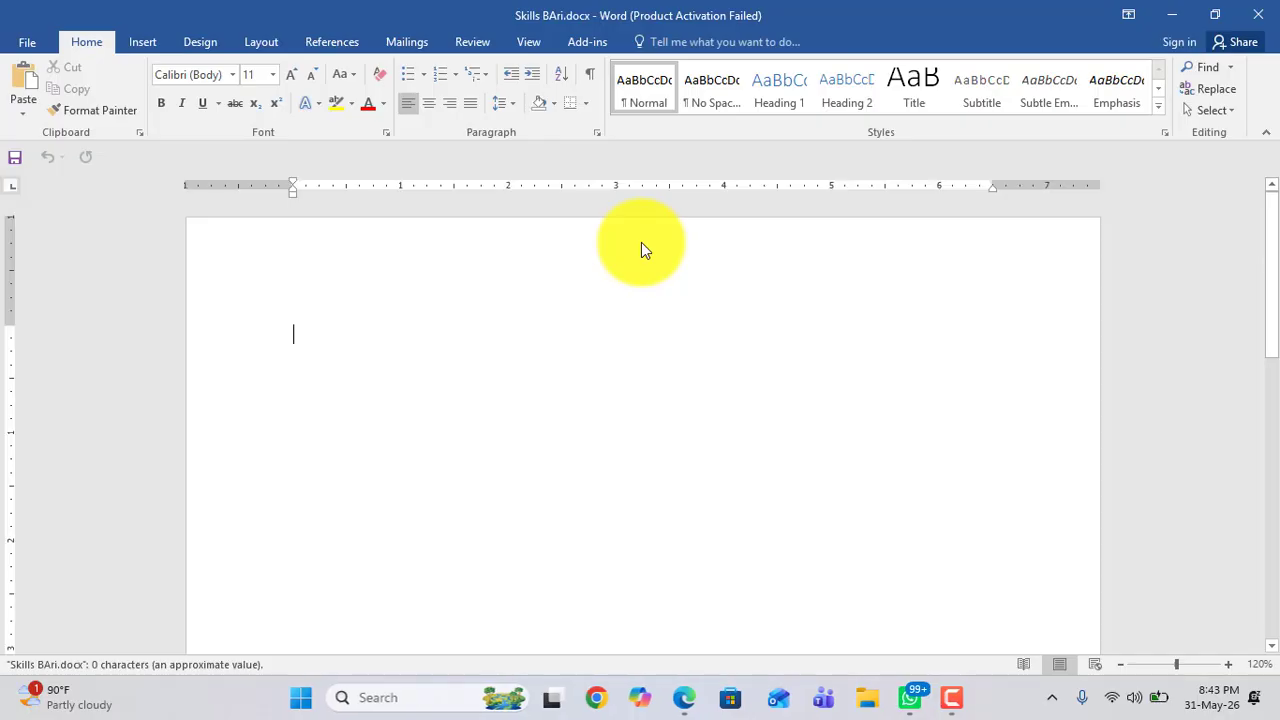
left_click(1240, 20)
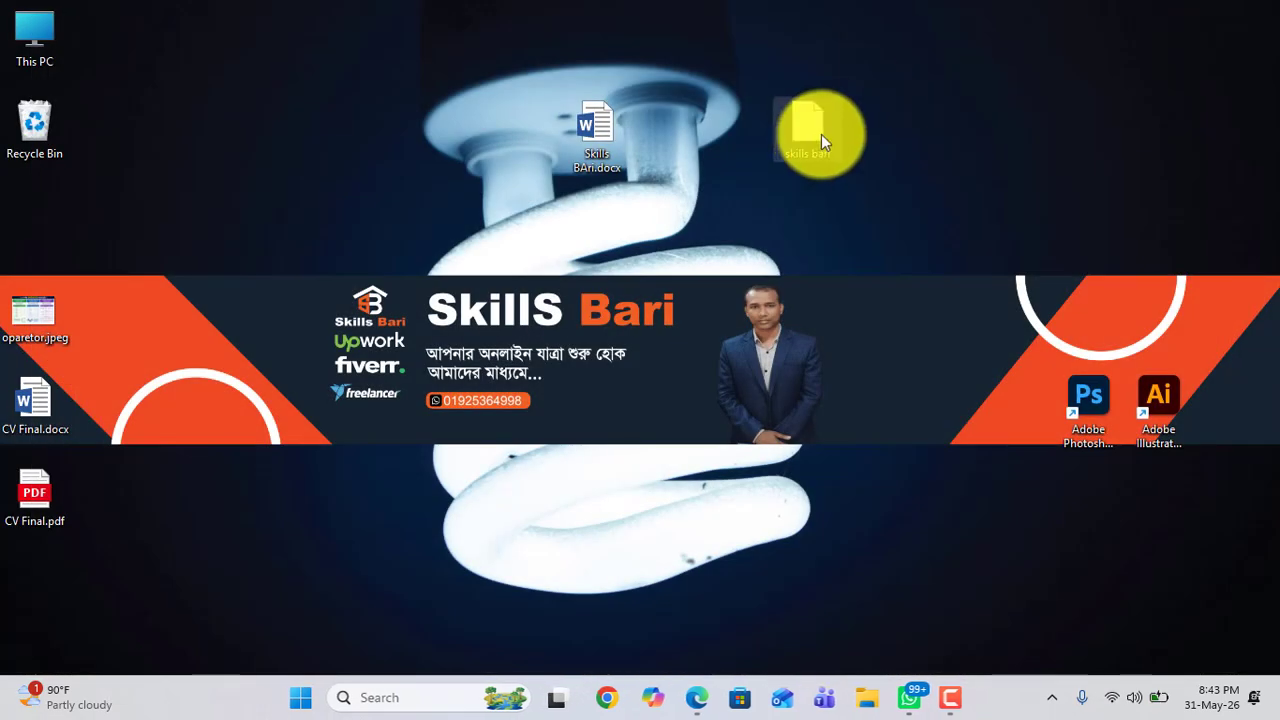
Step: Try to open the extension-less skills bari file, dismiss the app chooser, and move the file to the Recycle Bin
double_click(817, 135)
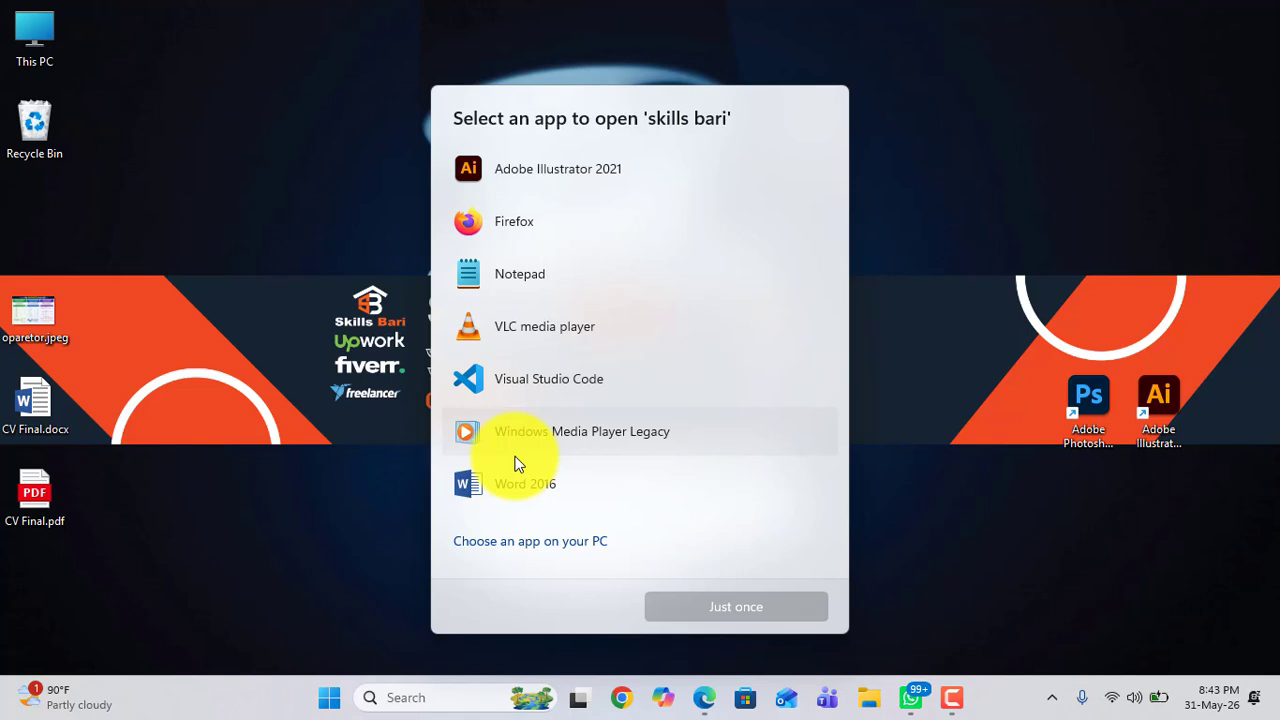
left_click(954, 205)
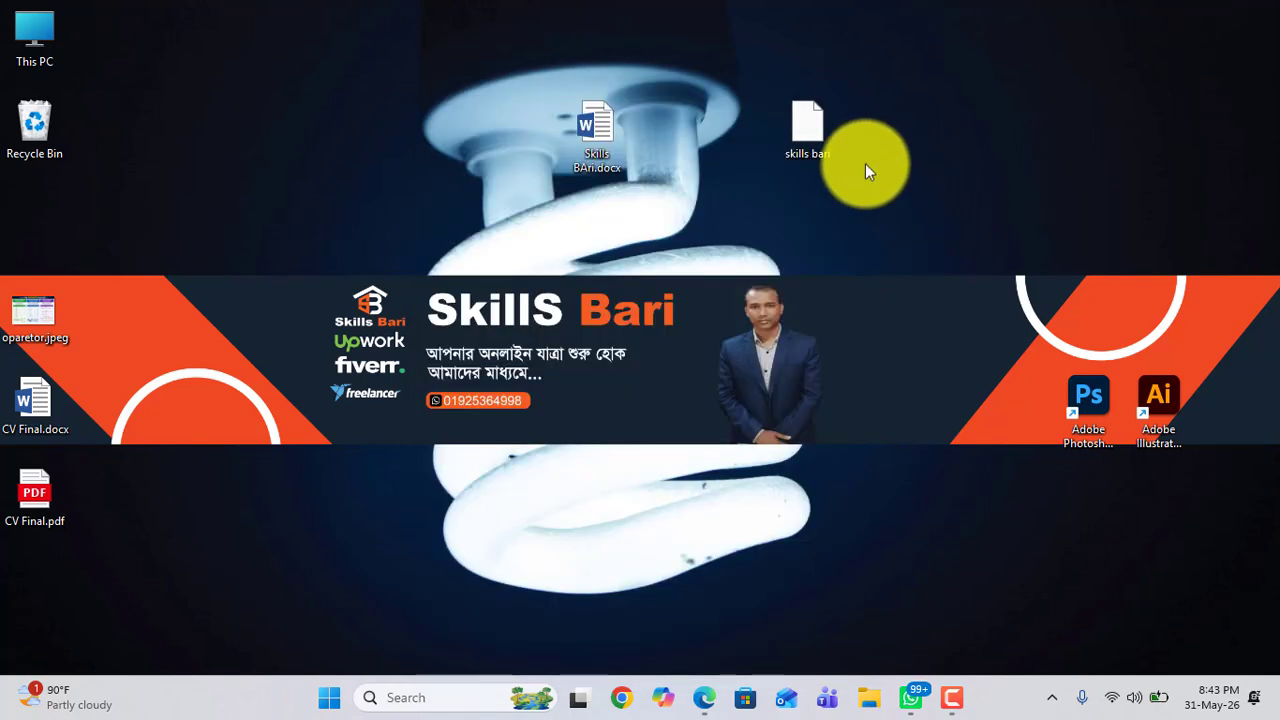
left_click_drag(812, 139, 45, 142)
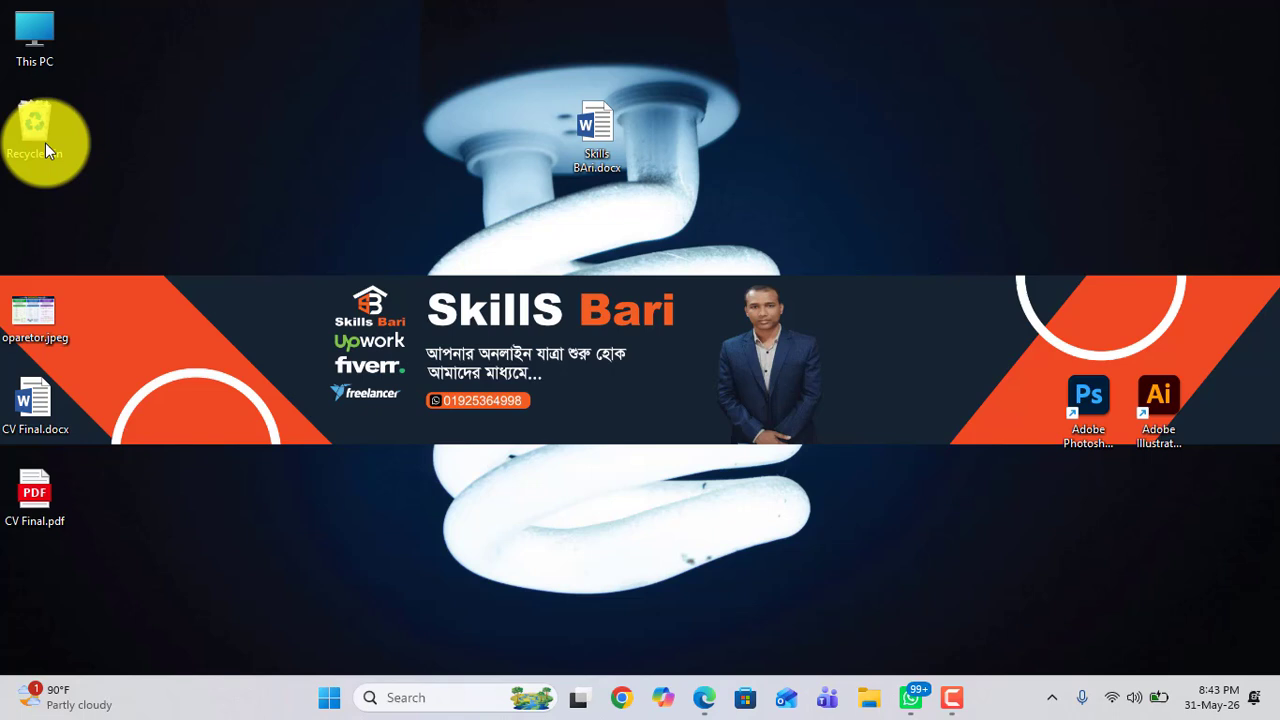
Step: Open Skills BAri.docx in Word and scroll through its blank page
double_click(597, 128)
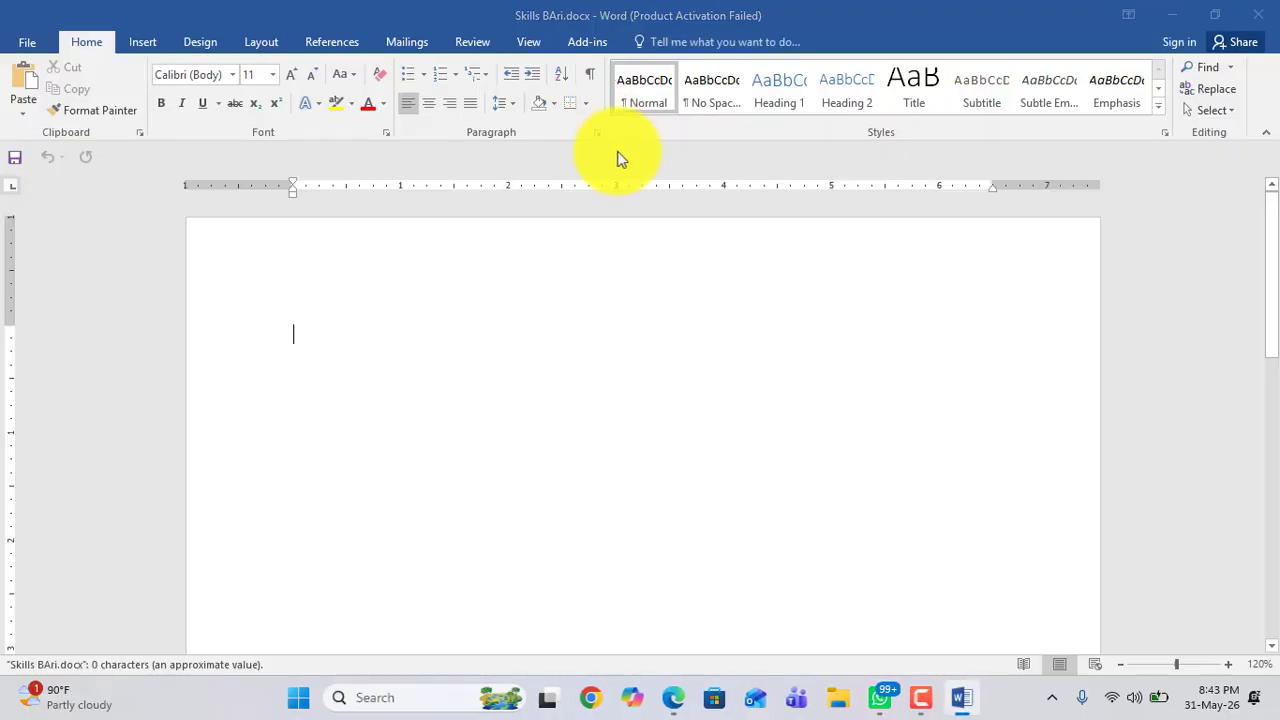
left_click(834, 533)
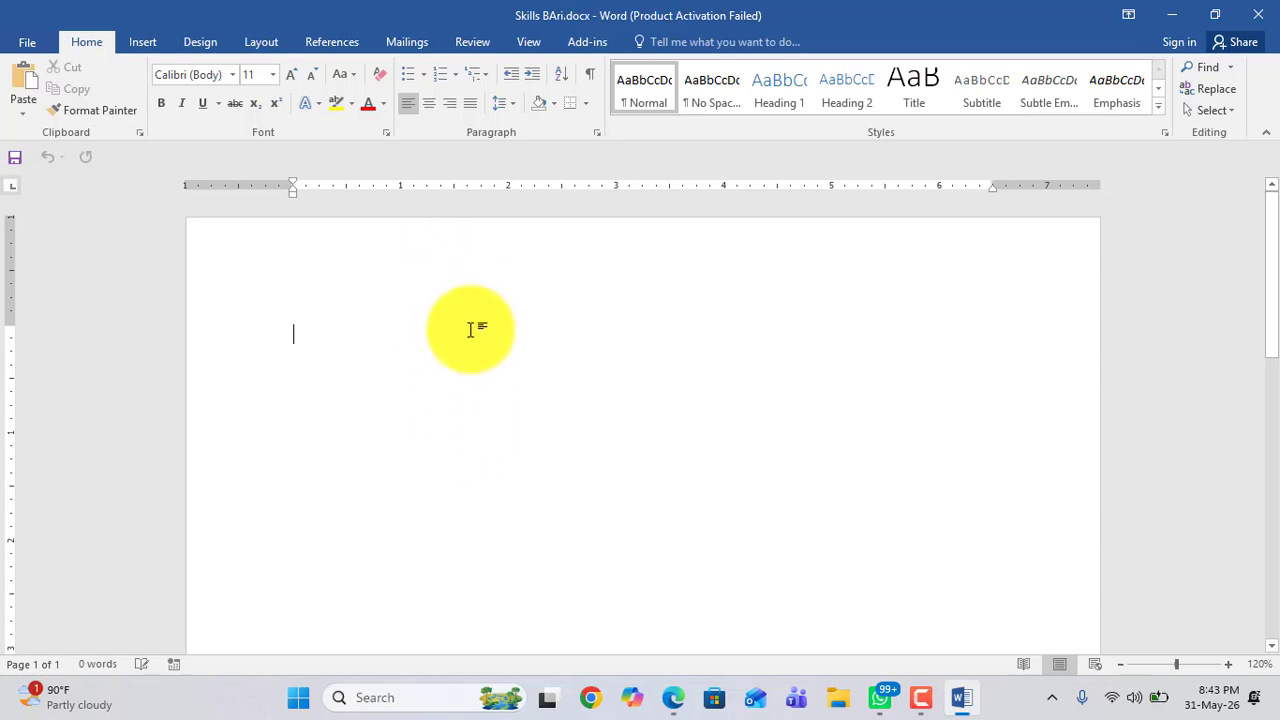
scroll(471, 330, "down", 2)
scroll(354, 394, "up", 2)
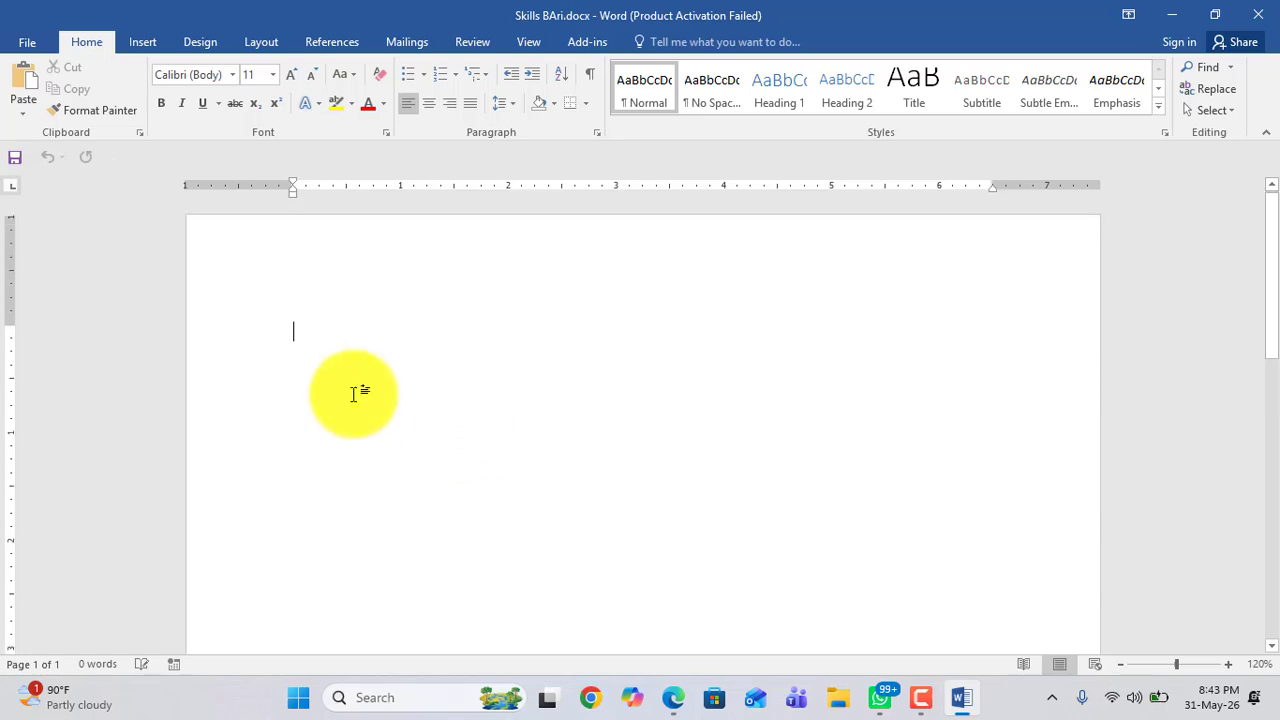
scroll(353, 395, "down", 2)
scroll(354, 393, "up", 1)
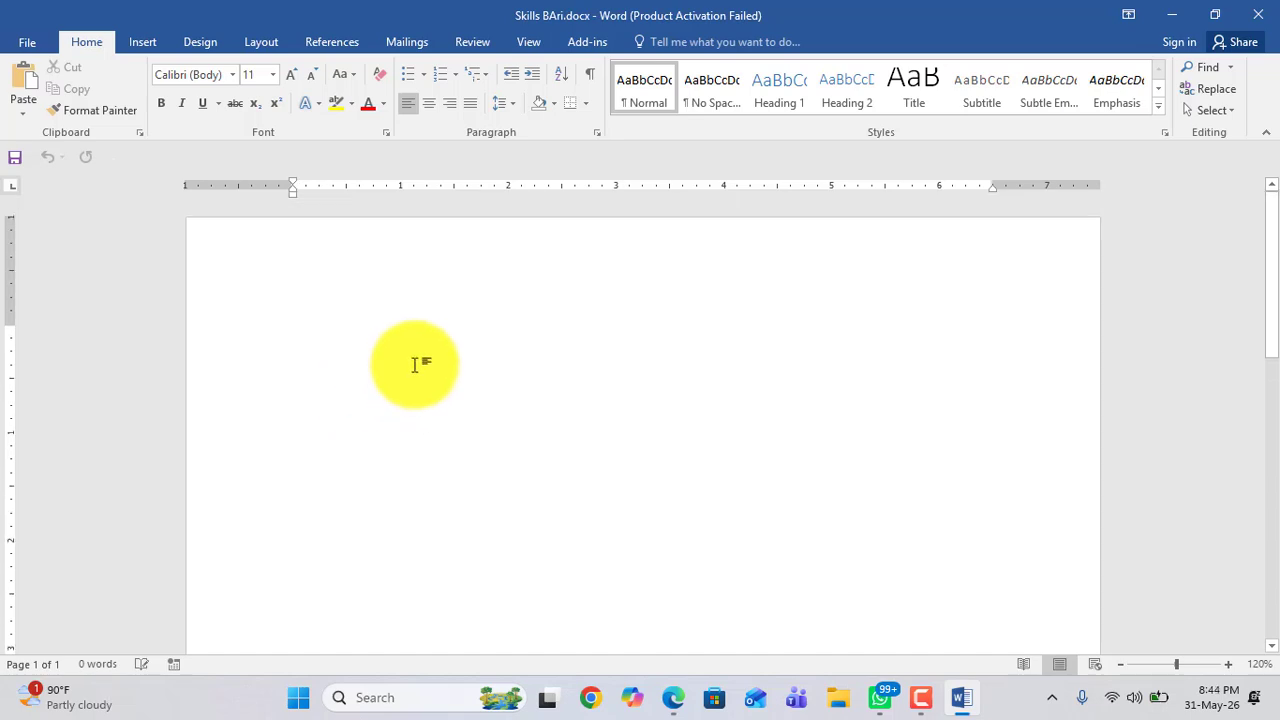
scroll(423, 350, "down", 3)
scroll(423, 350, "up", 3)
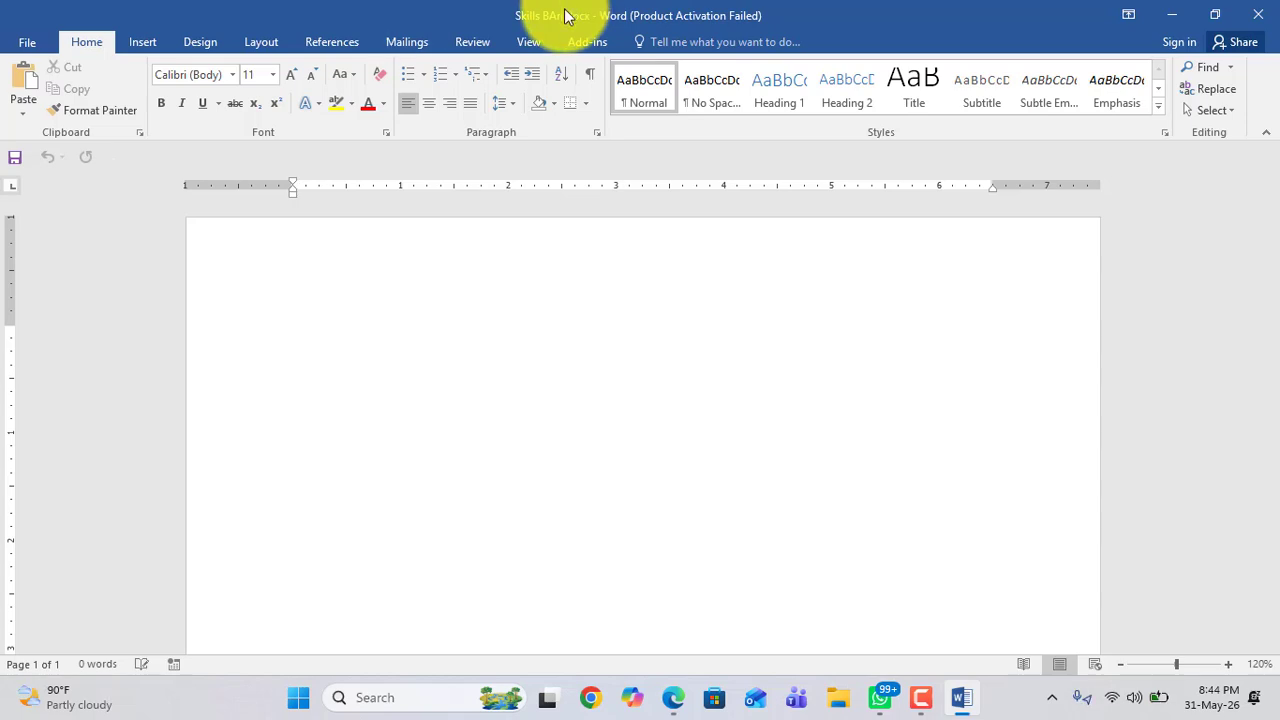
scroll(436, 463, "down", 6)
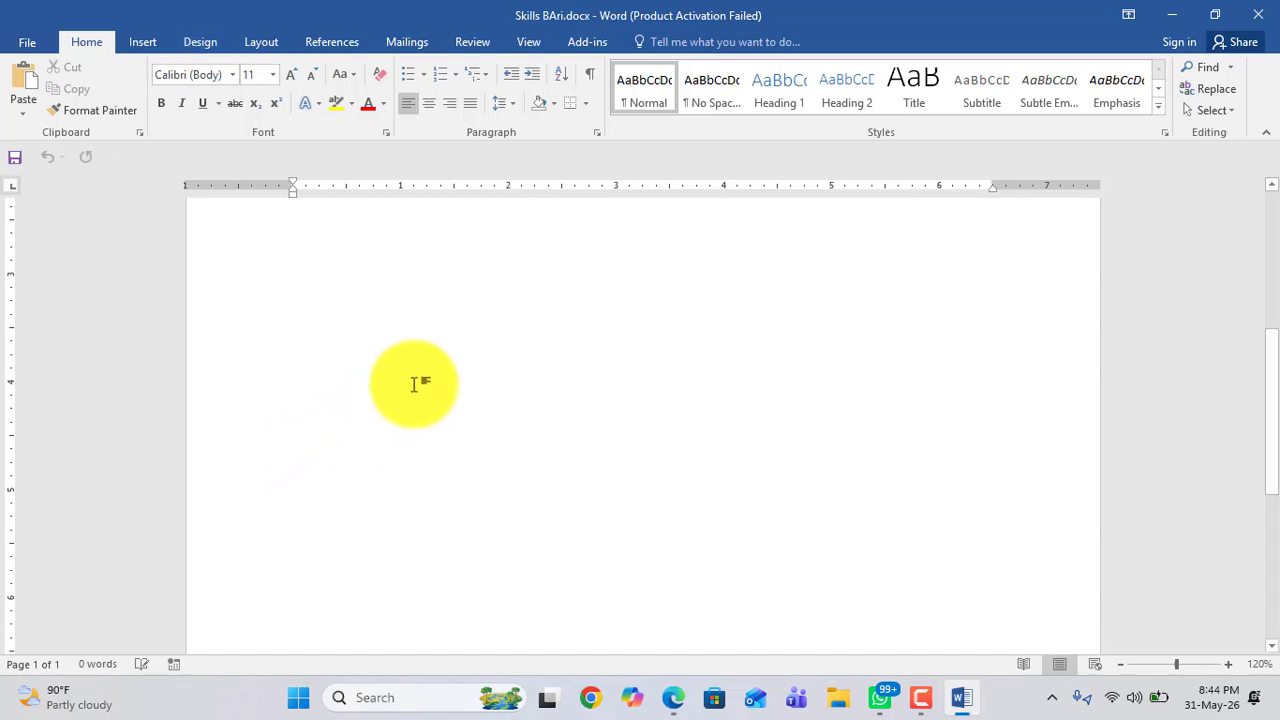
scroll(414, 385, "down", 6)
scroll(420, 381, "up", 4)
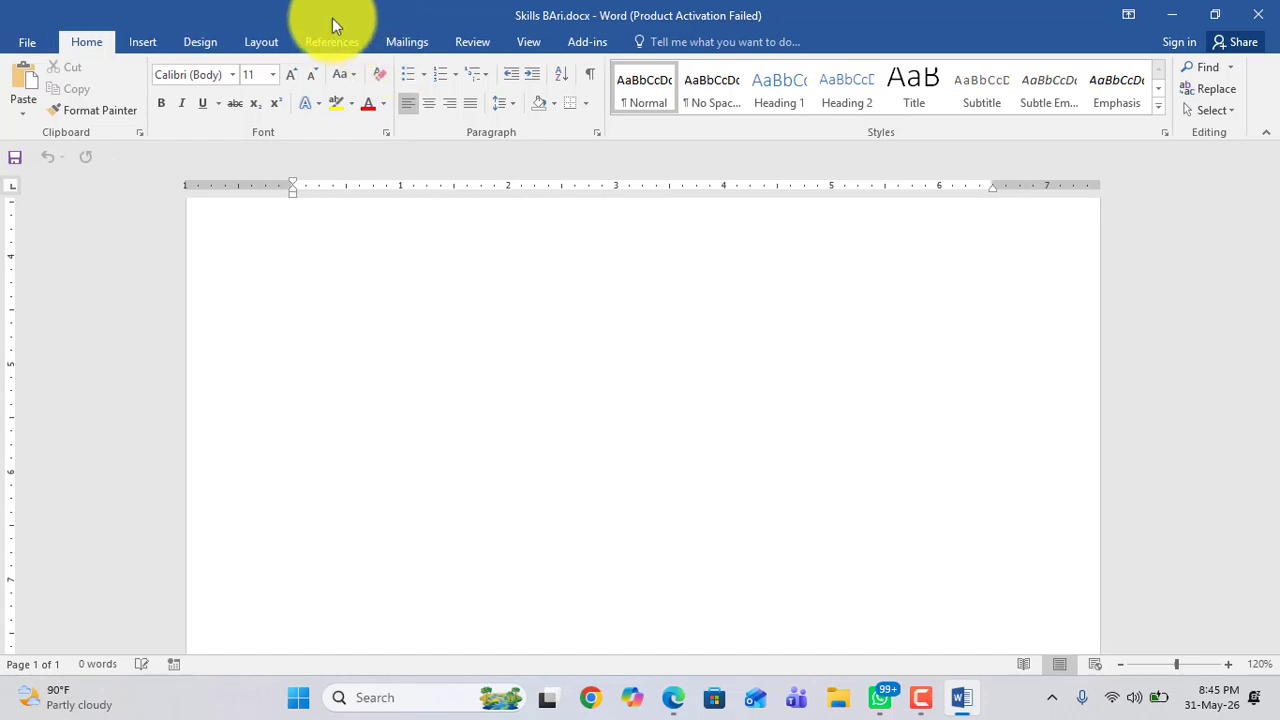
Step: Look through the ribbon tabs, including the File info view, Insert, Design, Layout, Mailings, Review and View
left_click(143, 45)
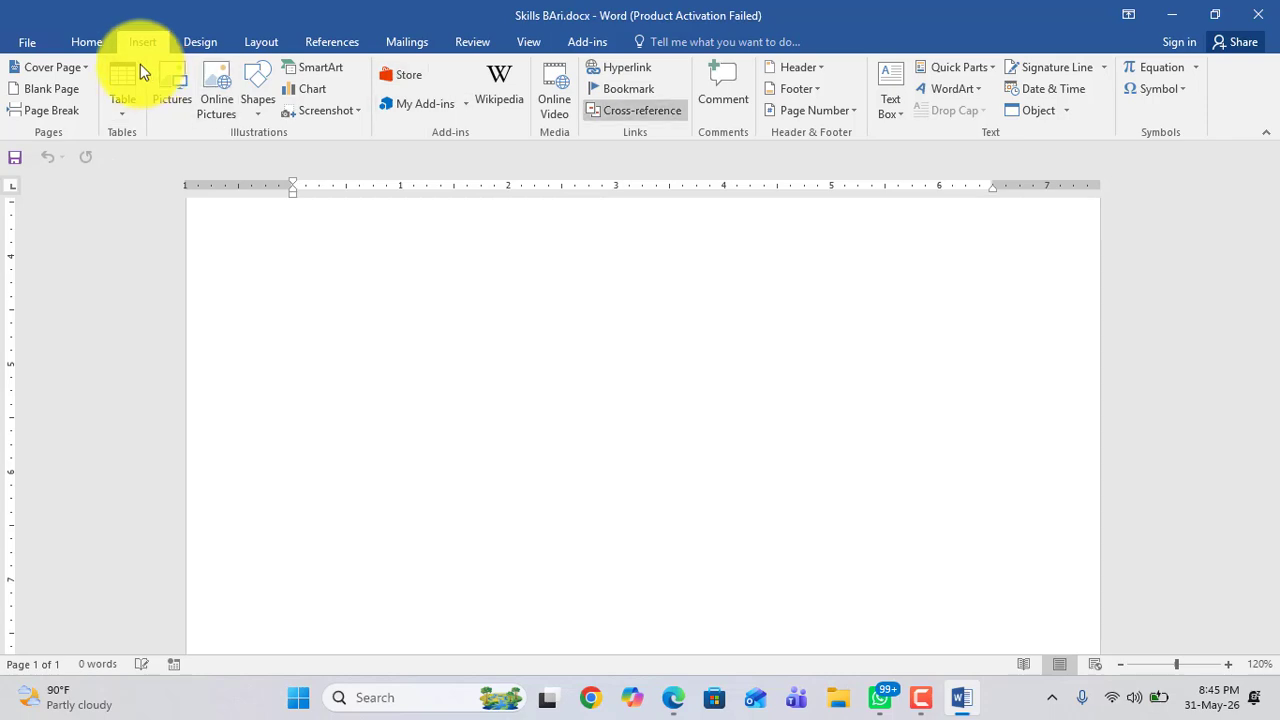
left_click(78, 42)
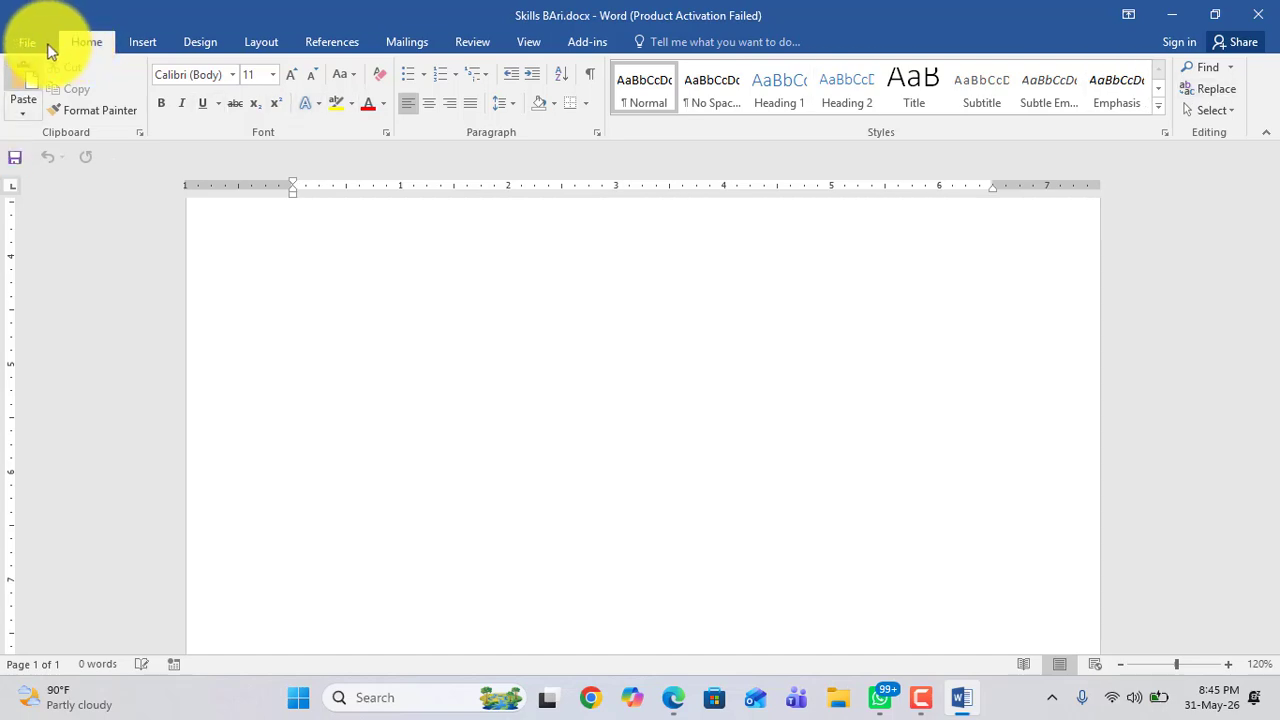
left_click(30, 46)
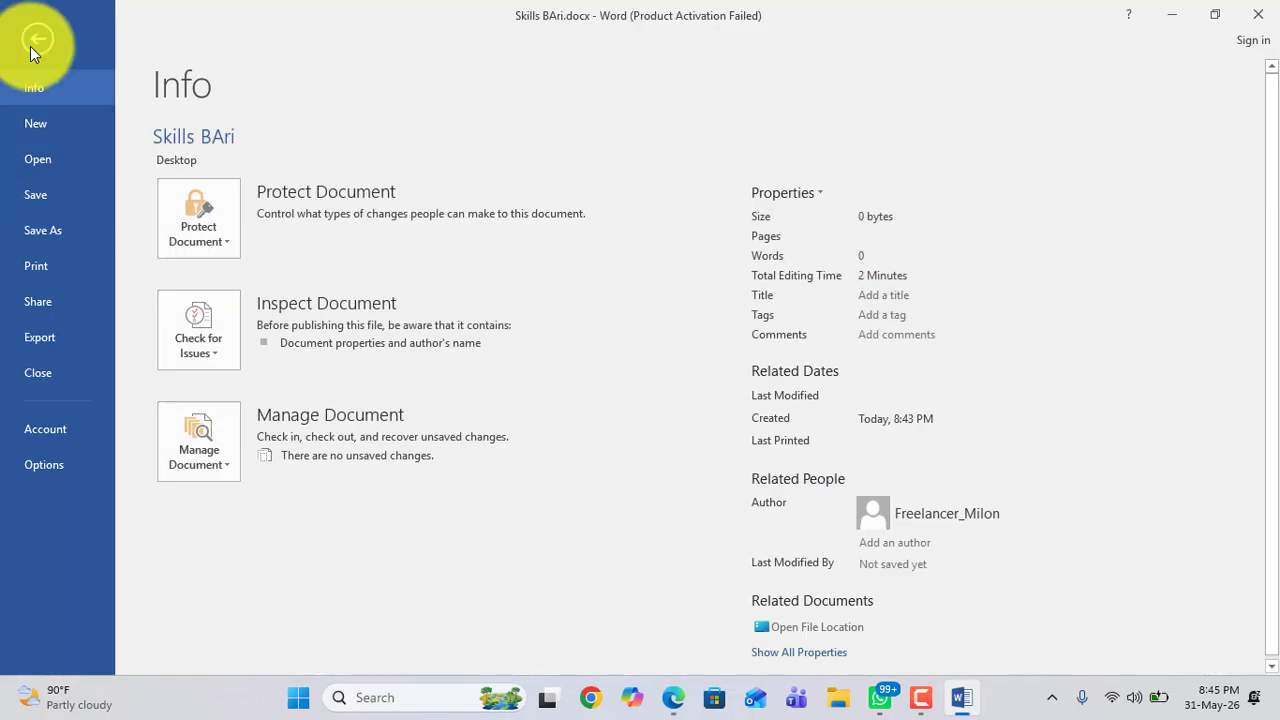
left_click(36, 32)
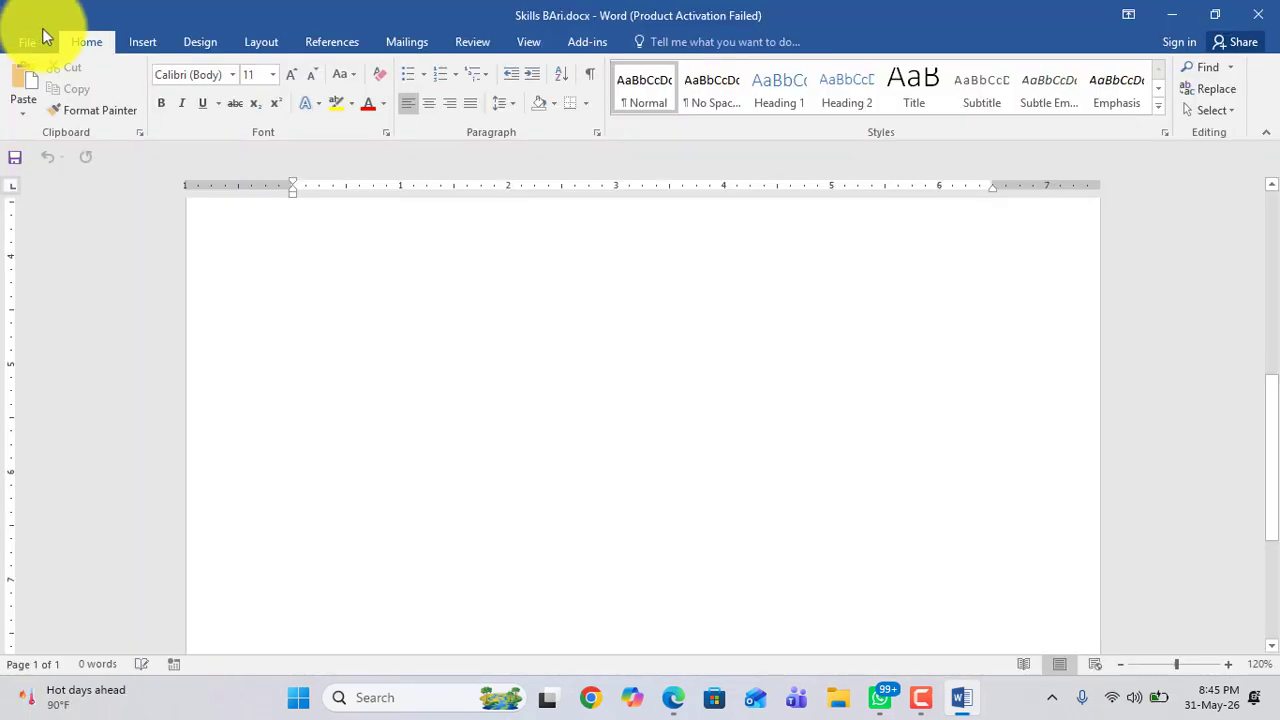
left_click(133, 44)
left_click(196, 43)
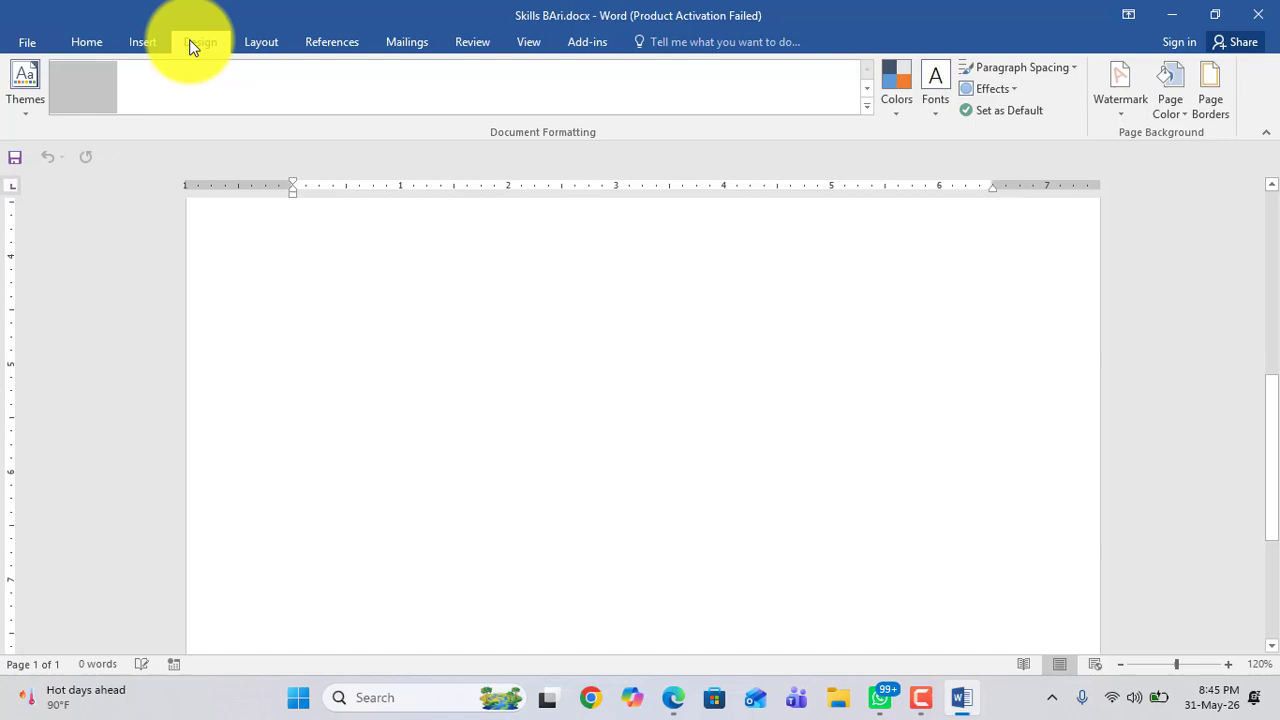
left_click(264, 44)
left_click(406, 41)
left_click(476, 42)
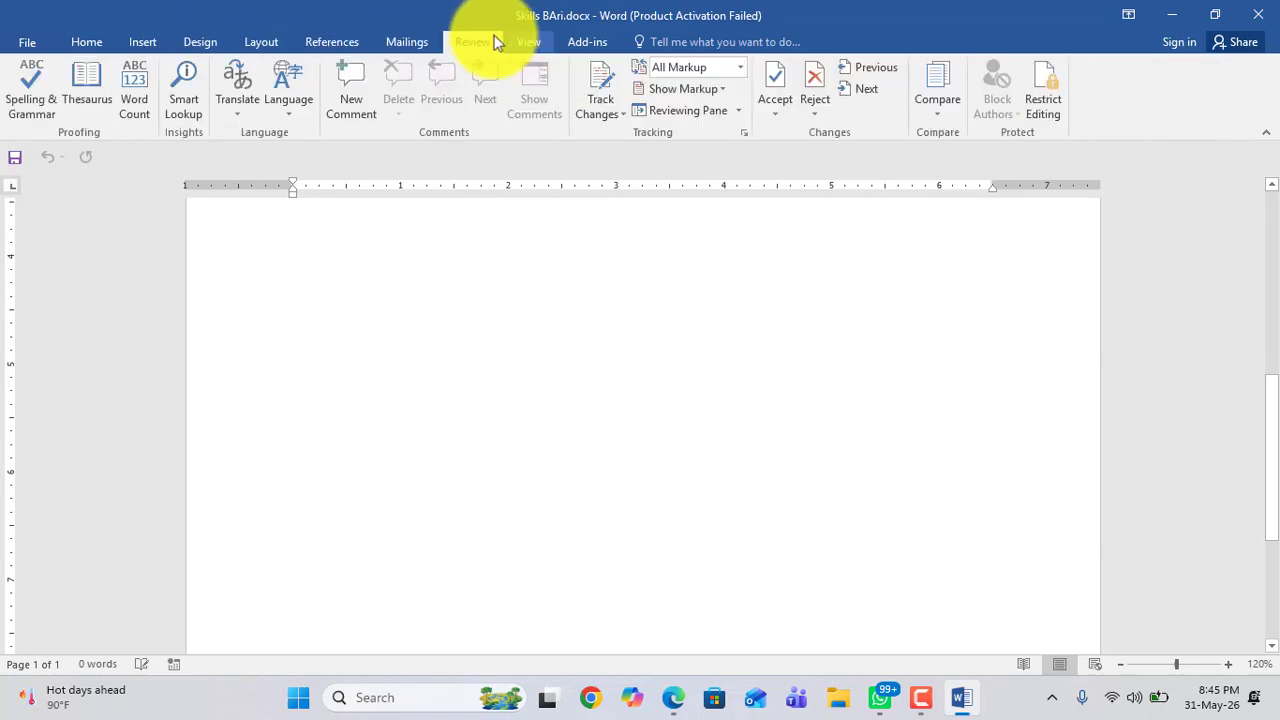
left_click(527, 41)
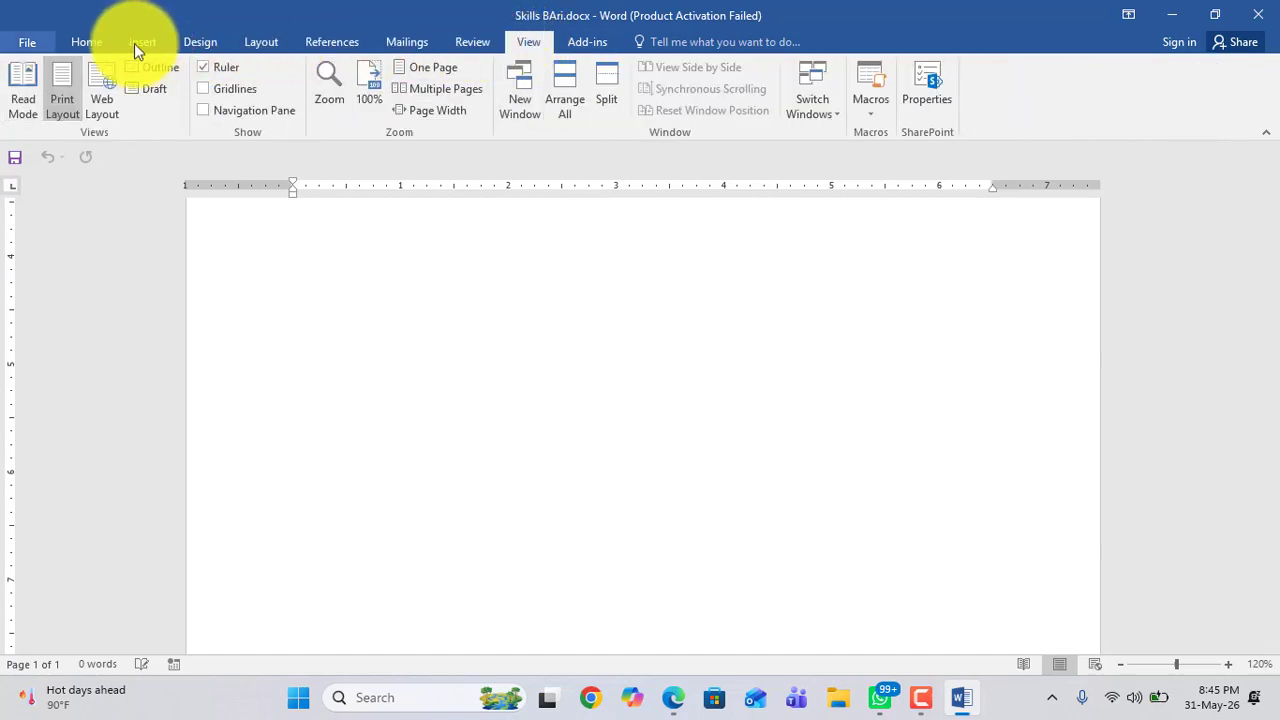
left_click(86, 44)
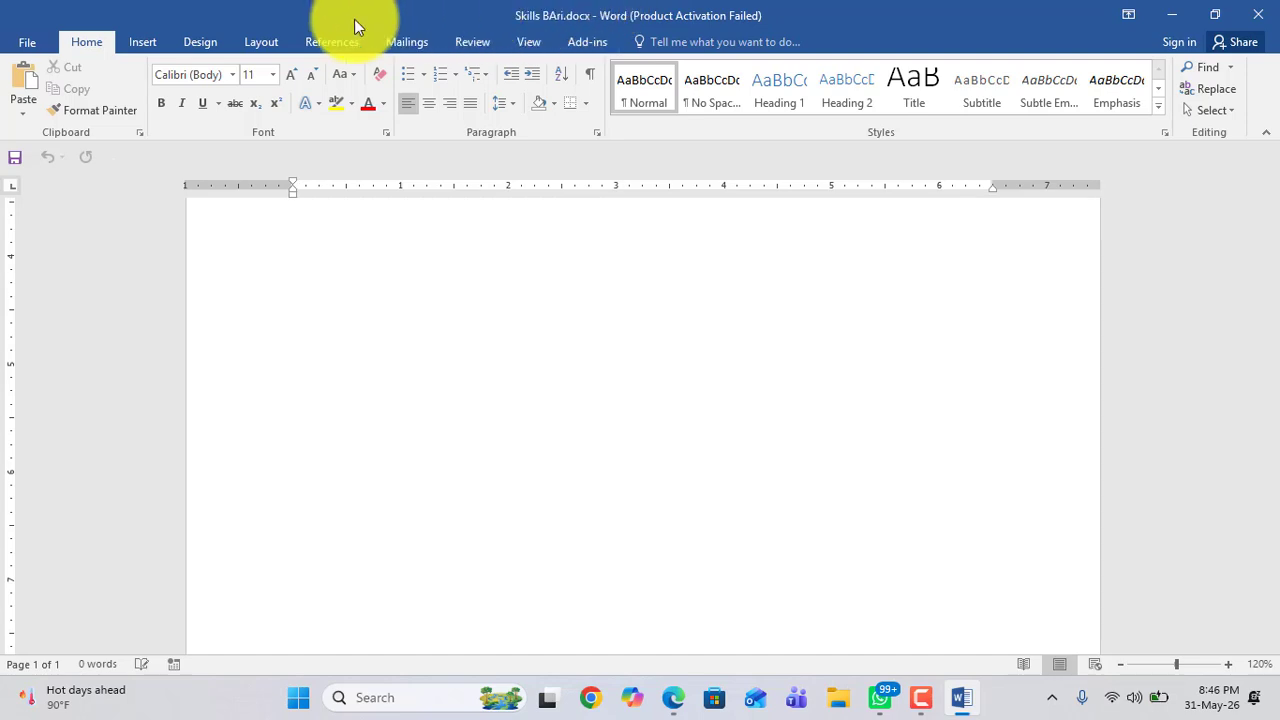
left_click(27, 42)
left_click(27, 44)
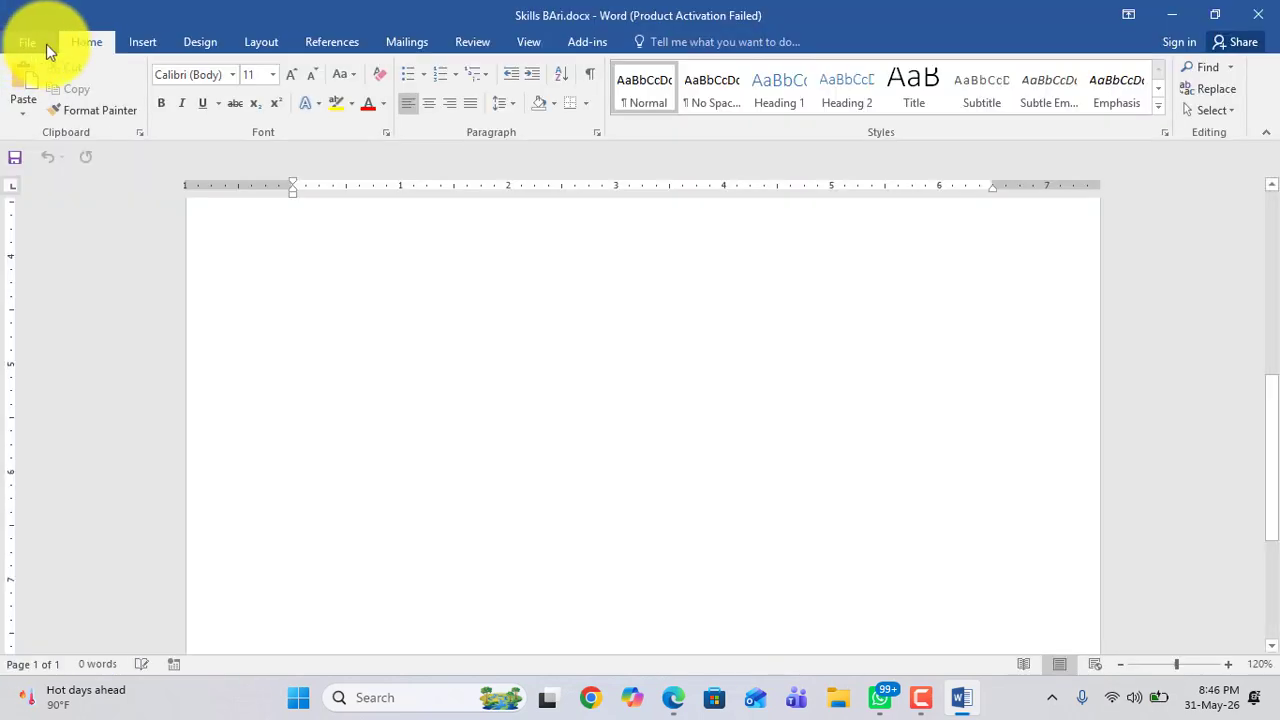
left_click(138, 42)
left_click(206, 42)
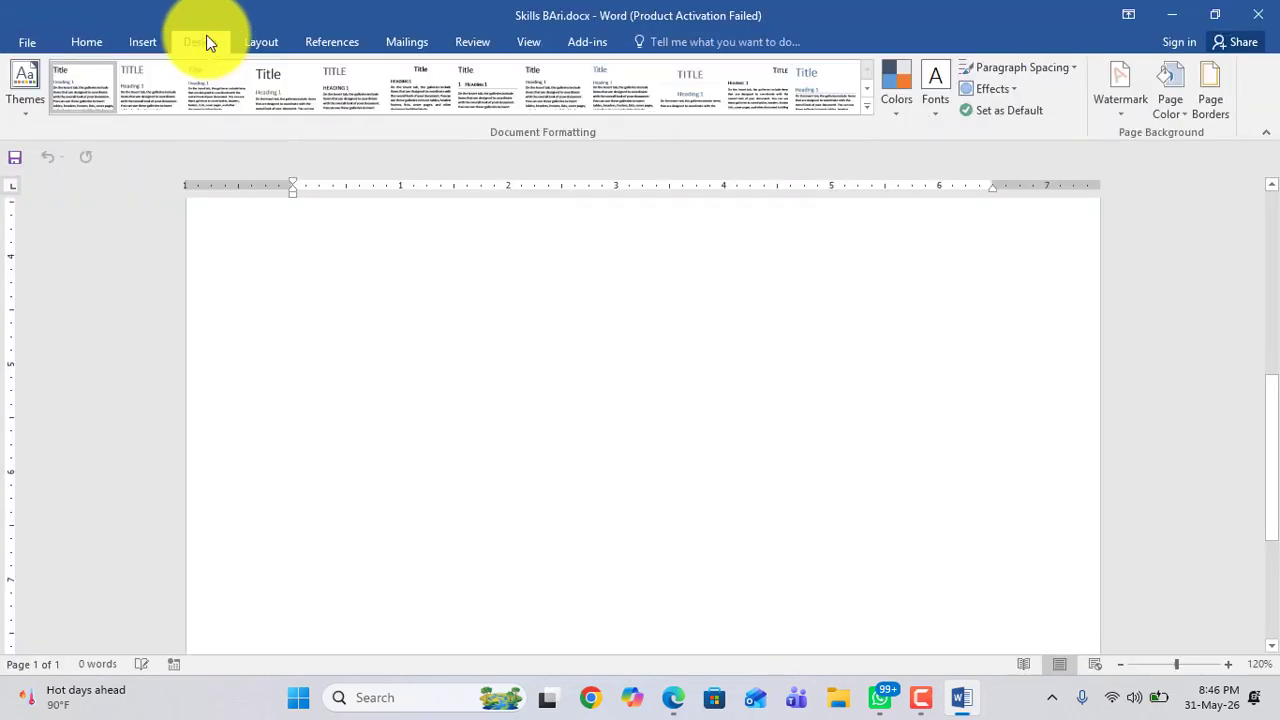
left_click(80, 43)
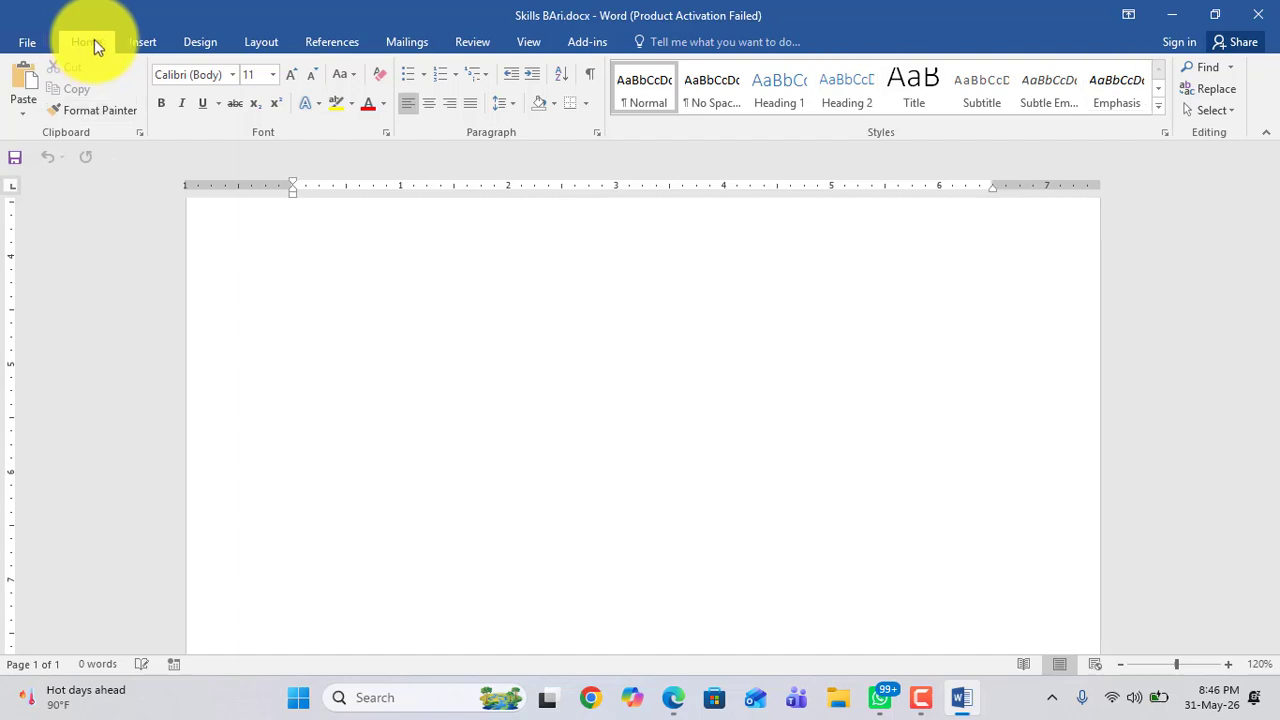
left_click(143, 46)
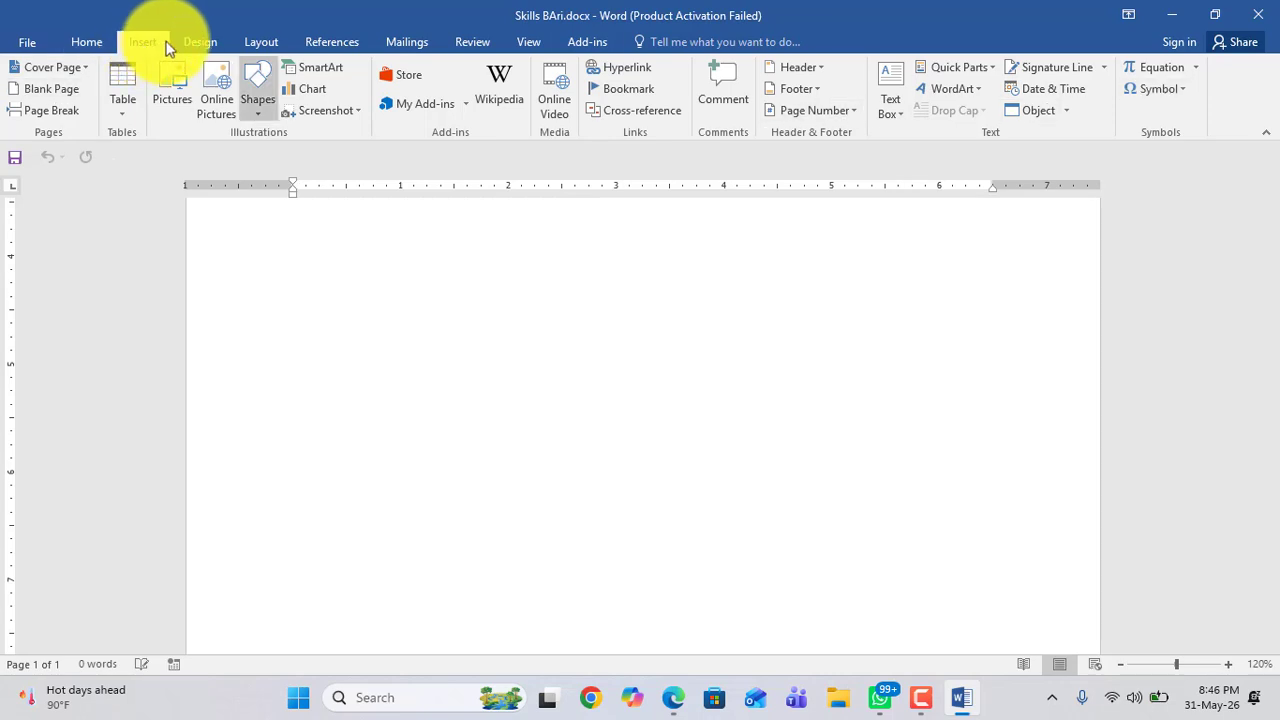
left_click(205, 42)
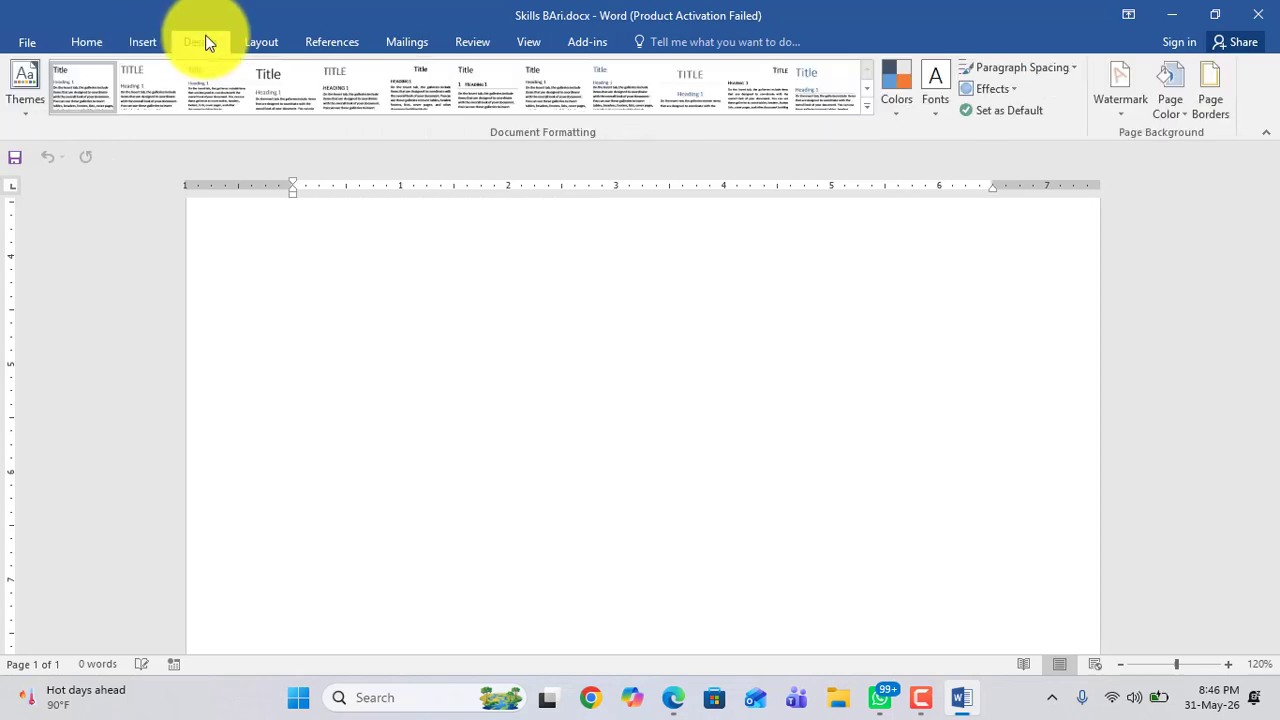
left_click(258, 44)
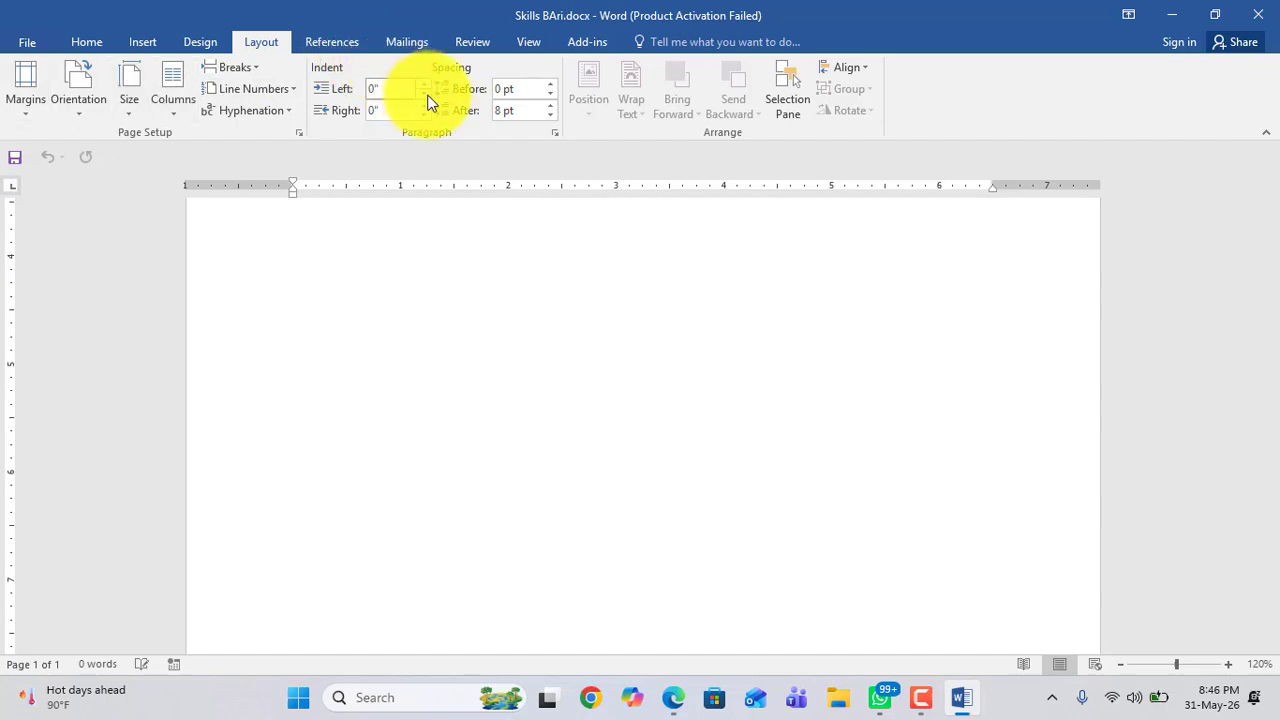
left_click(87, 43)
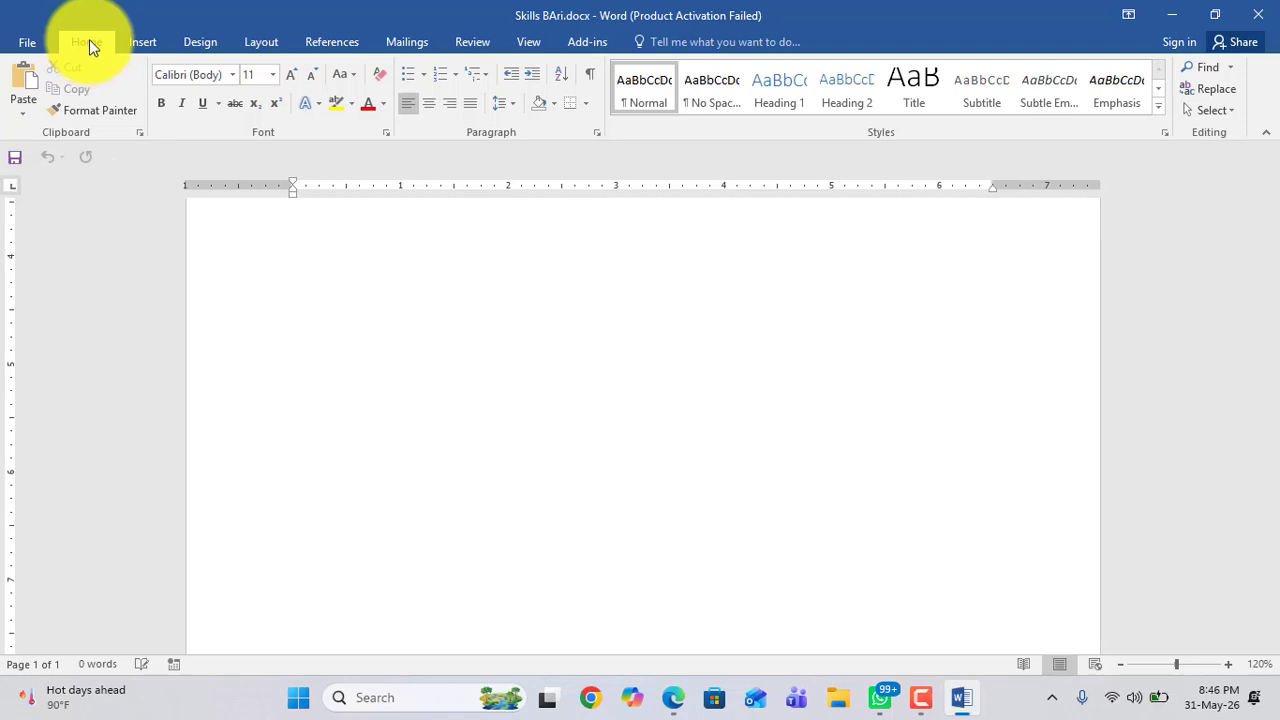
Step: Type the sample text cvbxftjtuk hruej at the top of the document
left_click(265, 262)
scroll(265, 265, "down", 5)
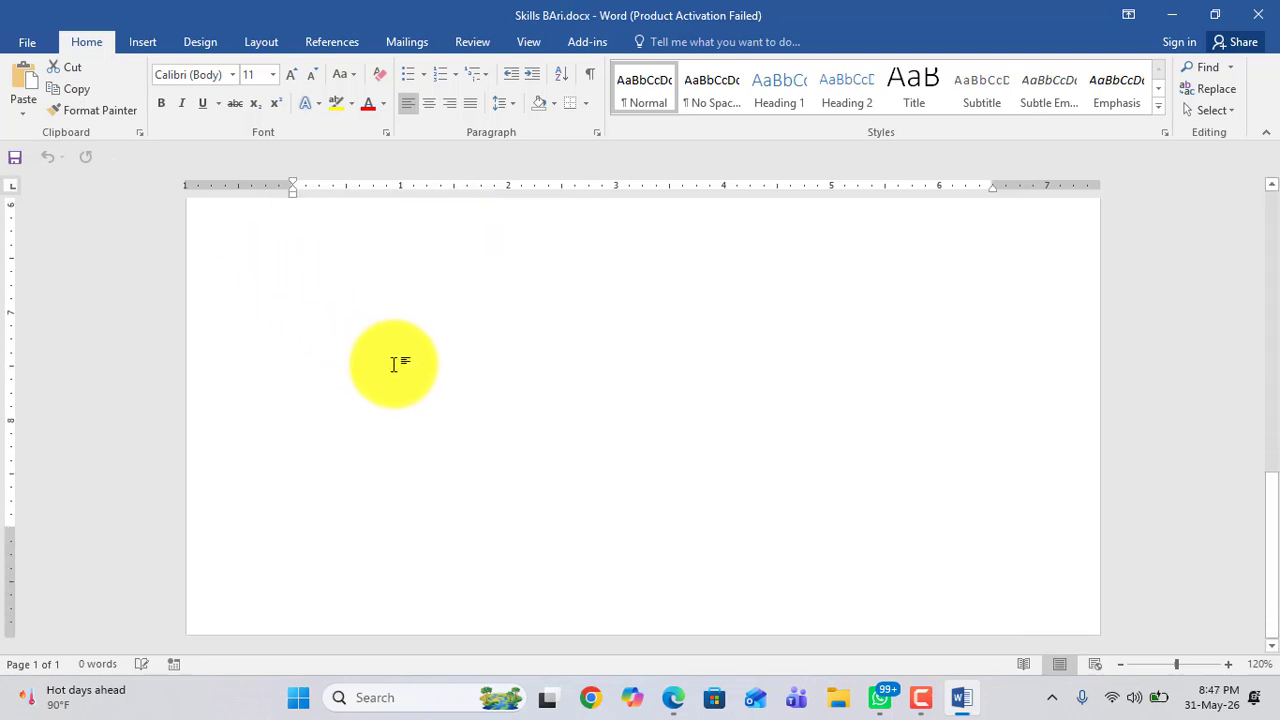
type("cvbxftjtuk")
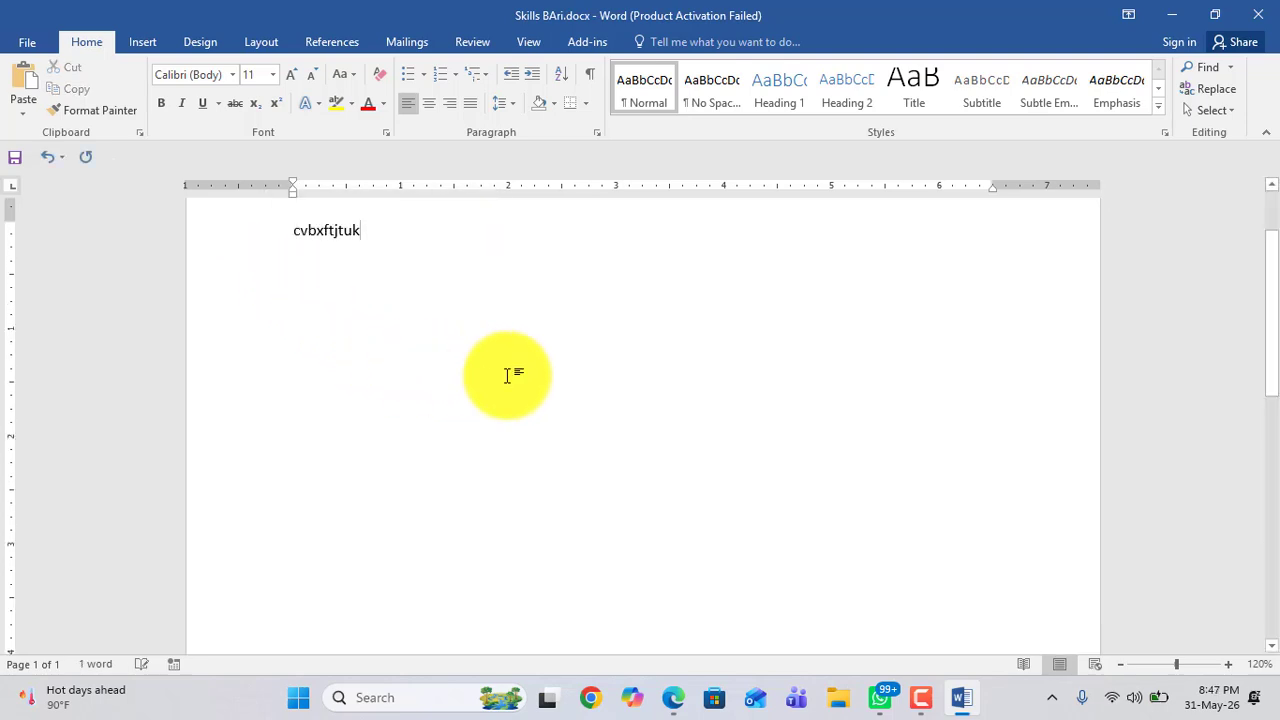
type("  hruej")
Step: Select the typed sample text and delete it
left_click_drag(489, 273, 286, 234)
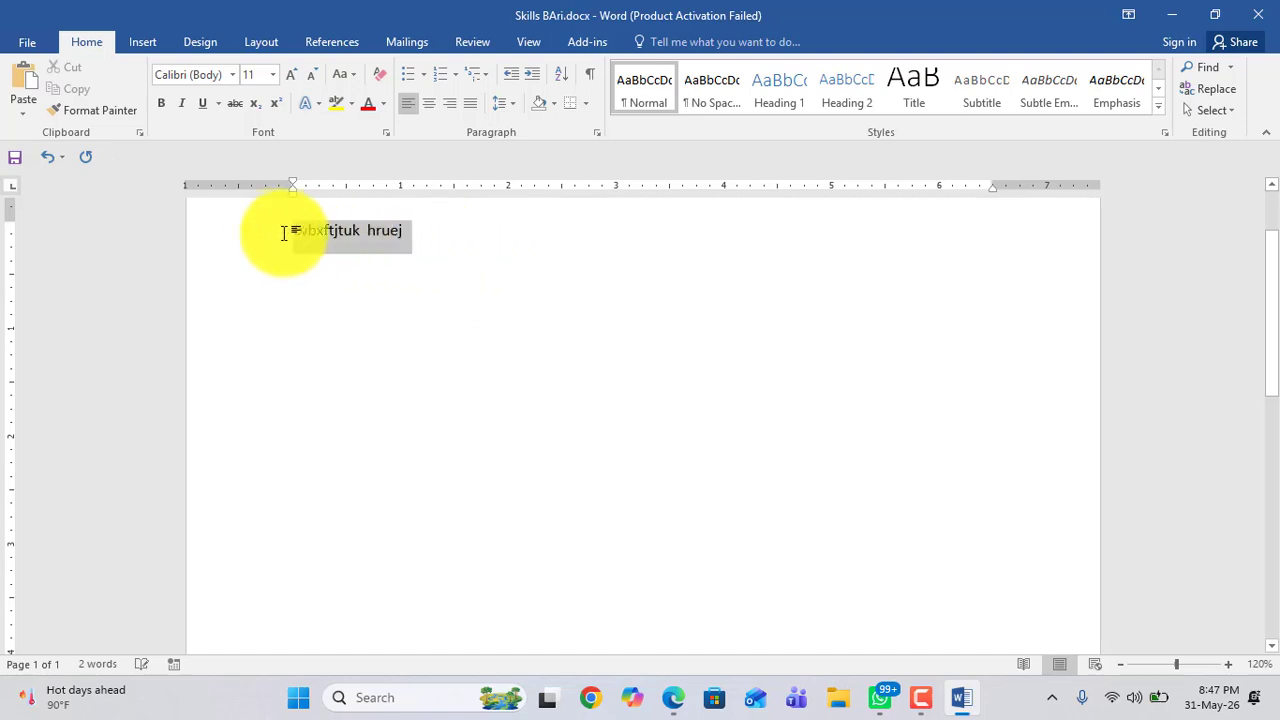
scroll(261, 232, "down", 8)
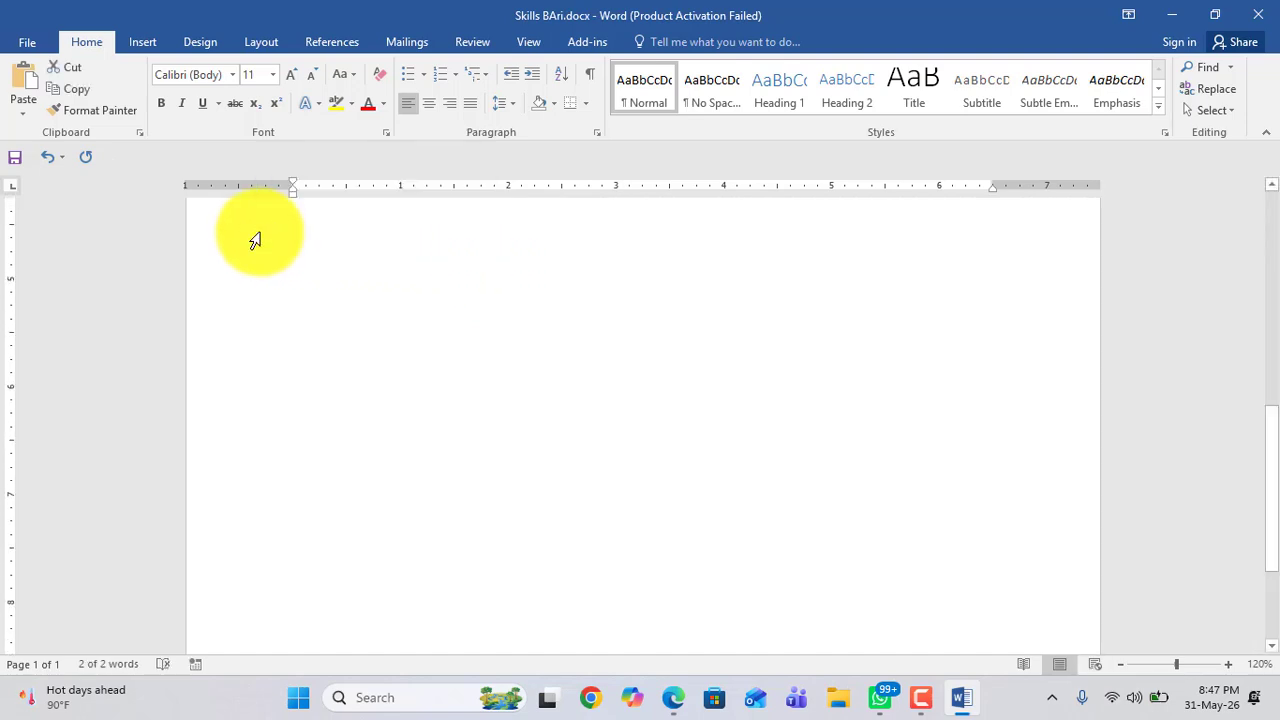
scroll(255, 240, "up", 8)
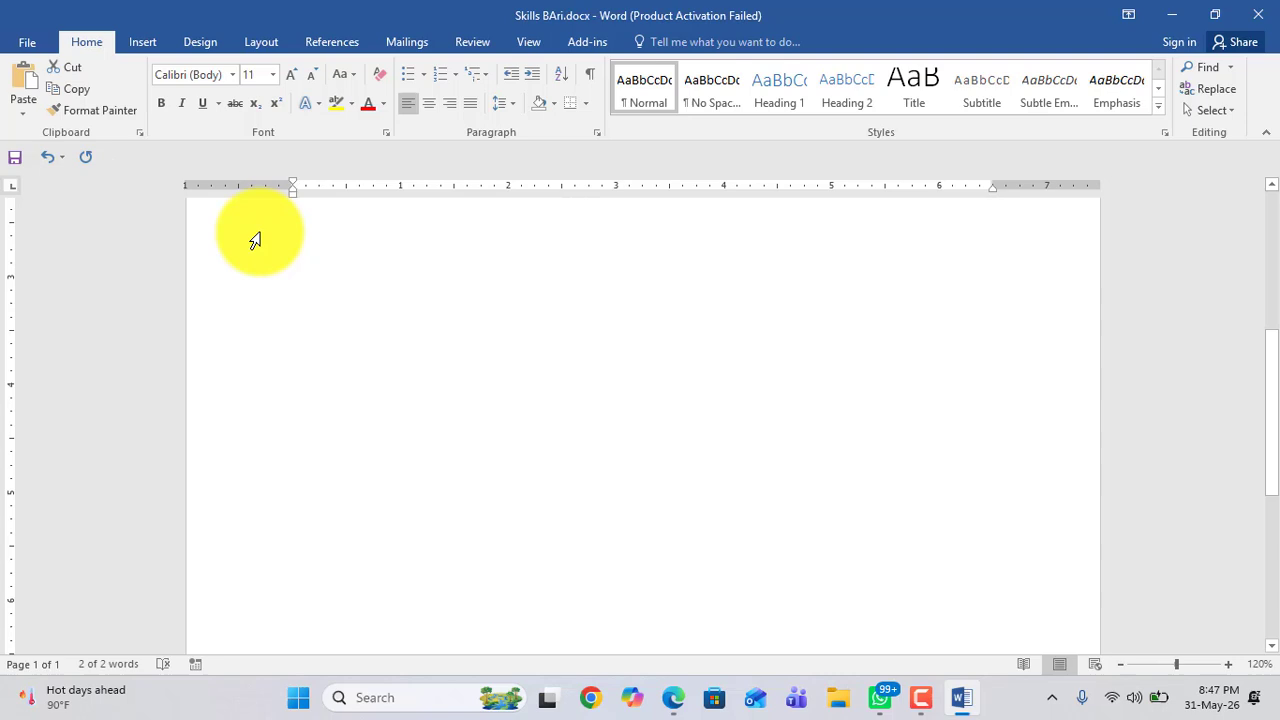
left_click(328, 303)
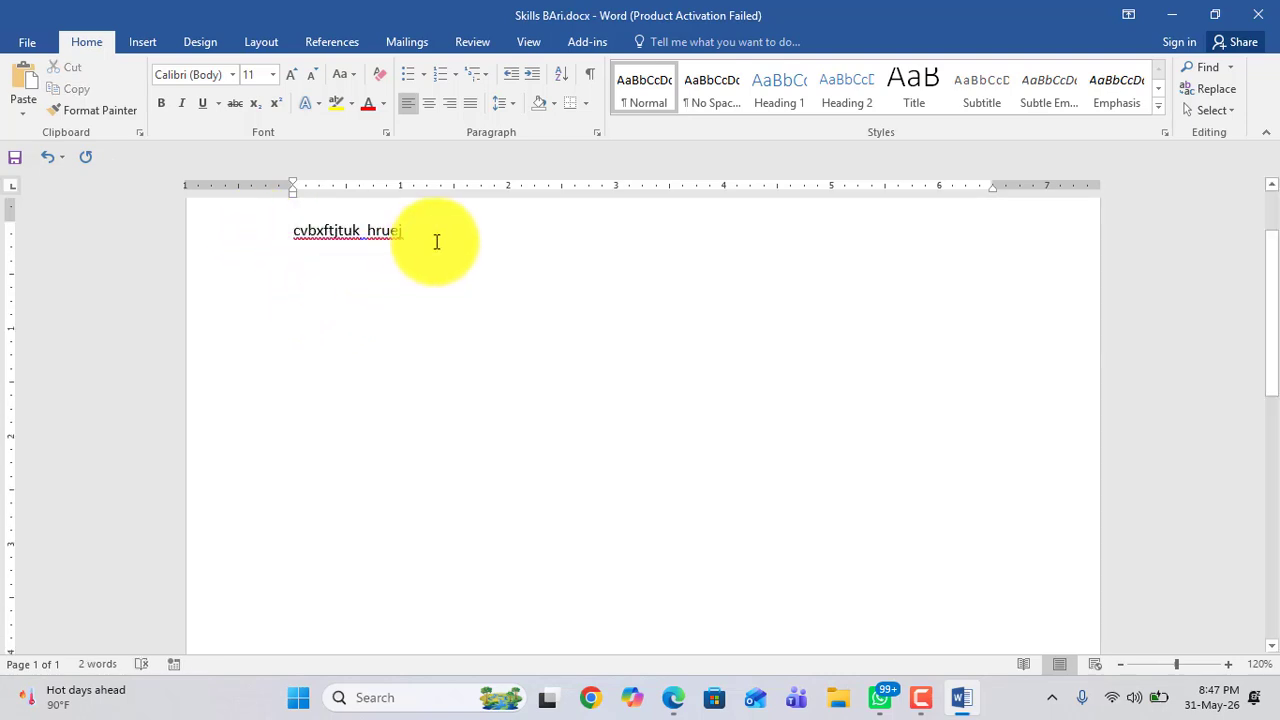
left_click_drag(436, 241, 271, 237)
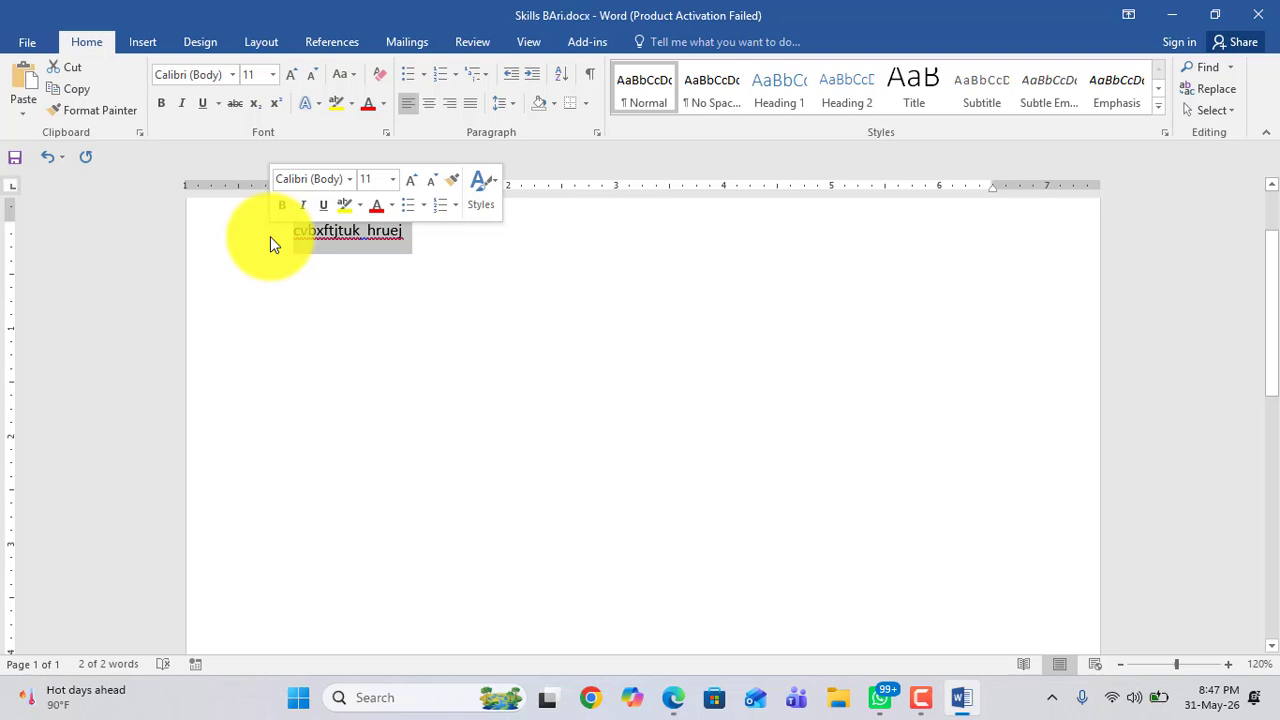
key("BackSpace")
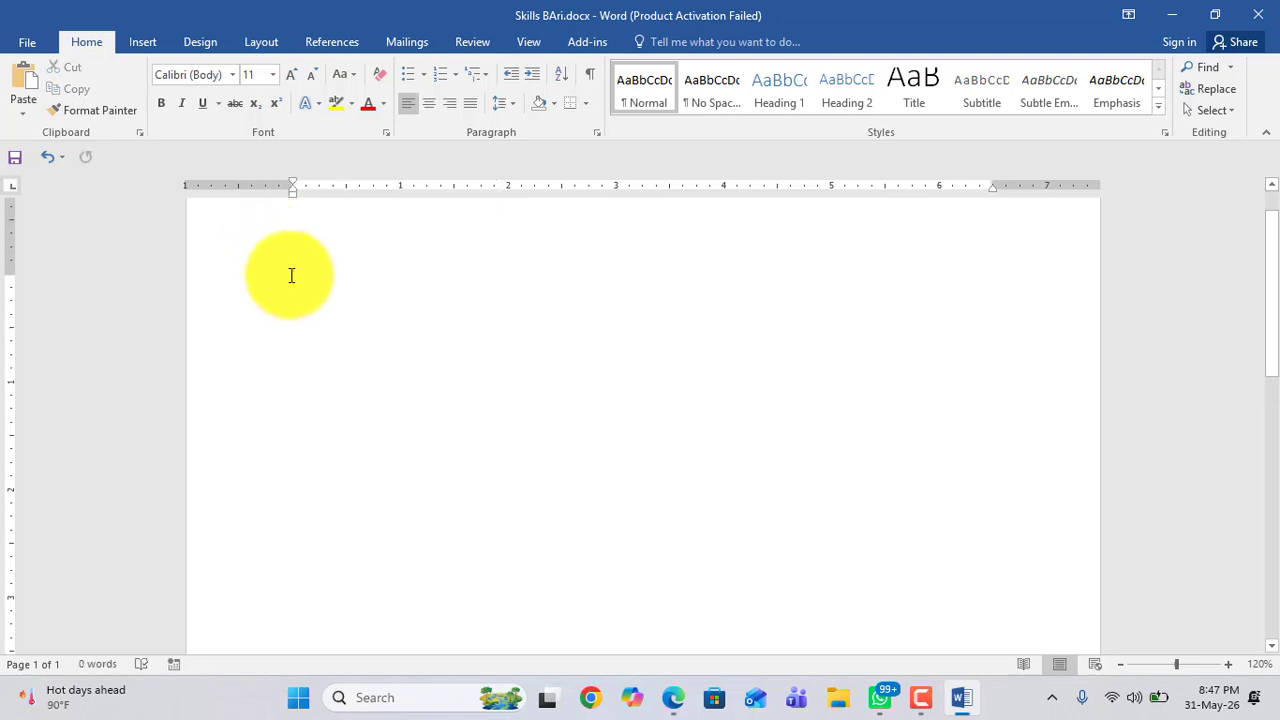
scroll(286, 277, "up", 2)
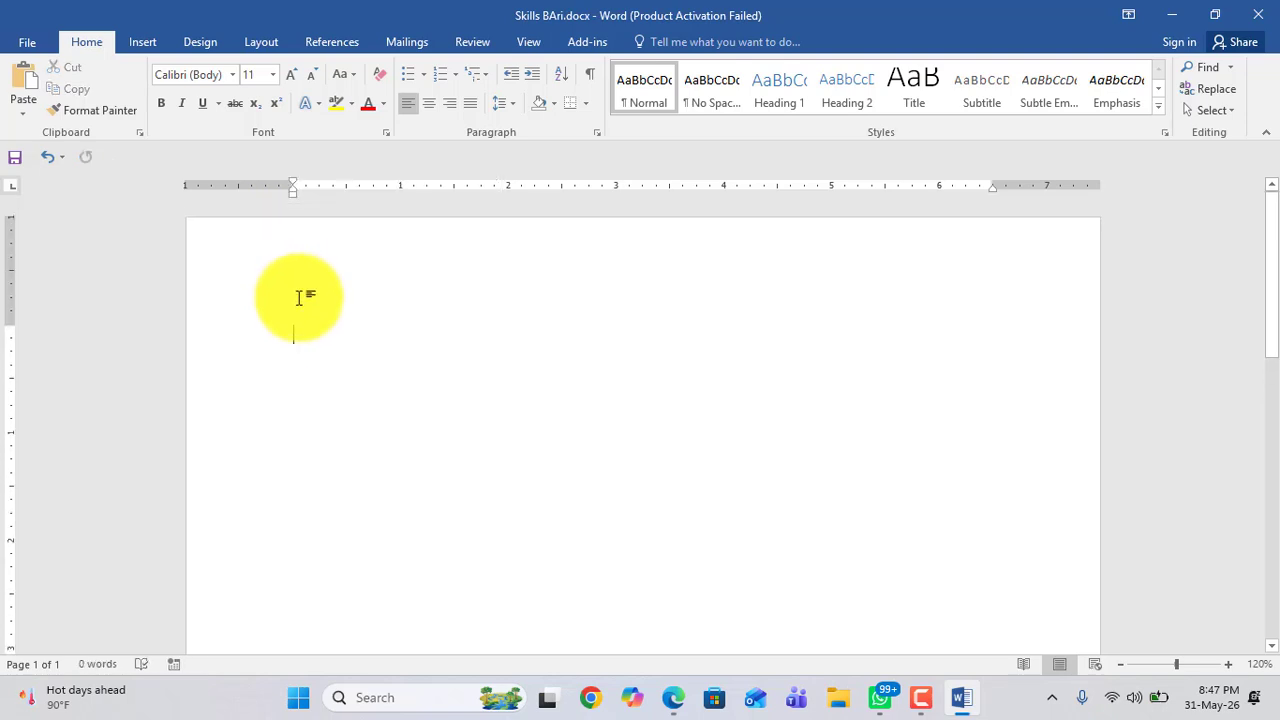
scroll(320, 340, "down", 5)
scroll(331, 376, "down", 3)
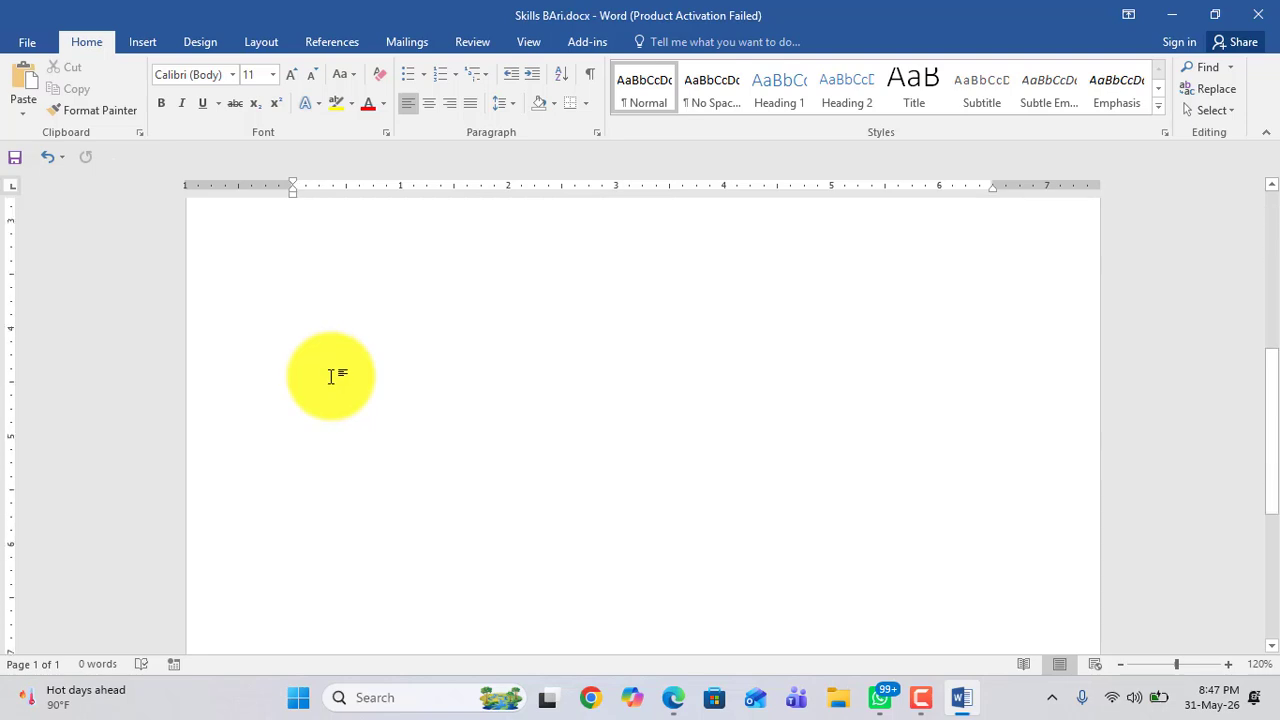
Step: Generate sample paragraphs by entering =rand() at the top of the document
scroll(331, 376, "up", 3)
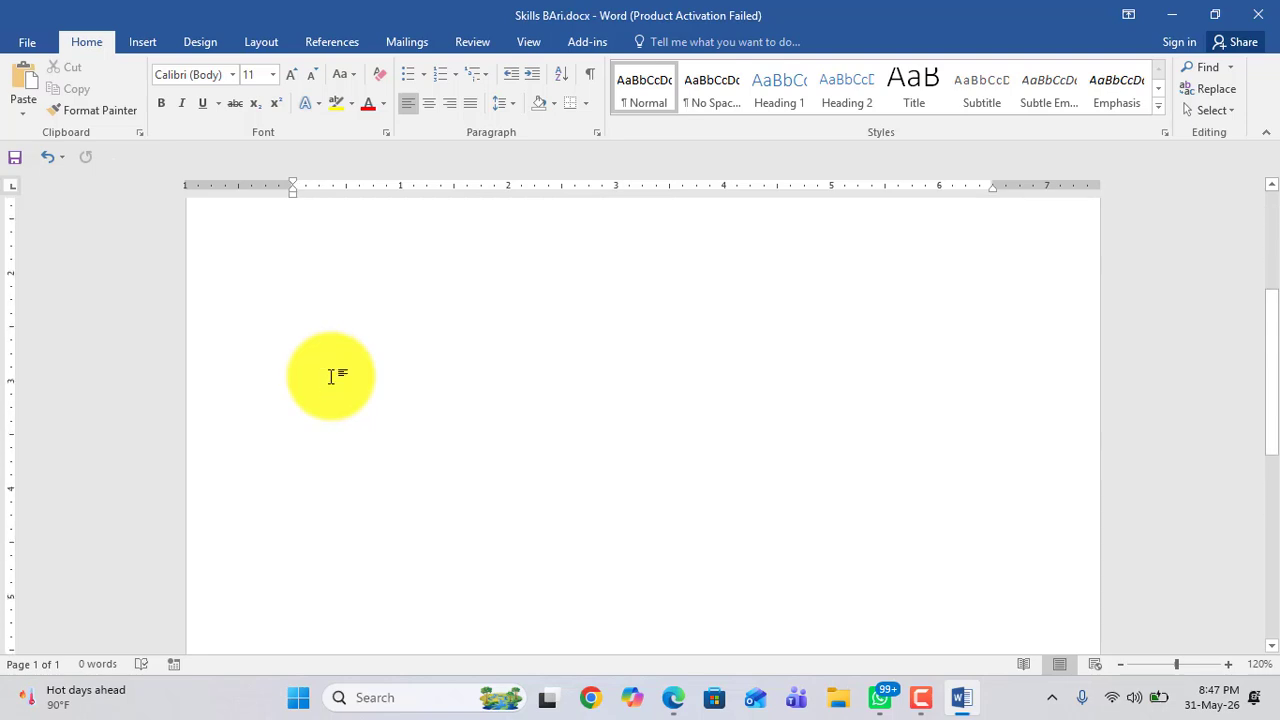
scroll(331, 376, "down", 5)
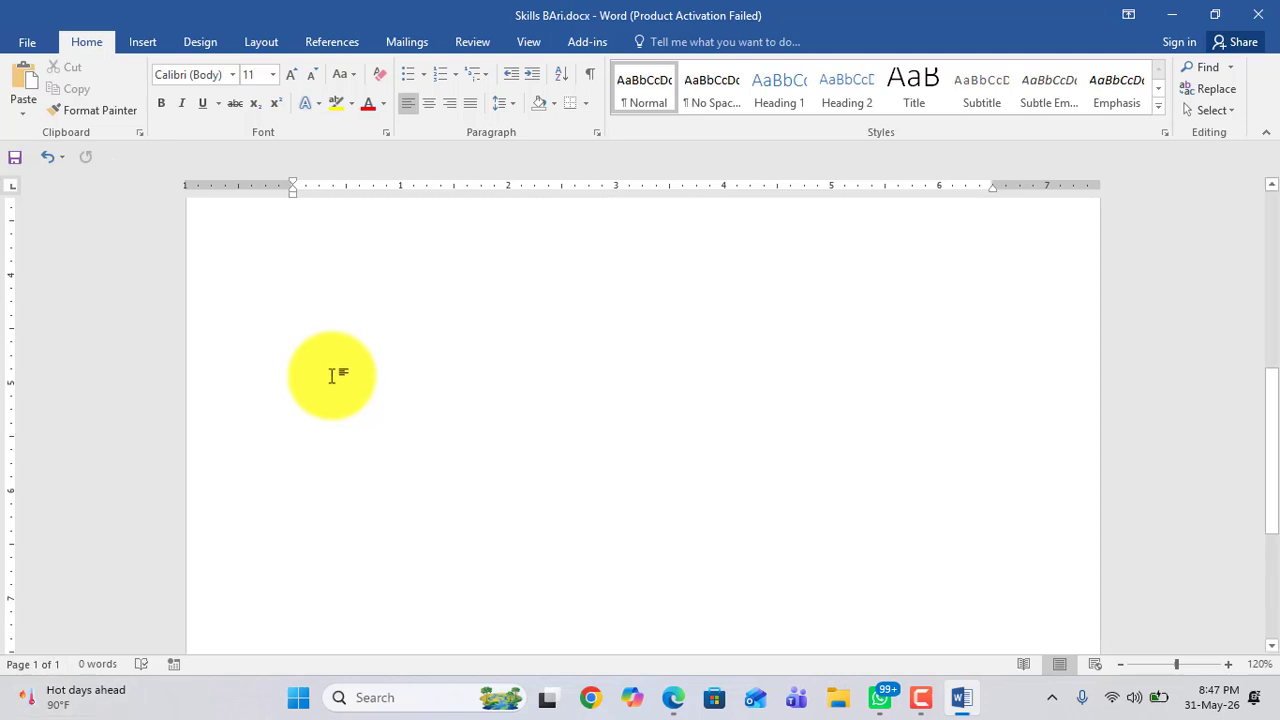
scroll(416, 298, "up", 5)
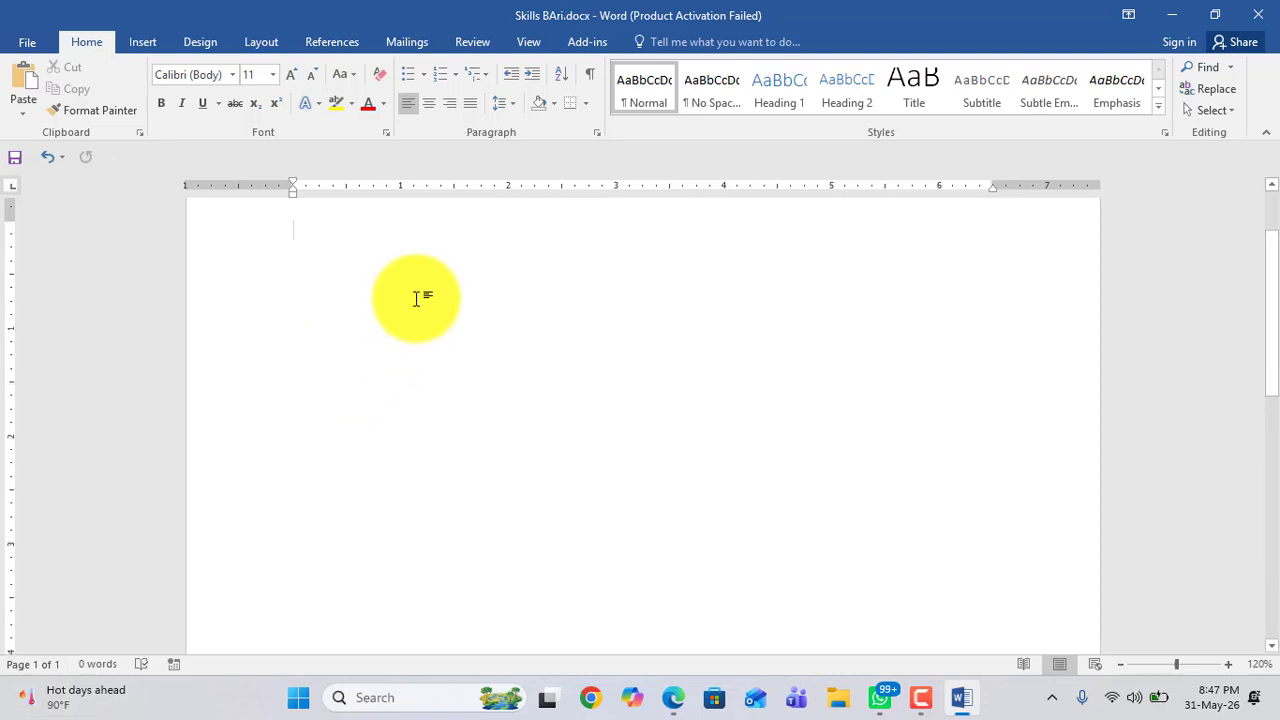
scroll(416, 298, "up", 2)
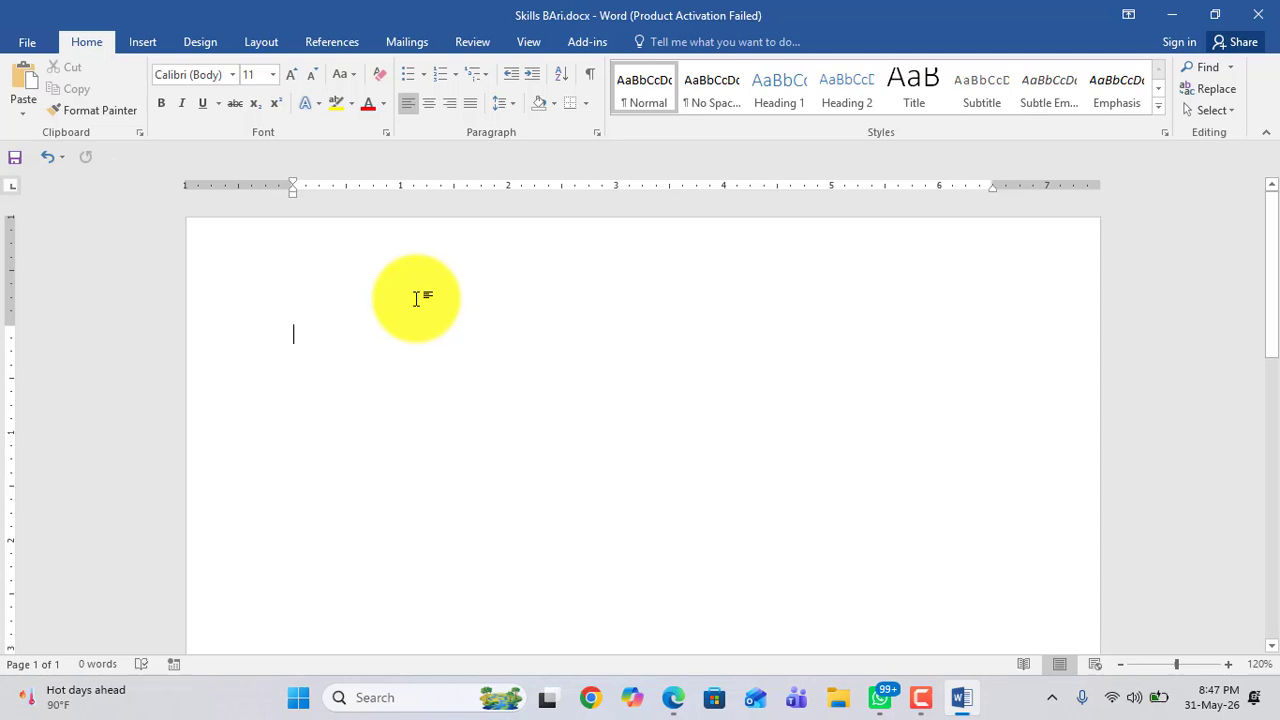
type("=rand(")
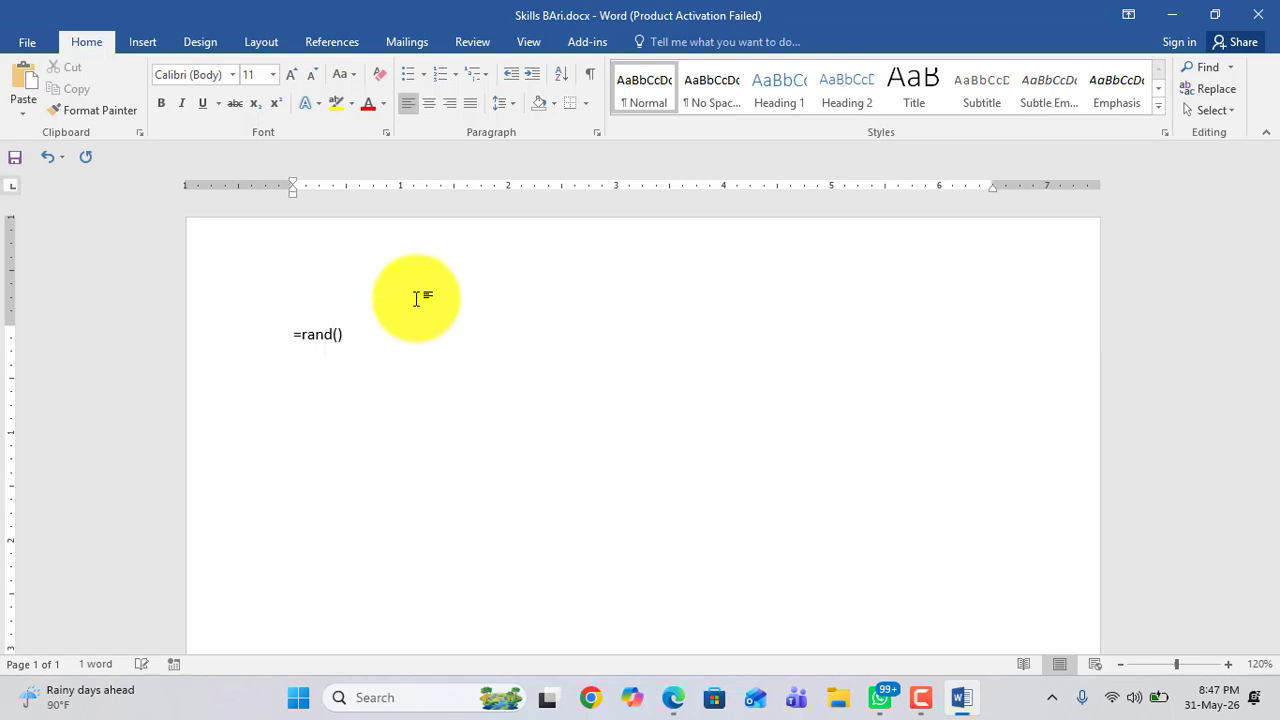
key("Return")
scroll(390, 302, "up", 2)
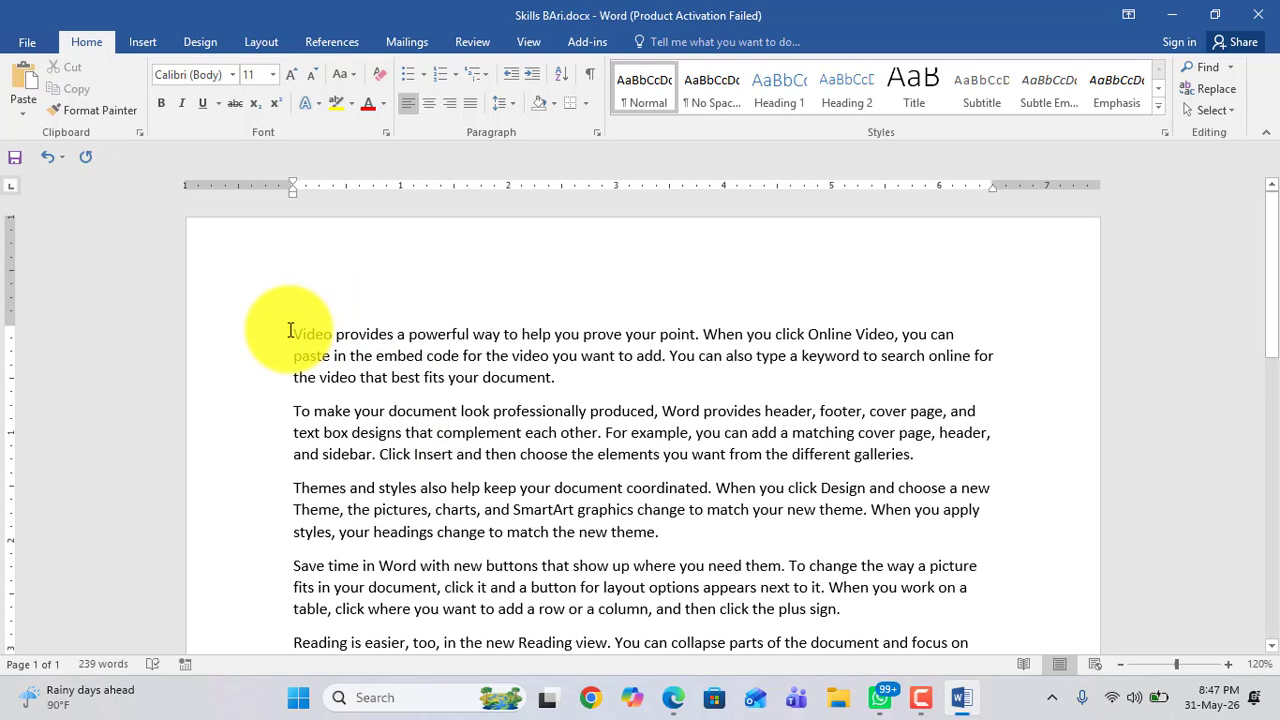
scroll(290, 331, "down", 2)
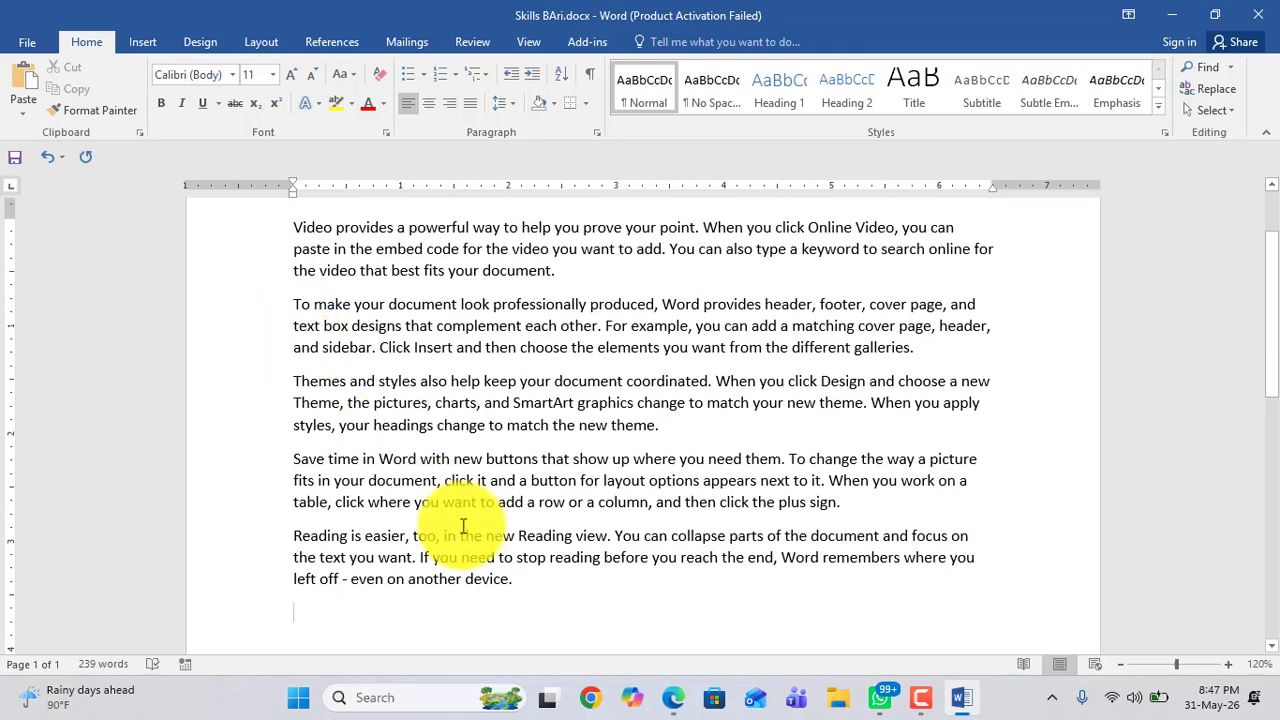
Step: Select all the generated paragraphs, then deselect them while scrolling through the text
left_click_drag(457, 590, 503, 566)
left_click(370, 325)
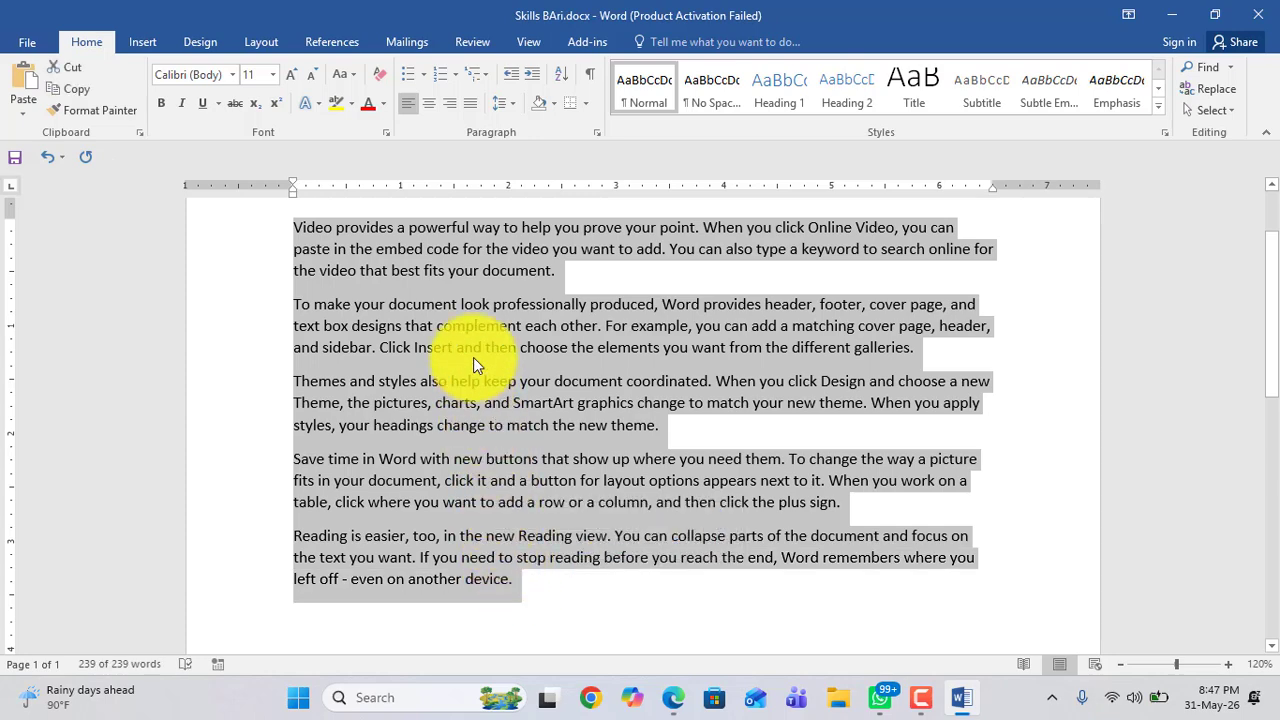
scroll(475, 370, "up", 1)
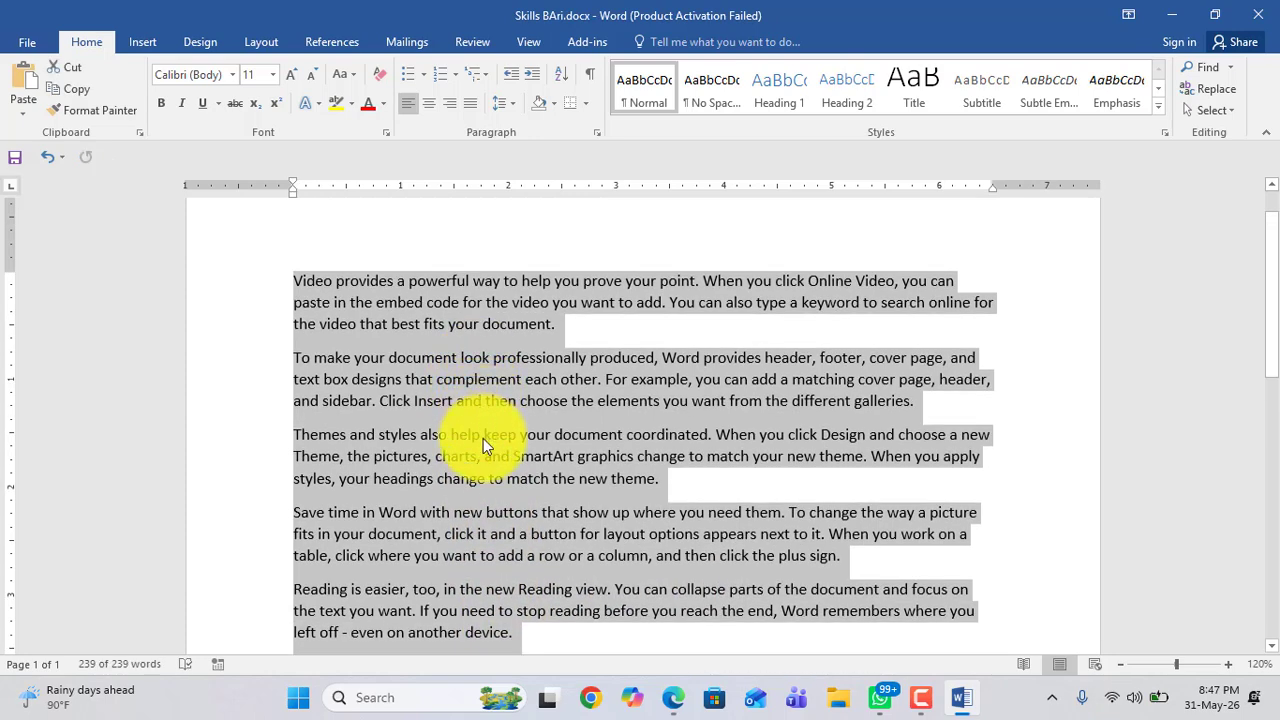
scroll(366, 345, "down", 1)
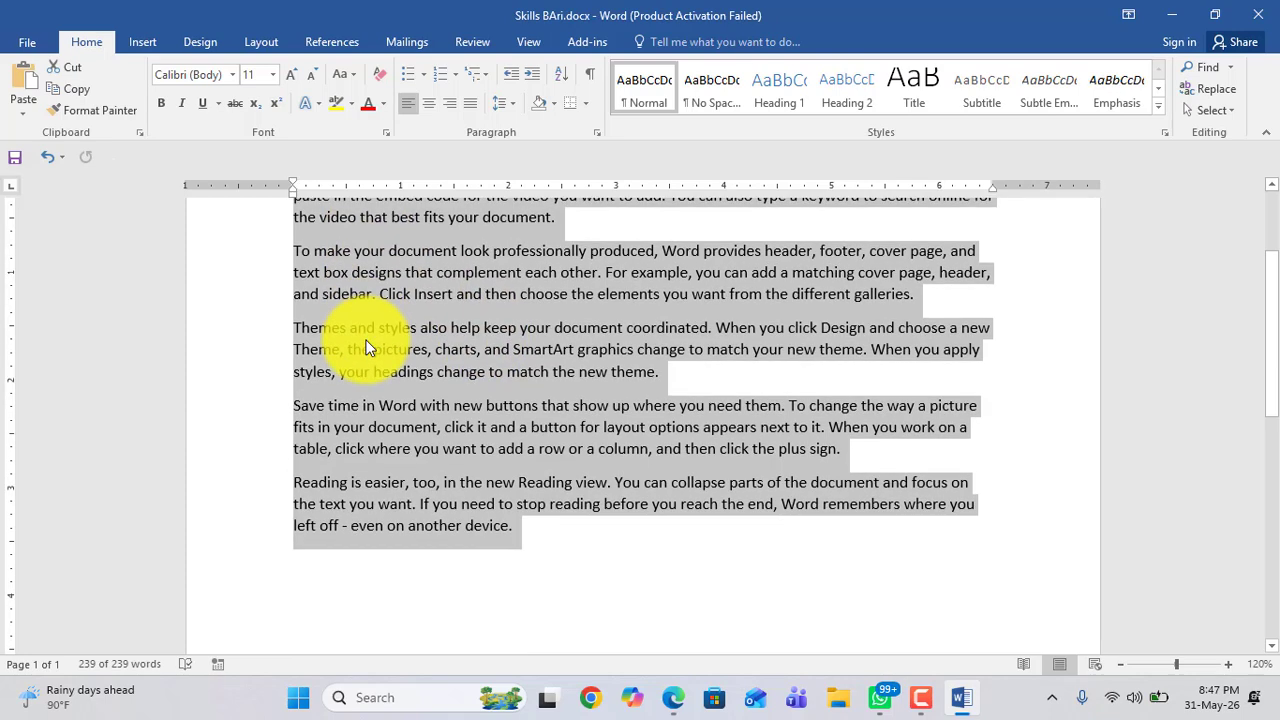
left_click(528, 520)
scroll(400, 390, "up", 1)
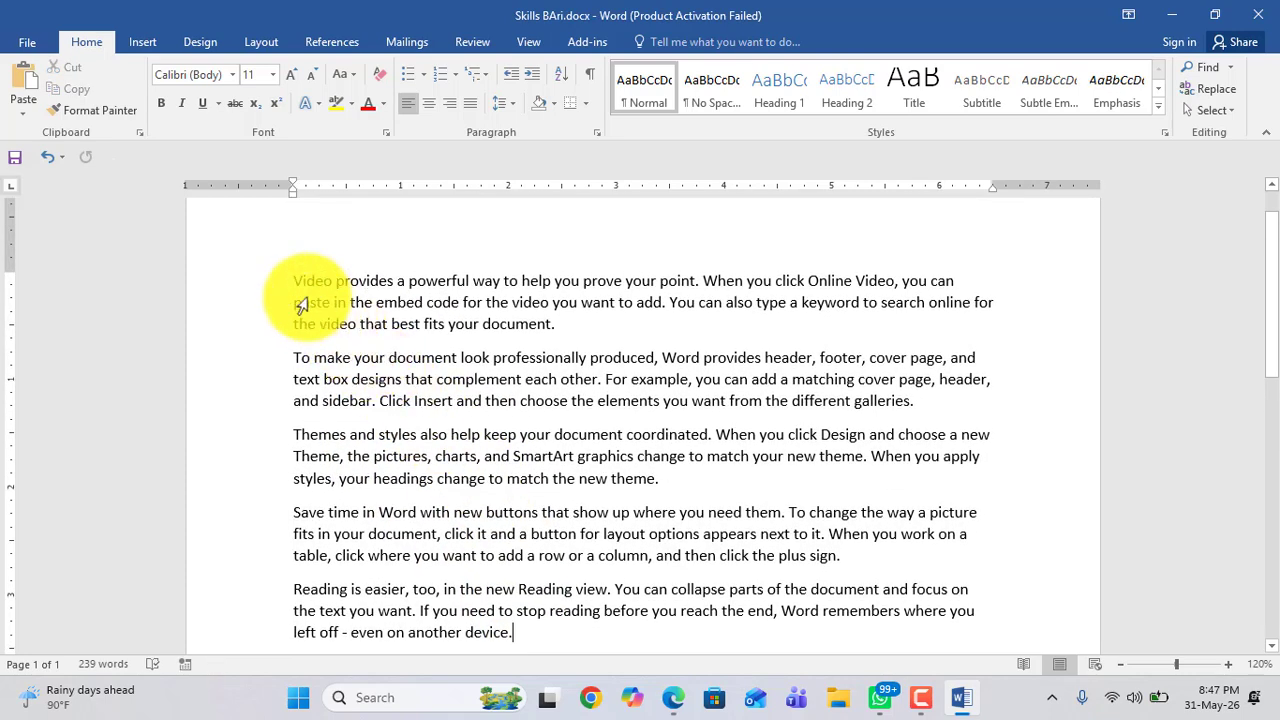
left_click_drag(294, 280, 541, 638)
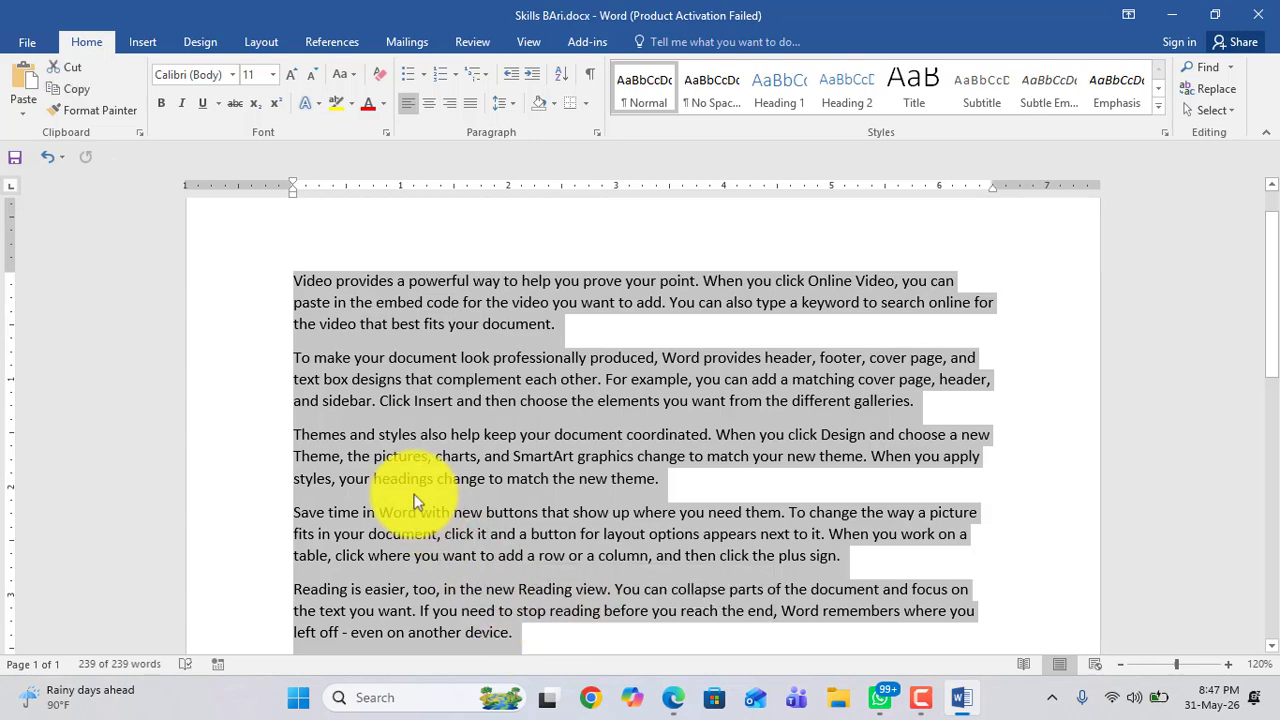
left_click(390, 476)
scroll(428, 443, "down", 3)
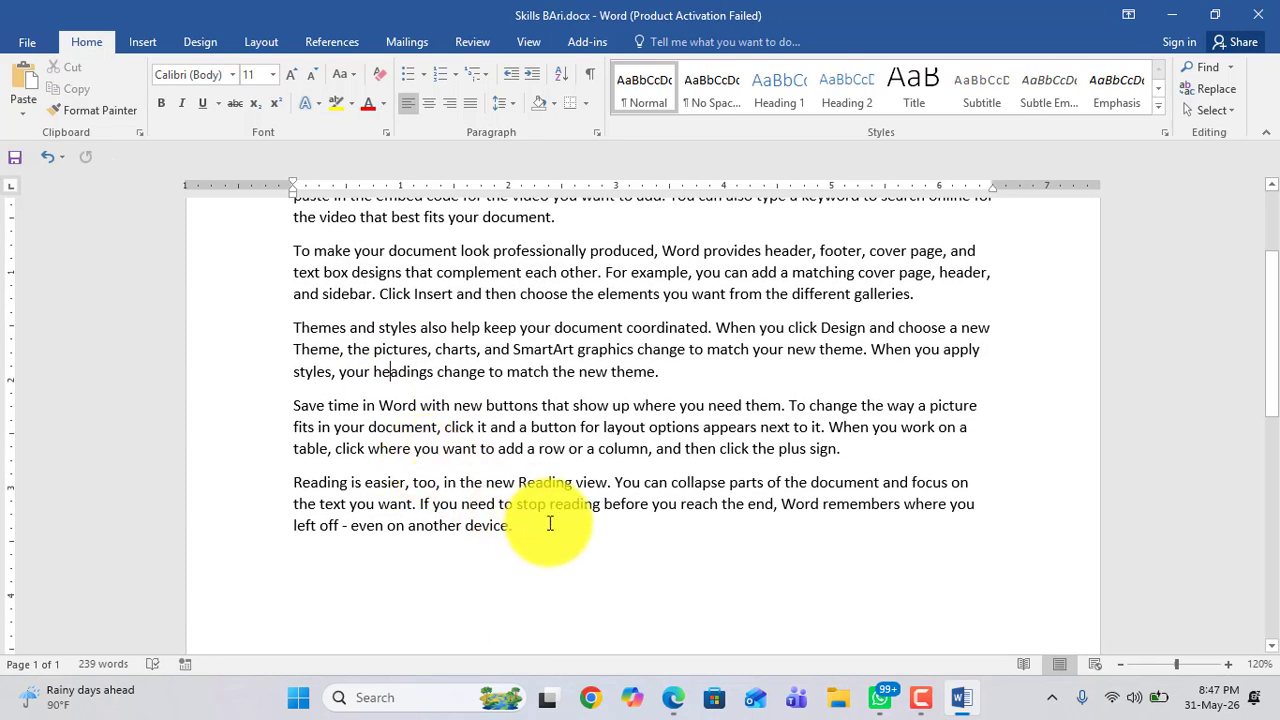
scroll(500, 545, "up", 4)
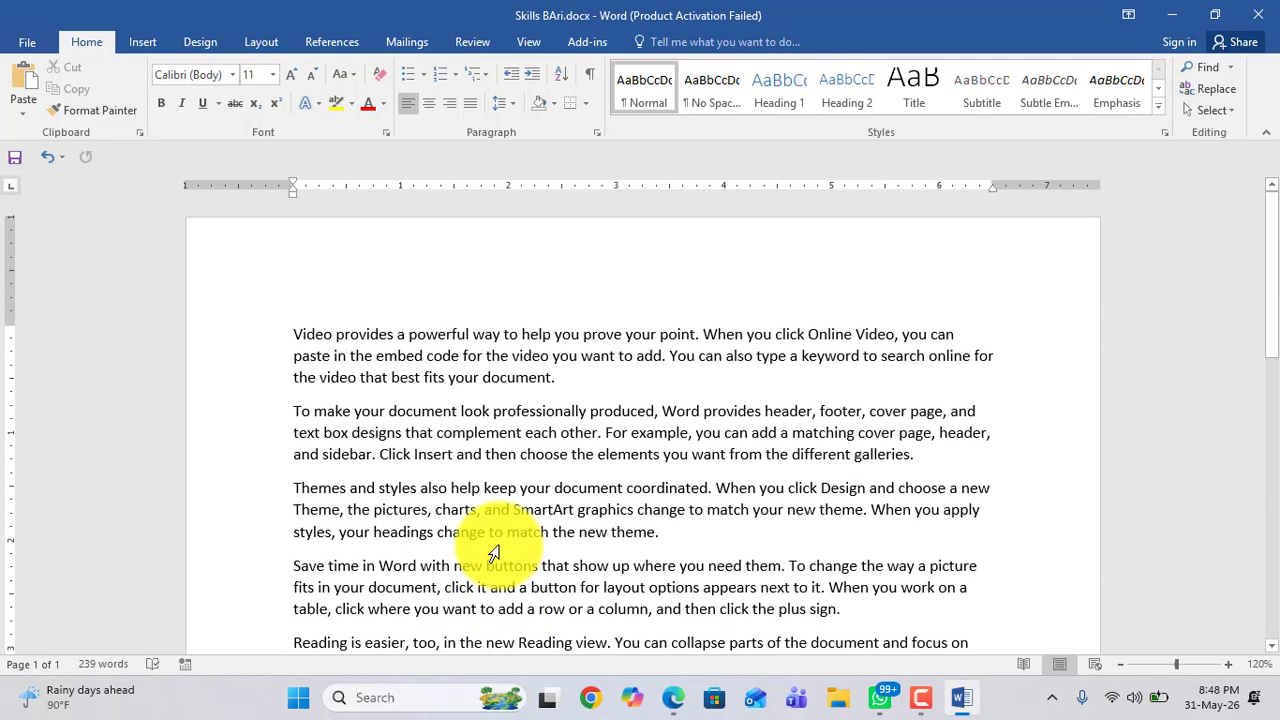
scroll(500, 545, "down", 3)
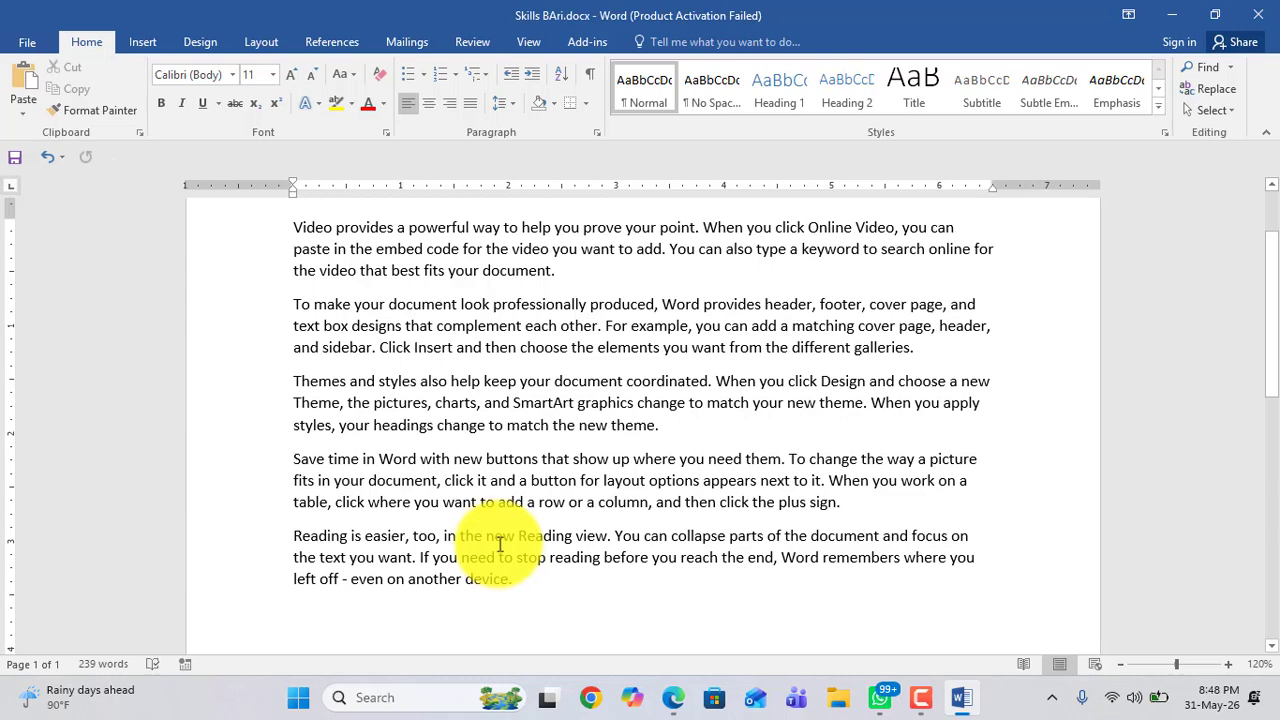
scroll(460, 486, "down", 3)
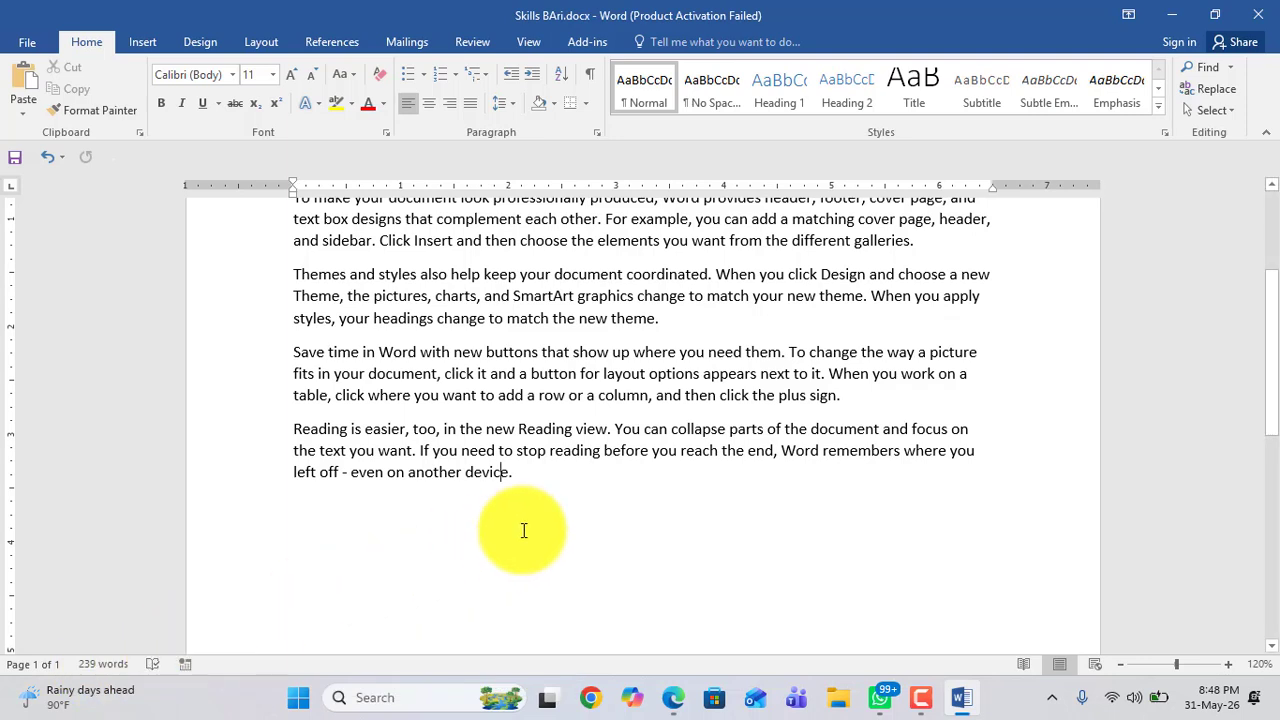
Step: Add the text xcvrger on a new line below the last paragraph
left_click(527, 498)
type("xcvrger")
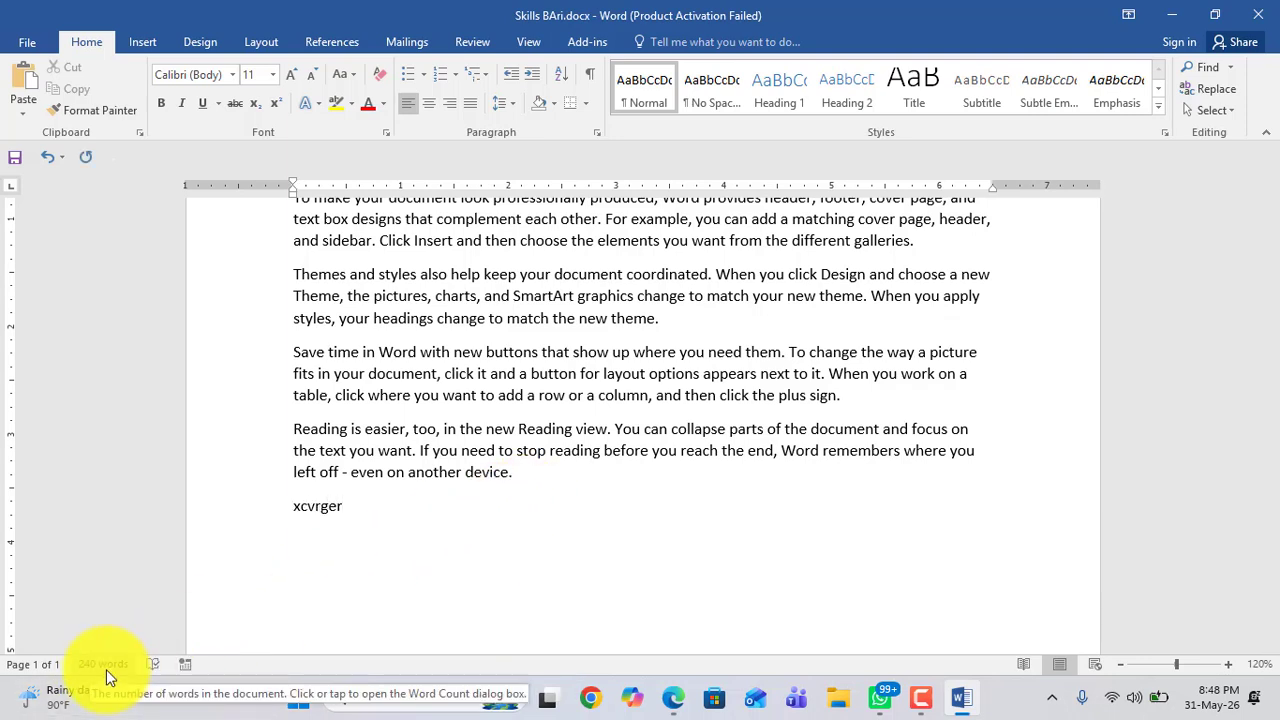
Step: Zoom the document in and out several times, finishing at 130%
left_click(1228, 665)
left_click(1228, 665)
left_click(1228, 665)
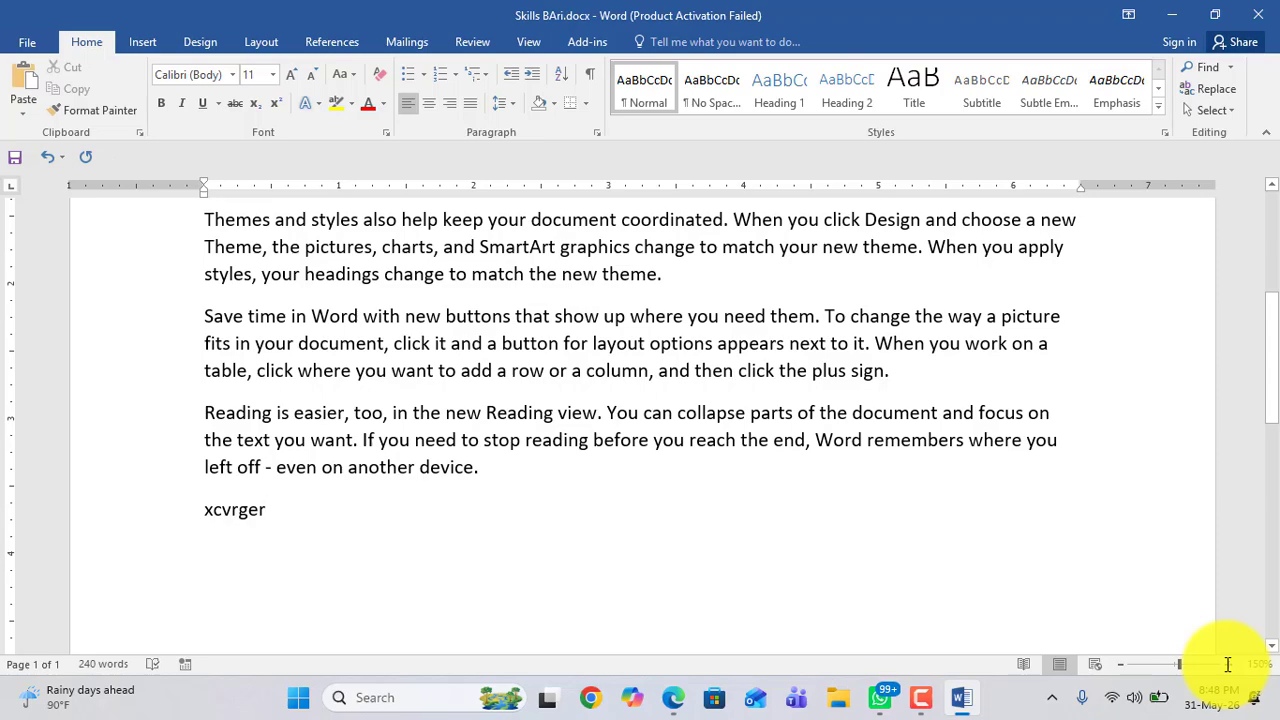
left_click(1120, 664)
left_click(1120, 664)
left_click(1120, 664)
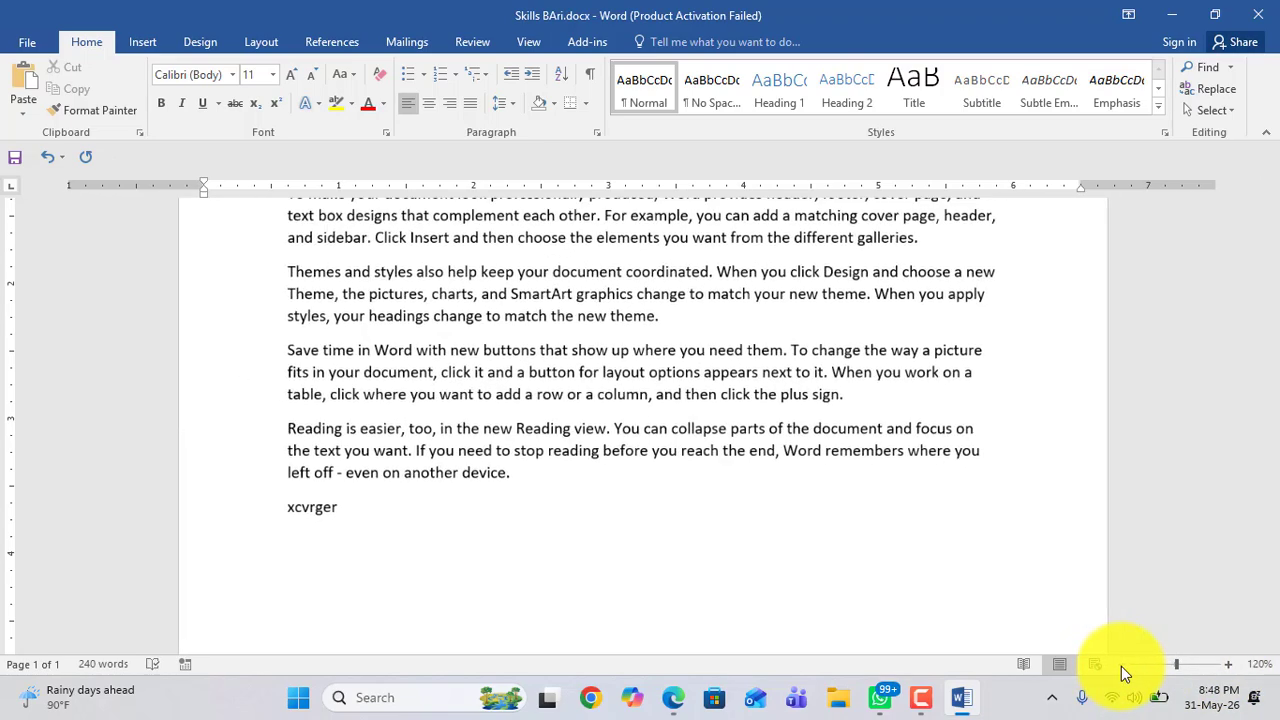
left_click(1228, 665)
left_click(1228, 665)
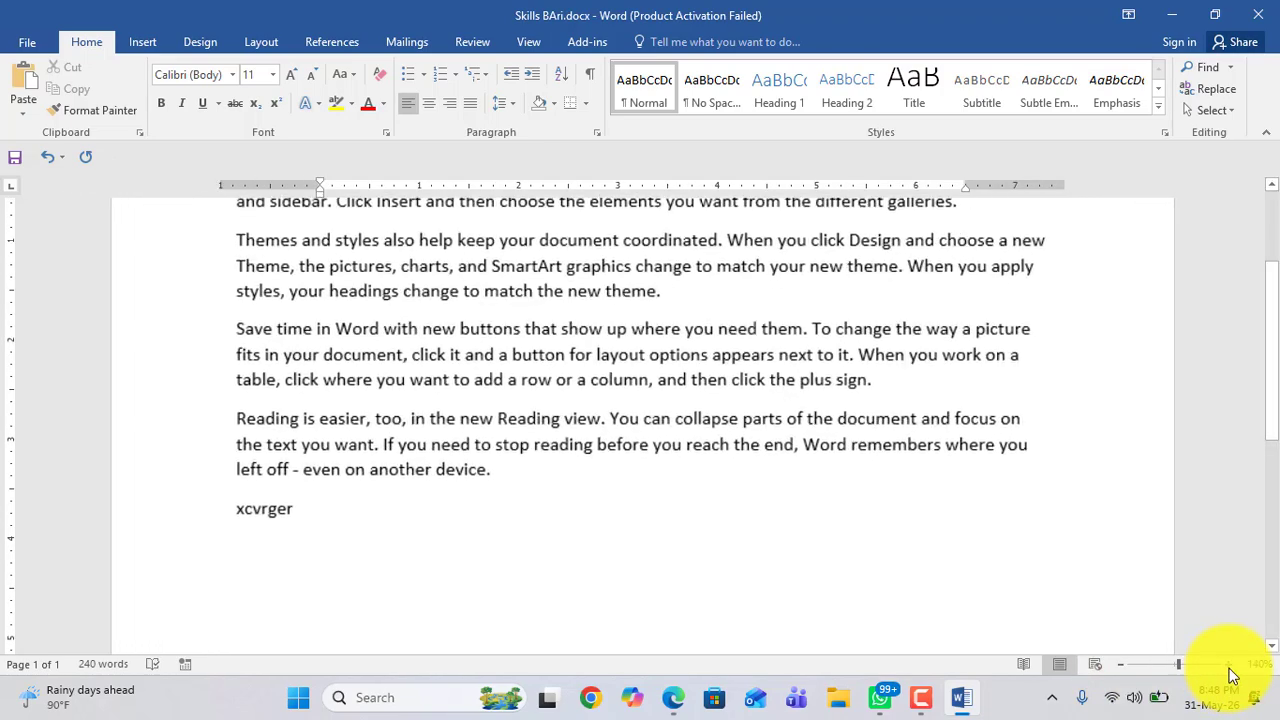
left_click(1228, 665)
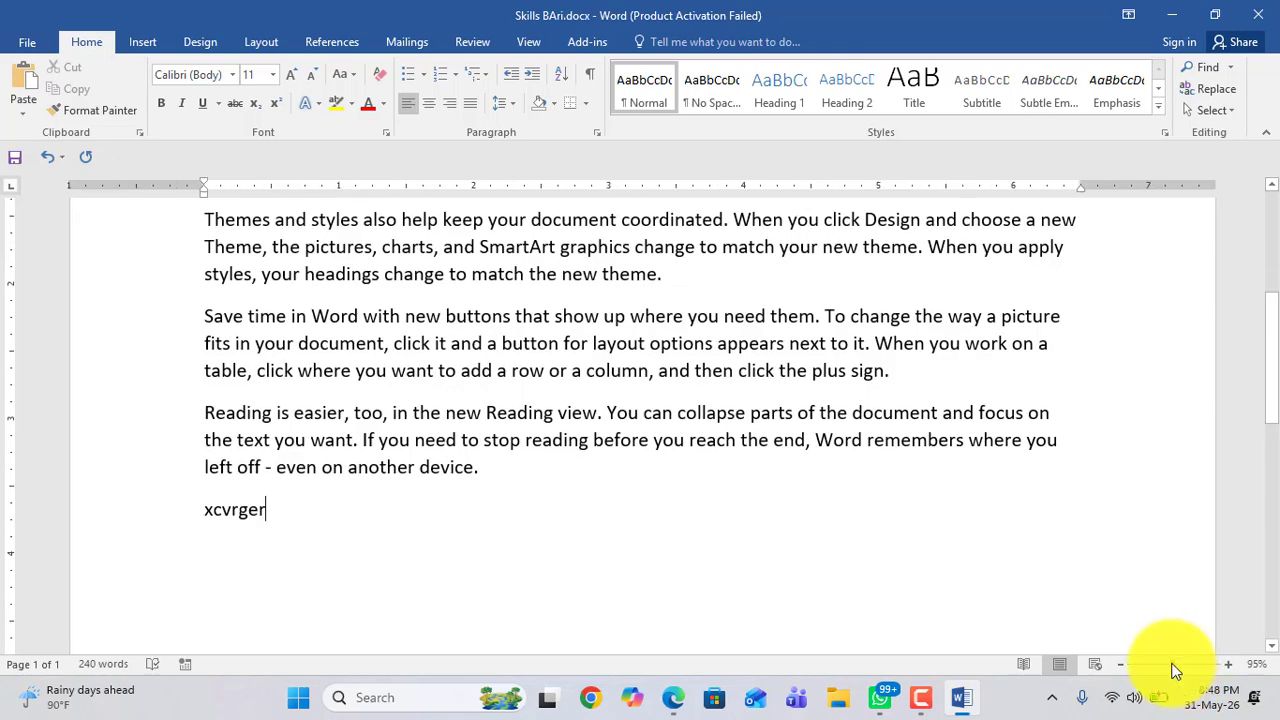
left_click(1176, 668)
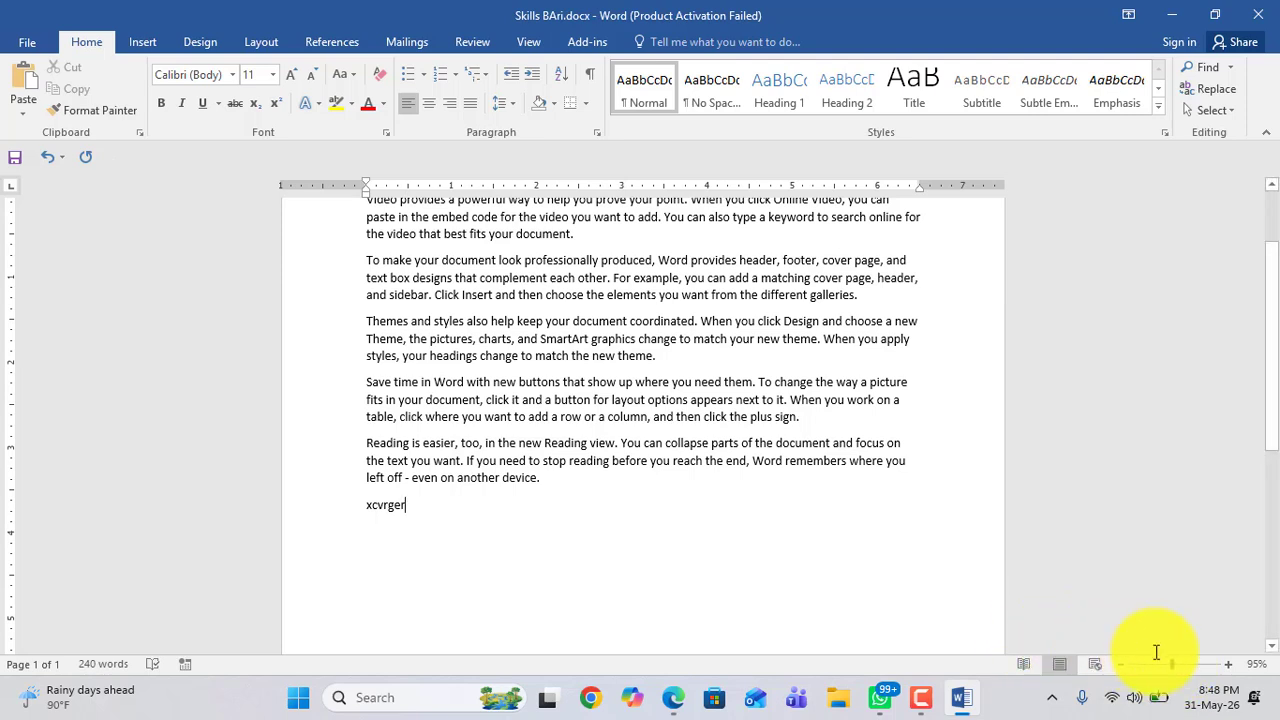
left_click(1228, 664)
left_click(1228, 664)
left_click(1228, 664)
left_click(1228, 664)
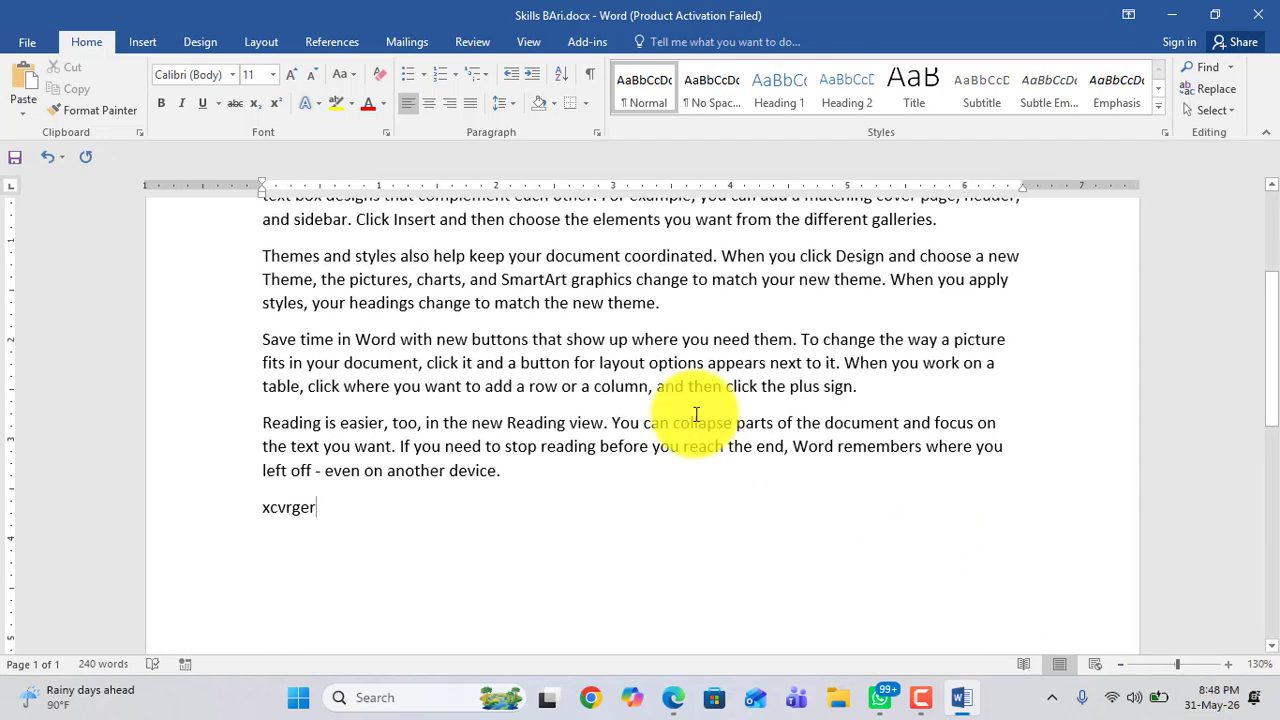
Step: Select all the document's text and delete it
scroll(623, 371, "up", 3)
scroll(625, 375, "down", 3)
scroll(631, 384, "up", 3)
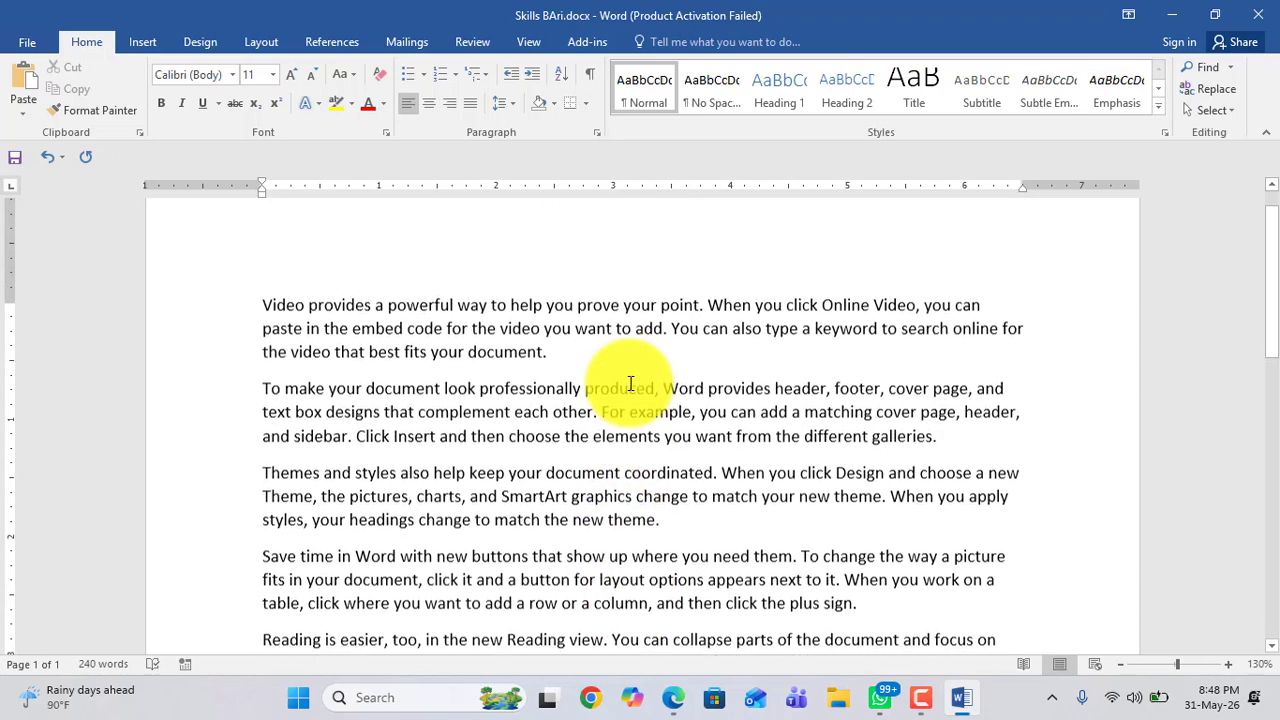
scroll(631, 384, "up", 1)
scroll(631, 384, "down", 3)
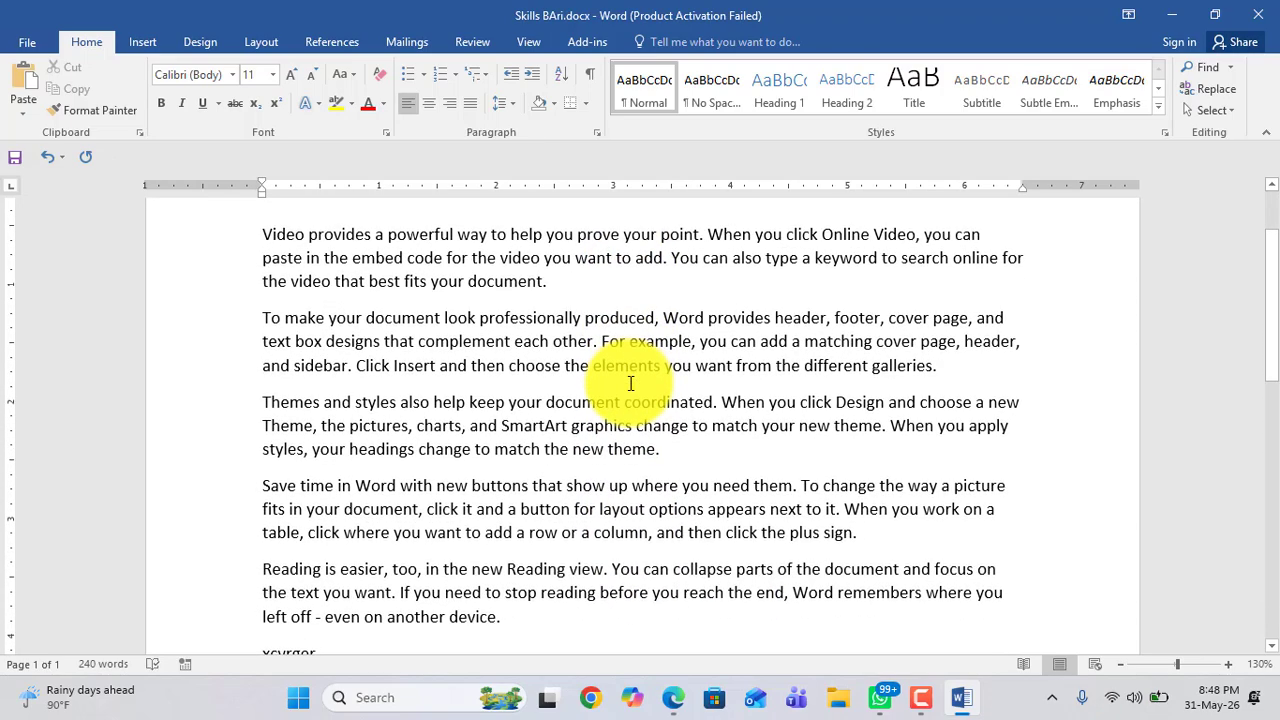
scroll(631, 384, "down", 3)
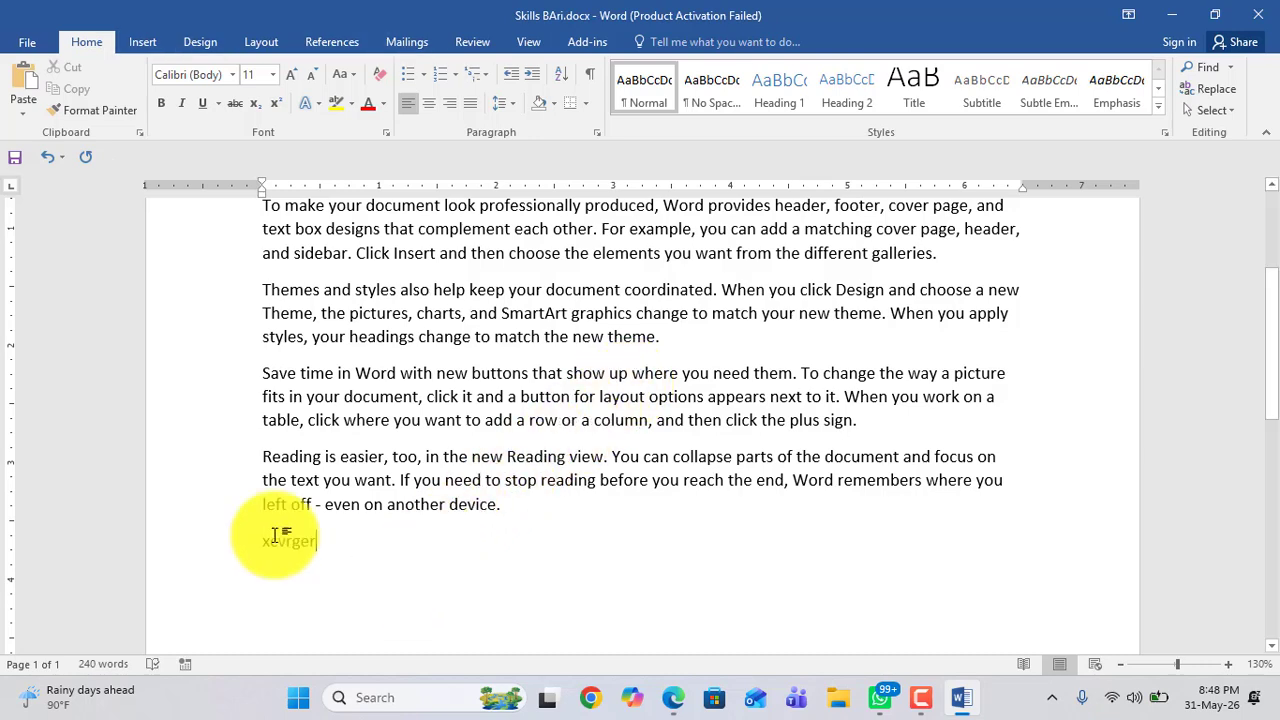
left_click_drag(275, 535, 238, 208)
key("Delete")
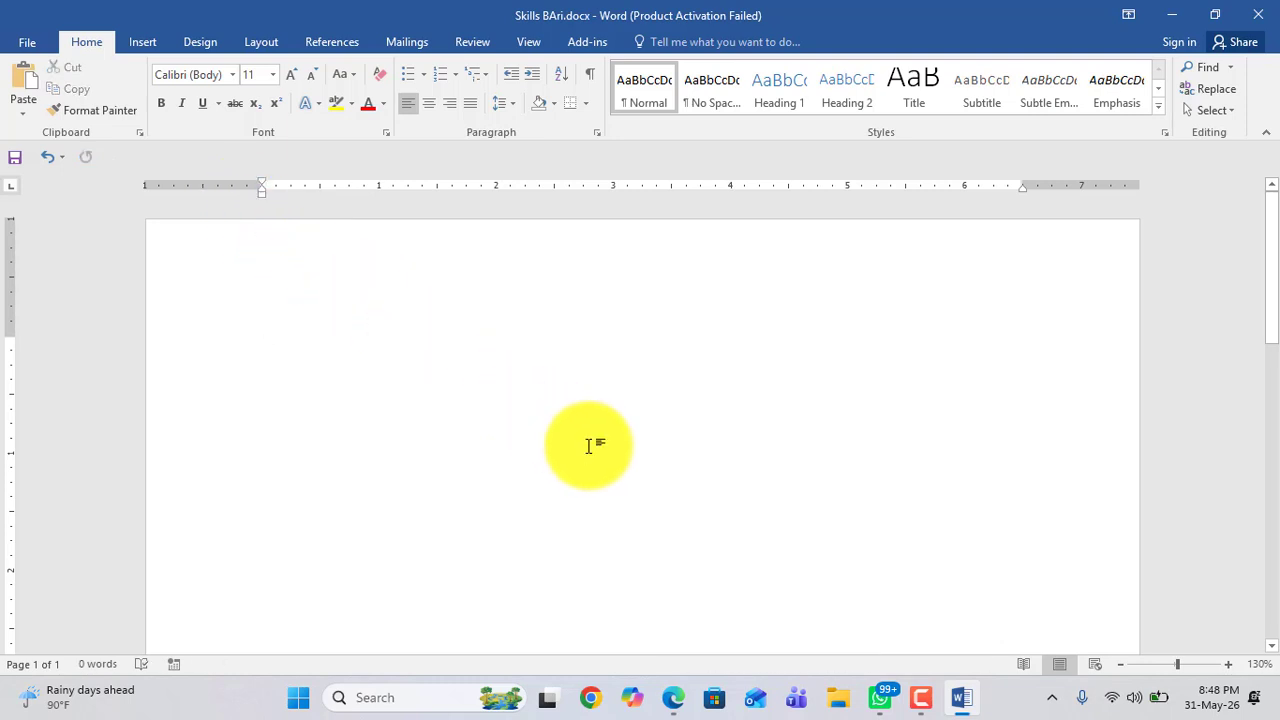
Step: Enter =rand() again to regenerate the sample paragraphs
type("=")
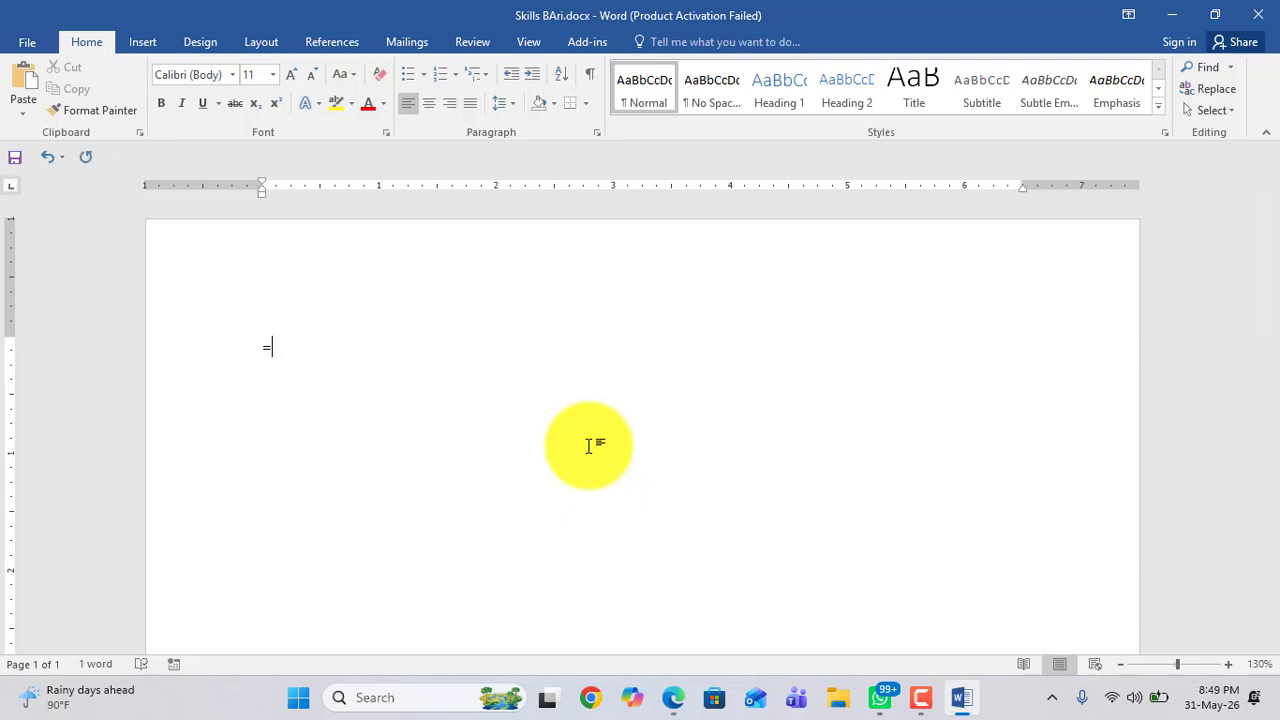
type("rand")
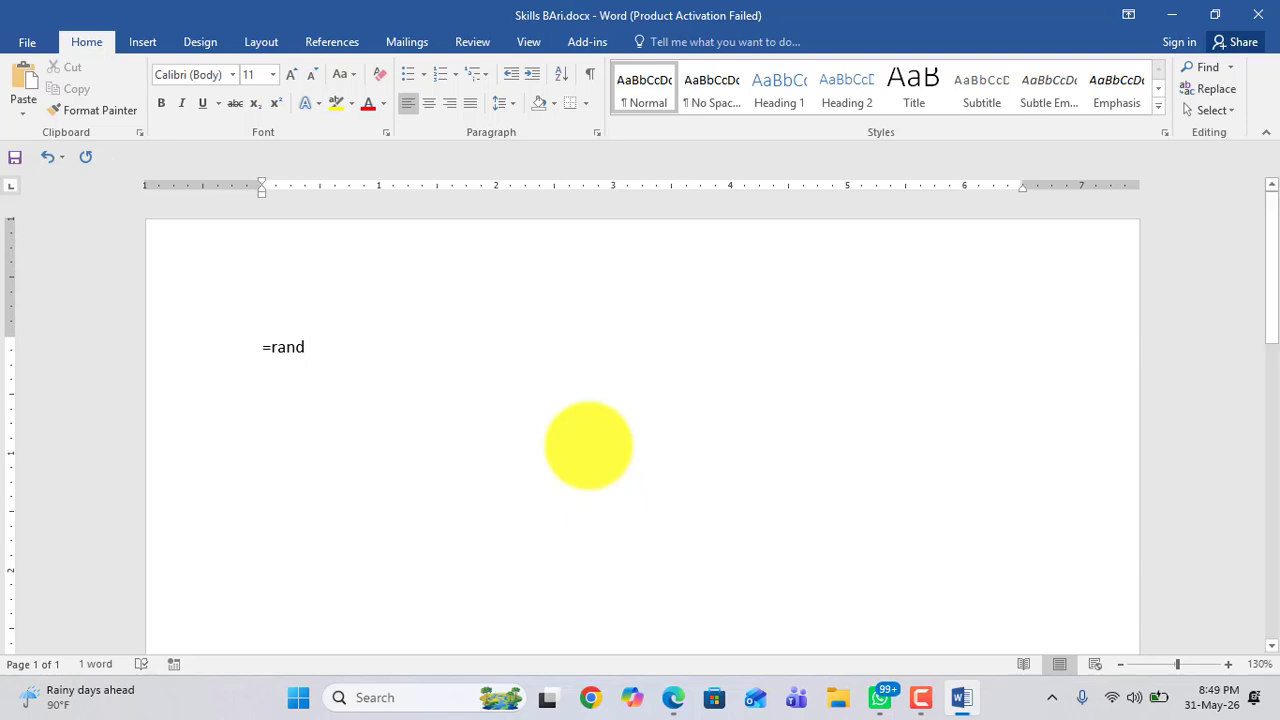
type("(")
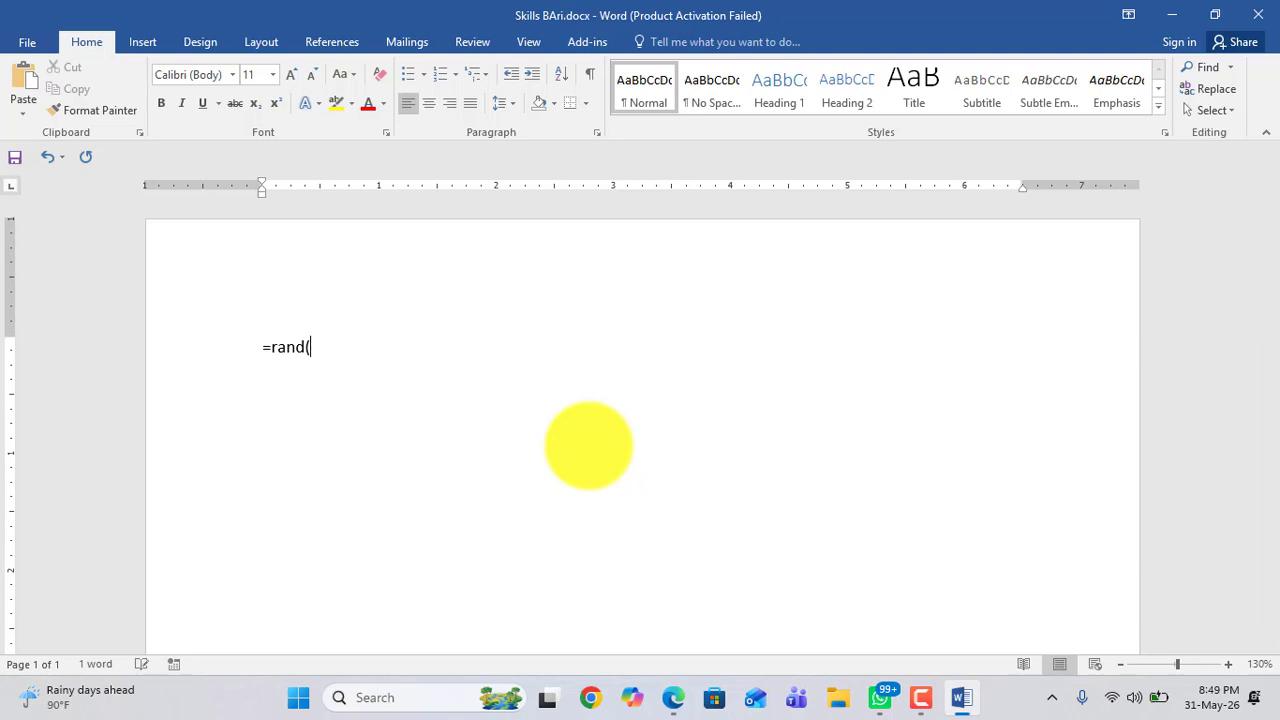
double_click(309, 346)
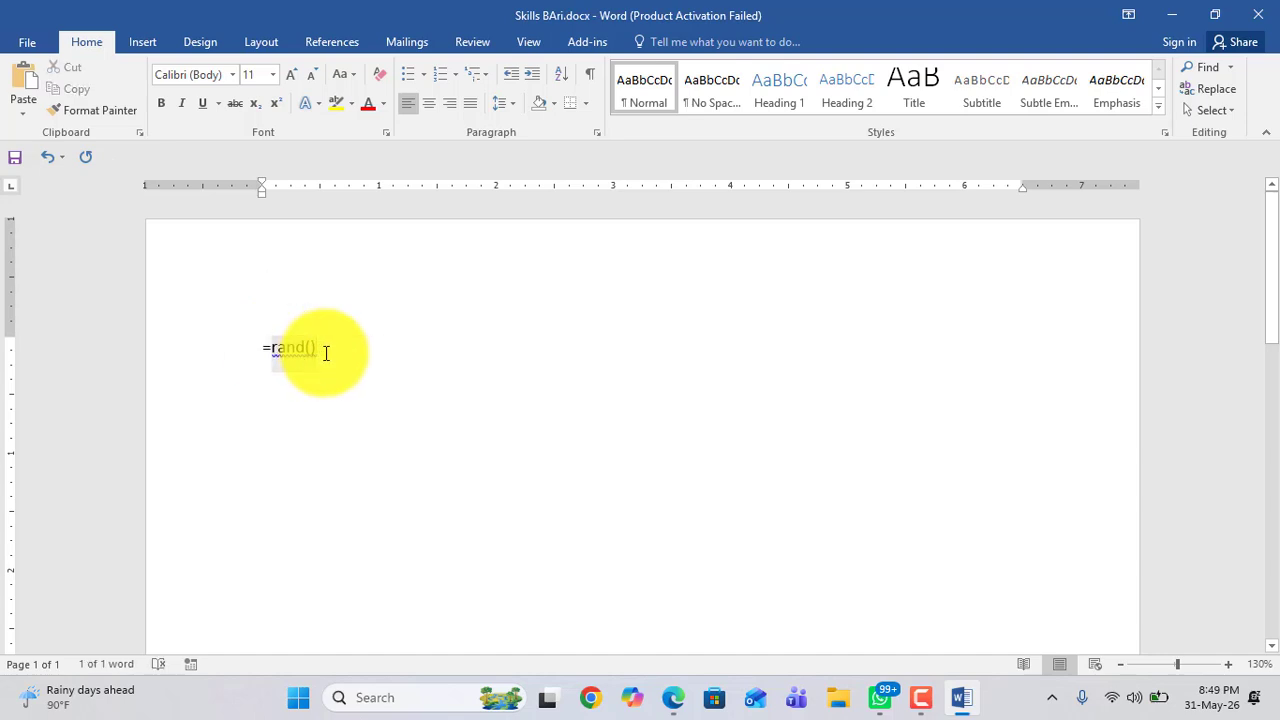
left_click(314, 349)
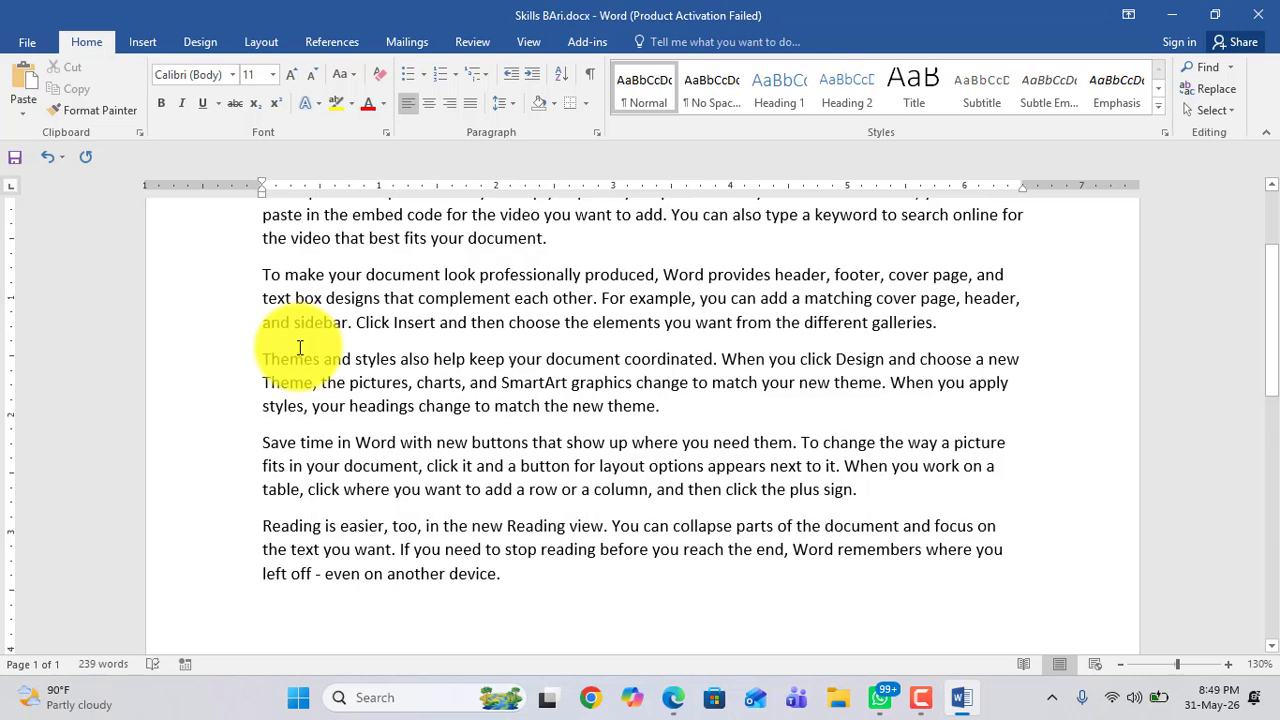
Step: Select the second paragraph of the sample text
scroll(400, 345, "up", 2)
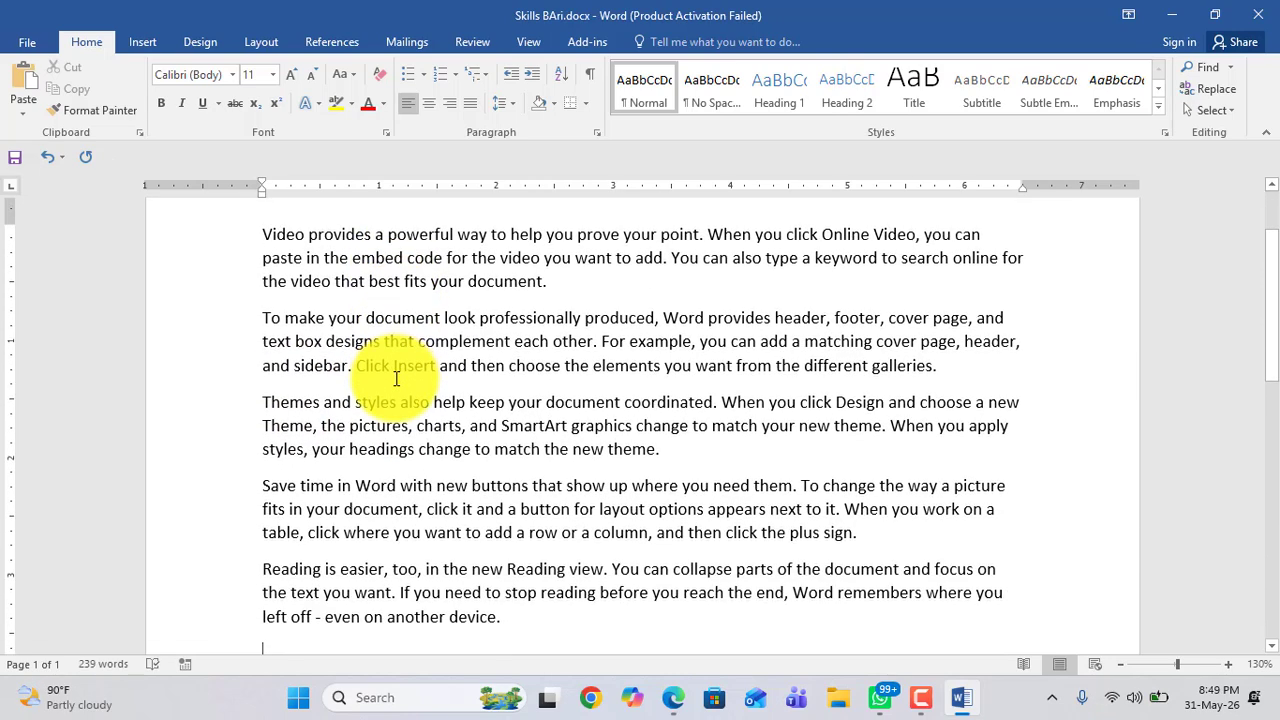
left_click_drag(263, 290, 553, 337)
left_click(290, 376)
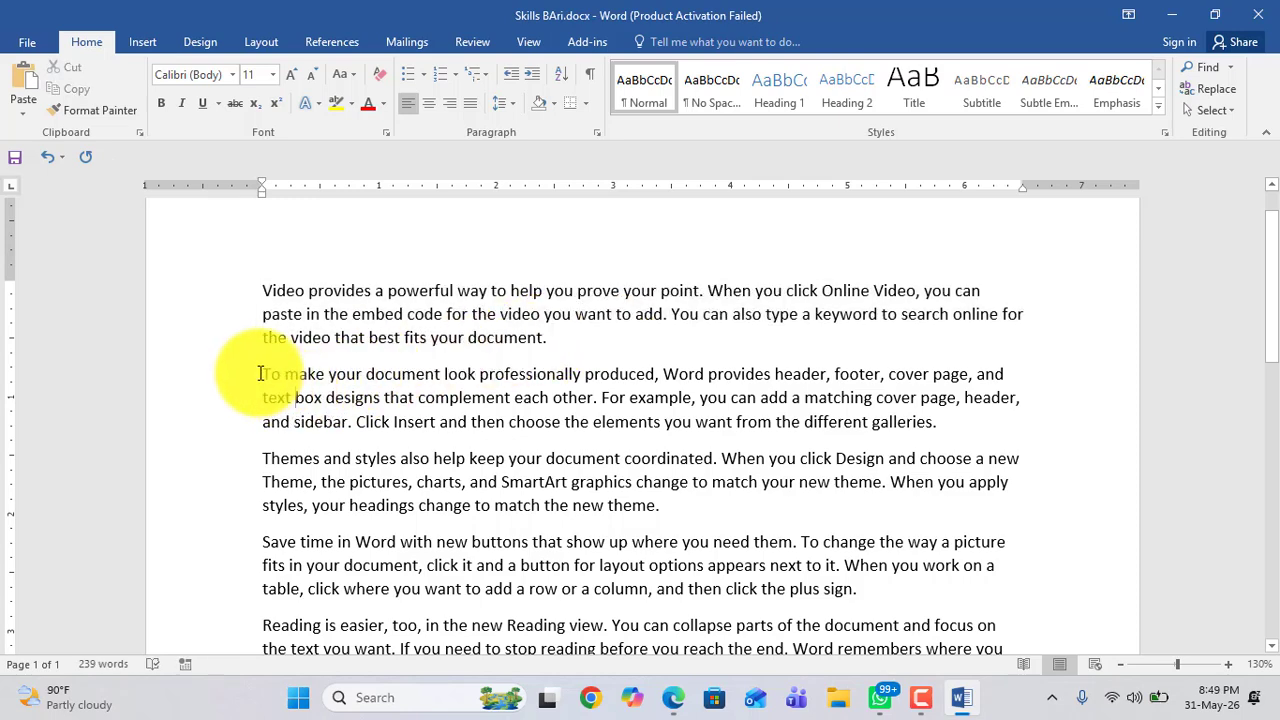
left_click_drag(263, 374, 951, 423)
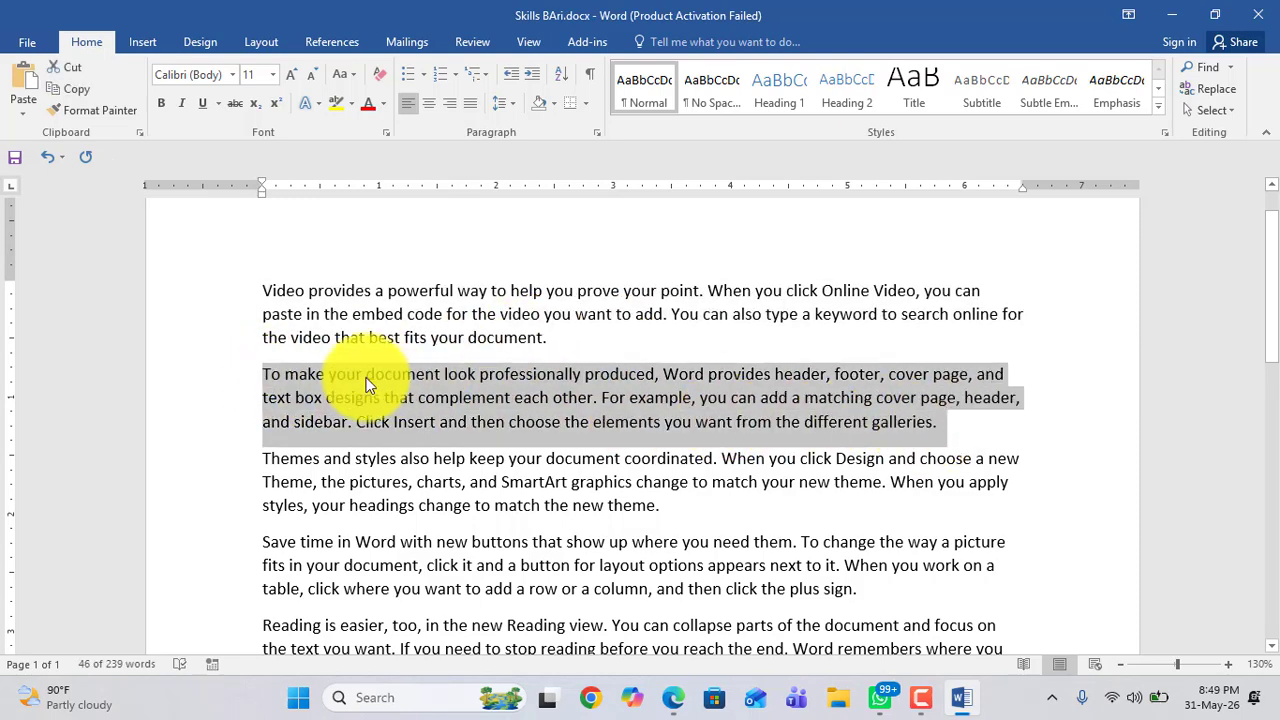
Step: Practise selecting parts of the first paragraph by dragging across them
scroll(367, 378, "down", 1)
scroll(288, 277, "up", 1)
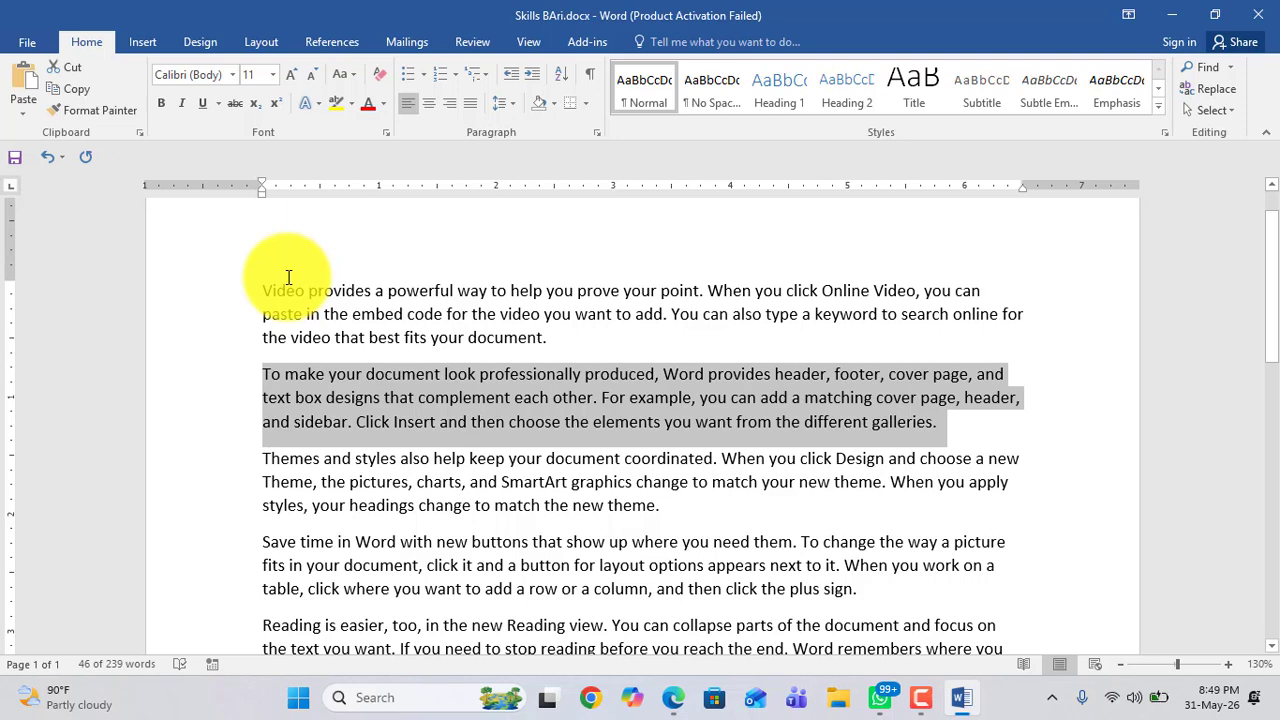
left_click(552, 341)
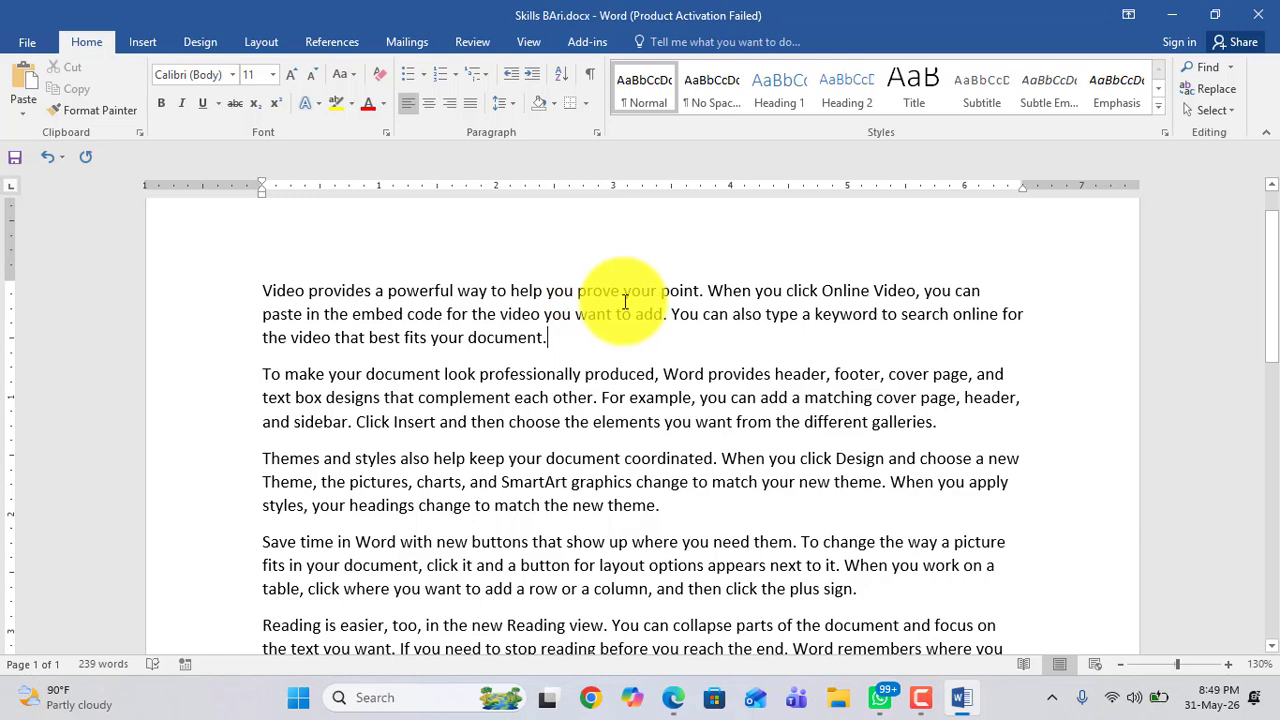
left_click_drag(262, 290, 396, 352)
left_click(385, 405)
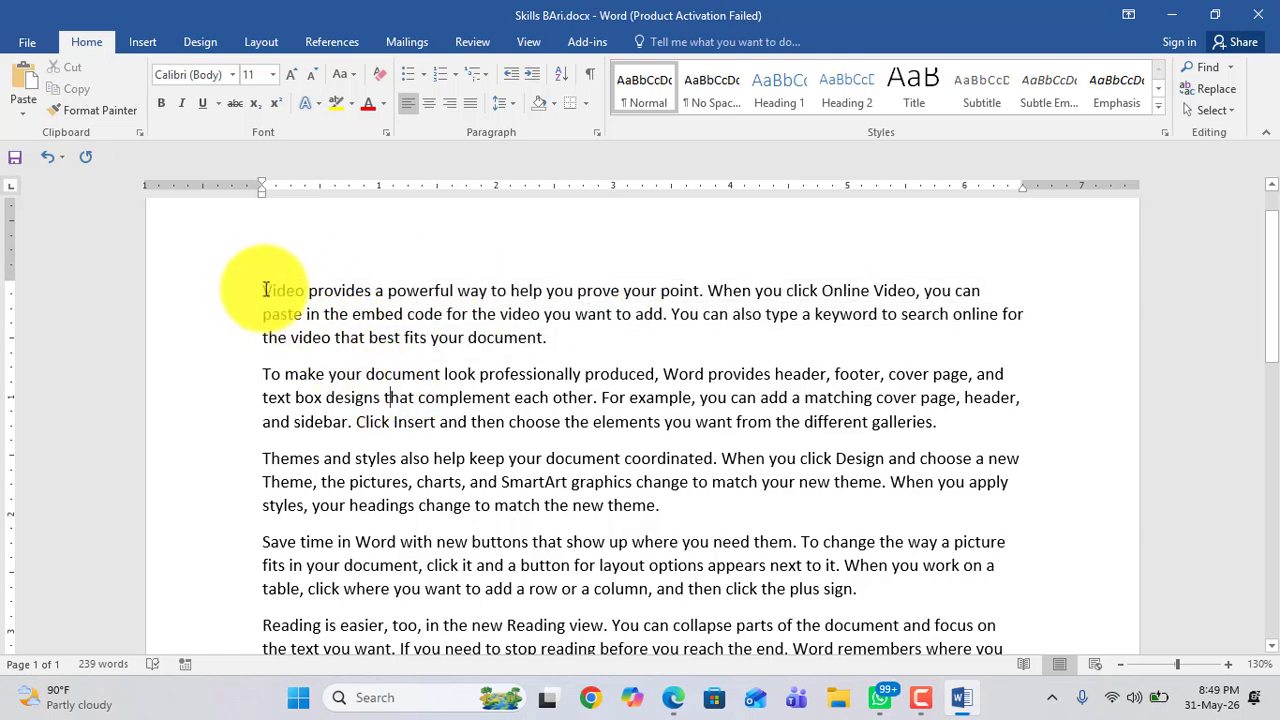
left_click_drag(263, 290, 371, 337)
left_click(368, 340)
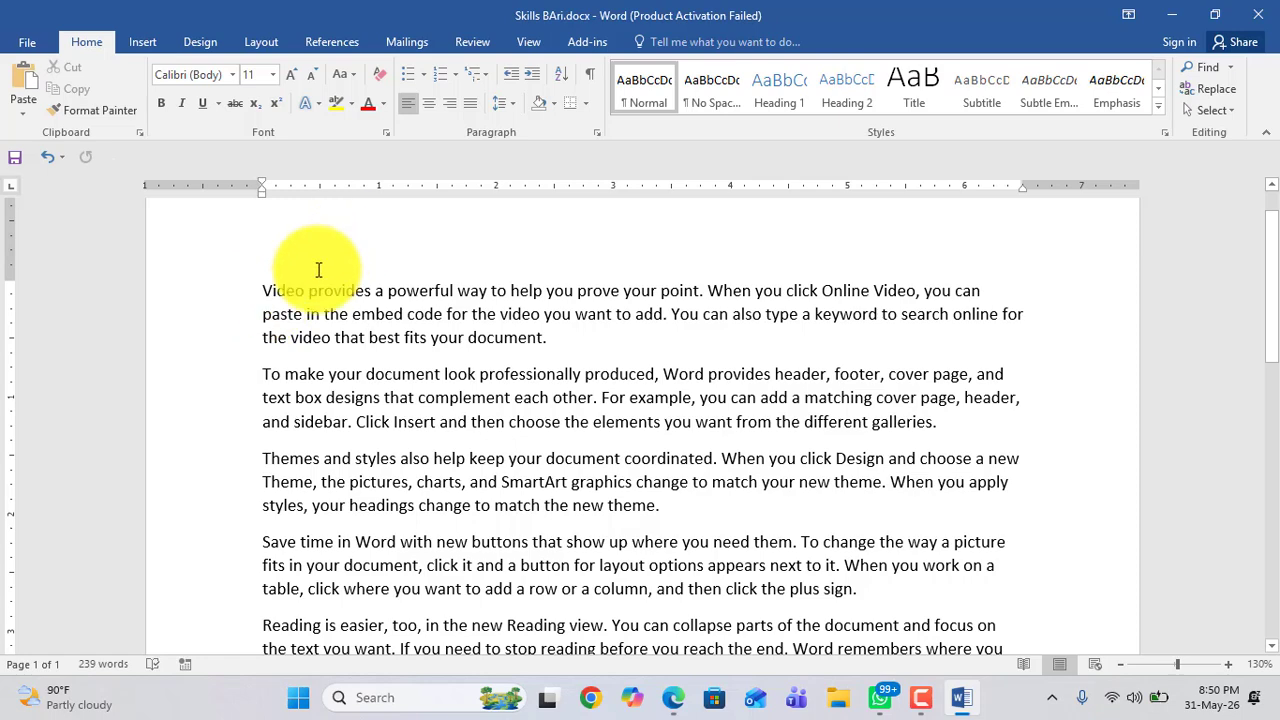
Step: Delete all the document's text and undo the deletion
key("ctrl+a")
key("Delete")
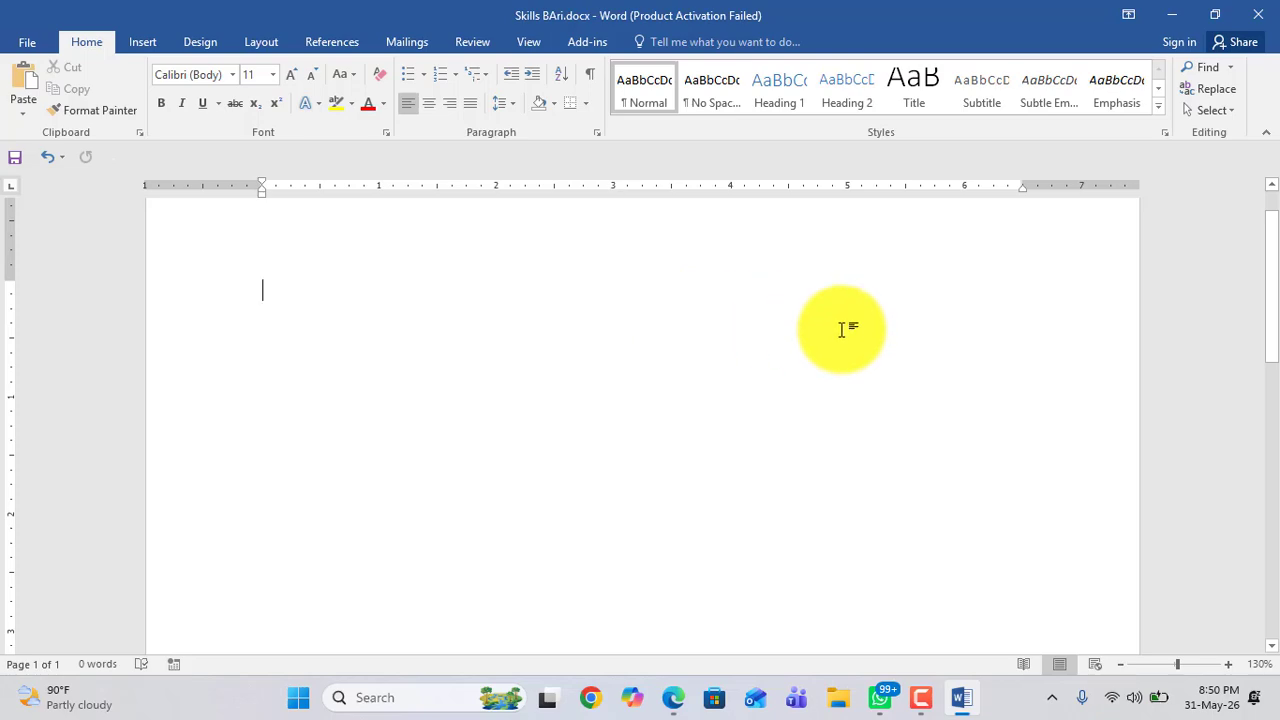
key("ctrl+z")
left_click(573, 336)
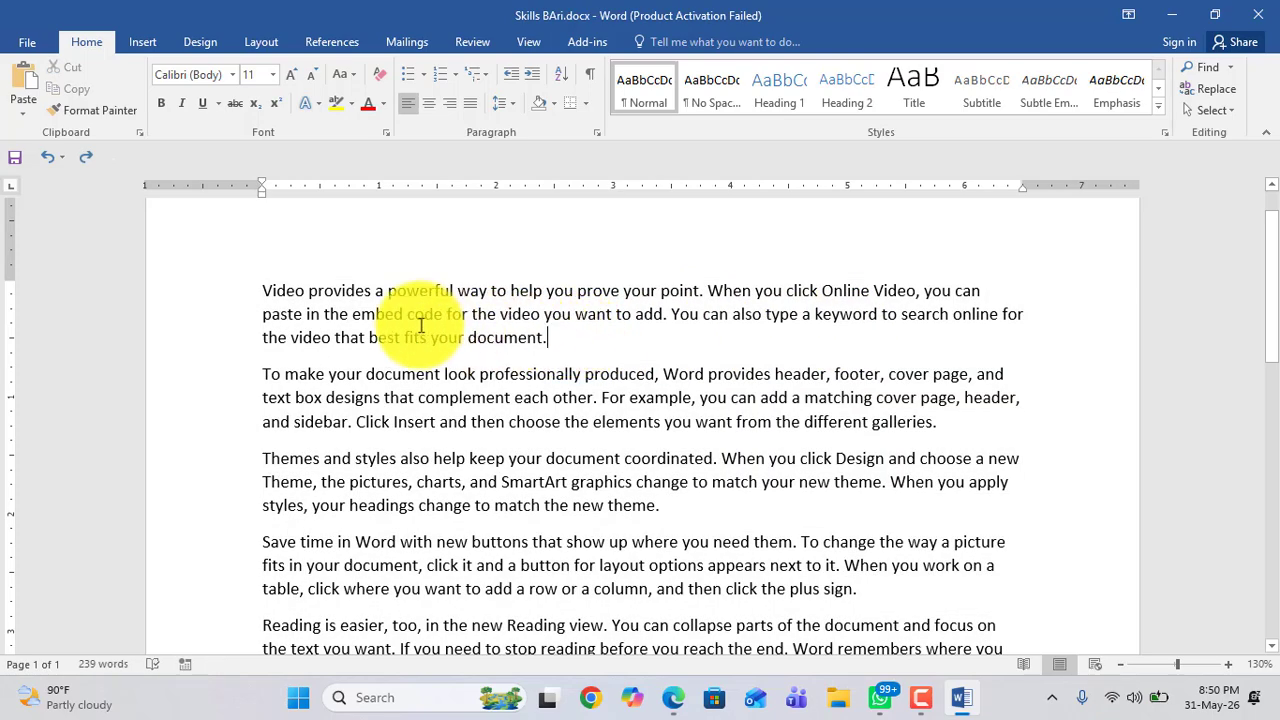
Step: Select the first paragraph, then the opening phrase of the second paragraph
scroll(386, 323, "down", 2)
scroll(300, 335, "up", 3)
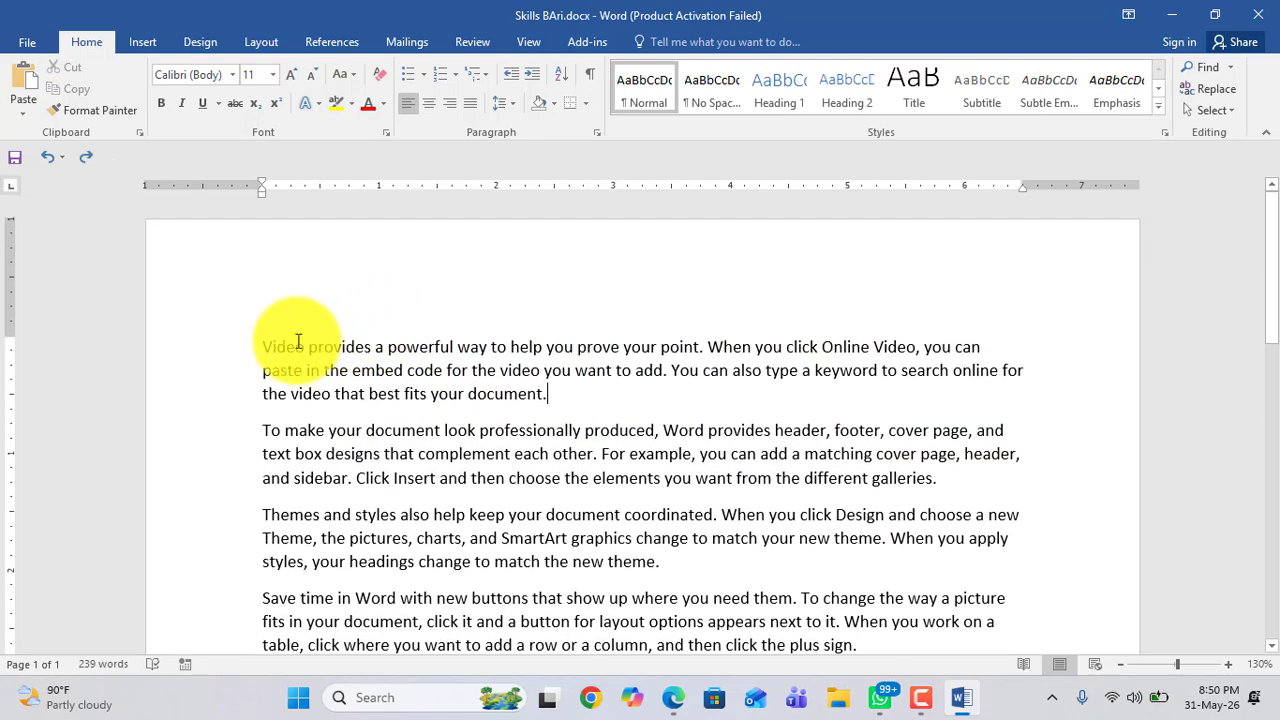
left_click_drag(260, 348, 540, 402)
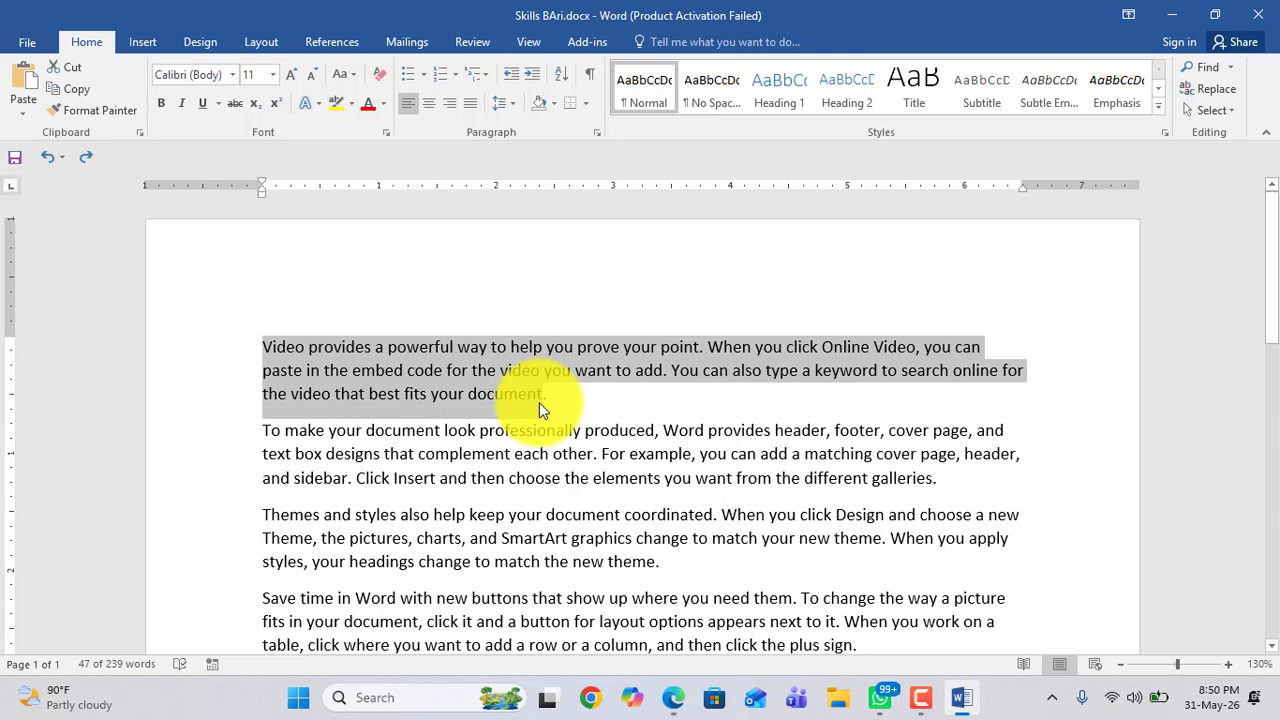
left_click(294, 440)
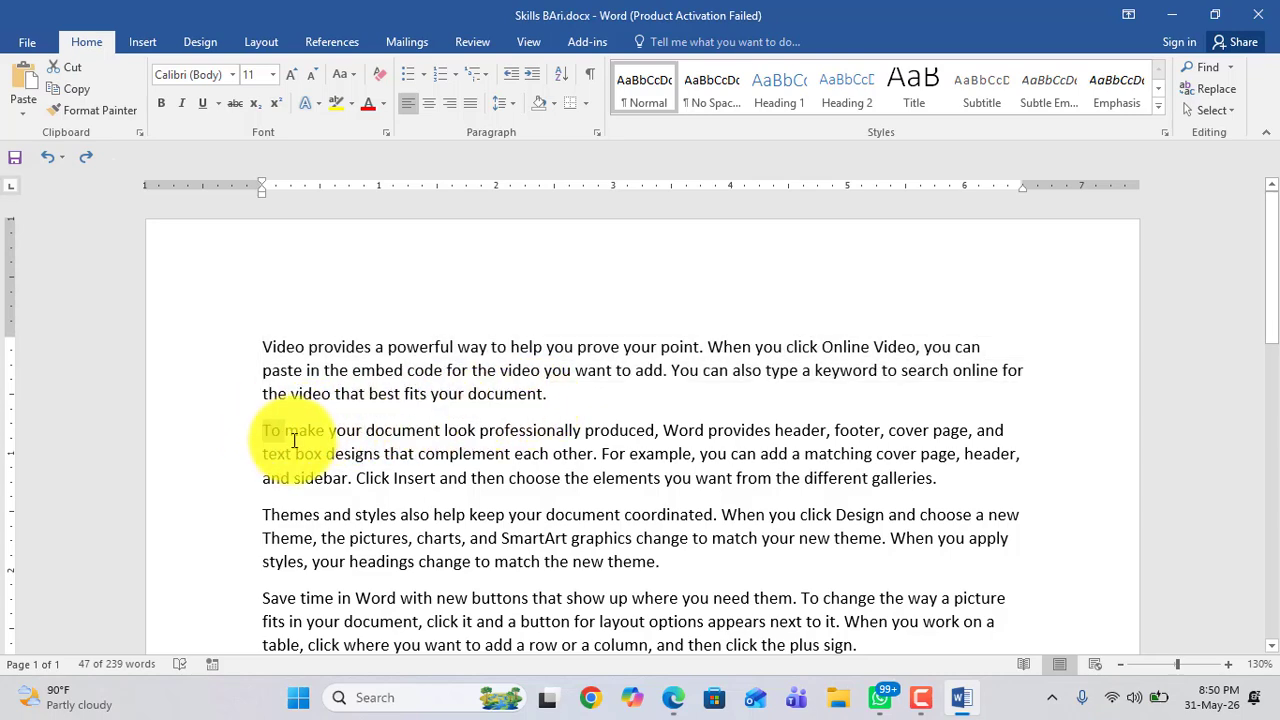
left_click_drag(294, 440, 659, 437)
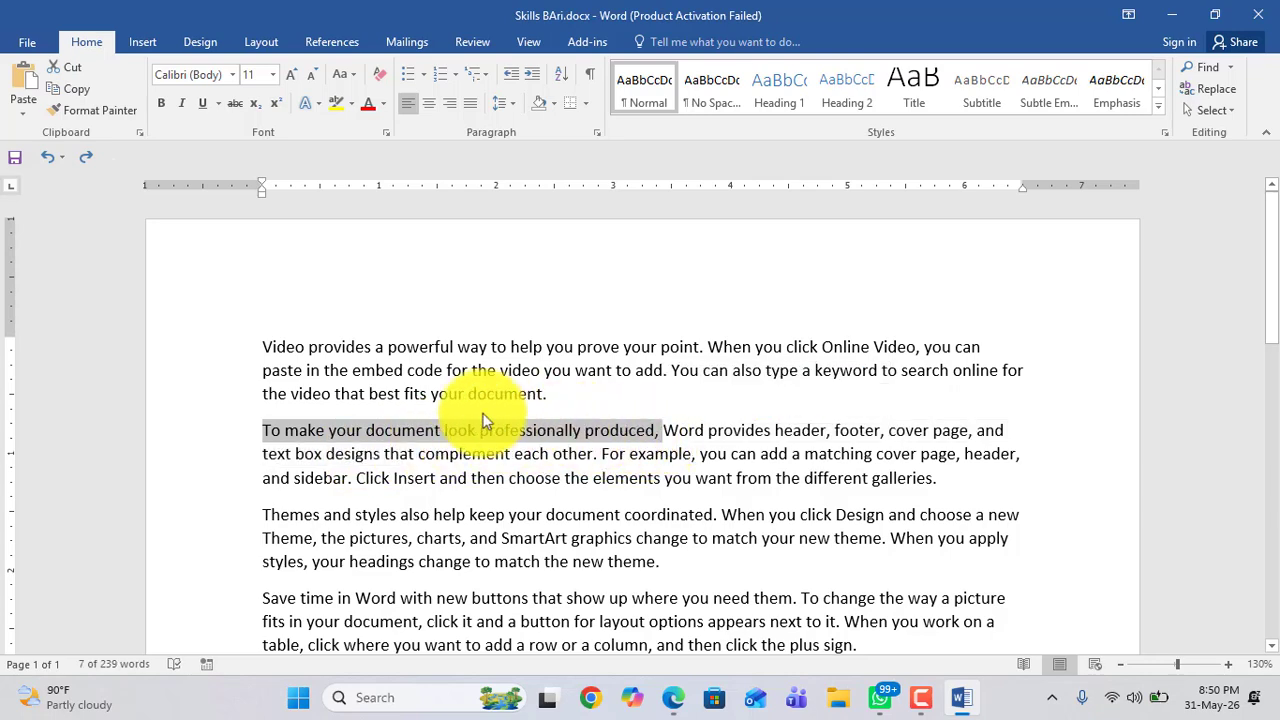
scroll(391, 403, "down", 3)
scroll(391, 403, "up", 3)
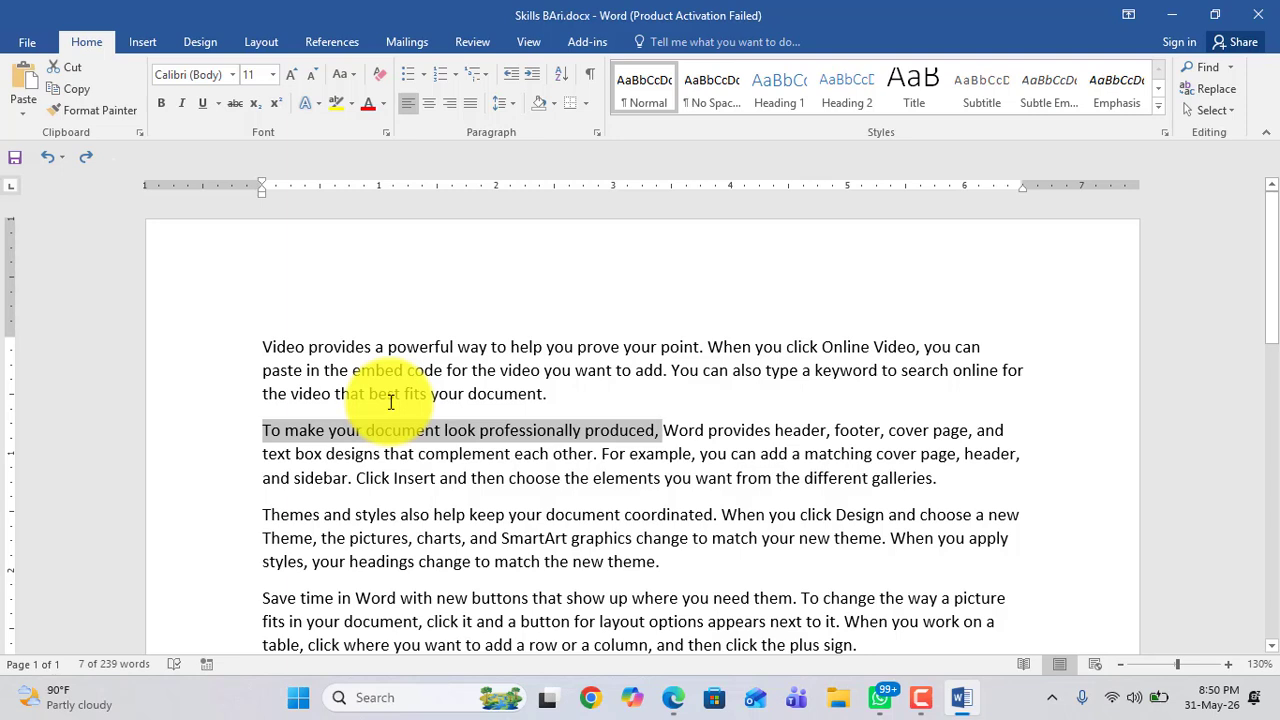
left_click(391, 403)
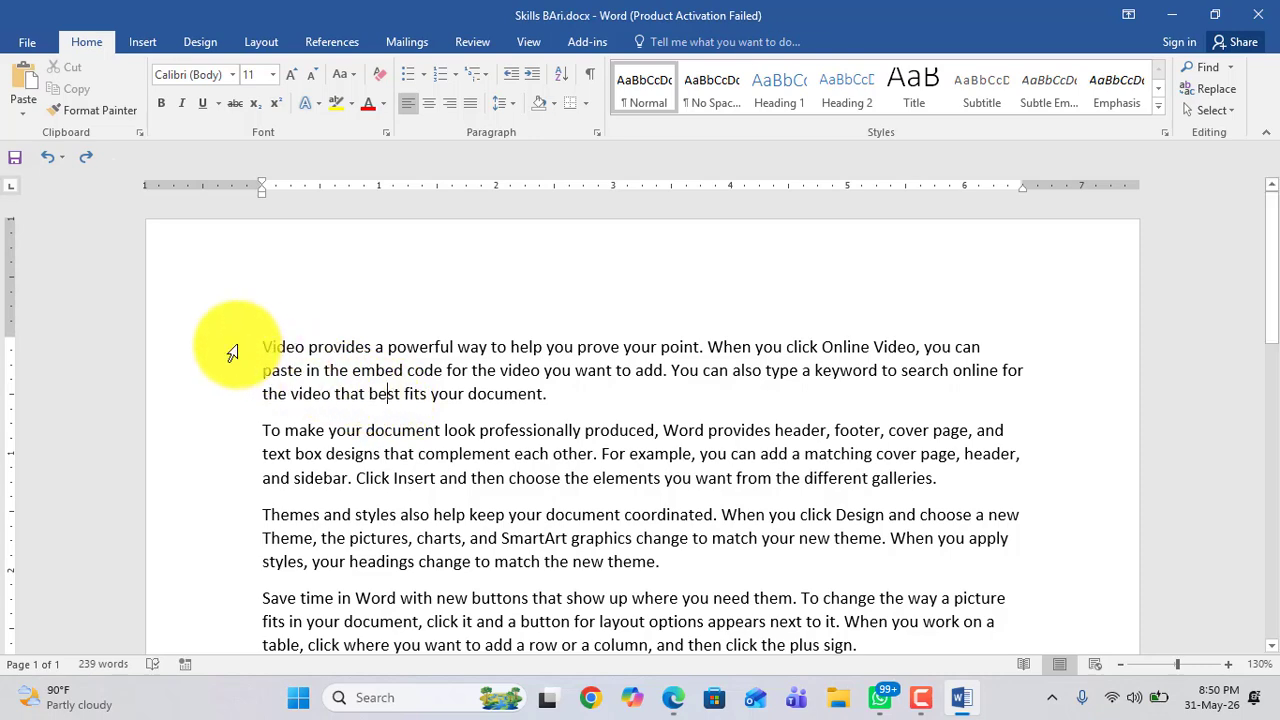
Step: Select the first three paragraphs of the sample text together
scroll(232, 353, "down", 1)
left_click_drag(263, 290, 601, 577)
left_click(398, 462)
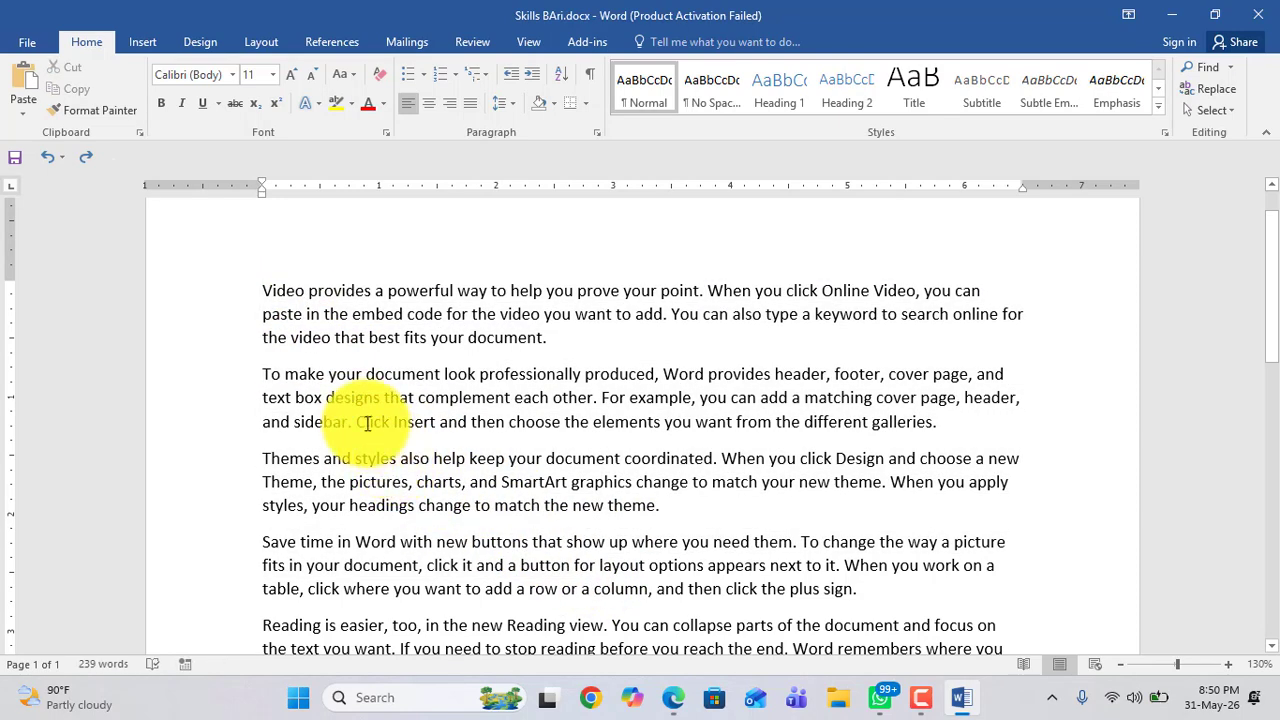
left_click_drag(263, 290, 673, 505)
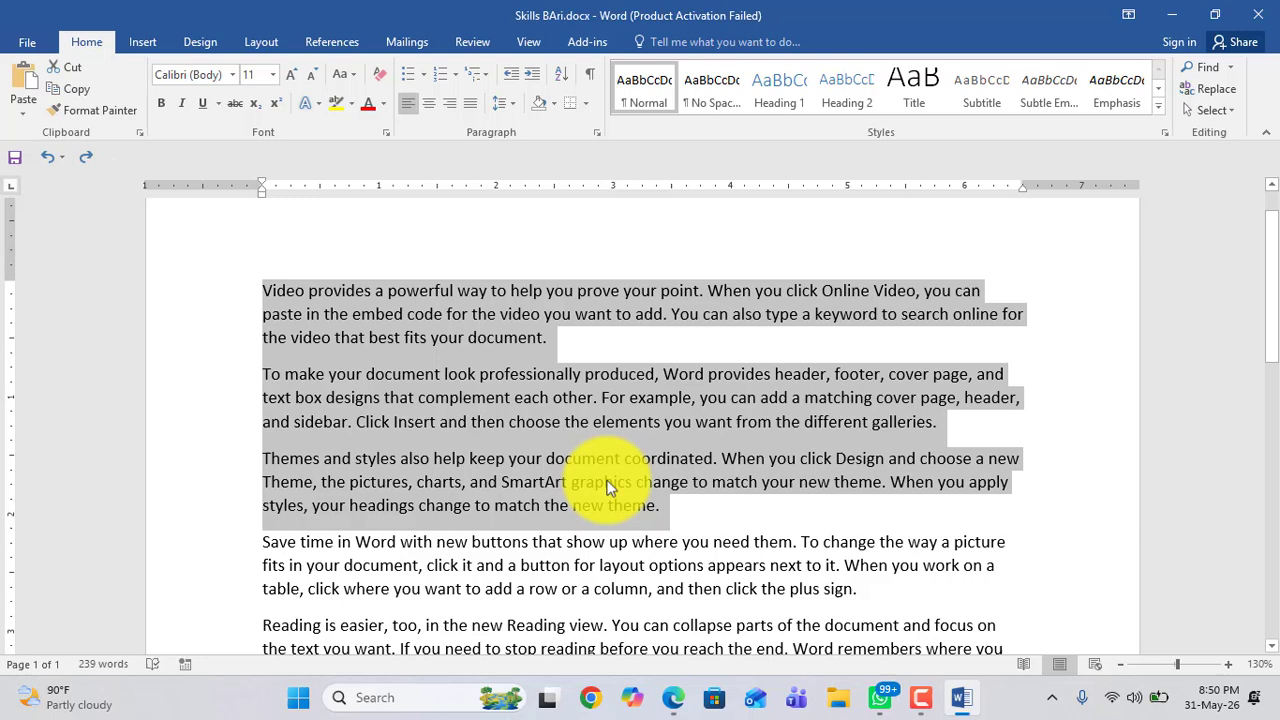
scroll(341, 381, "up", 2)
left_click(341, 381)
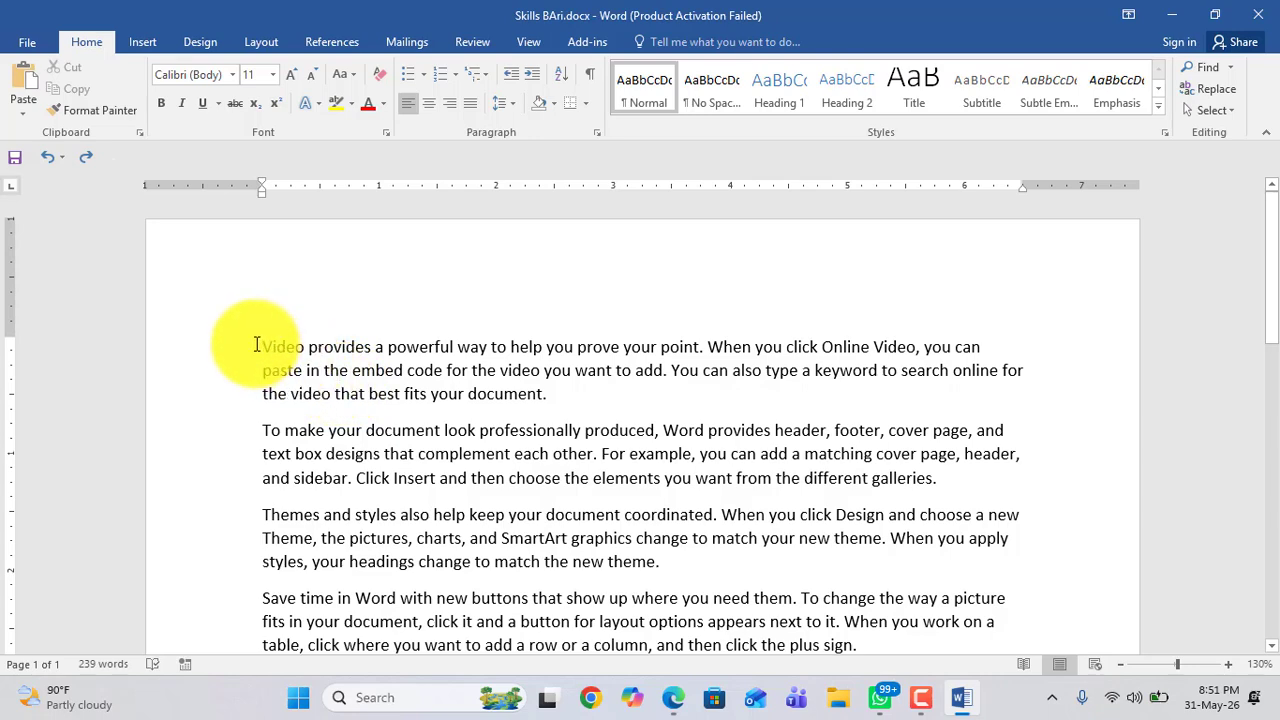
Step: Colour the first paragraph's text red
left_click_drag(262, 347, 557, 403)
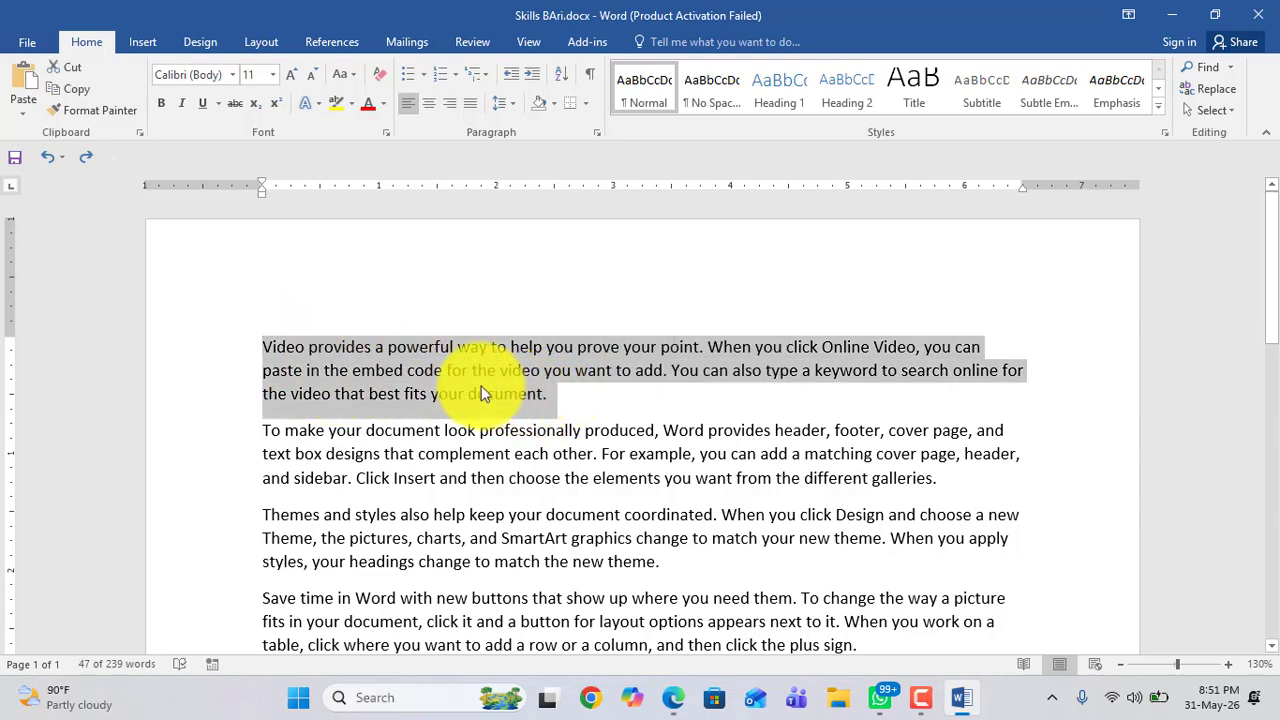
left_click(283, 354)
left_click_drag(260, 346, 551, 398)
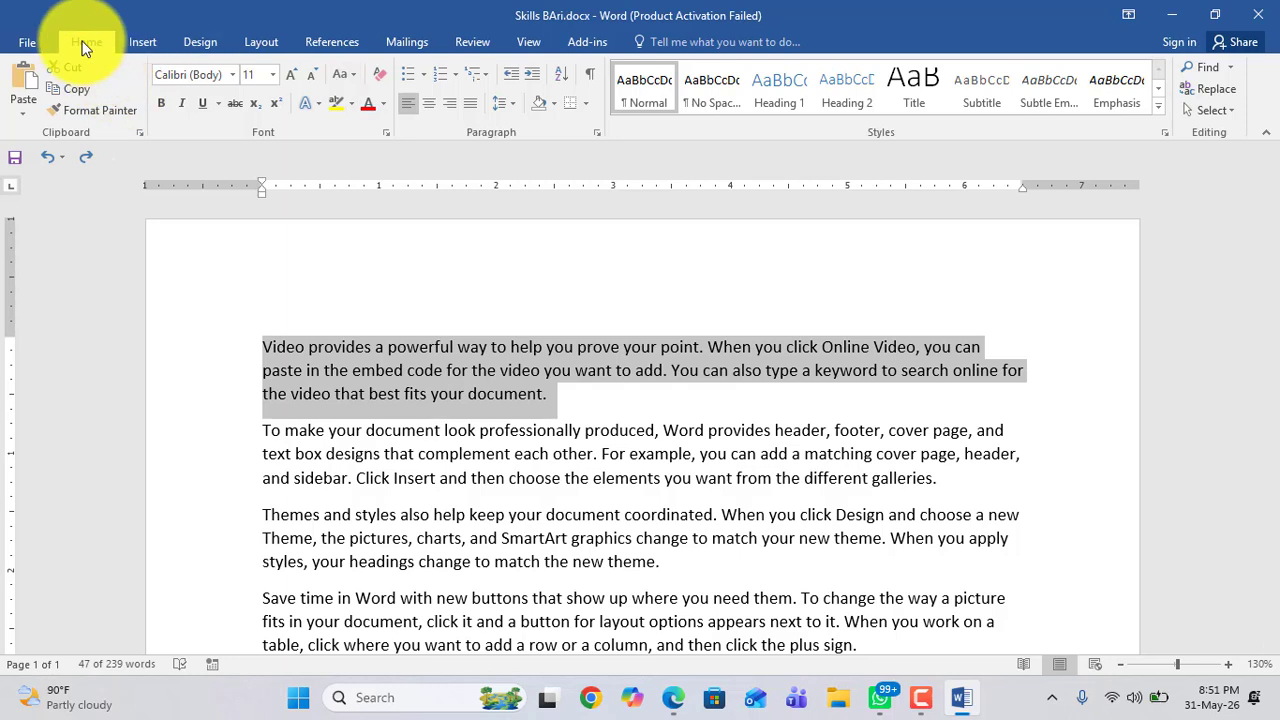
left_click(366, 108)
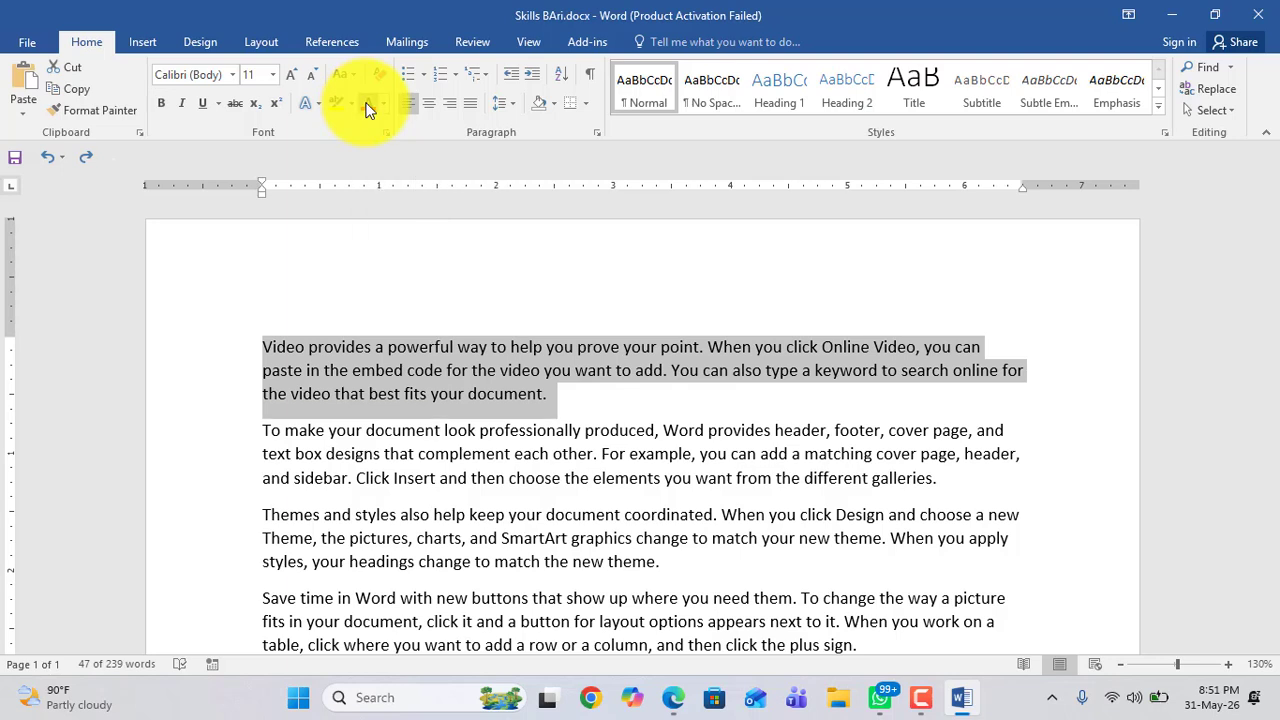
left_click(431, 358)
Step: Colour the third paragraph's text red
scroll(431, 358, "down", 1)
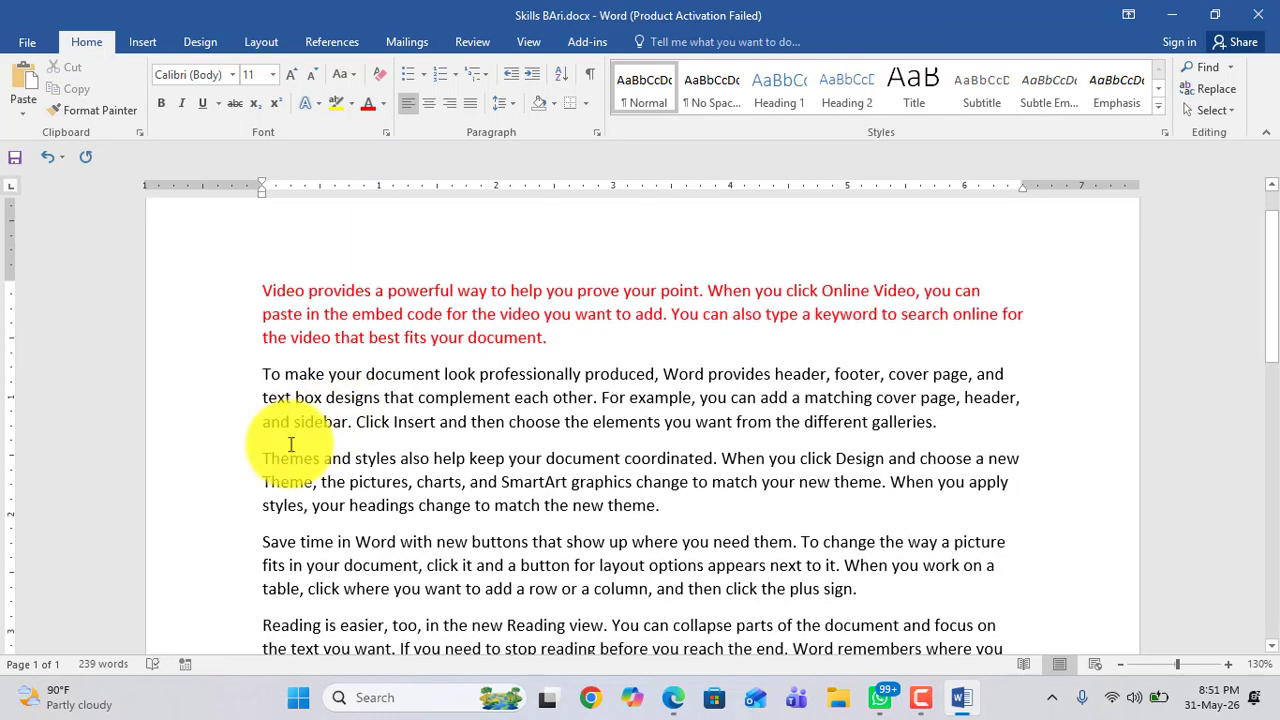
left_click_drag(263, 460, 666, 510)
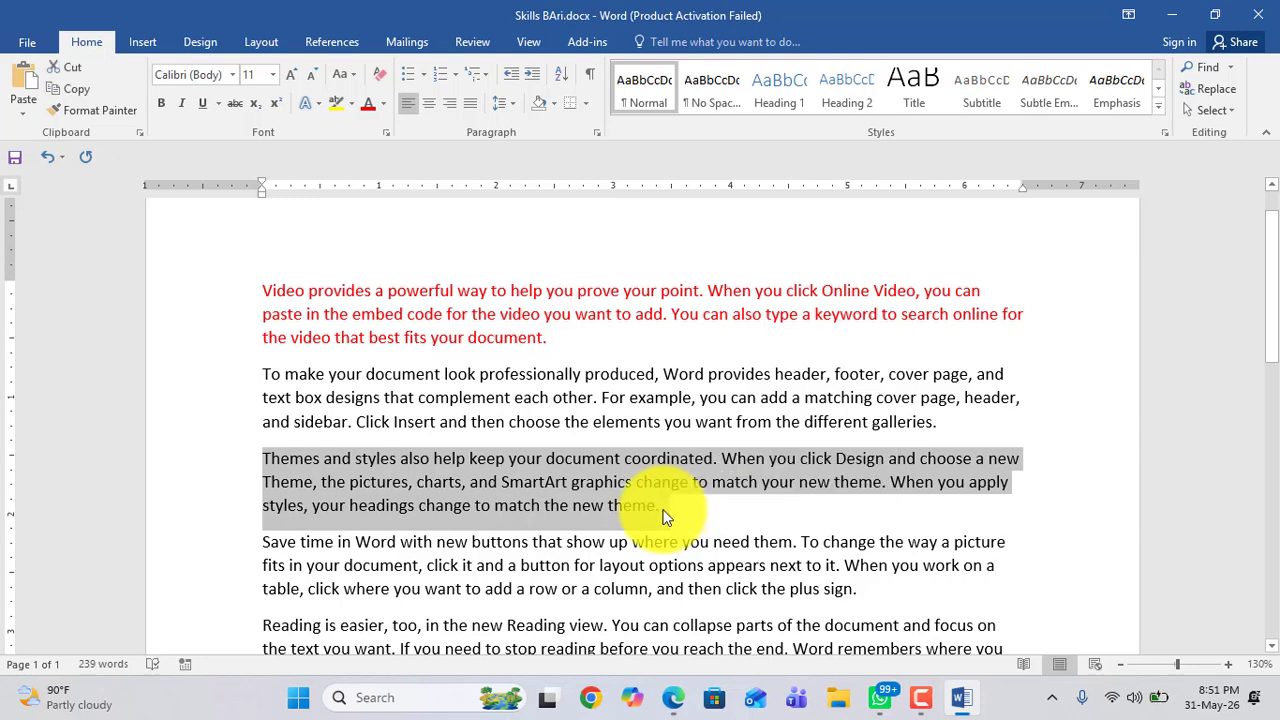
left_click(284, 465)
left_click_drag(663, 507, 283, 461)
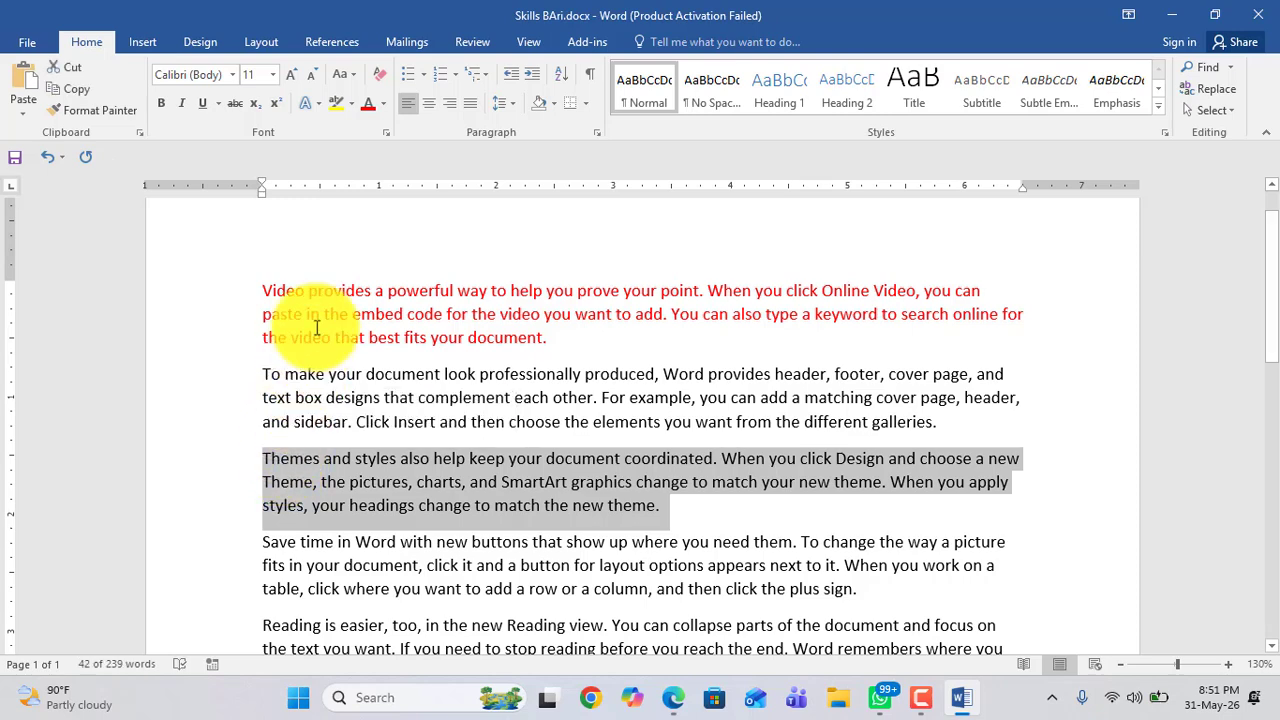
left_click(368, 103)
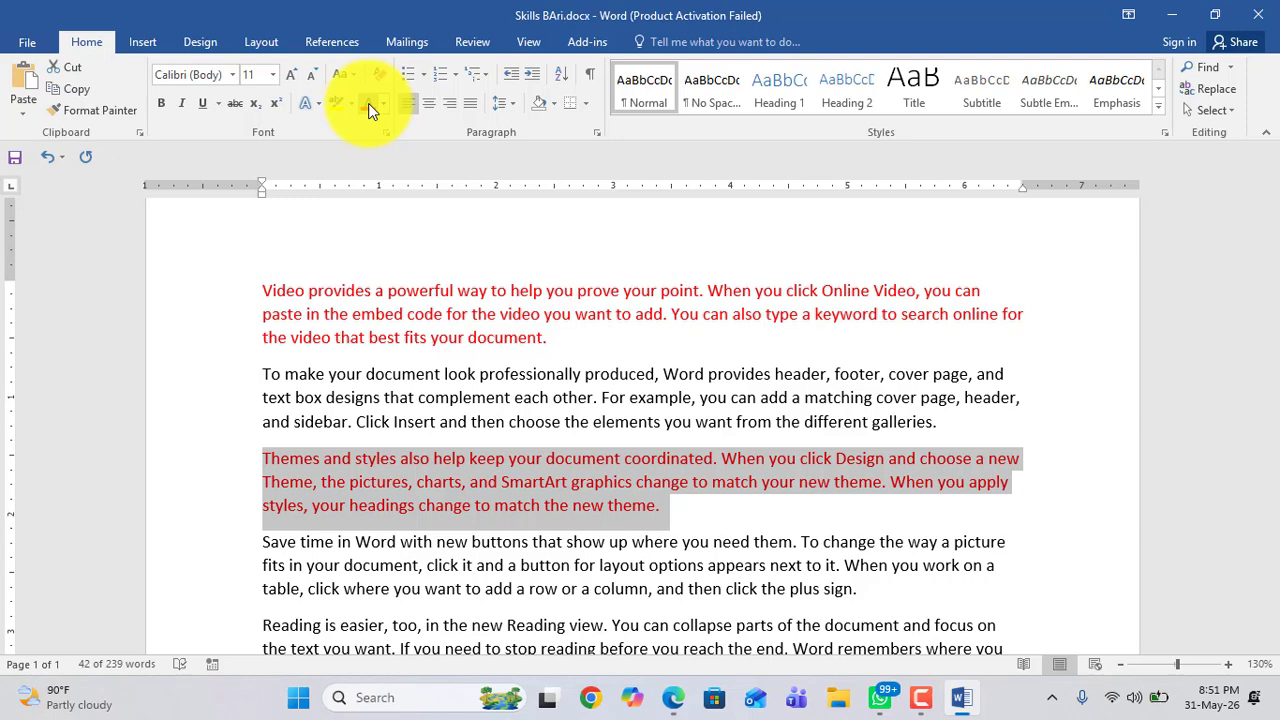
left_click(445, 538)
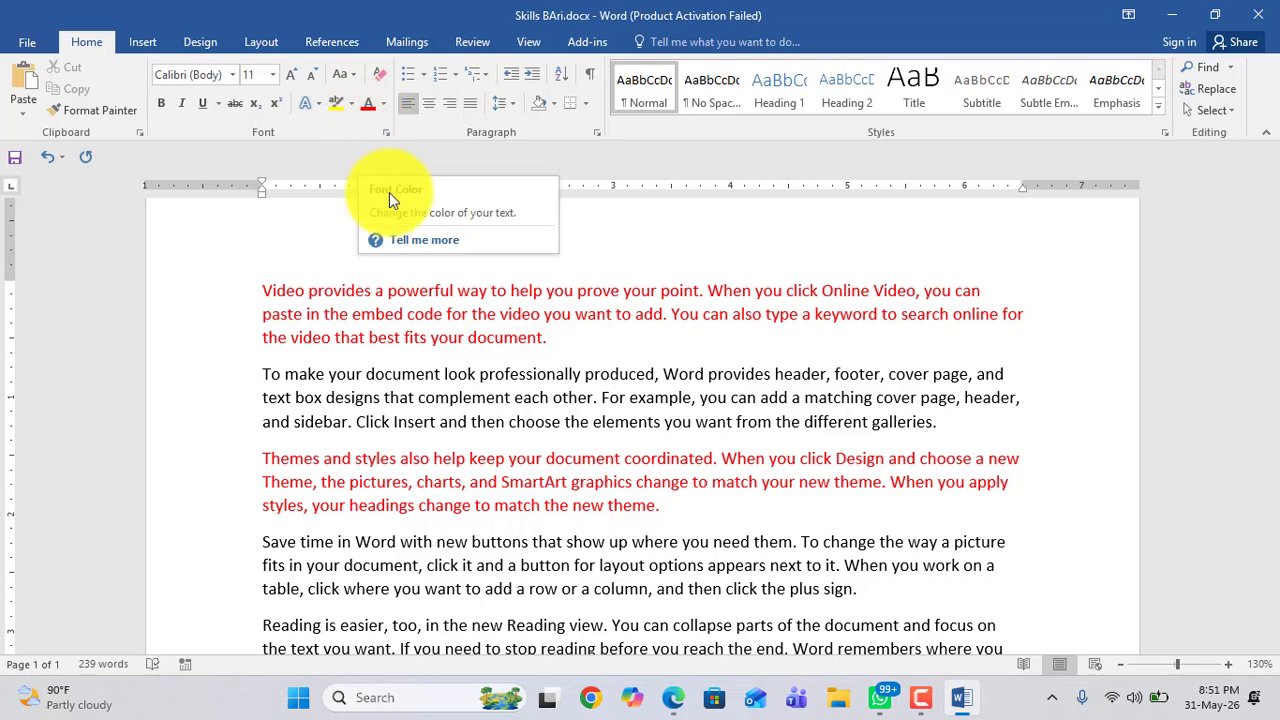
Step: Colour the fourth paragraph's text red
scroll(387, 195, "down", 3)
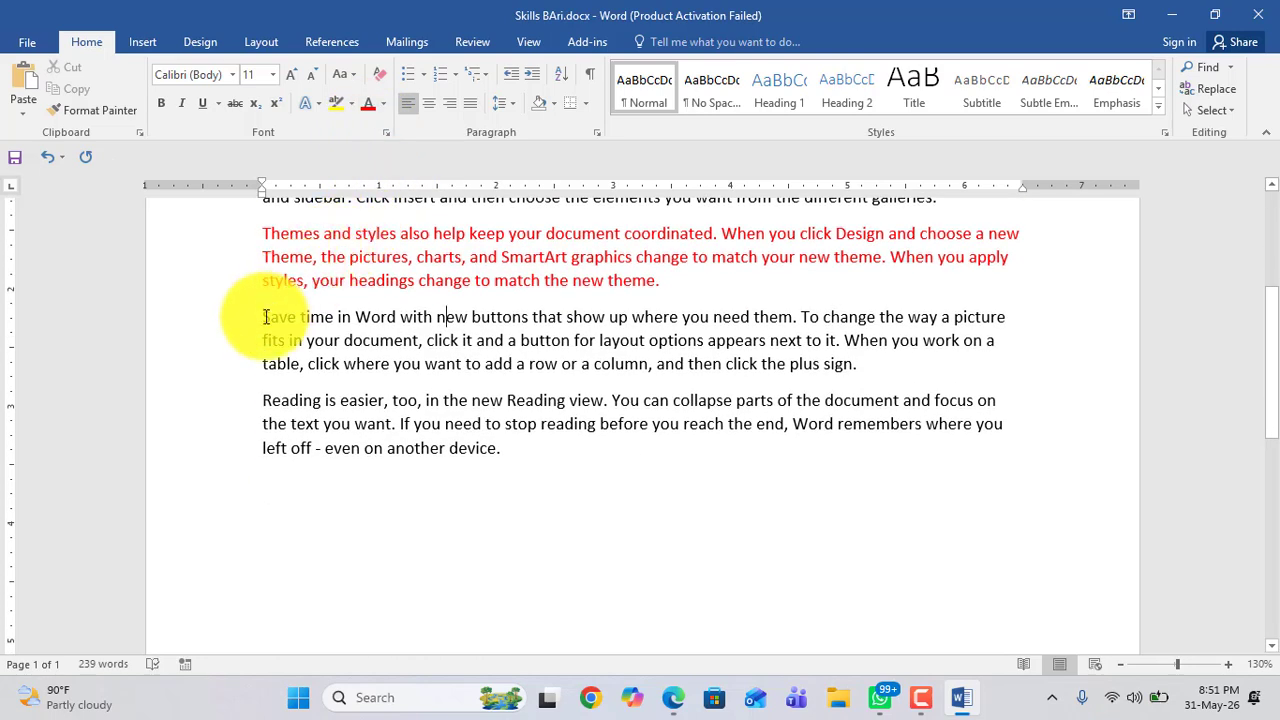
left_click_drag(265, 317, 870, 368)
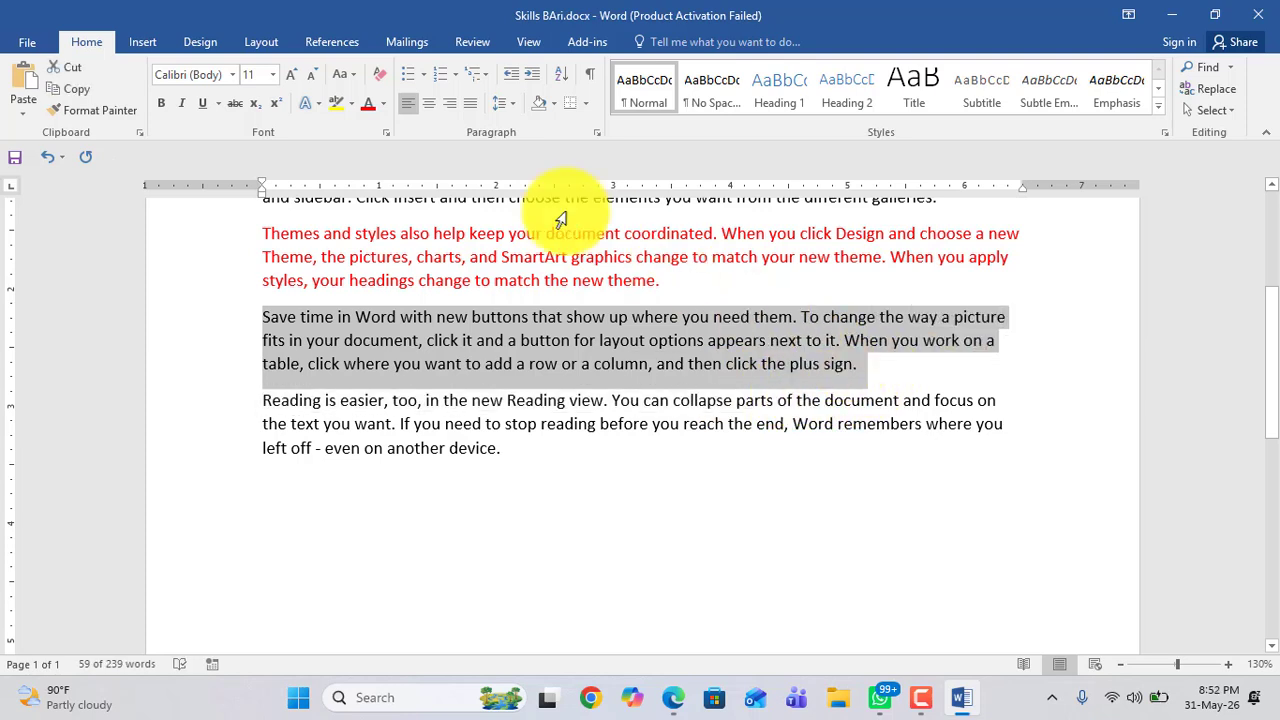
left_click(366, 110)
left_click_drag(266, 320, 925, 370)
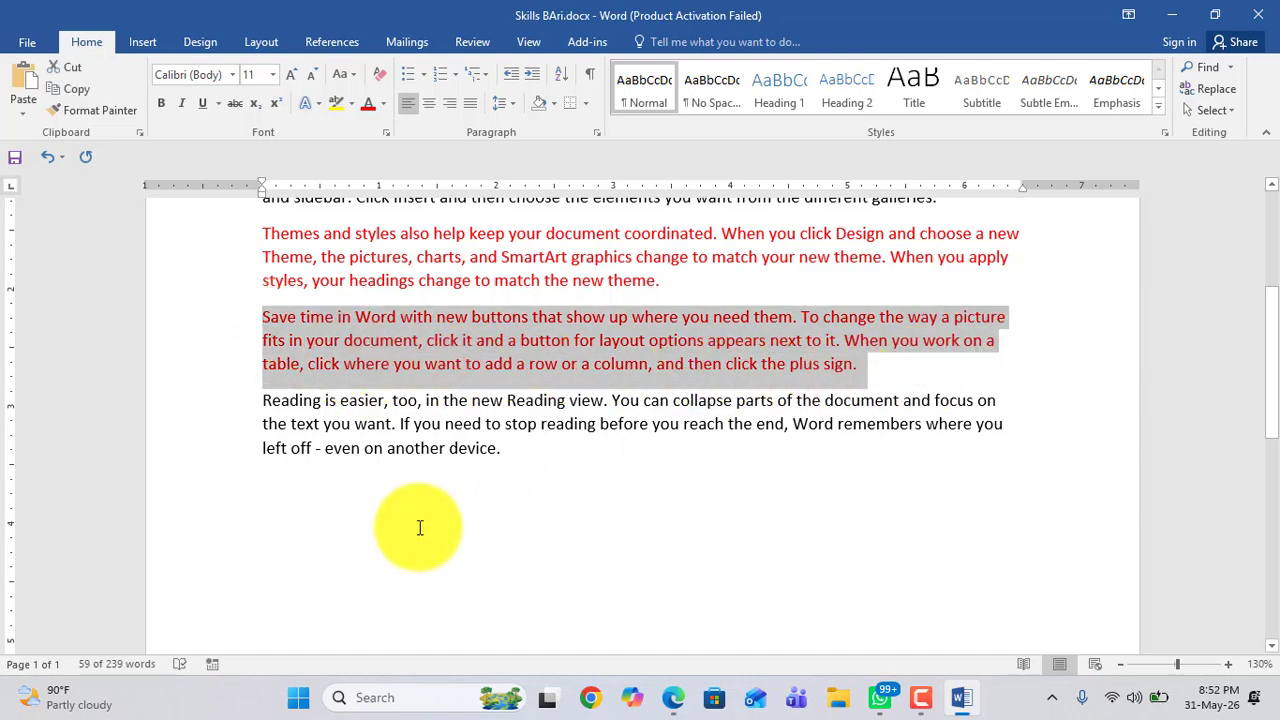
Step: Change the first paragraph's font colour to green
scroll(420, 525, "up", 4)
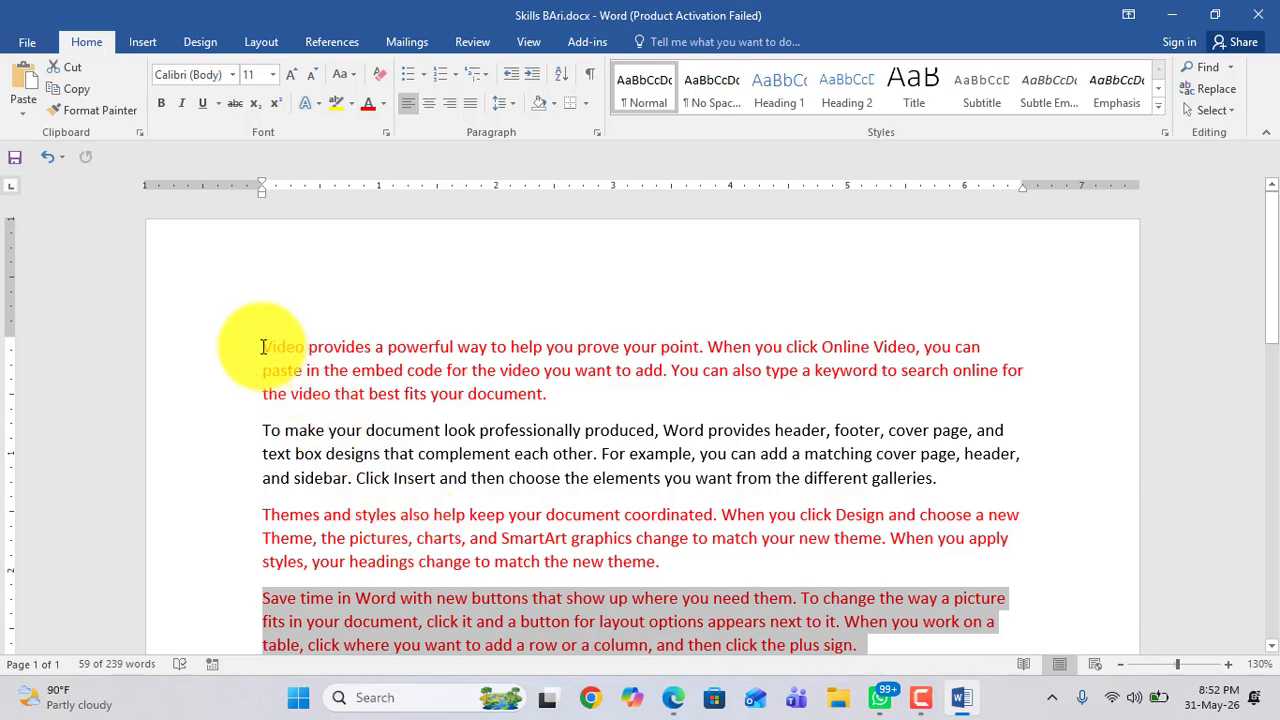
left_click_drag(263, 345, 463, 398)
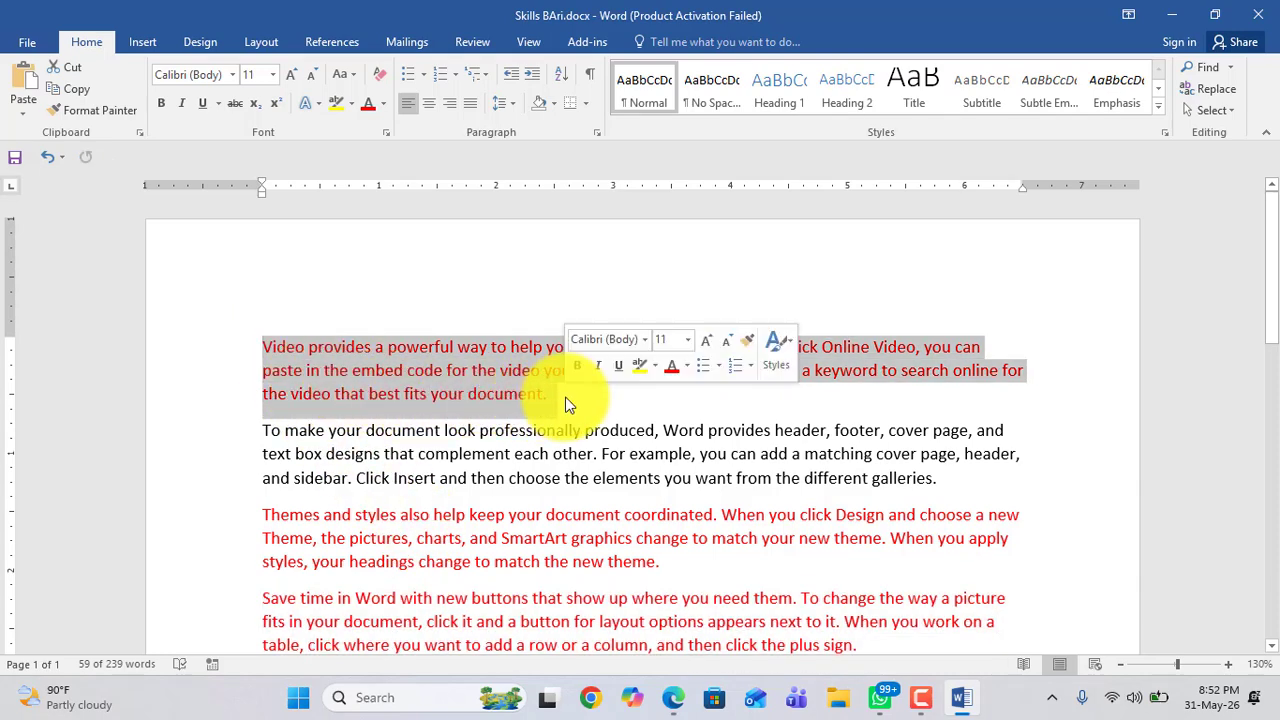
left_click(272, 355)
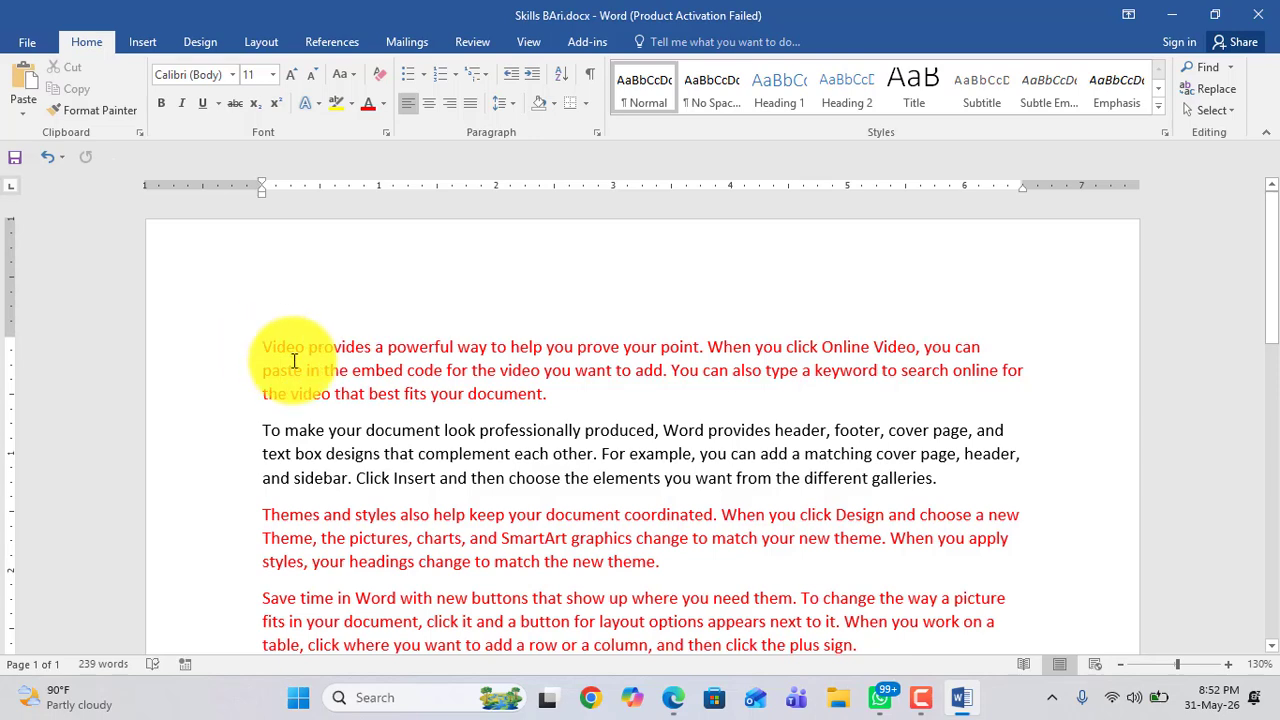
triple_click(290, 347)
mouse_move(545, 395)
left_mouse_down()
mouse_move(722, 340)
mouse_move(990, 355)
mouse_move(857, 343)
mouse_move(620, 366)
mouse_move(703, 351)
mouse_move(537, 366)
mouse_move(397, 353)
mouse_move(985, 349)
mouse_move(820, 367)
mouse_move(134, 363)
mouse_move(337, 391)
mouse_move(903, 389)
mouse_move(846, 523)
mouse_move(843, 594)
mouse_move(657, 391)
mouse_move(563, 405)
left_mouse_up()
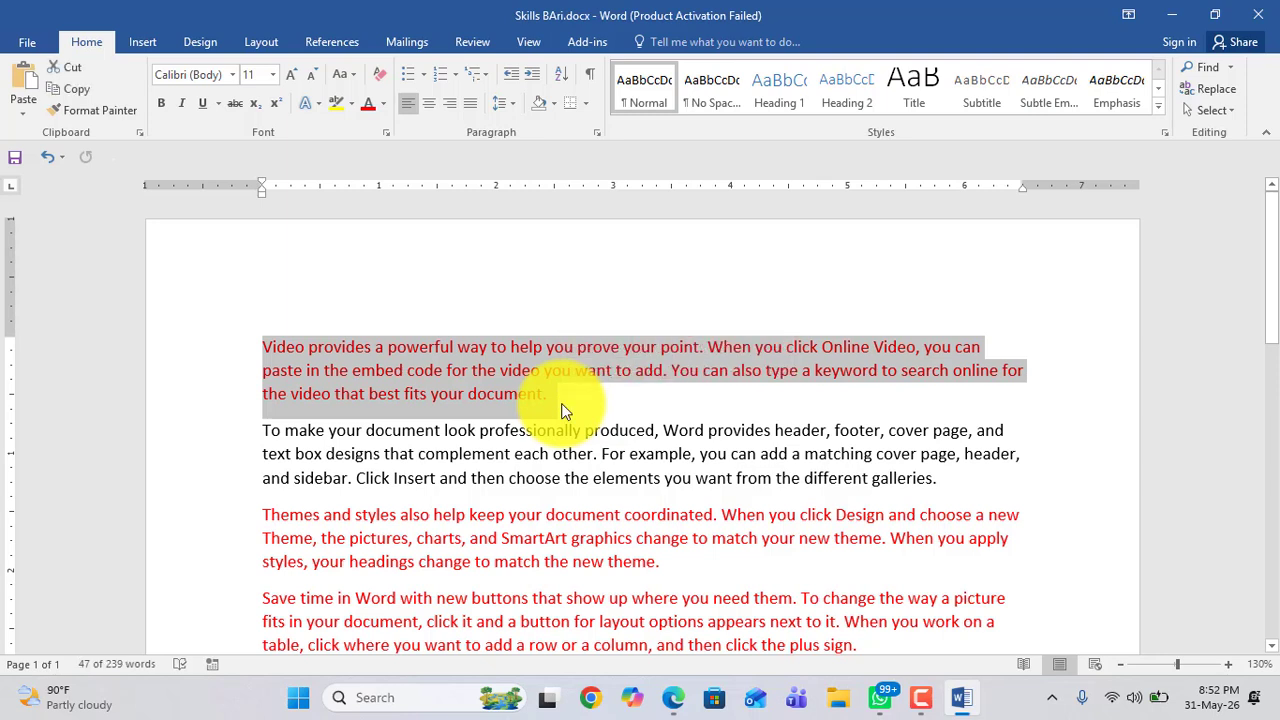
left_click(383, 104)
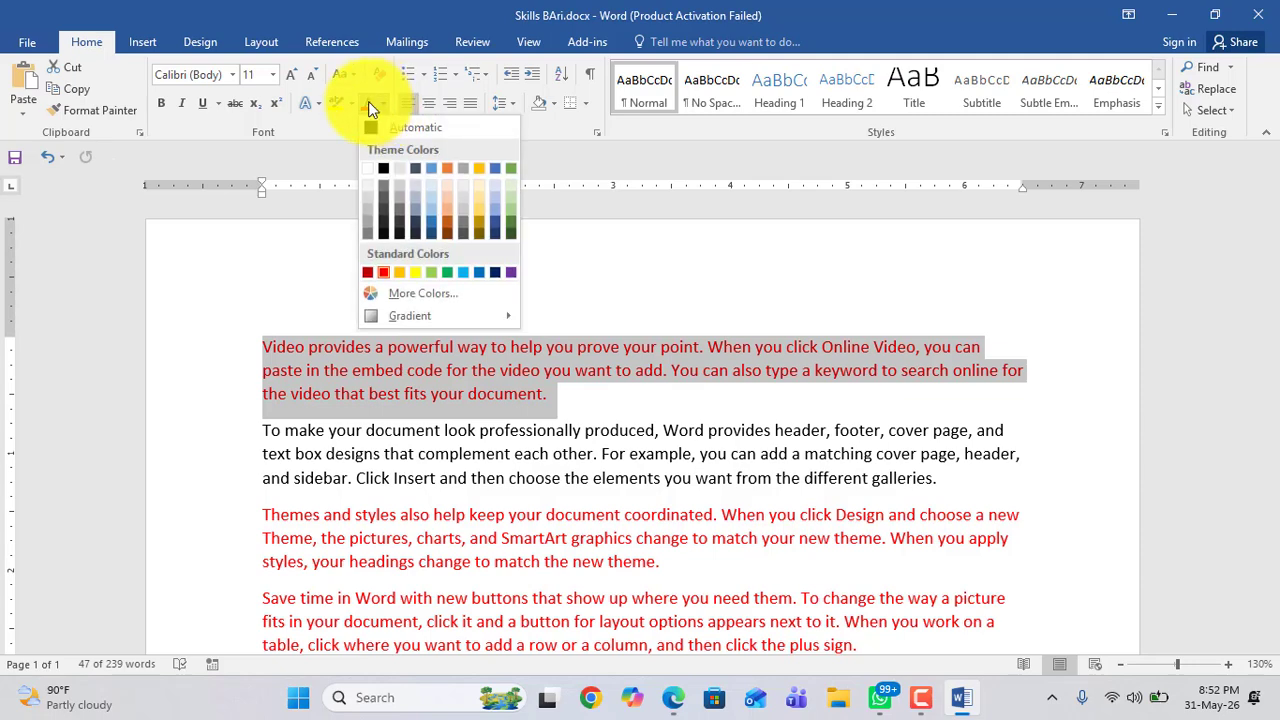
left_click(368, 101)
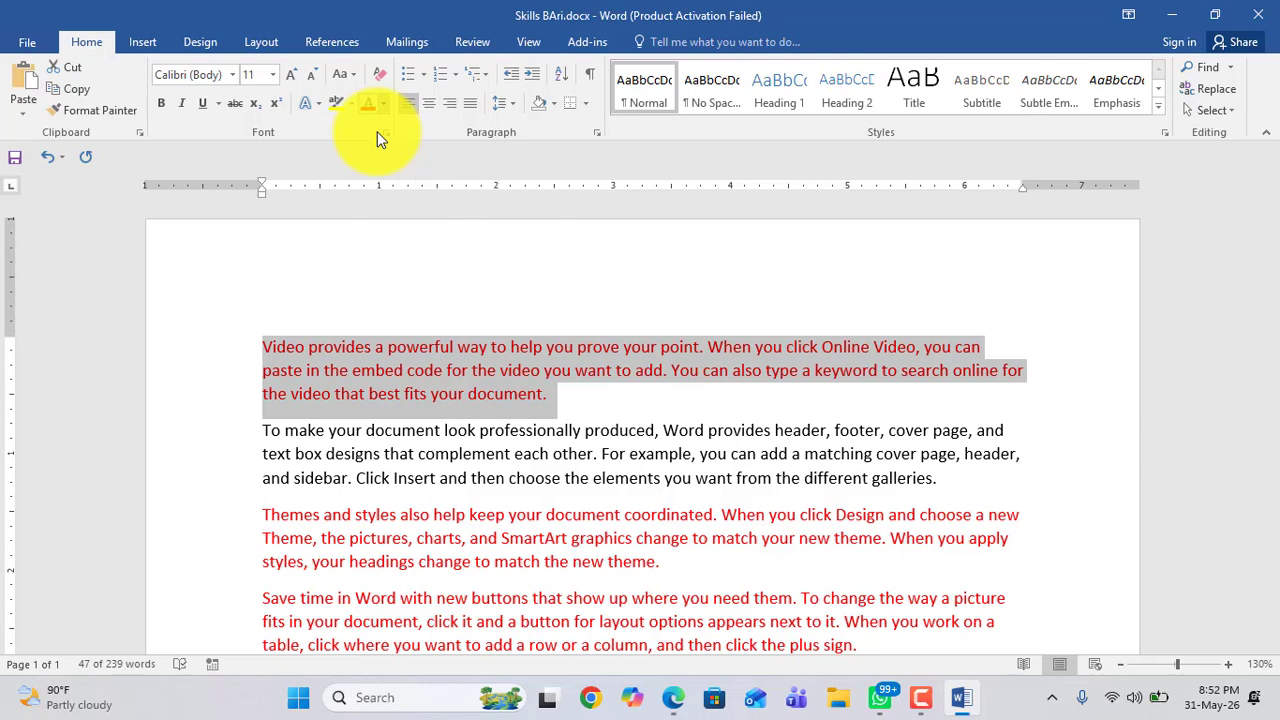
left_click(385, 104)
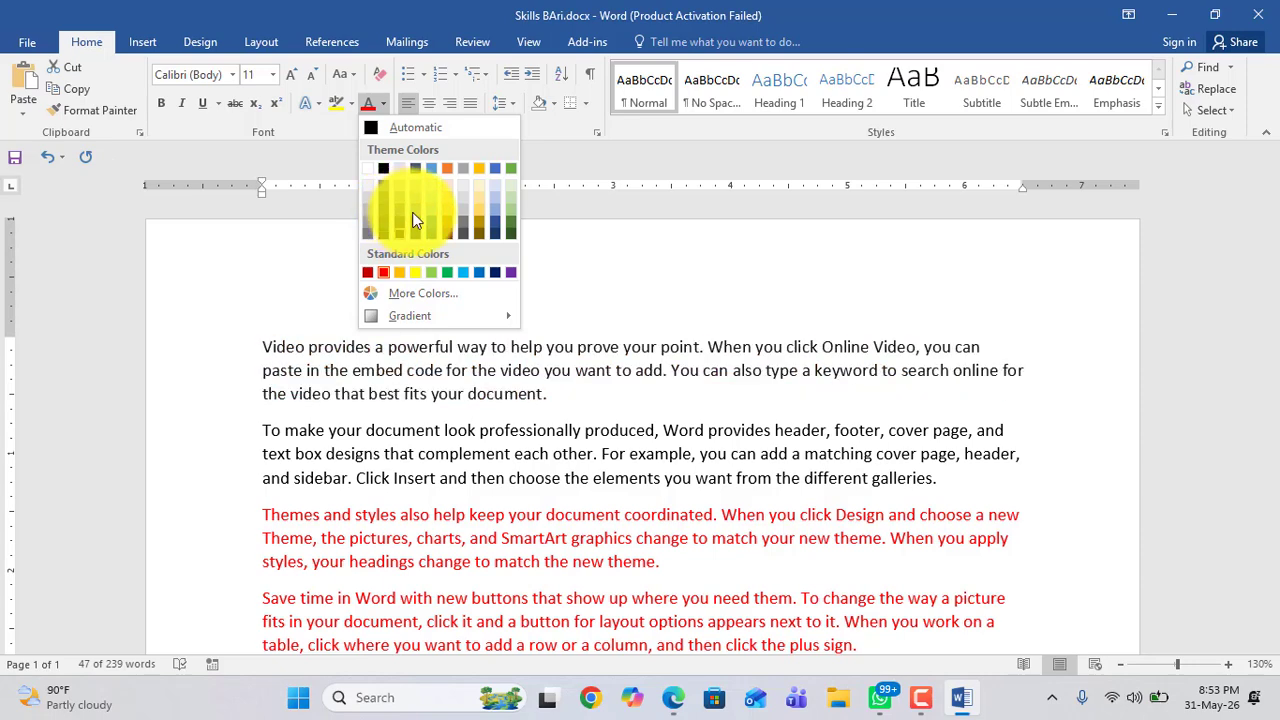
left_click(447, 272)
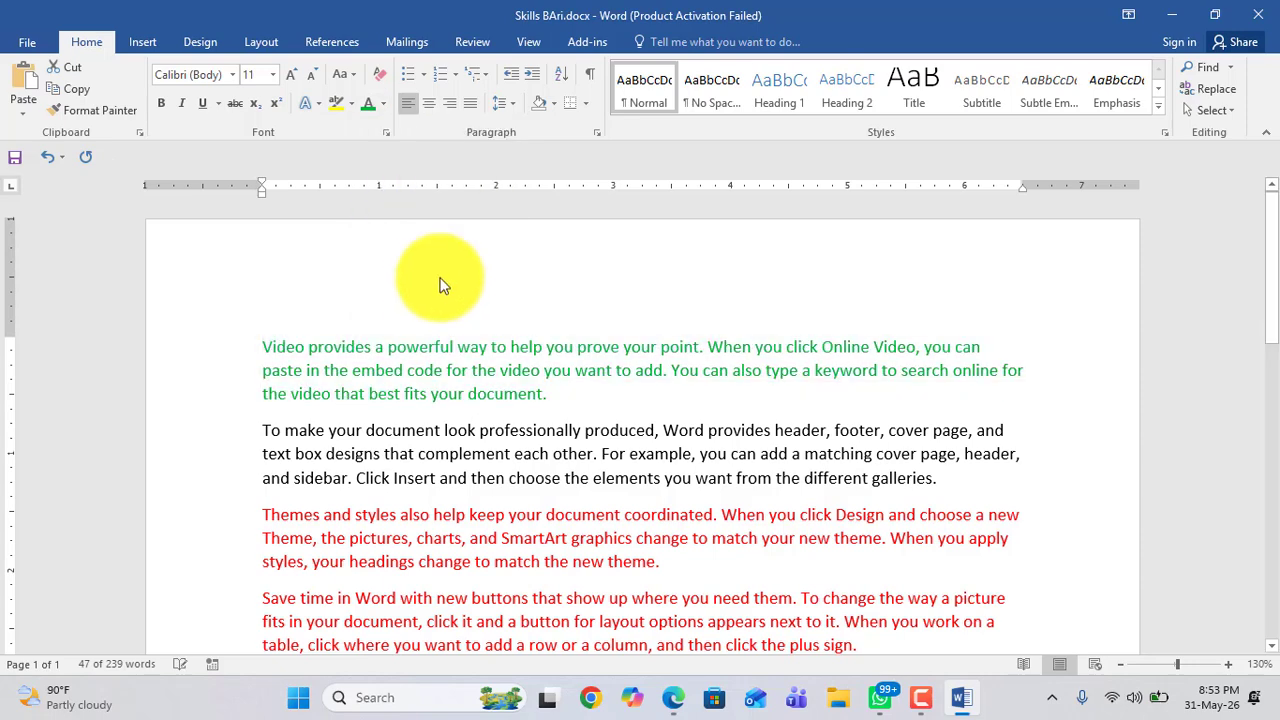
scroll(414, 290, "down", 3)
scroll(414, 292, "up", 1)
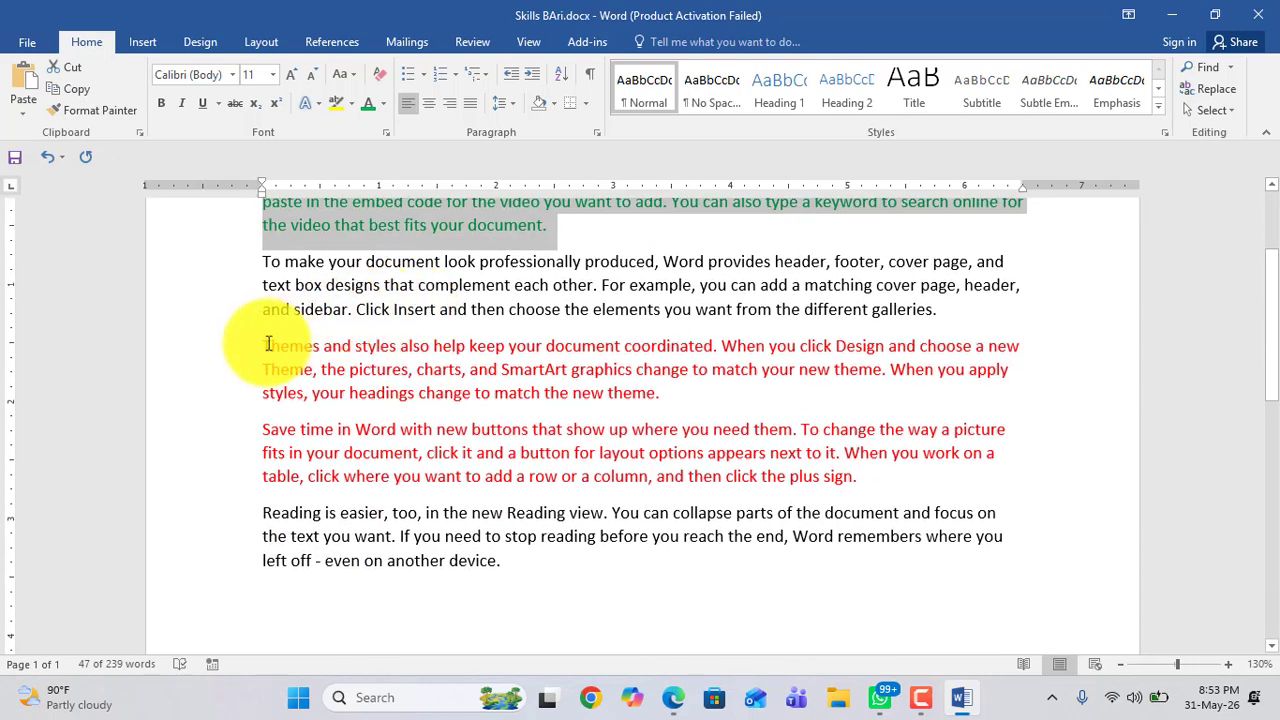
Step: Colour the third paragraph's text yellow
left_click_drag(264, 346, 662, 396)
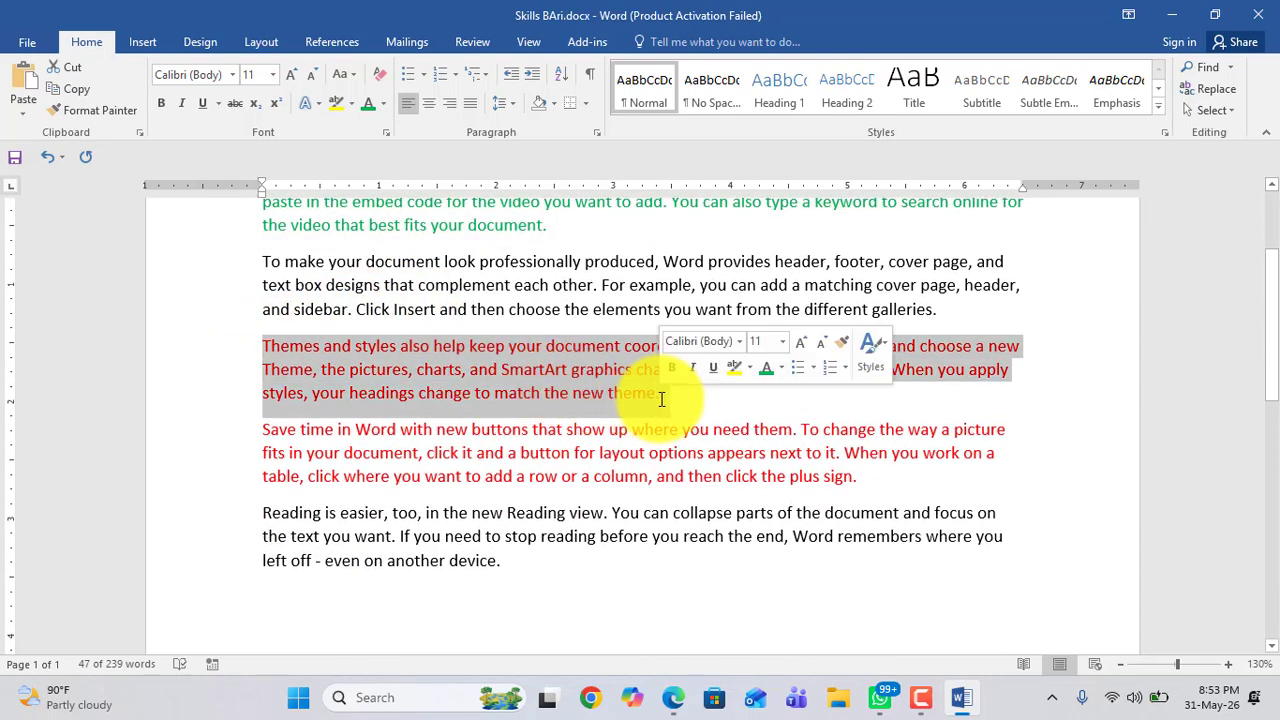
left_click(384, 106)
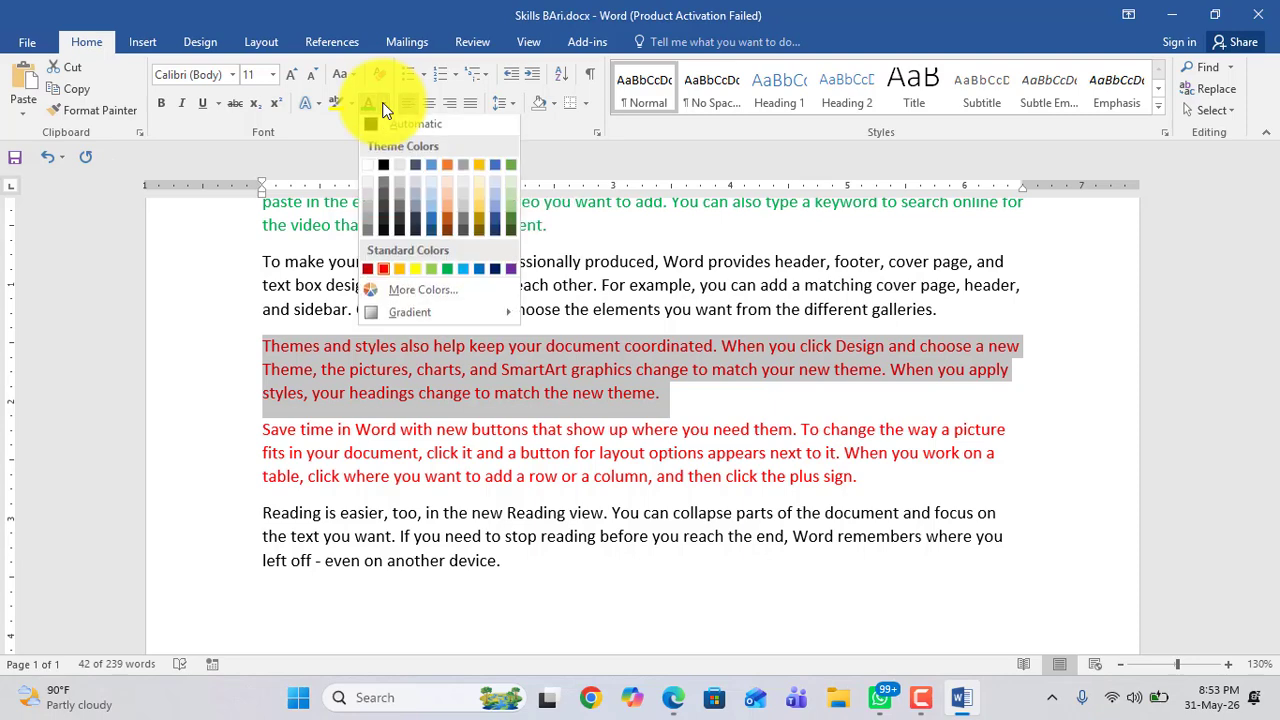
left_click(415, 271)
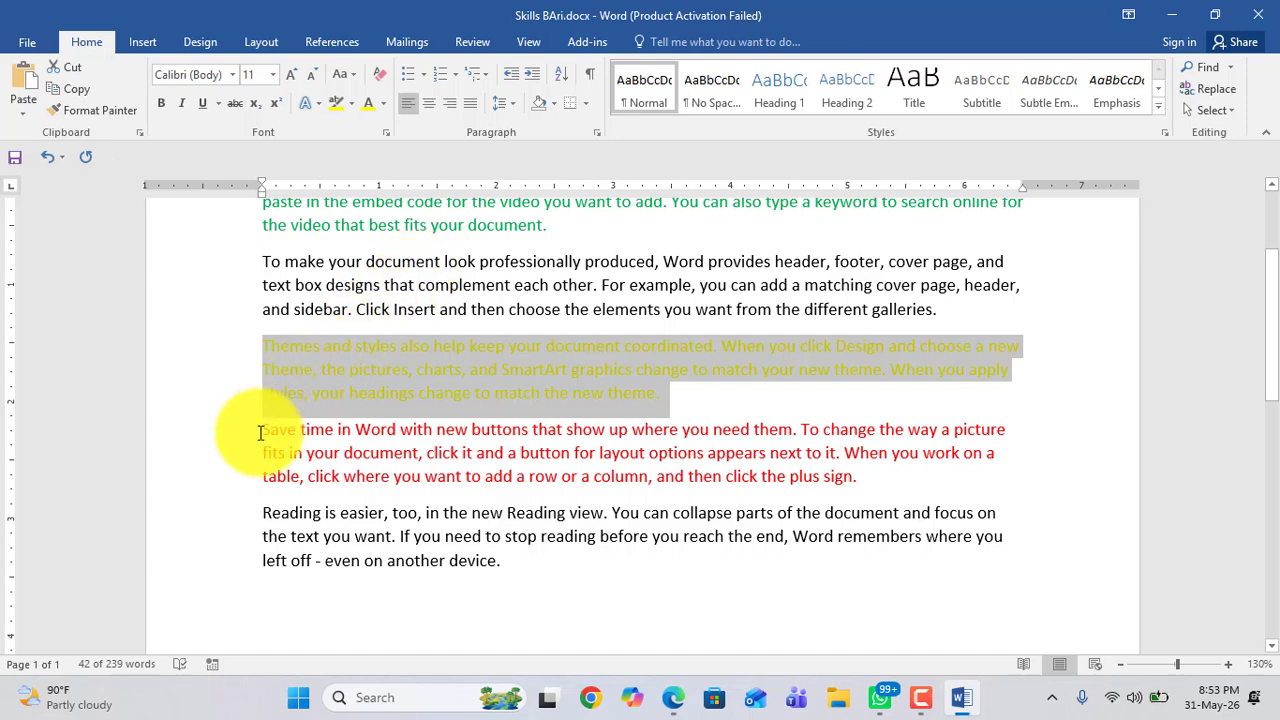
Step: Change the fourth paragraph's font colour to purple
left_click_drag(259, 432, 829, 484)
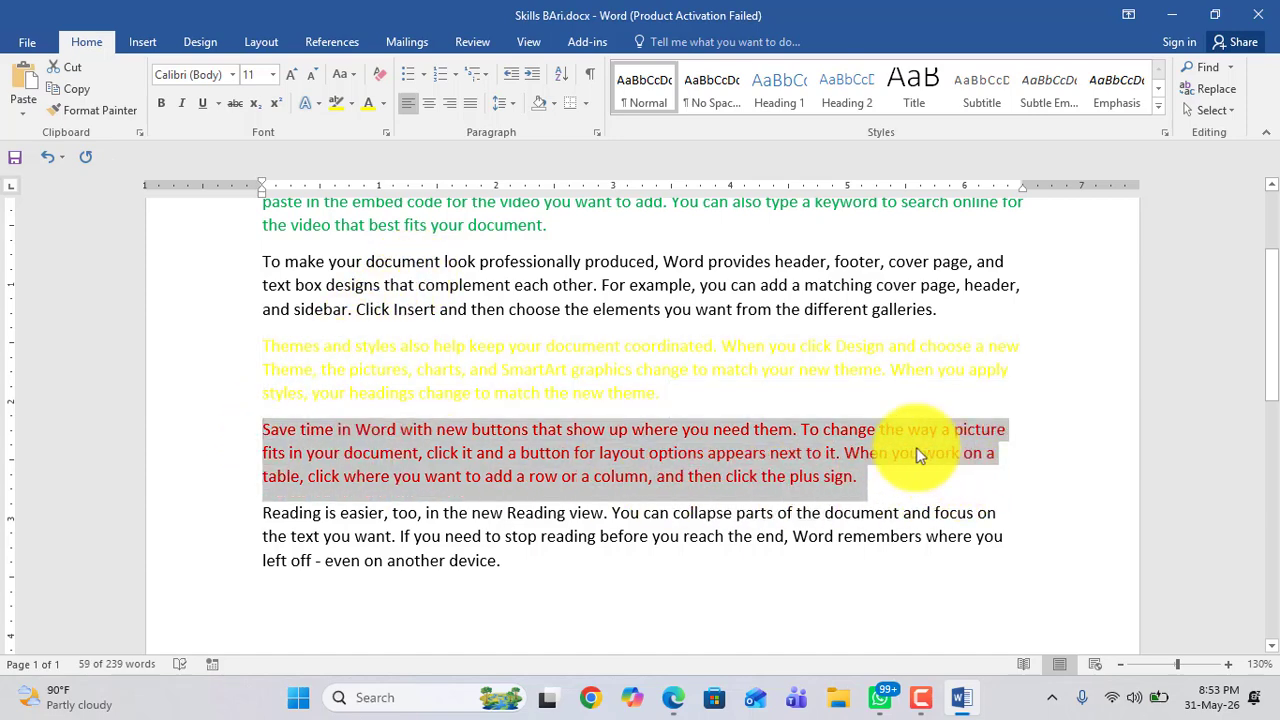
left_click(383, 104)
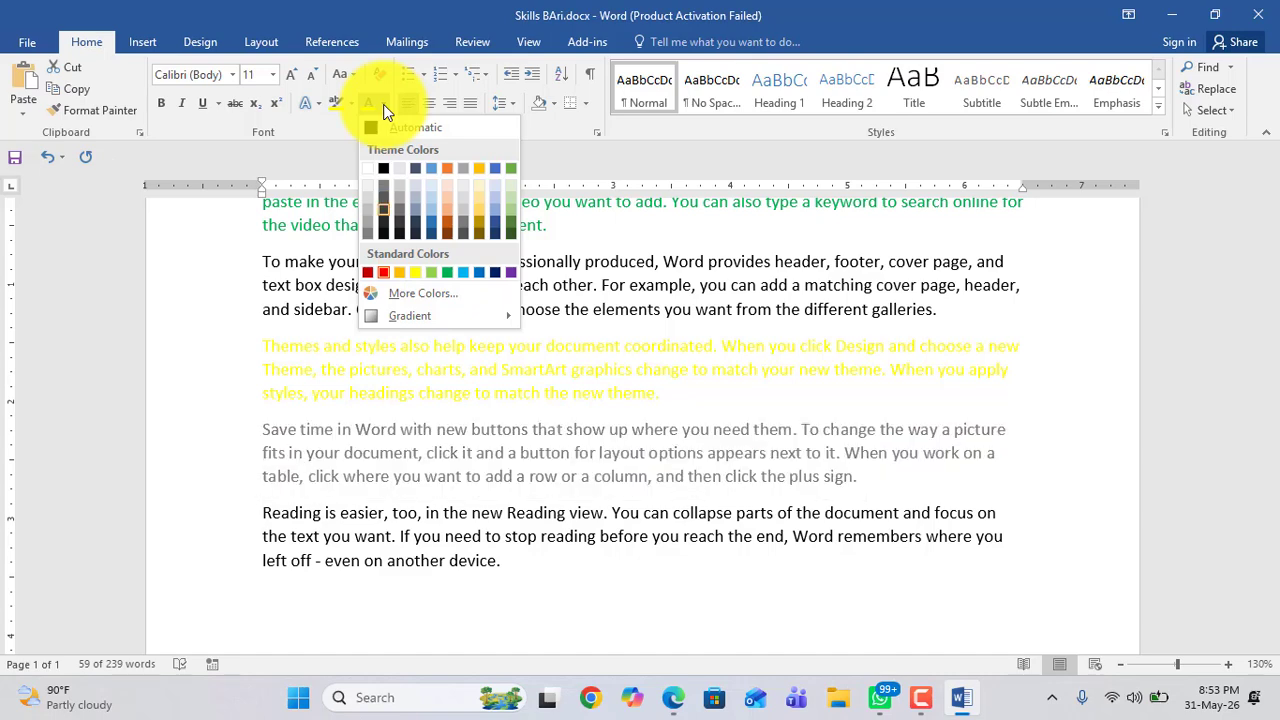
left_click(512, 273)
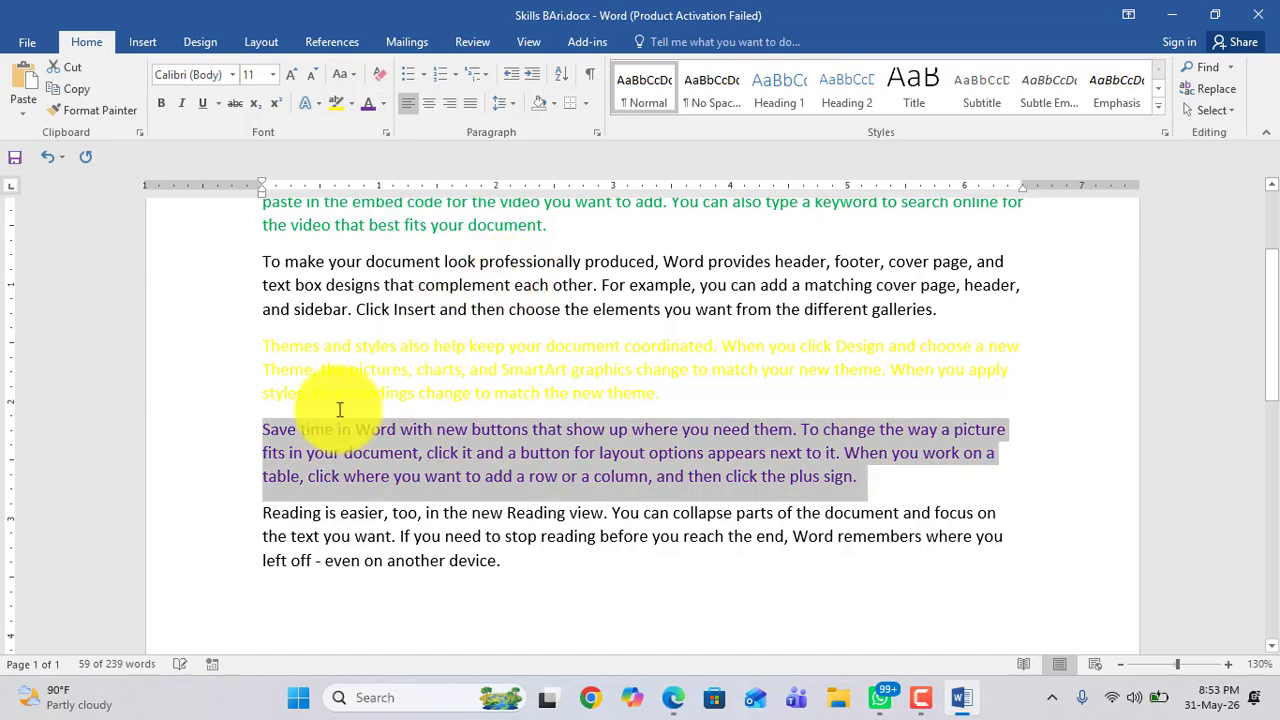
left_click(279, 453)
left_click_drag(263, 426, 447, 479)
scroll(447, 479, "up", 2)
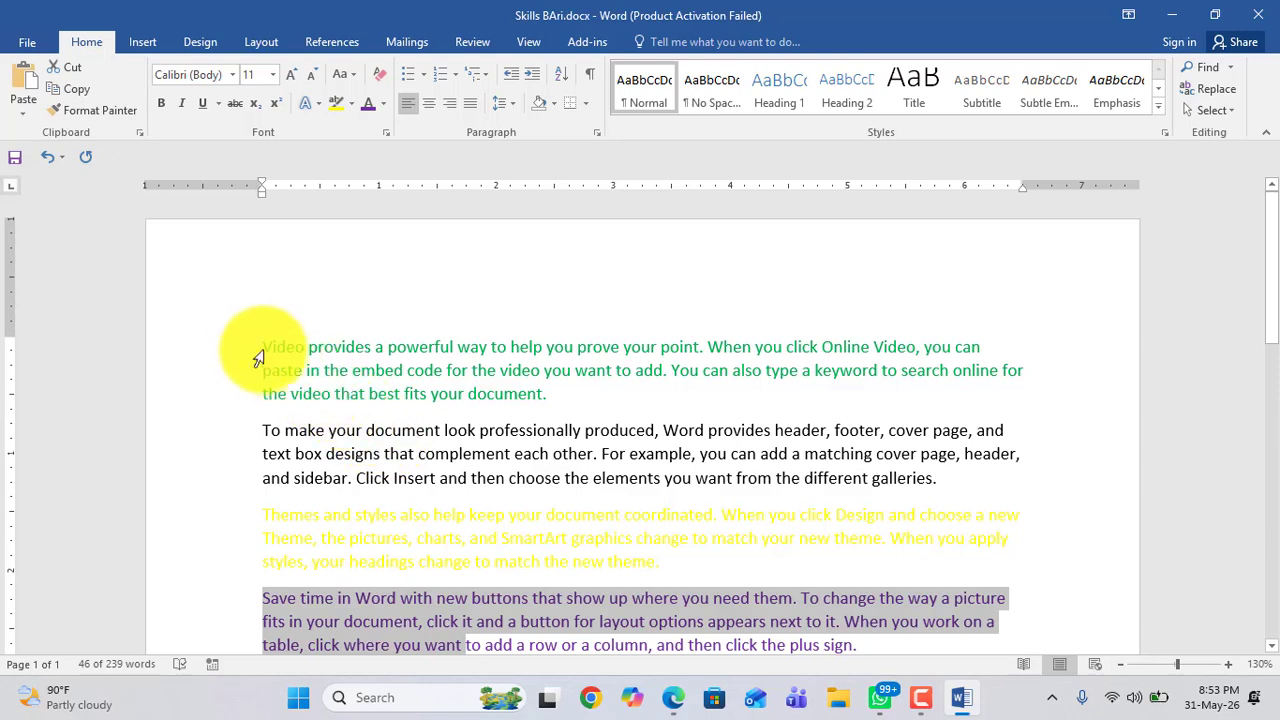
triple_click(365, 375)
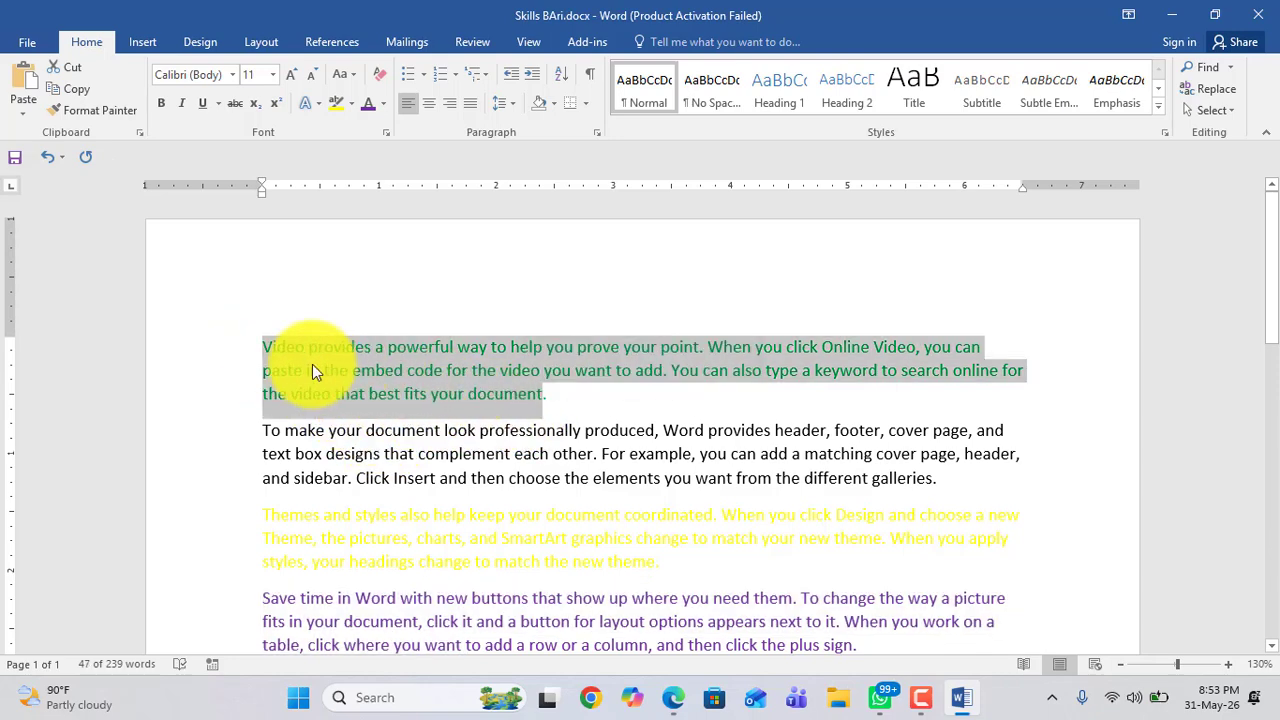
left_click_drag(263, 345, 534, 394)
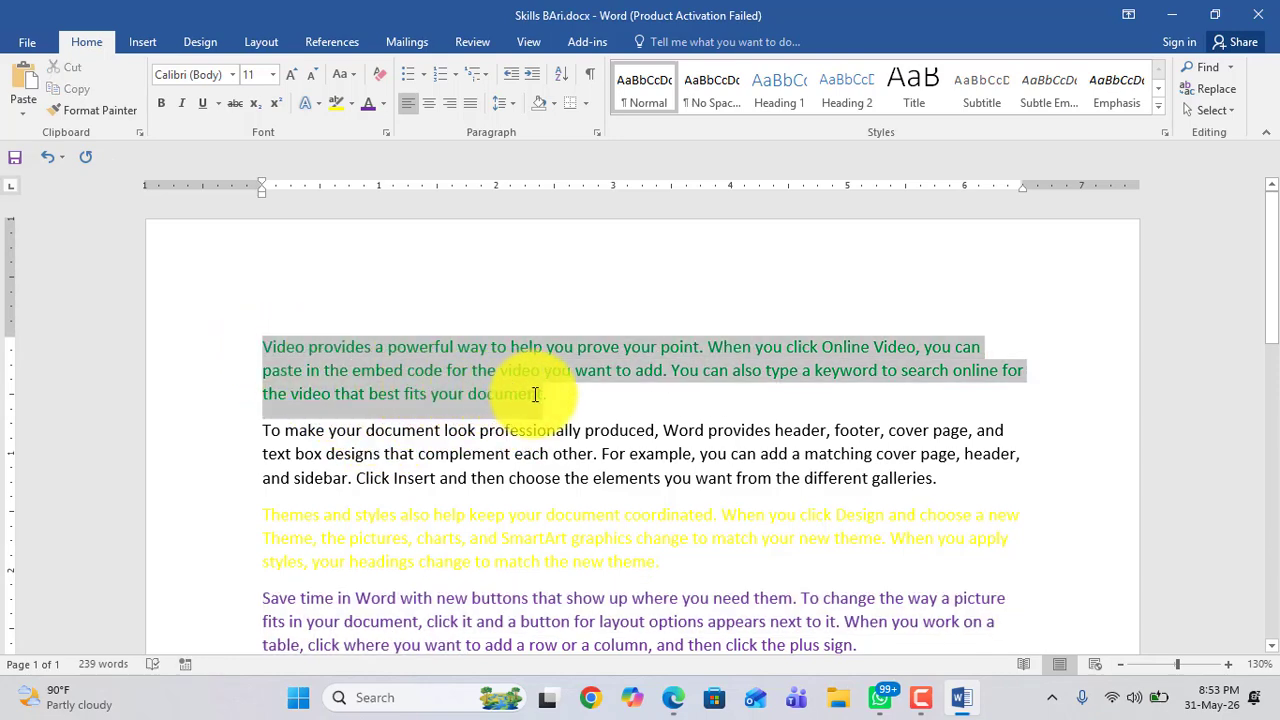
left_click(330, 368)
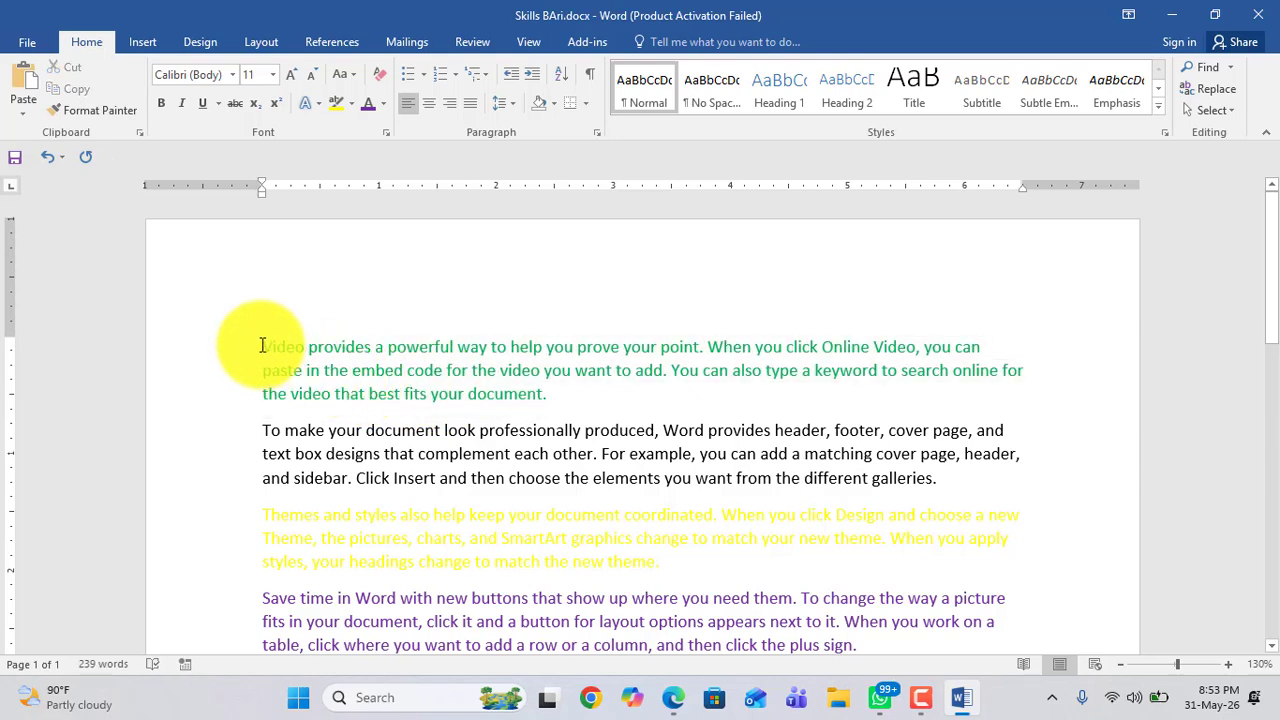
left_click_drag(262, 346, 553, 394)
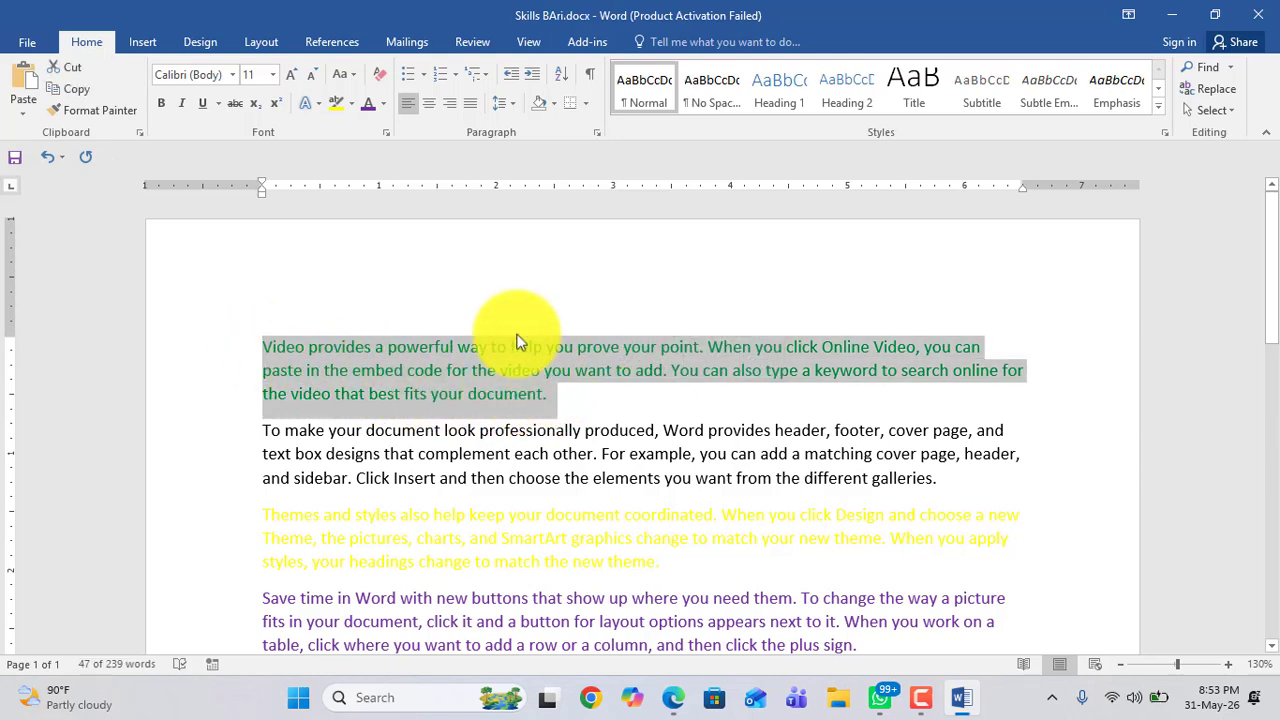
left_click(385, 108)
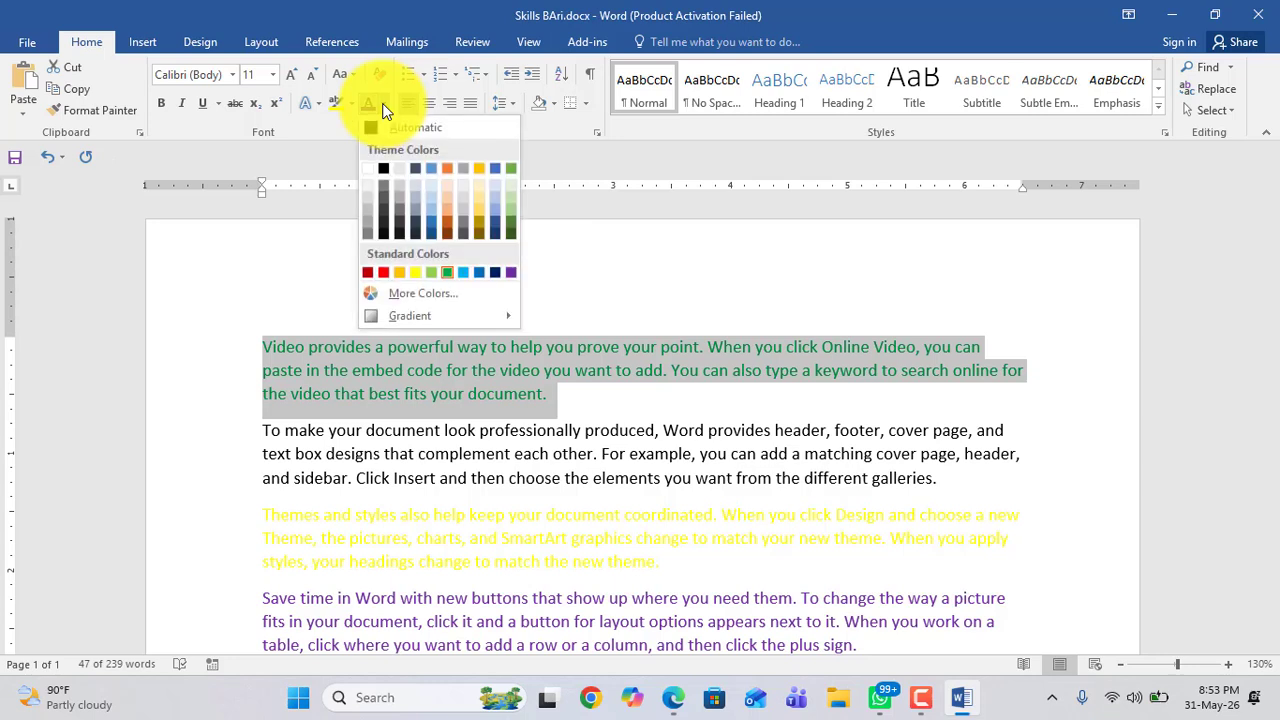
left_click(539, 372)
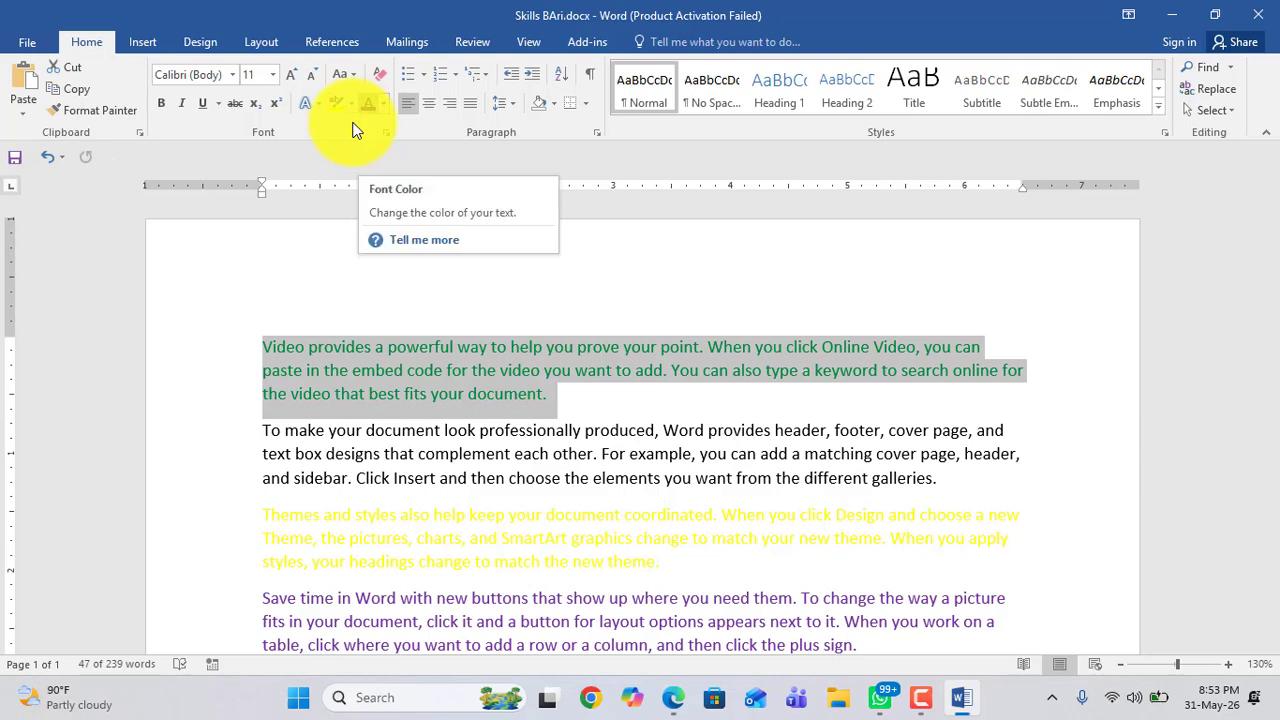
left_click(580, 495)
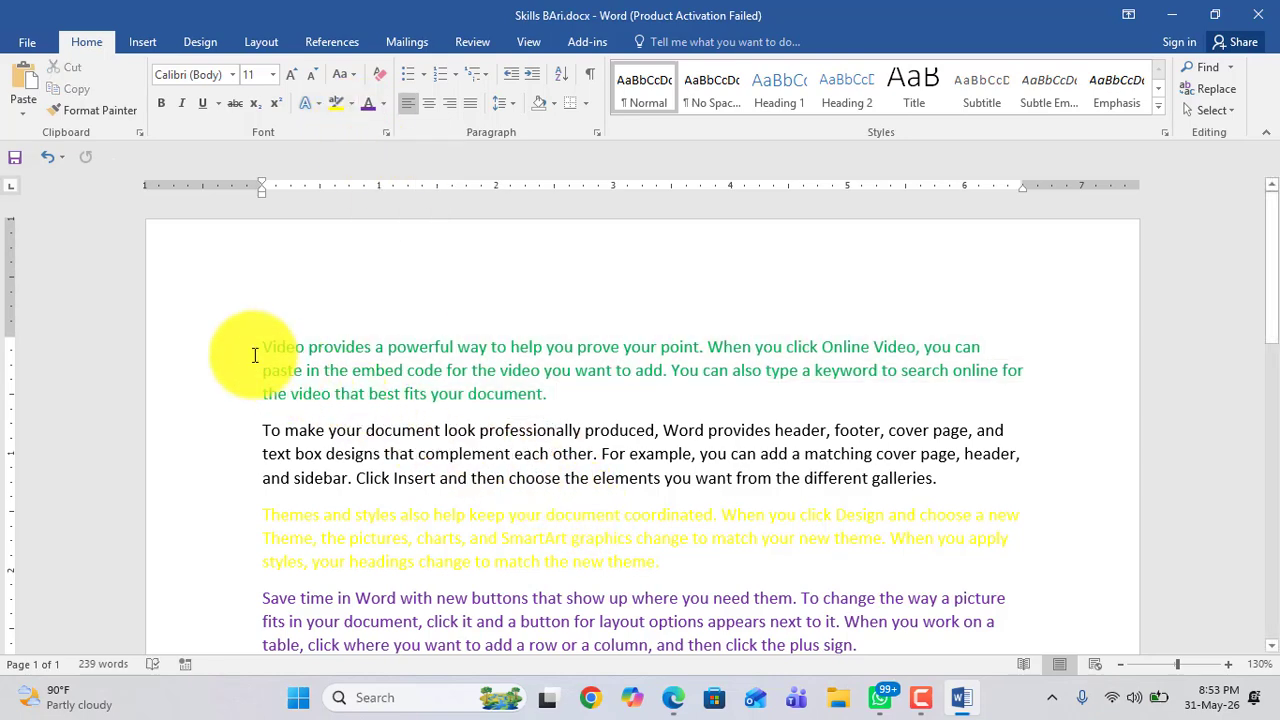
left_click_drag(255, 355, 537, 394)
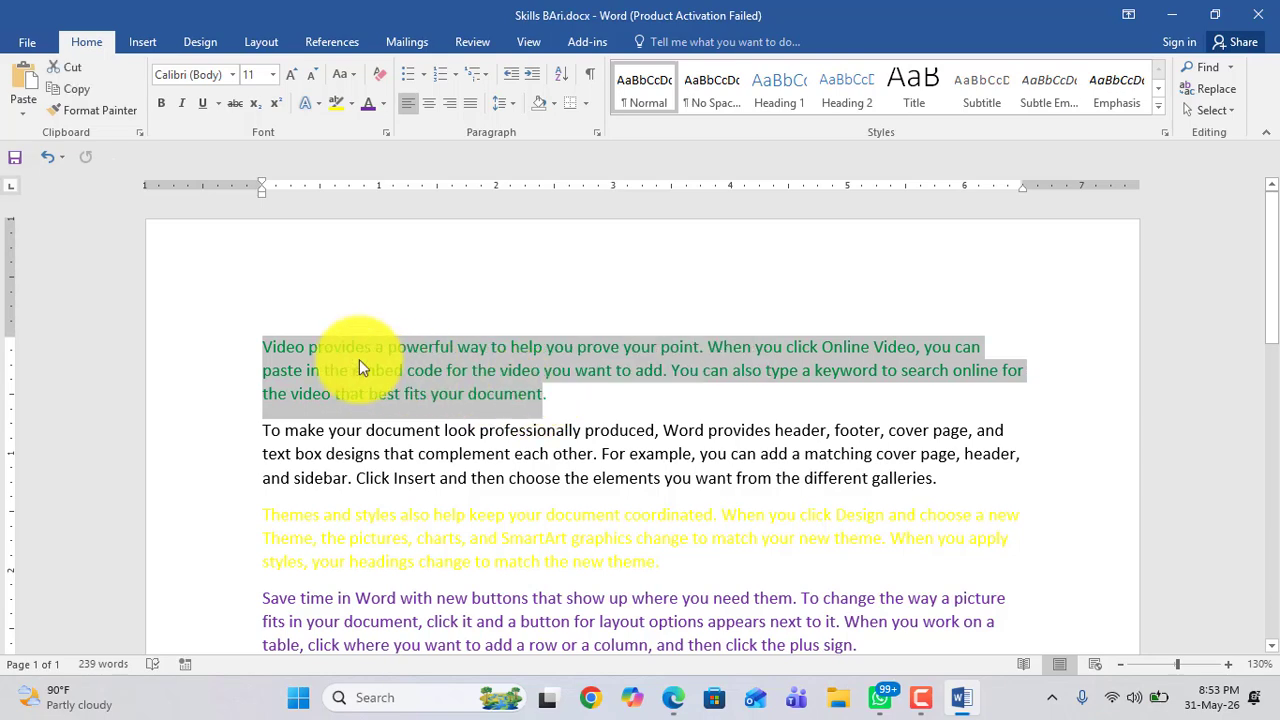
left_click(294, 350)
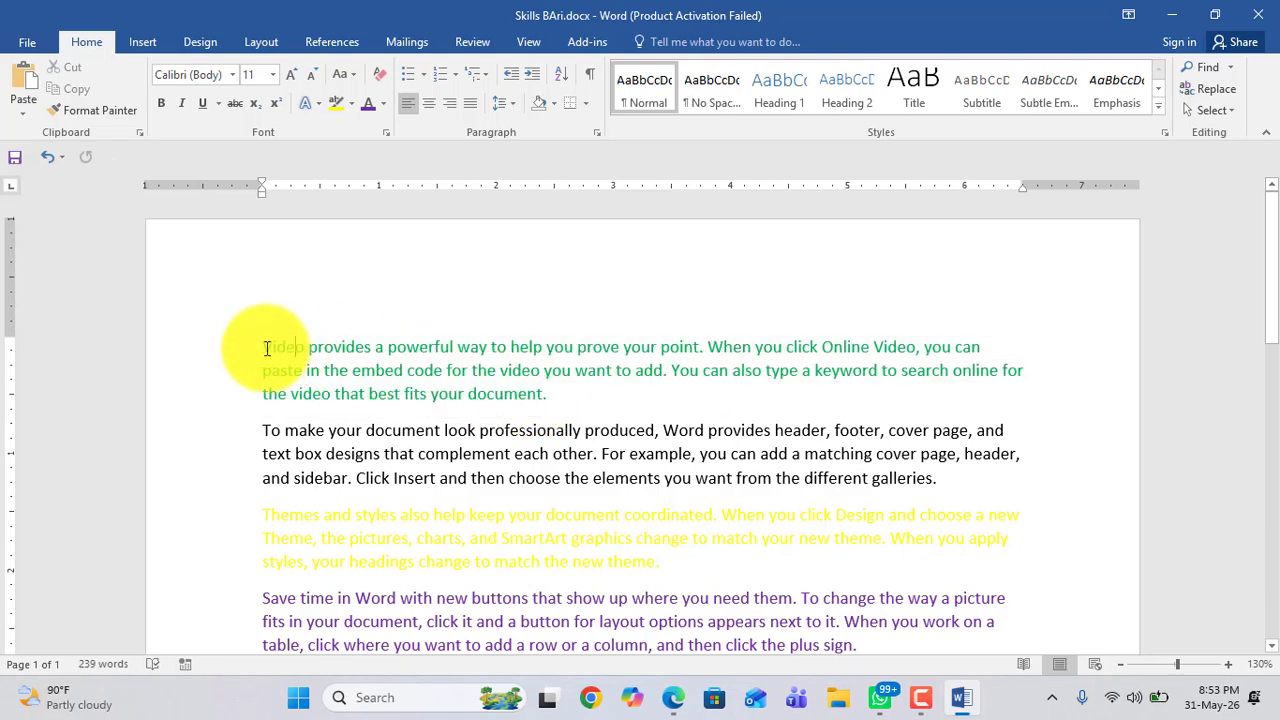
left_click_drag(269, 349, 981, 351)
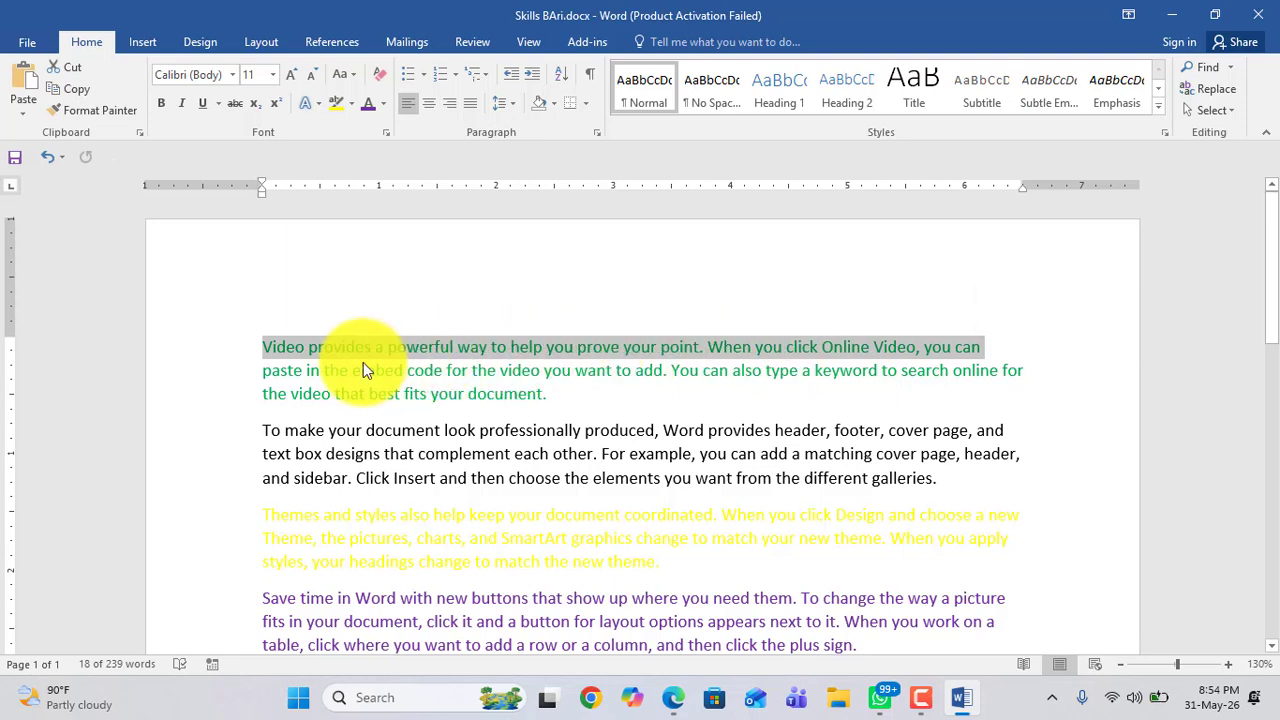
left_click(266, 349)
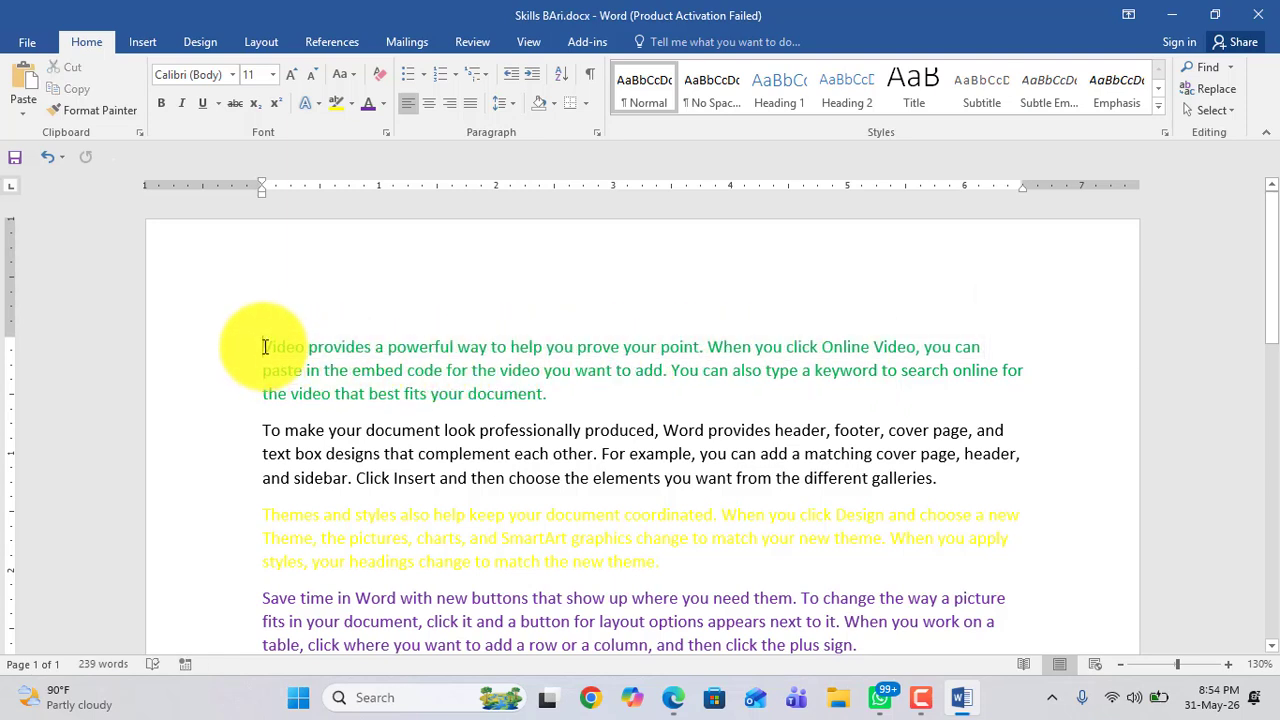
left_click_drag(264, 347, 1007, 350)
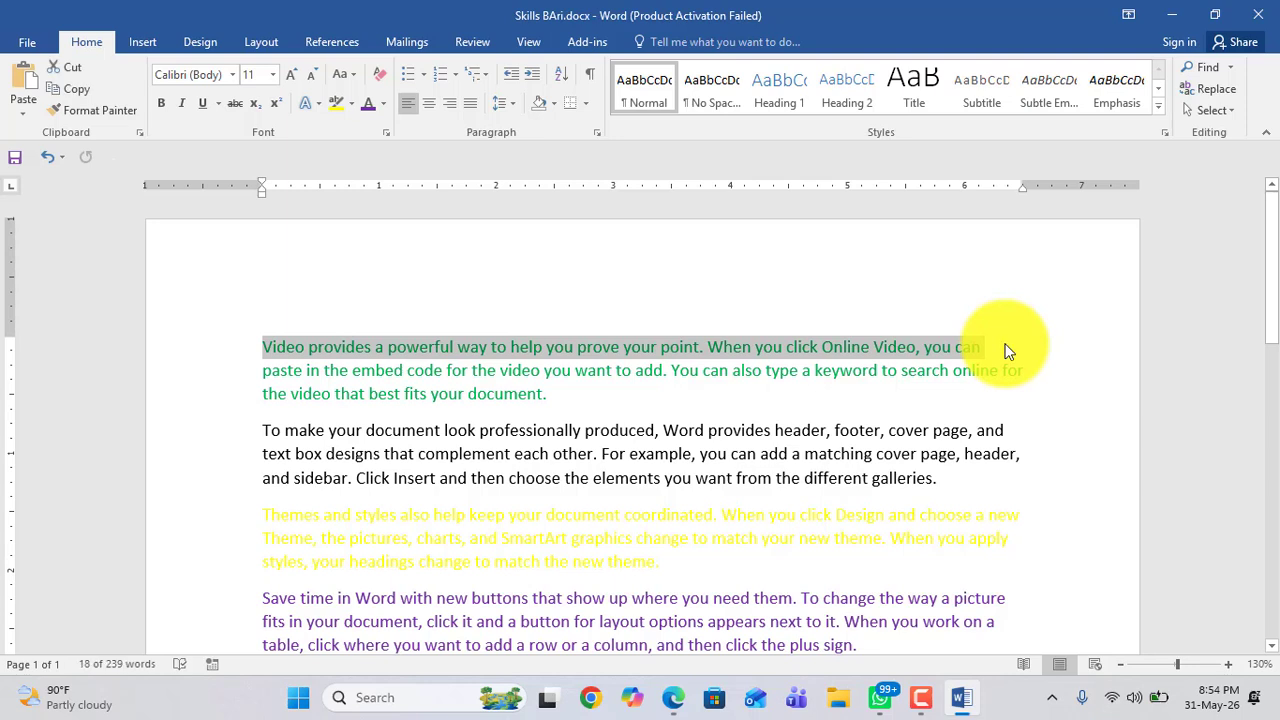
left_click(617, 400)
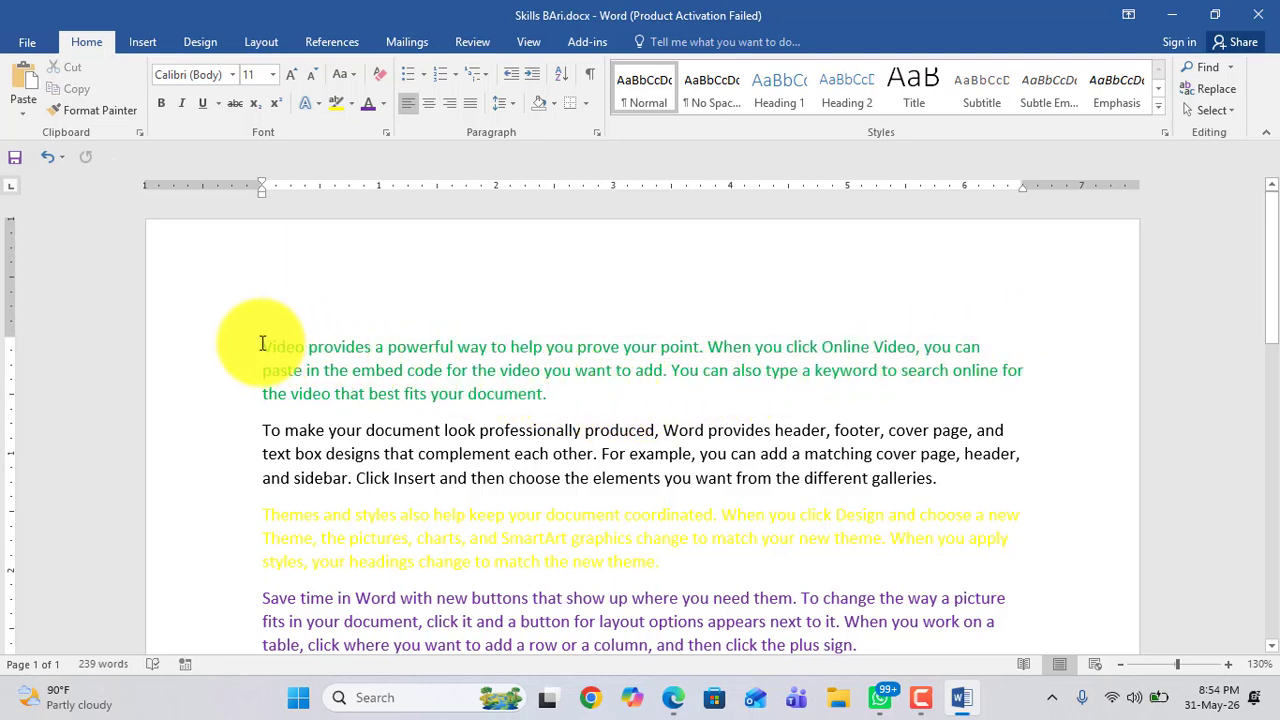
Step: Highlight the whole first paragraph in yellow
left_click_drag(263, 346, 547, 397)
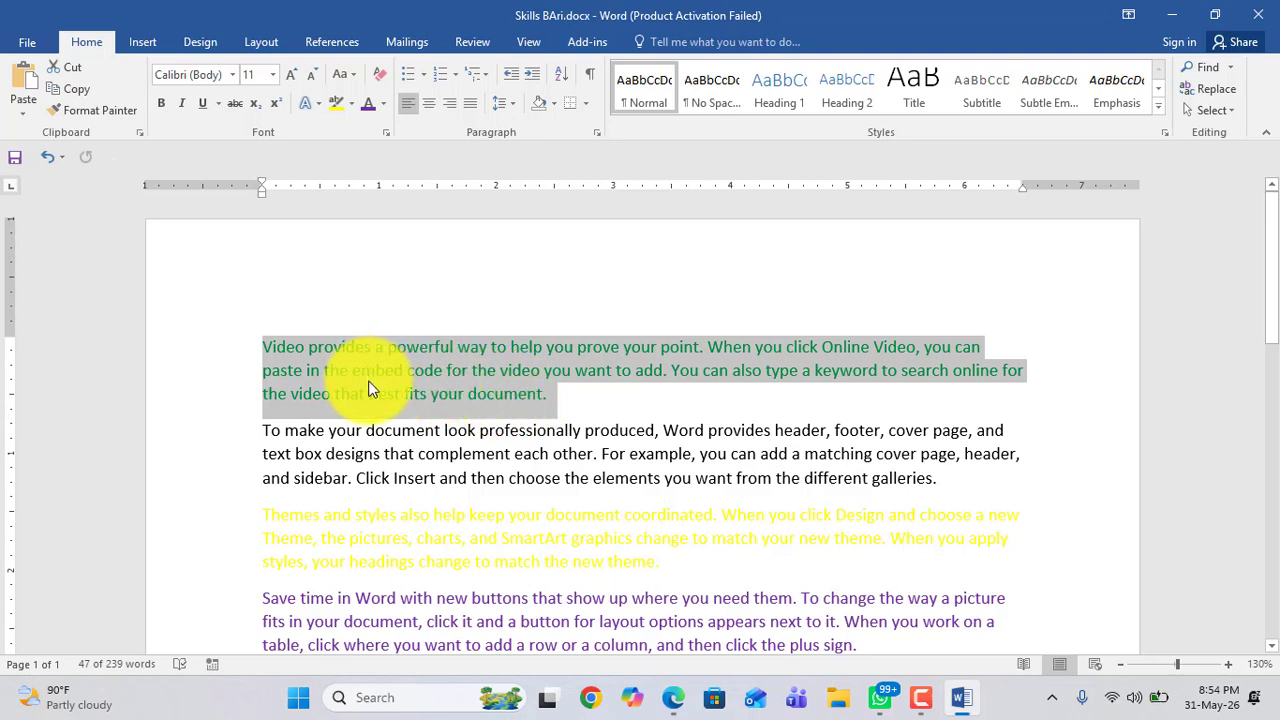
left_click(350, 106)
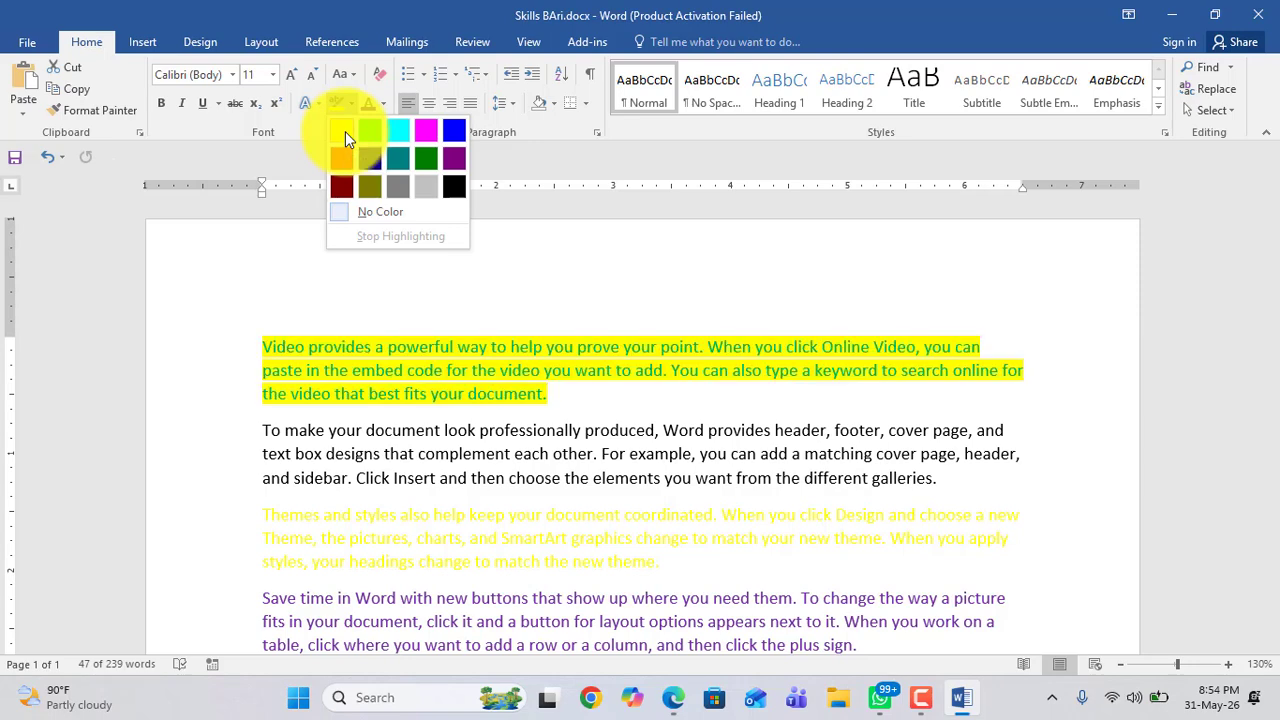
left_click(345, 131)
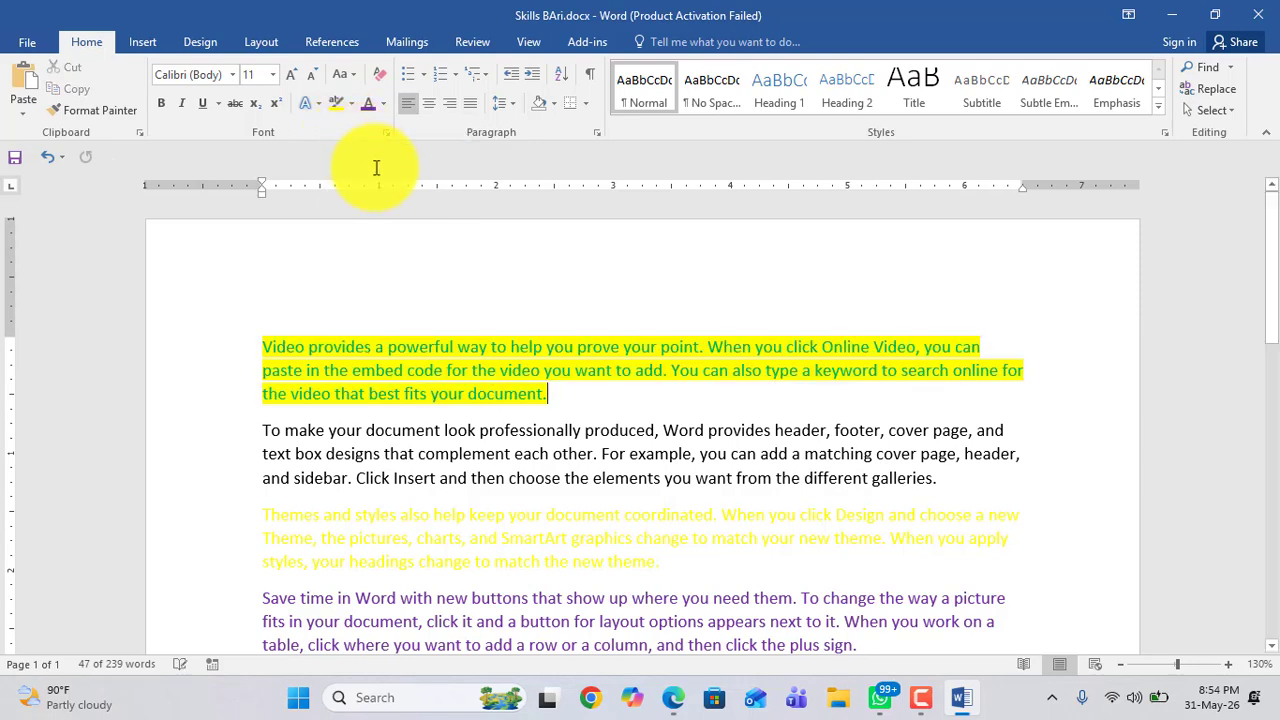
double_click(266, 346)
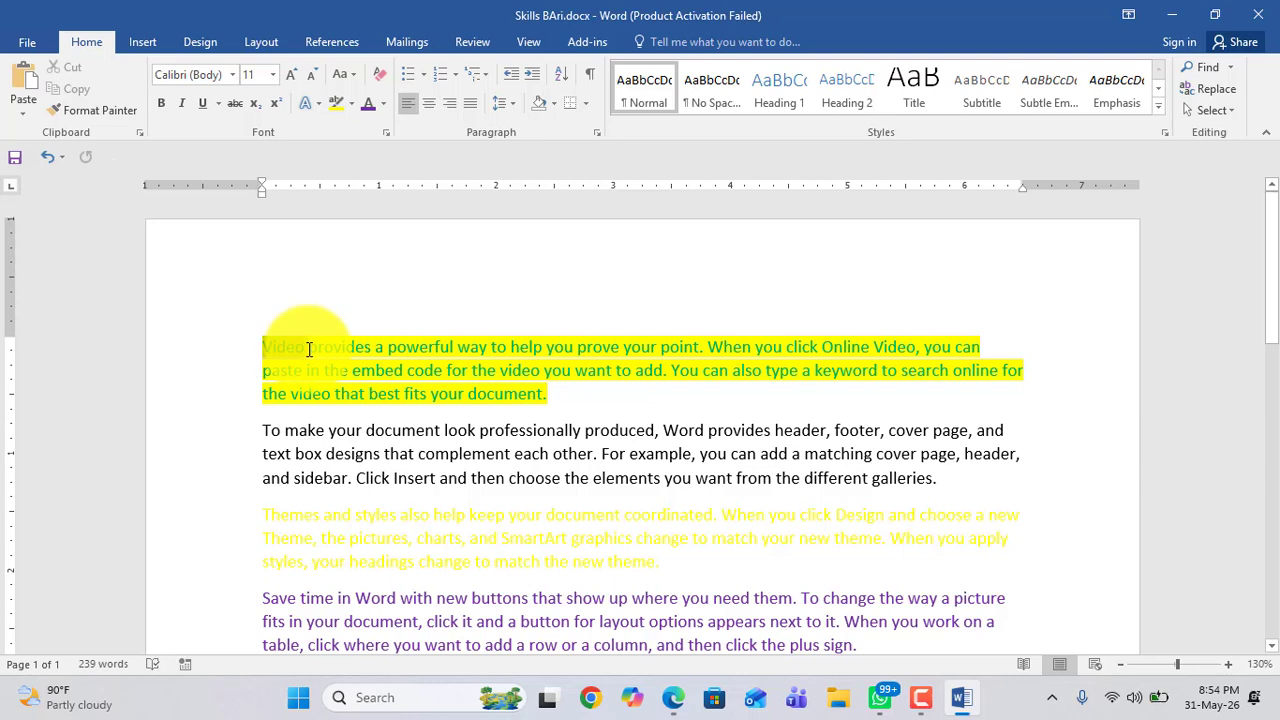
left_click(280, 350)
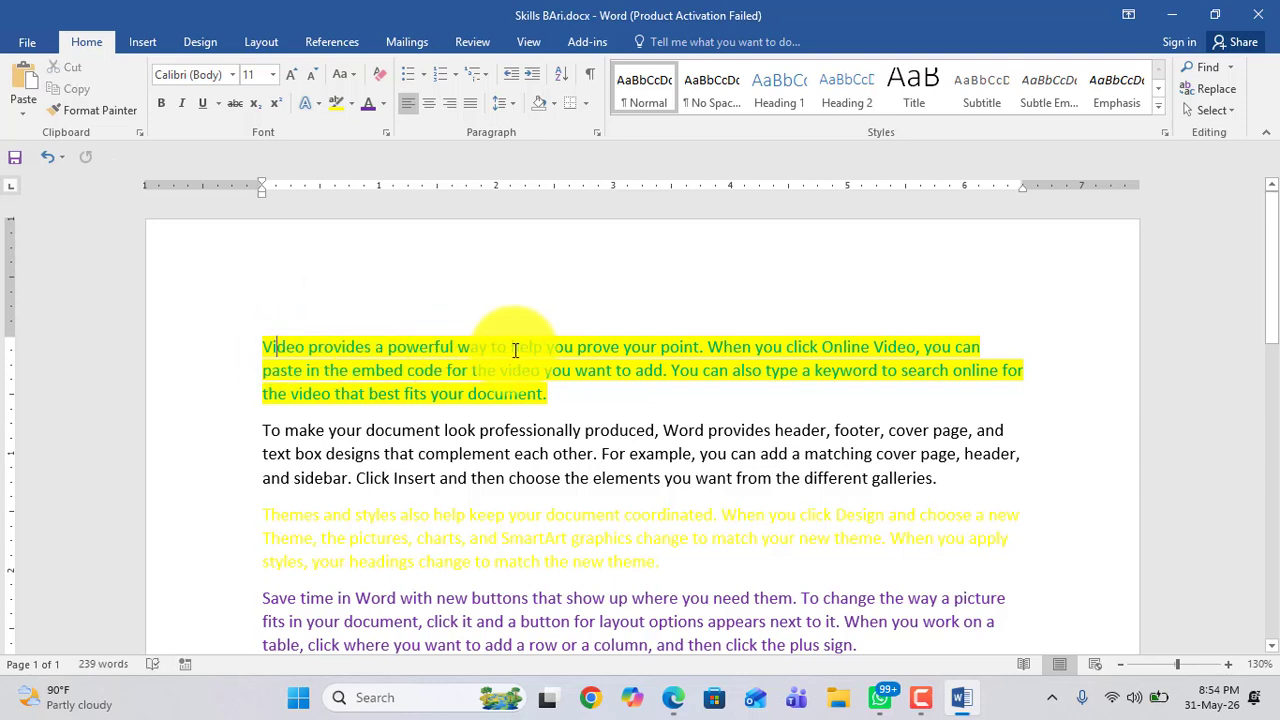
left_click_drag(259, 346, 573, 411)
left_click(403, 376)
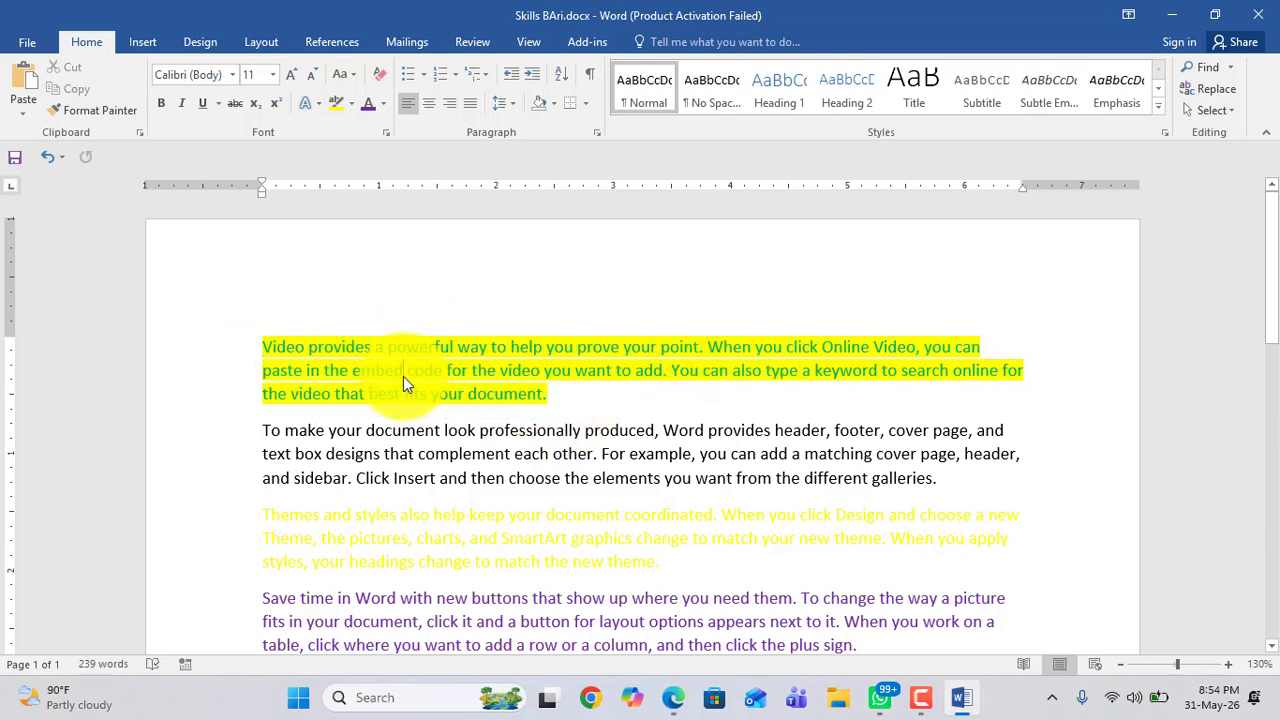
left_click_drag(546, 394, 278, 347)
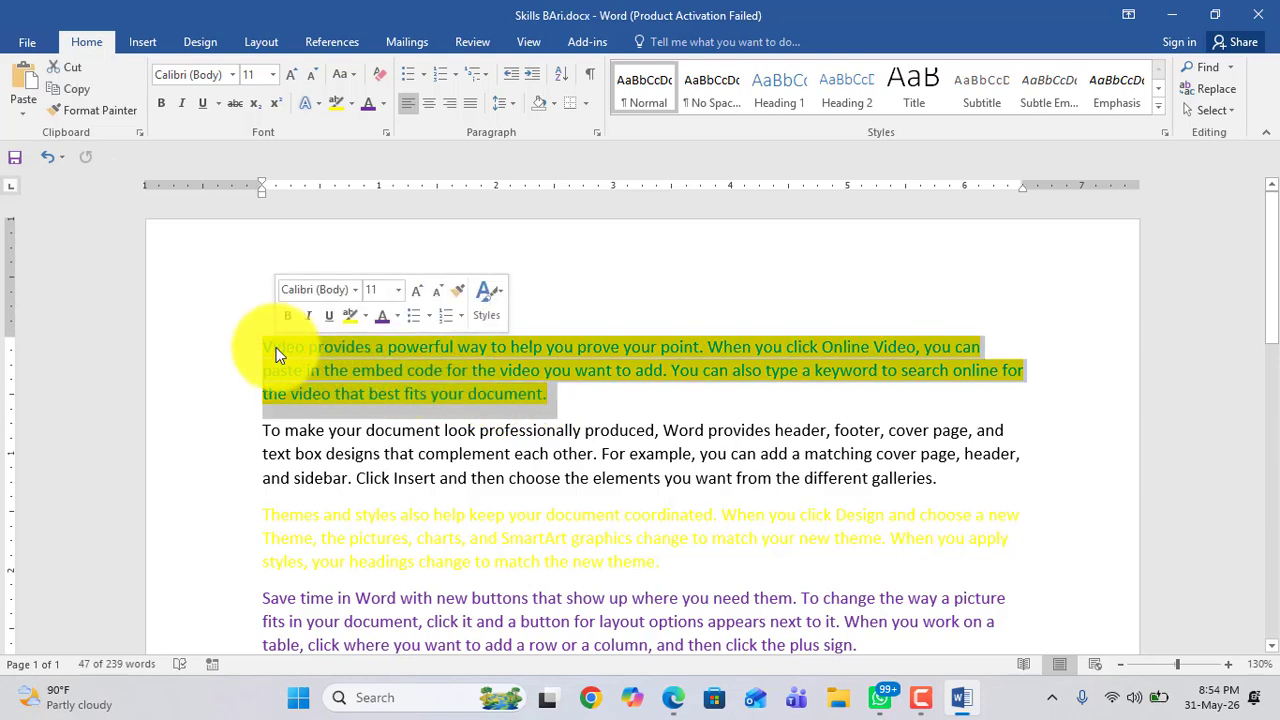
left_click(328, 346)
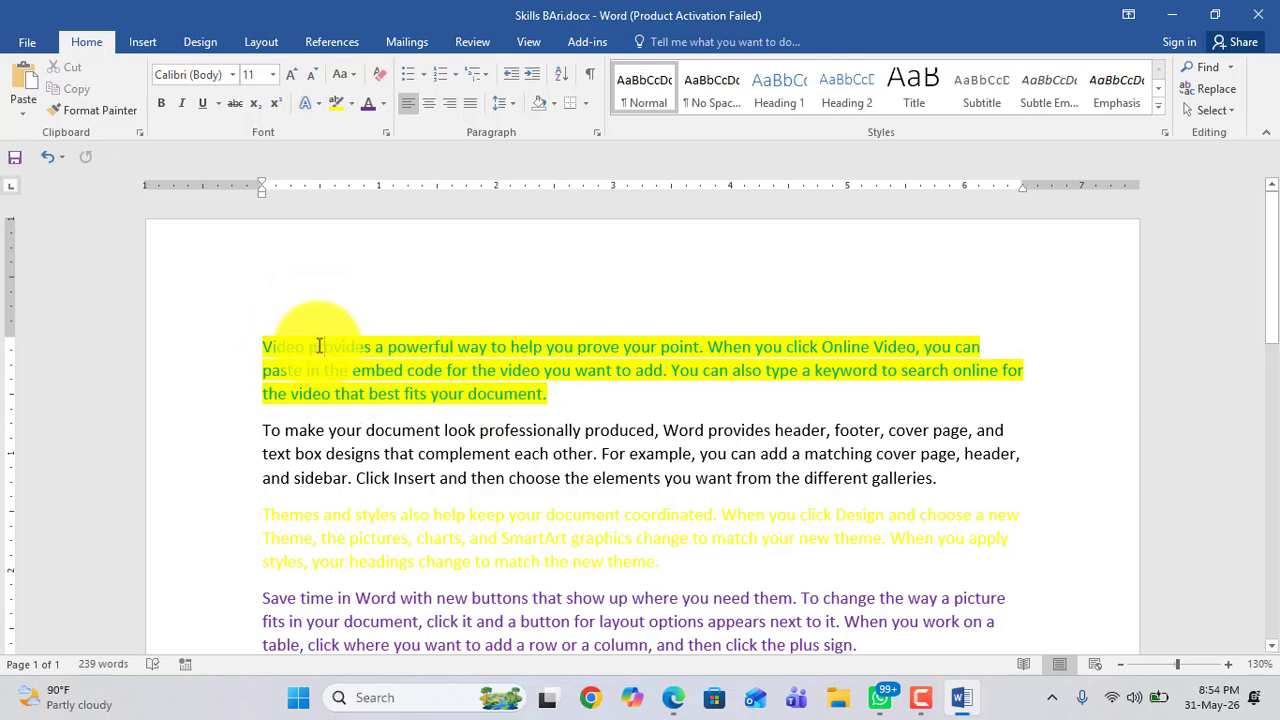
left_click_drag(265, 348, 529, 386)
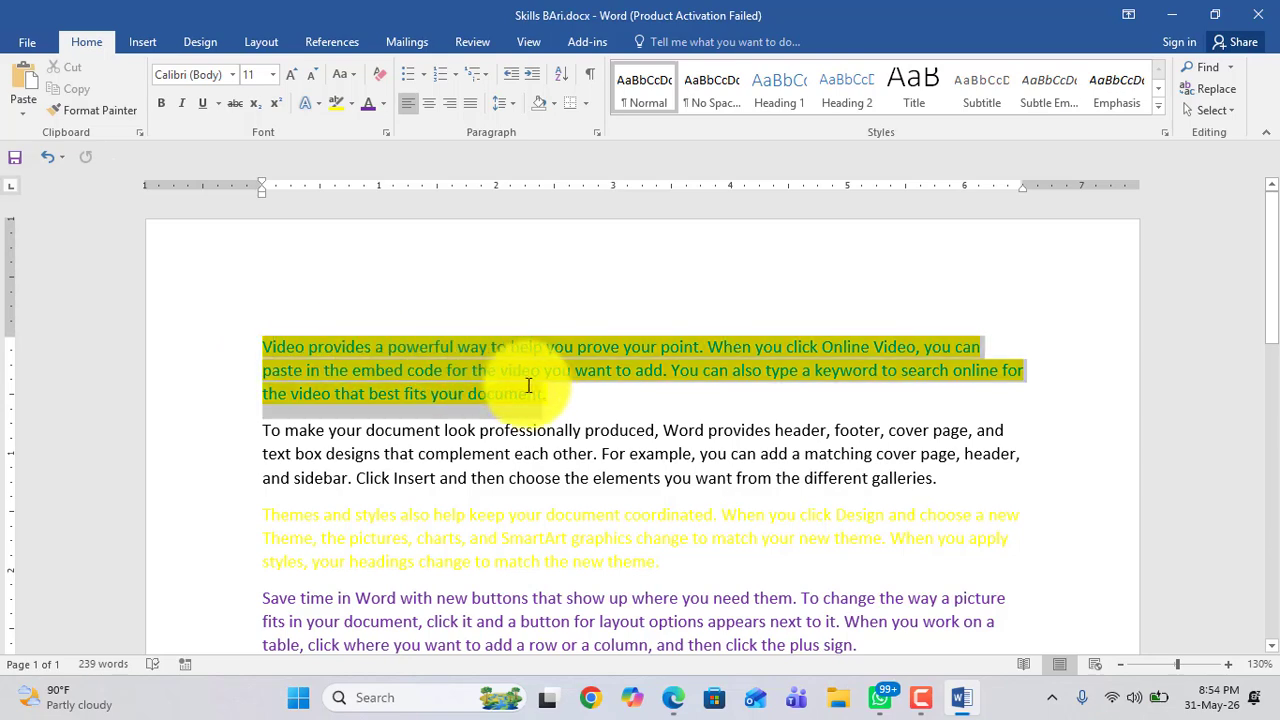
left_click(362, 376)
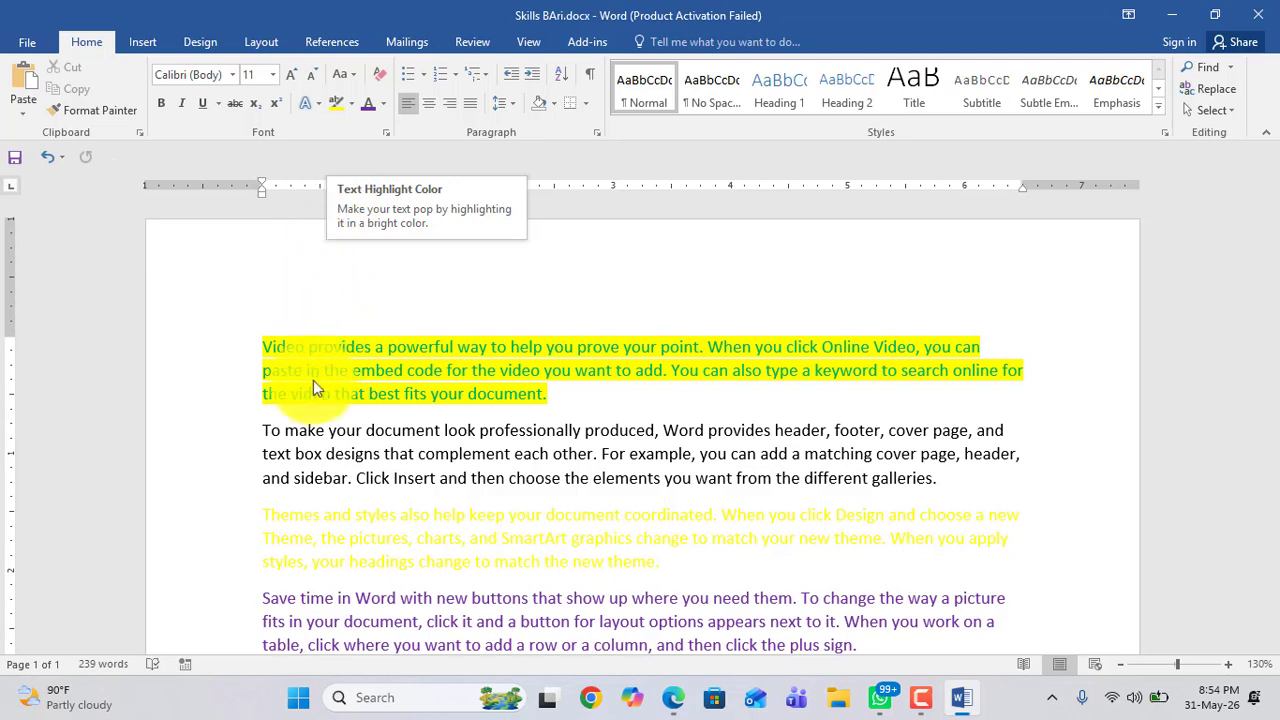
left_click(314, 388)
left_click(352, 112)
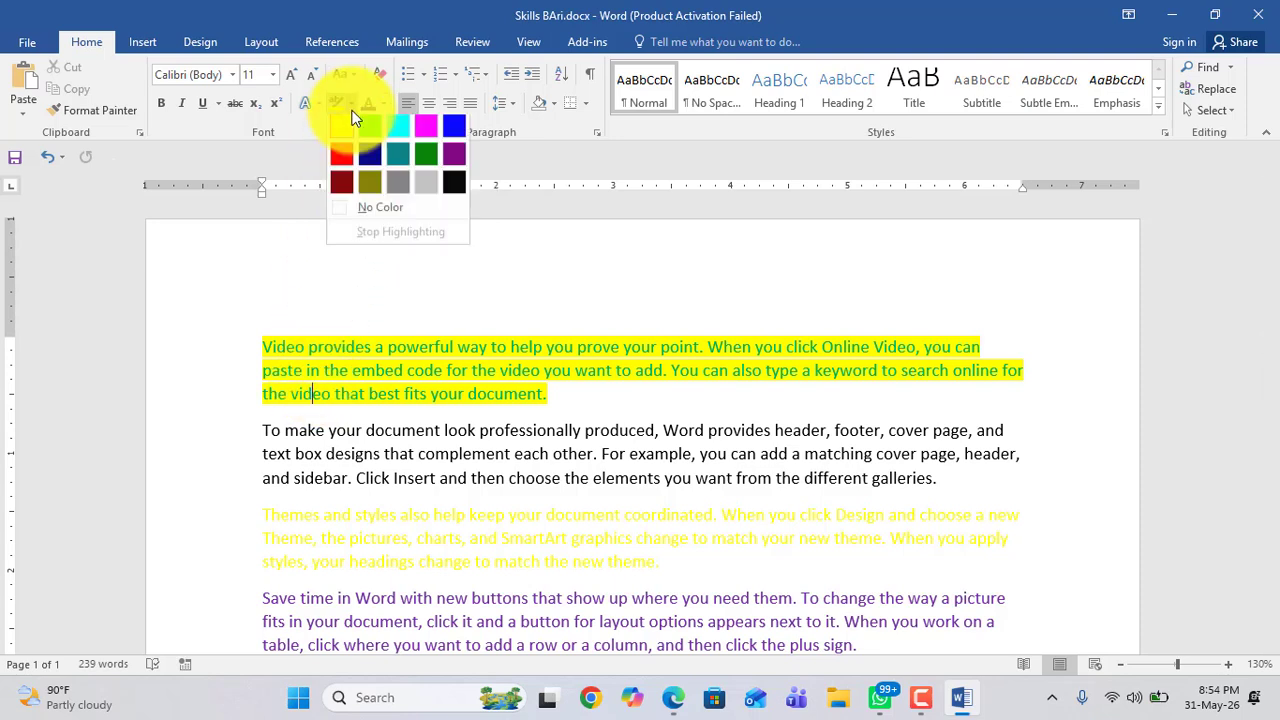
left_click(497, 370)
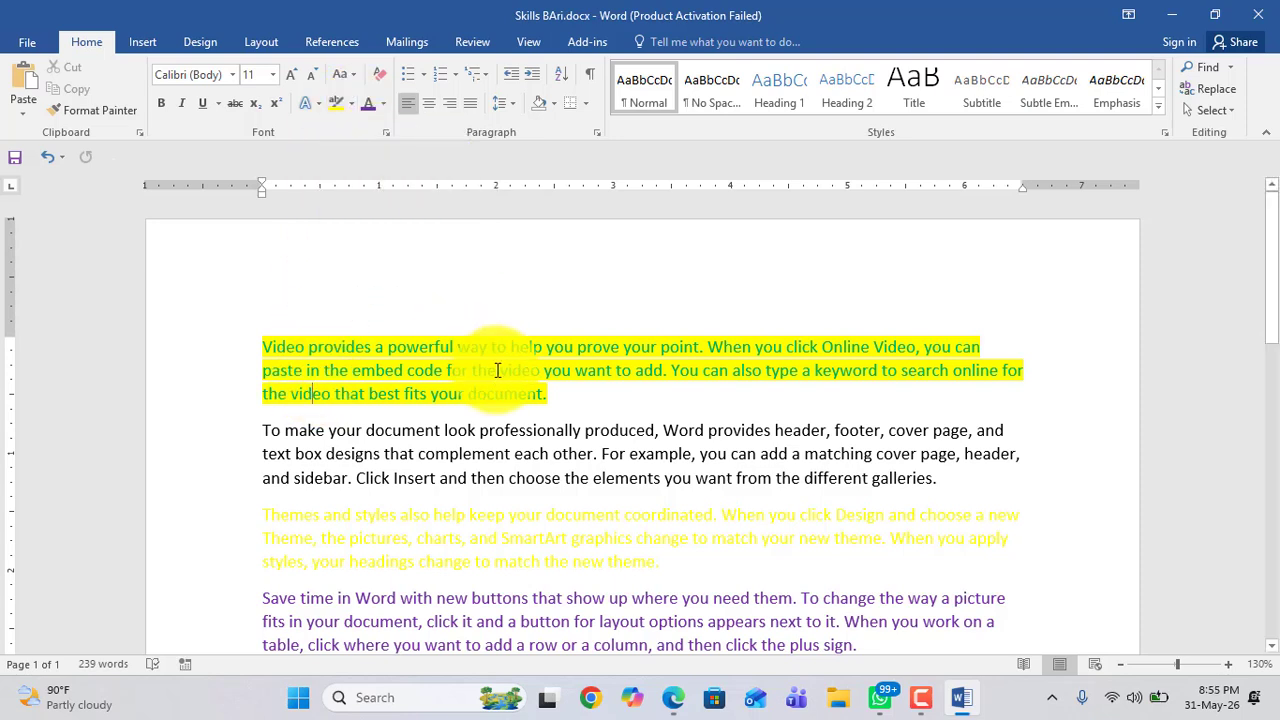
left_click(351, 105)
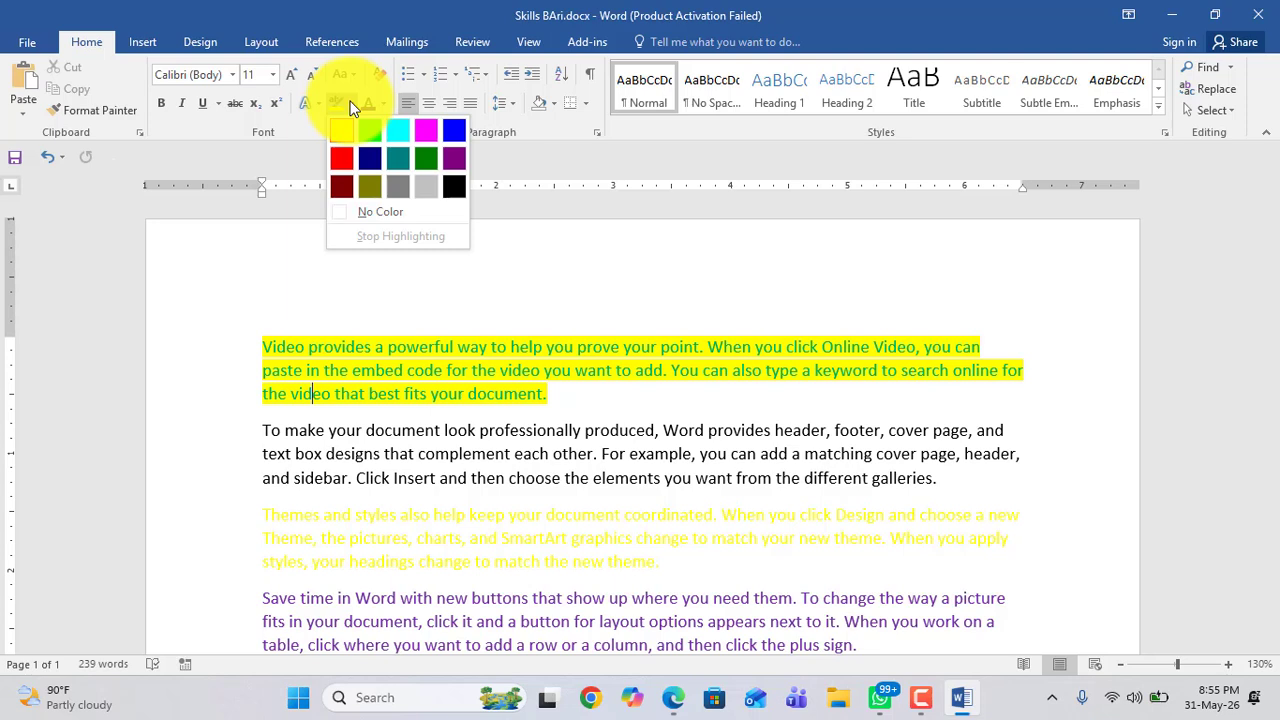
left_click(464, 499)
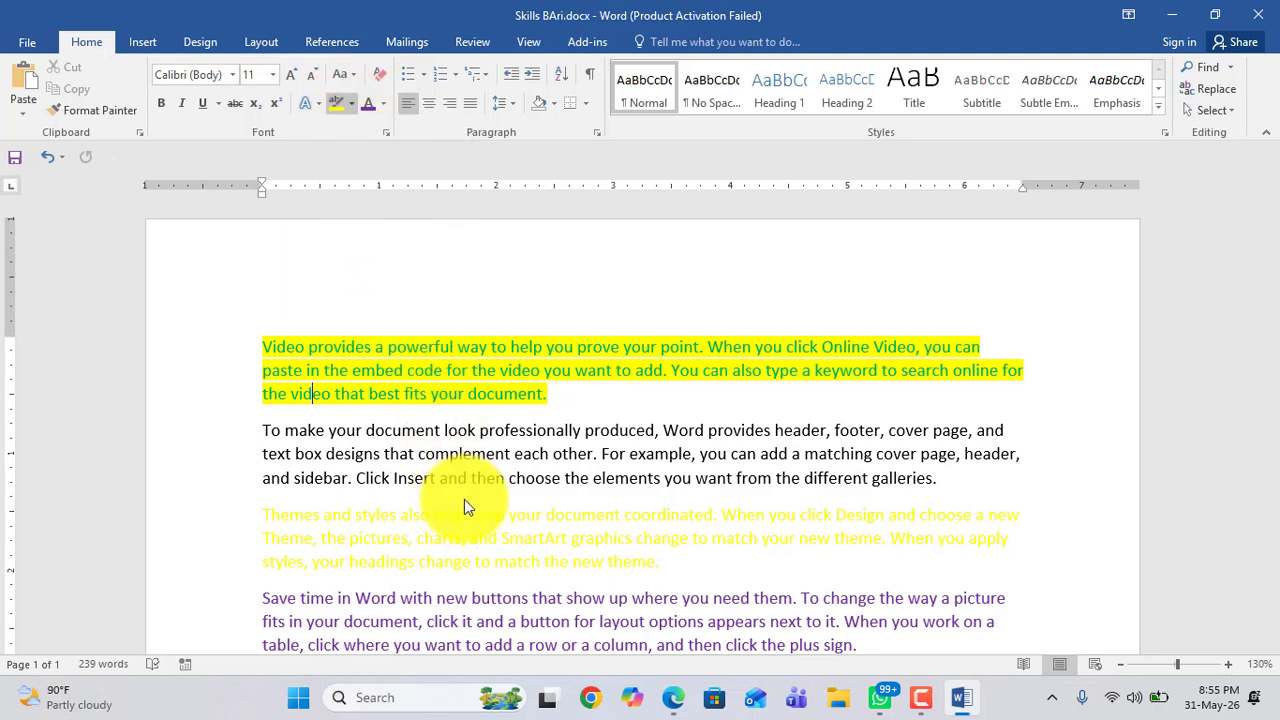
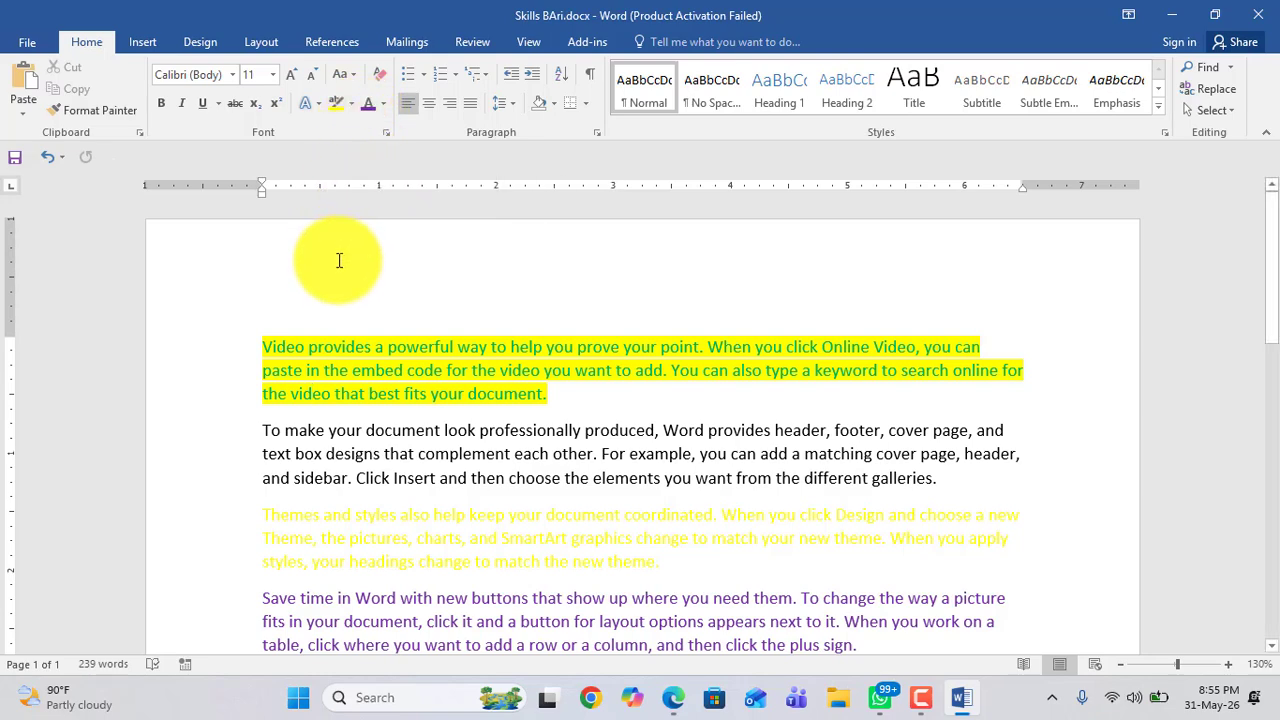
Step: Make the last paragraph, beginning "Reading is easier", bold
scroll(337, 330, "down", 3)
scroll(337, 320, "up", 2)
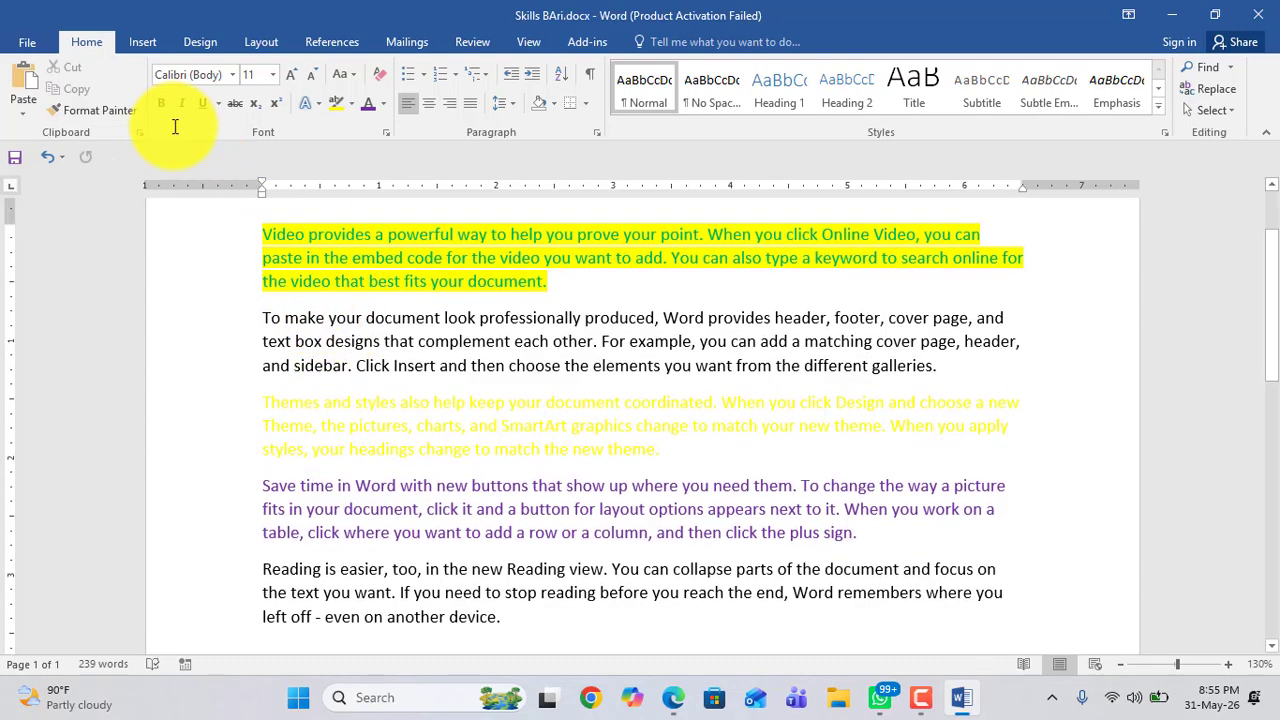
scroll(226, 329, "down", 2)
left_click_drag(262, 457, 505, 512)
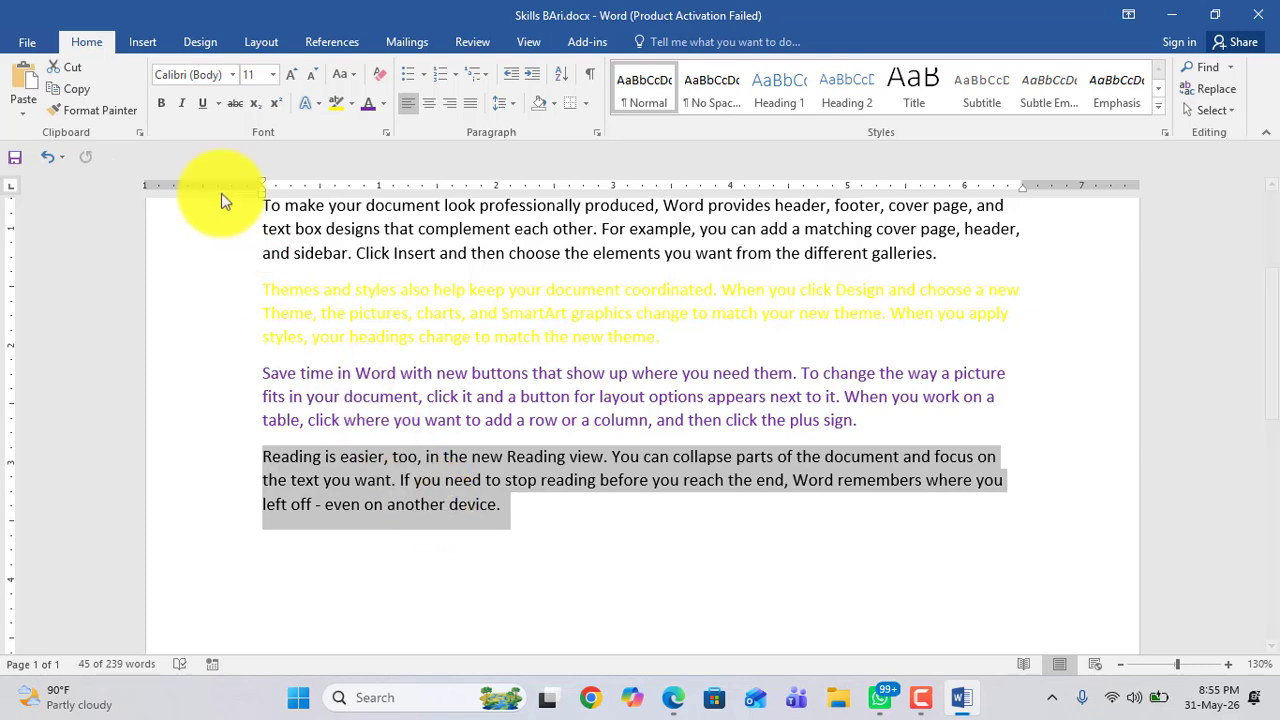
left_click(160, 104)
left_click(462, 504)
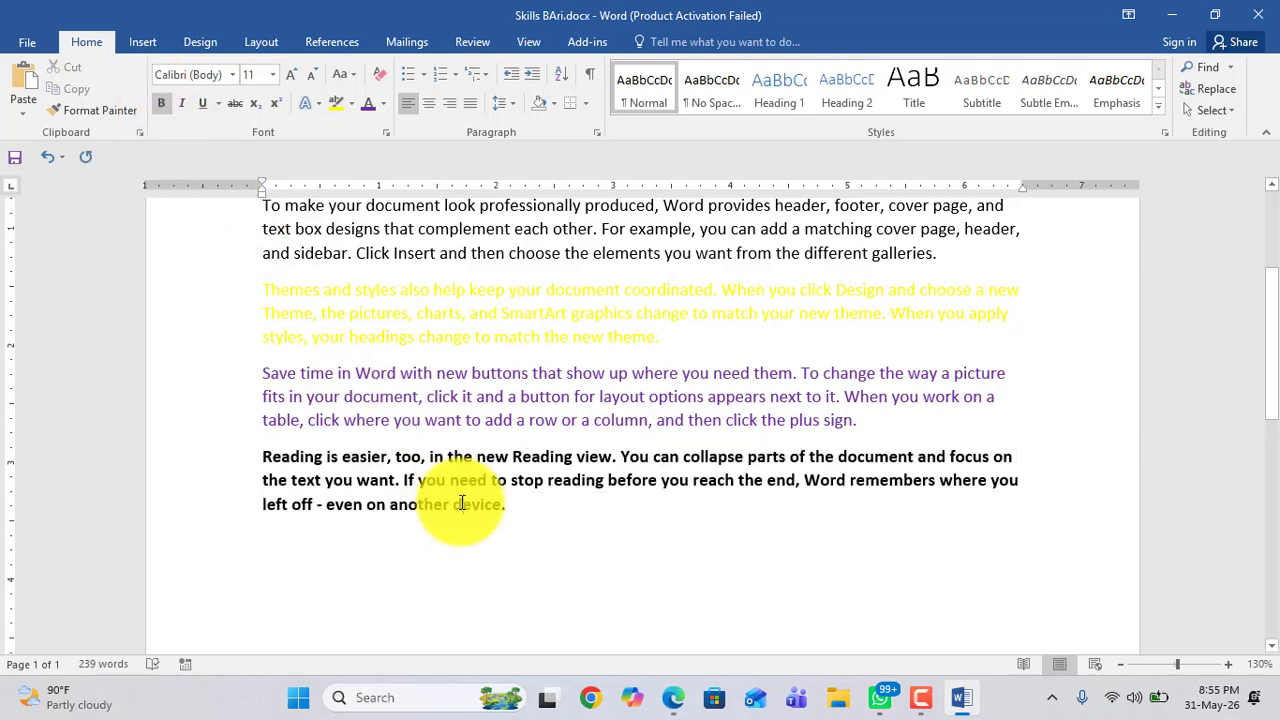
Step: Bold the opening words "Save time in Word with new" of the purple paragraph
left_click_drag(263, 370, 849, 423)
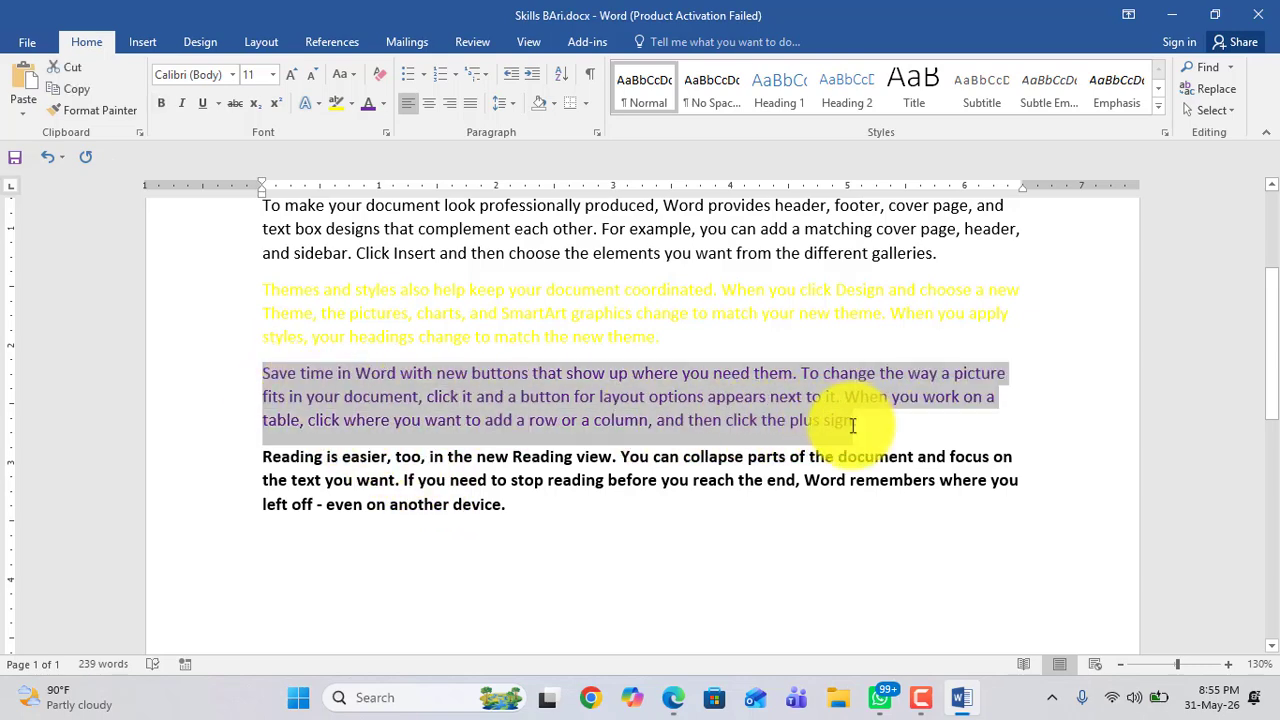
left_click(253, 460)
left_click_drag(253, 460, 509, 520)
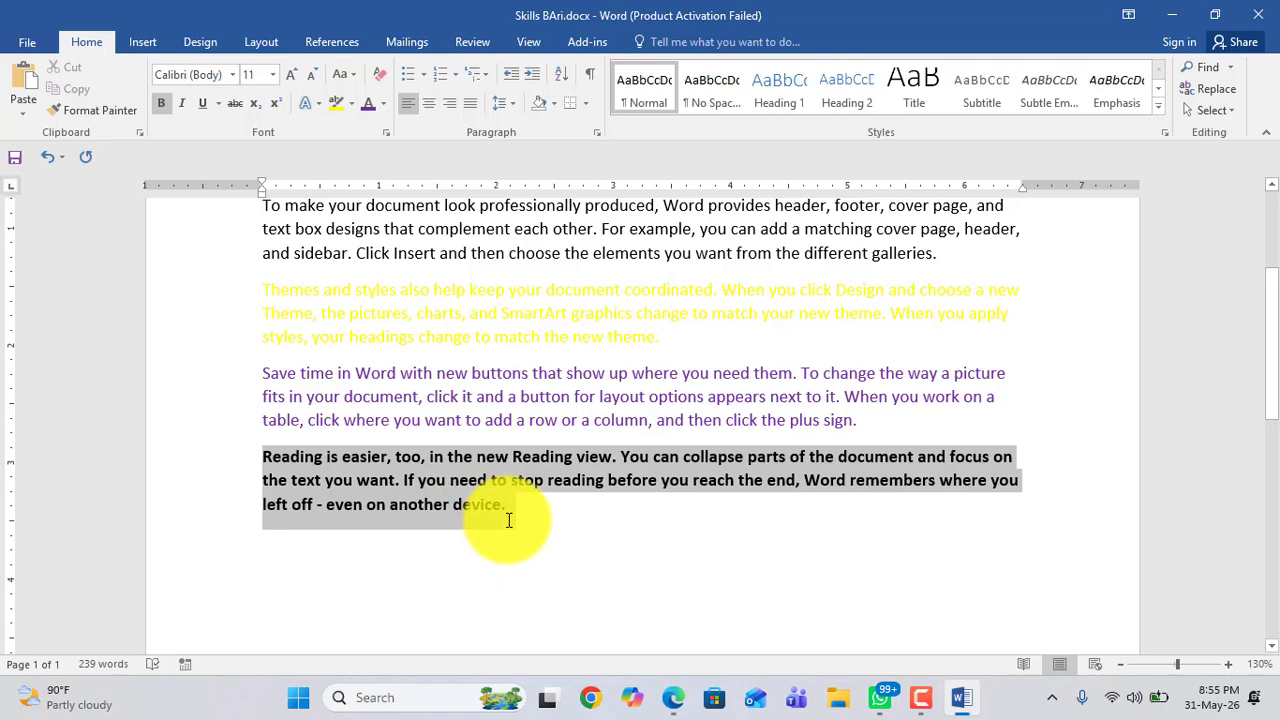
left_click_drag(263, 373, 468, 372)
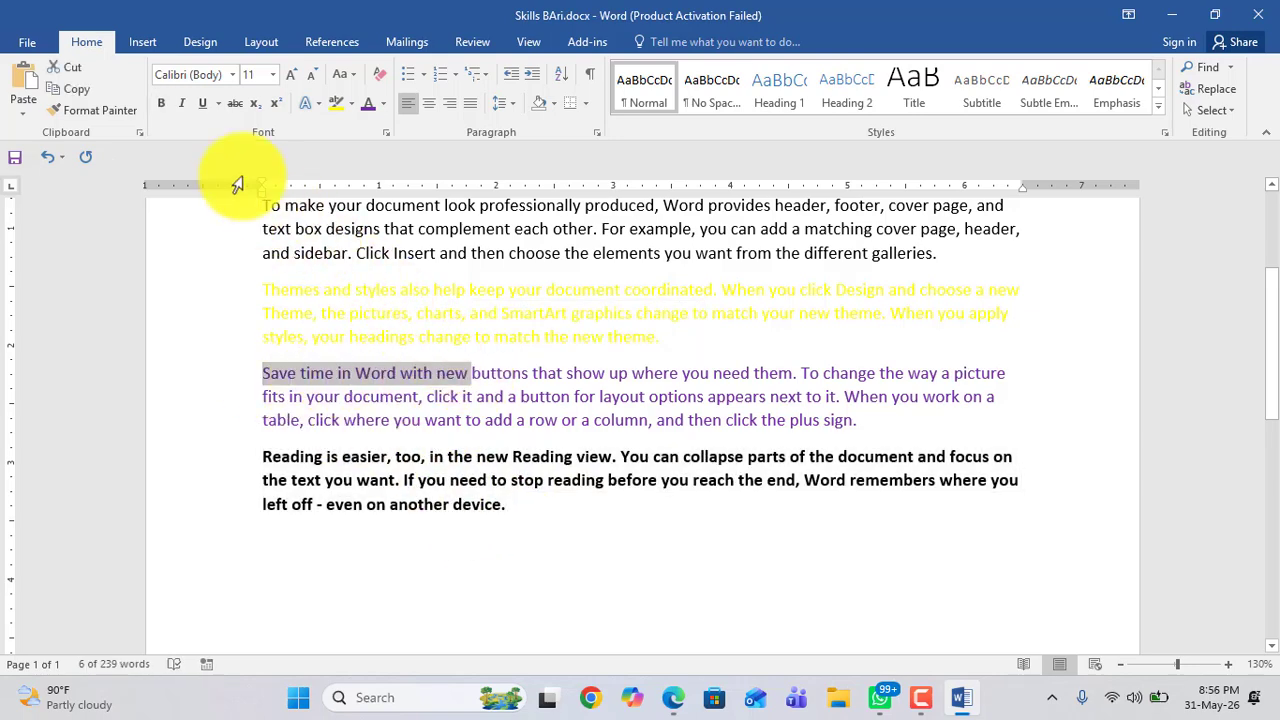
left_click(161, 105)
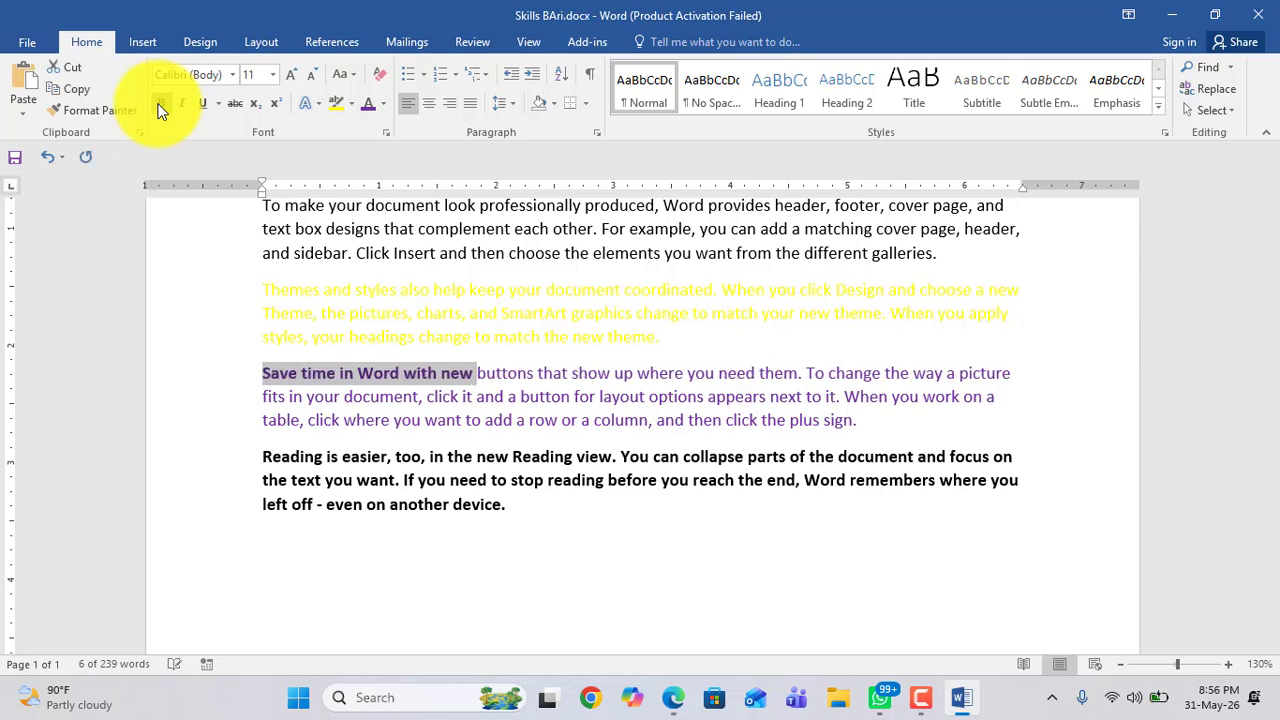
left_click(330, 340)
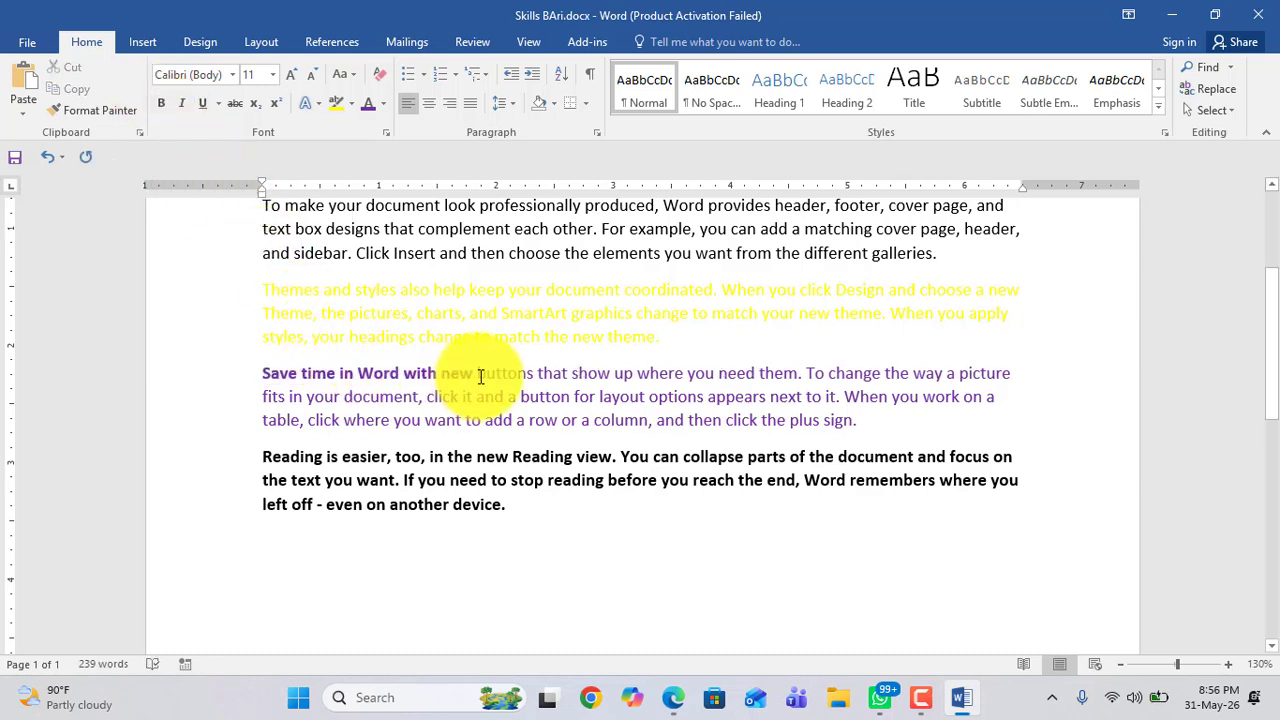
Step: Italicize the words "buttons that show up where" in the purple paragraph
left_click_drag(478, 373, 662, 381)
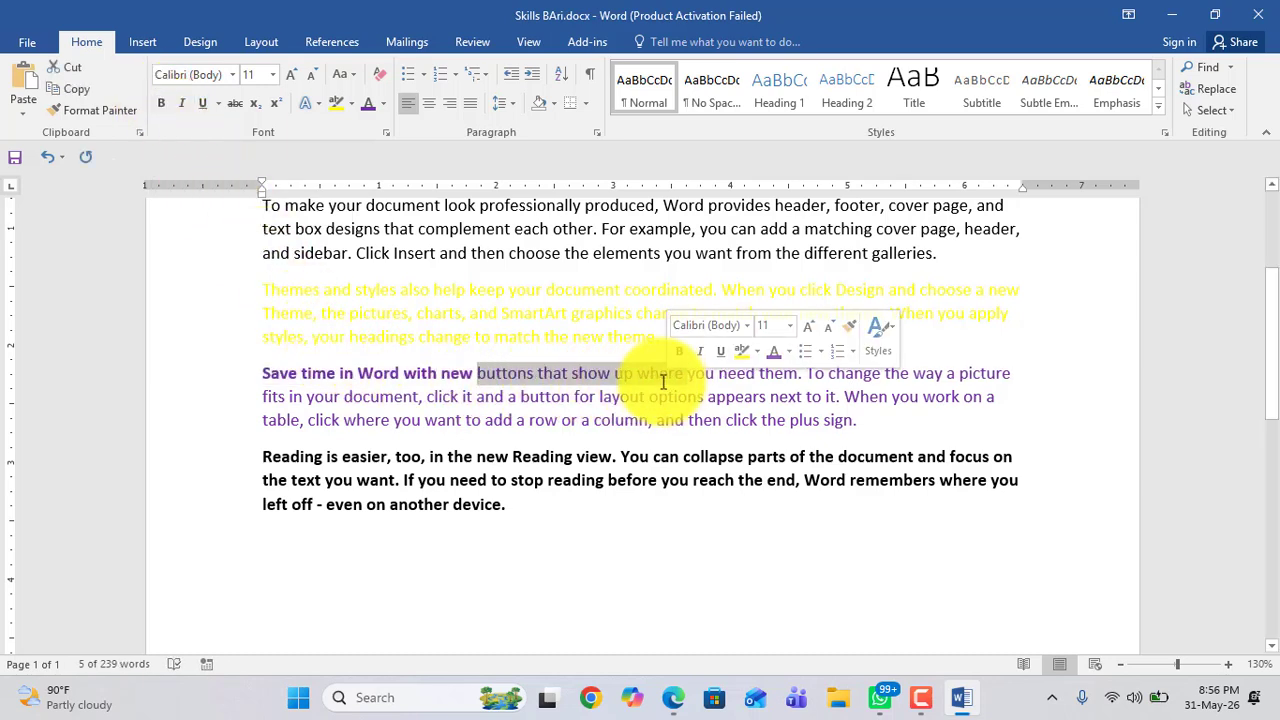
left_click(597, 373)
left_click_drag(476, 376, 274, 374)
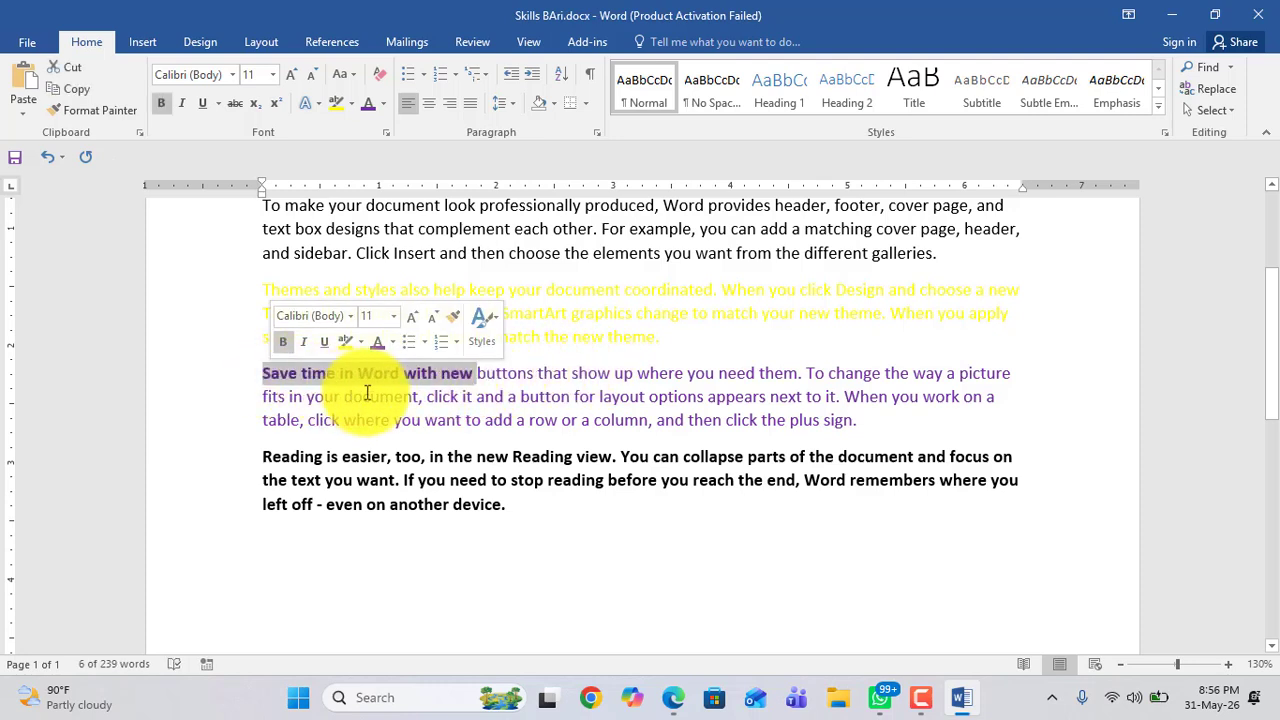
left_click(343, 392)
left_click_drag(478, 377, 686, 372)
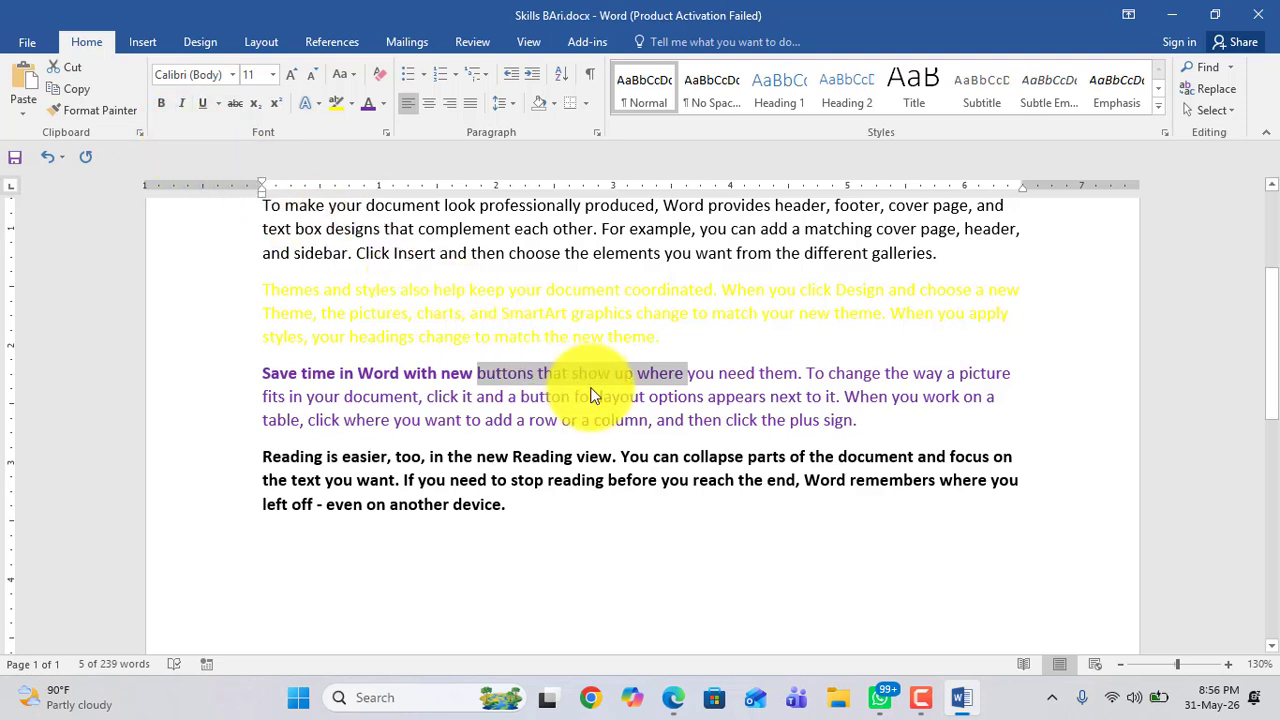
left_click(182, 104)
left_click(511, 395)
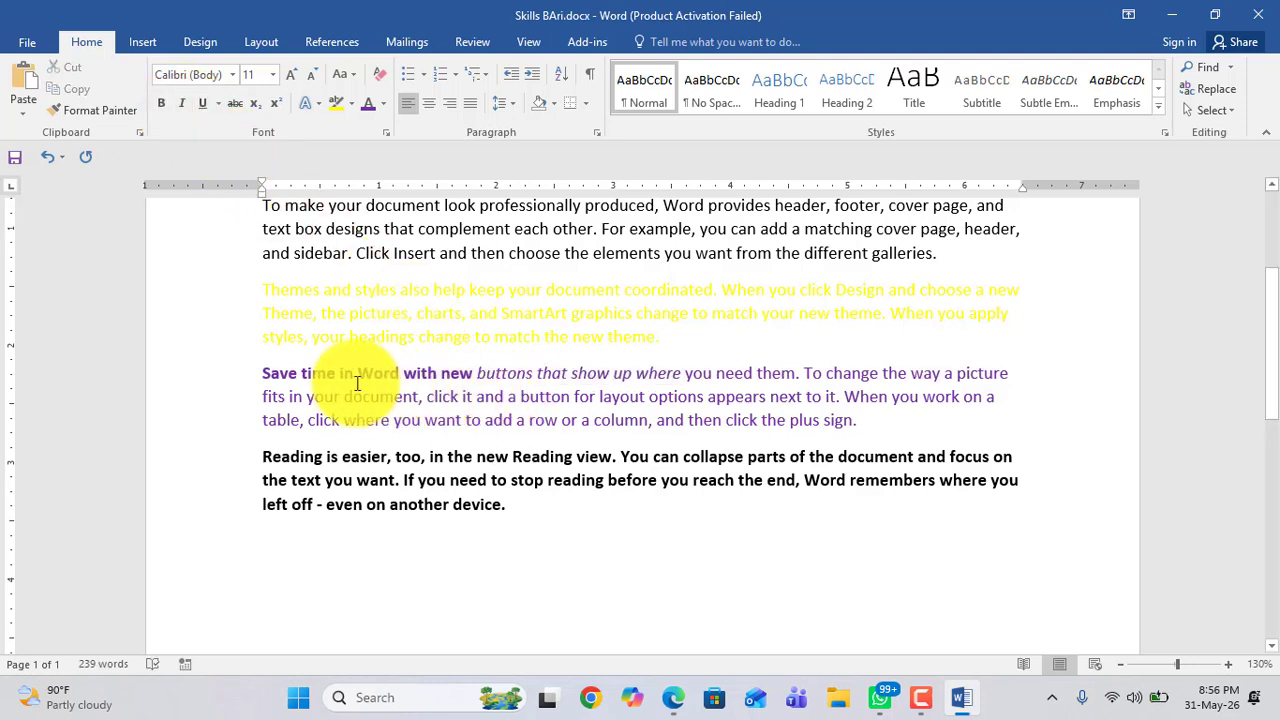
Step: Make the whole second paragraph, beginning "To make your document", italic and bold
left_click_drag(263, 373, 450, 368)
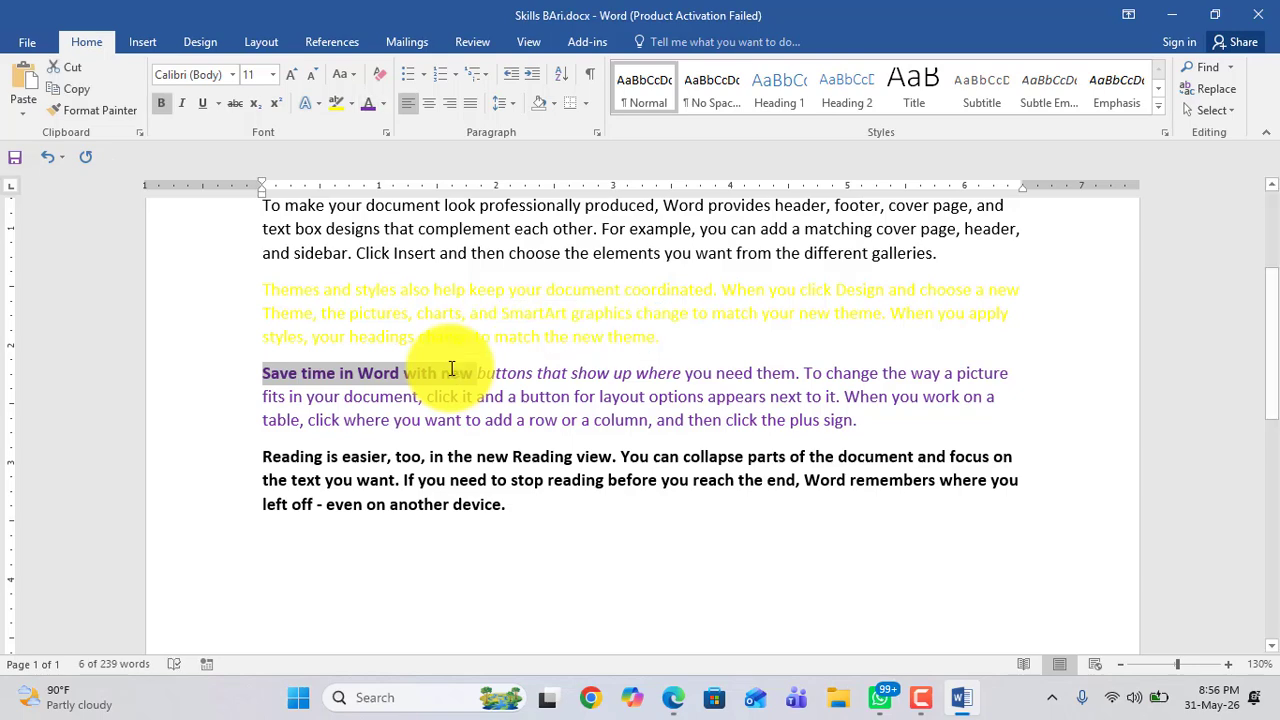
scroll(521, 440, "up", 3)
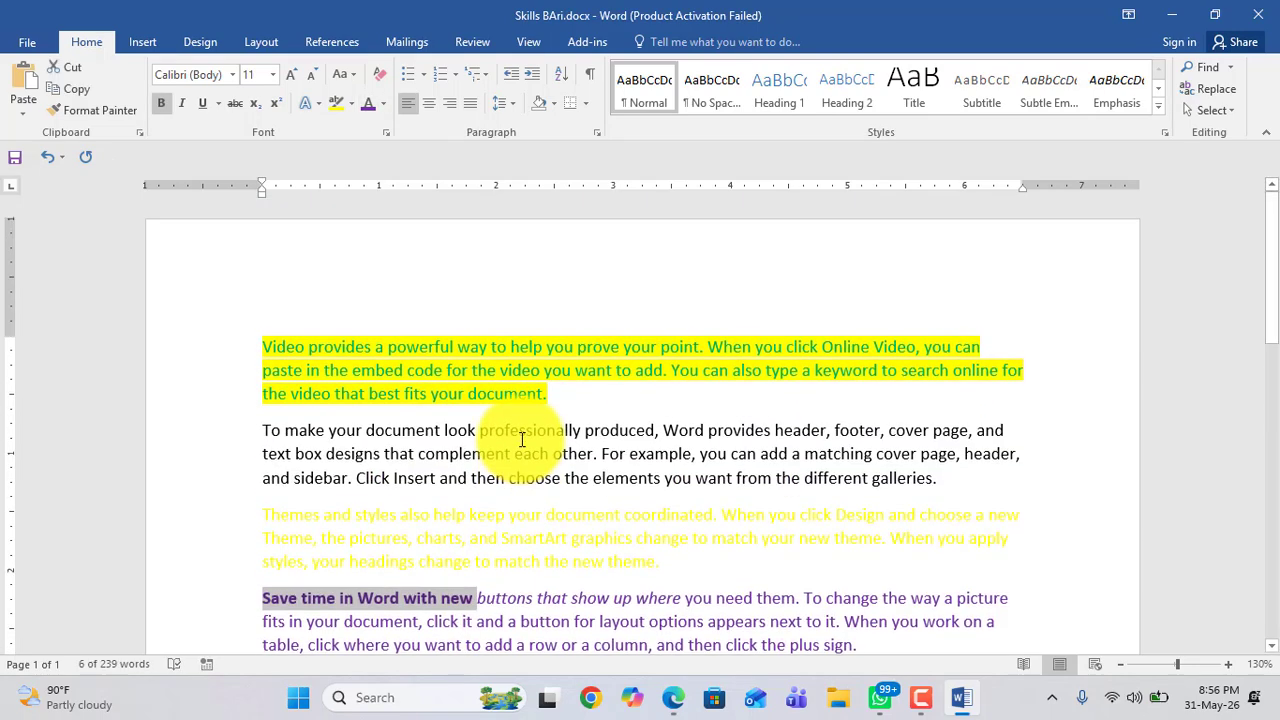
scroll(521, 440, "down", 2)
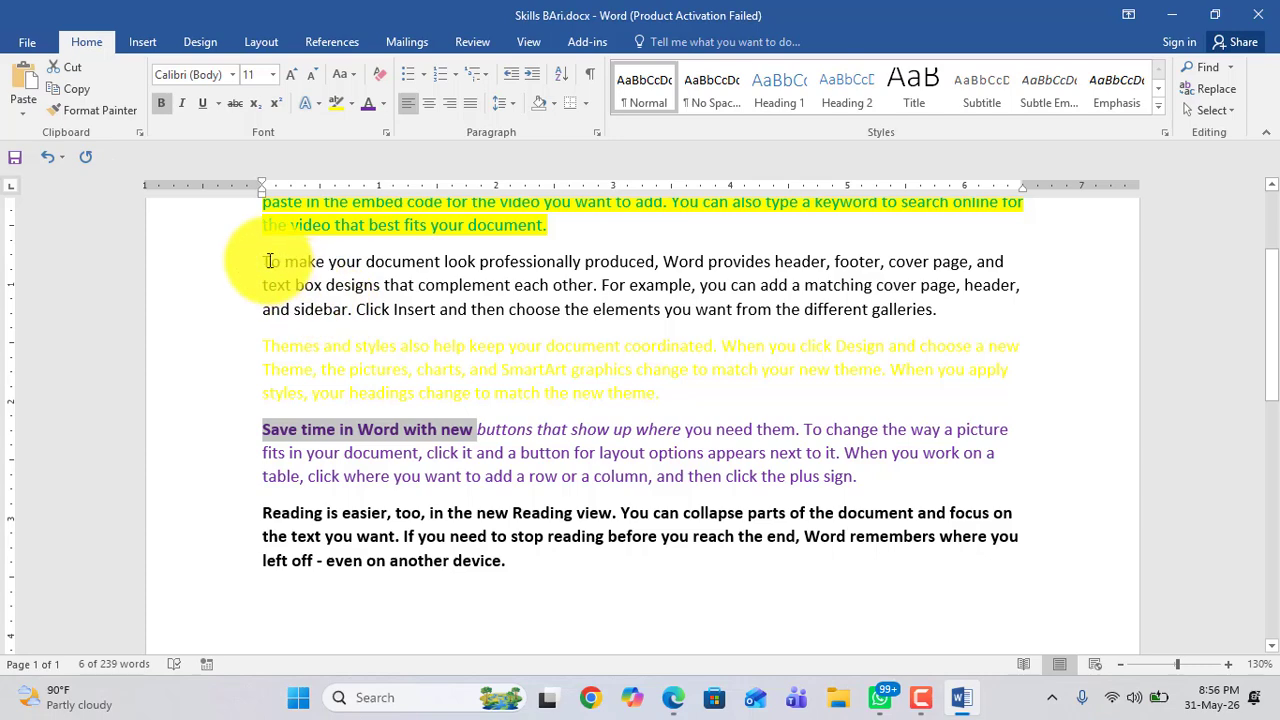
left_click_drag(265, 261, 957, 300)
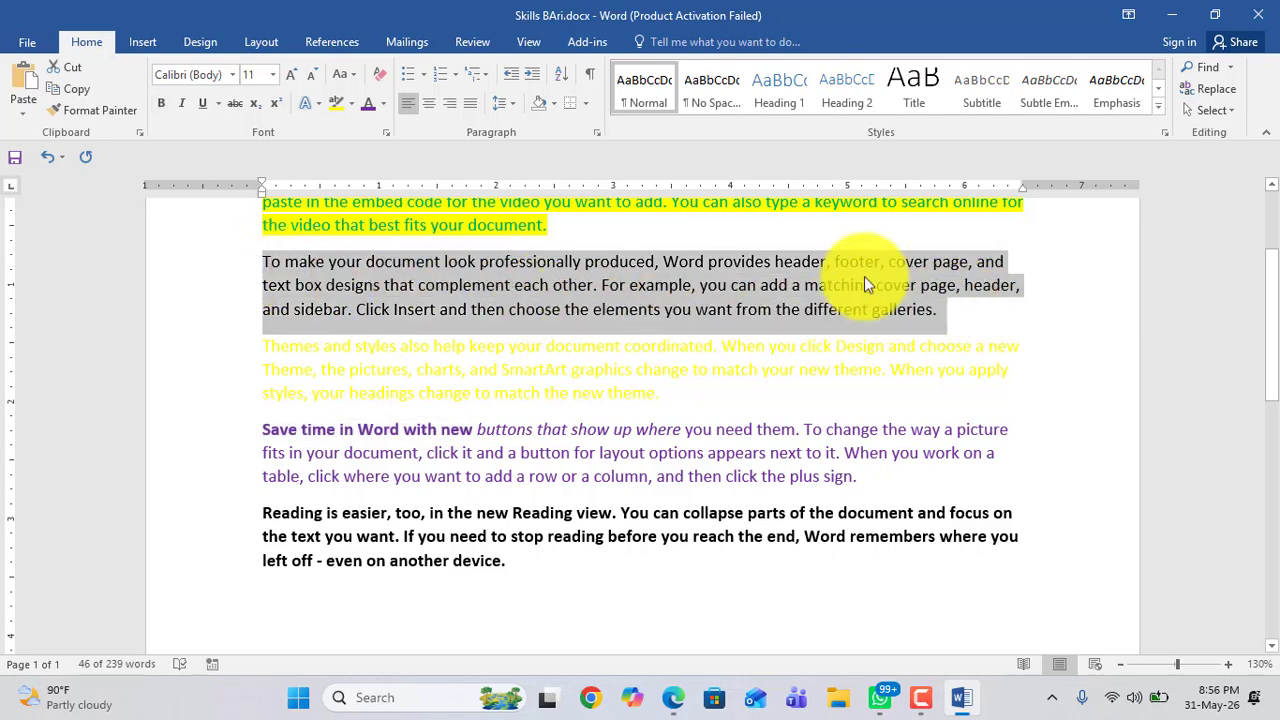
left_click(184, 103)
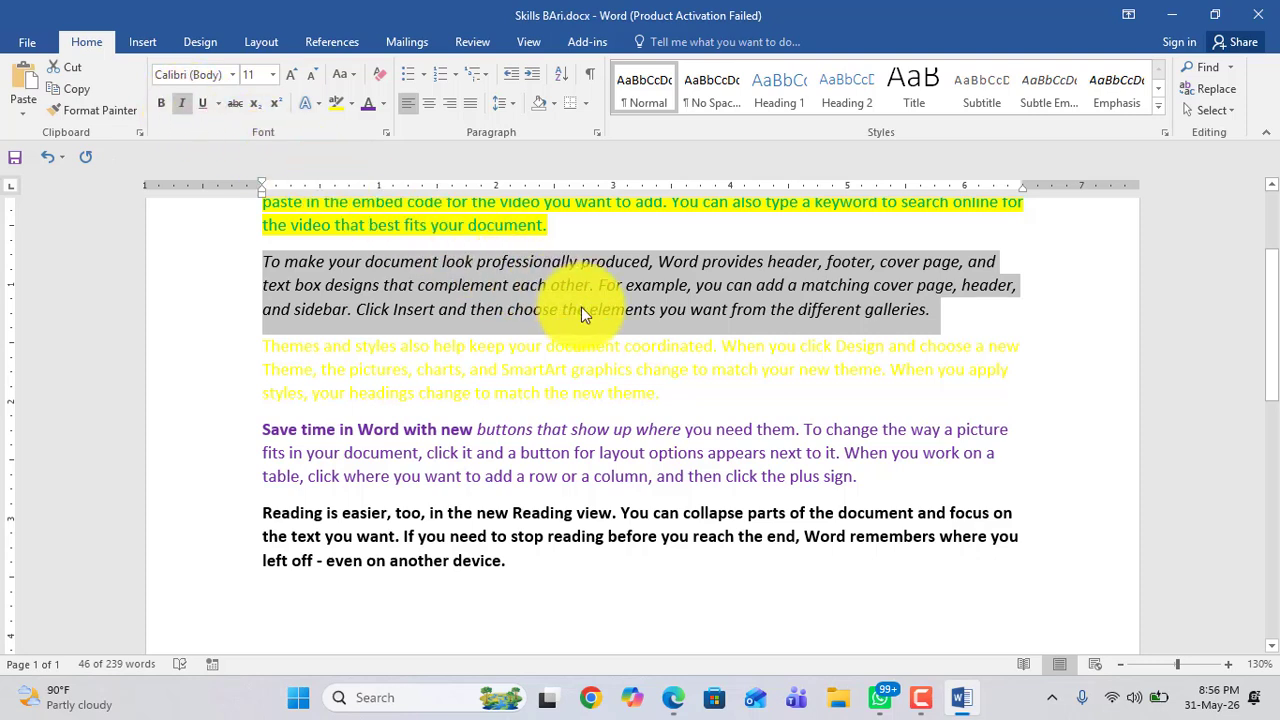
left_click(162, 104)
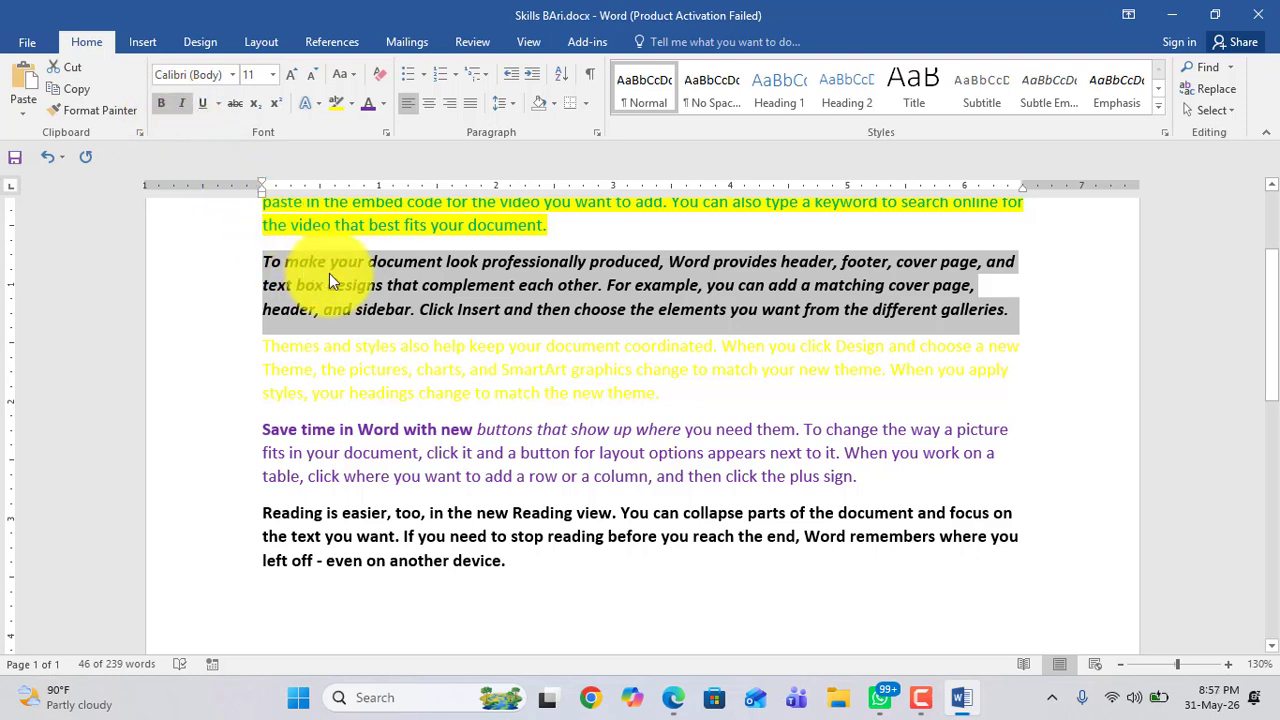
Step: Underline the entire last paragraph
scroll(423, 399, "down", 2)
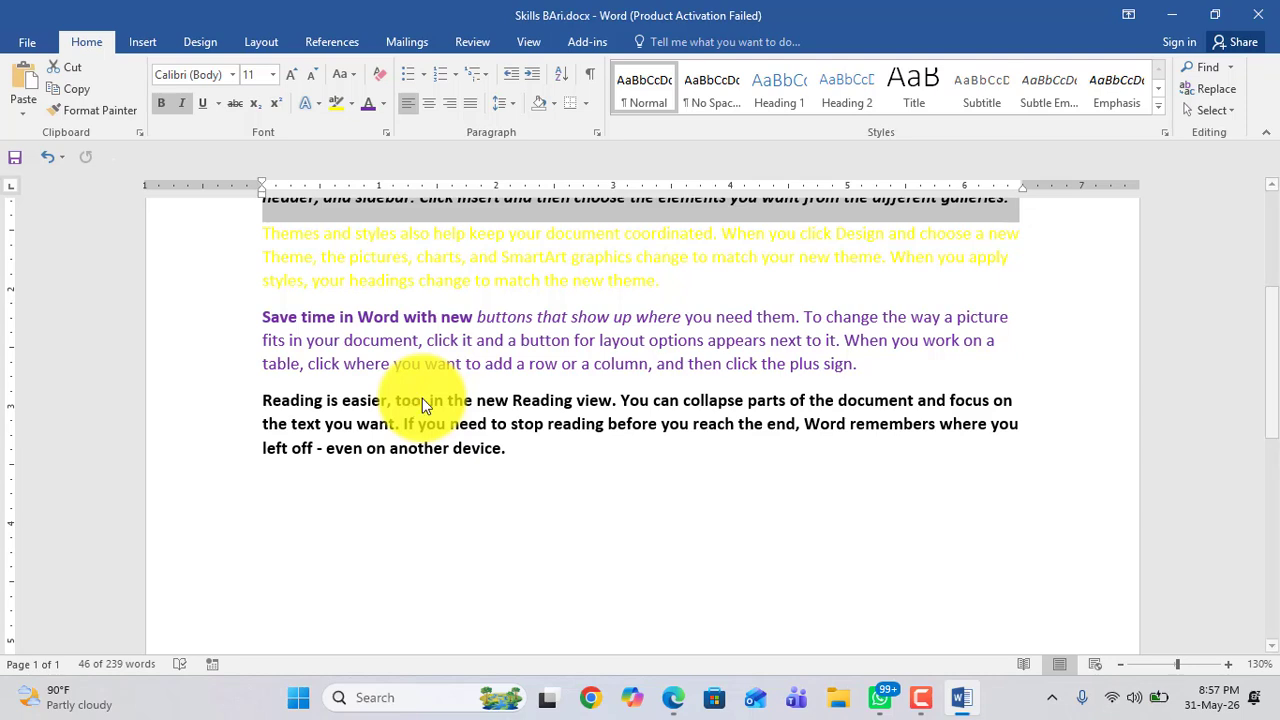
left_click(423, 400)
type(",")
left_click_drag(264, 402, 531, 457)
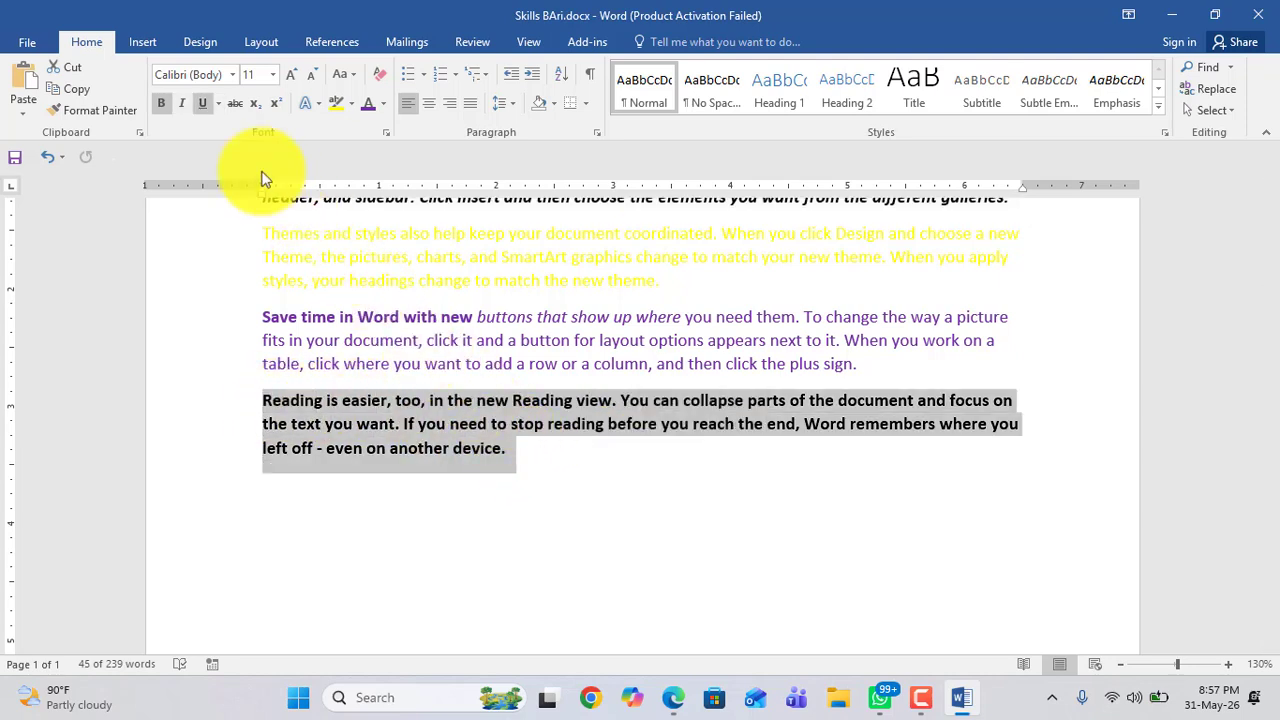
left_click(202, 103)
left_click(385, 440)
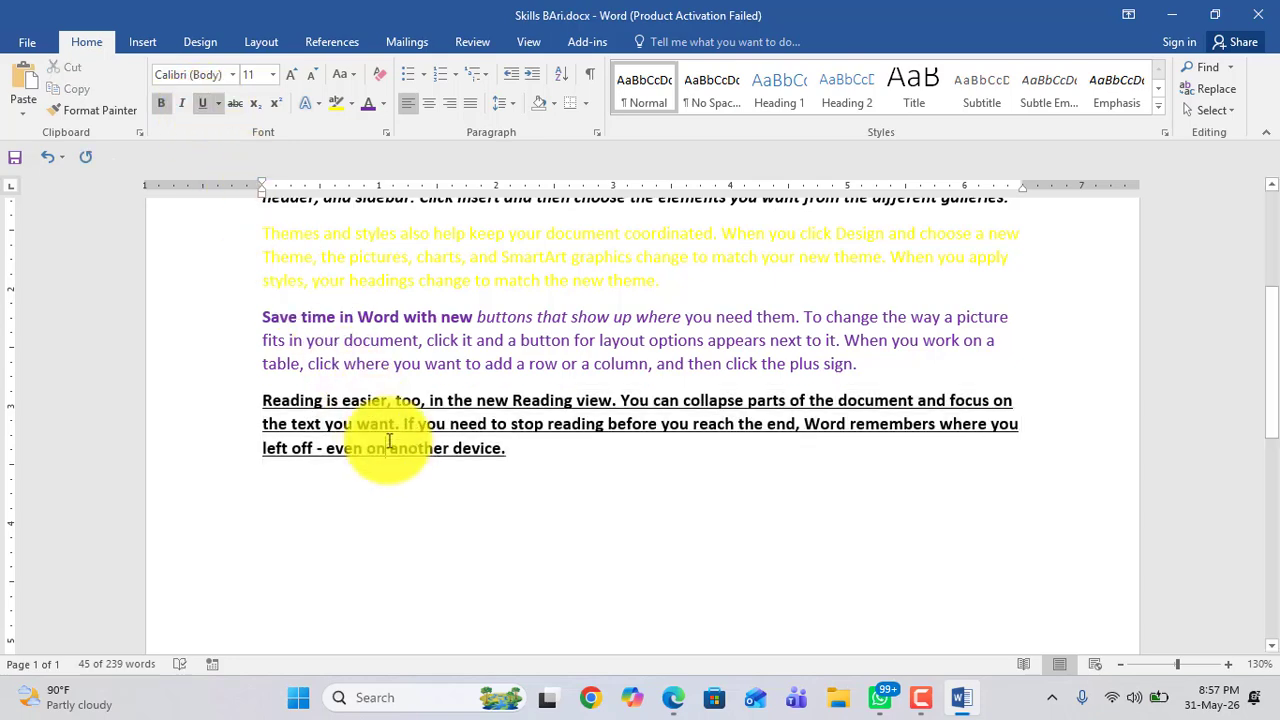
Step: Underline the whole purple paragraph
scroll(400, 470, "up", 4)
scroll(416, 476, "down", 2)
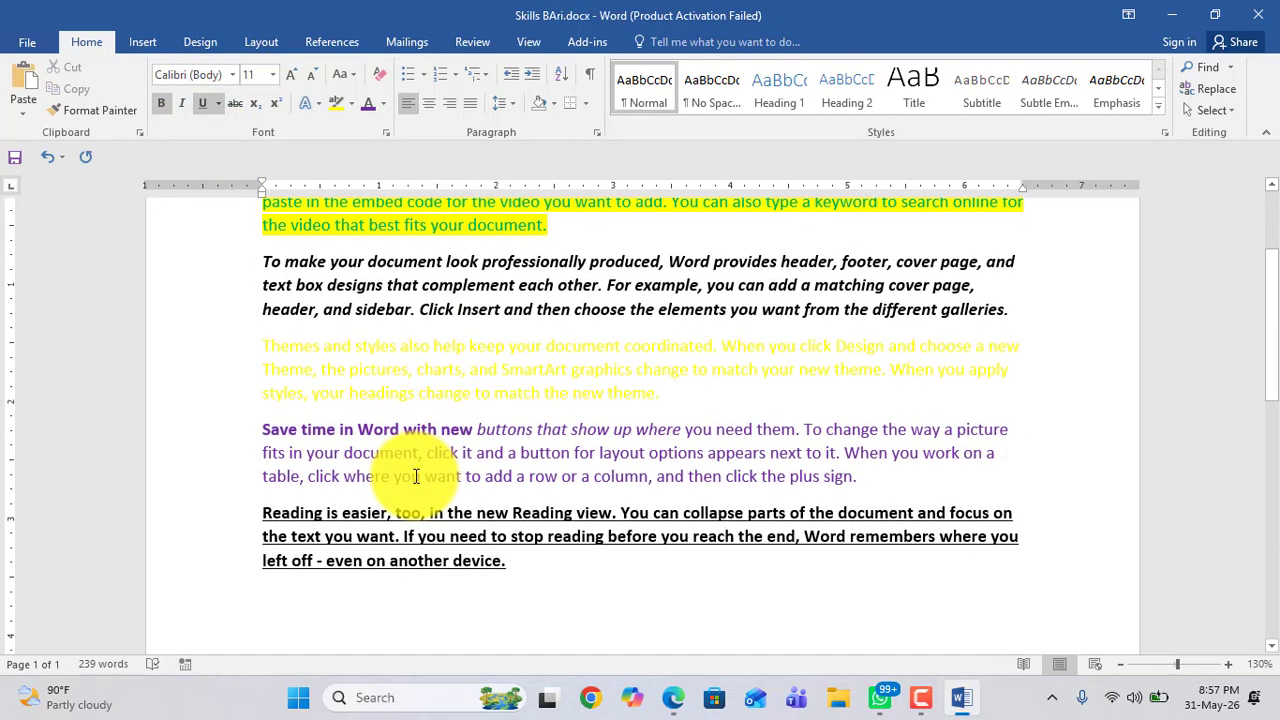
triple_click(260, 428)
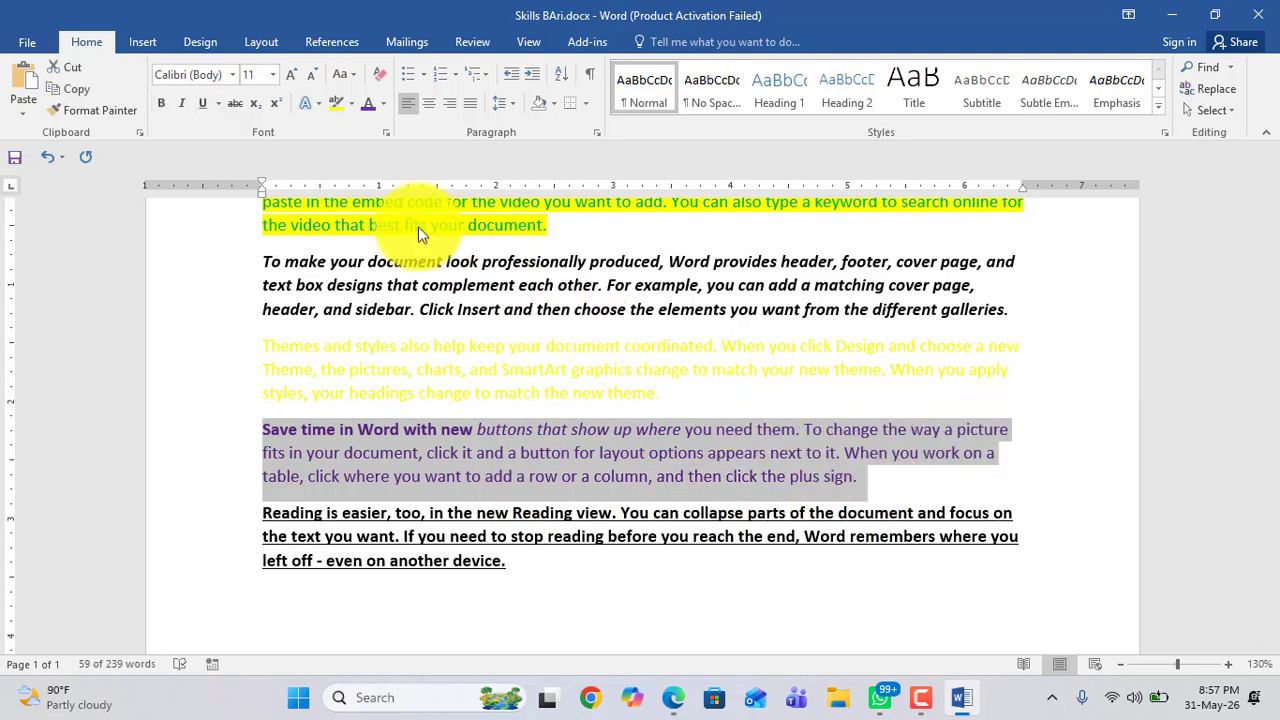
left_click(202, 103)
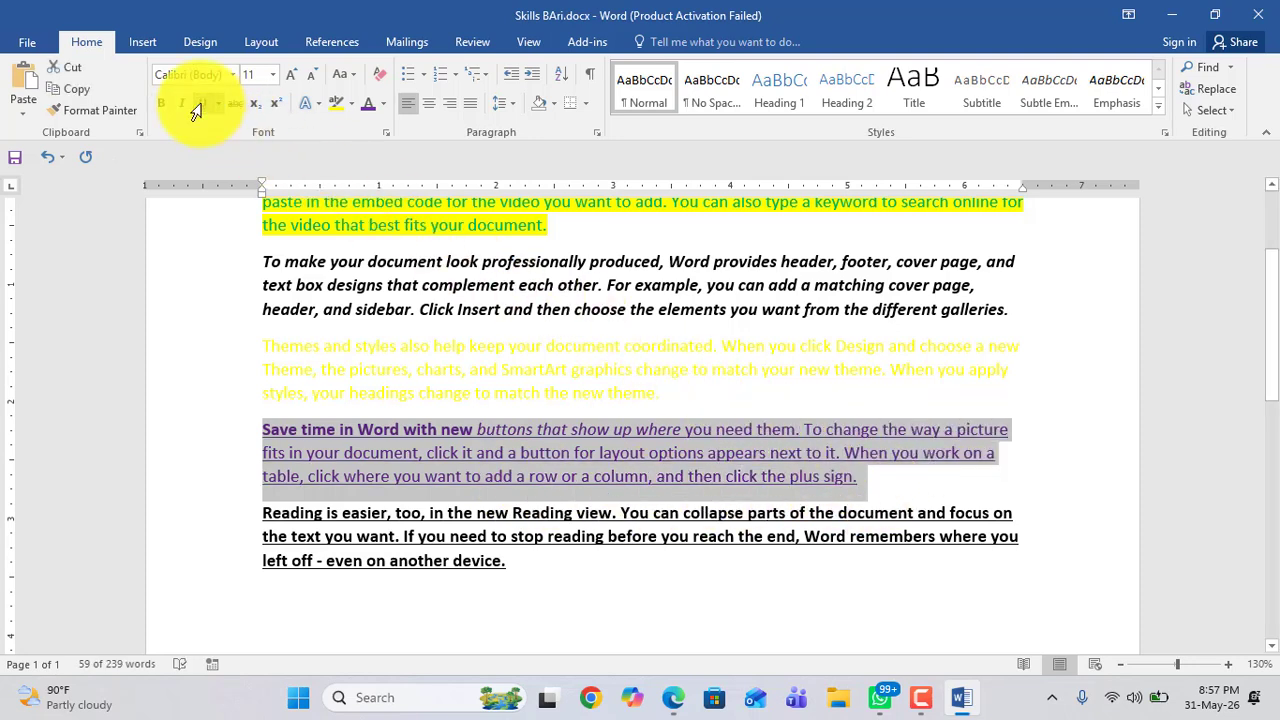
left_click(371, 437)
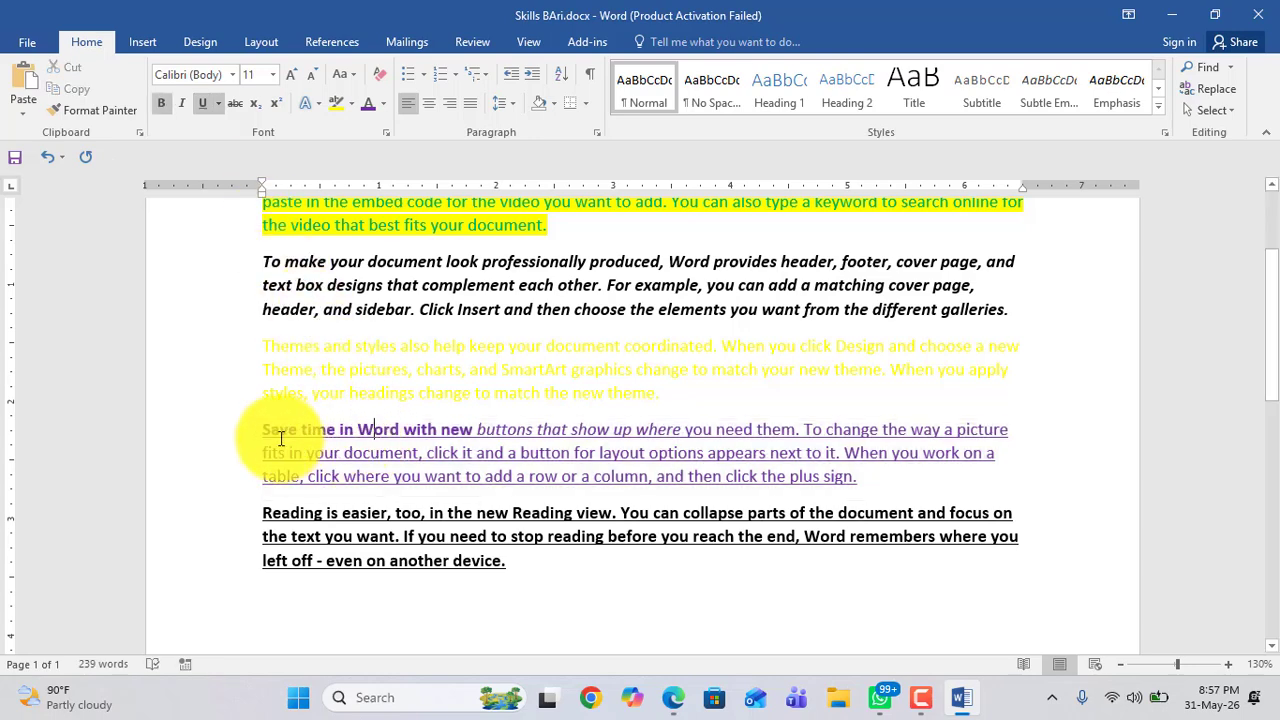
Step: Remove the underline from the purple paragraph except its opening words "Save time in Word with new"
left_click_drag(474, 437, 273, 432)
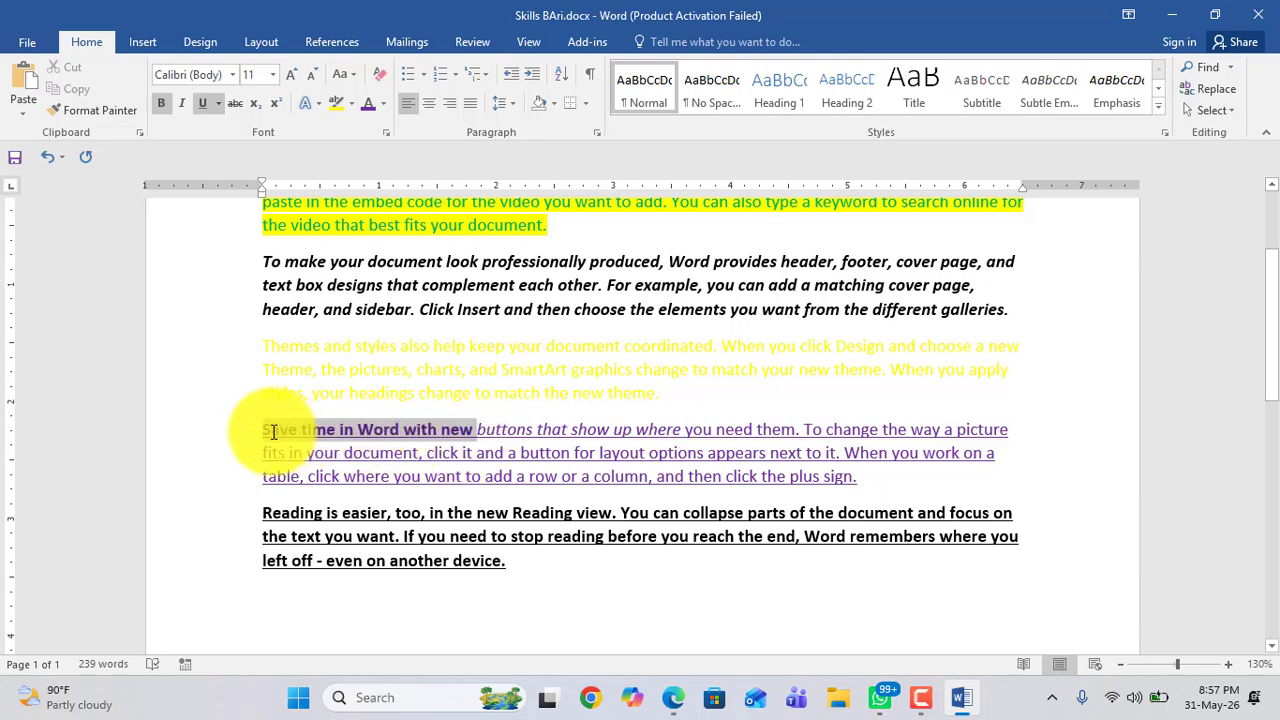
left_click(551, 476)
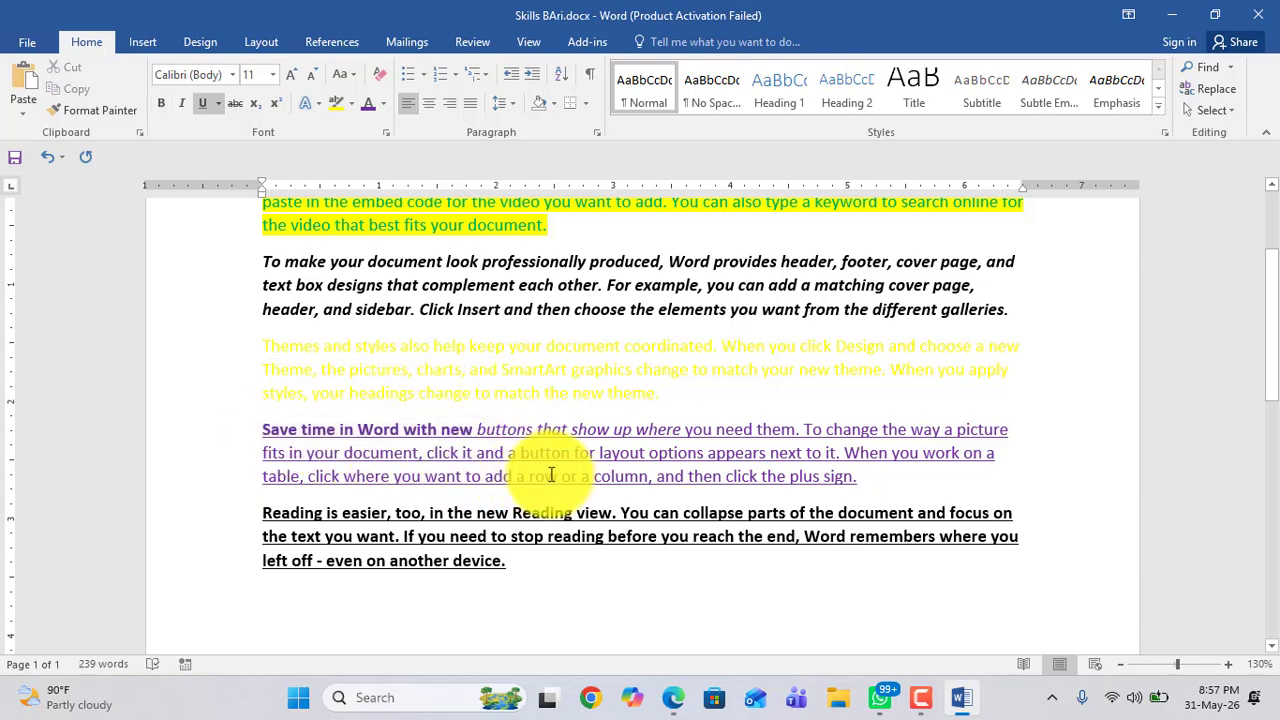
left_click_drag(477, 430, 862, 476)
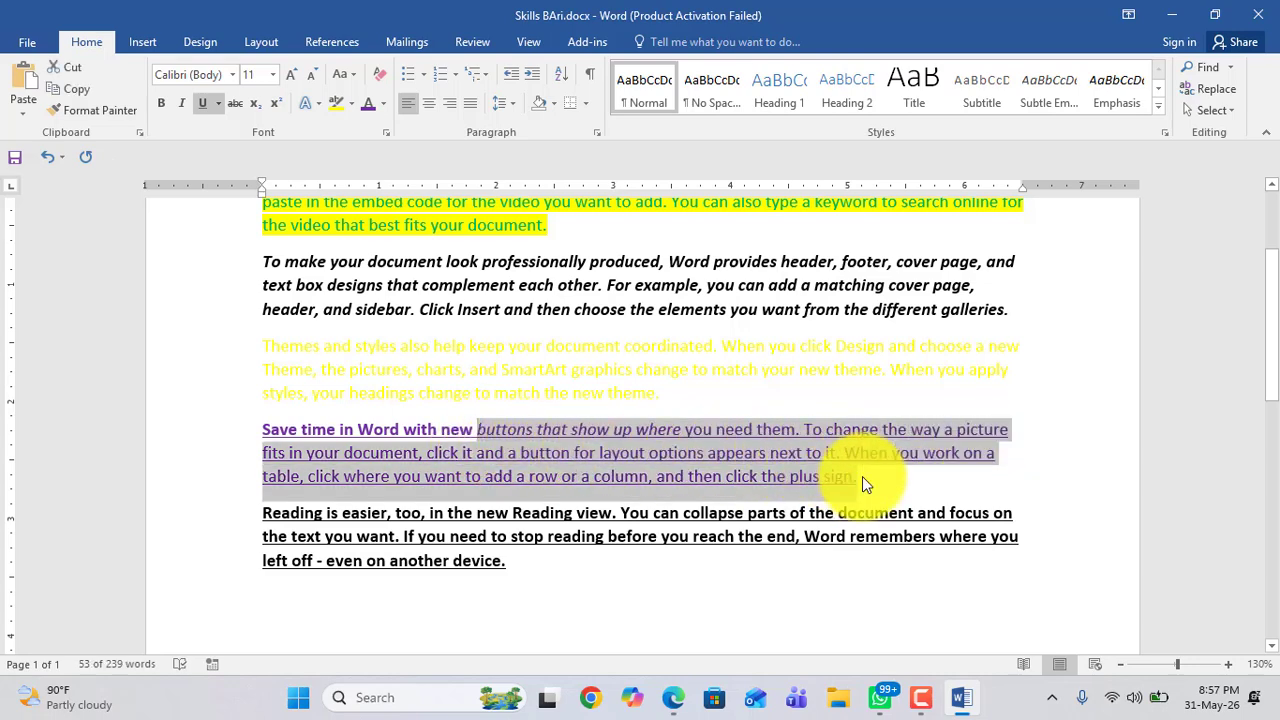
left_click(204, 104)
left_click(568, 443)
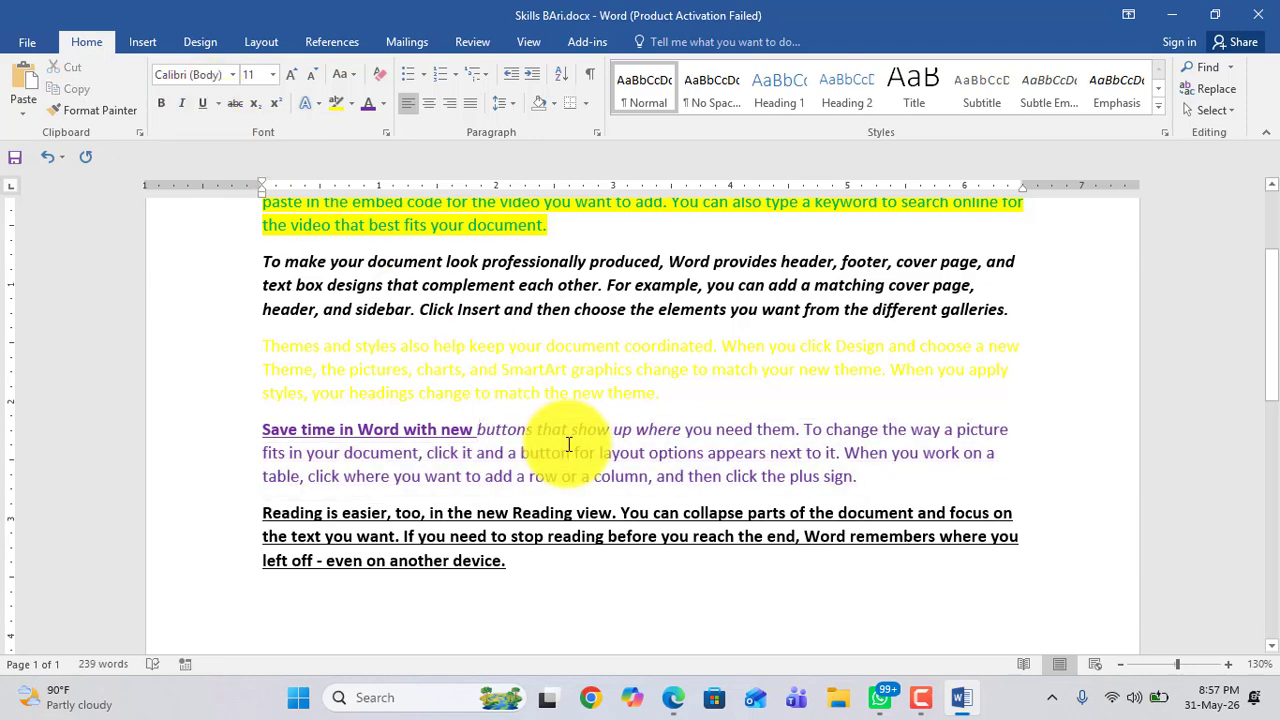
left_click_drag(263, 428, 443, 429)
left_click_drag(264, 512, 502, 573)
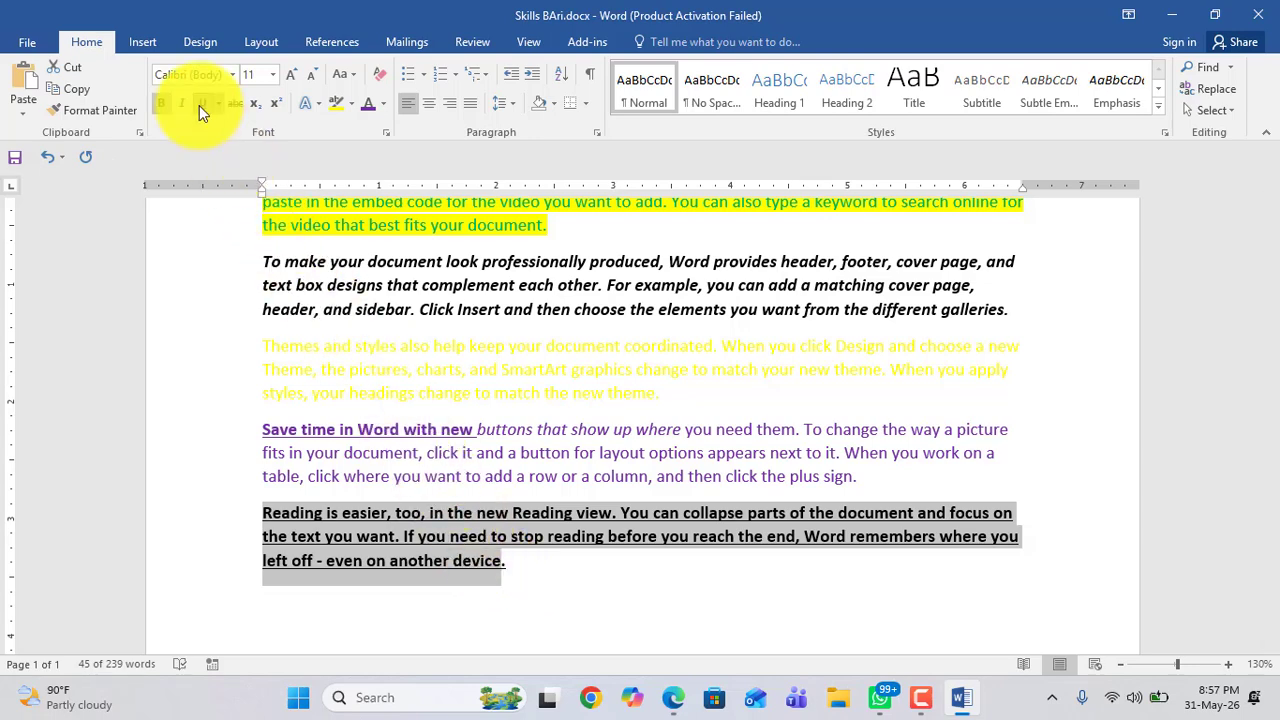
left_click(521, 576)
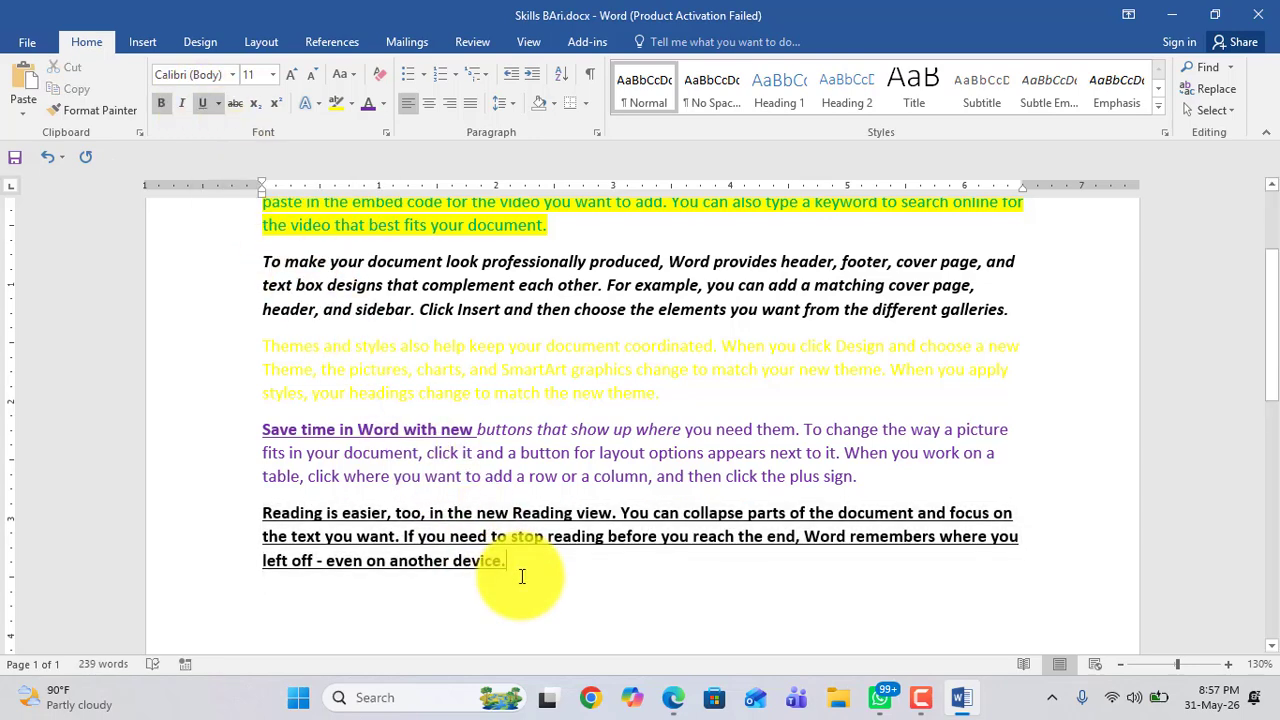
Step: Remove bold from the last paragraph and then reapply it
left_click(549, 392)
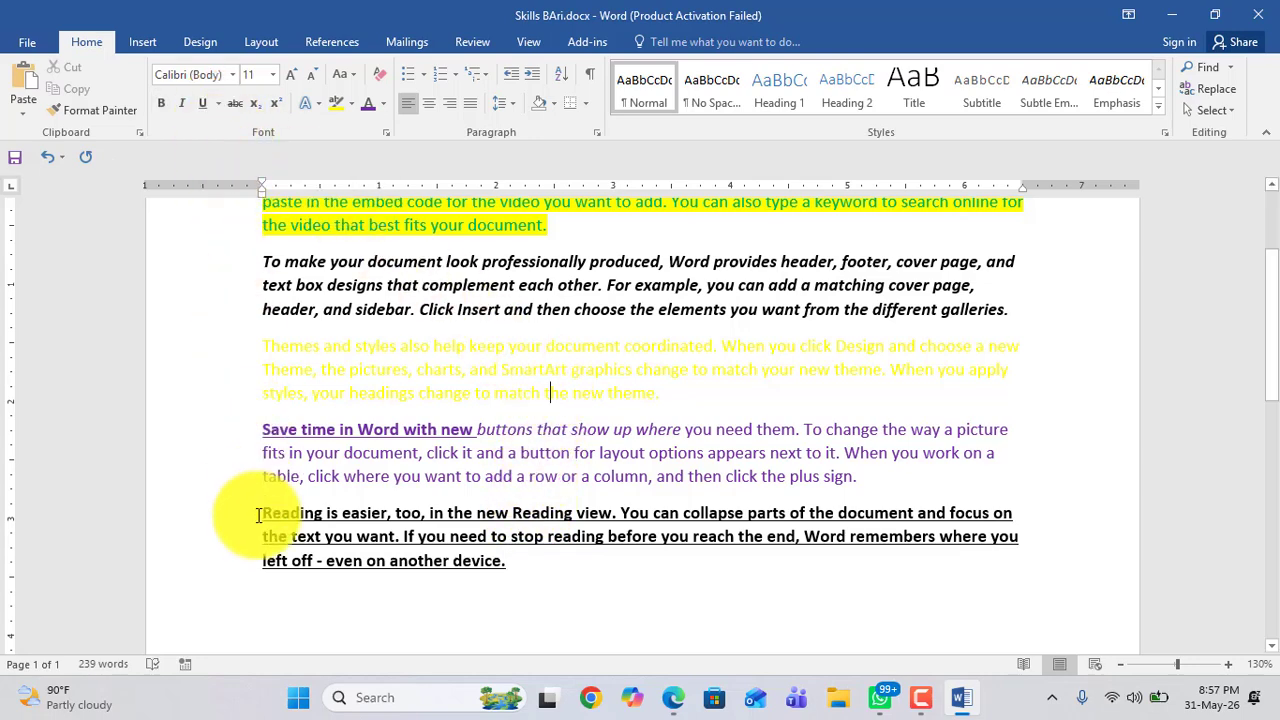
left_click_drag(263, 513, 522, 586)
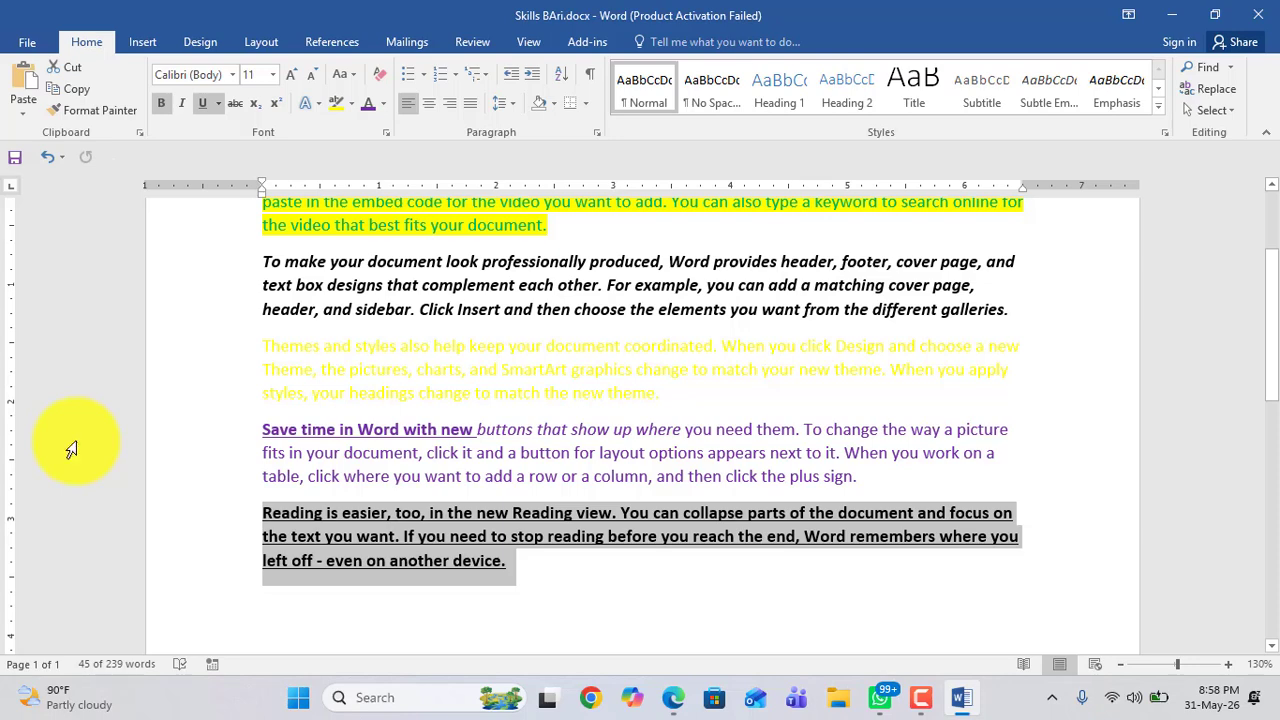
left_click(161, 106)
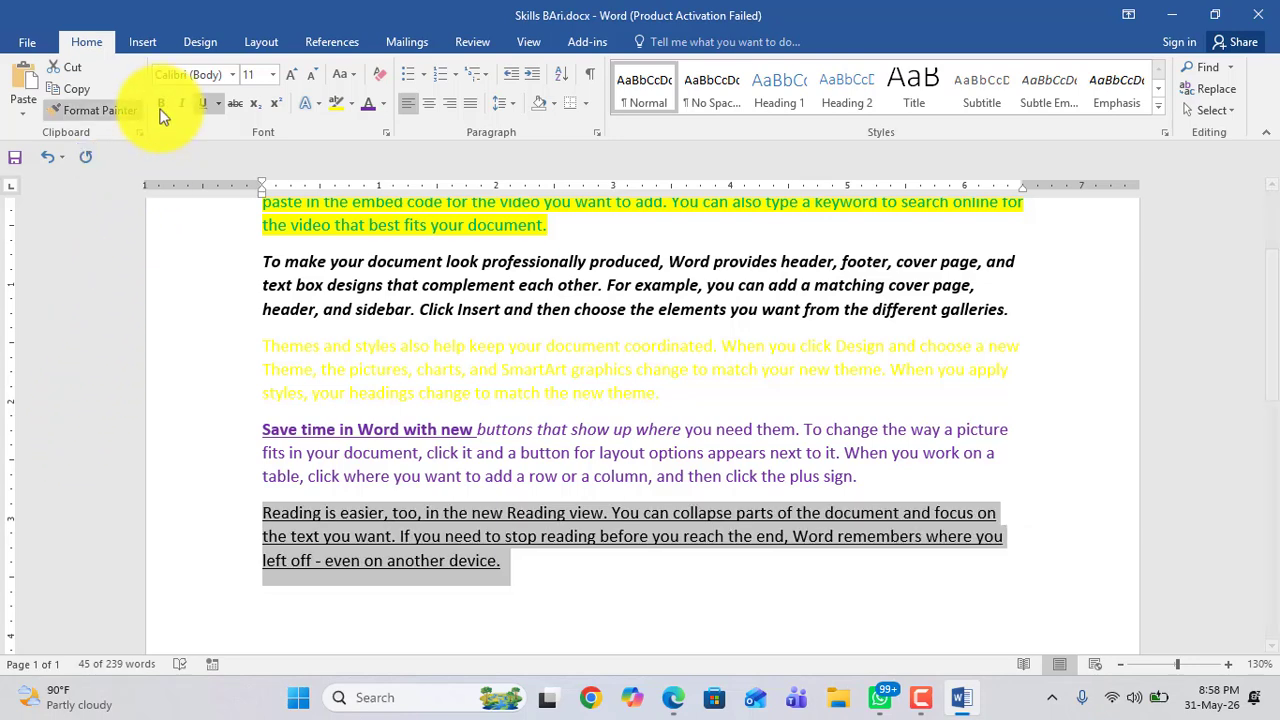
left_click(161, 106)
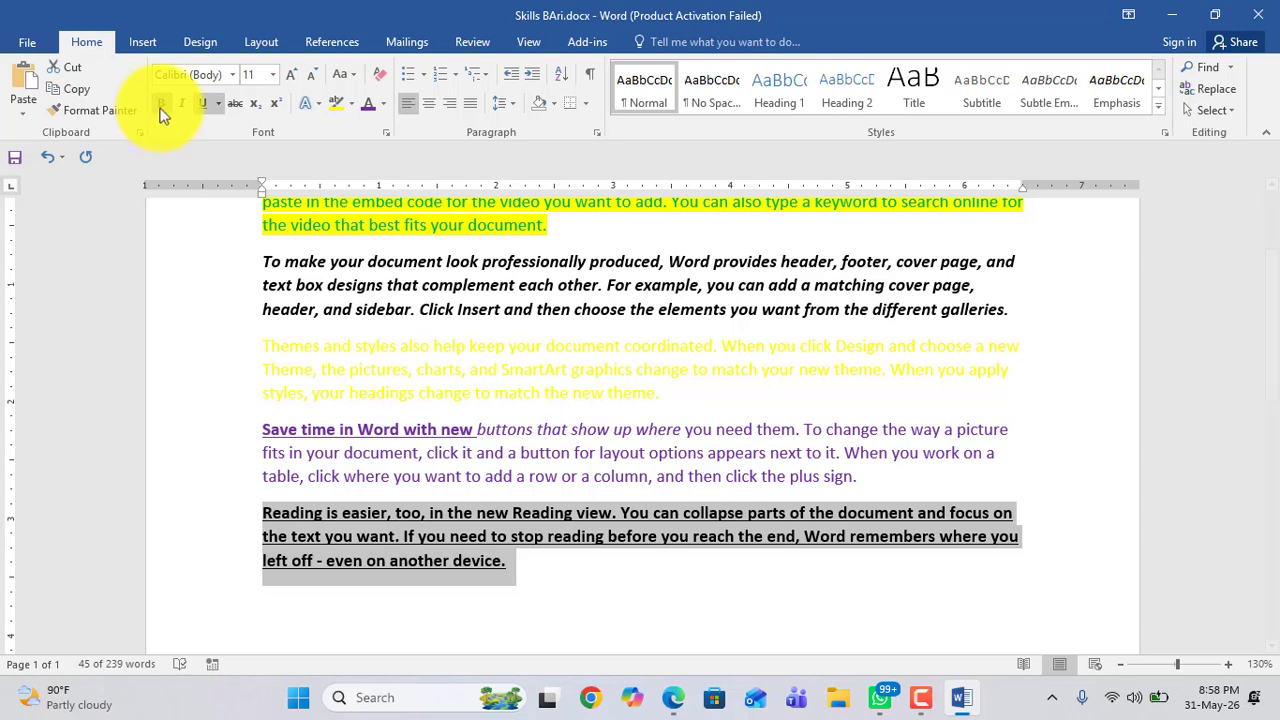
Step: Remove the bold and underline formatting from the last paragraph
left_click(160, 104)
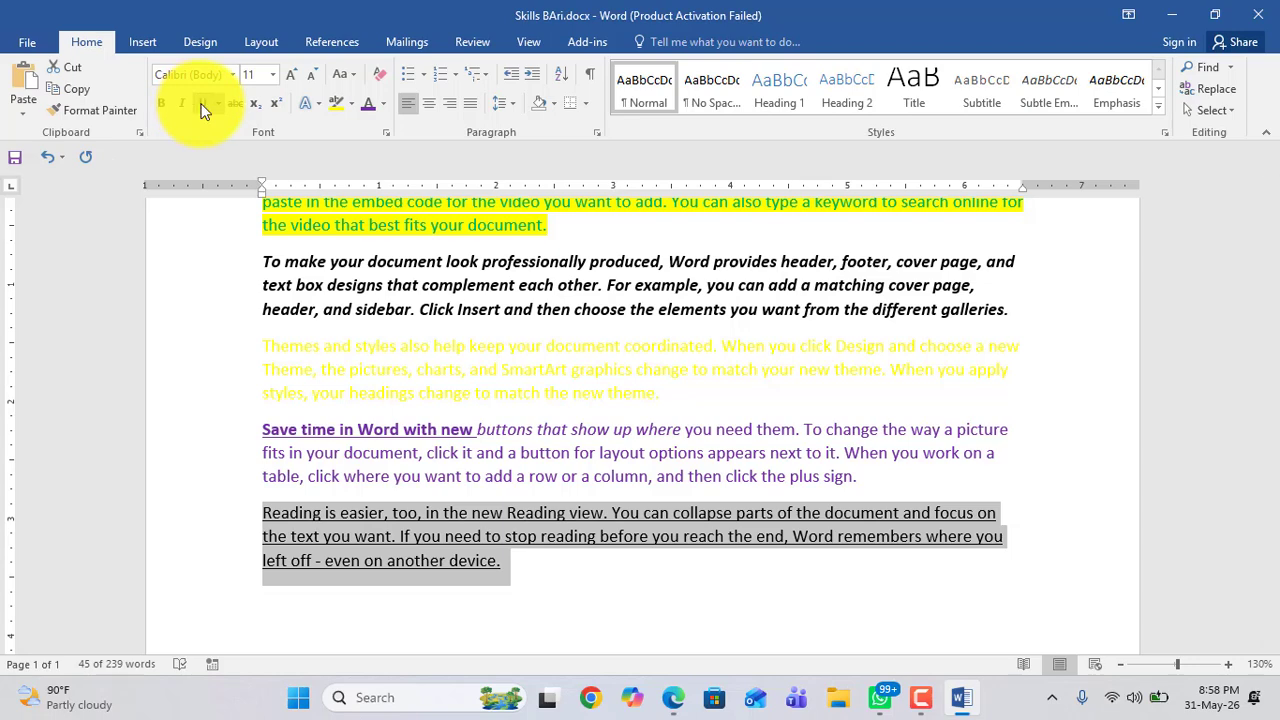
left_click(204, 110)
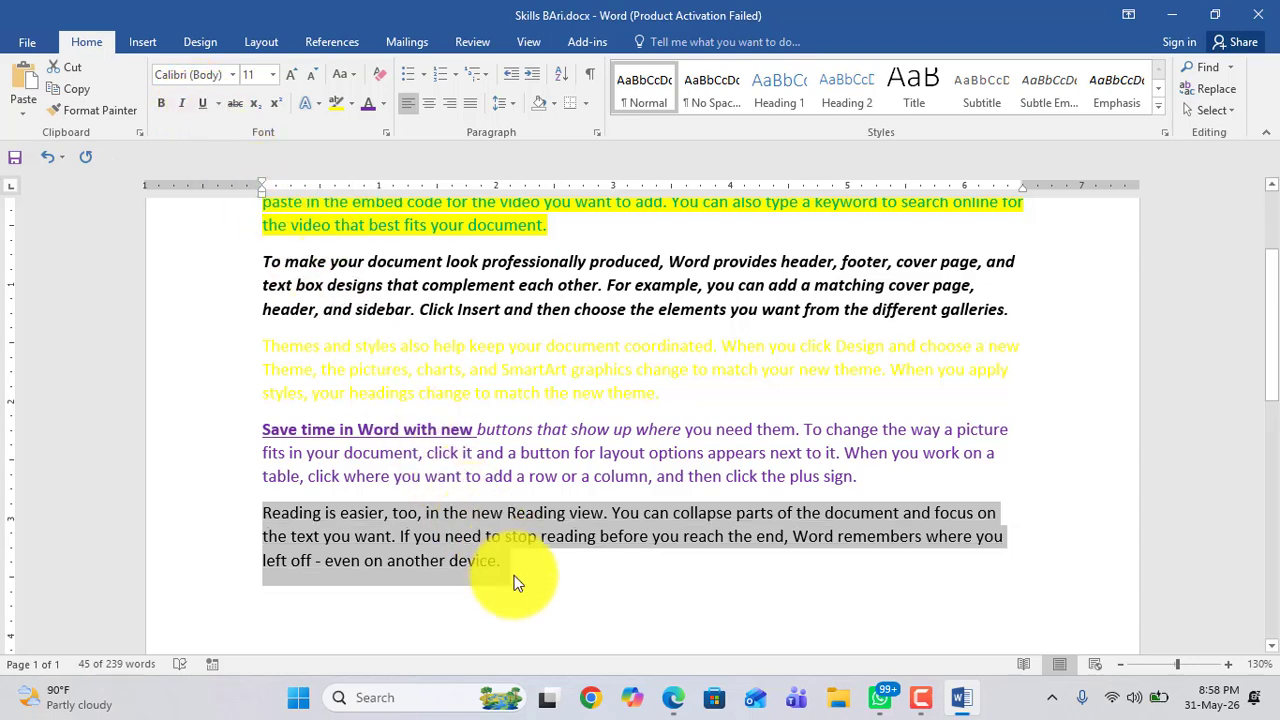
left_click_drag(517, 583, 271, 520)
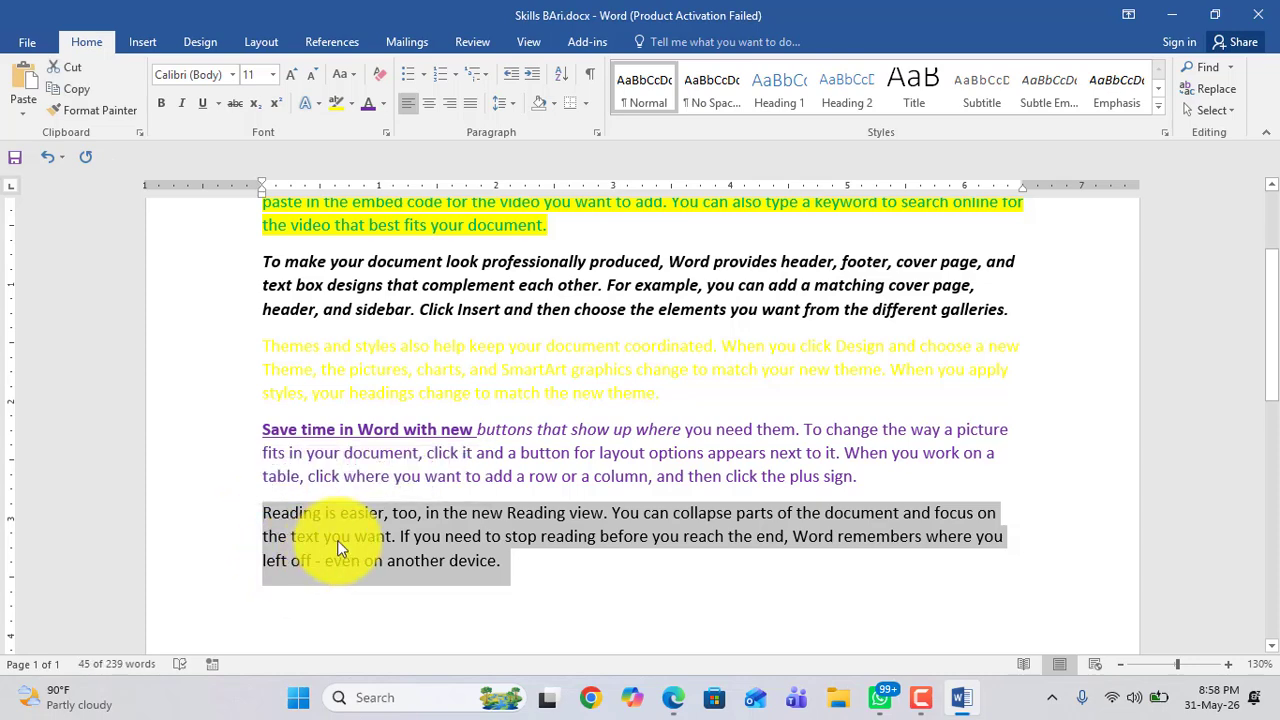
left_click(422, 530)
Step: Split the purple paragraph so "Save time in Word with new" sits on its own line
left_click(479, 429)
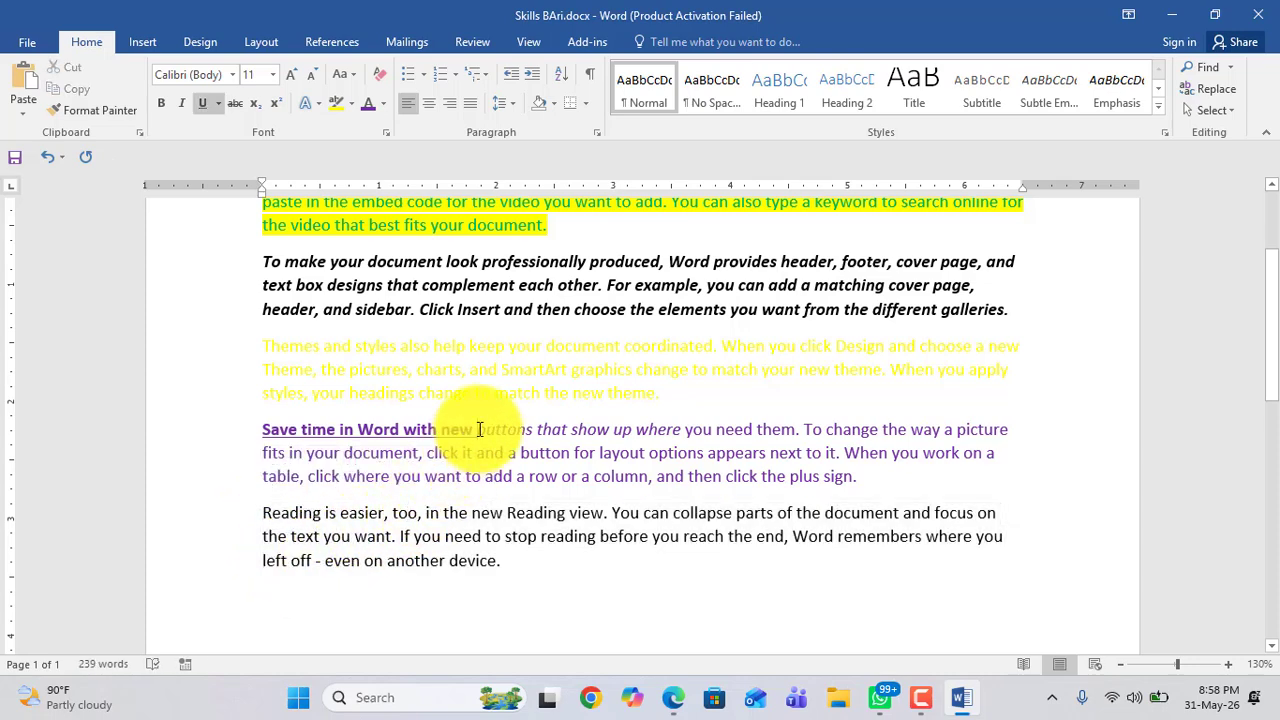
key("Return")
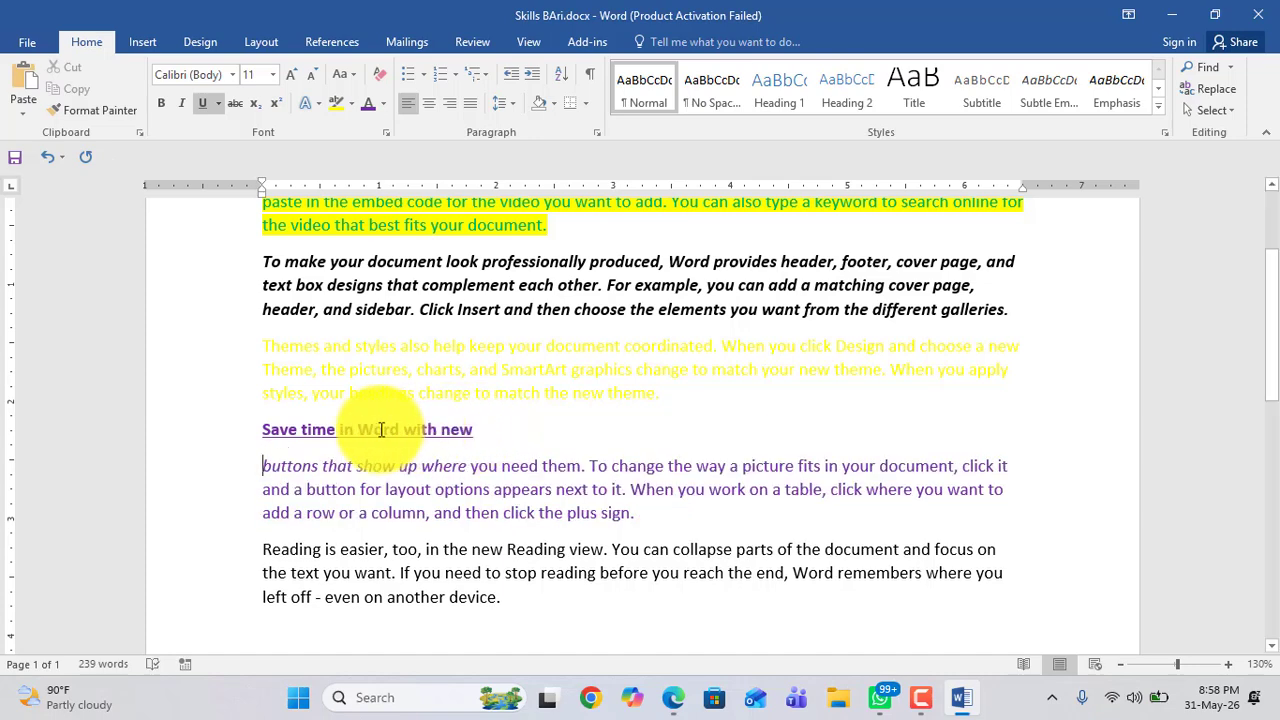
Step: Select the "Save time in Word with new" line and preview the available underline styles on it
left_click_drag(260, 430, 488, 430)
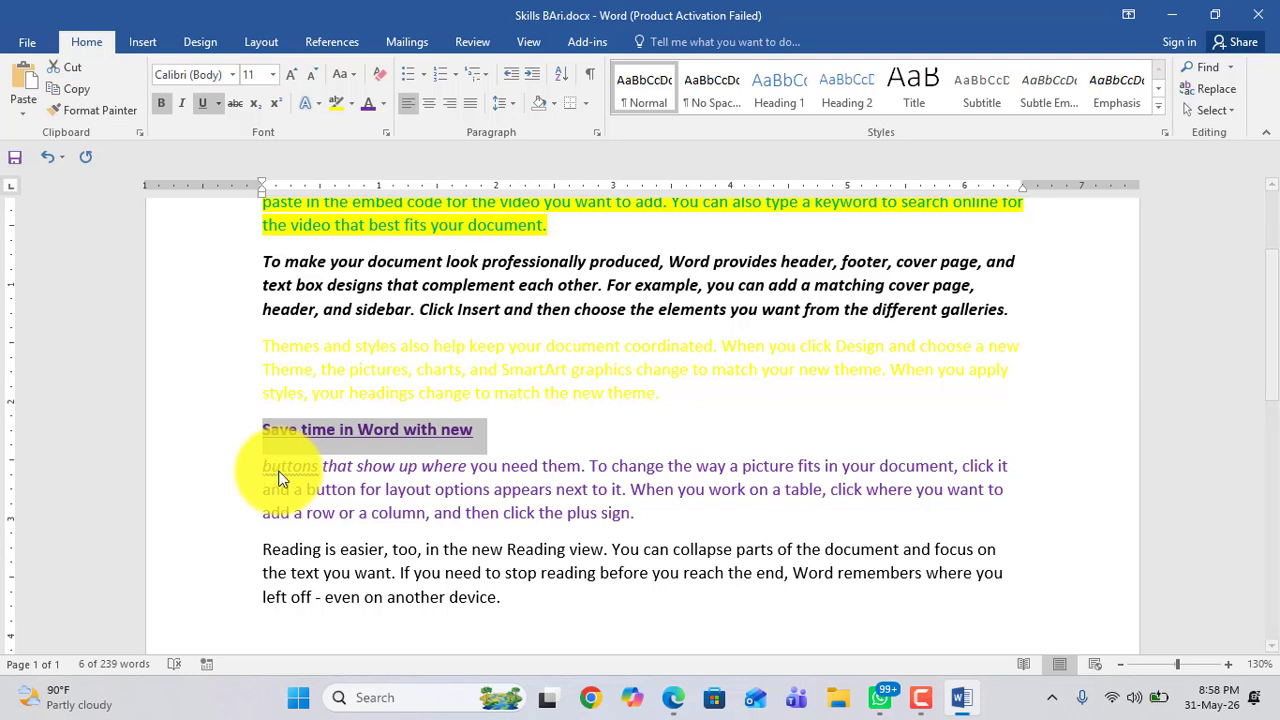
left_click(219, 104)
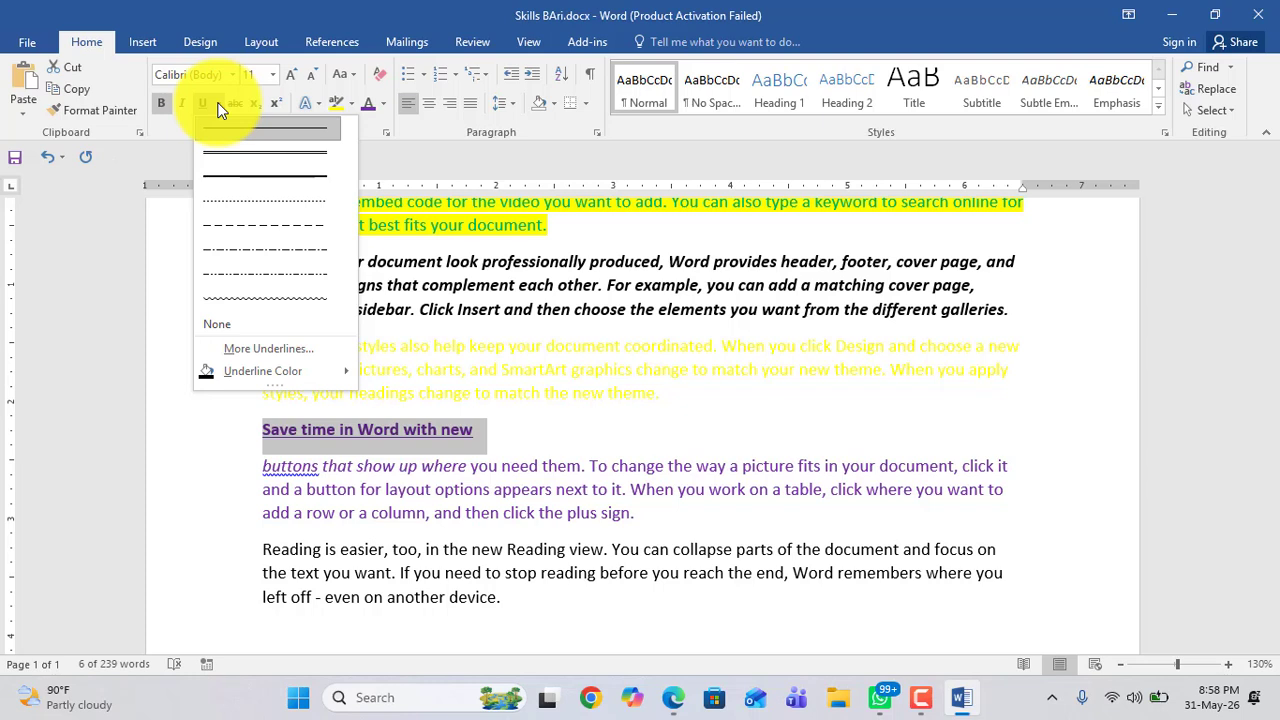
key("Down")
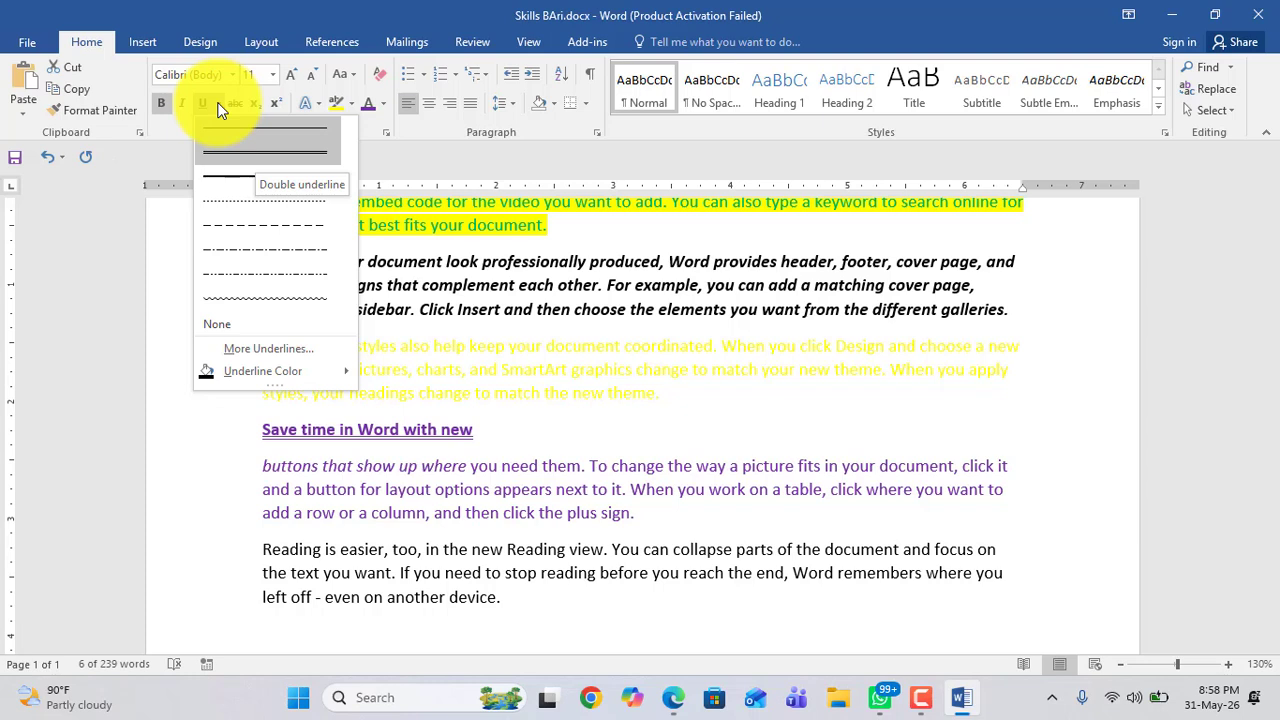
key("Down")
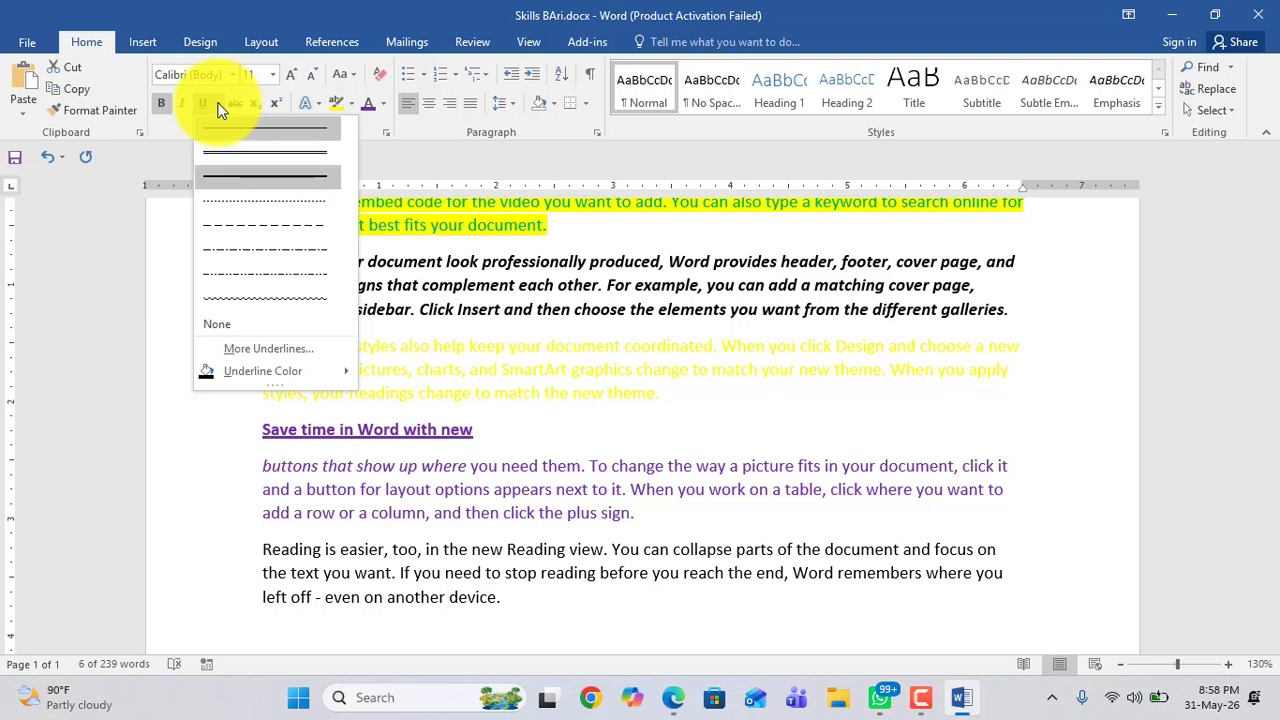
key("Down")
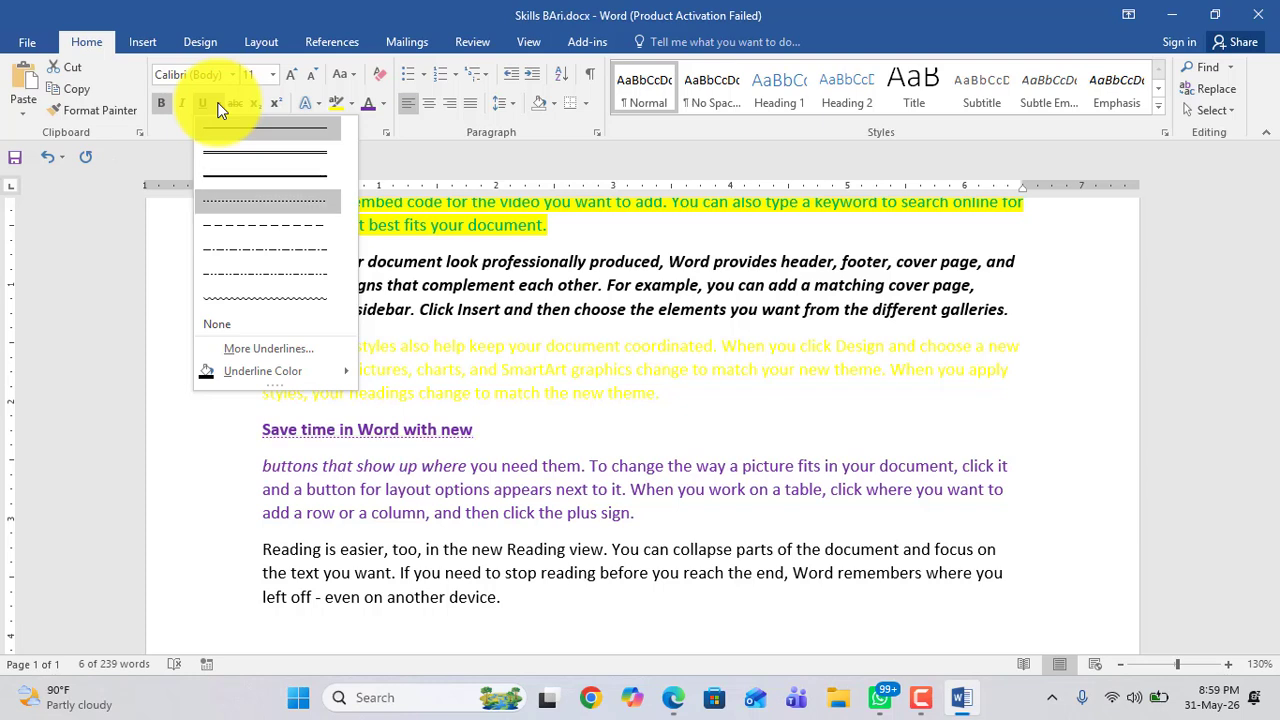
key("Down")
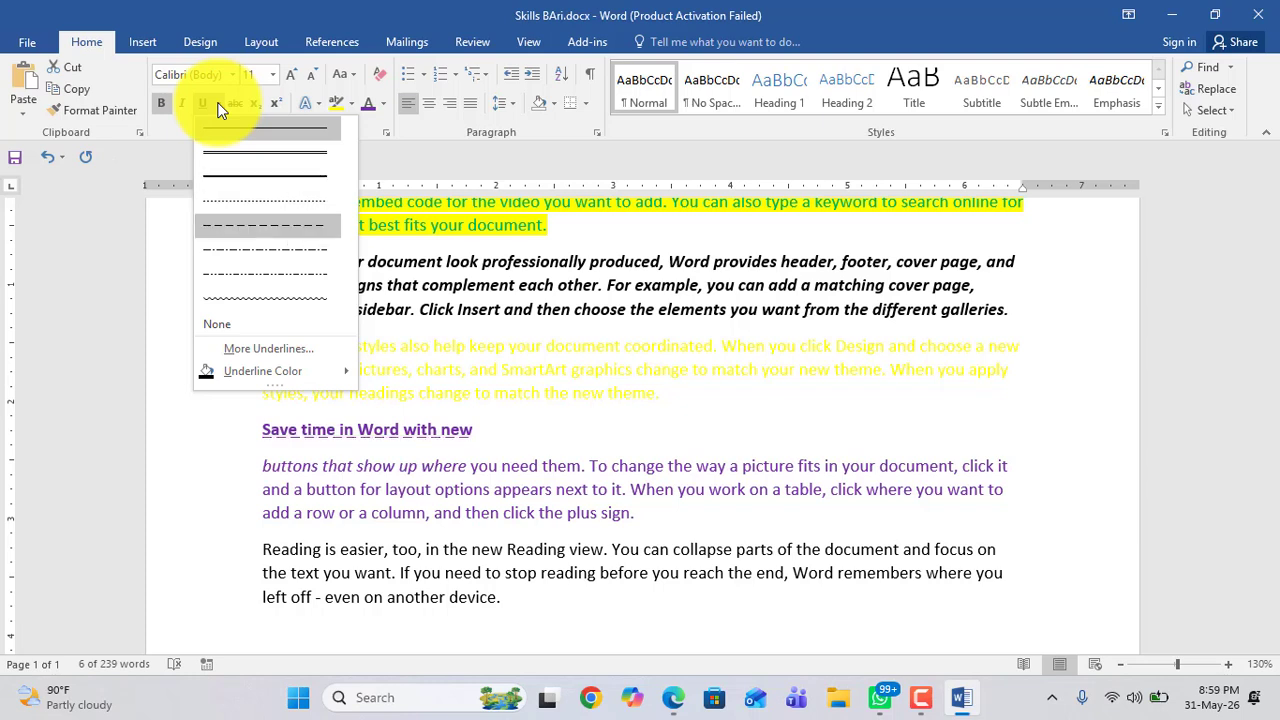
key("Down")
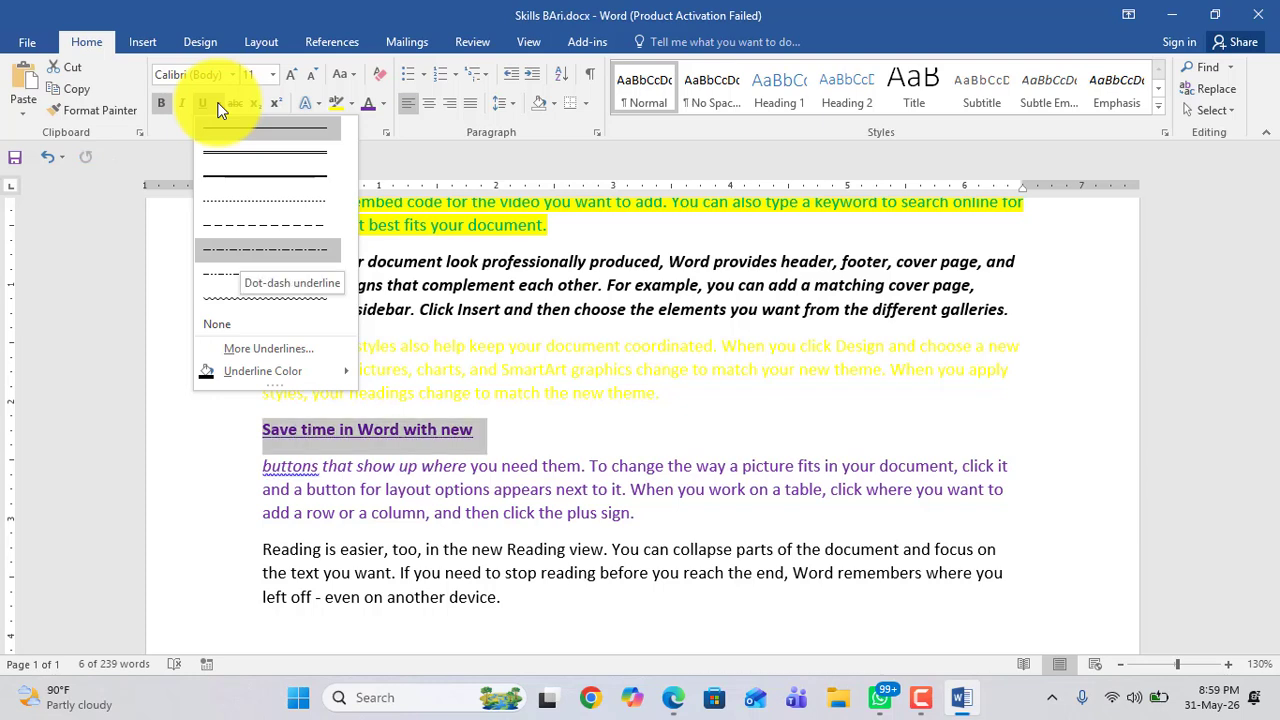
key("Down")
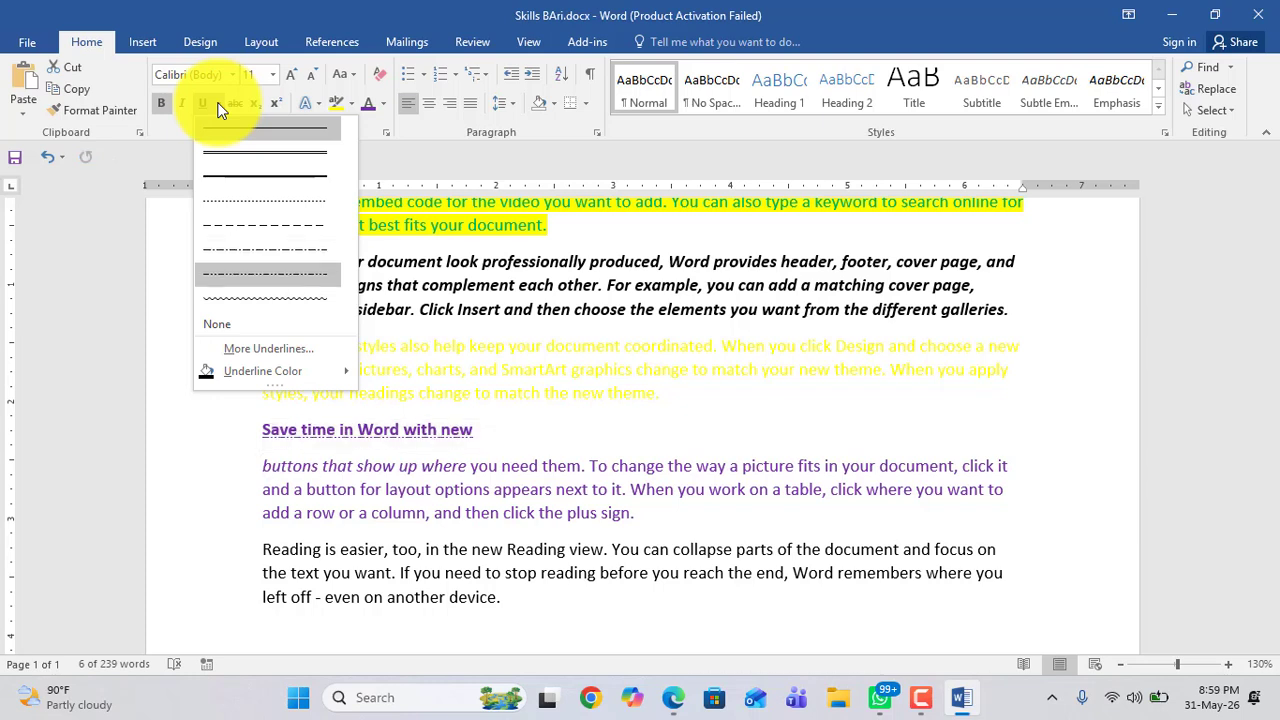
key("Down")
key("Up")
key("Up")
key("Up")
key("Up")
key("Up")
key("Up")
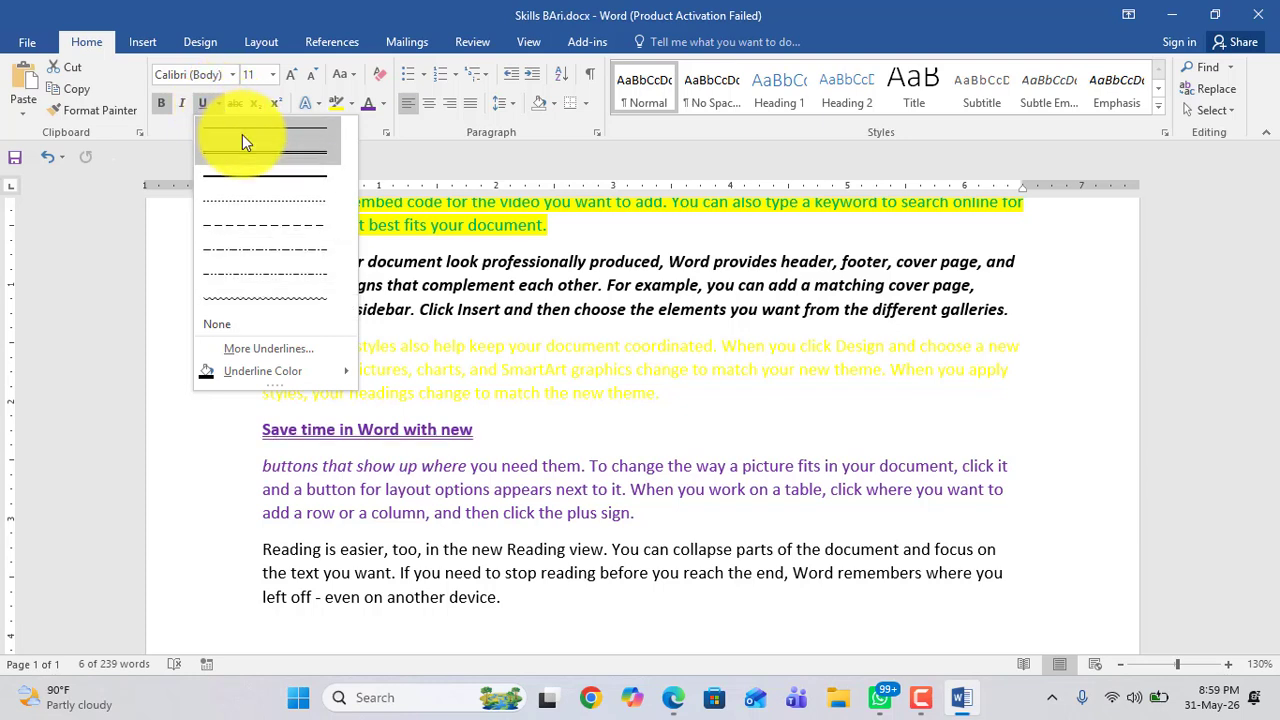
left_click(470, 480)
Step: Apply a dashed underline to the "Save time in Word with new" line
left_click(503, 444)
left_click_drag(480, 434, 268, 441)
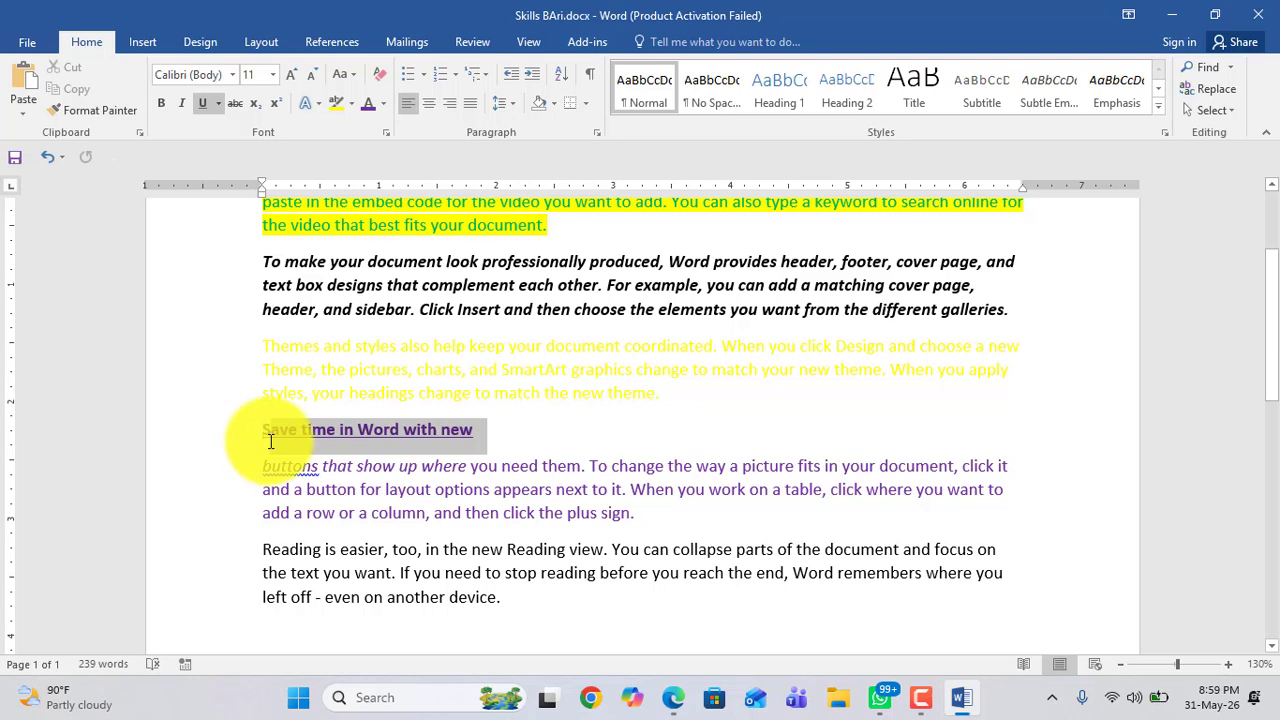
left_click_drag(416, 448, 270, 432)
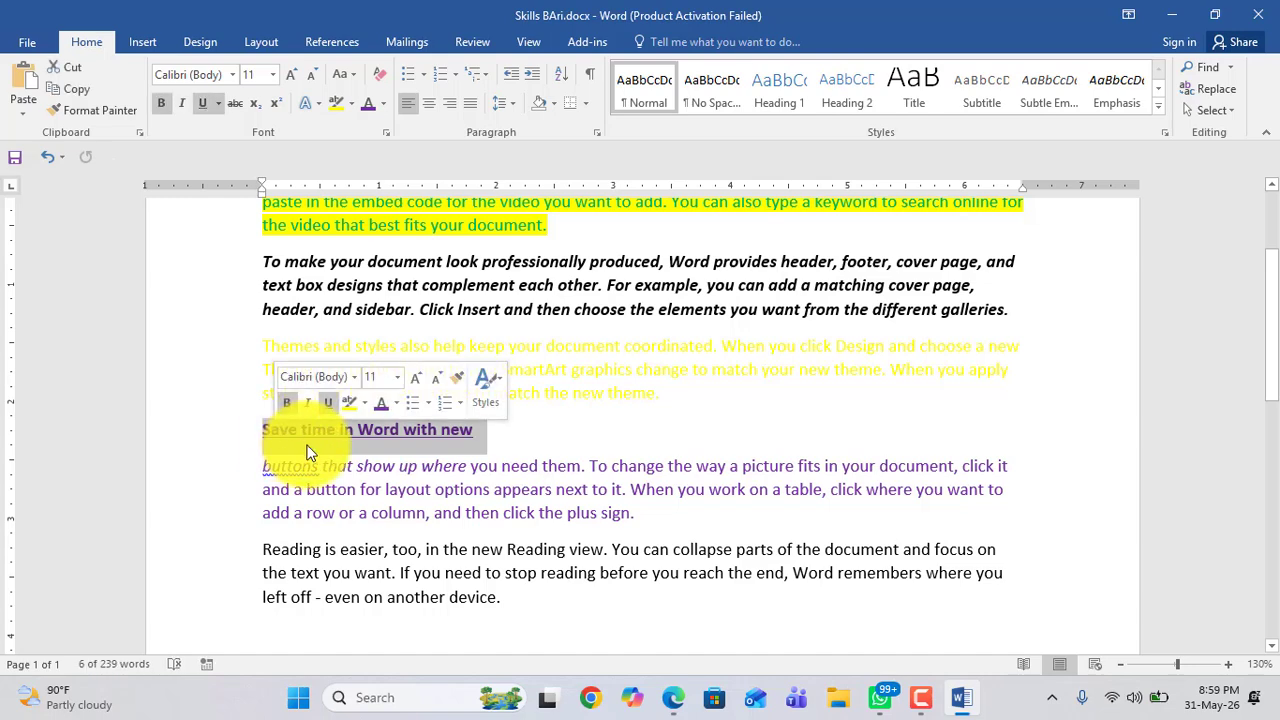
left_click(217, 103)
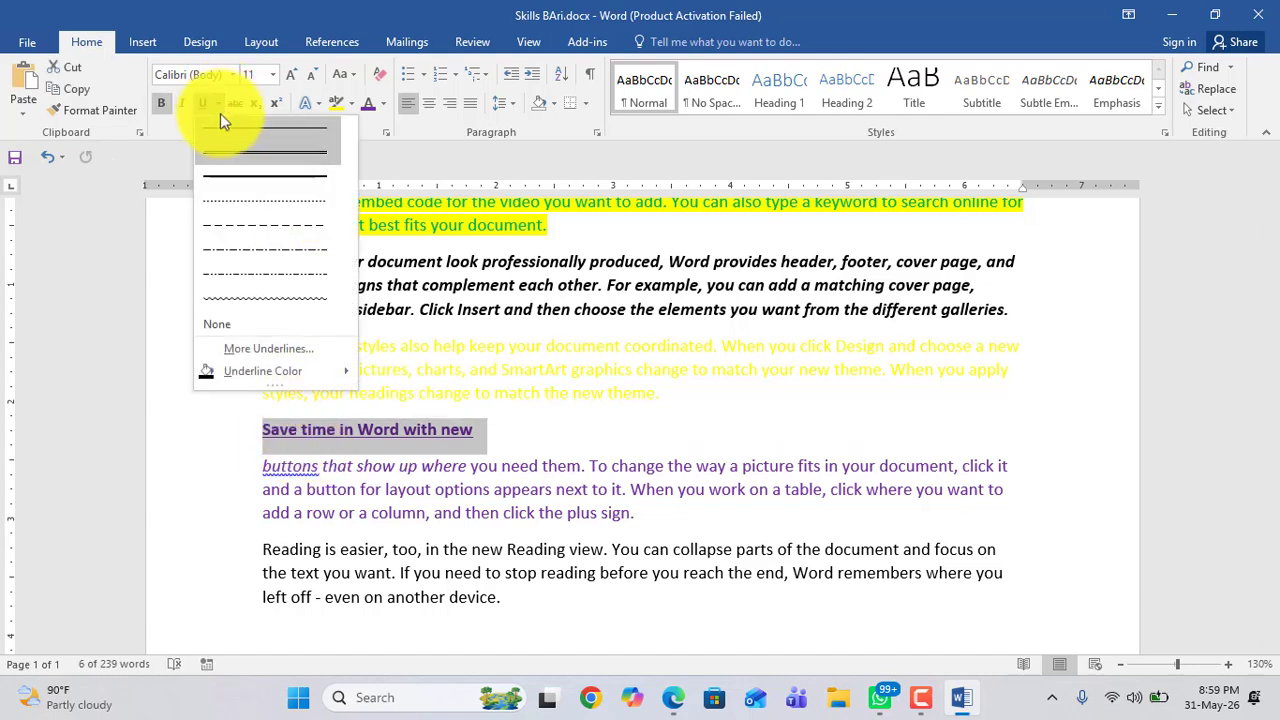
left_click(241, 226)
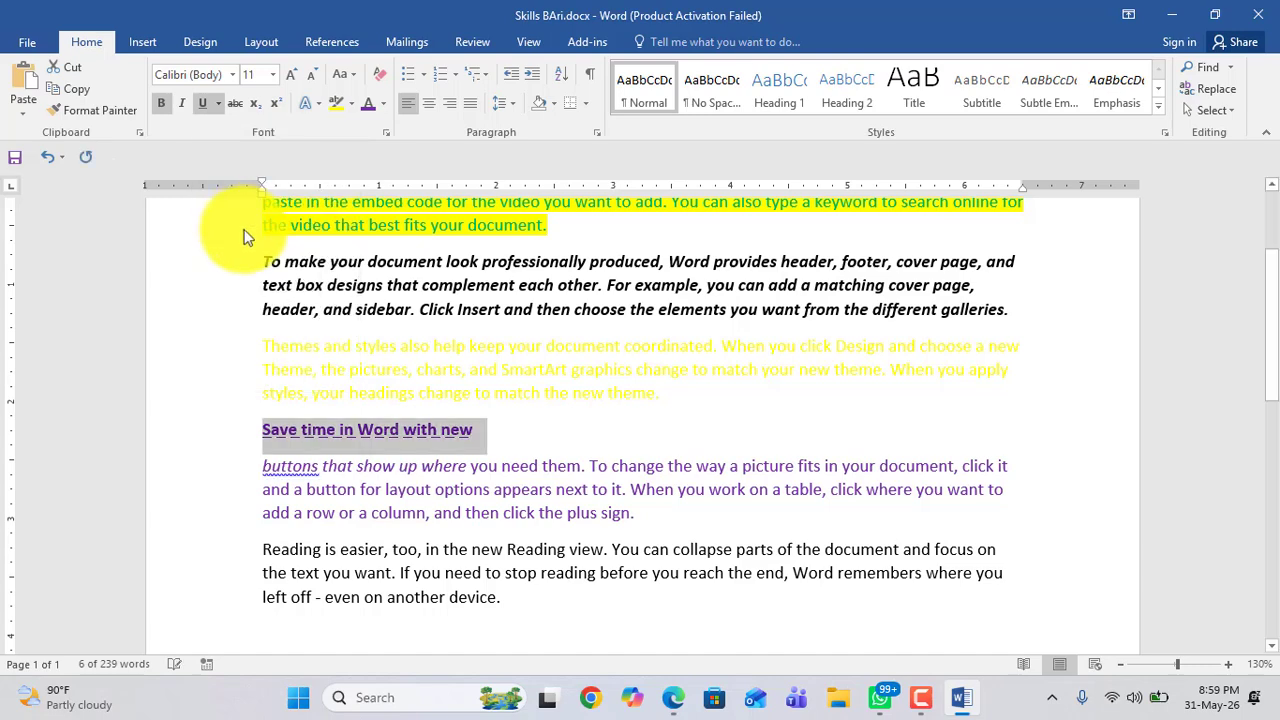
Step: Change the "Save time in Word with new" line's underline to a thick underline
left_click(433, 432)
left_click_drag(492, 438, 262, 434)
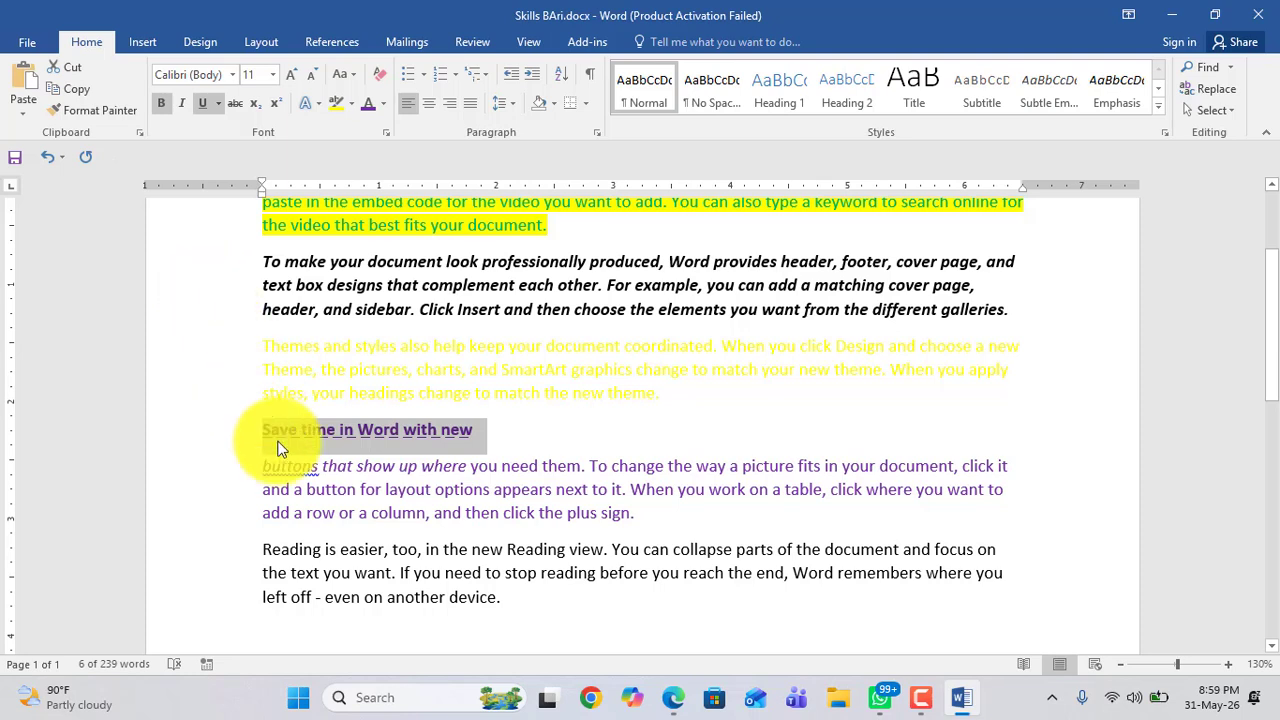
left_click(218, 104)
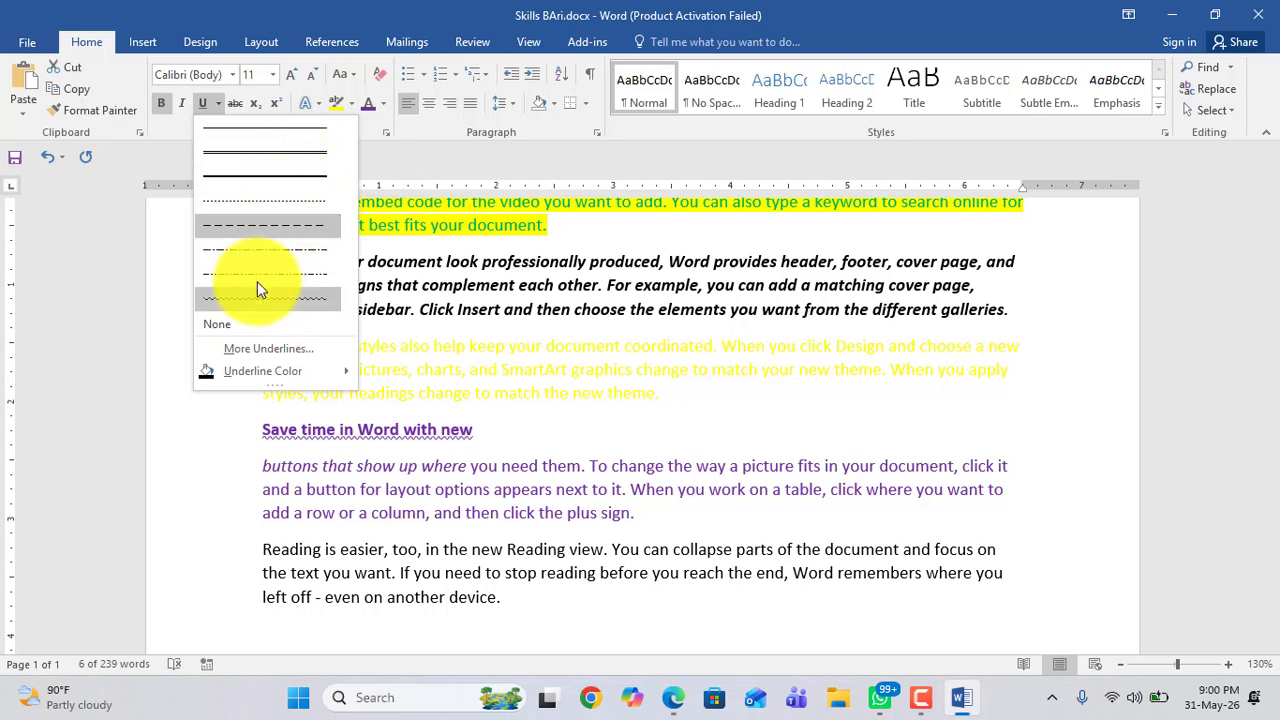
left_click(221, 185)
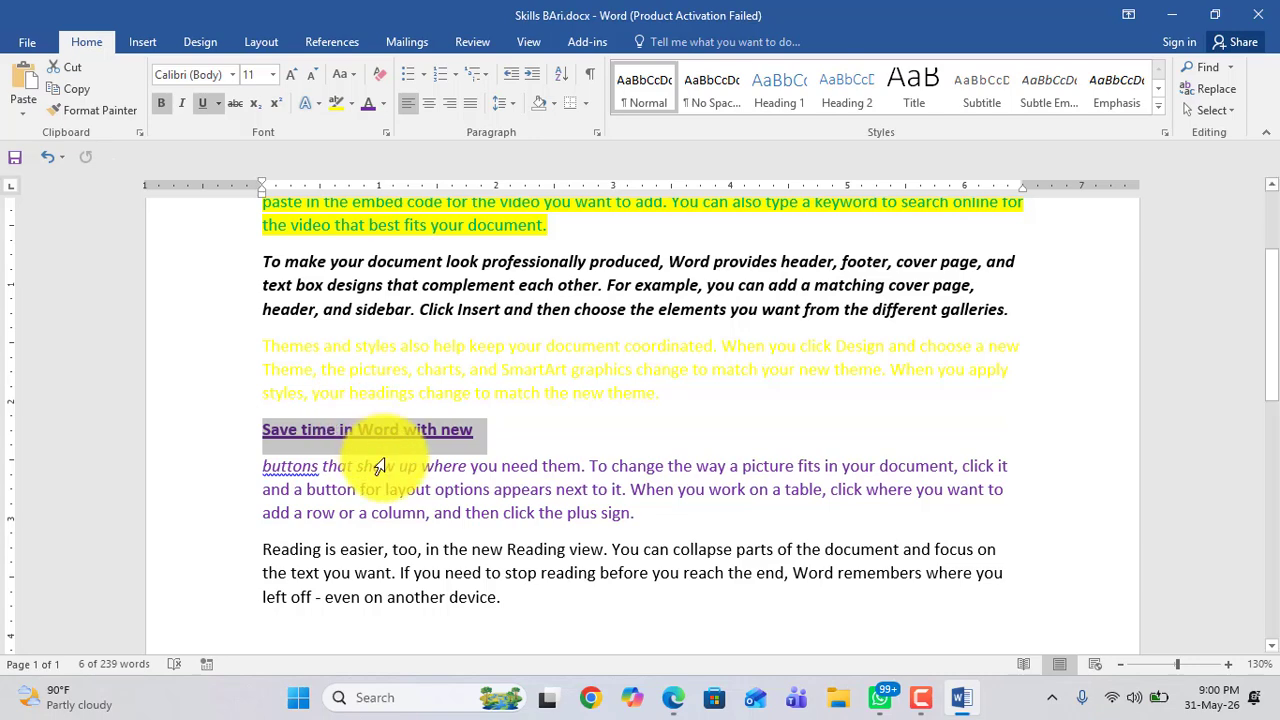
Step: Set the underline colour of the "Save time in Word with new" line to red
left_click(218, 104)
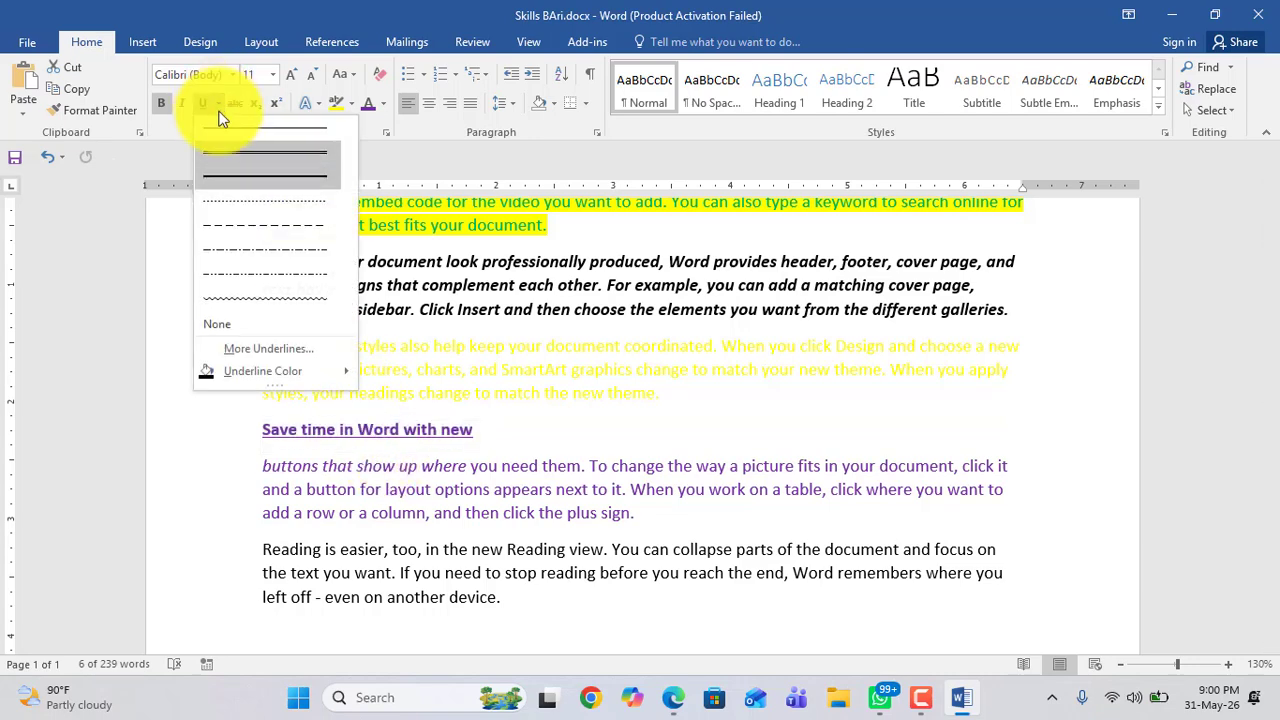
mouse_move(246, 364)
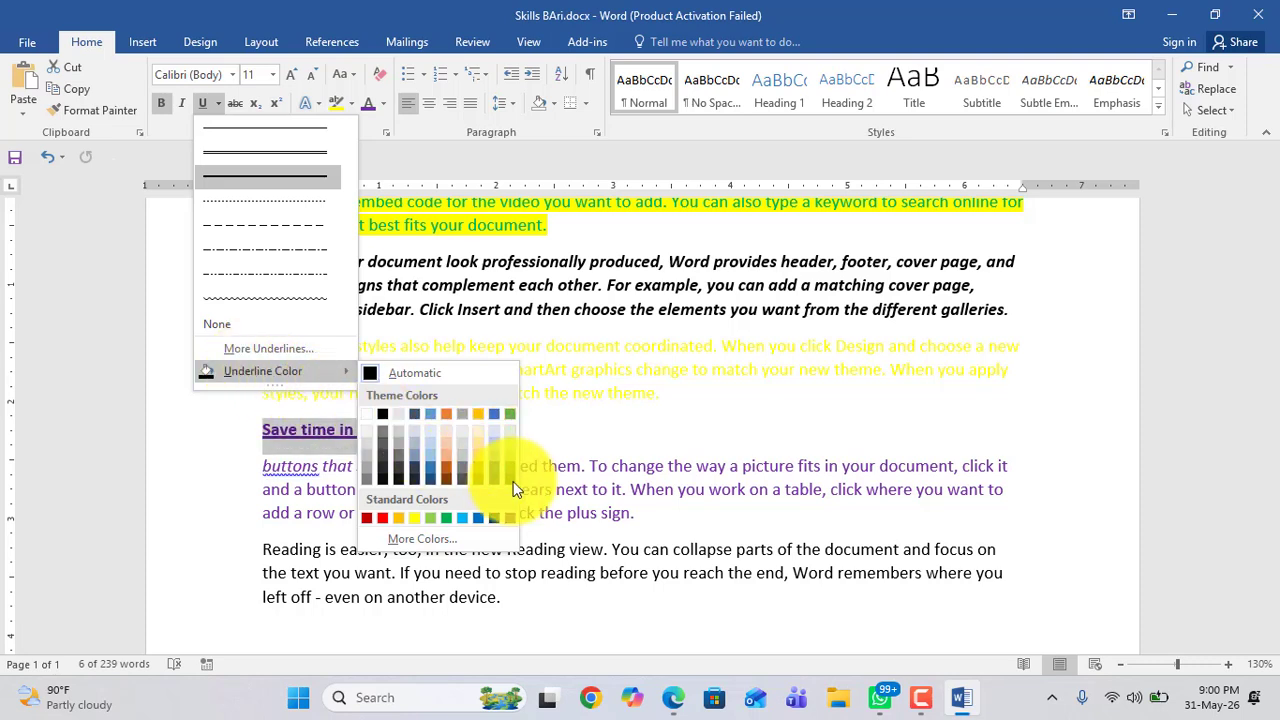
left_click(382, 518)
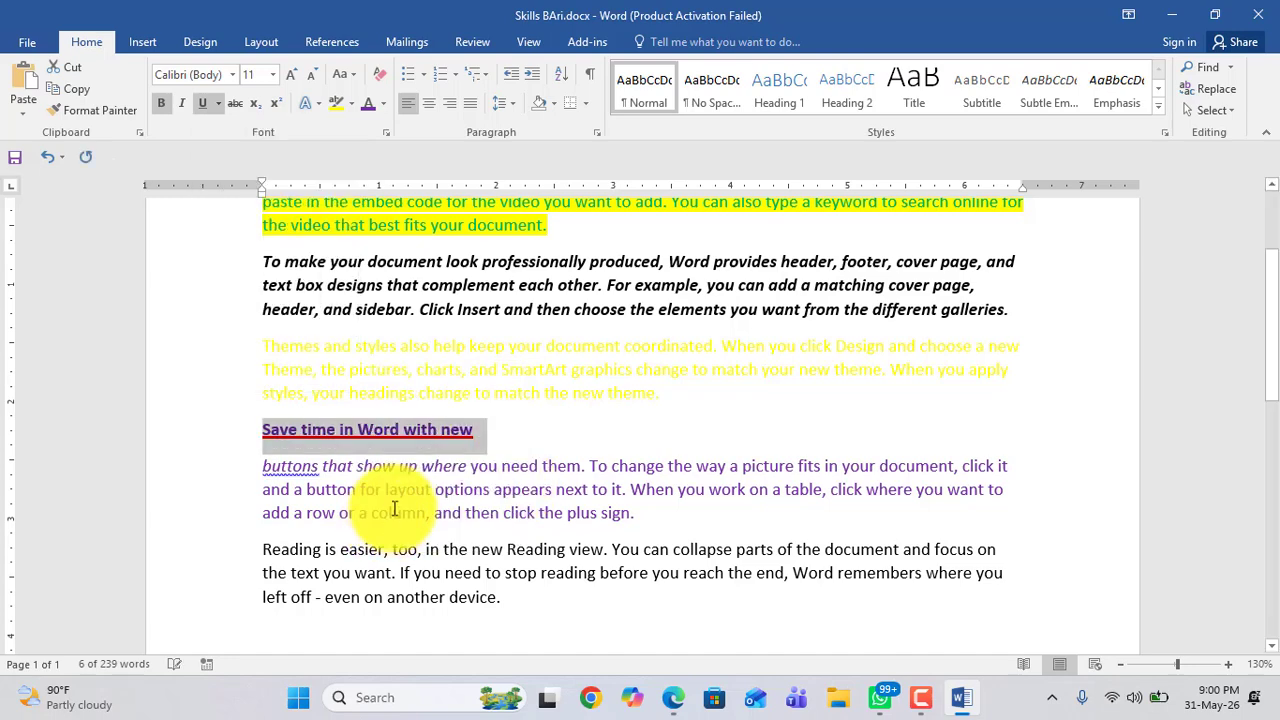
left_click(458, 435)
left_click_drag(463, 437, 268, 425)
left_click(424, 437)
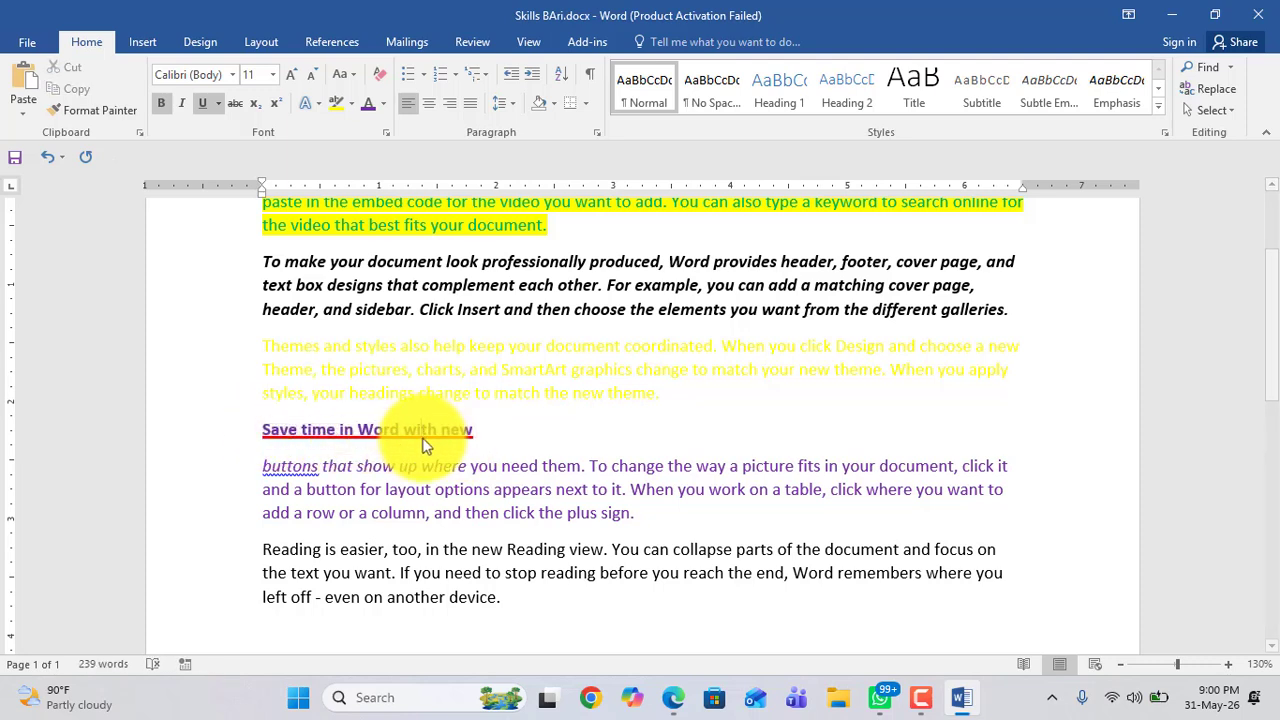
Step: Apply strikethrough to the words "left off" in the last paragraph
scroll(364, 467, "down", 3)
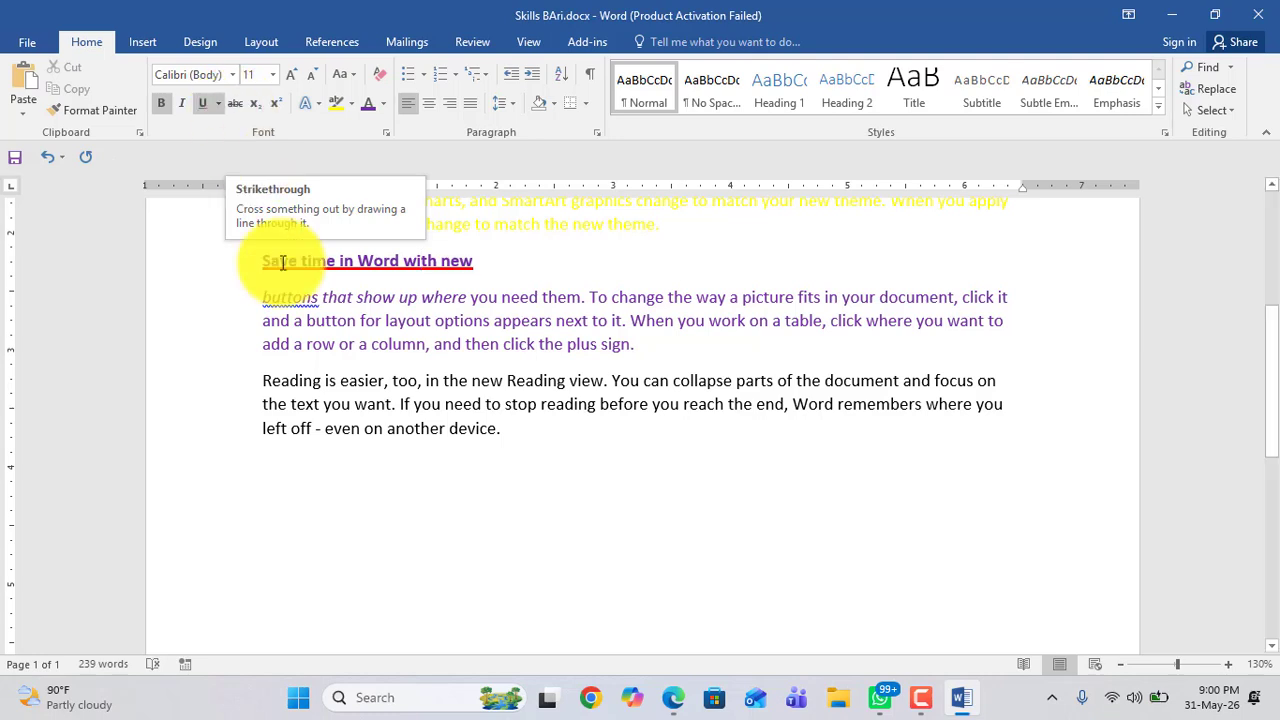
left_click(373, 547)
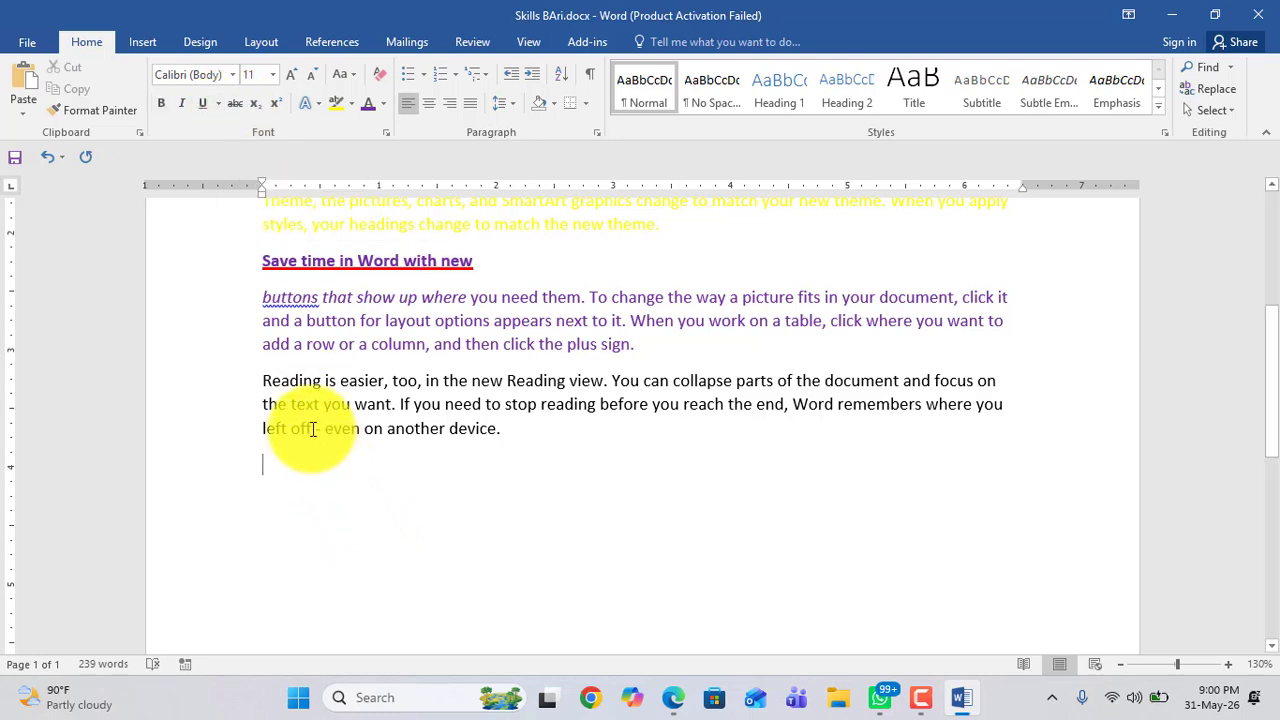
left_click_drag(312, 428, 266, 431)
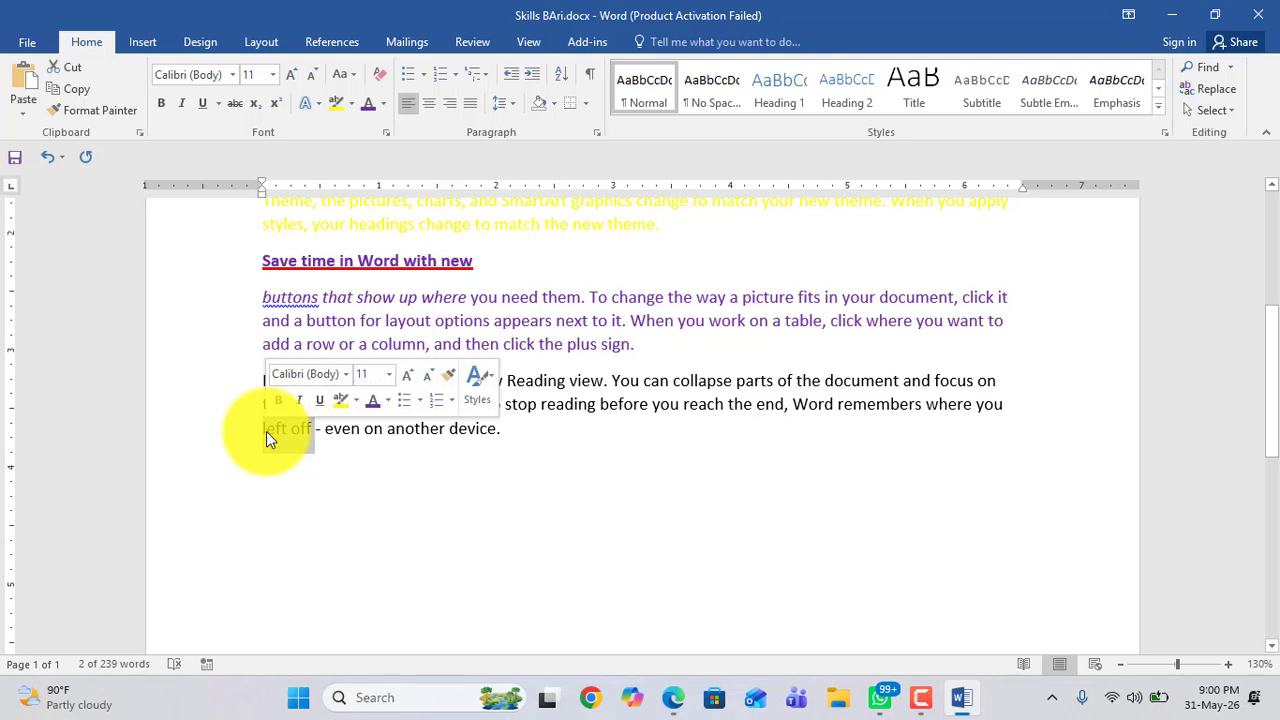
left_click(203, 106)
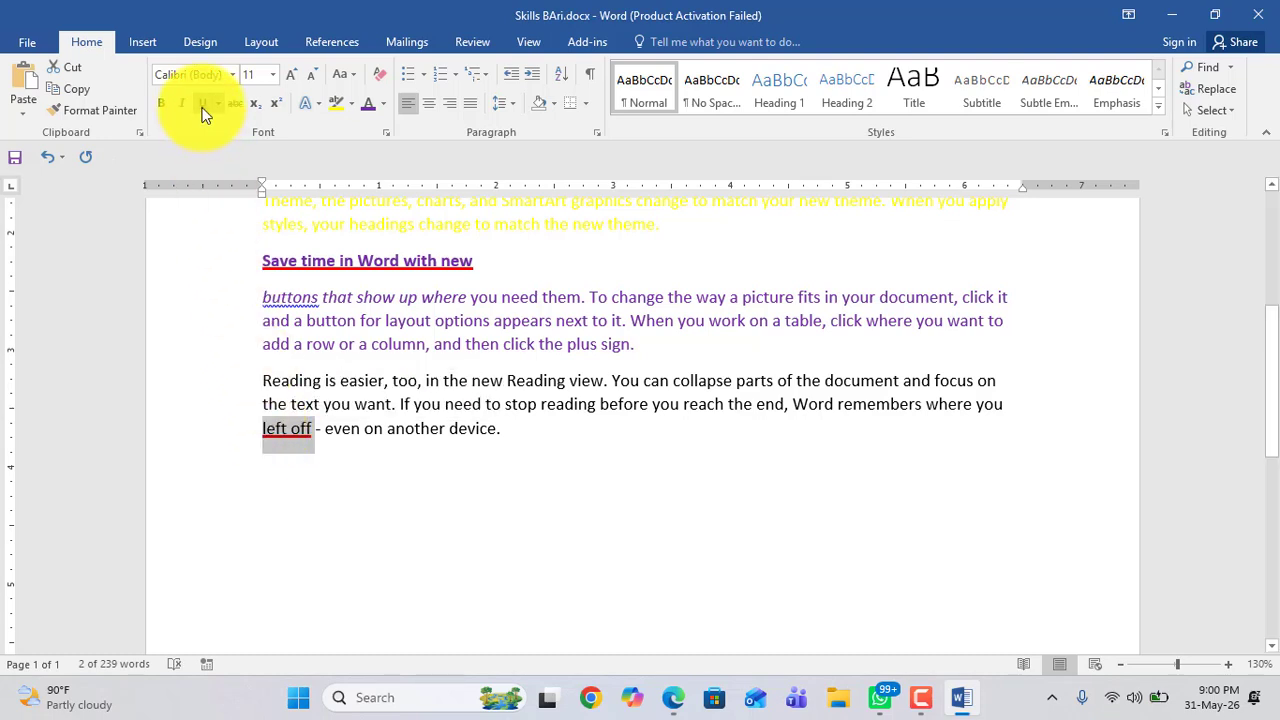
left_click(203, 106)
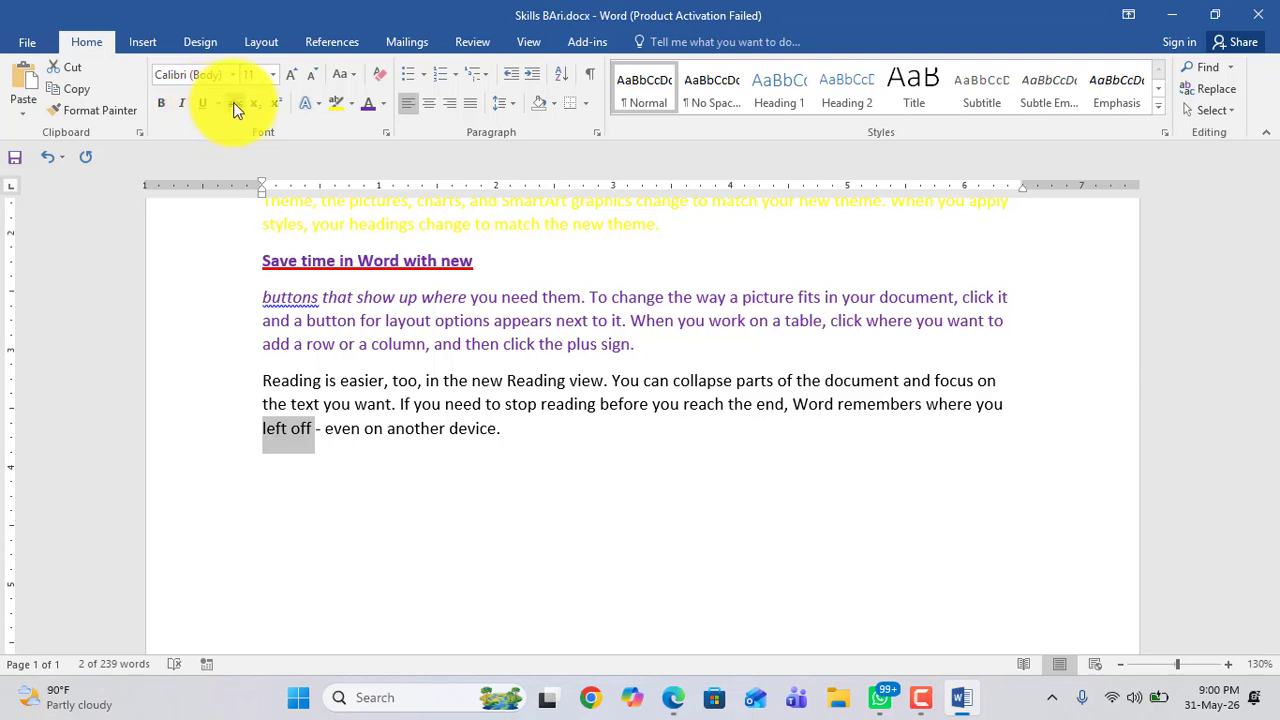
left_click(237, 108)
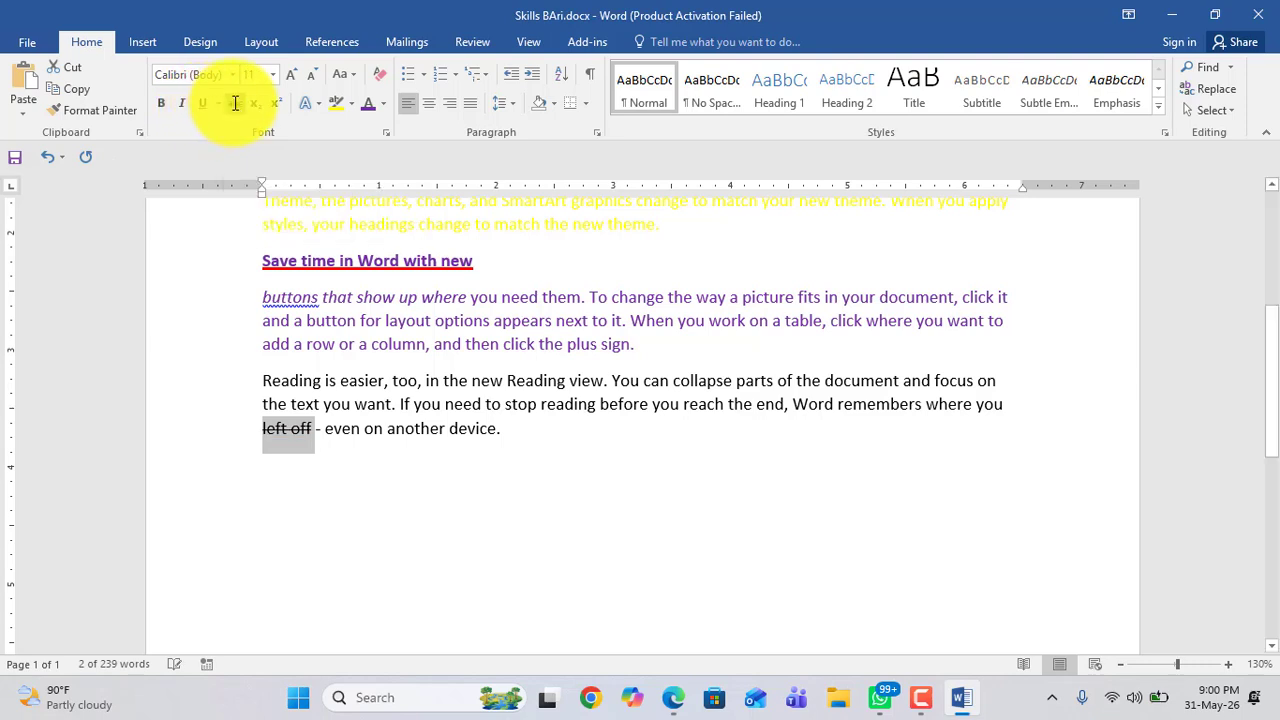
Step: Underline the words "even on" in the last paragraph
left_click_drag(325, 430, 379, 428)
left_click(207, 104)
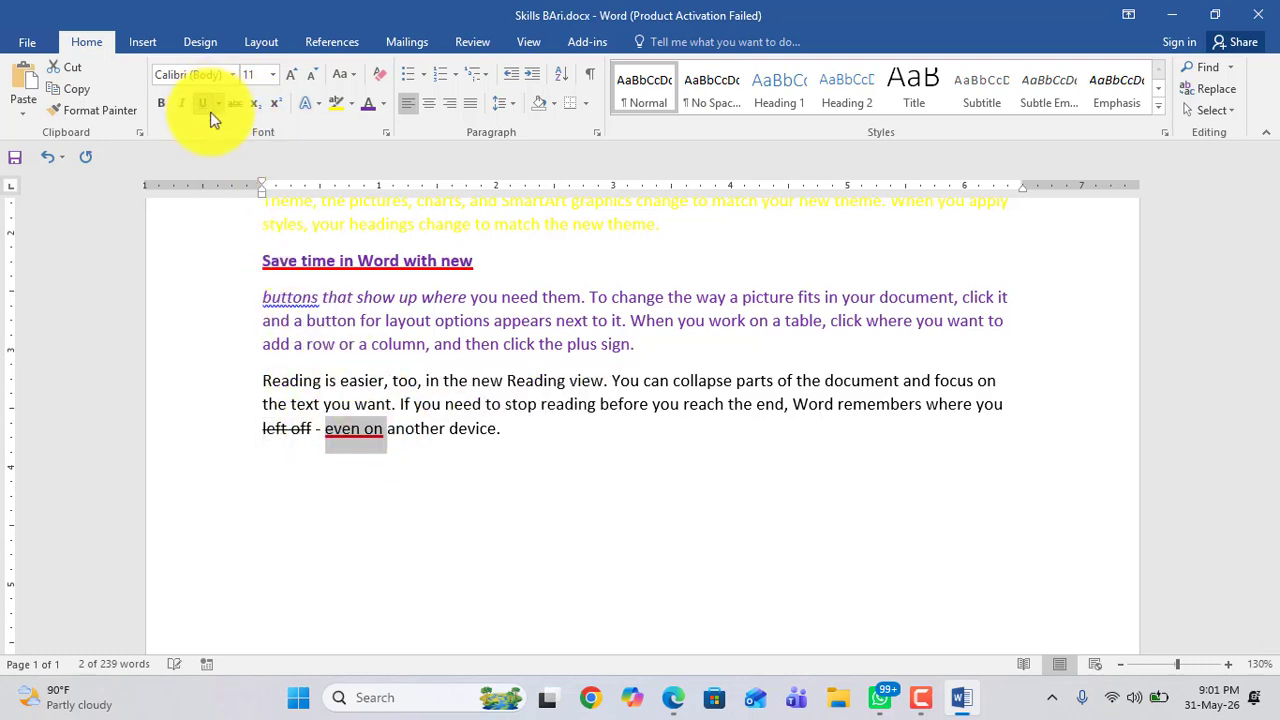
left_click(359, 485)
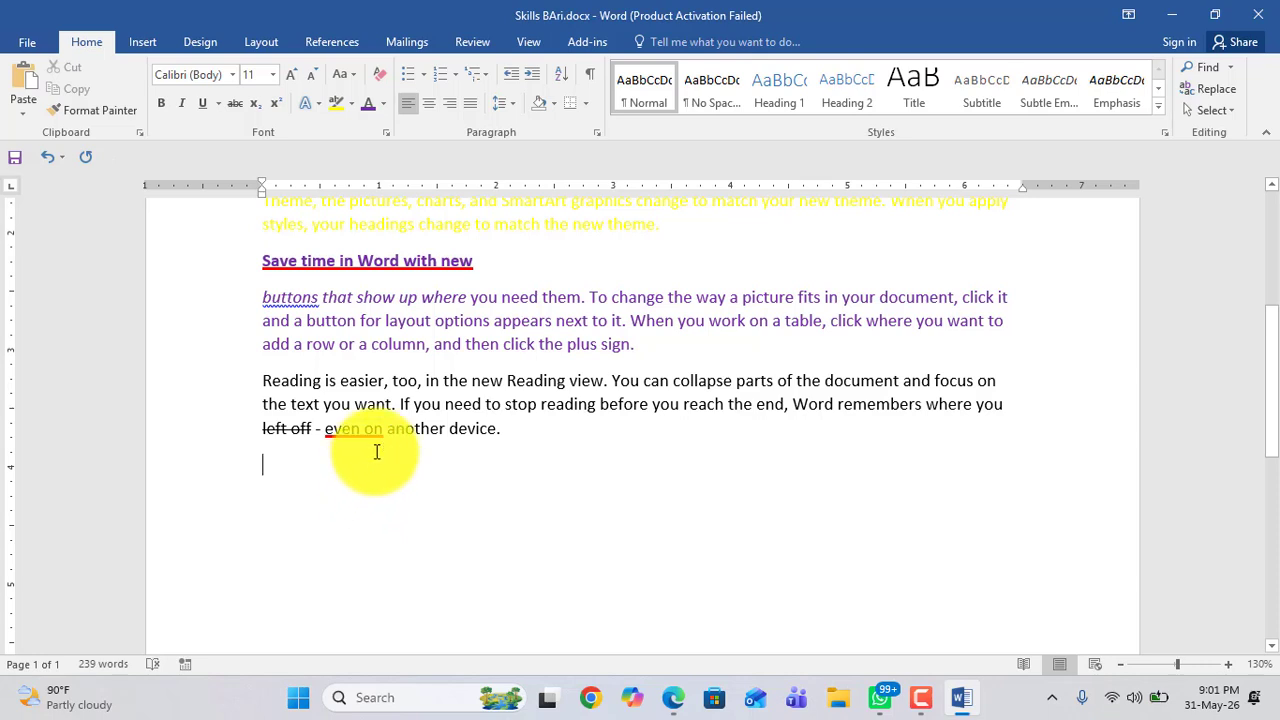
left_click_drag(258, 432, 308, 426)
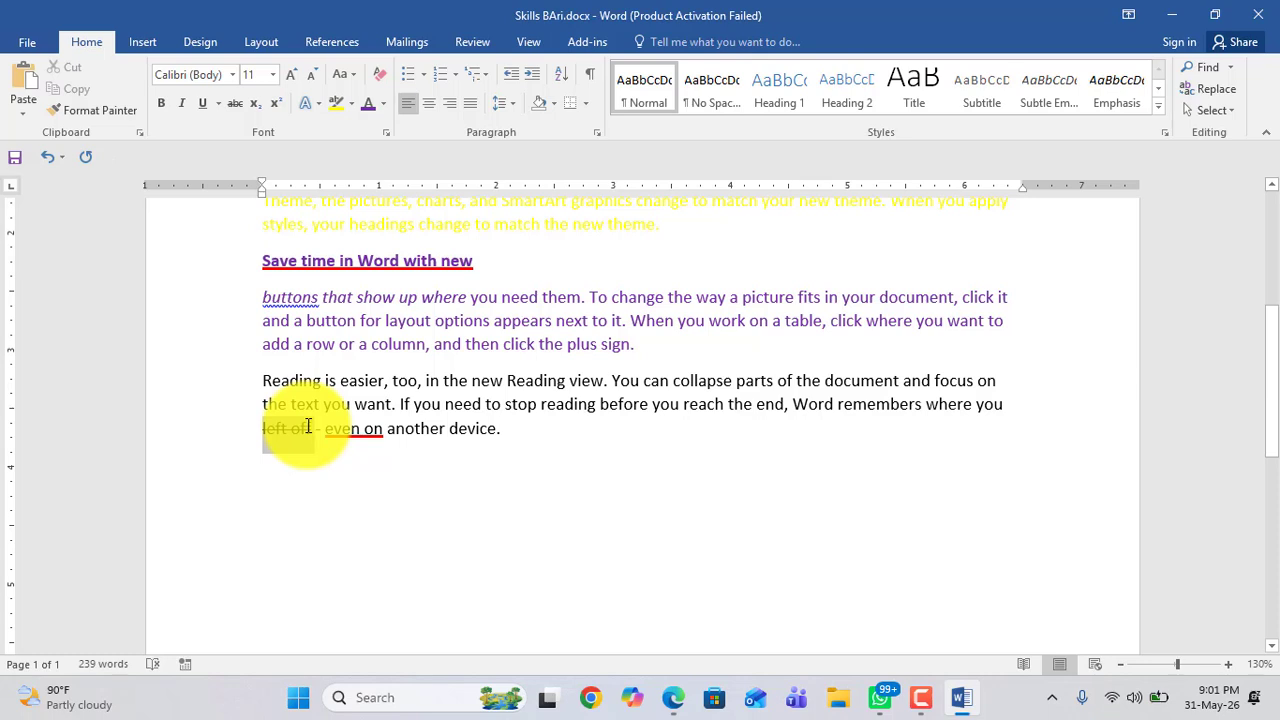
left_click(271, 433)
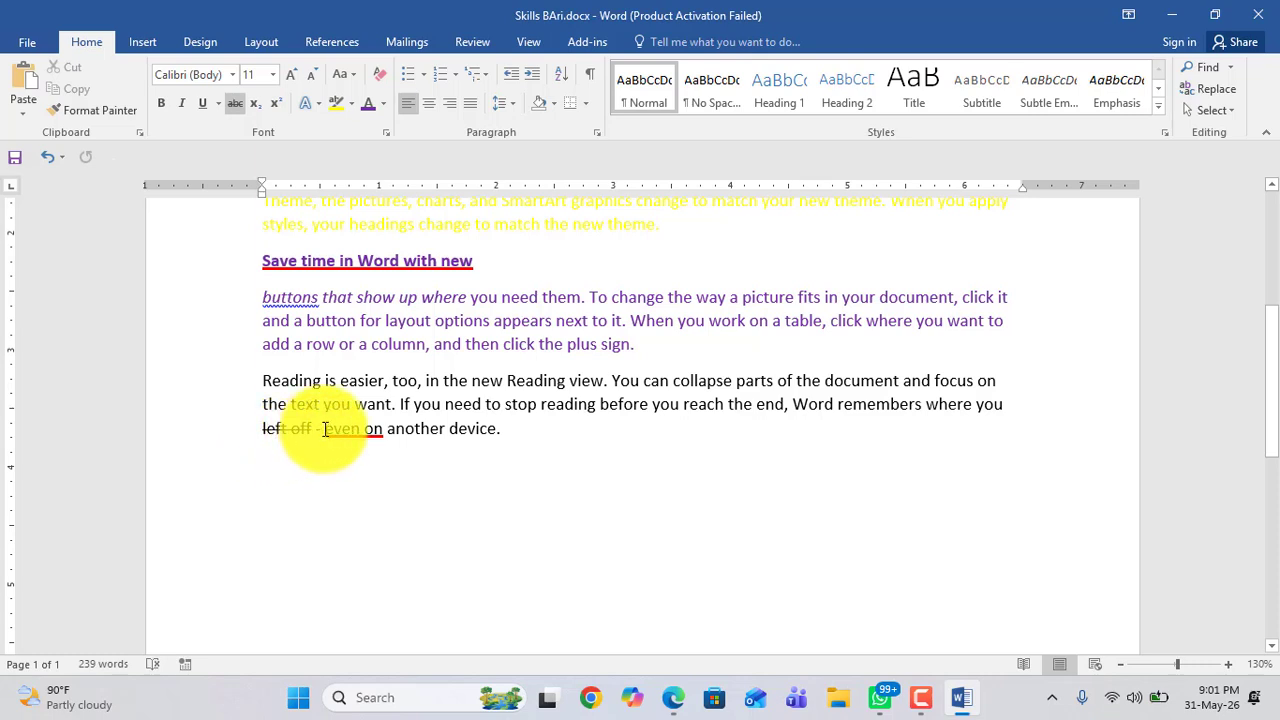
Step: Start a new line below the last paragraph and type 90
left_click_drag(324, 430, 370, 428)
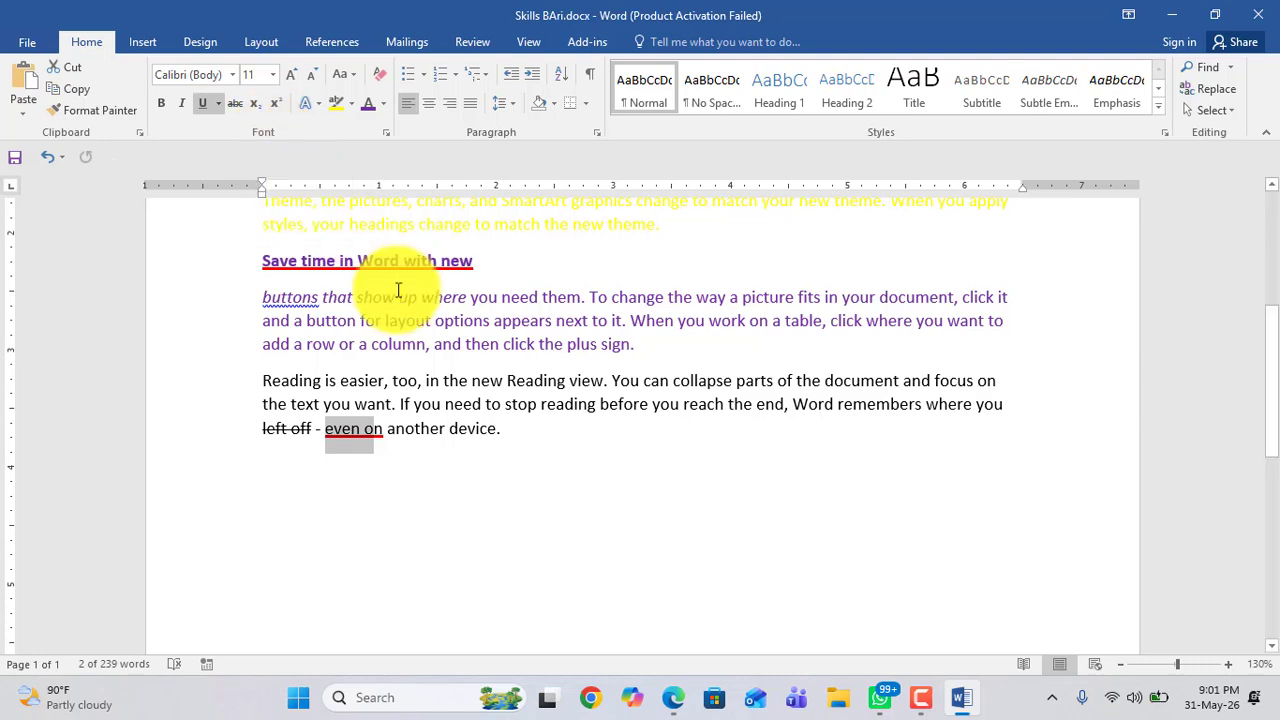
left_click(524, 444)
key("Return")
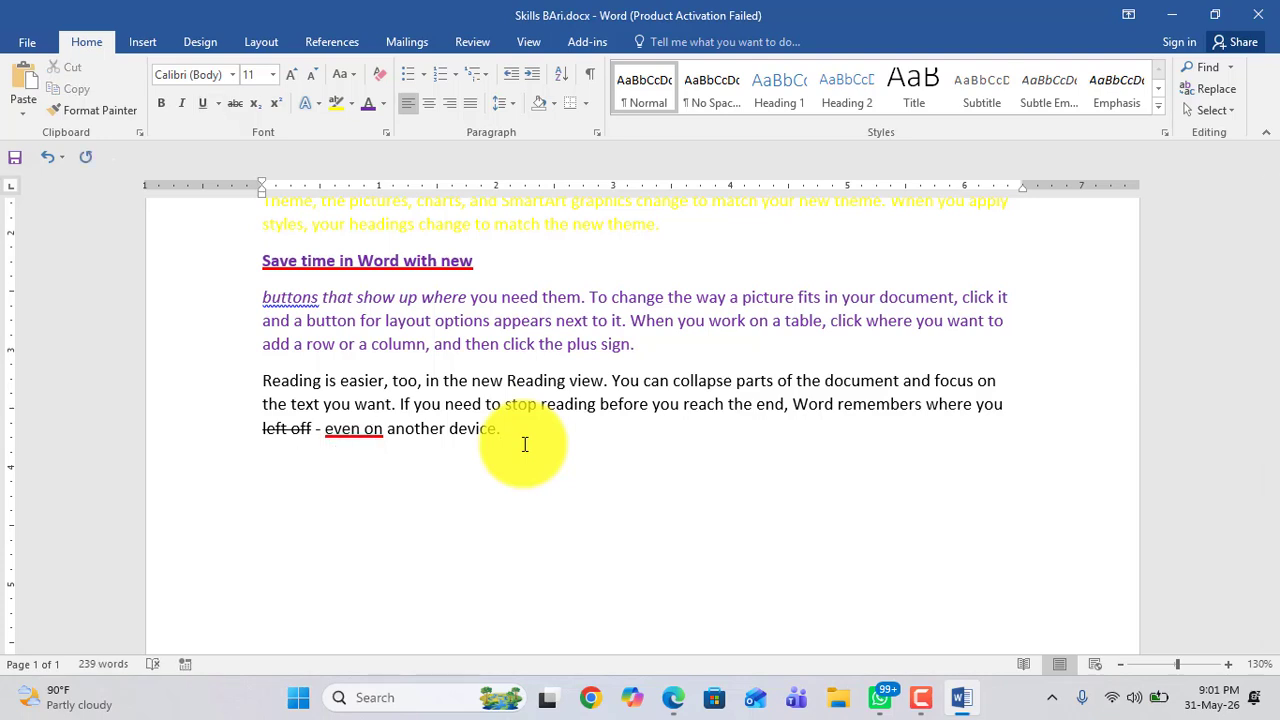
type("90")
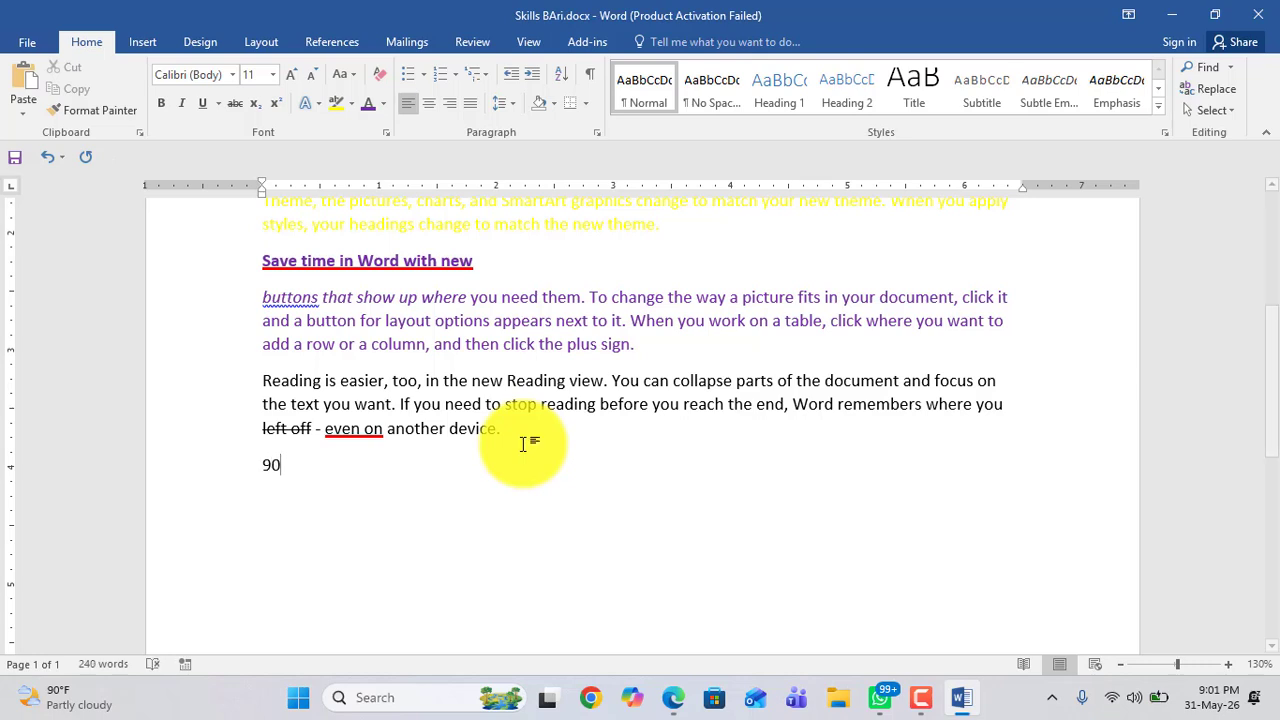
left_click_drag(306, 470, 257, 468)
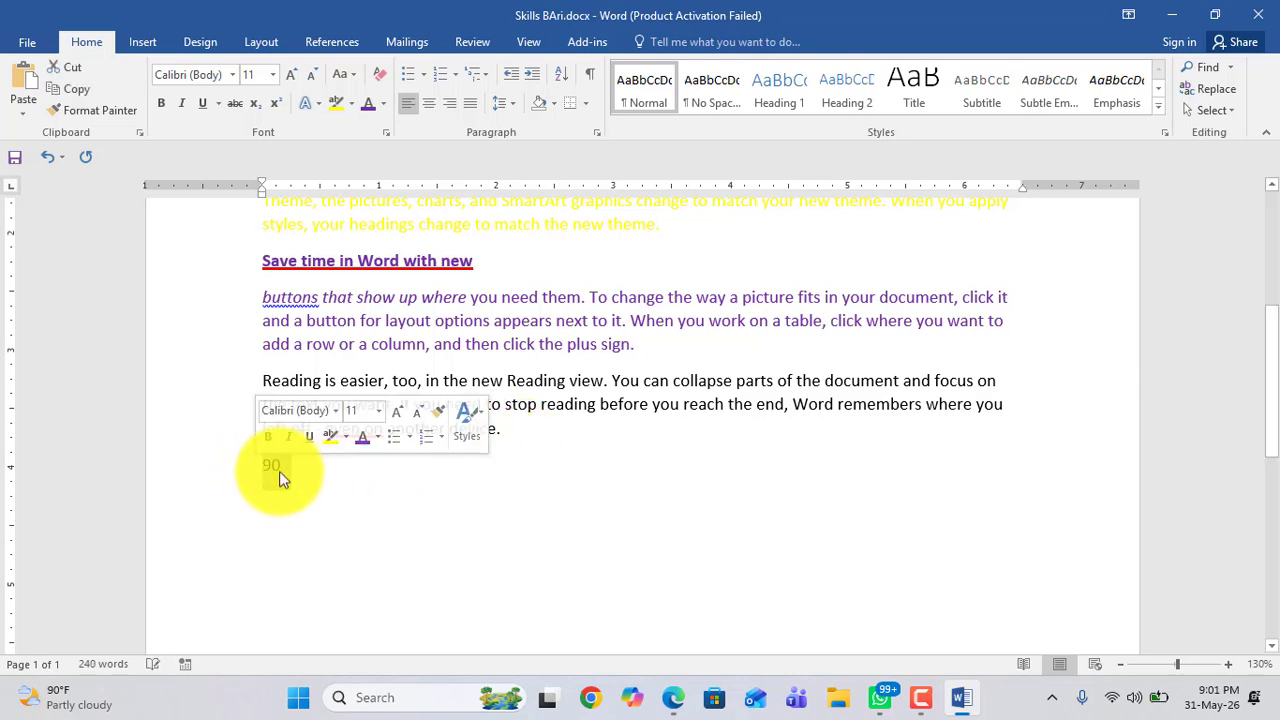
left_click(303, 477)
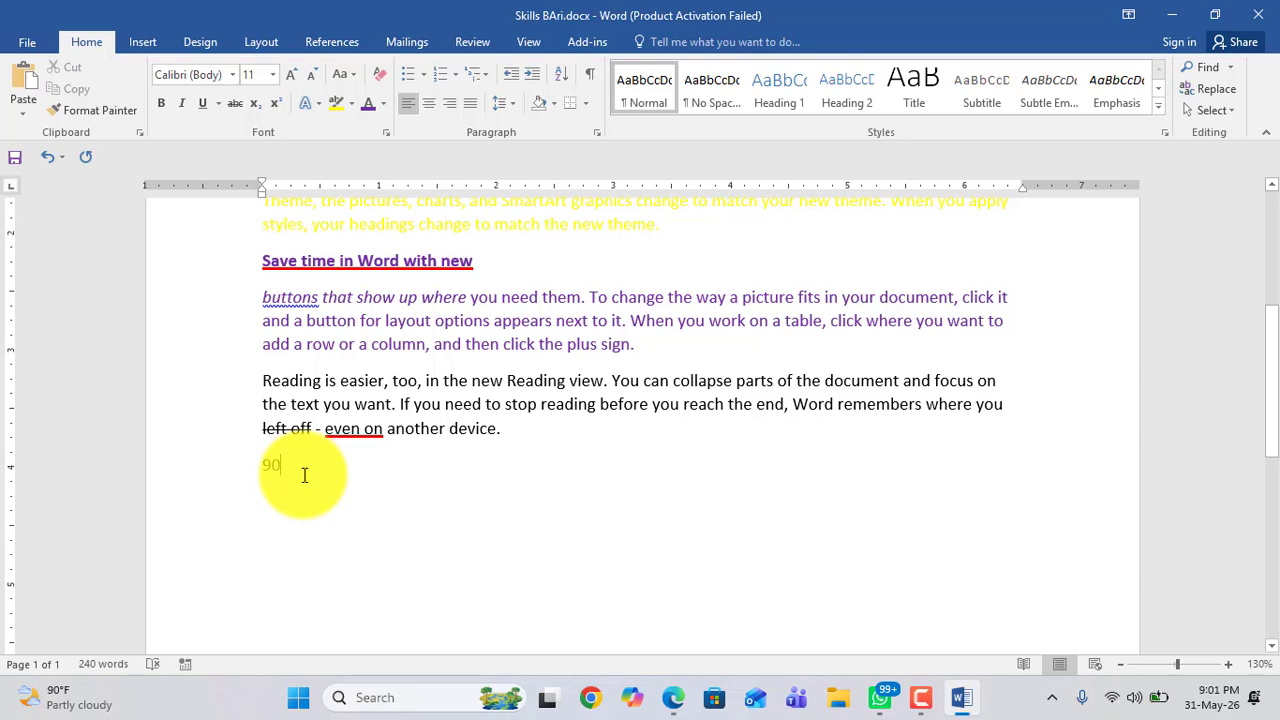
type("0")
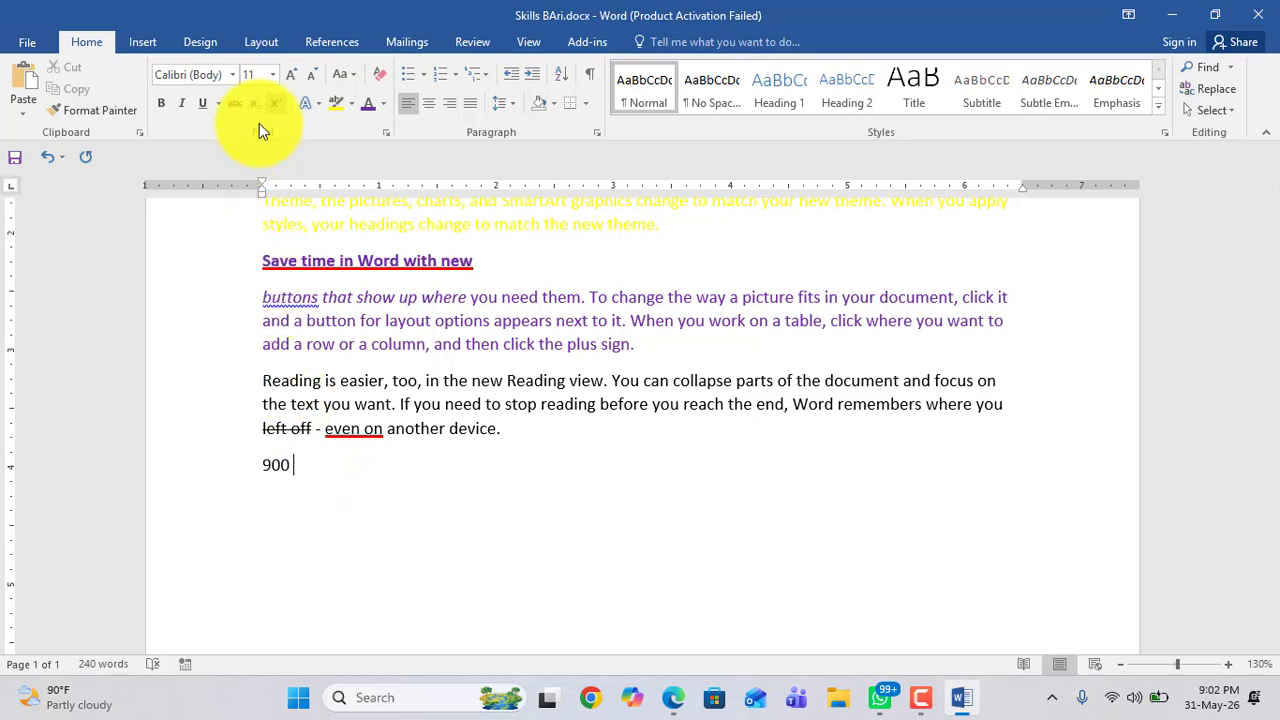
double_click(268, 466)
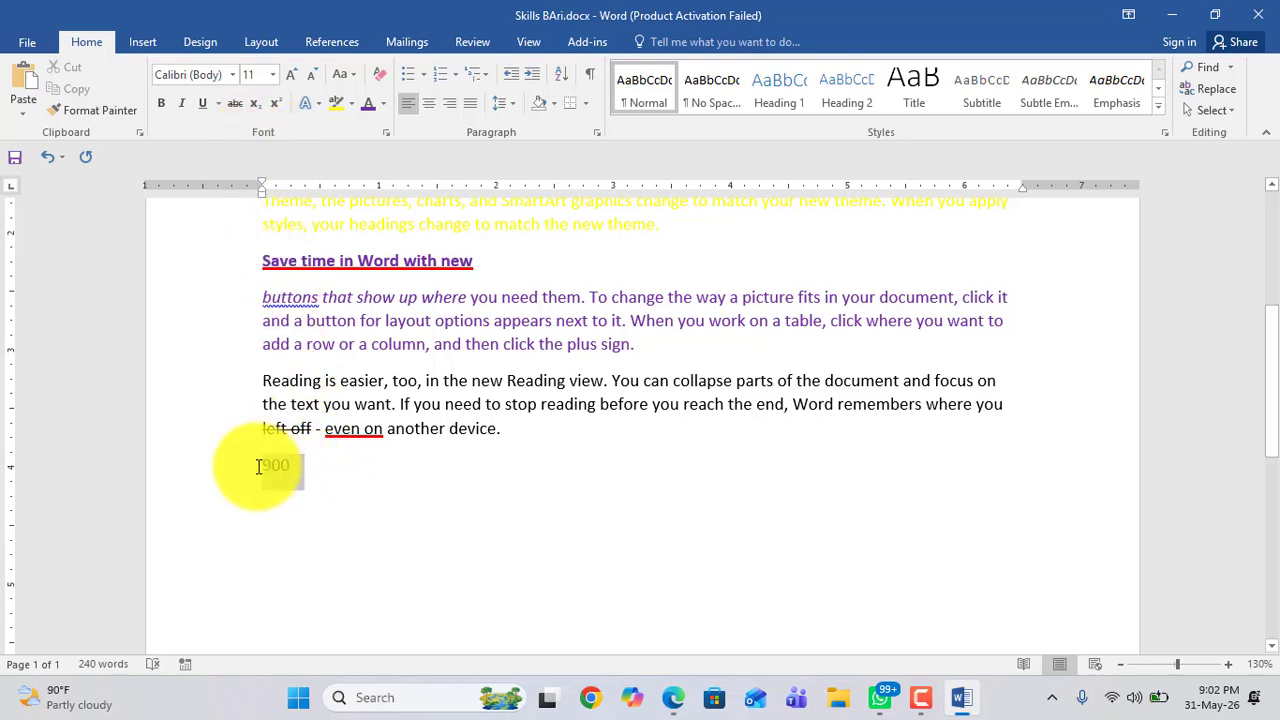
left_click(290, 466)
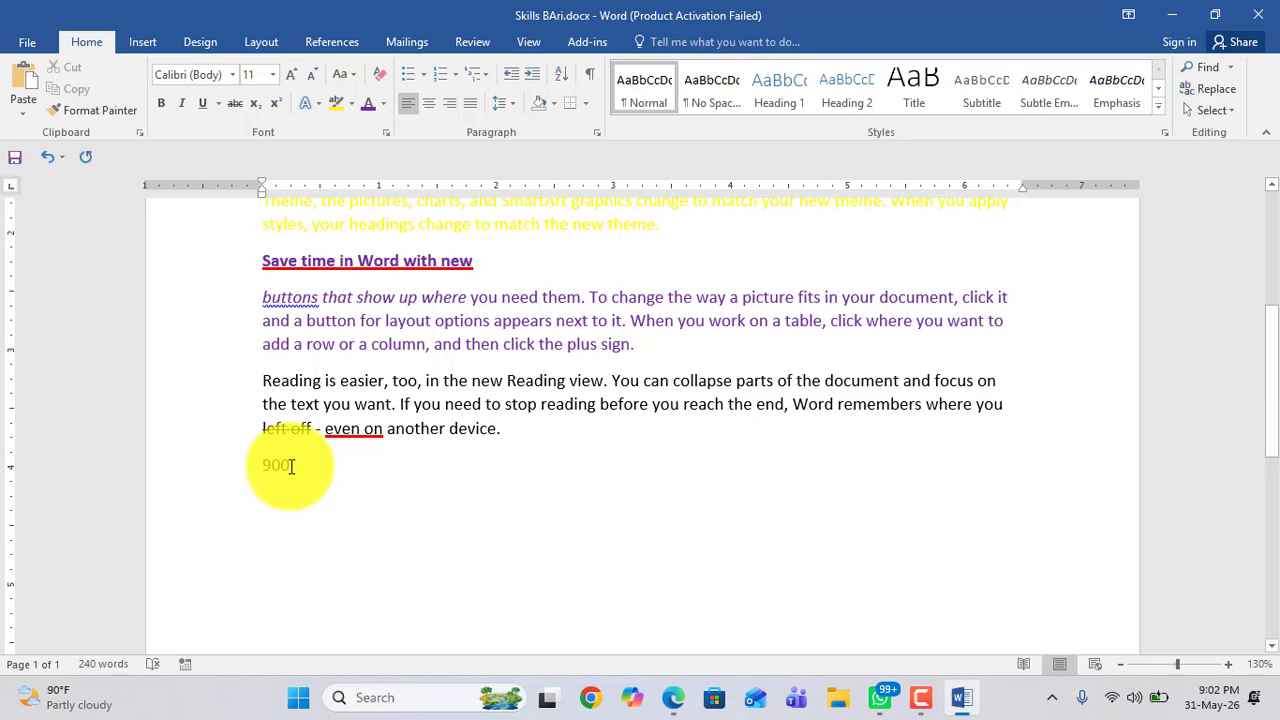
key("BackSpace")
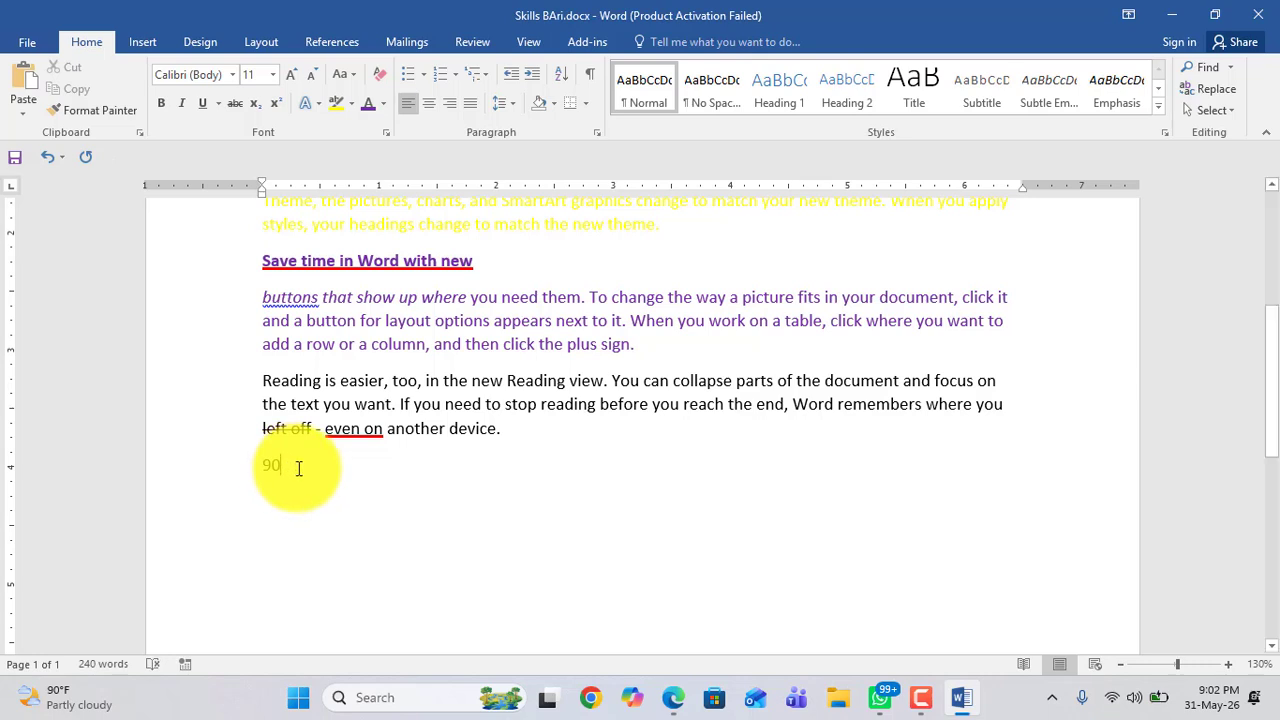
Step: Add a superscript 0 after the 90
left_click_drag(290, 466, 243, 474)
left_click(297, 495)
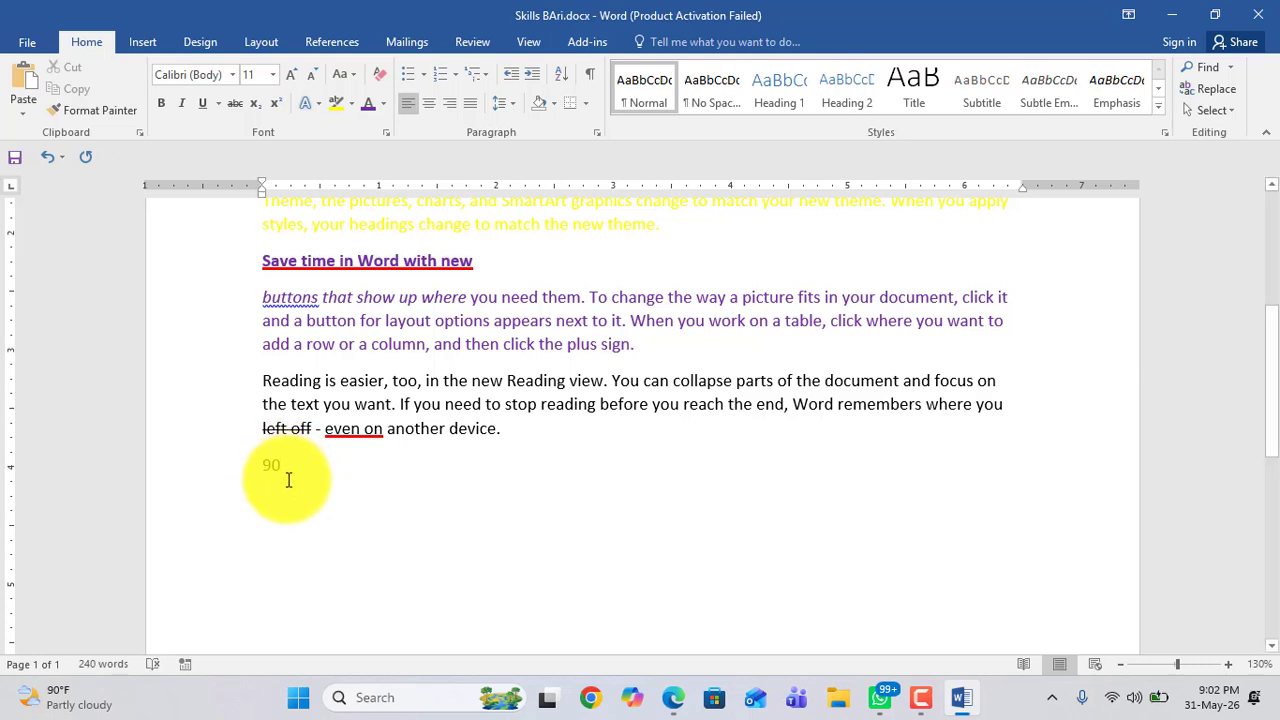
left_click(278, 110)
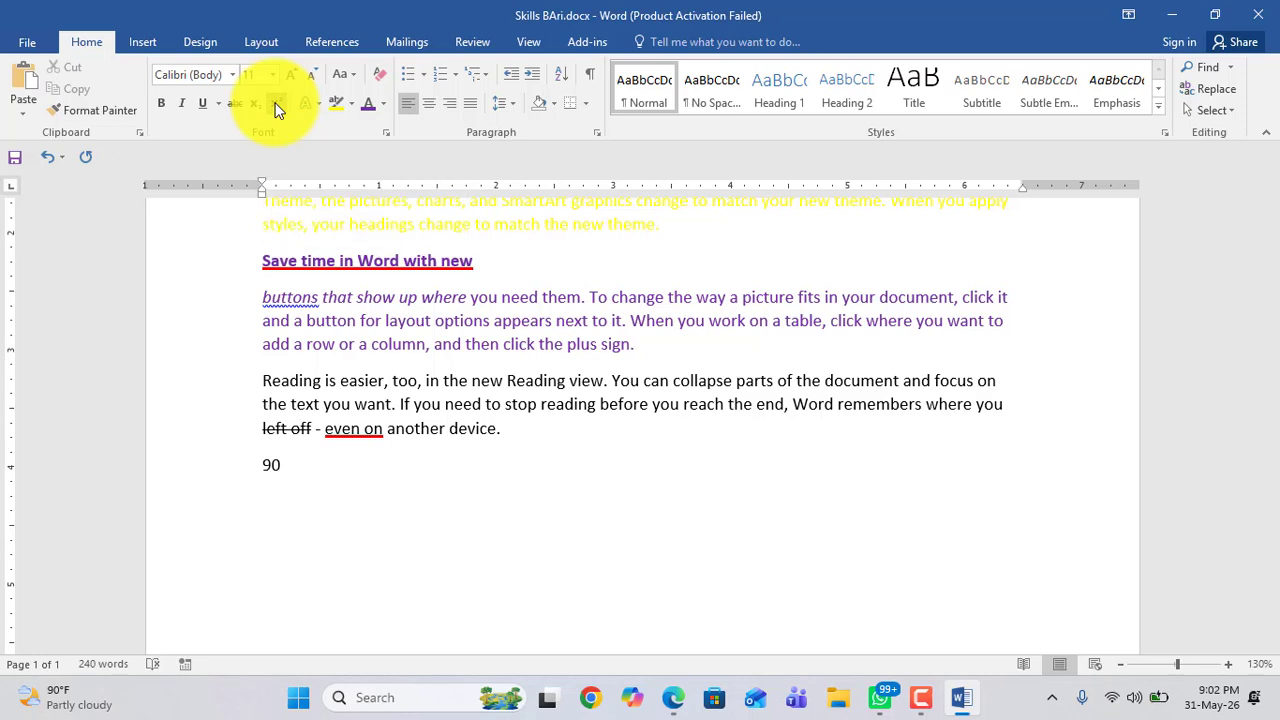
type("0")
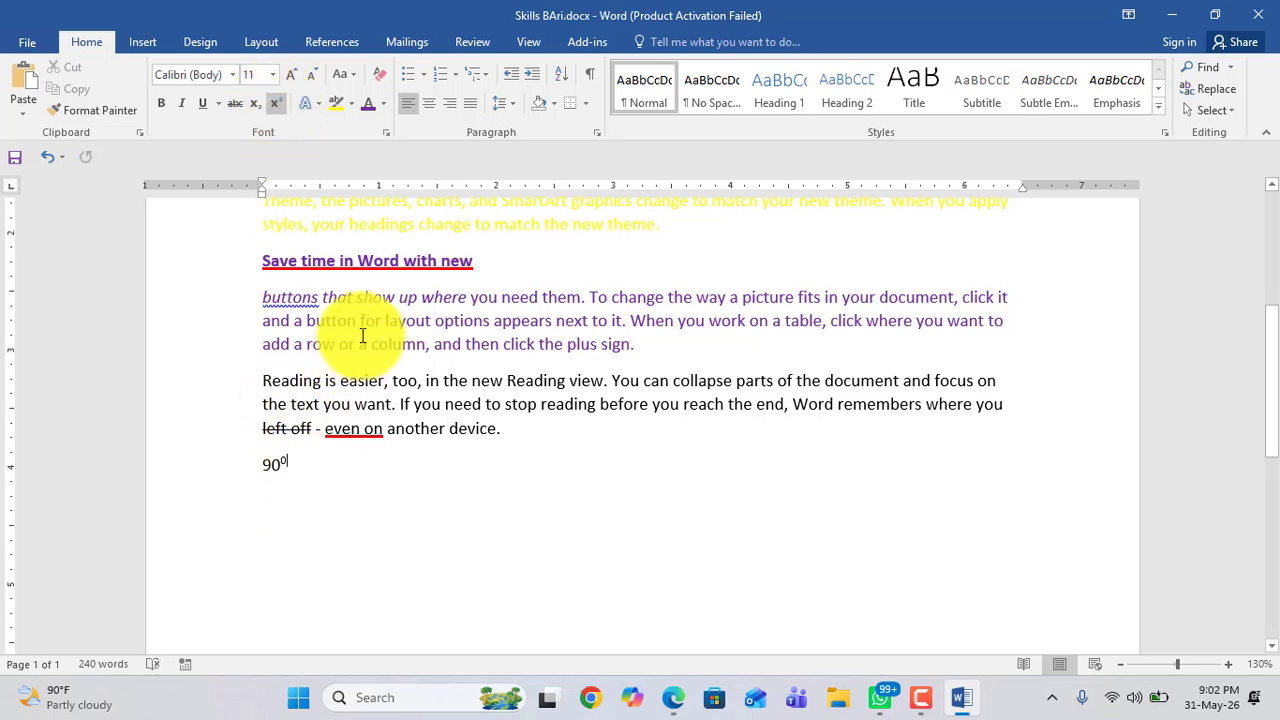
type("ui7i7uu56y6y")
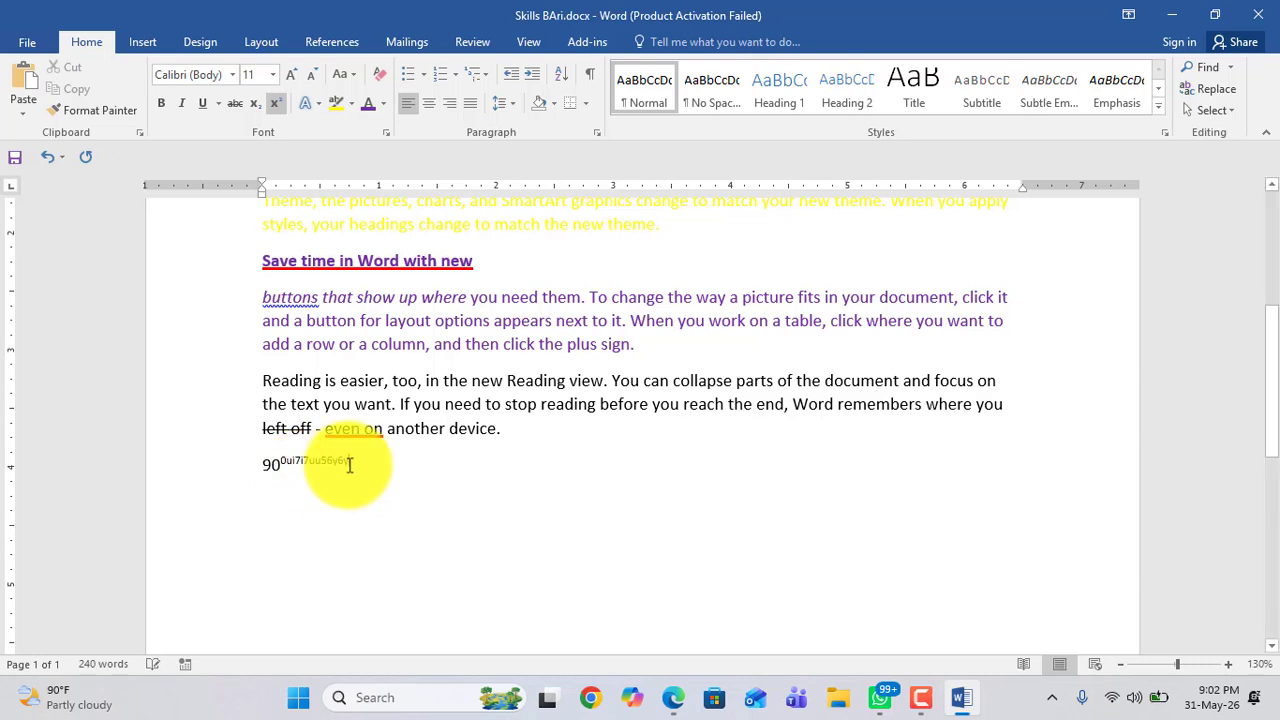
left_click_drag(349, 465, 290, 466)
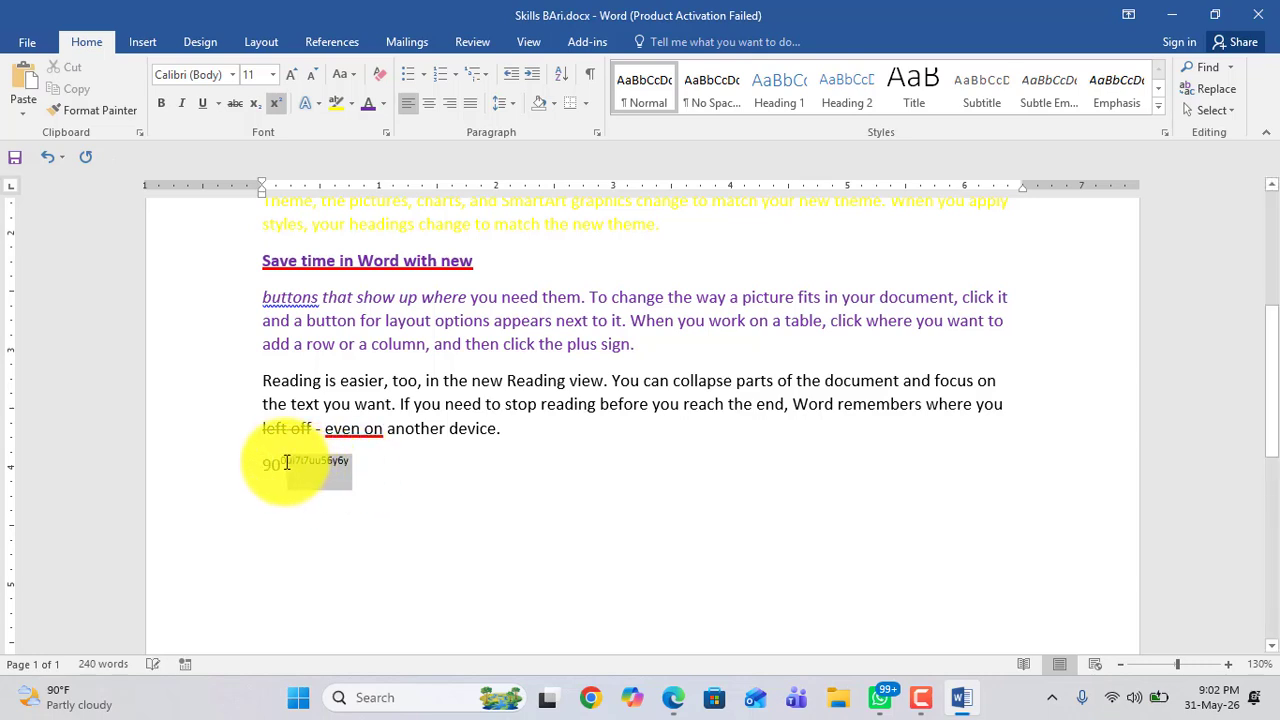
key("BackSpace")
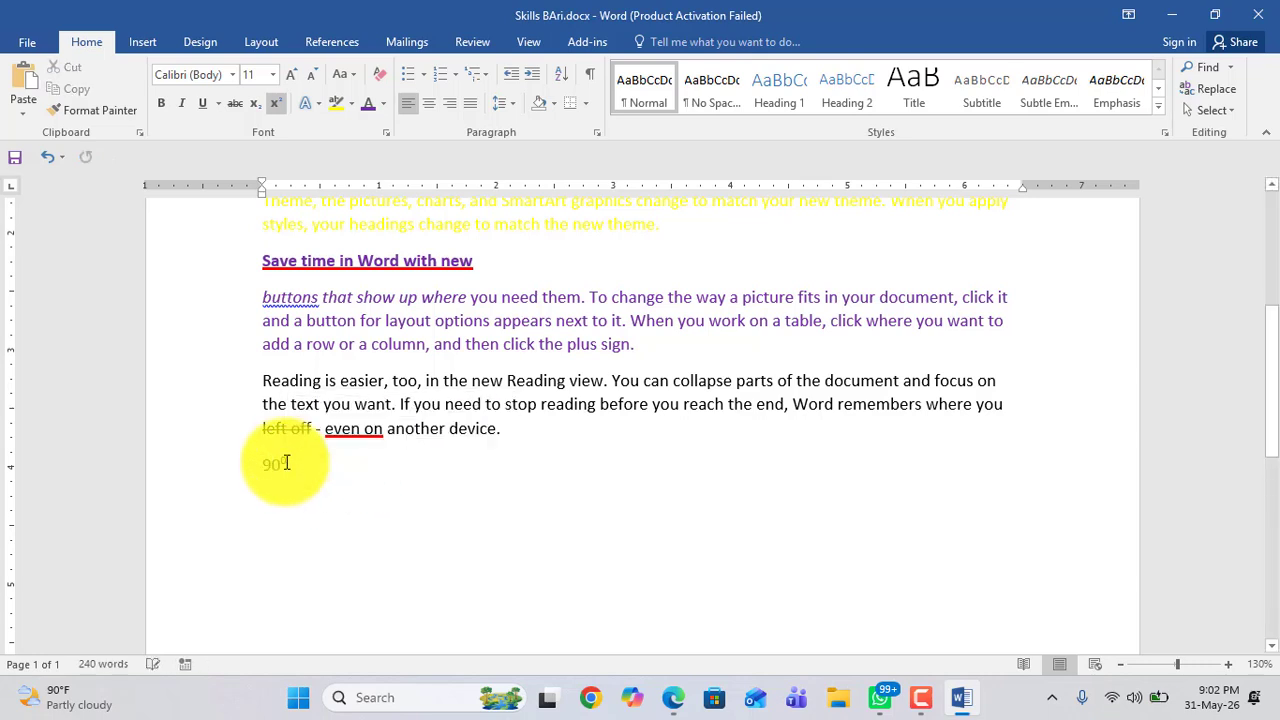
Step: Turn superscript off, type 80 after a space, and add a subscript 0 after it
left_click(273, 102)
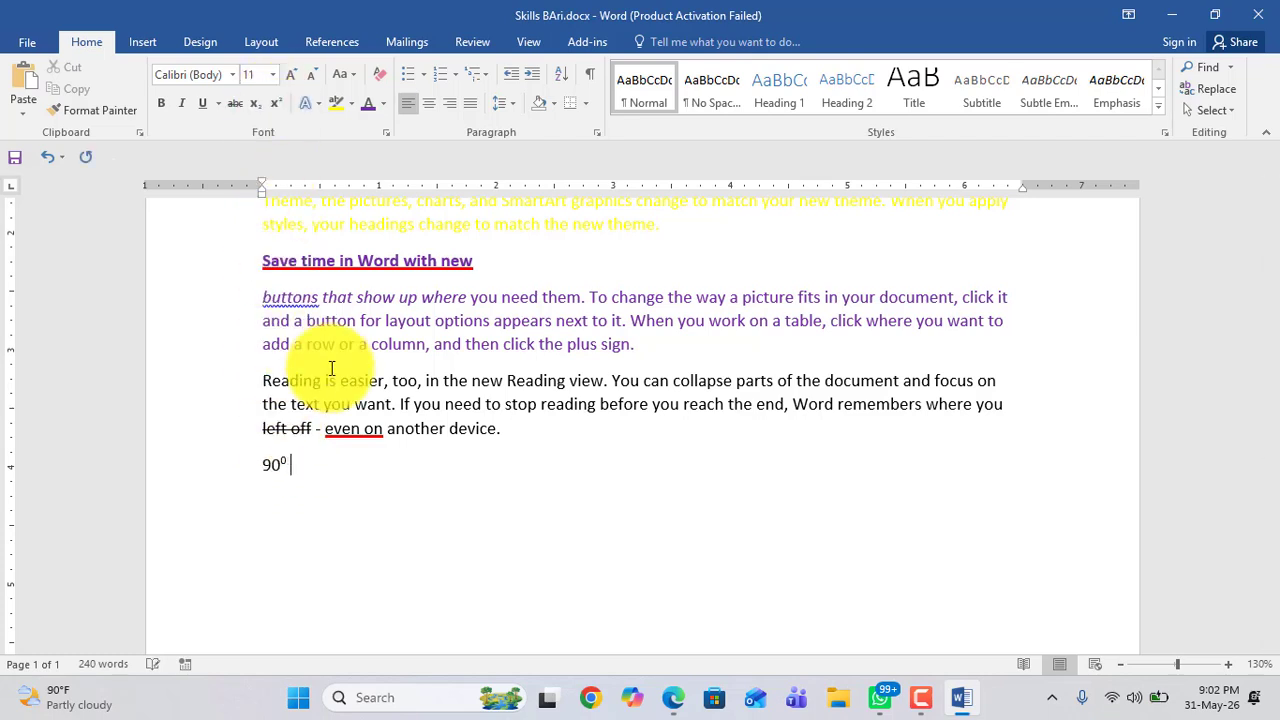
type("80")
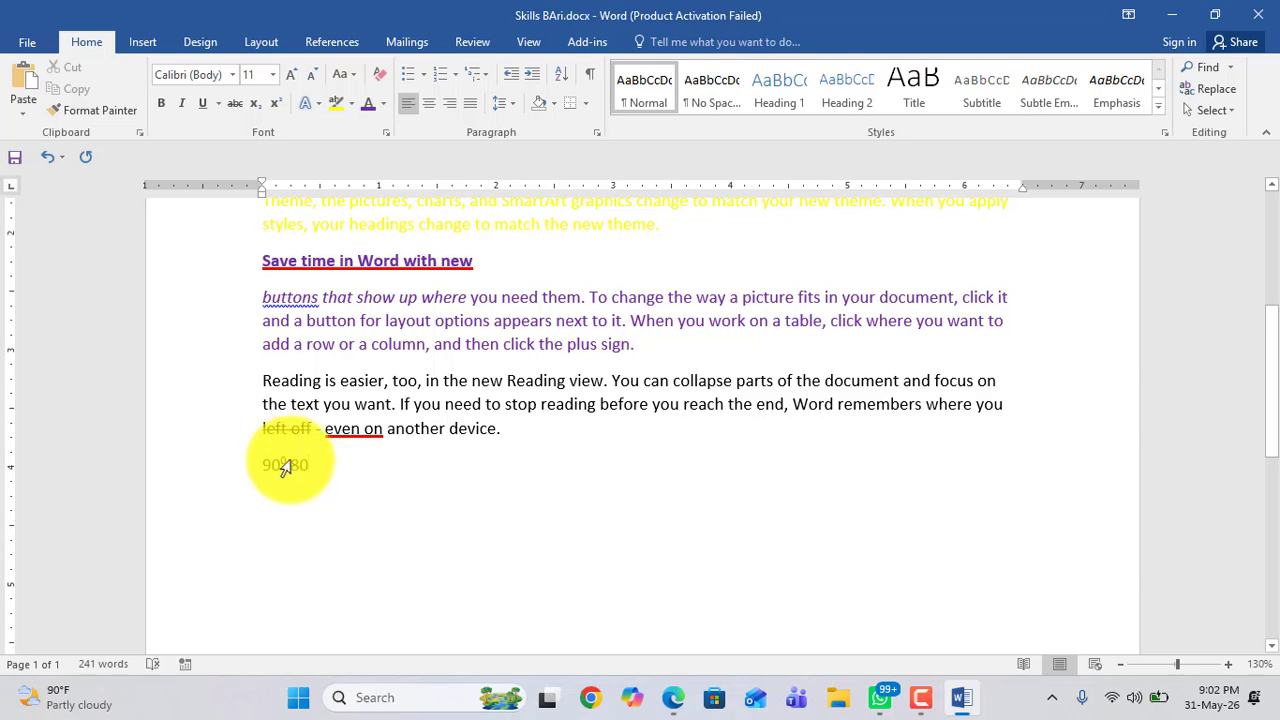
left_click(257, 104)
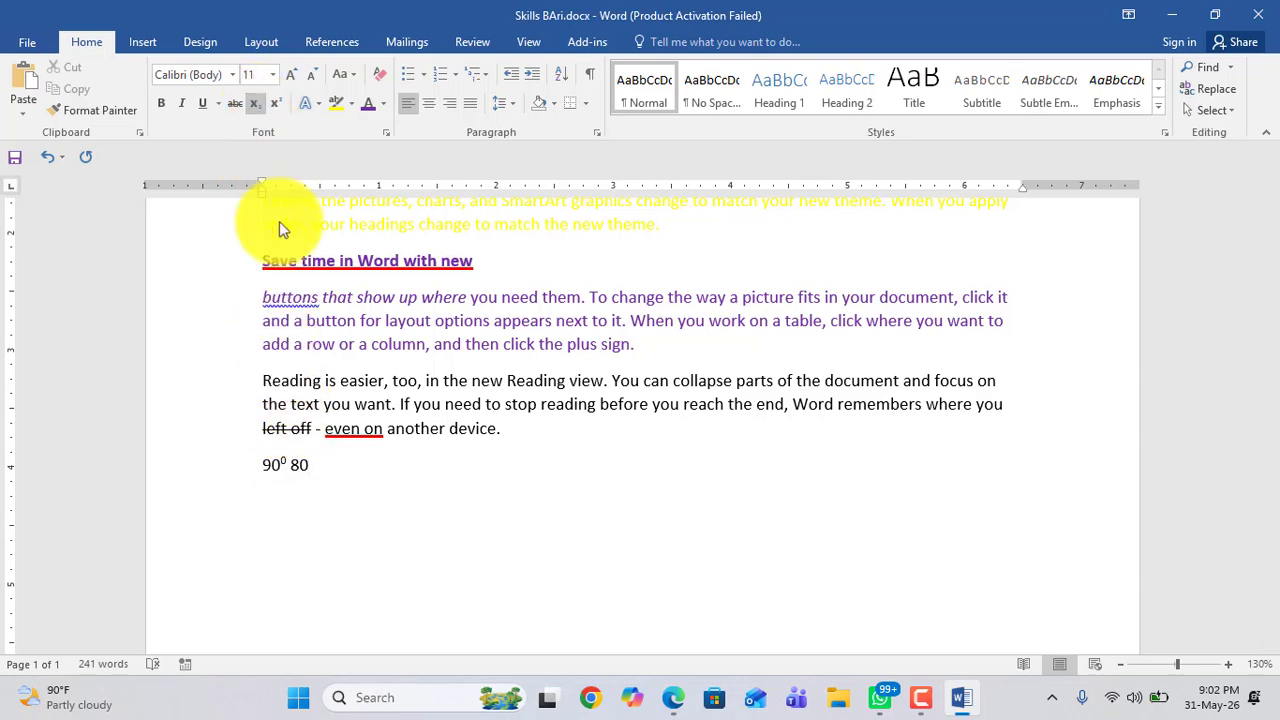
double_click(313, 470)
left_click(344, 478)
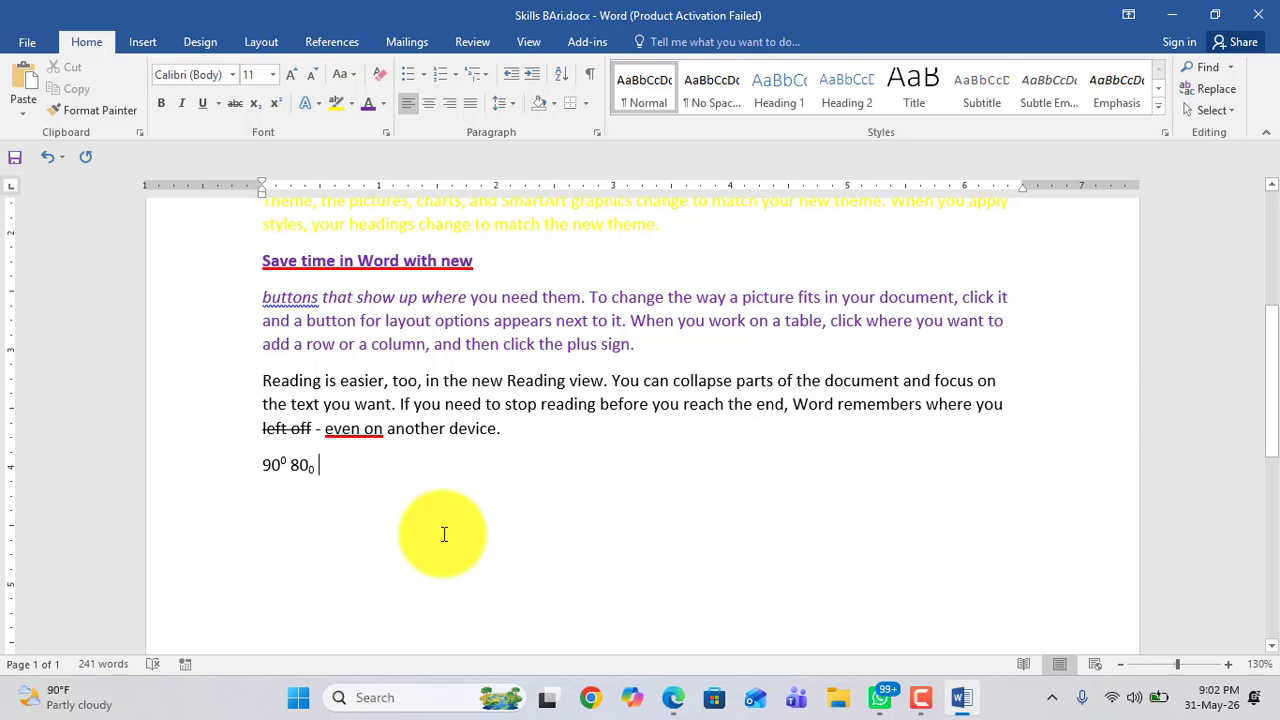
Step: Start another new line and type a2
key("Return")
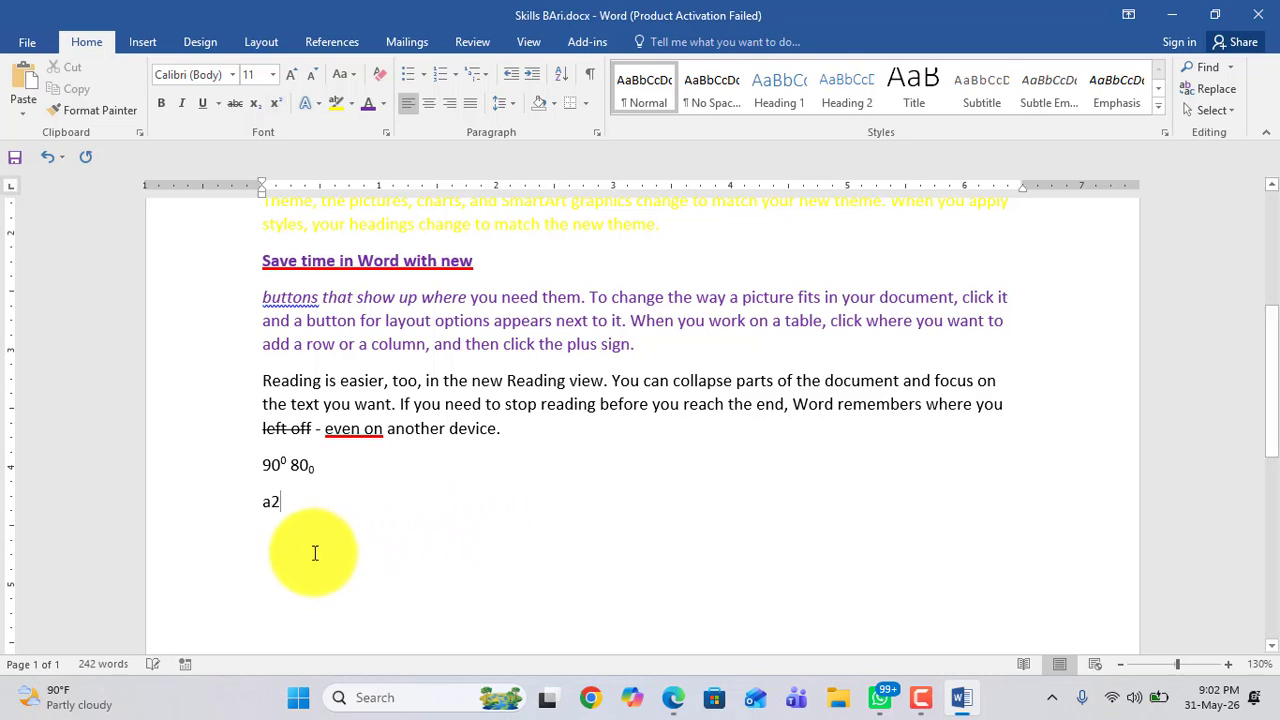
left_click_drag(284, 502, 266, 502)
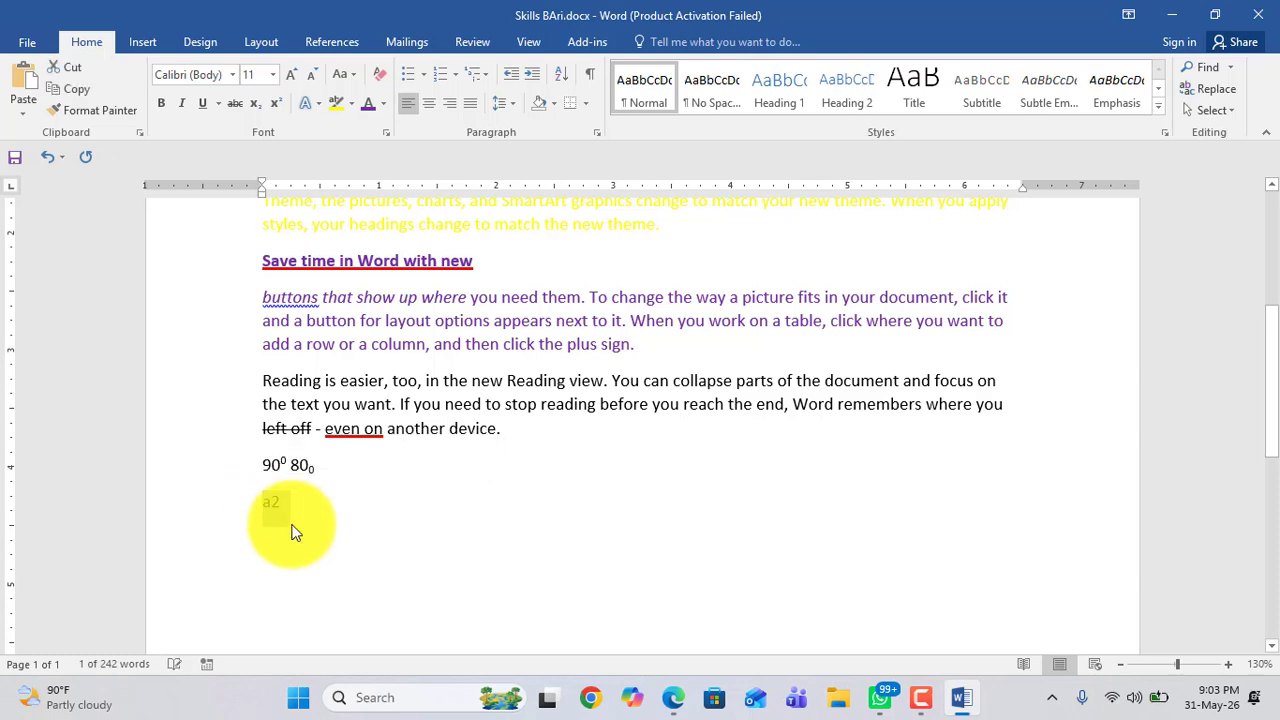
left_click(292, 524)
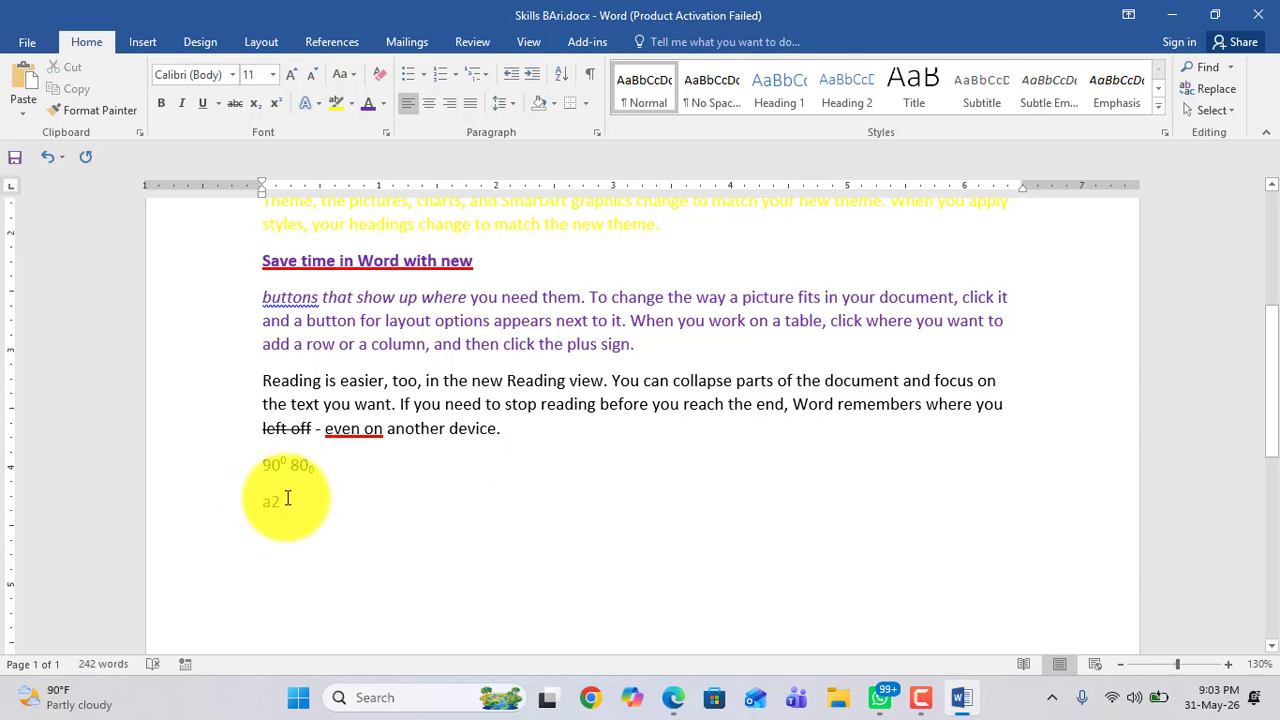
left_click_drag(286, 503, 249, 513)
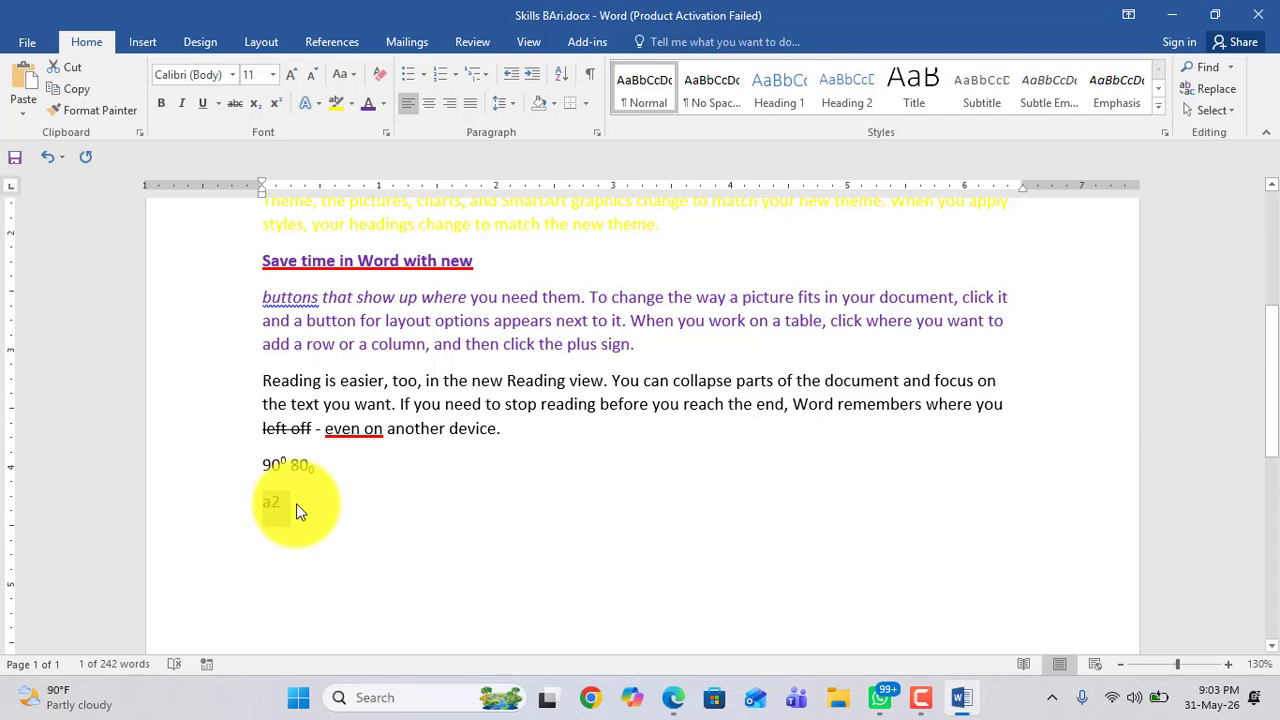
left_click(296, 503)
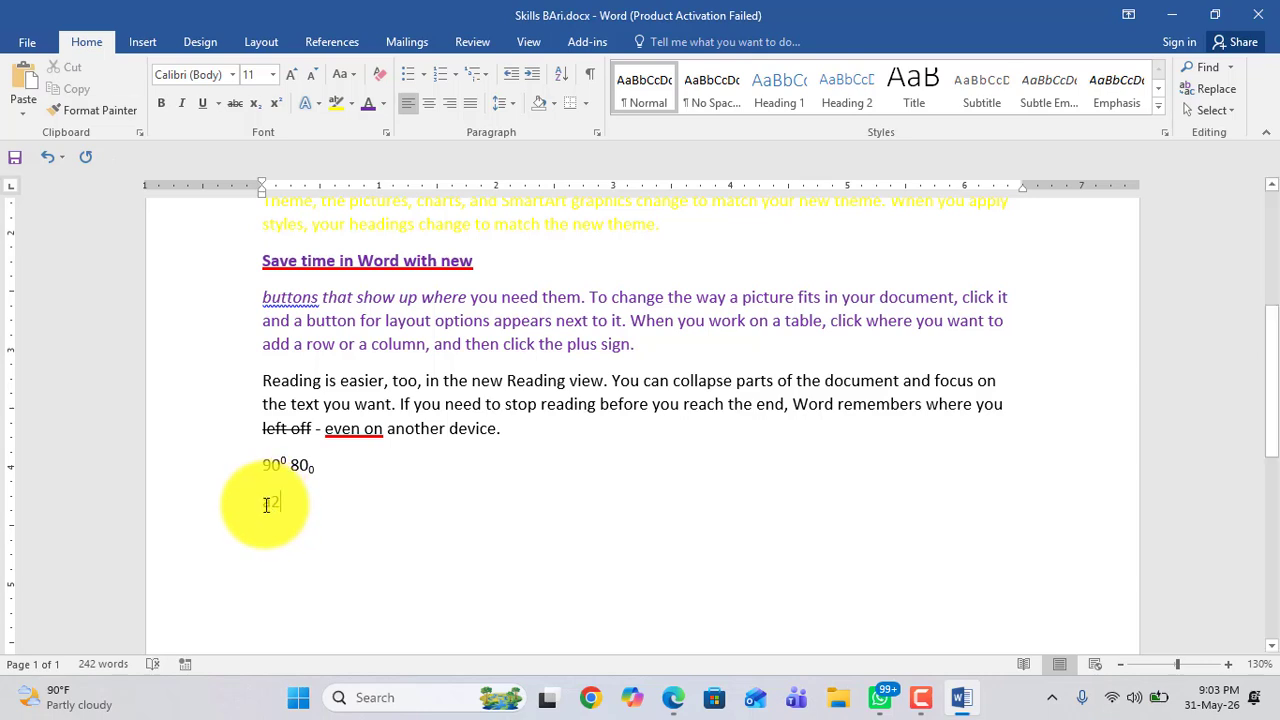
left_click_drag(267, 504, 288, 505)
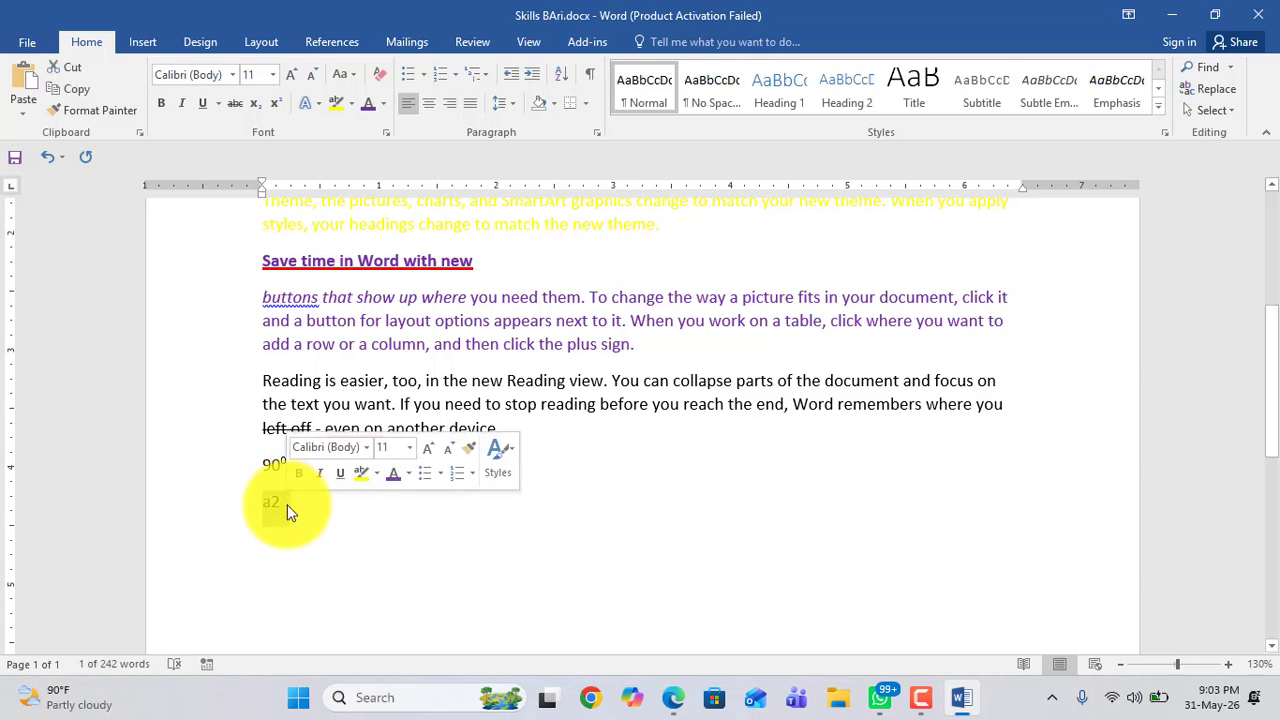
left_click(278, 520)
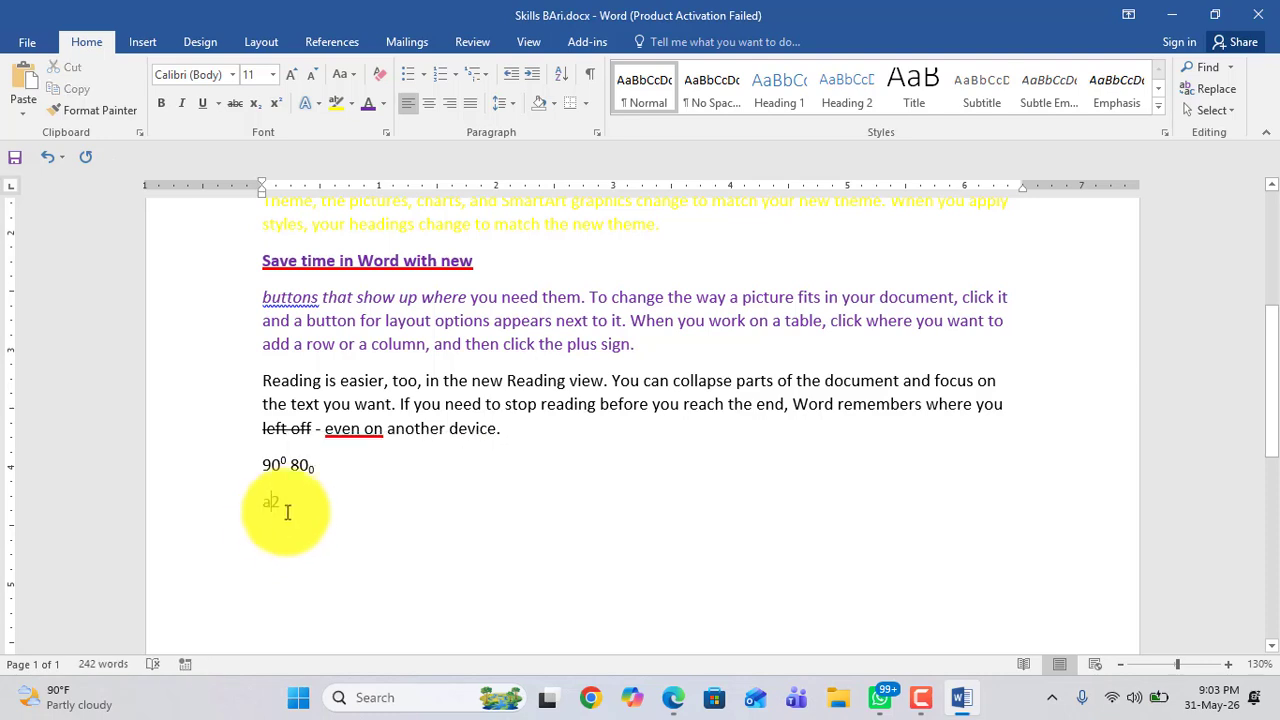
Step: Enlarge the a2 text to 72 pt by repeatedly growing its font size
double_click(255, 503)
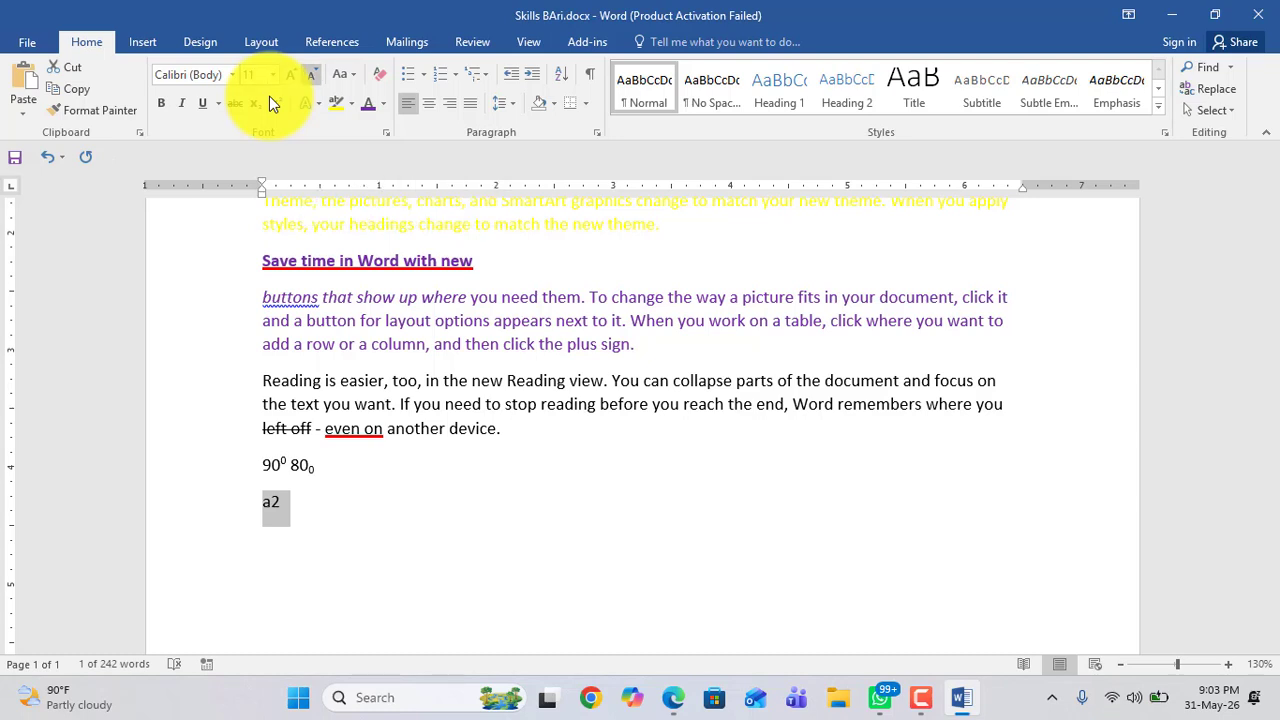
left_click(291, 77)
left_click(291, 77)
left_click(291, 77)
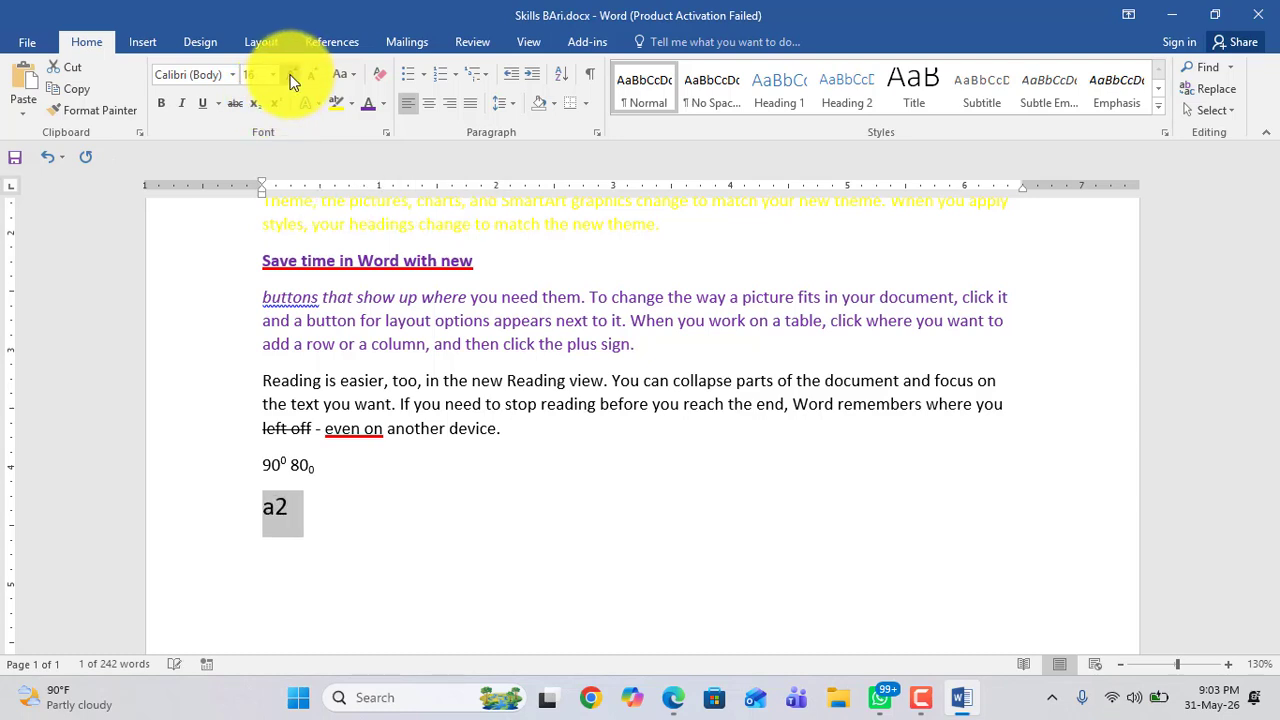
left_click(291, 77)
left_click(291, 77)
left_click(291, 77)
left_click(291, 77)
left_click(290, 76)
left_click(290, 76)
left_click(290, 76)
left_click(290, 76)
left_click(290, 76)
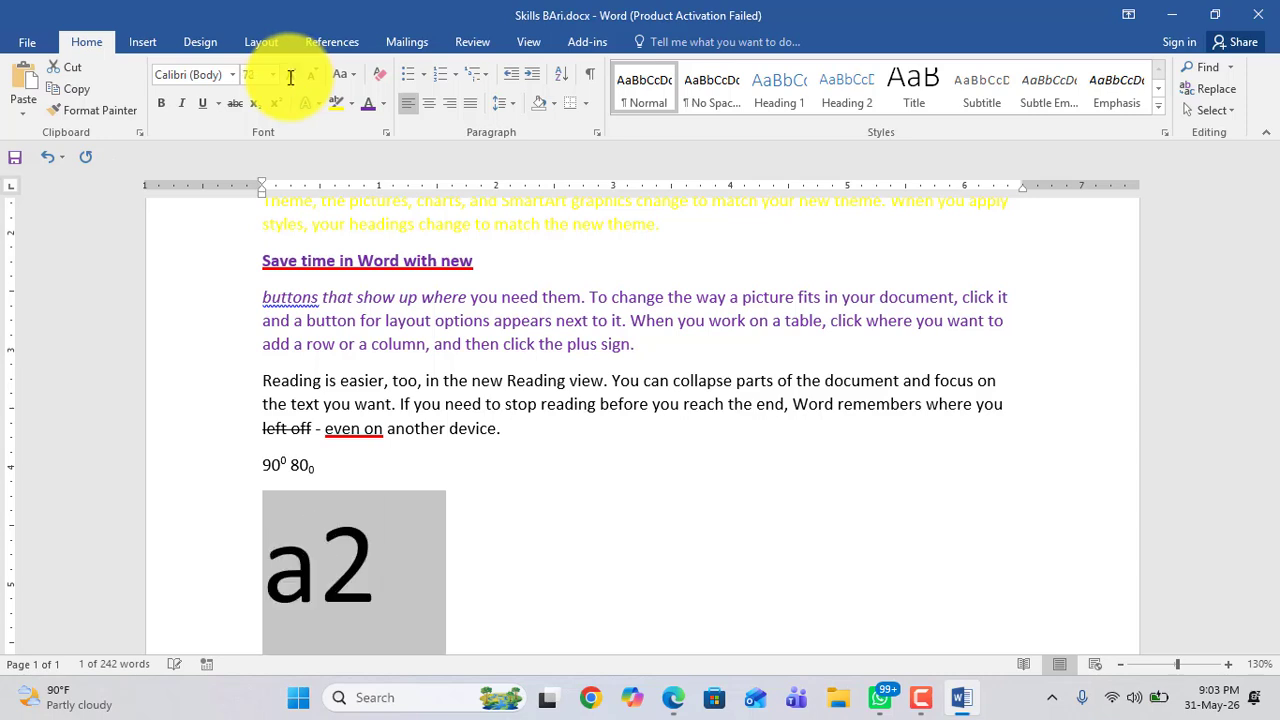
scroll(403, 488, "down", 1)
left_click(532, 514)
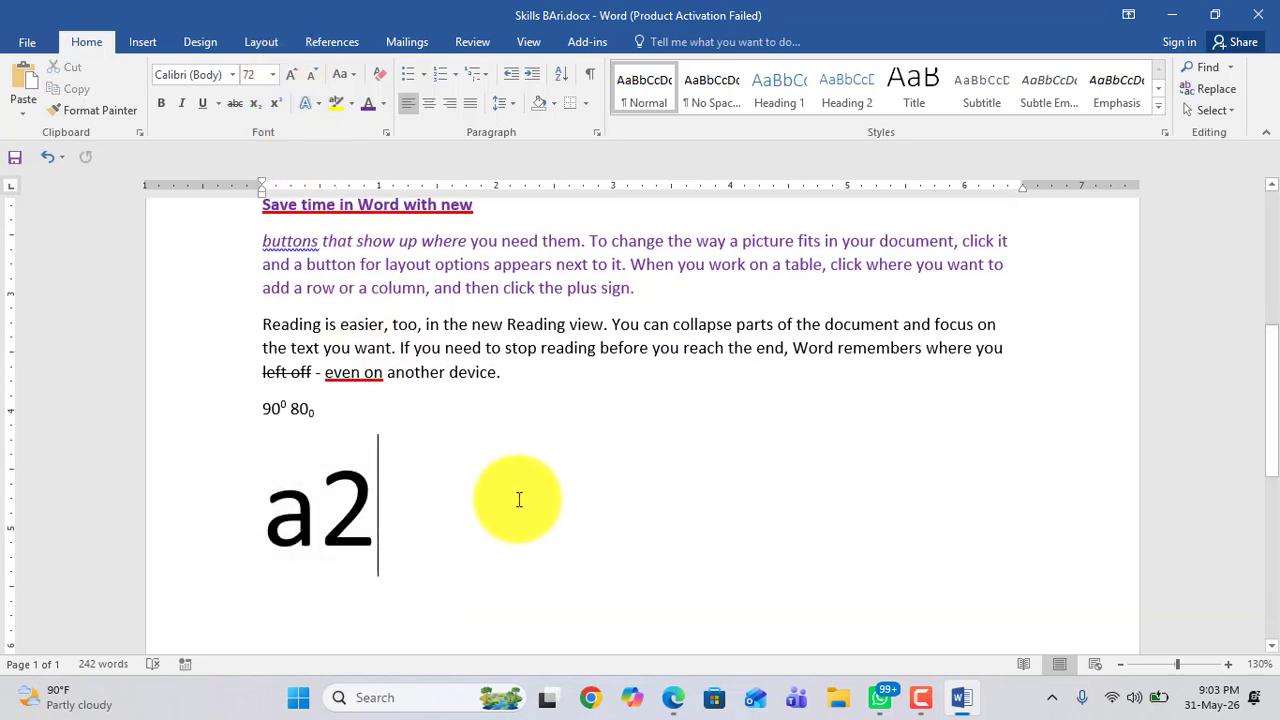
Step: Change the purple paragraph's font size, growing it once and then shrinking it to 8 pt
left_click_drag(263, 242, 624, 298)
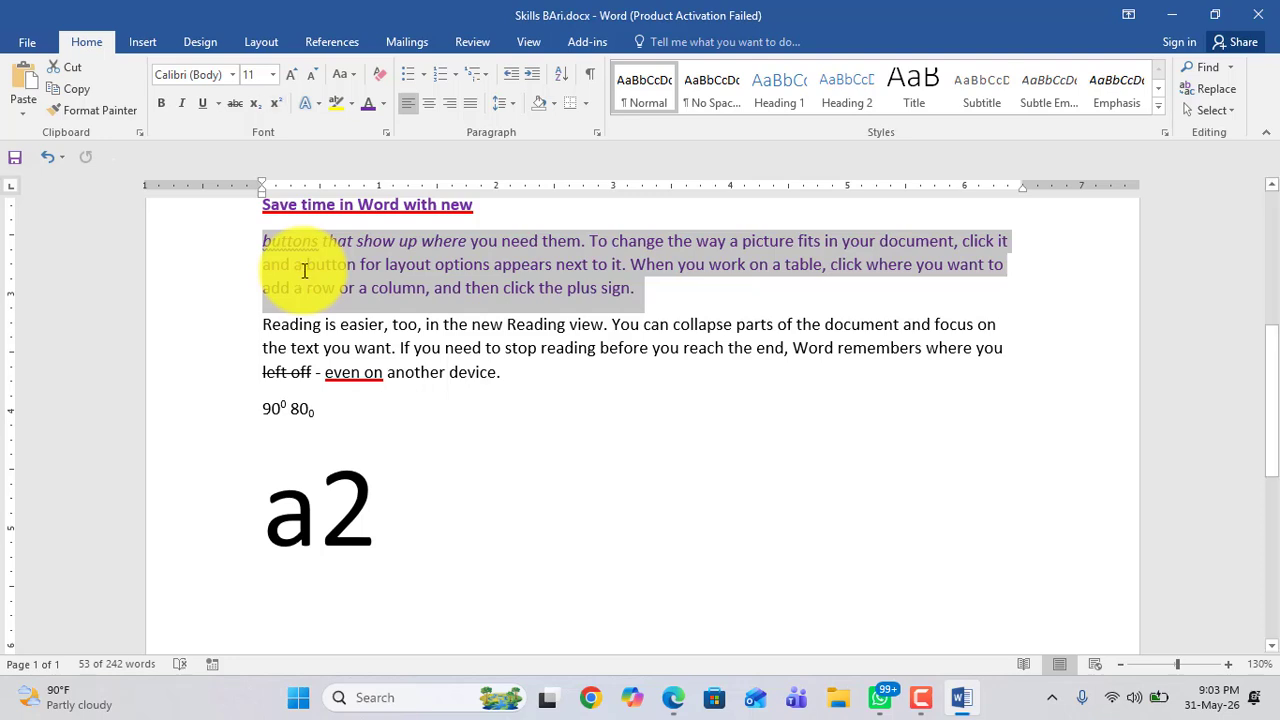
left_click(291, 78)
left_click(291, 78)
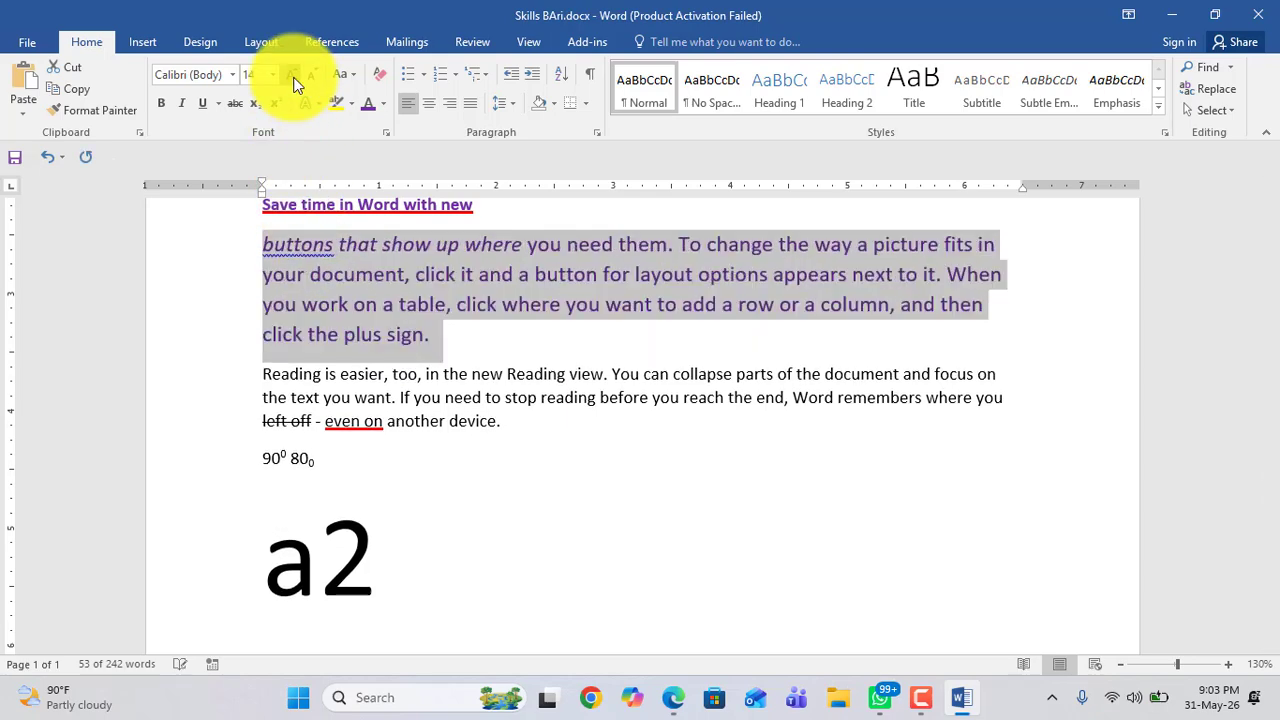
left_click(312, 80)
left_click(312, 80)
left_click(312, 80)
left_click(312, 80)
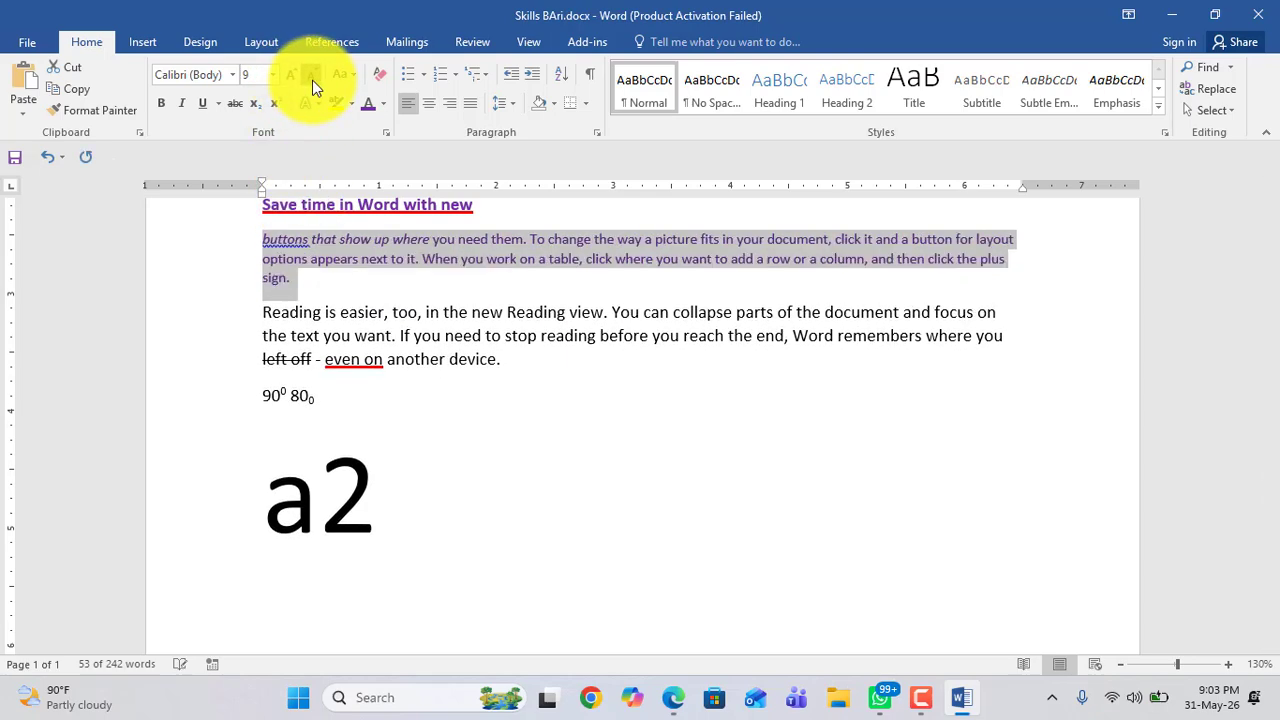
left_click(312, 80)
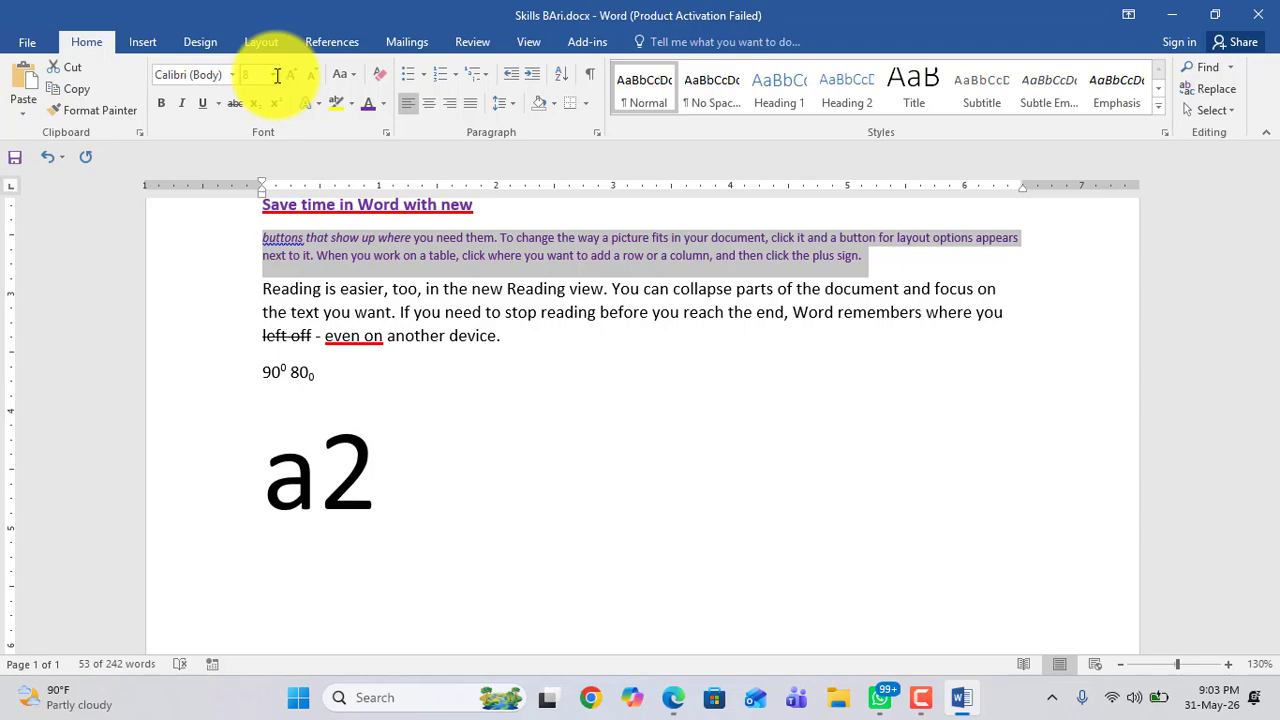
Step: Set the purple paragraph's font size to 72 pt, then change it to 15 pt
left_click(272, 75)
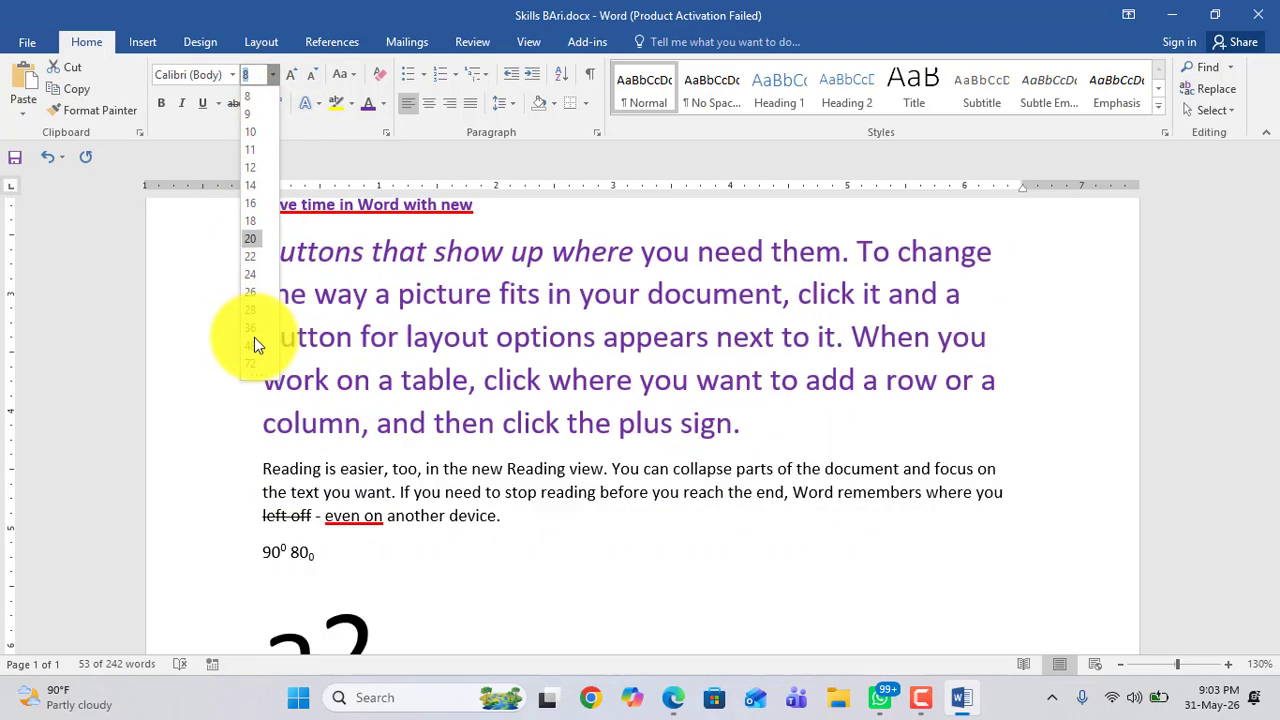
left_click(254, 363)
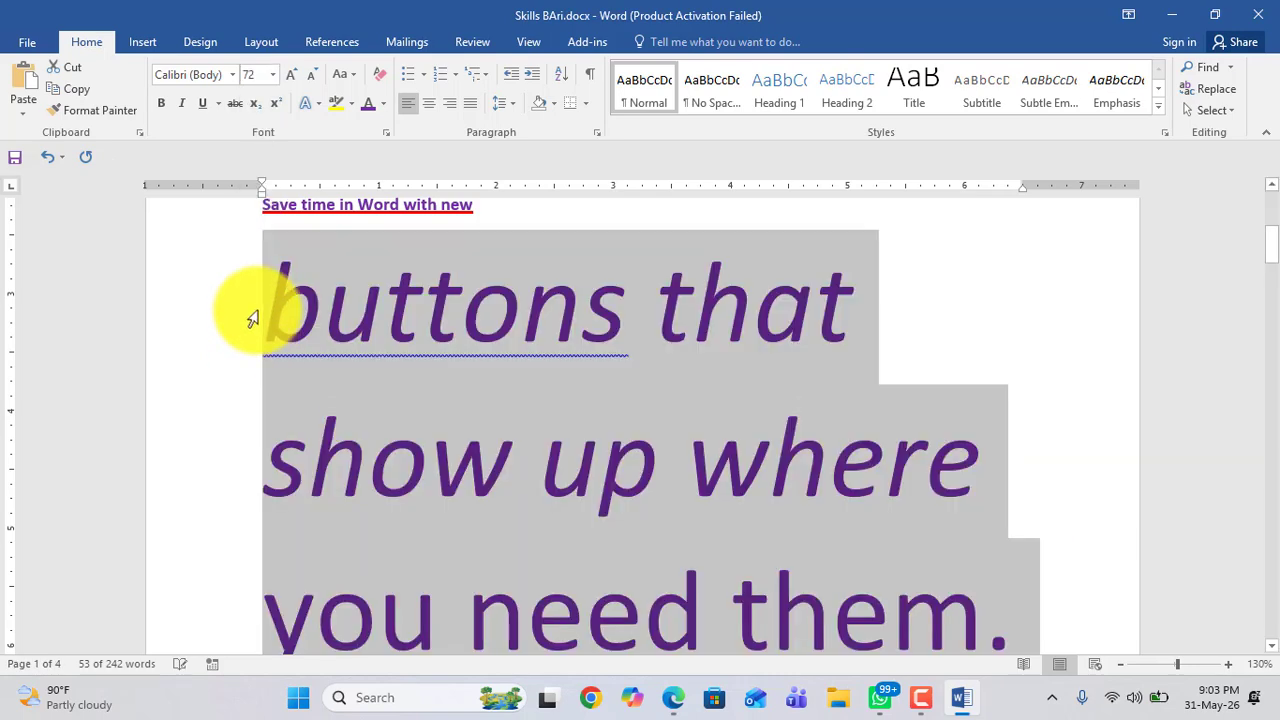
left_click(273, 76)
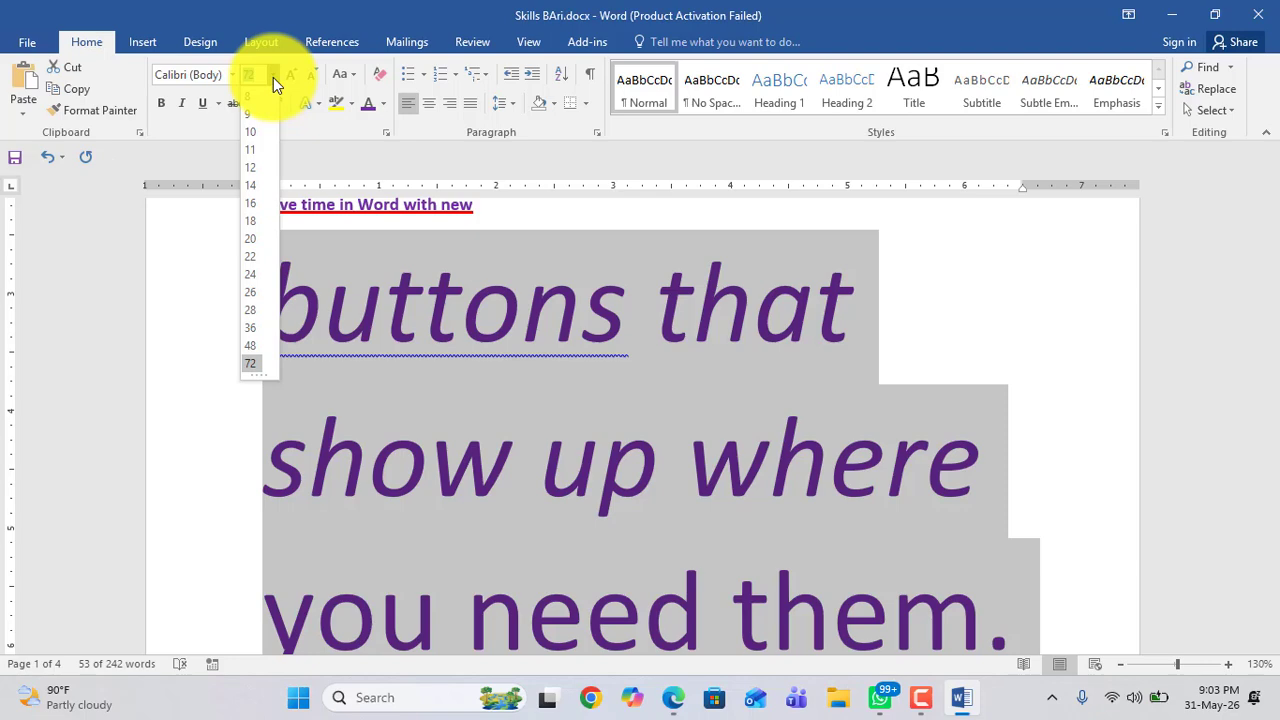
key("Down")
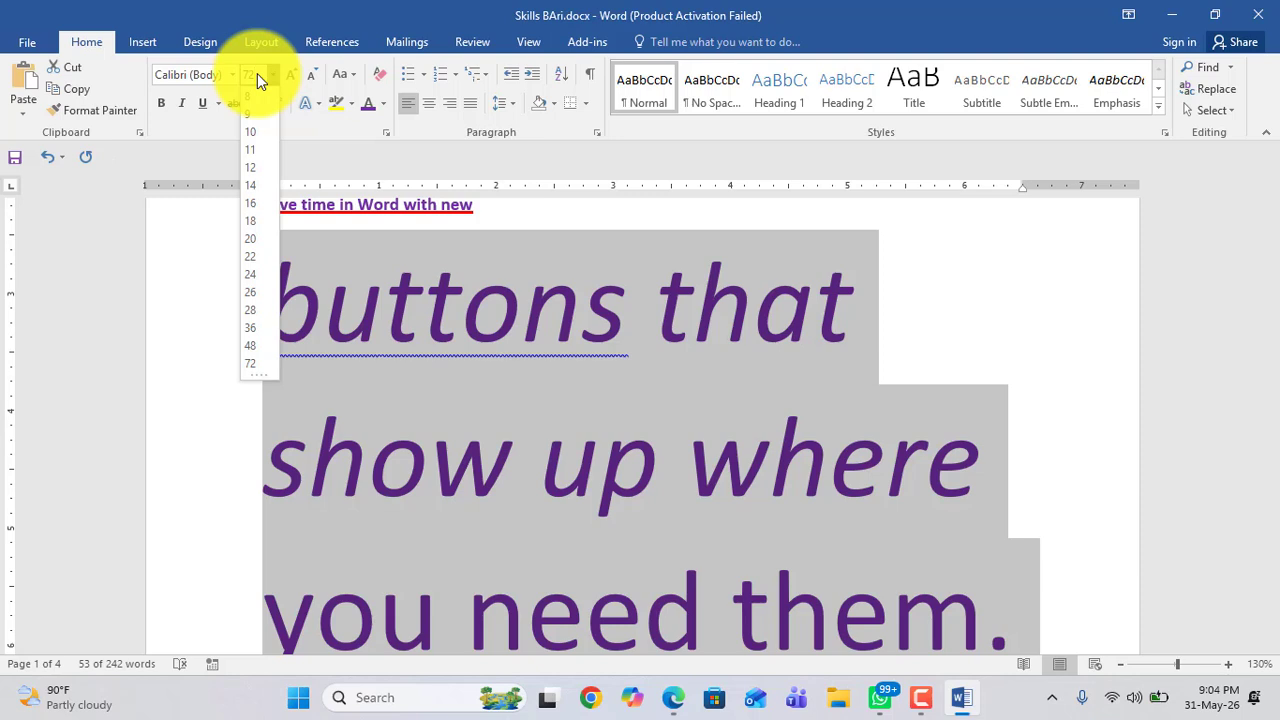
key("BackSpace")
type("15")
key("Return")
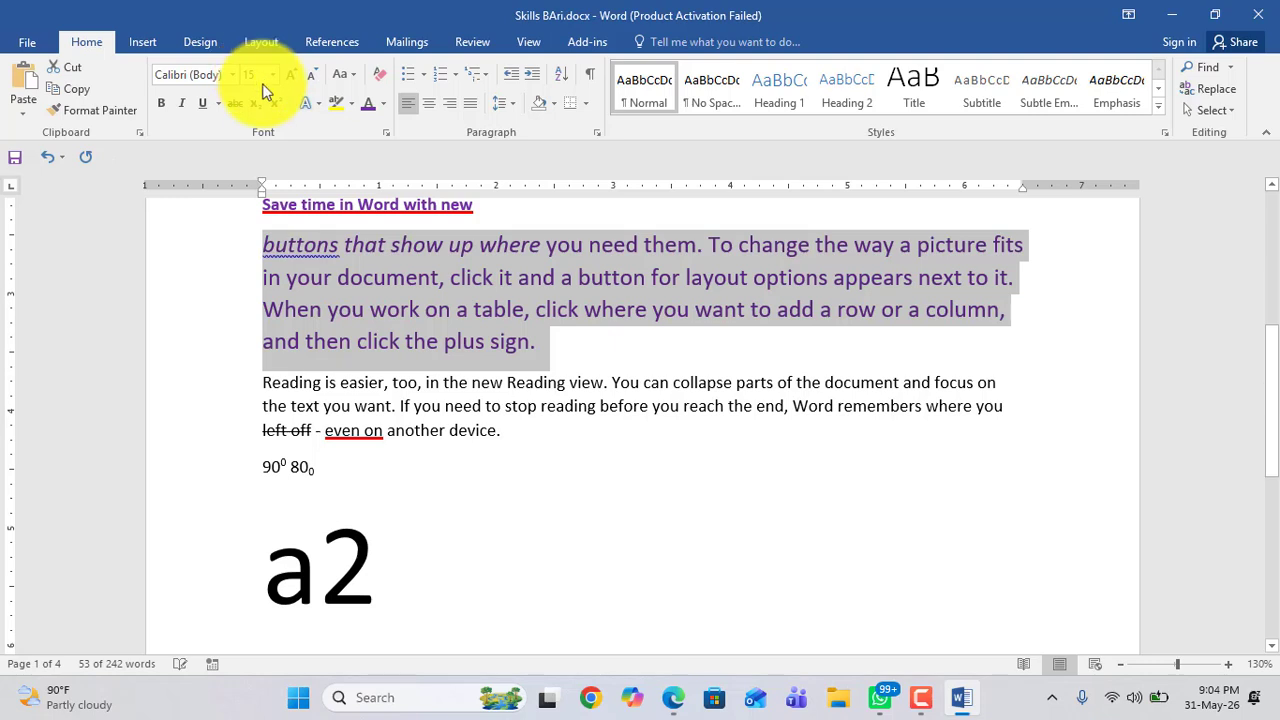
left_click(592, 406)
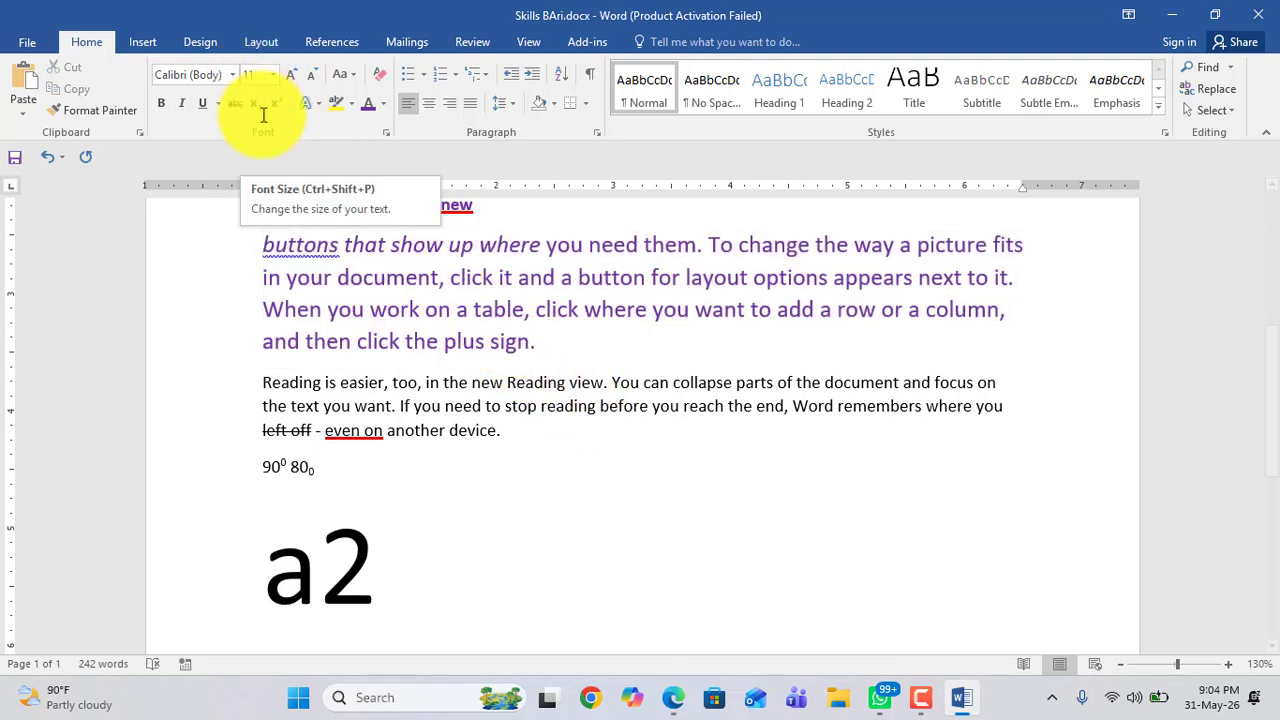
left_click(327, 249)
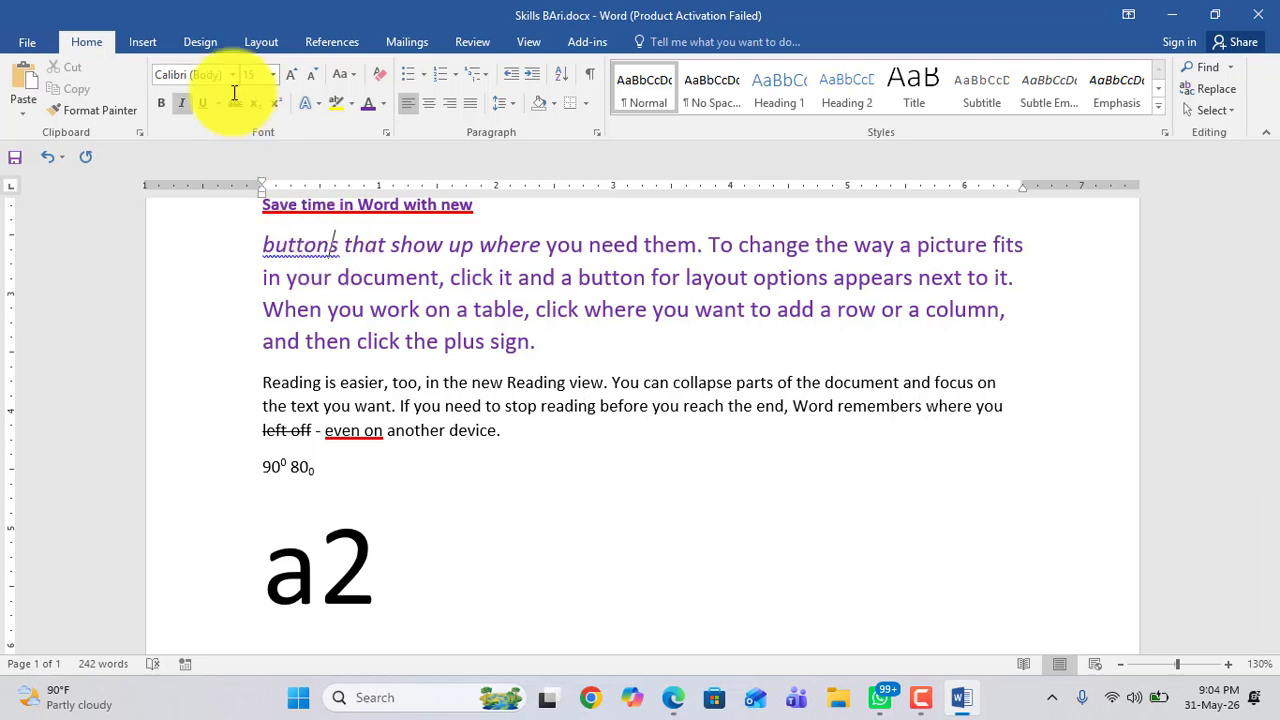
left_click_drag(545, 341, 284, 250)
Step: Shrink the bold italic paragraph's font twice, grow it twice, then set it to 20 pt
scroll(519, 524, "up", 3)
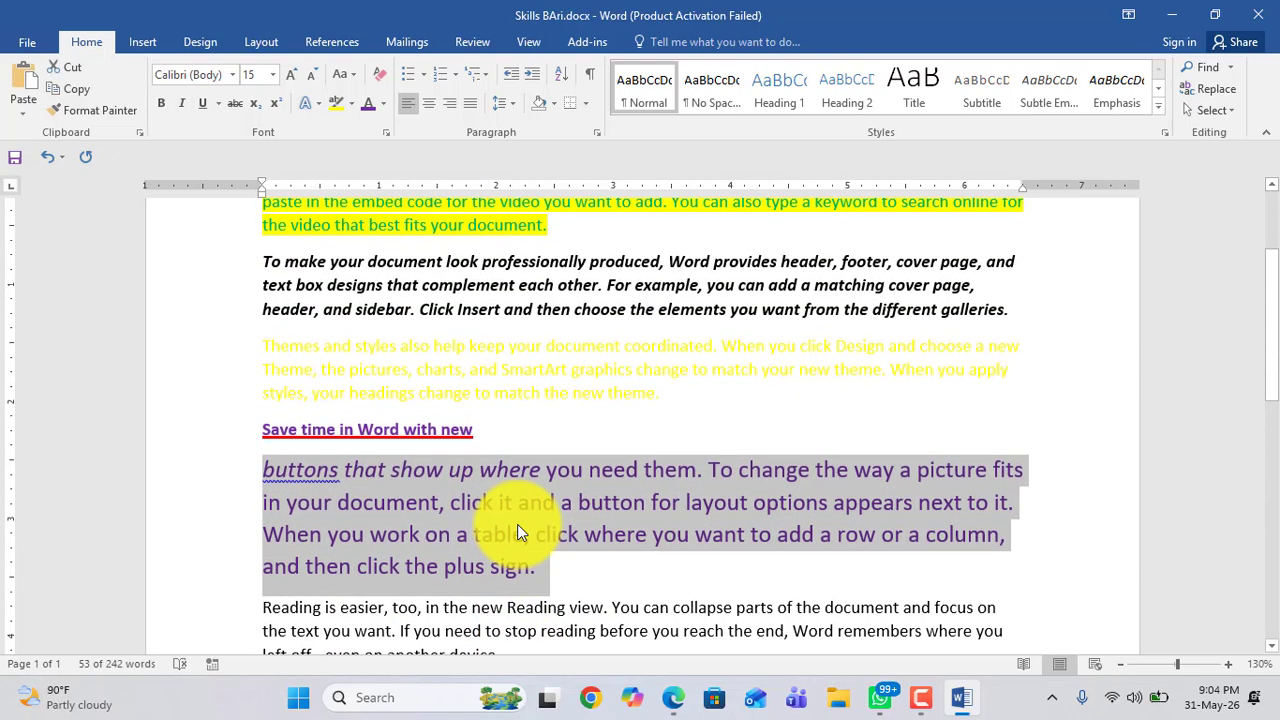
scroll(517, 524, "up", 2)
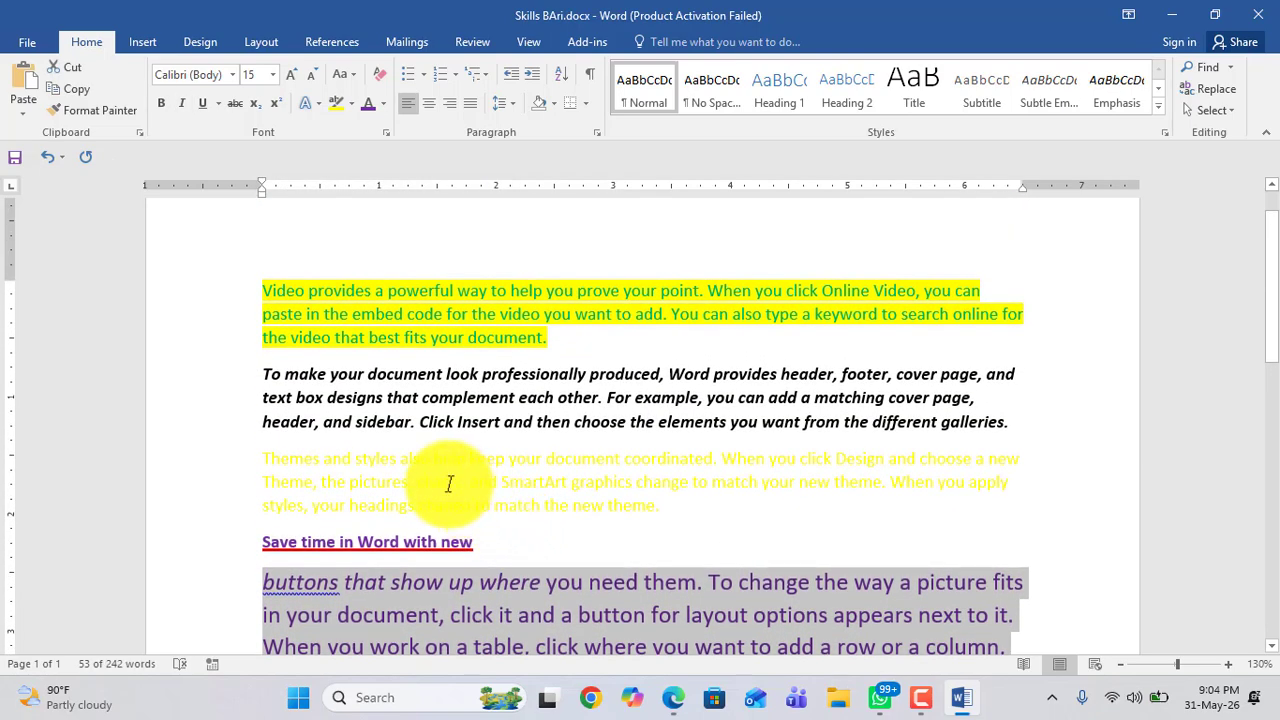
left_click_drag(263, 375, 1002, 425)
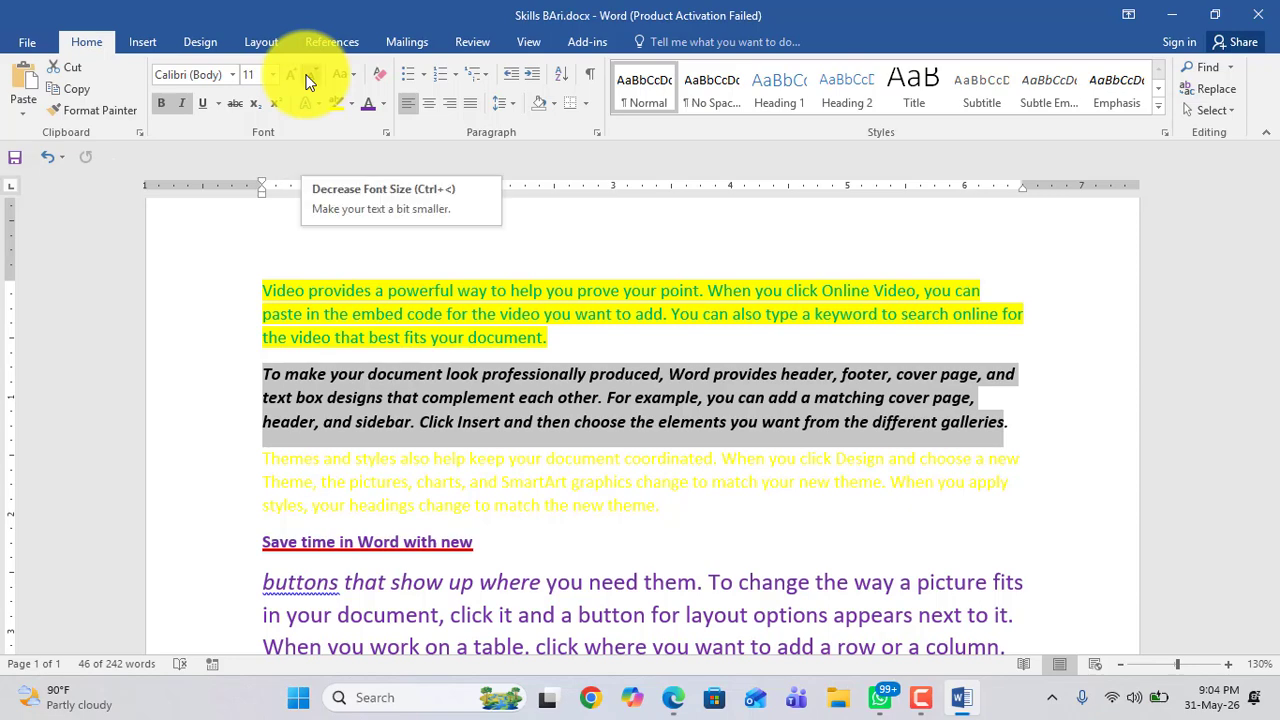
left_click(309, 78)
left_click(309, 78)
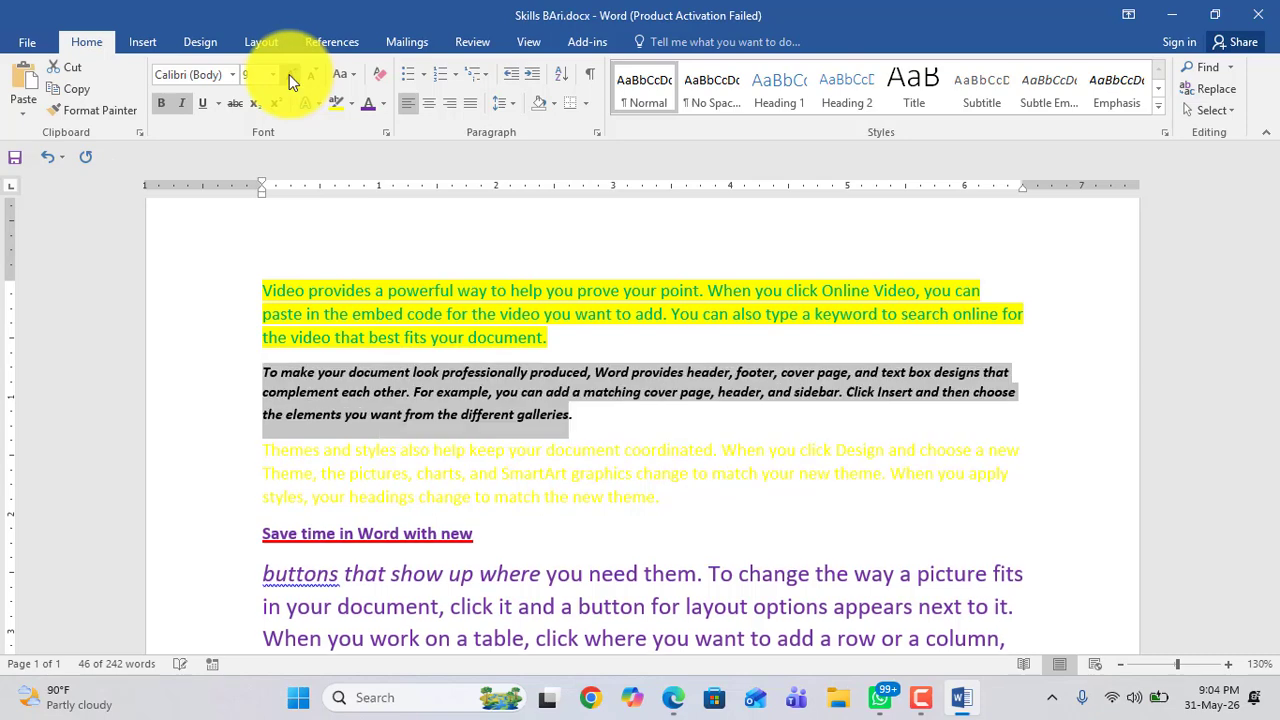
left_click(290, 78)
left_click(290, 78)
left_click(290, 78)
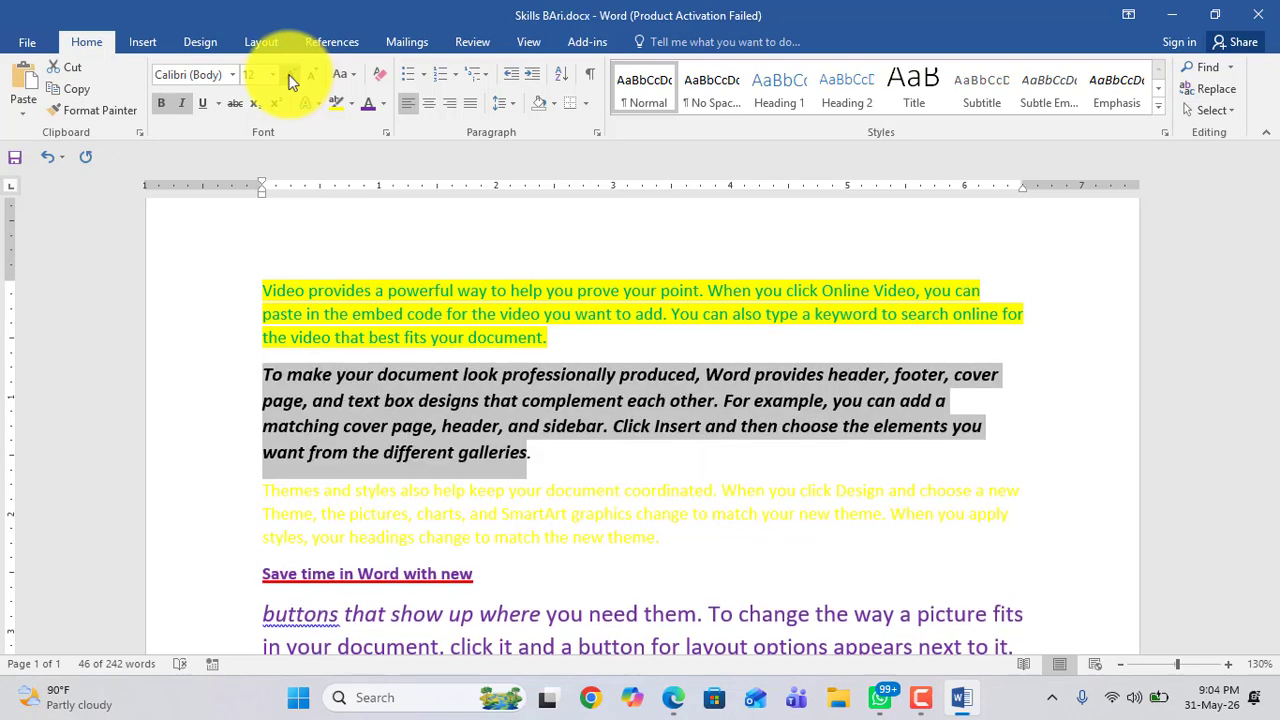
left_click(272, 76)
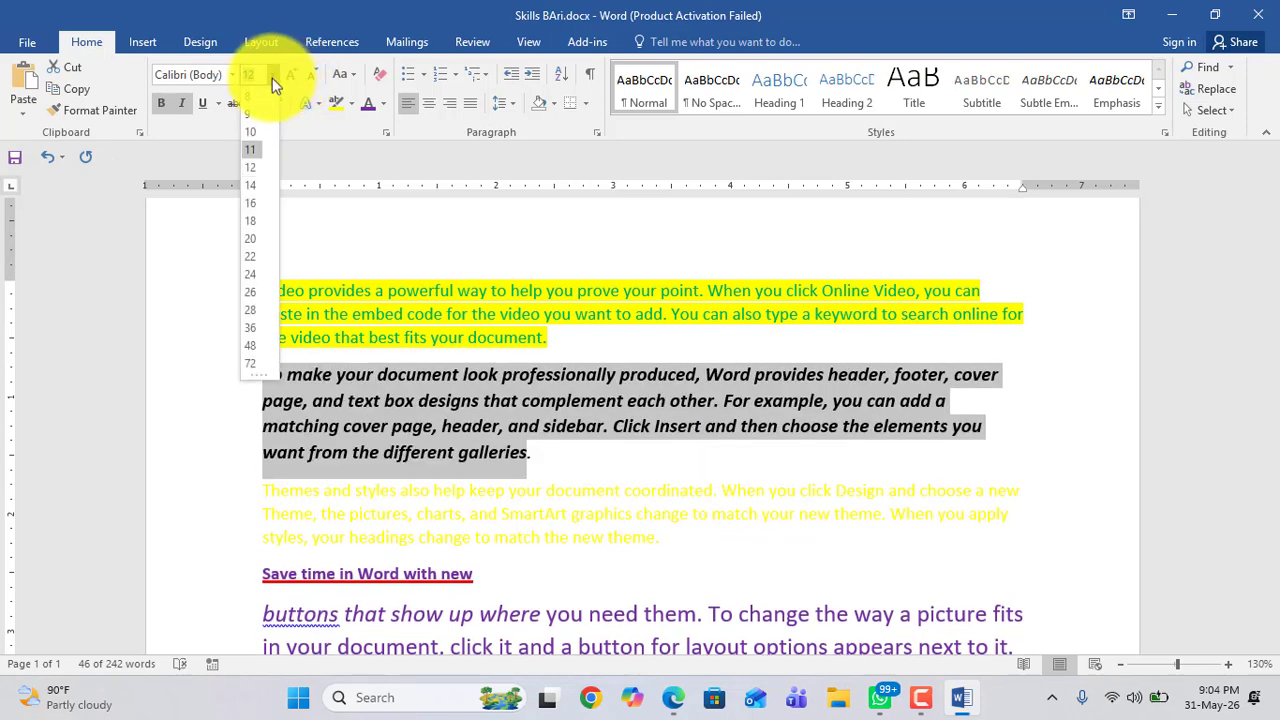
left_click(250, 249)
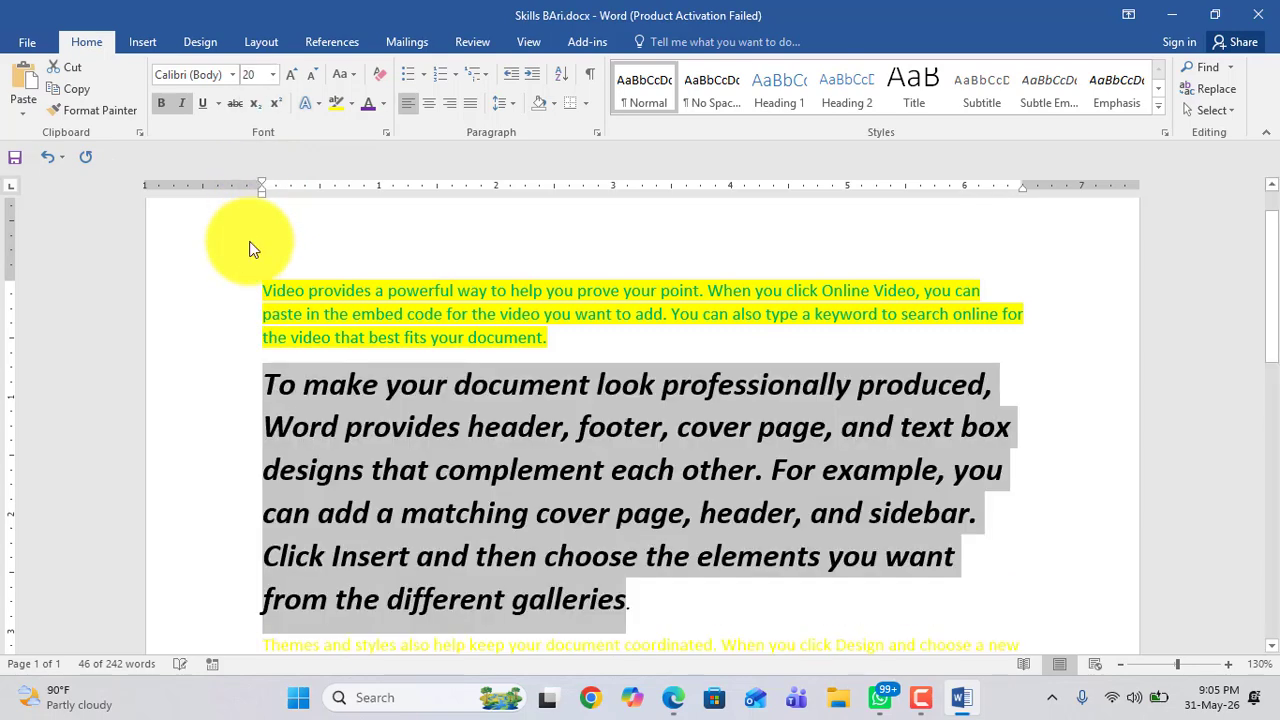
Step: Set the green highlighted paragraph's font size to 30 pt
left_click_drag(263, 290, 538, 339)
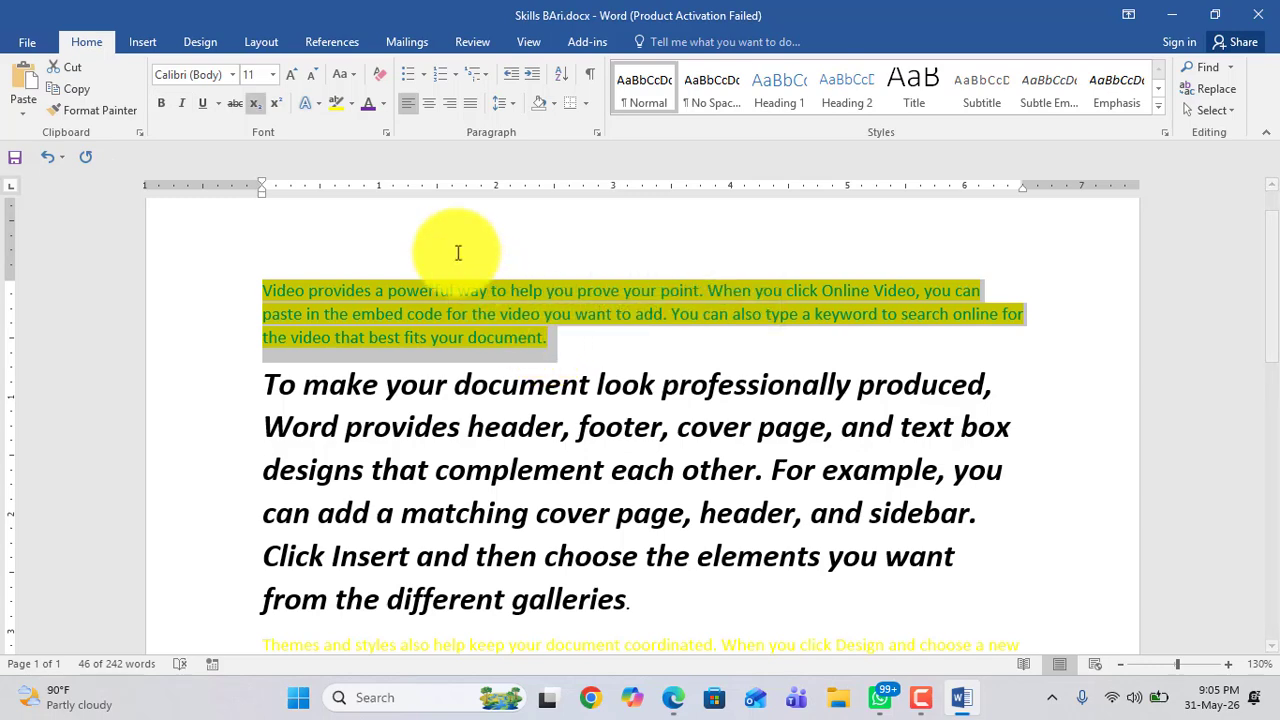
left_click(272, 73)
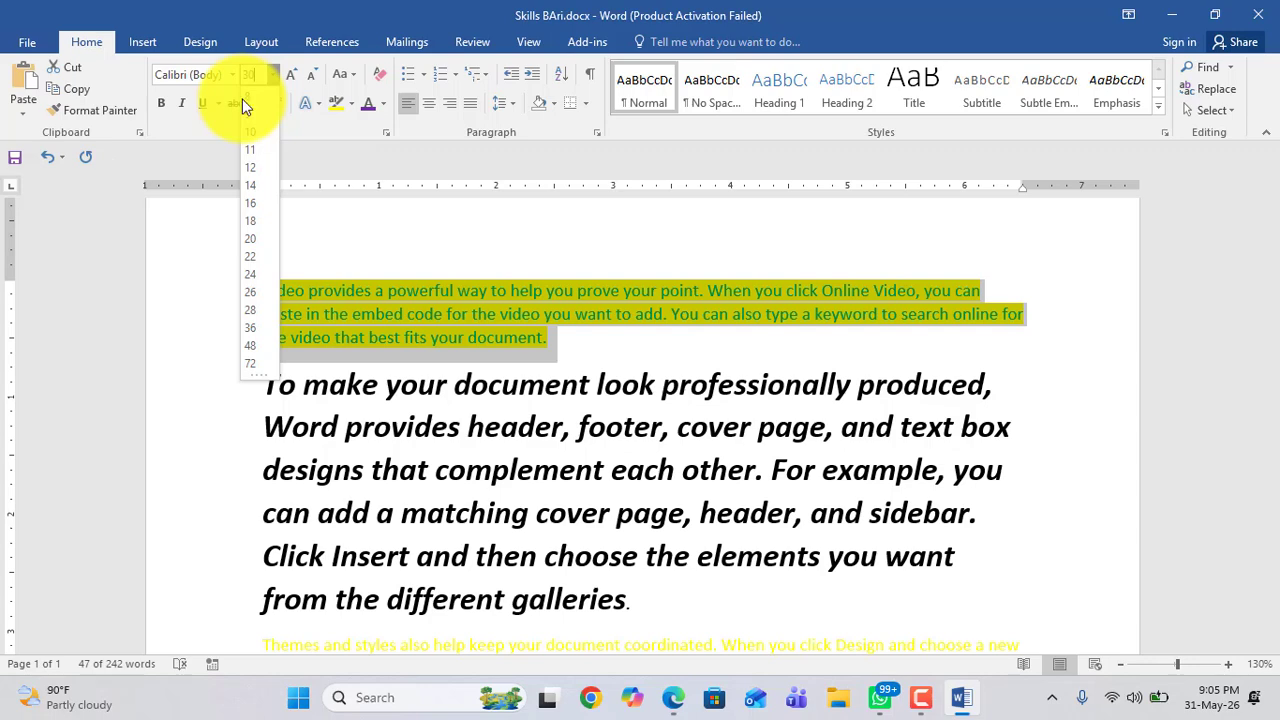
key("Return")
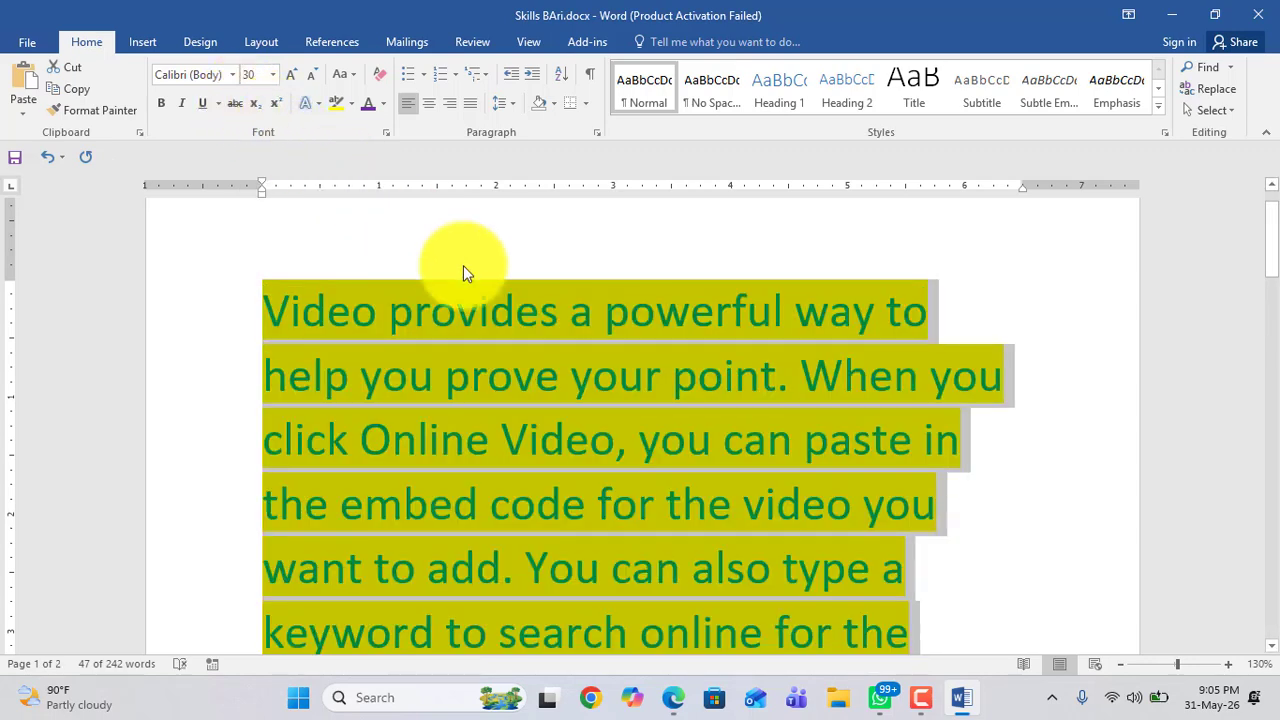
Step: Place the cursor after the large a2 and type a space and the letter a
scroll(596, 366, "down", 3)
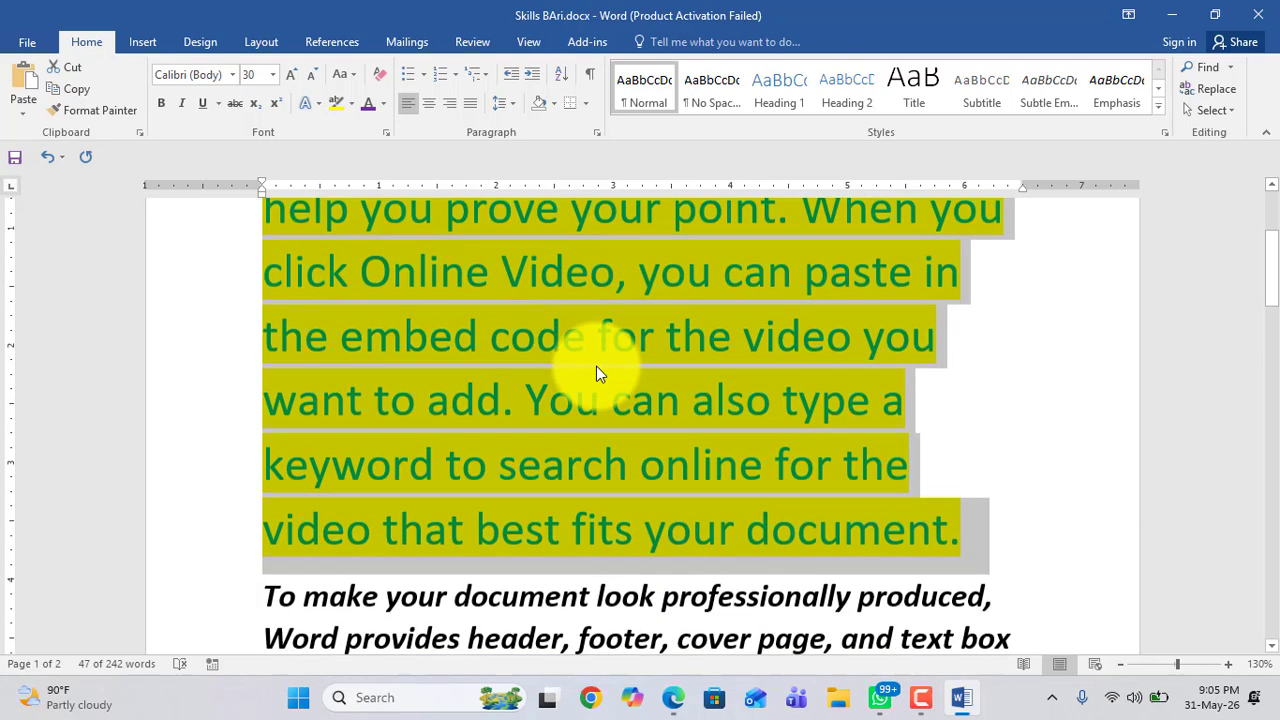
scroll(599, 499, "down", 1)
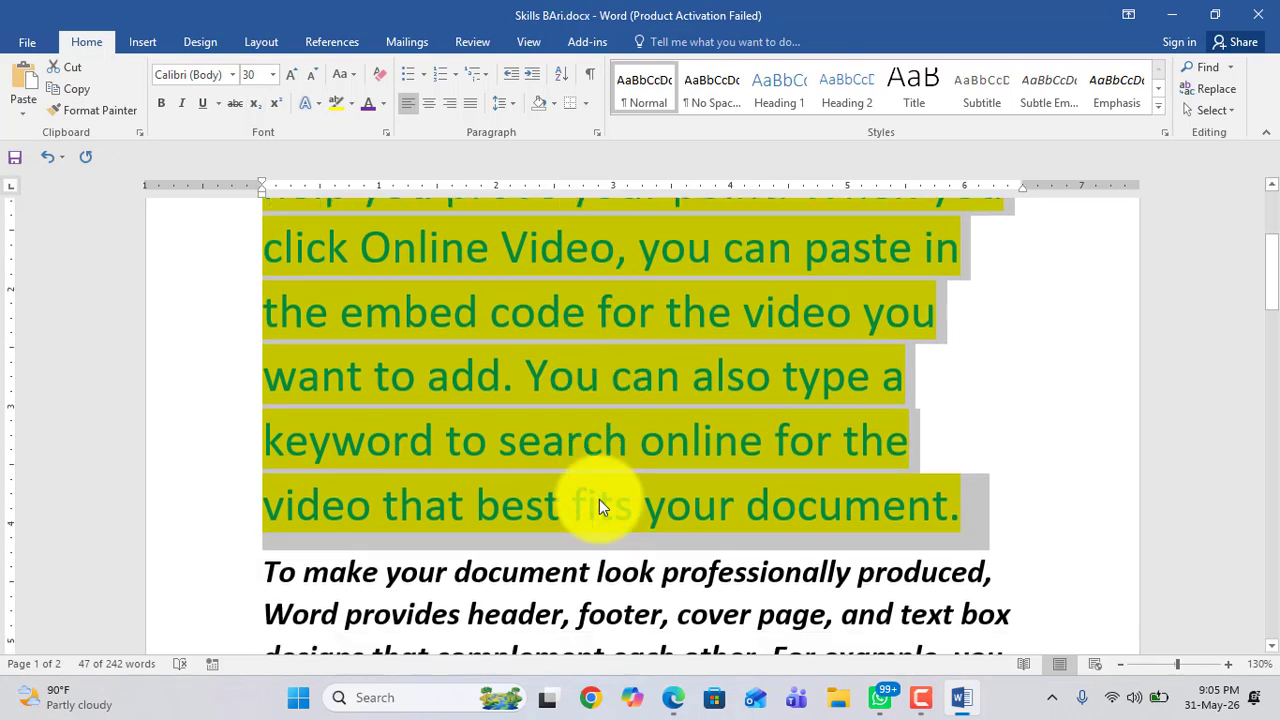
scroll(599, 499, "down", 2)
scroll(600, 486, "up", 2)
scroll(600, 486, "down", 2)
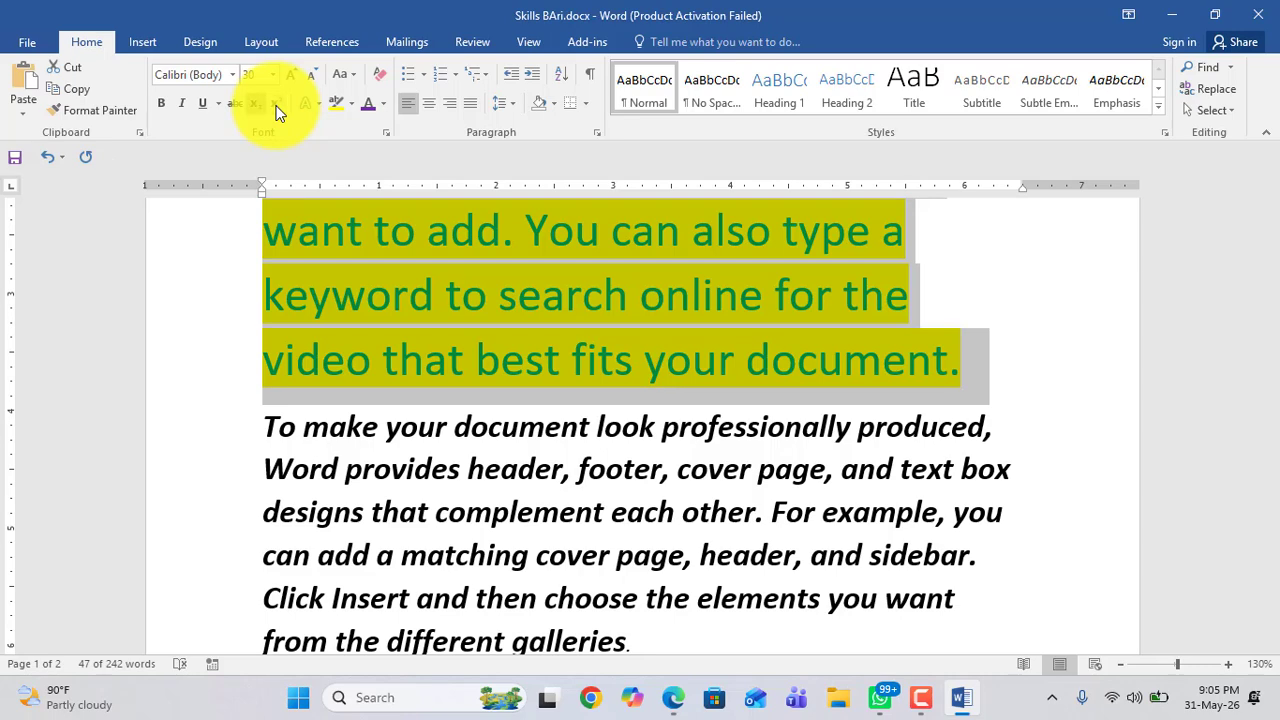
scroll(543, 529, "down", 5)
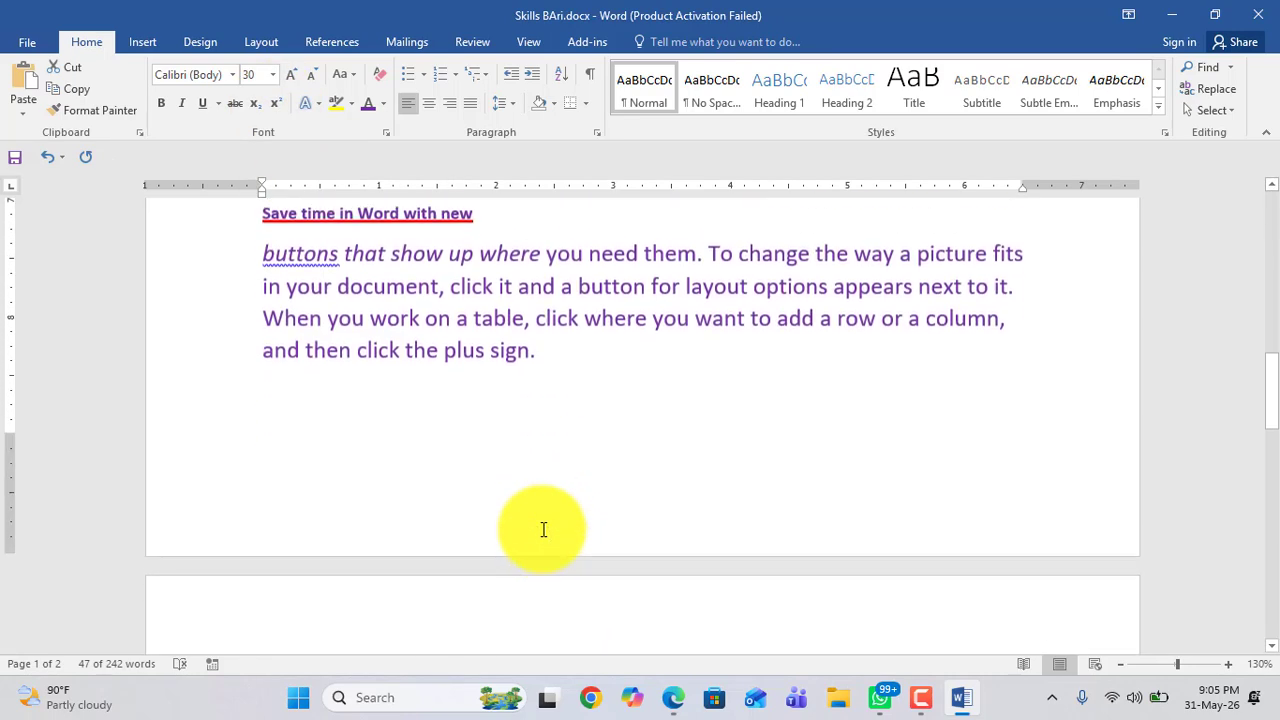
scroll(543, 529, "down", 5)
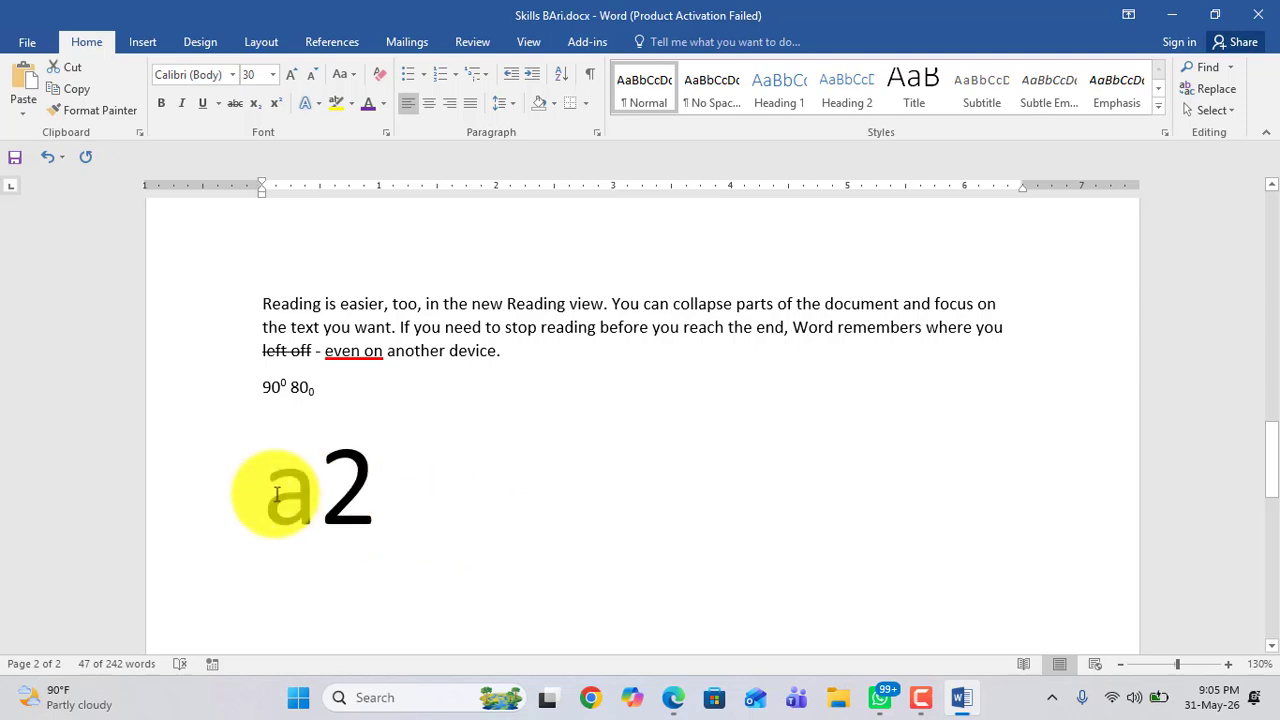
left_click_drag(277, 492, 357, 508)
left_click(438, 522)
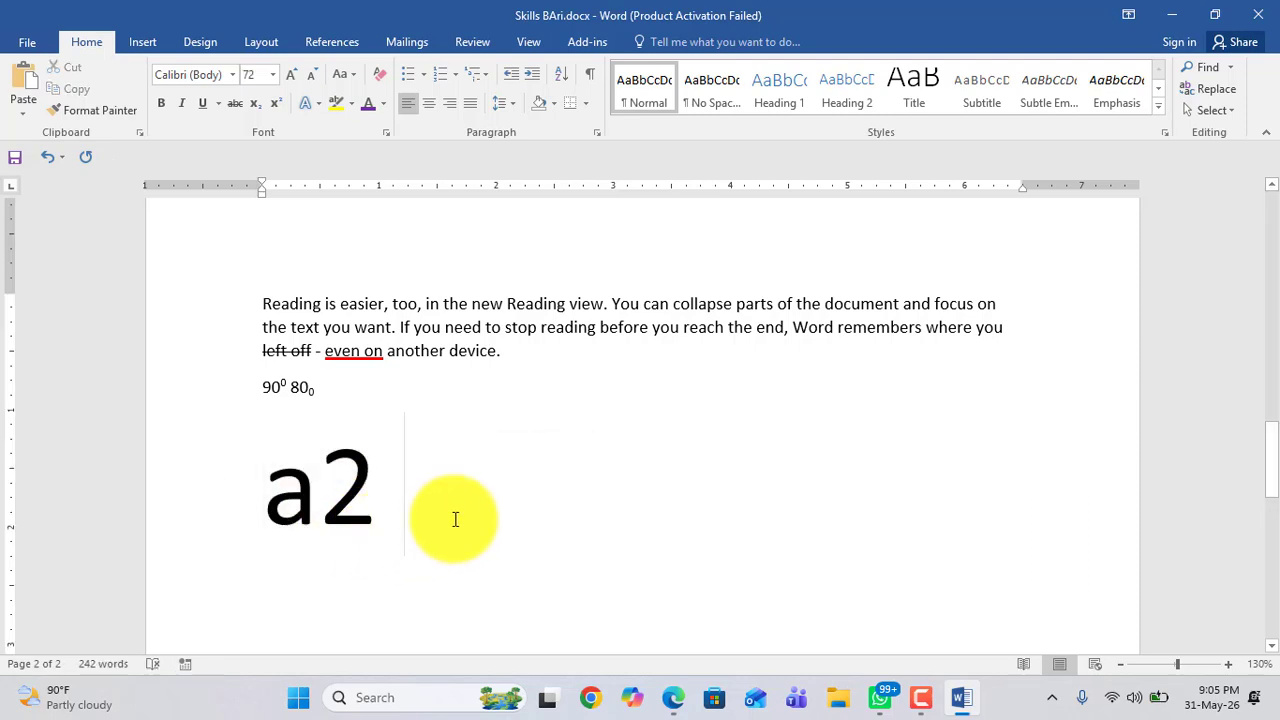
type("a")
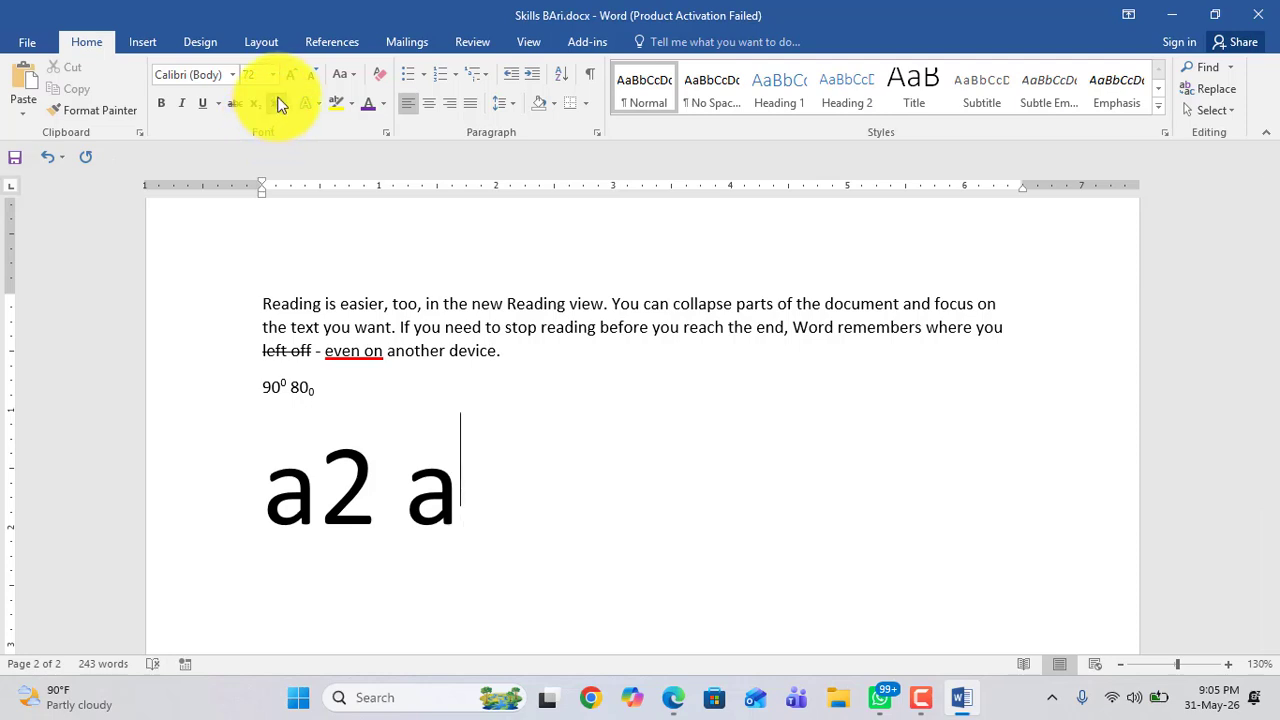
Step: Type the superscript exponent 2+2 after the a, then turn superscript off
left_click(281, 105)
type("2")
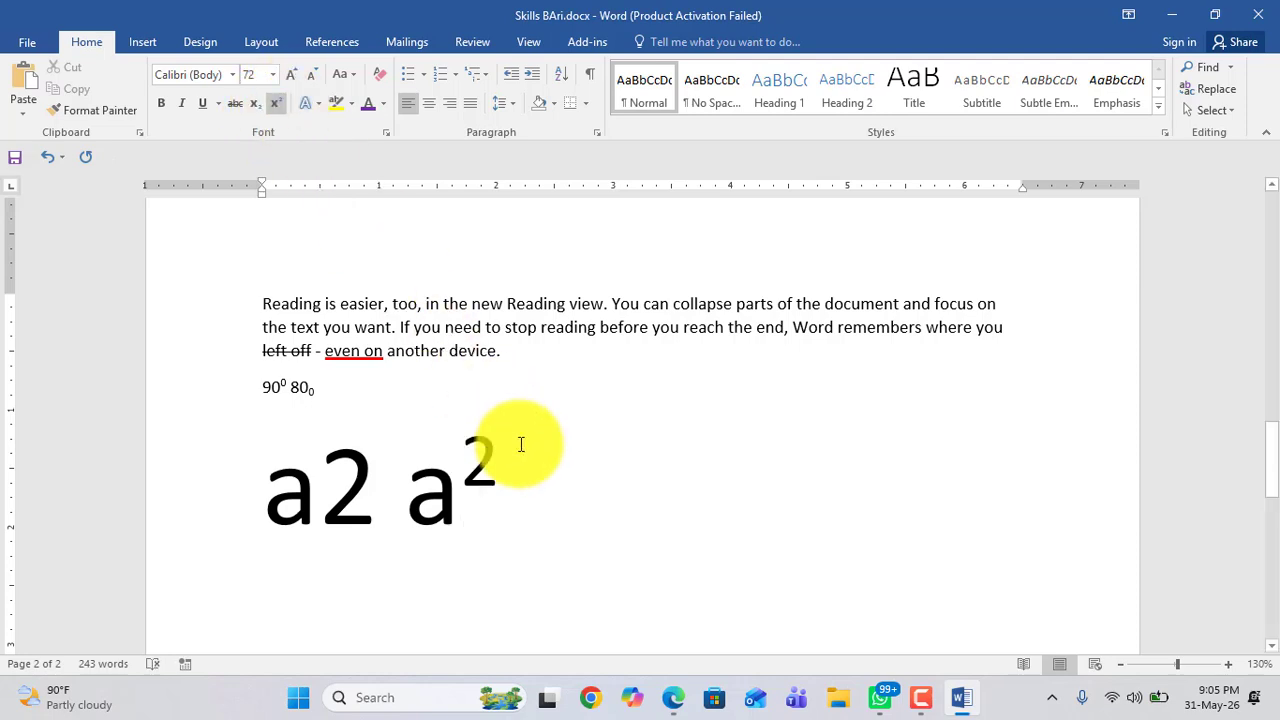
type("+")
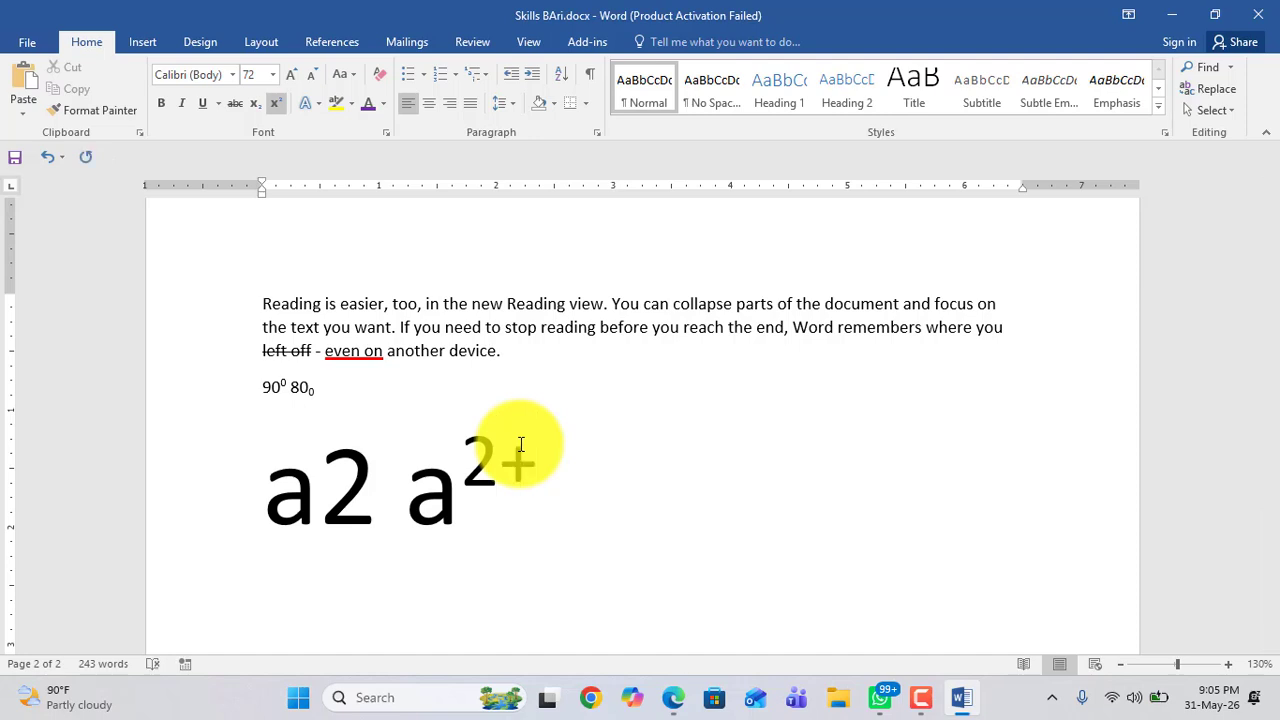
type("2")
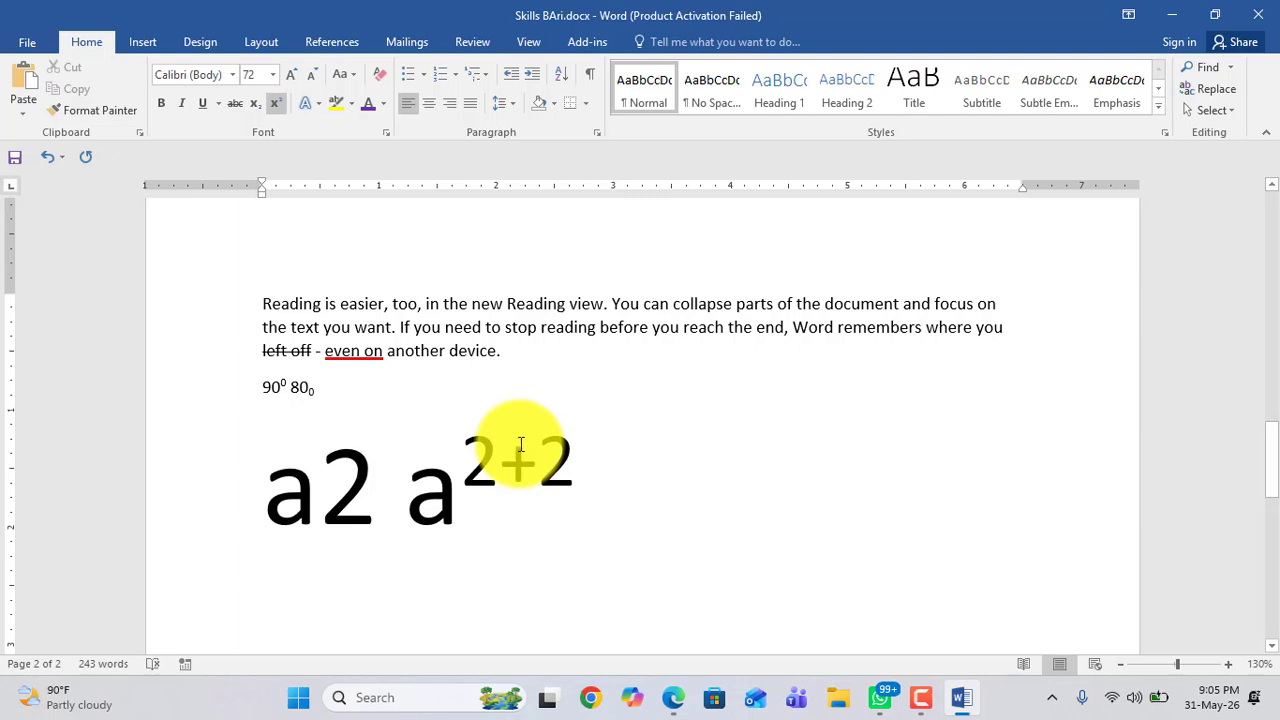
left_click(277, 105)
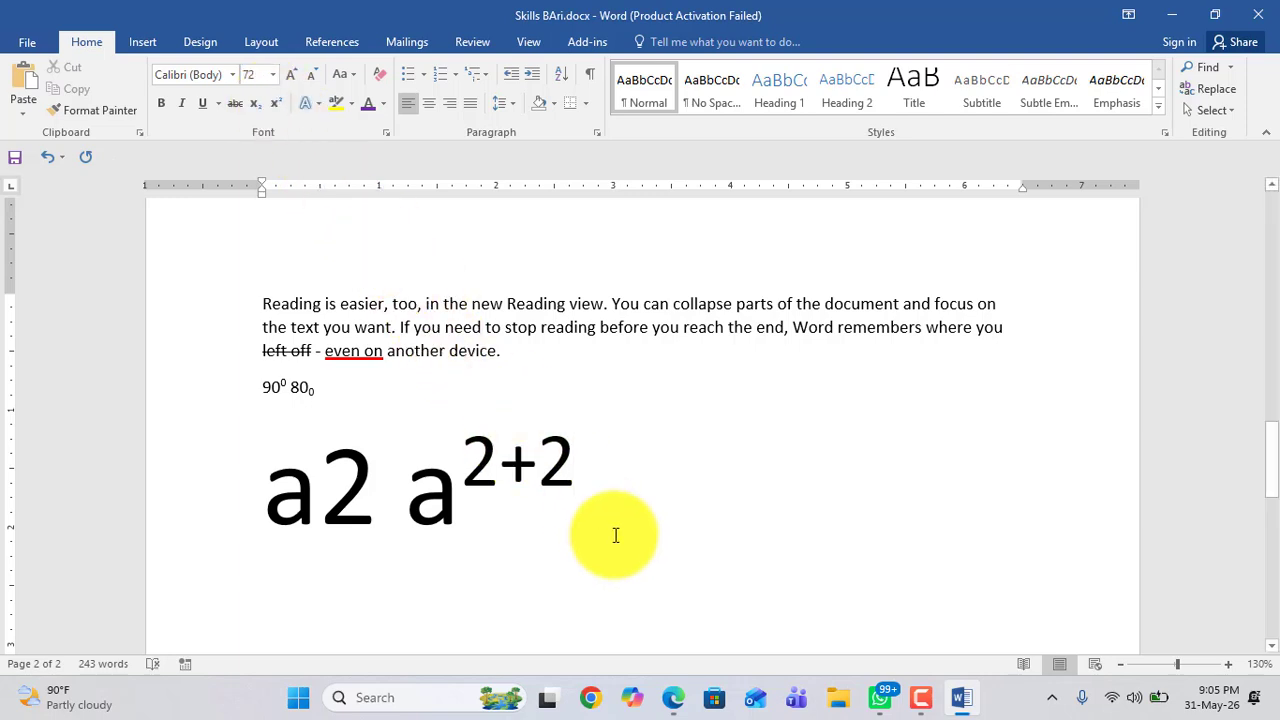
type("b")
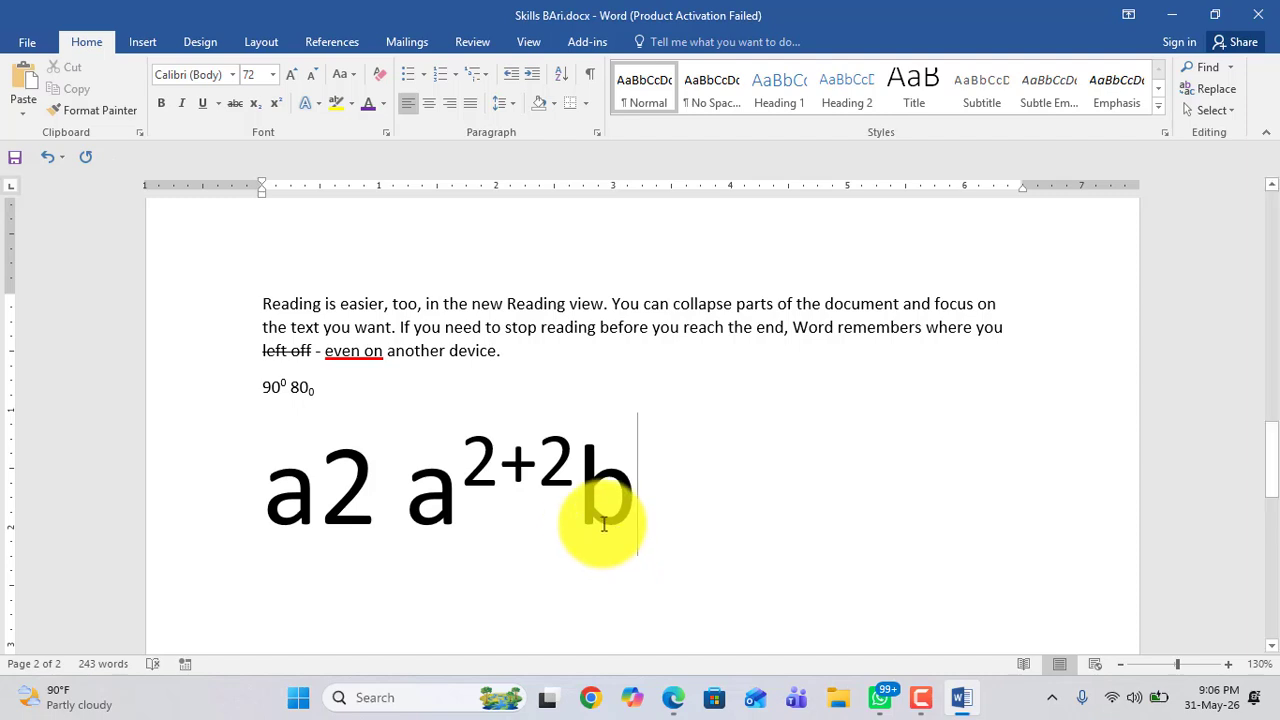
left_click(578, 500)
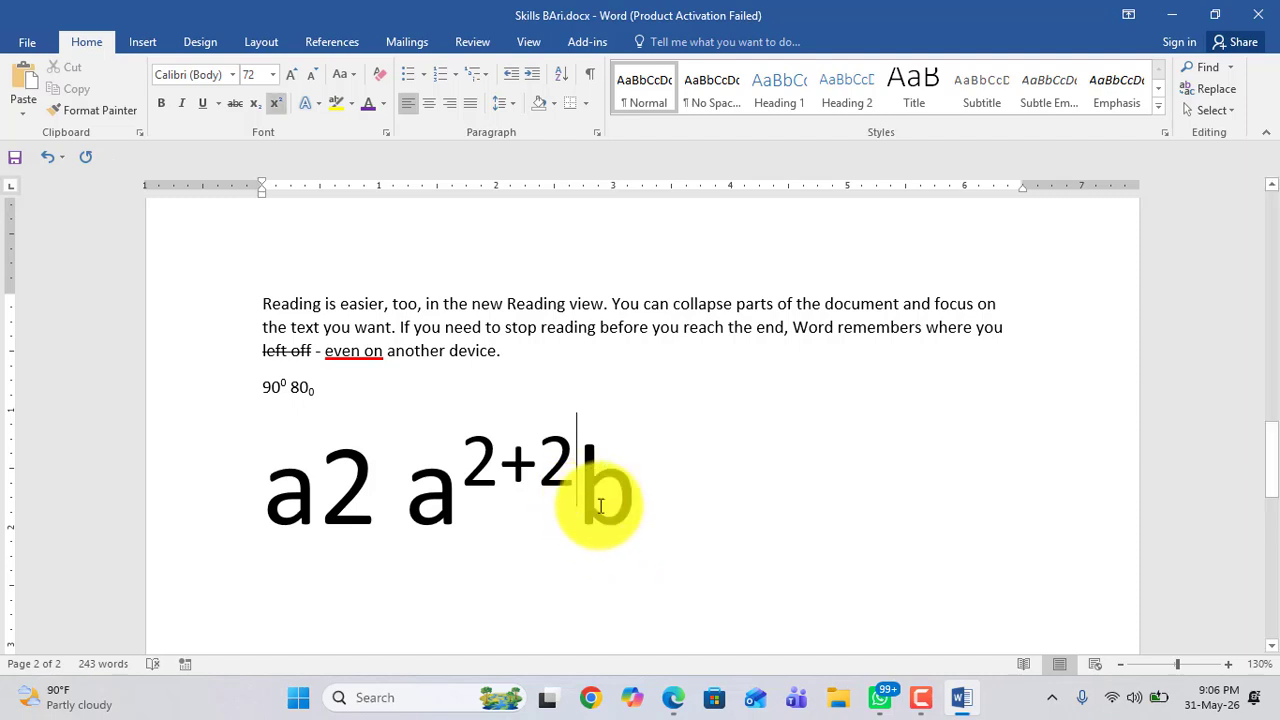
left_click(646, 517)
key("BackSpace")
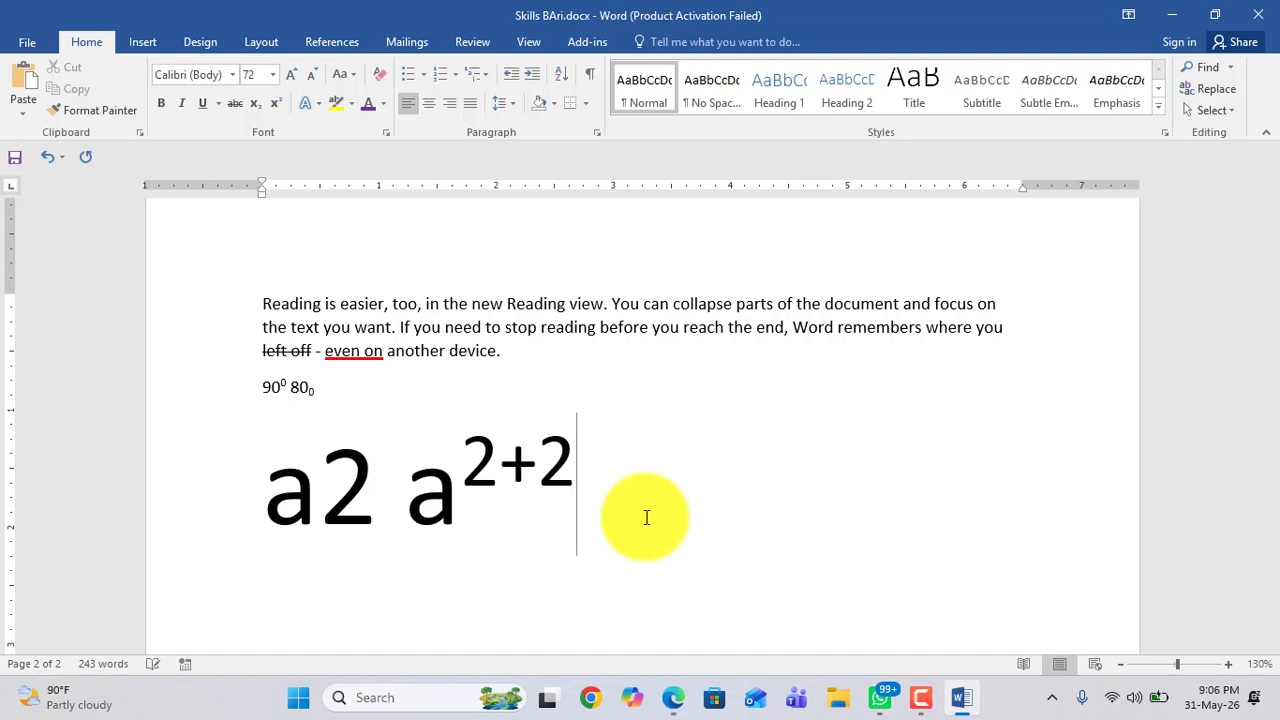
Step: Type +b followed by a subscript 2-3 to finish the expression
type("+")
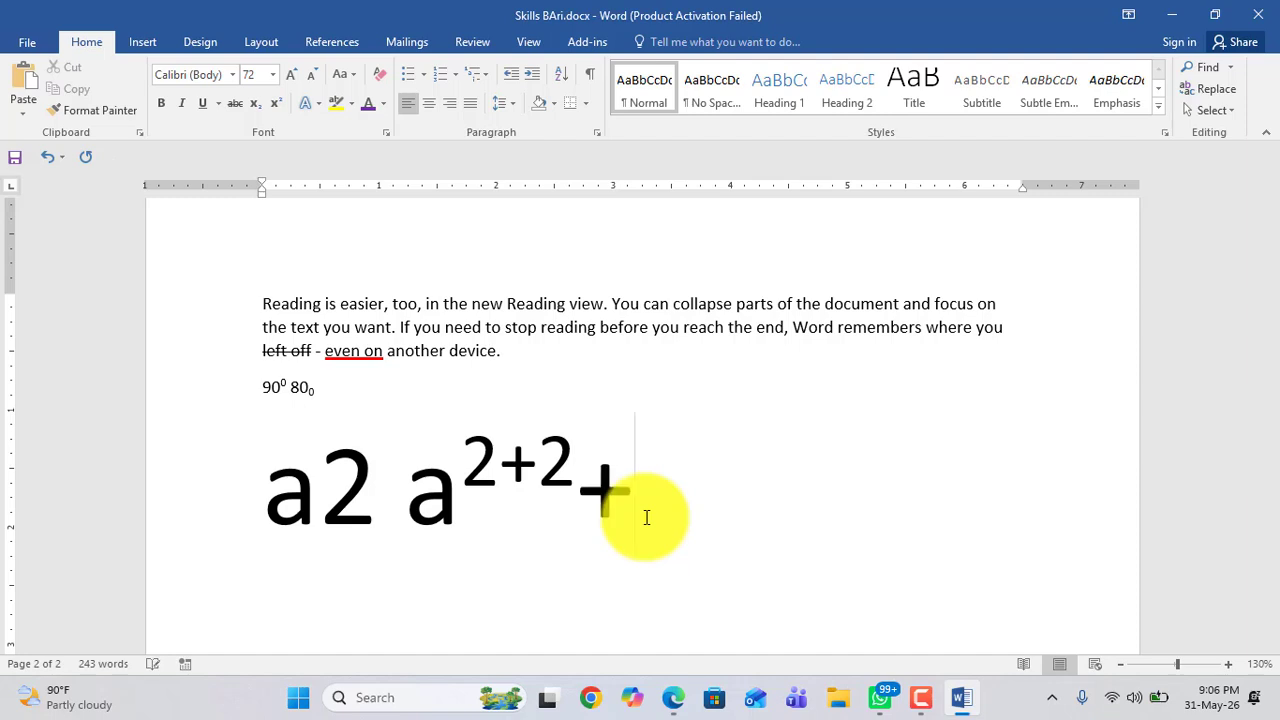
type("b")
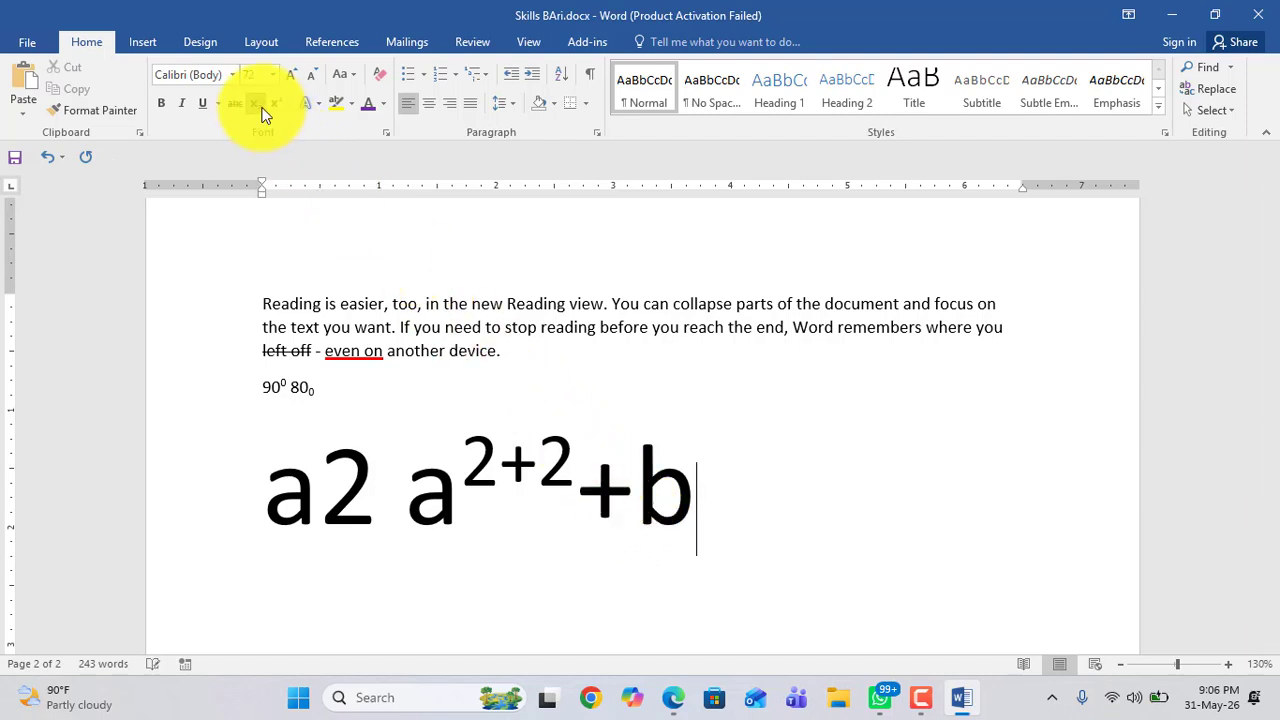
type("2")
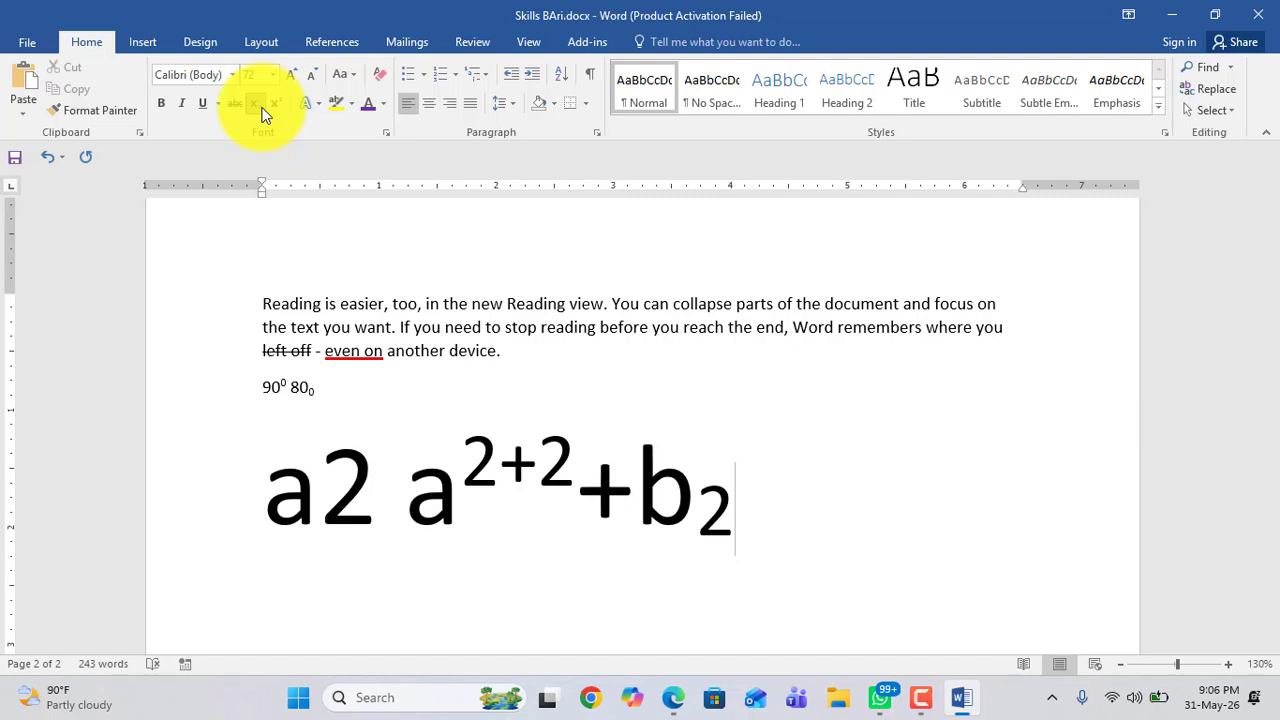
type("-3")
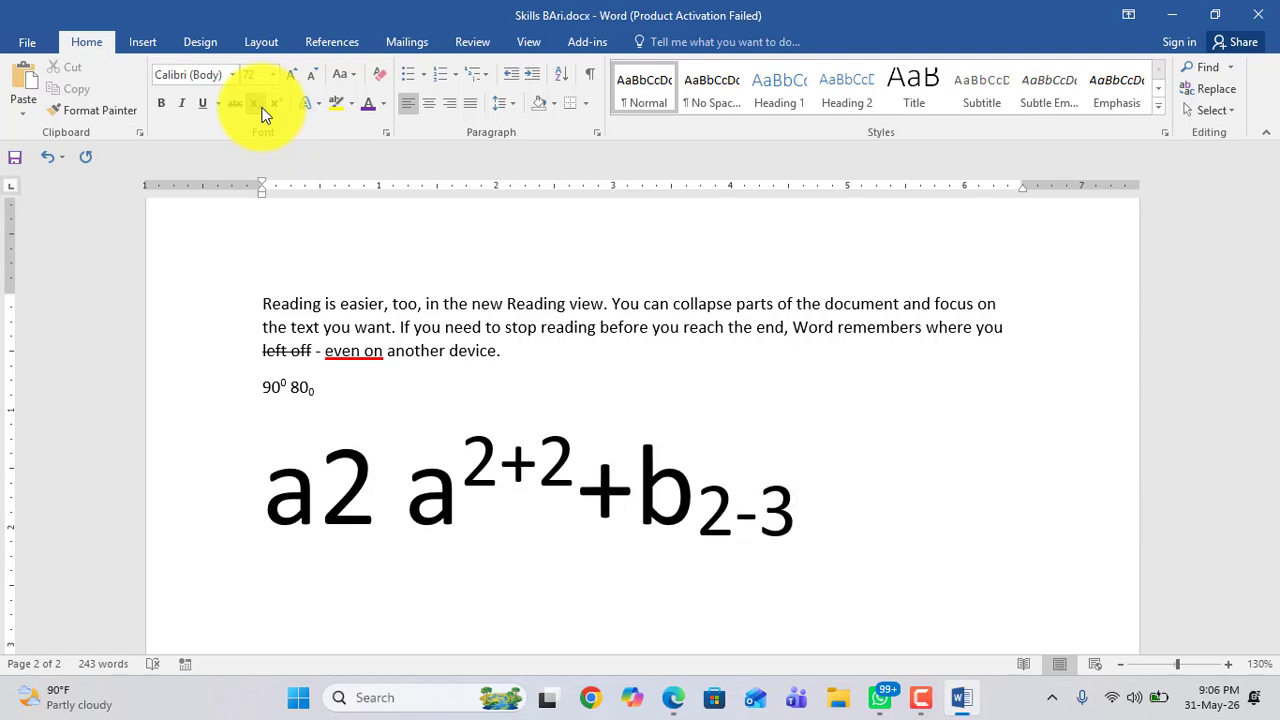
left_click_drag(423, 491, 826, 489)
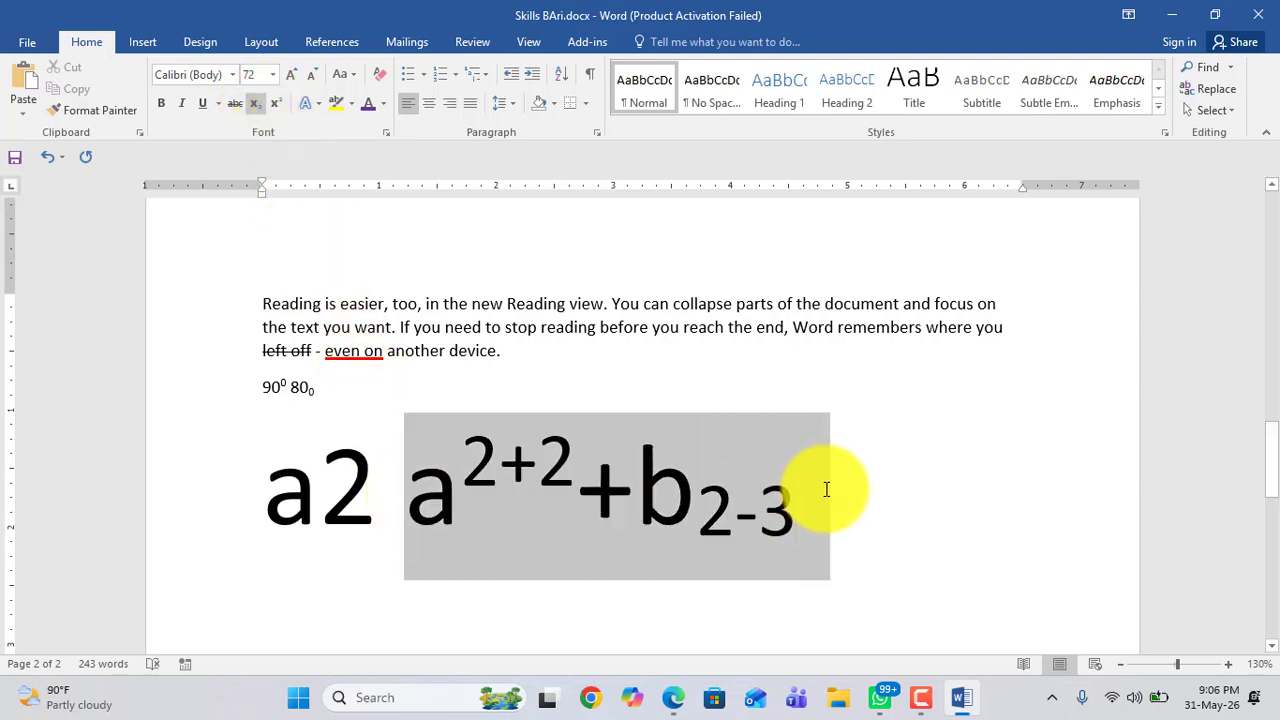
left_click(435, 486)
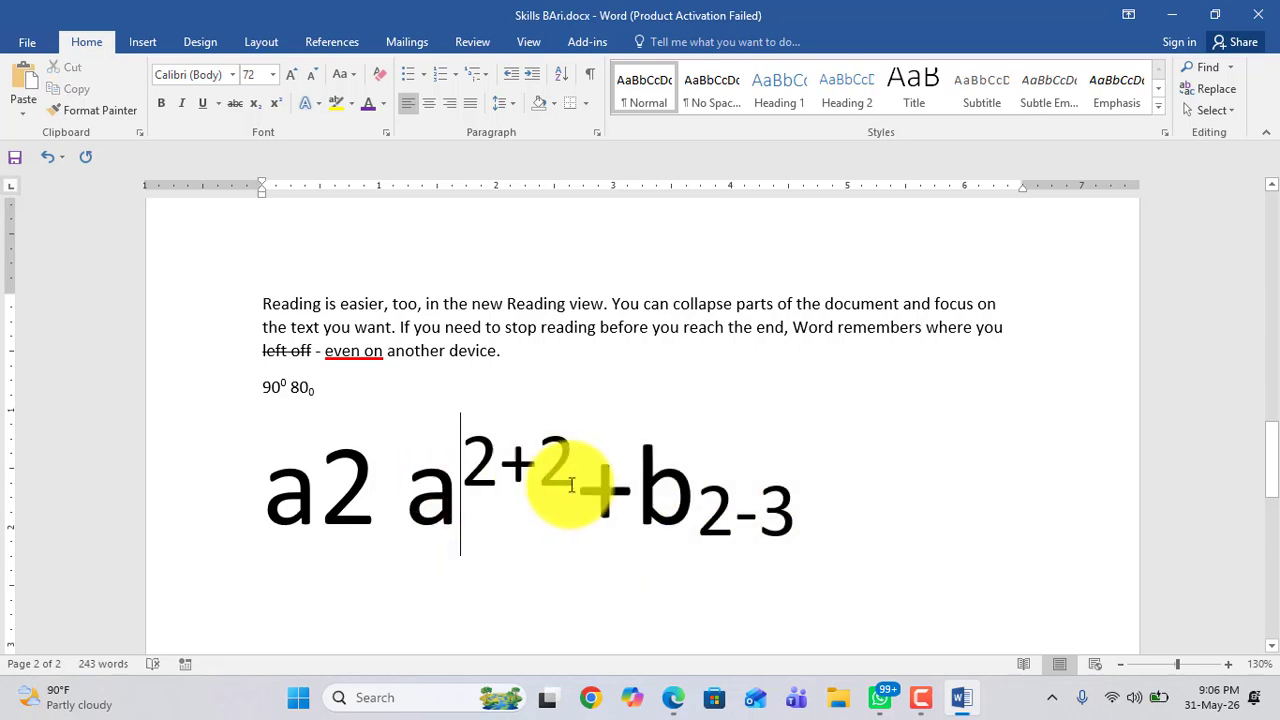
left_click(676, 484)
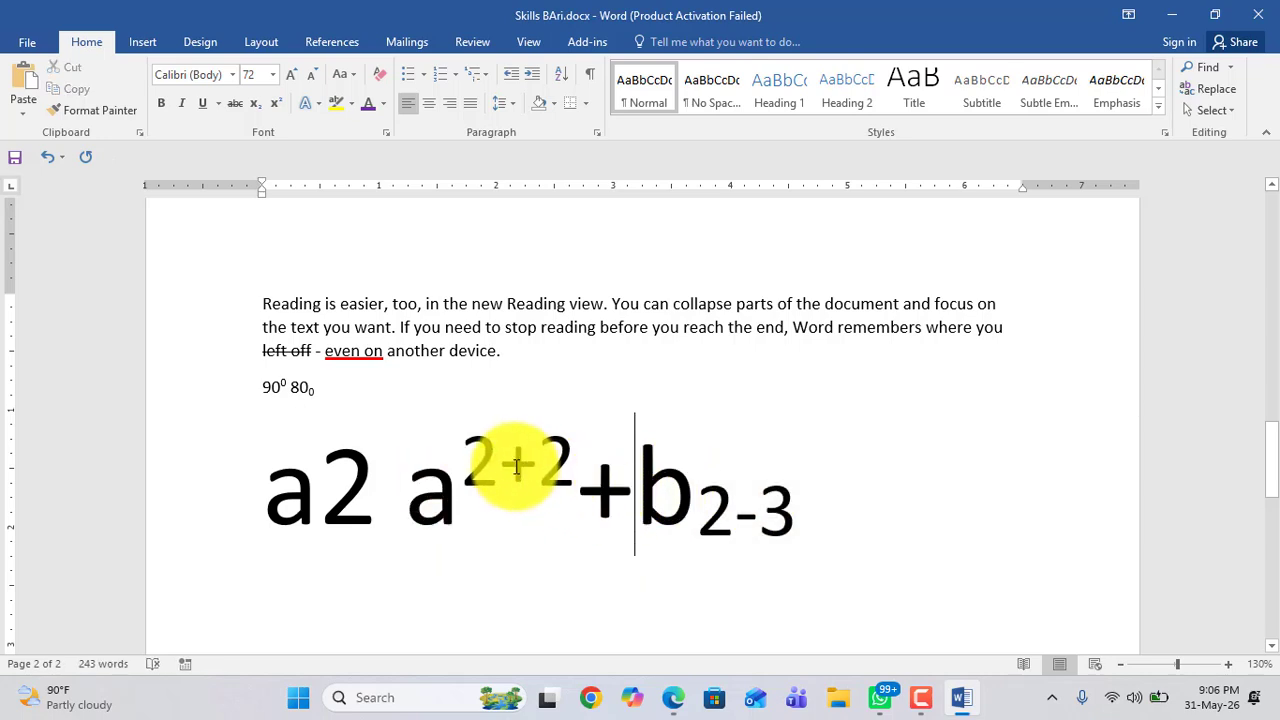
left_click_drag(574, 450, 526, 468)
left_click(602, 507)
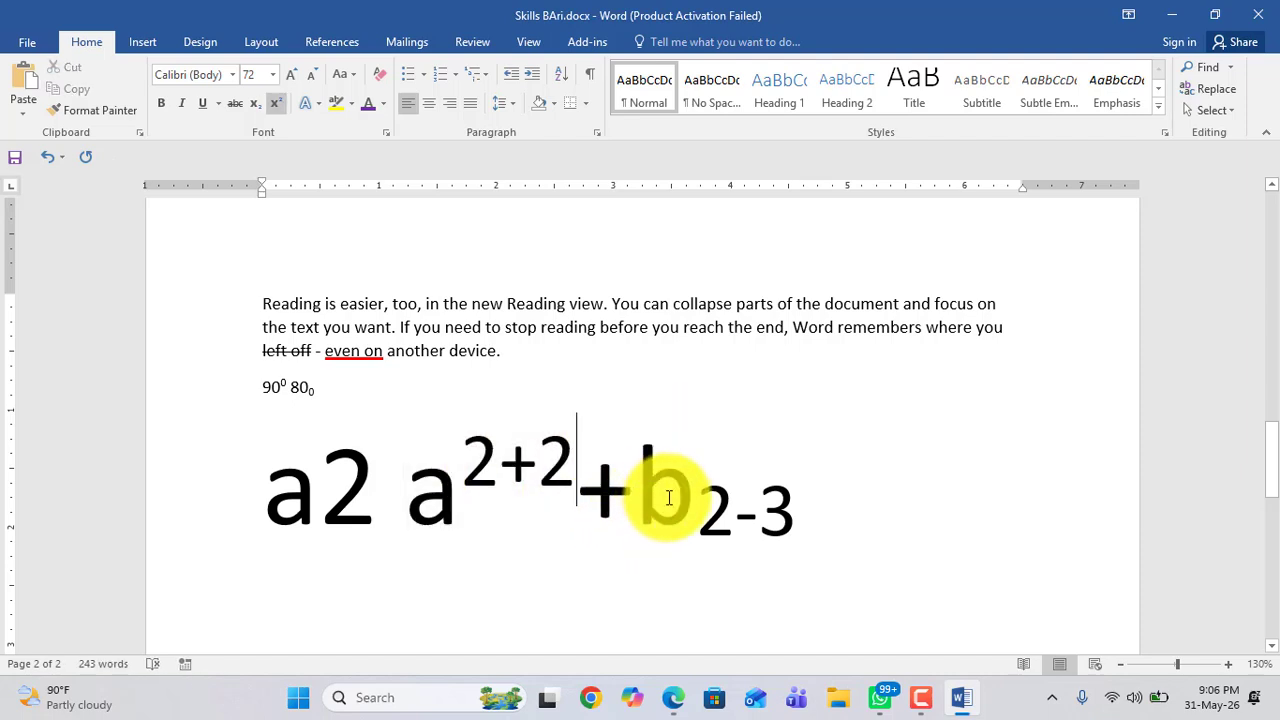
left_click_drag(677, 499, 780, 508)
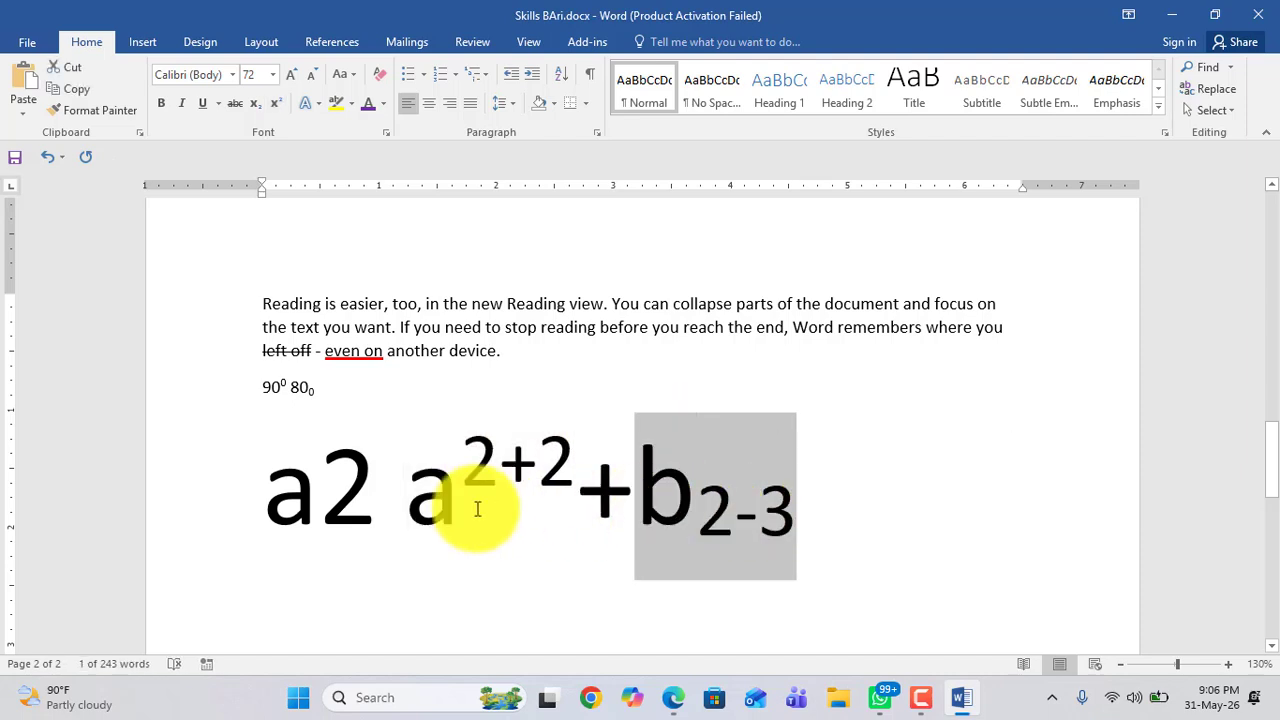
left_click(429, 500)
left_click(650, 498)
left_click_drag(690, 497, 463, 497)
left_click(698, 478)
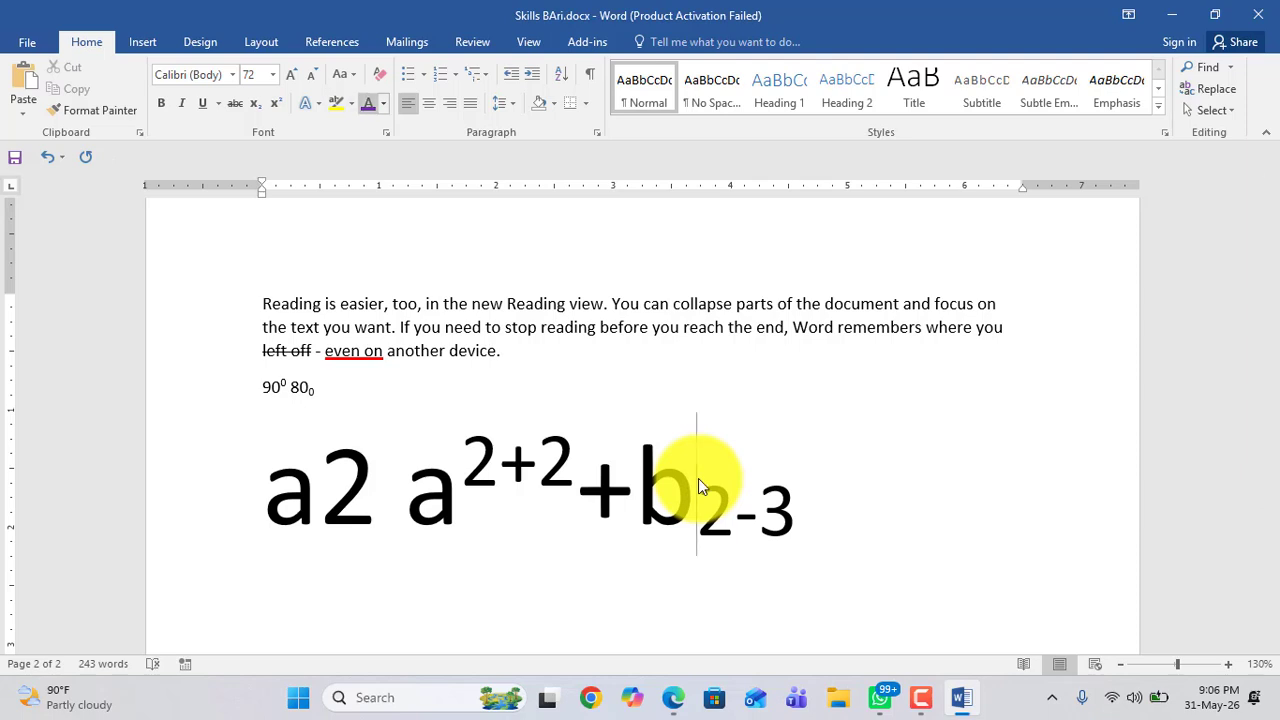
Step: Try to apply superscript at the b in the expression, then undo it
left_click(279, 103)
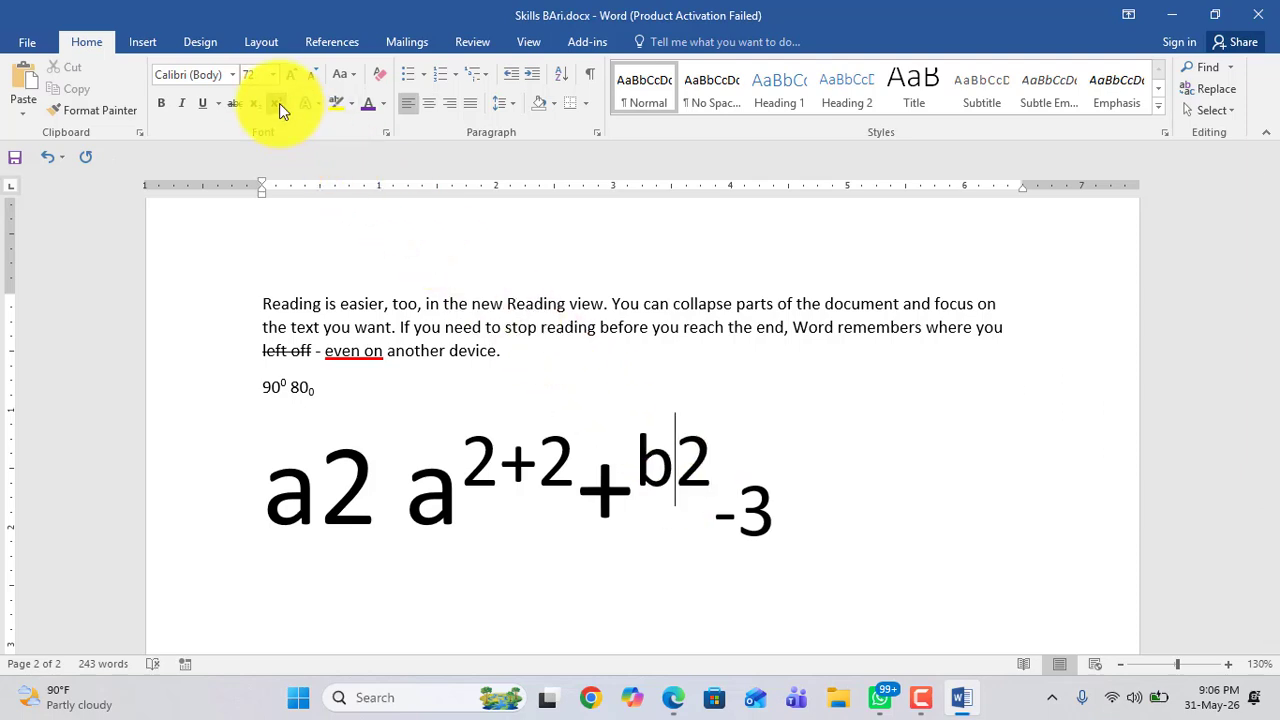
key("ctrl+z")
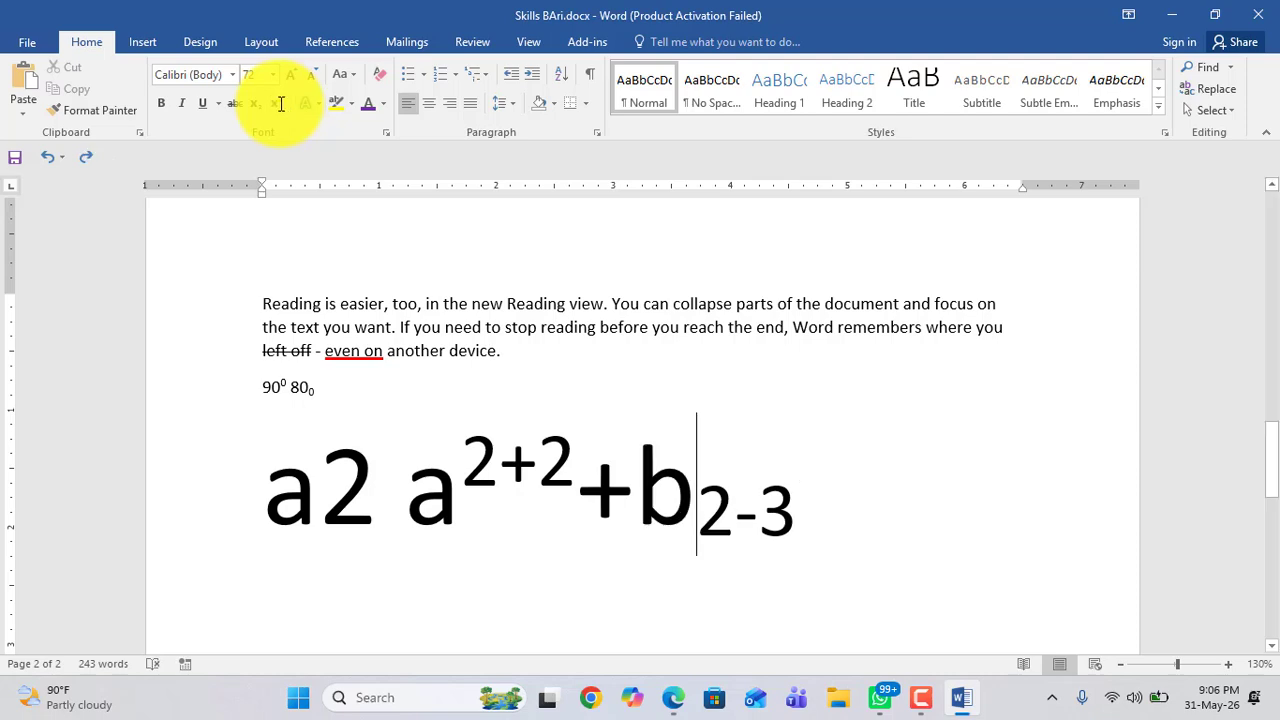
key("ctrl+y")
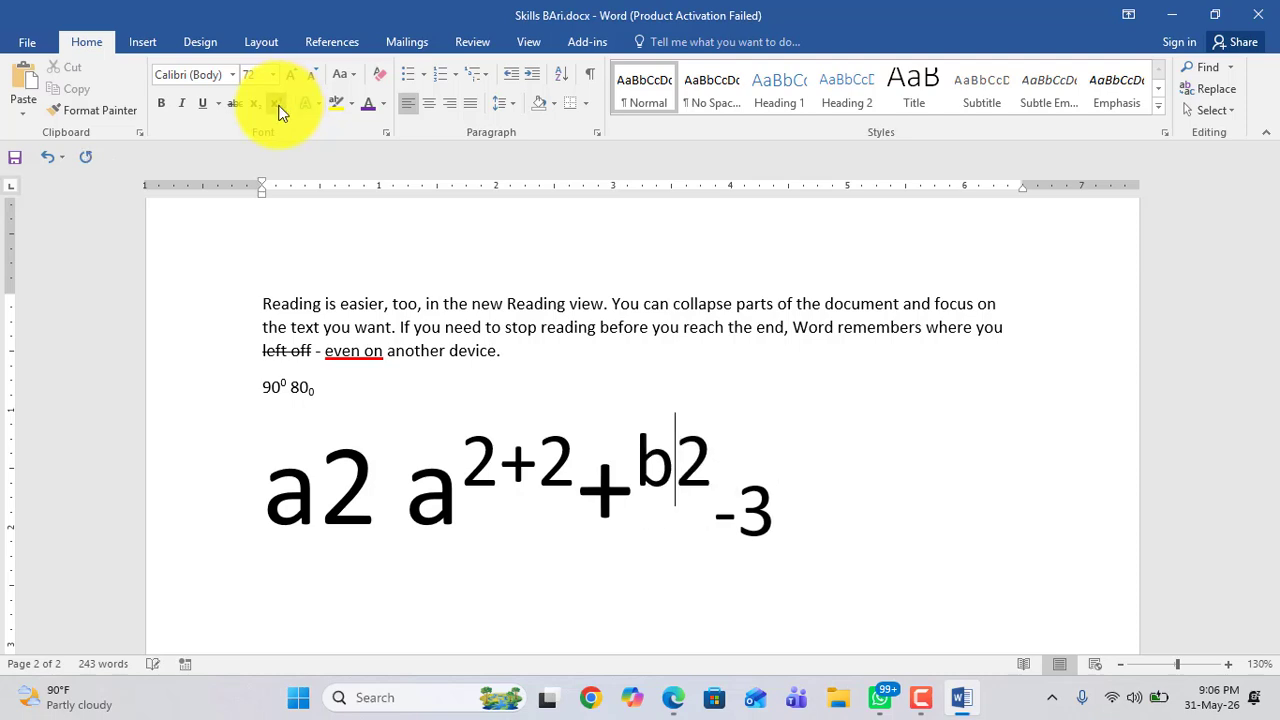
key("ctrl+z")
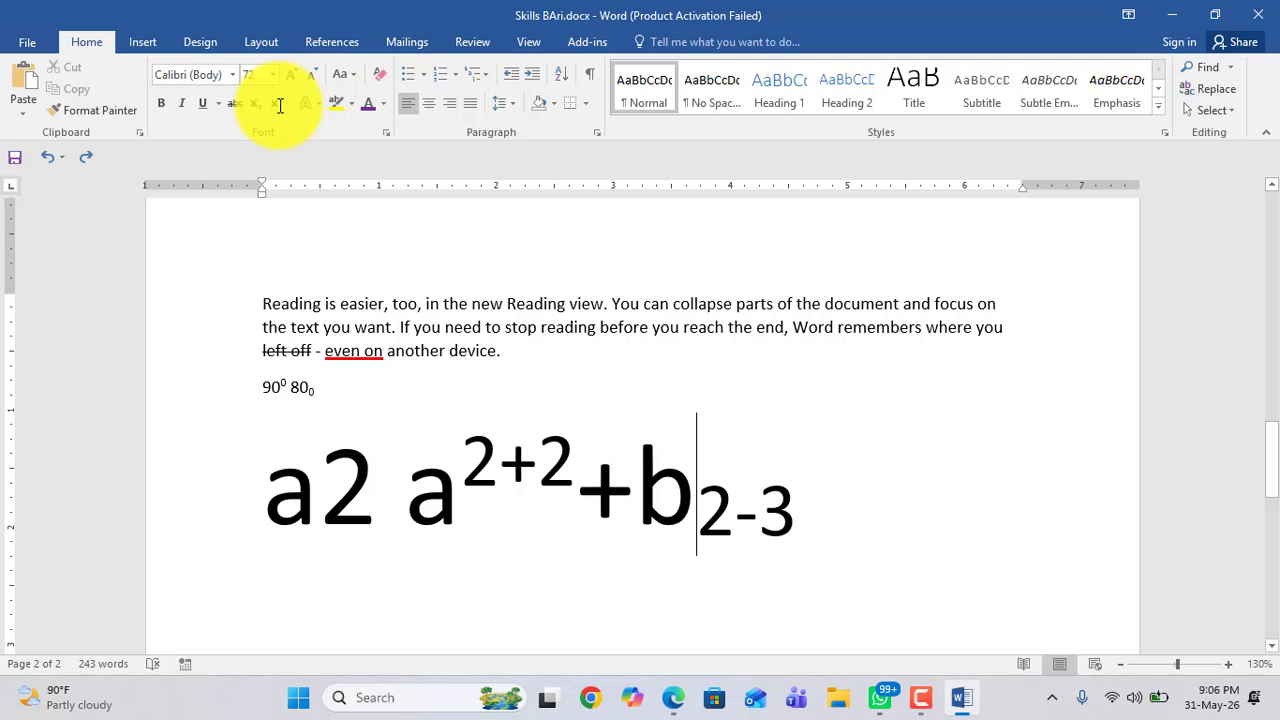
Step: Replace the subscript 2-3 after b with a superscript 2
scroll(280, 105, "down", 3)
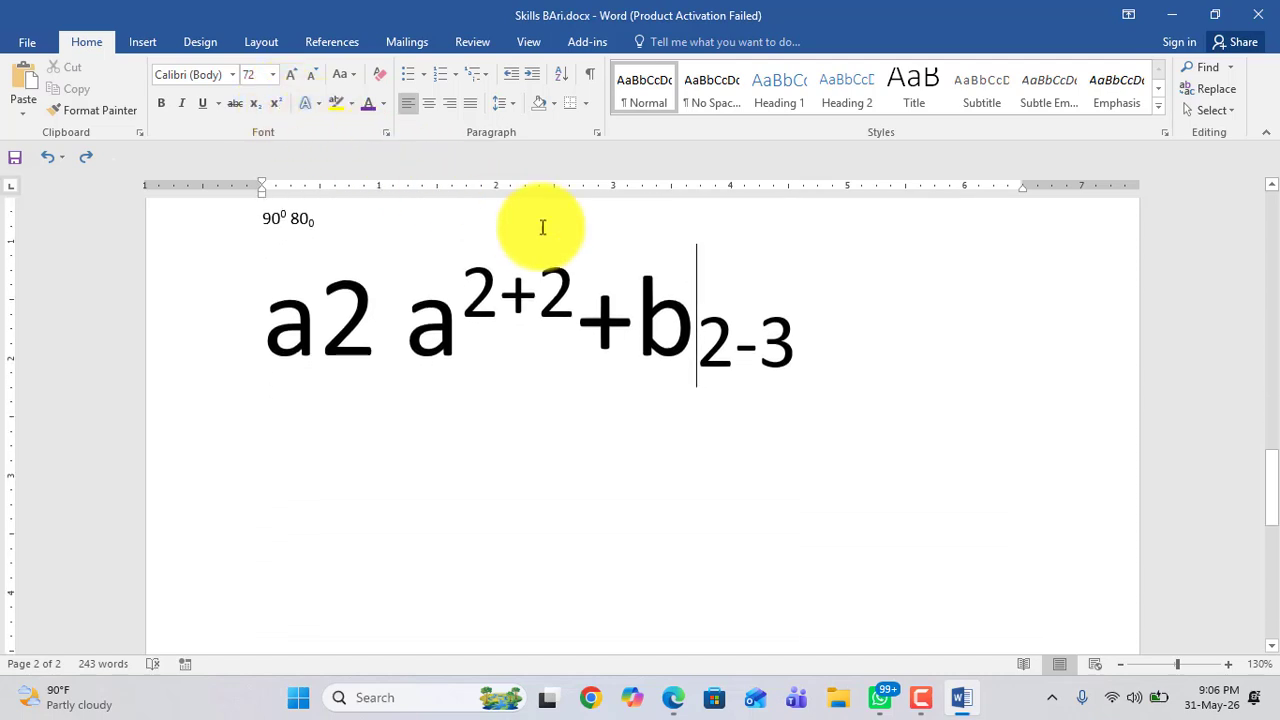
left_click_drag(808, 343, 712, 350)
key("Delete")
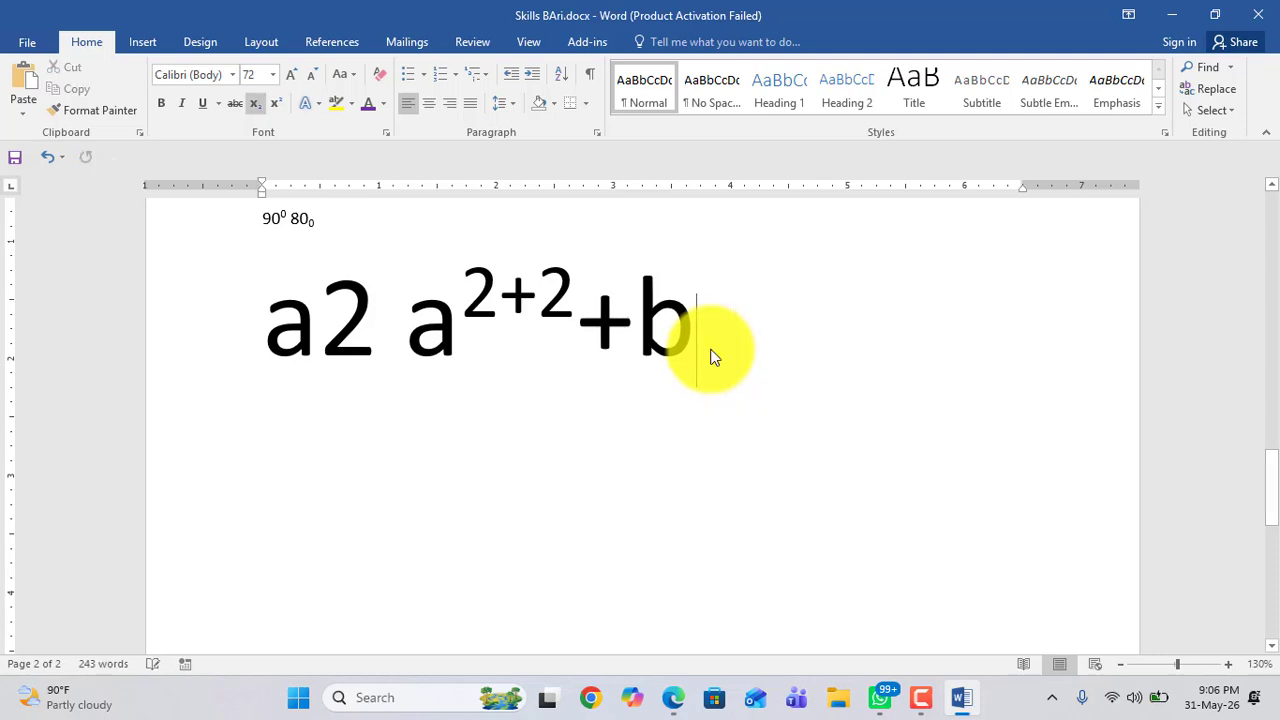
left_click(279, 104)
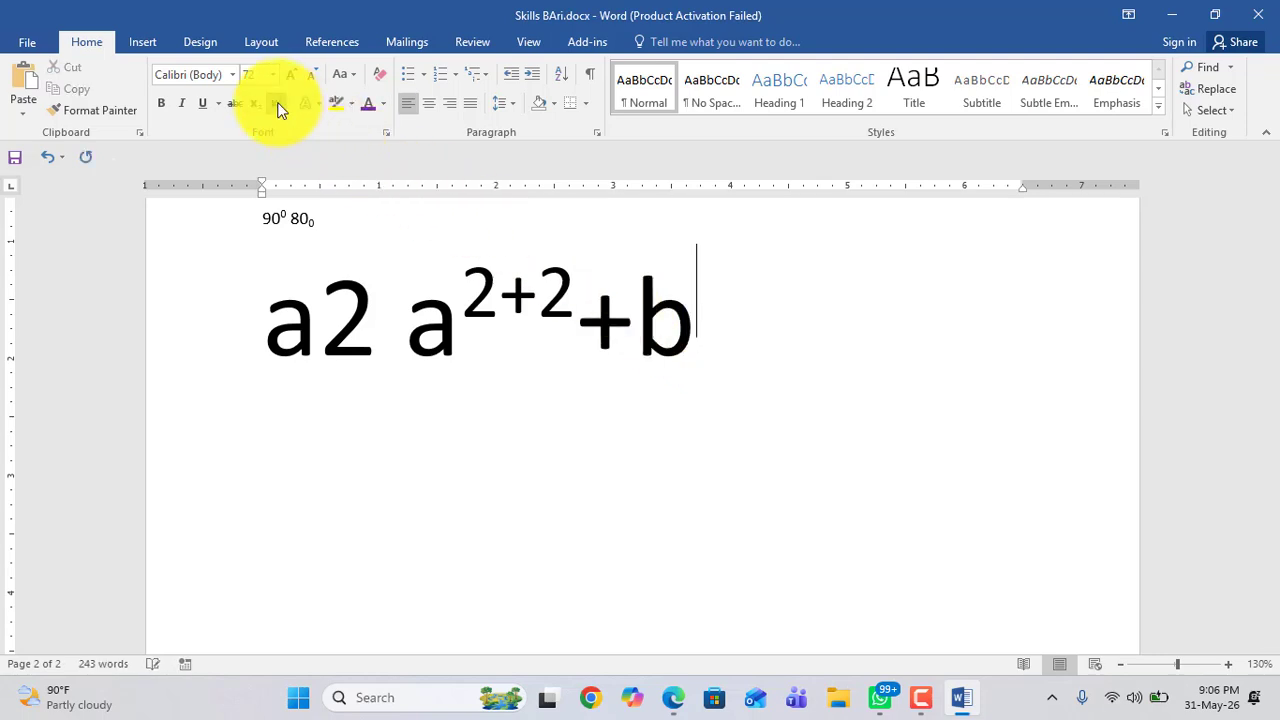
type("2")
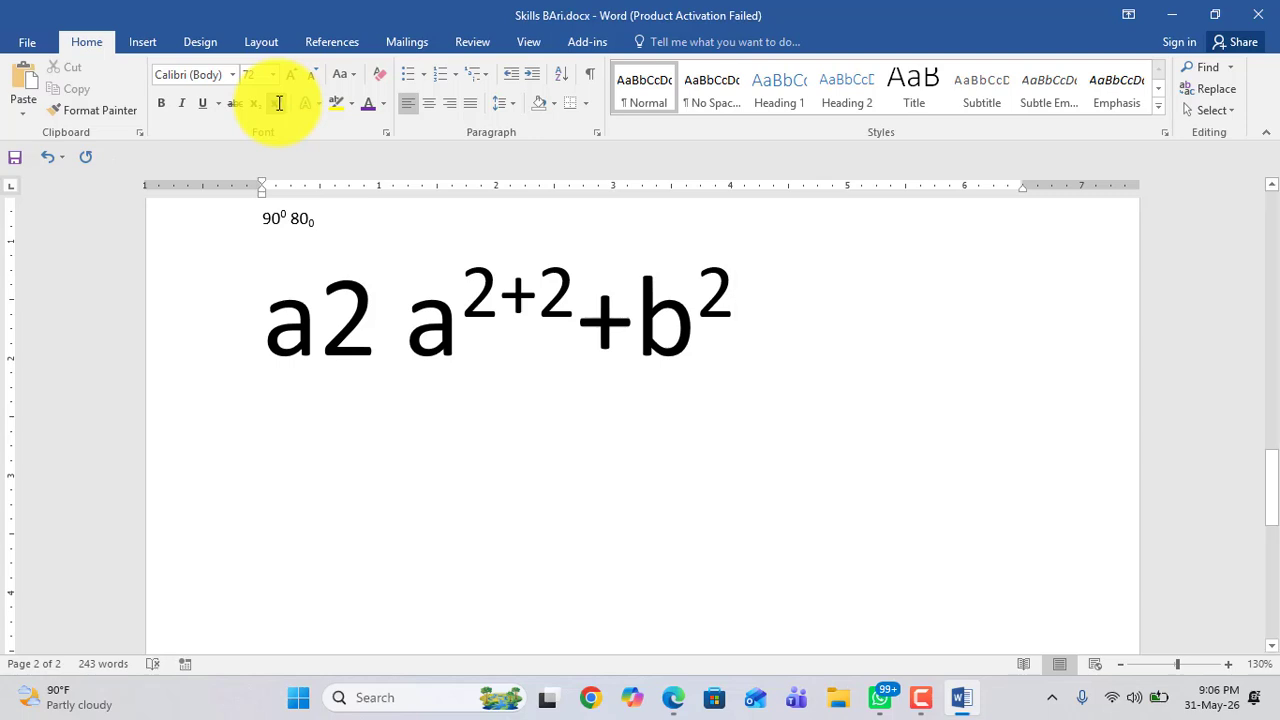
Step: Type the letter a on the line below the expression and grow its font size to 24 pt
left_click_drag(266, 318, 714, 320)
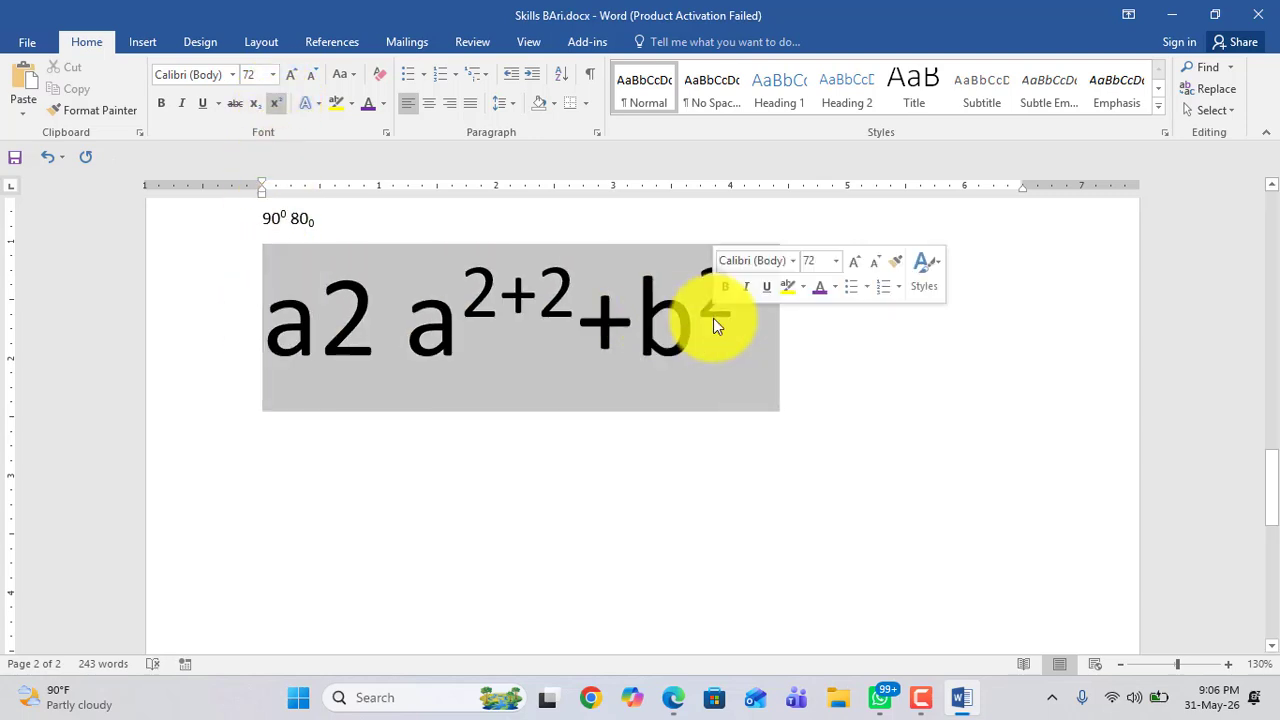
left_click(324, 511)
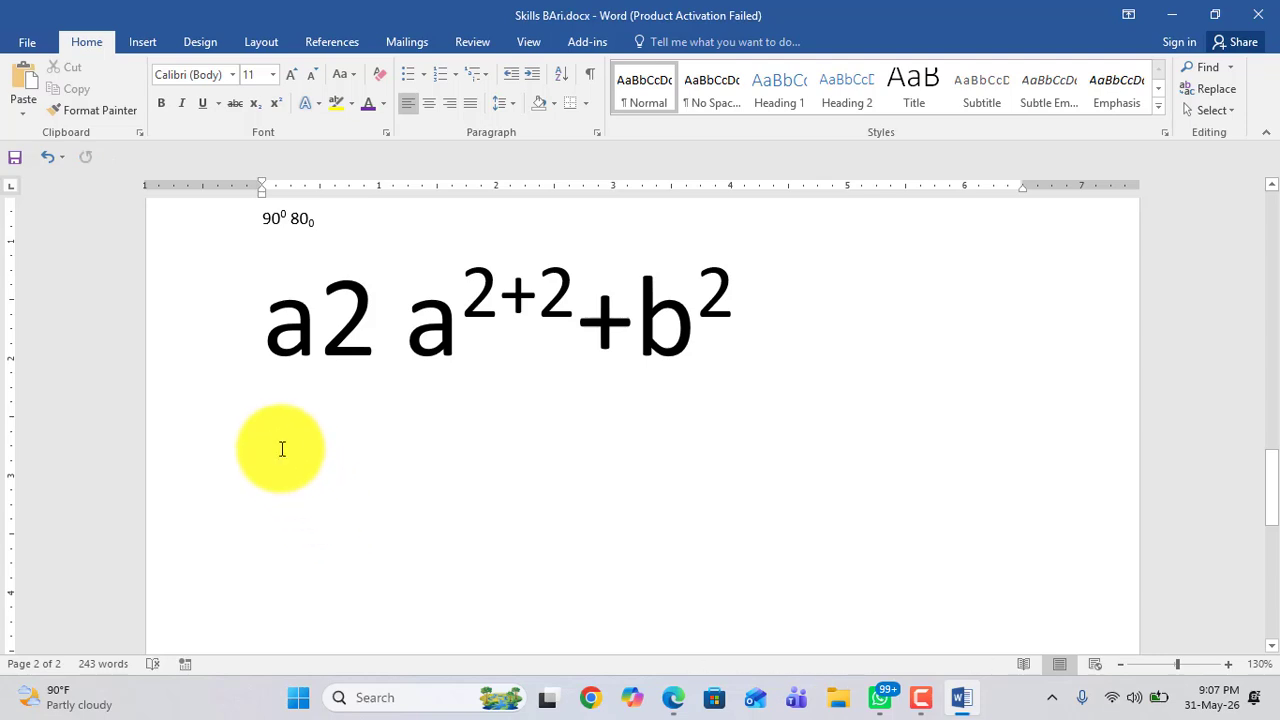
type("a")
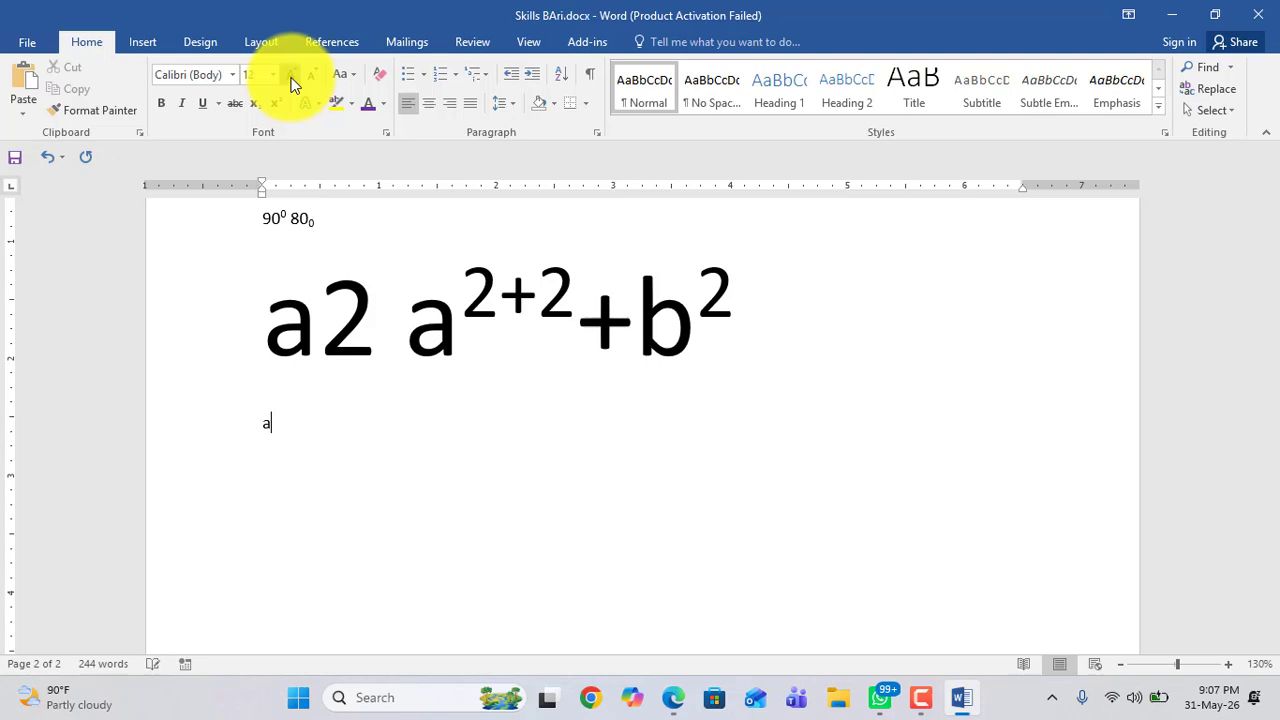
left_click(234, 430)
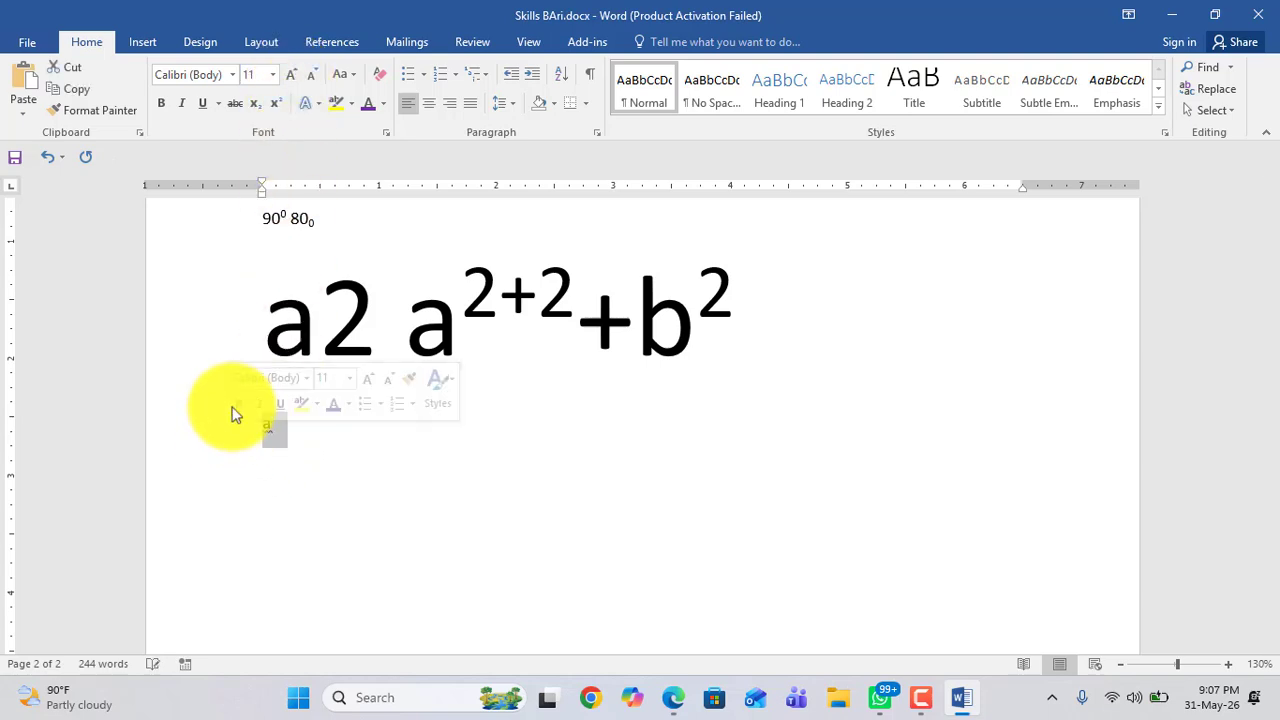
left_click(289, 75)
left_click(289, 75)
left_click(289, 75)
left_click(289, 75)
left_click(289, 75)
left_click(289, 75)
left_click(289, 75)
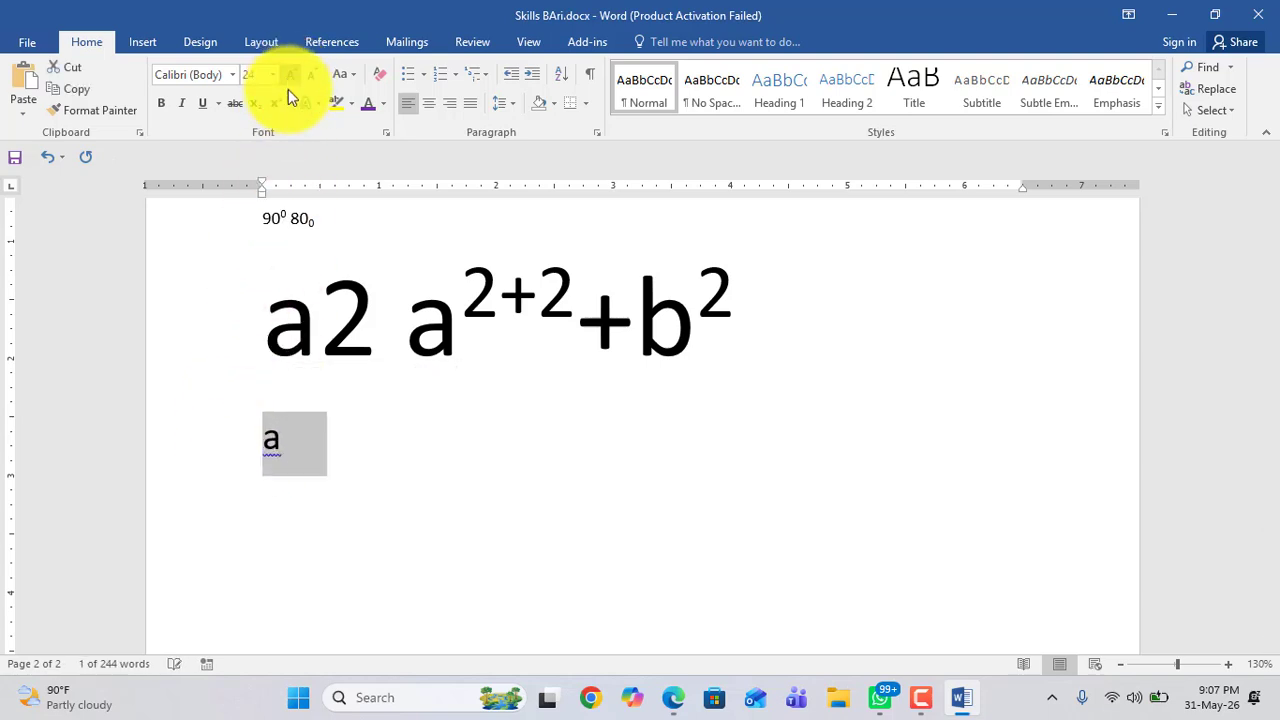
Step: Complete the small expression a²+b² using superscript exponents after the a and the b
left_click(291, 445)
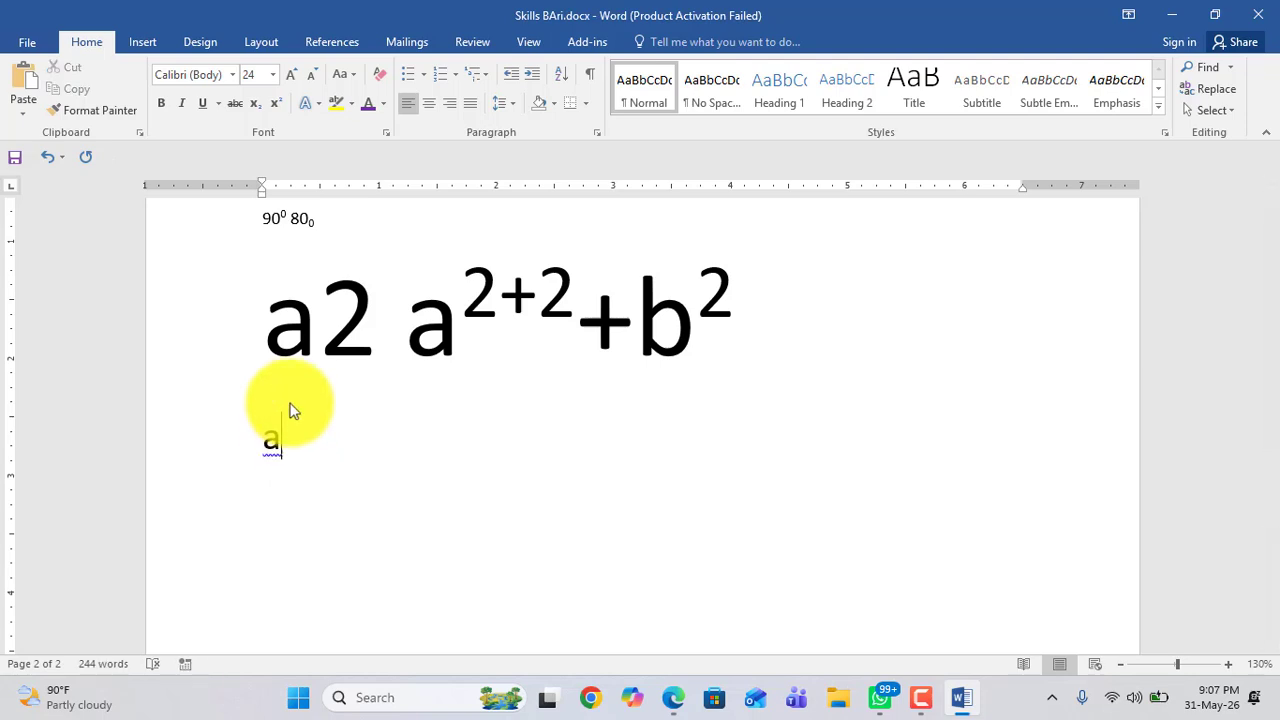
type("2")
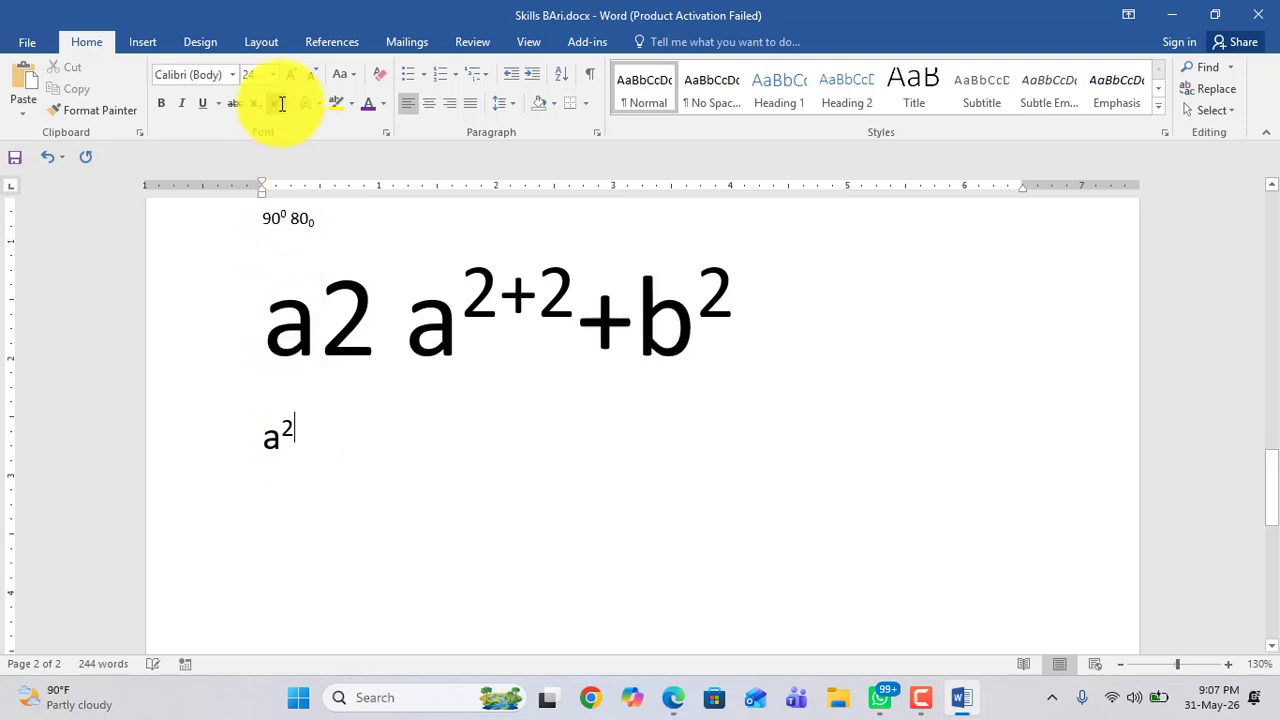
left_click(275, 104)
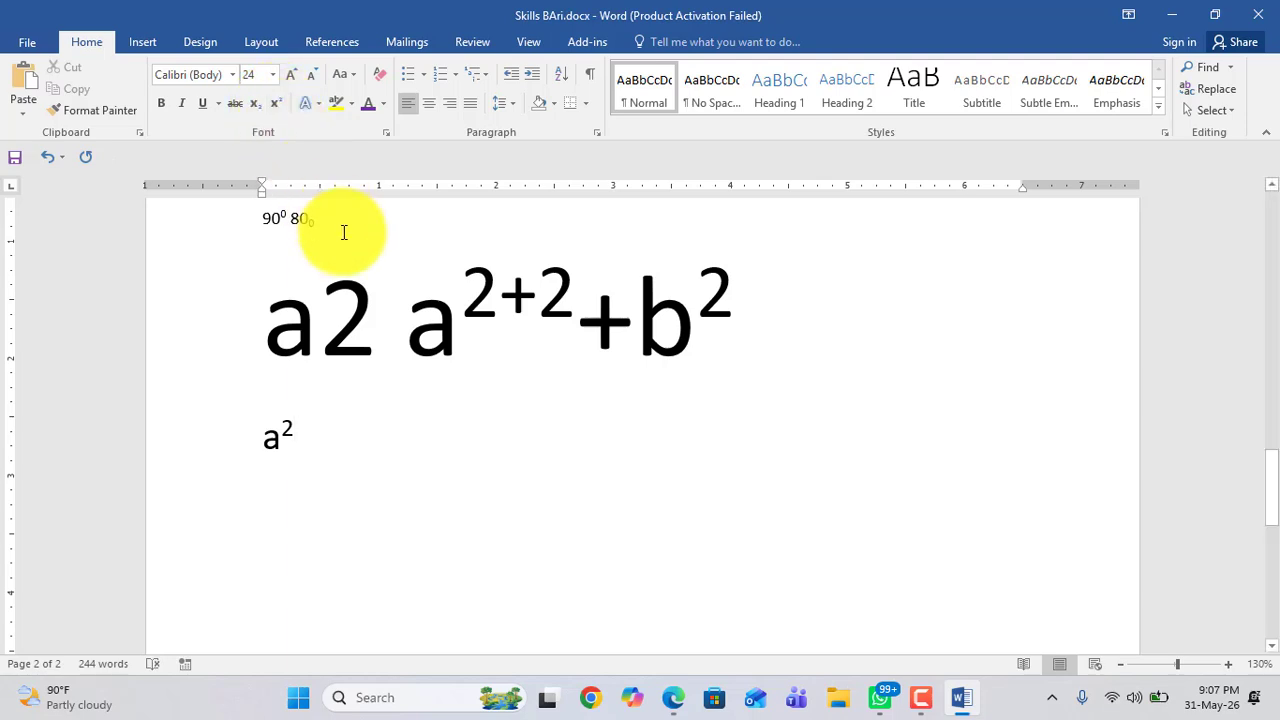
type("+")
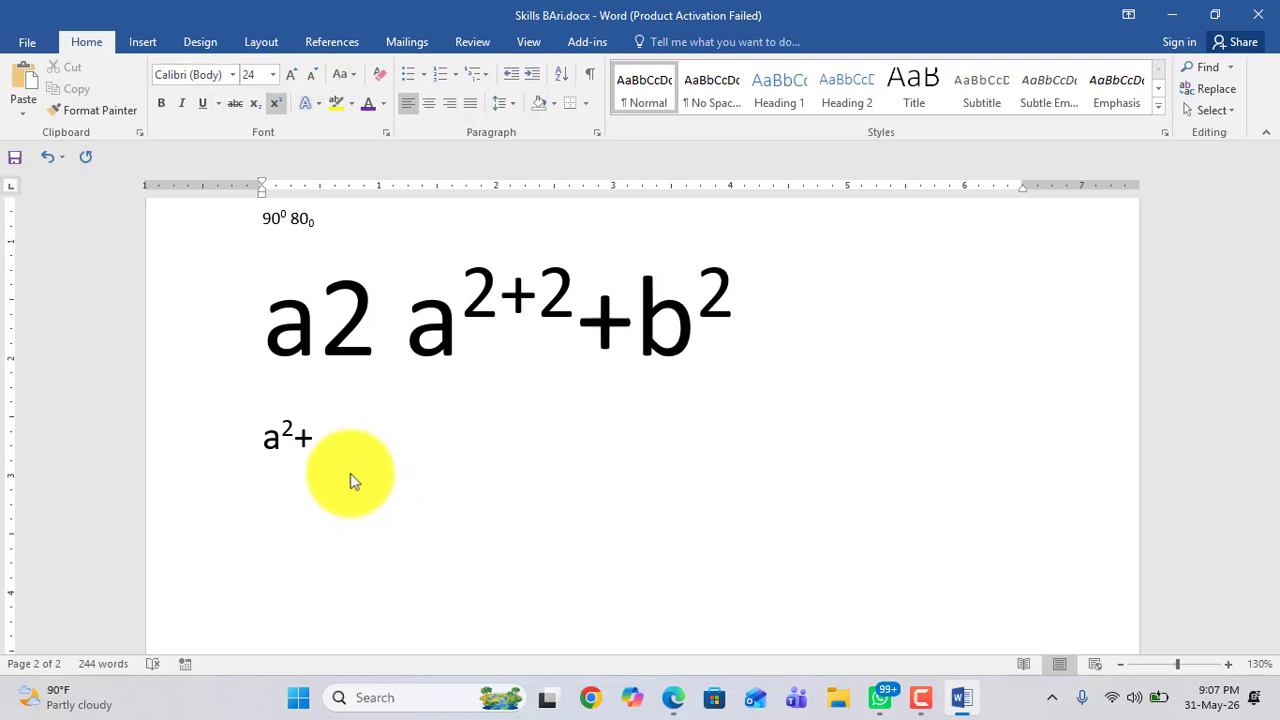
type("b2")
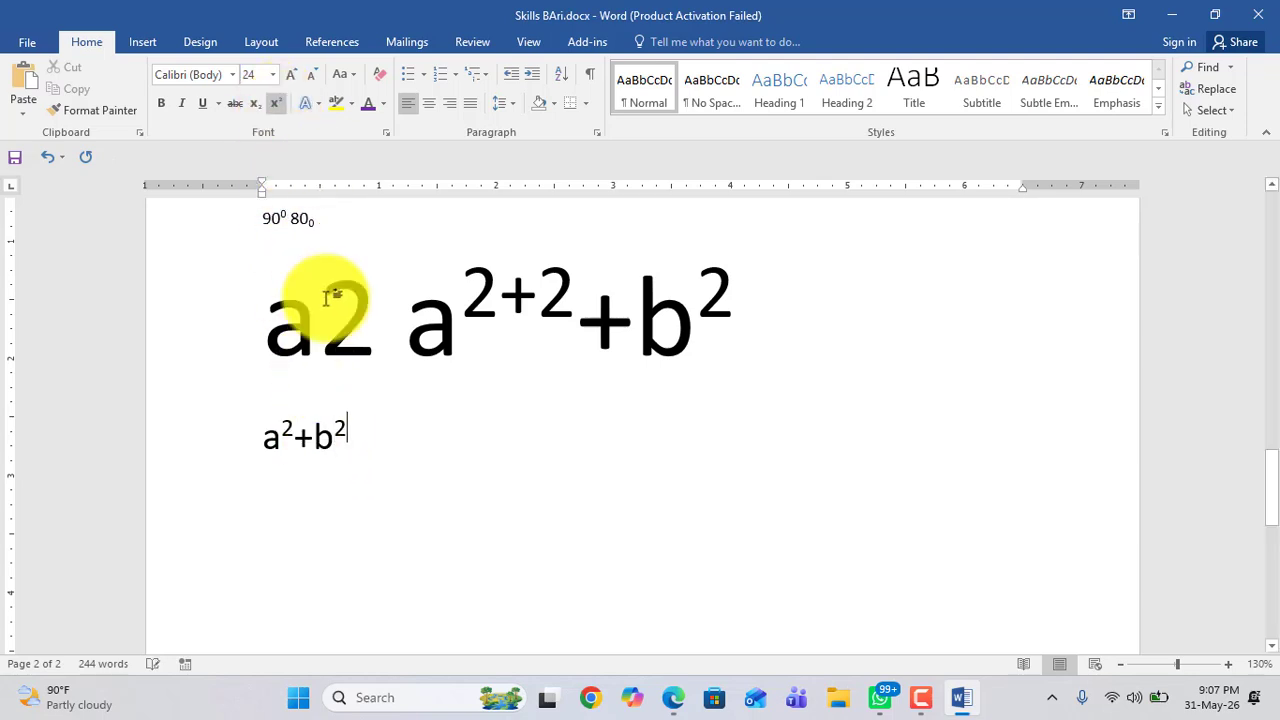
Step: Start a new line, type the letter h and grow it to 72 pt
left_click_drag(364, 446, 248, 440)
left_click(383, 459)
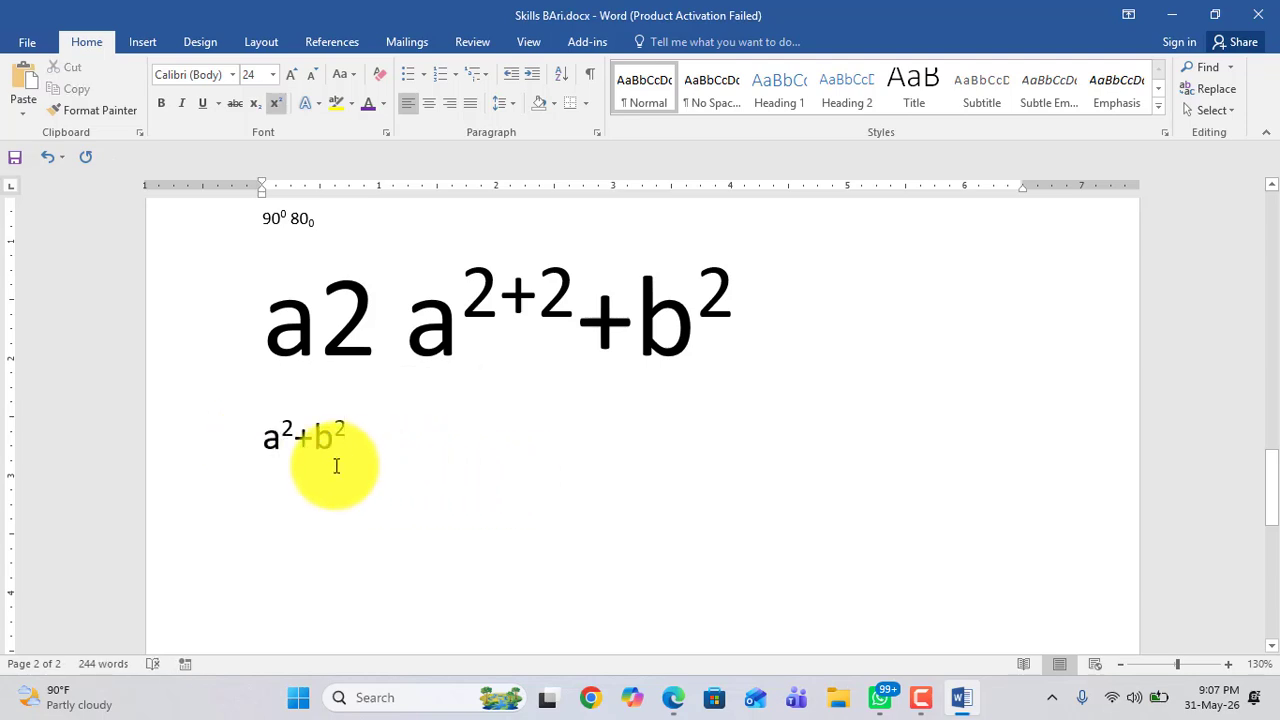
key("Return")
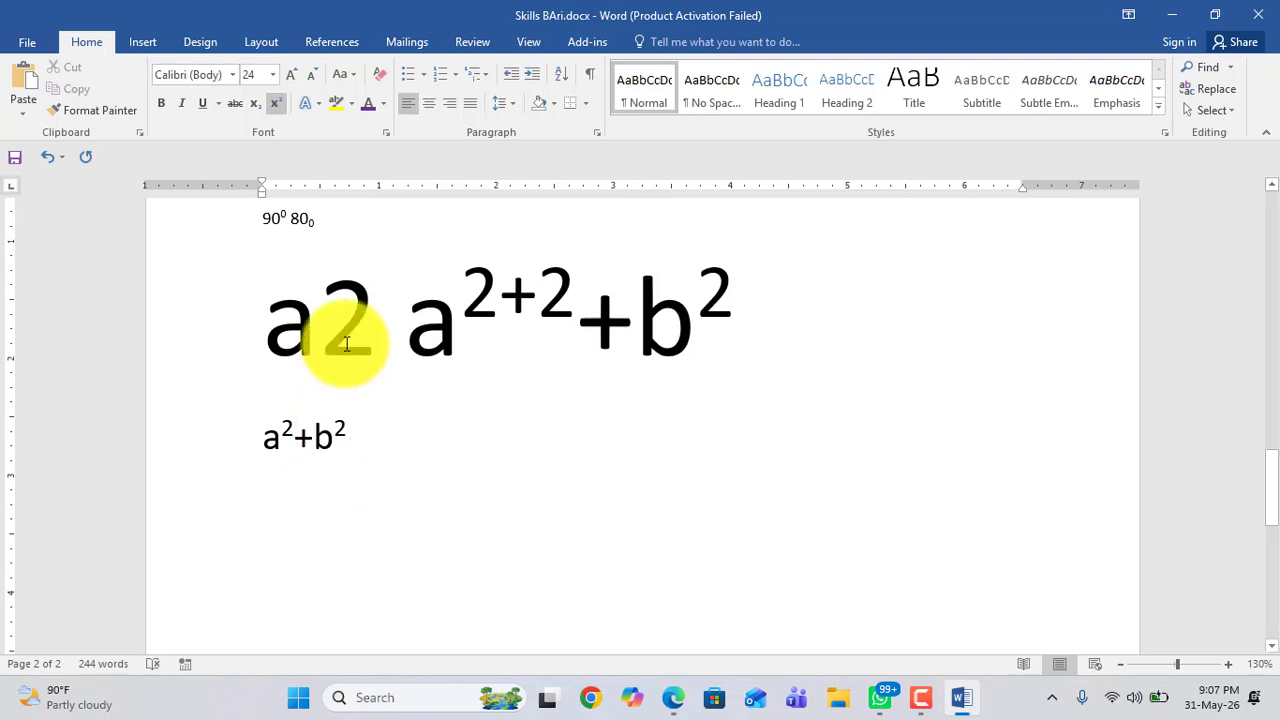
type("h")
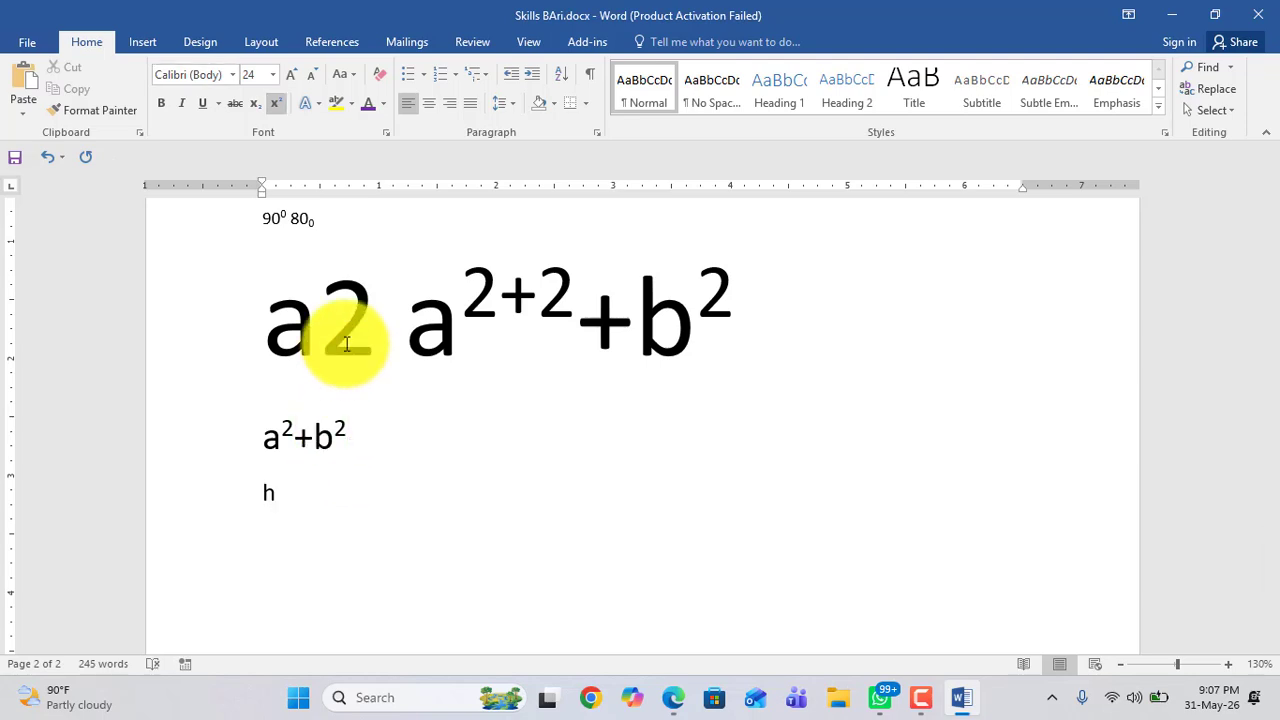
triple_click(276, 493)
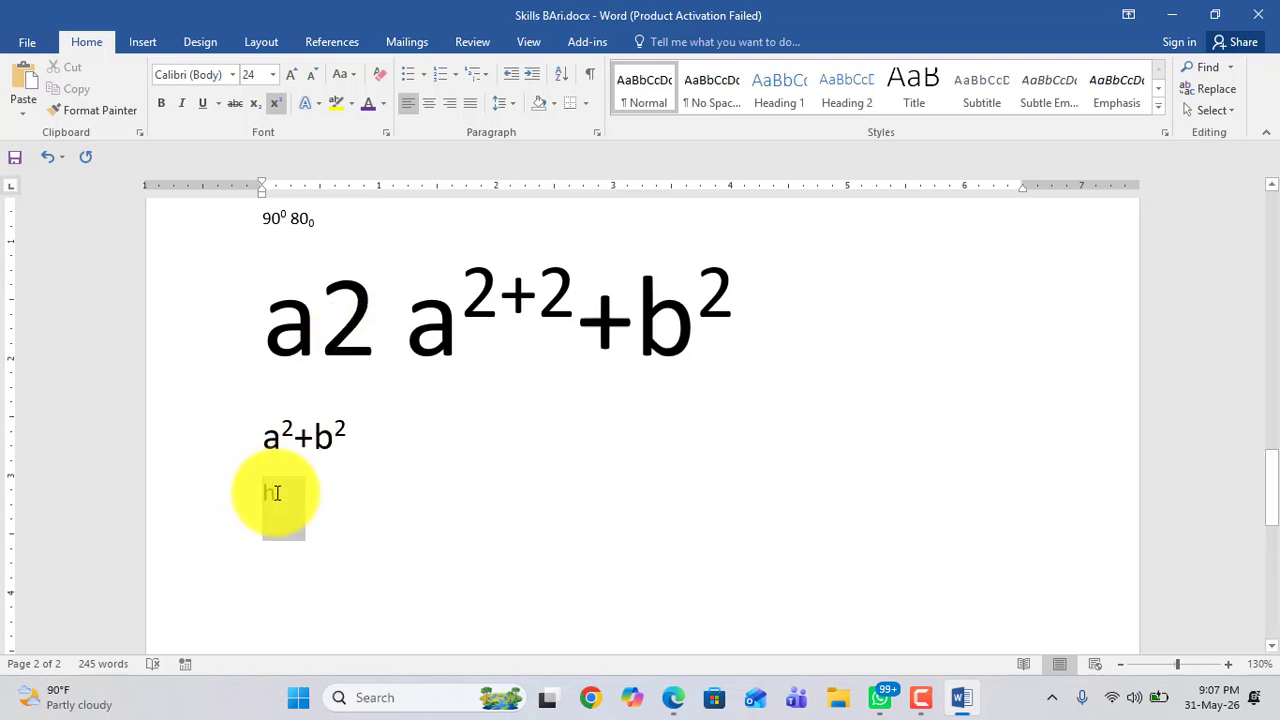
left_click(288, 74)
left_click(288, 74)
left_click(288, 74)
left_click(287, 74)
left_click(287, 74)
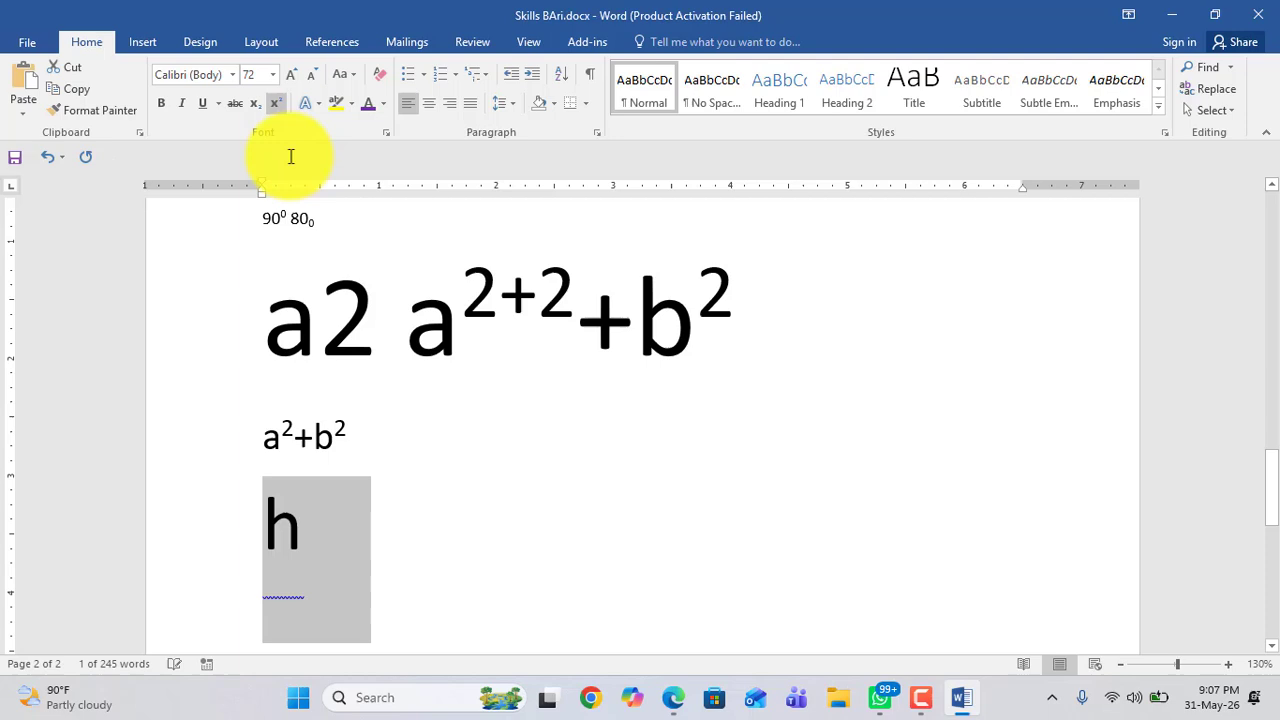
left_click(304, 527)
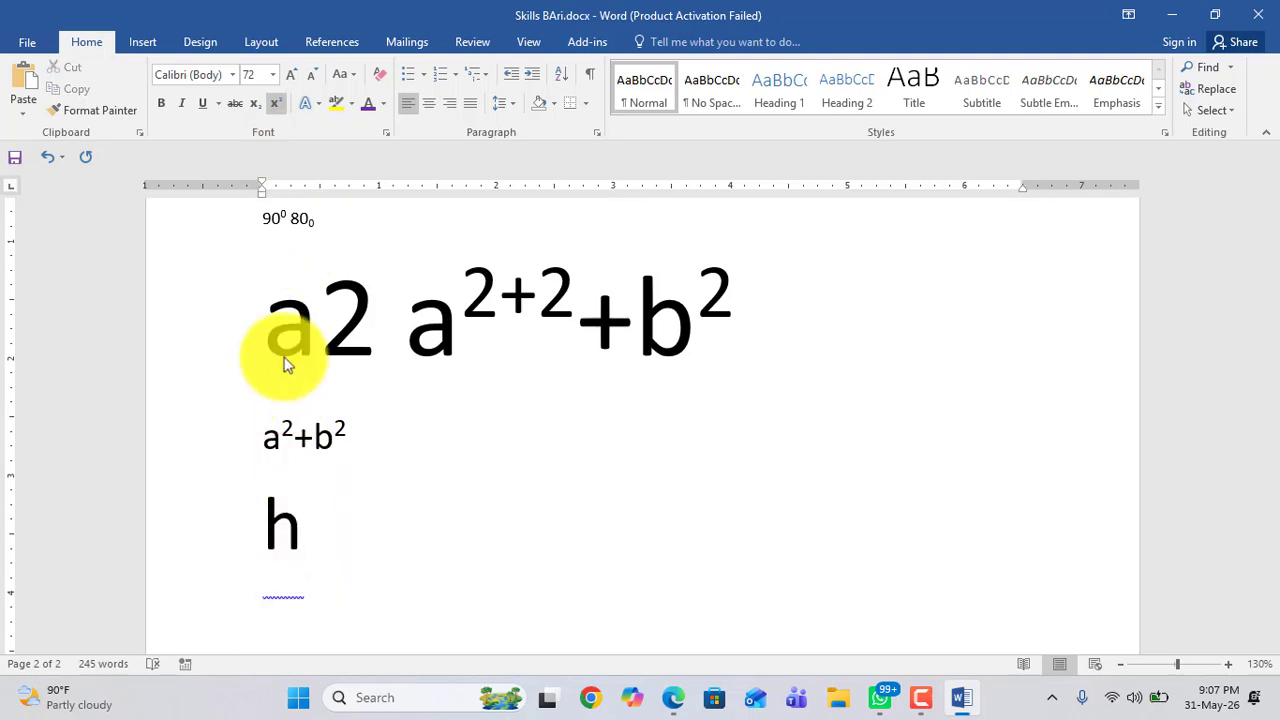
Step: Add a subscript 2 after the h to form h₂, removing a stray O
left_click(255, 103)
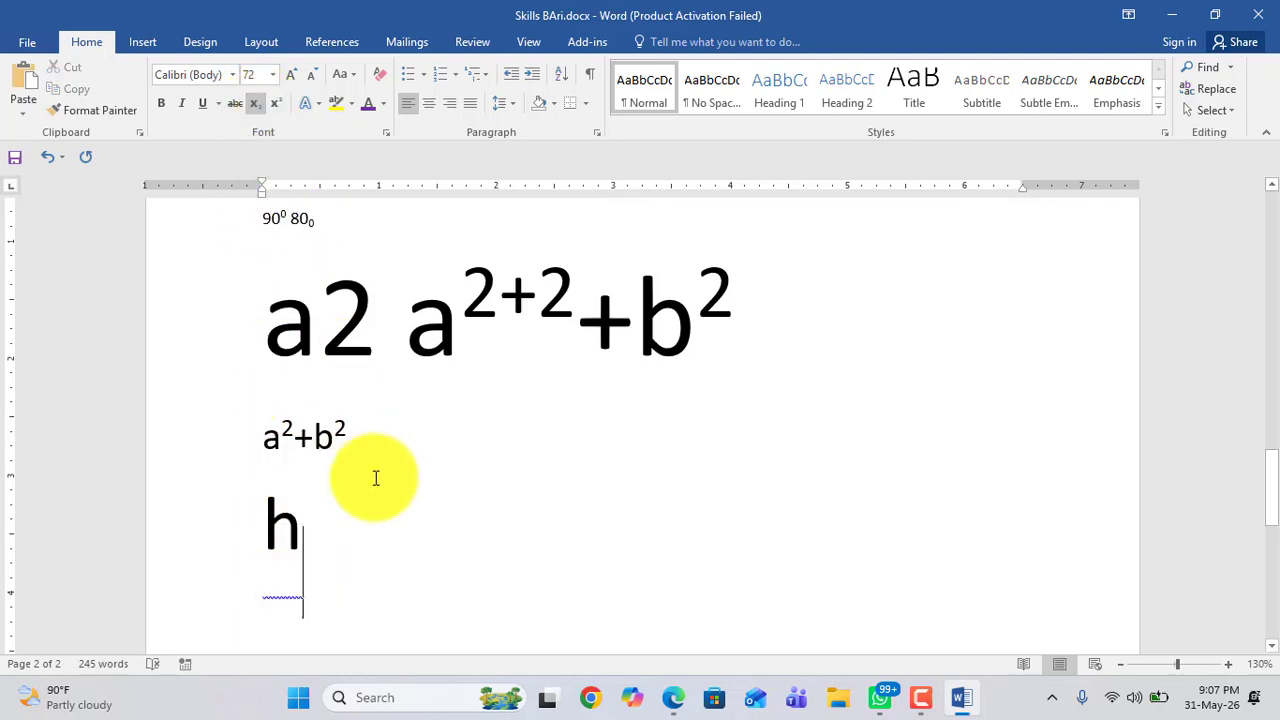
type("2")
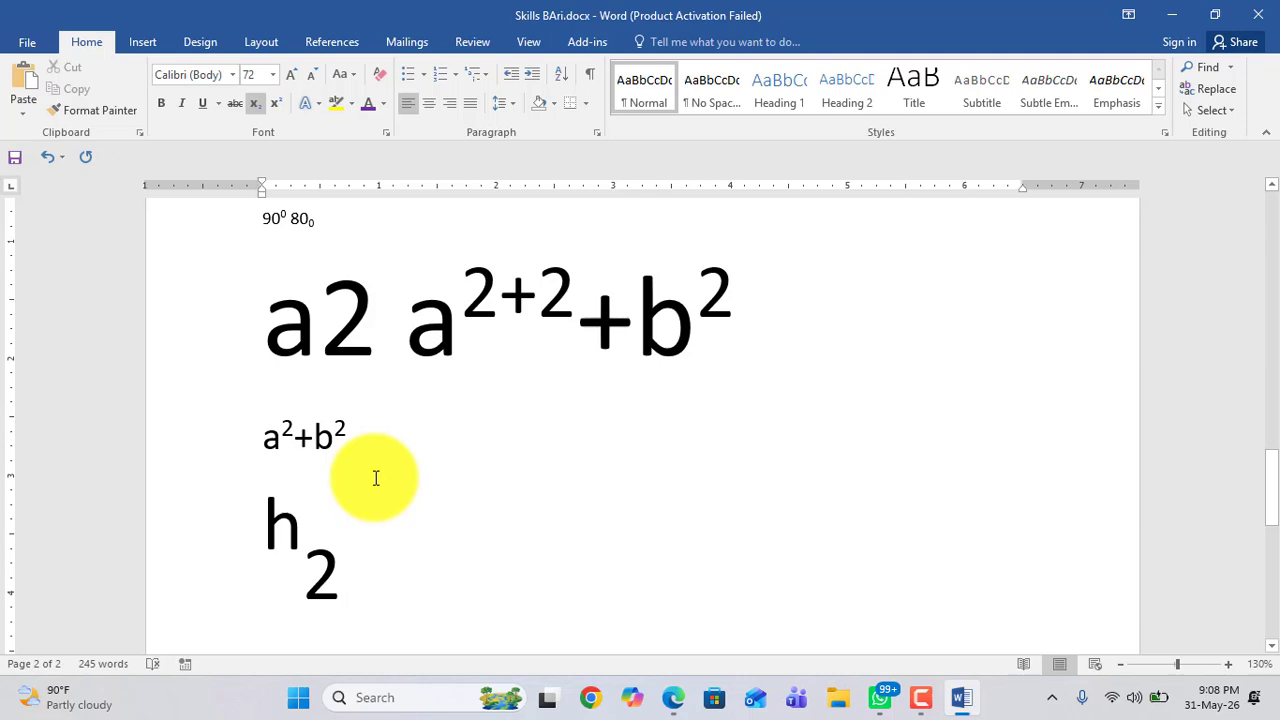
left_click(257, 106)
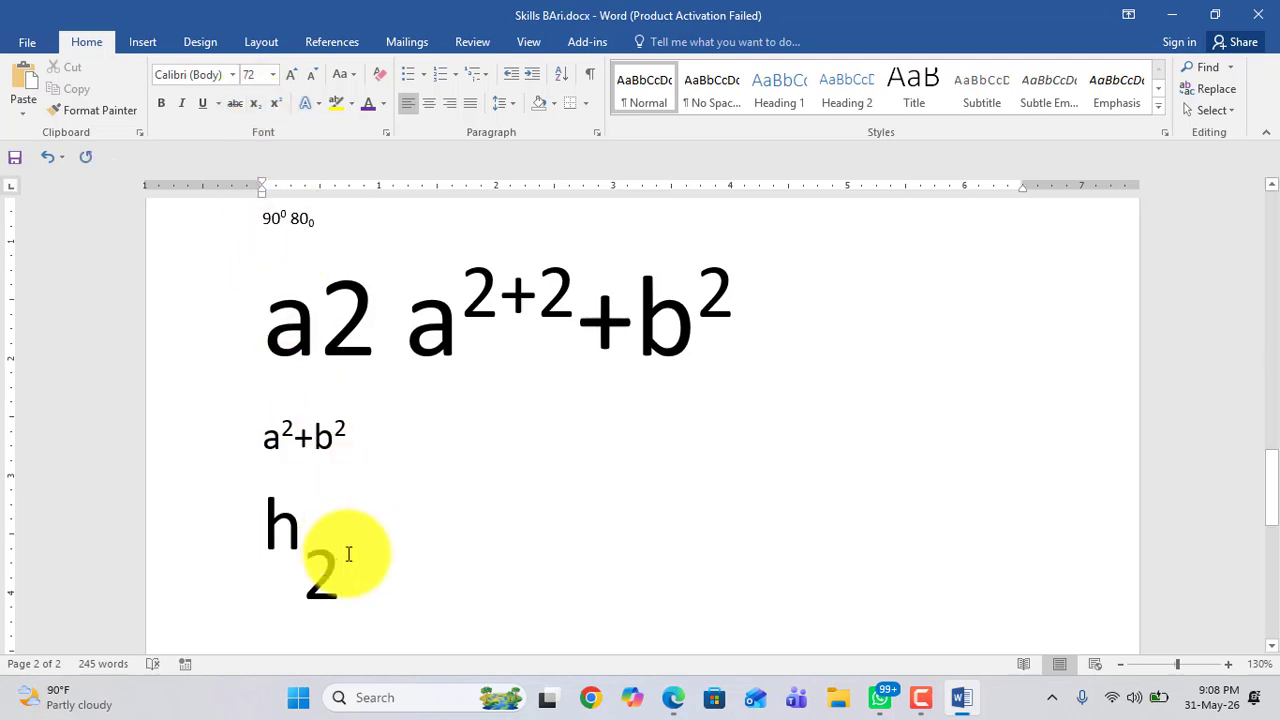
type("O")
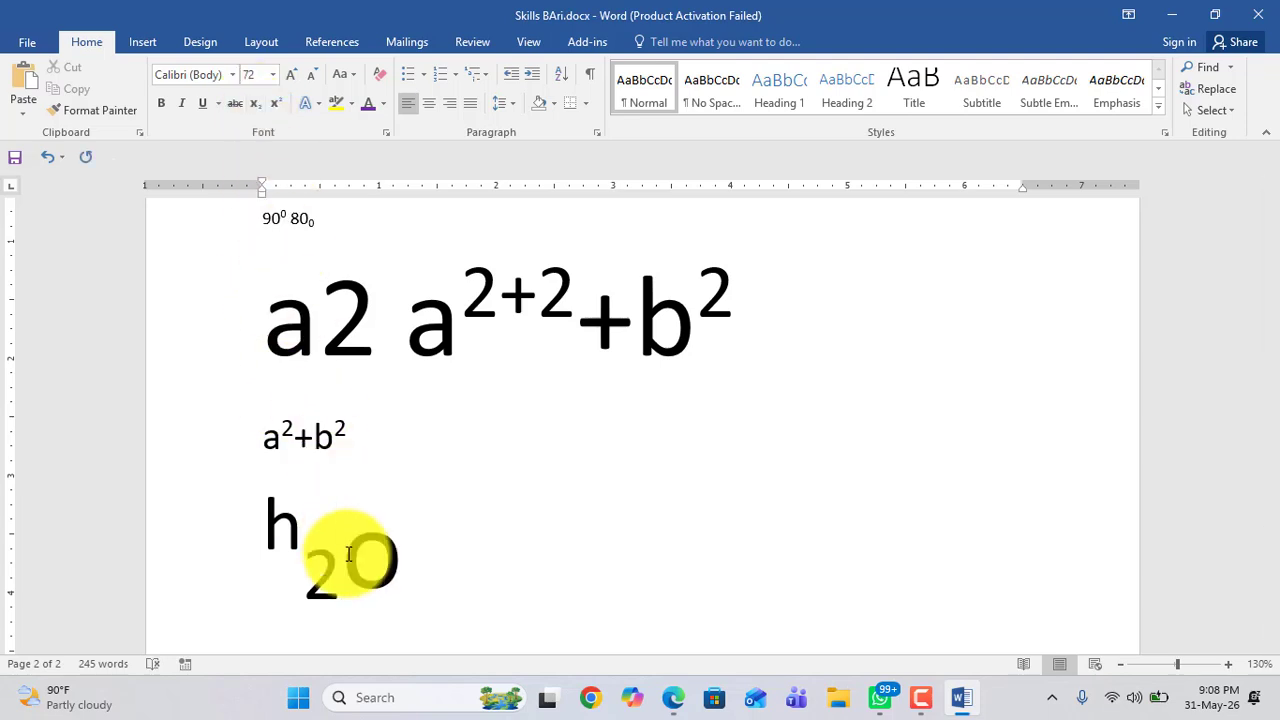
key("BackSpace")
left_click_drag(266, 523, 357, 586)
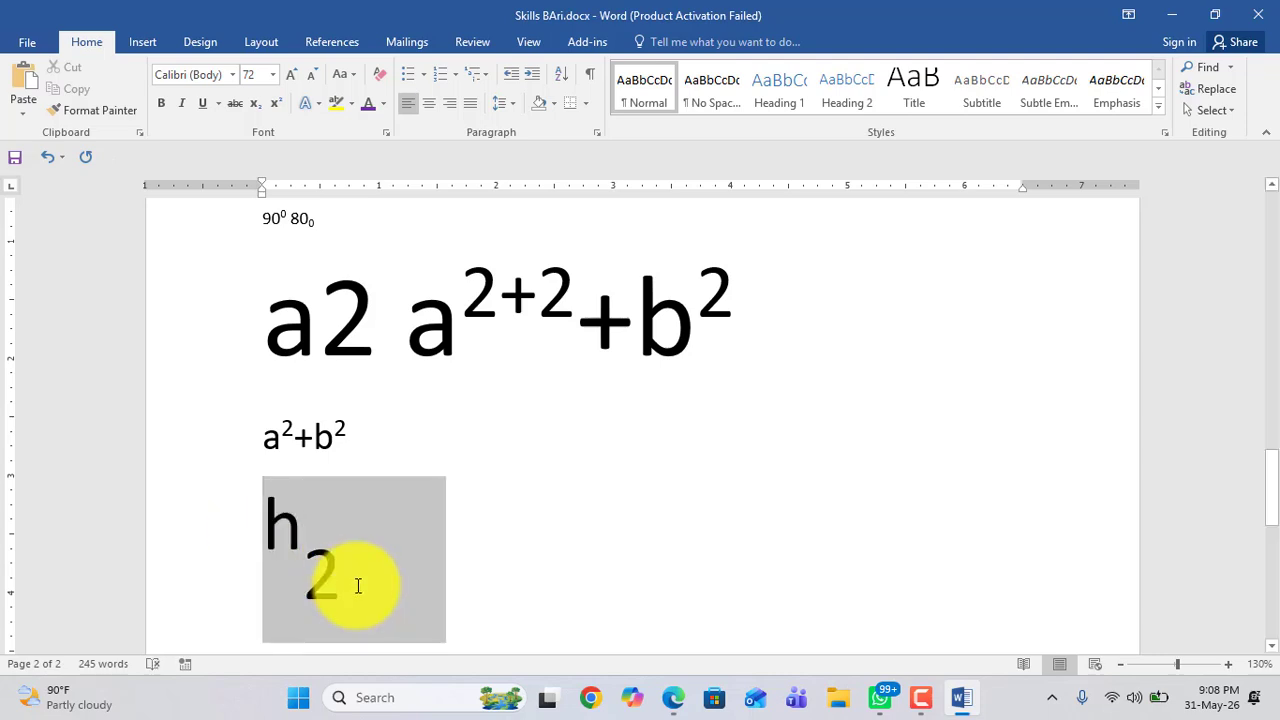
Step: Delete the h₂ and retype the letter h at 72 pt
key("BackSpace")
type("h")
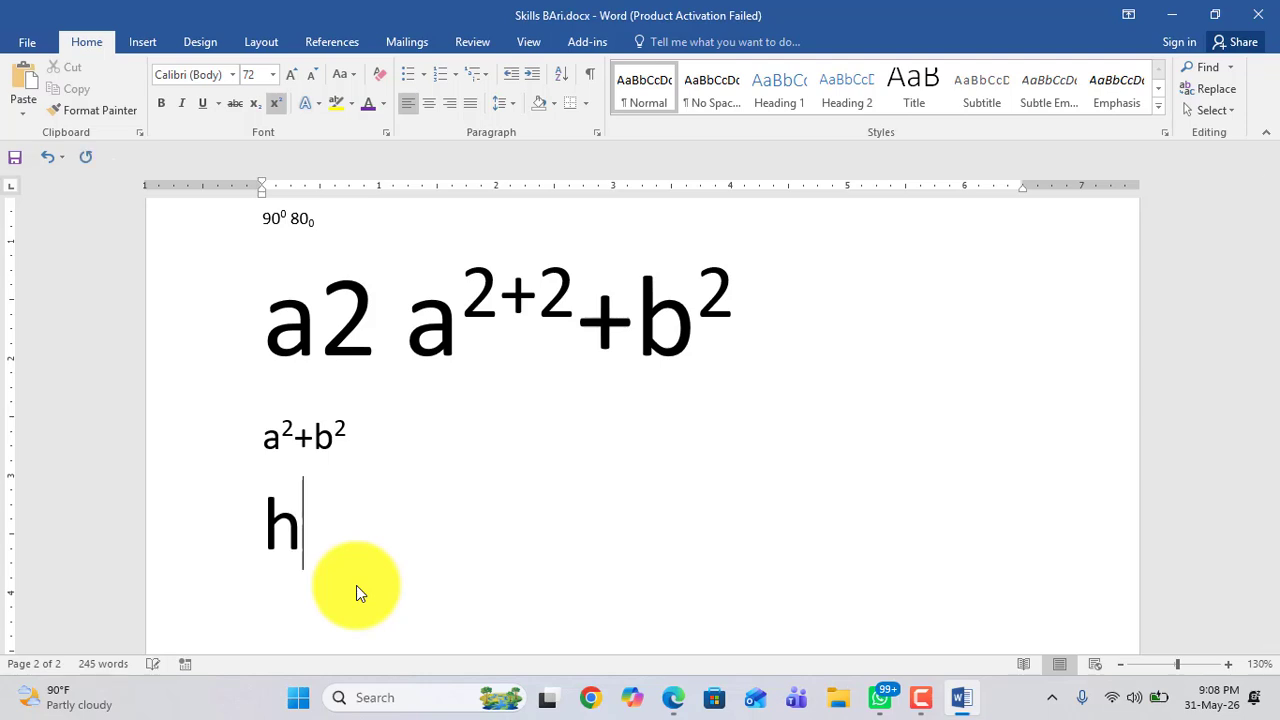
left_click(275, 104)
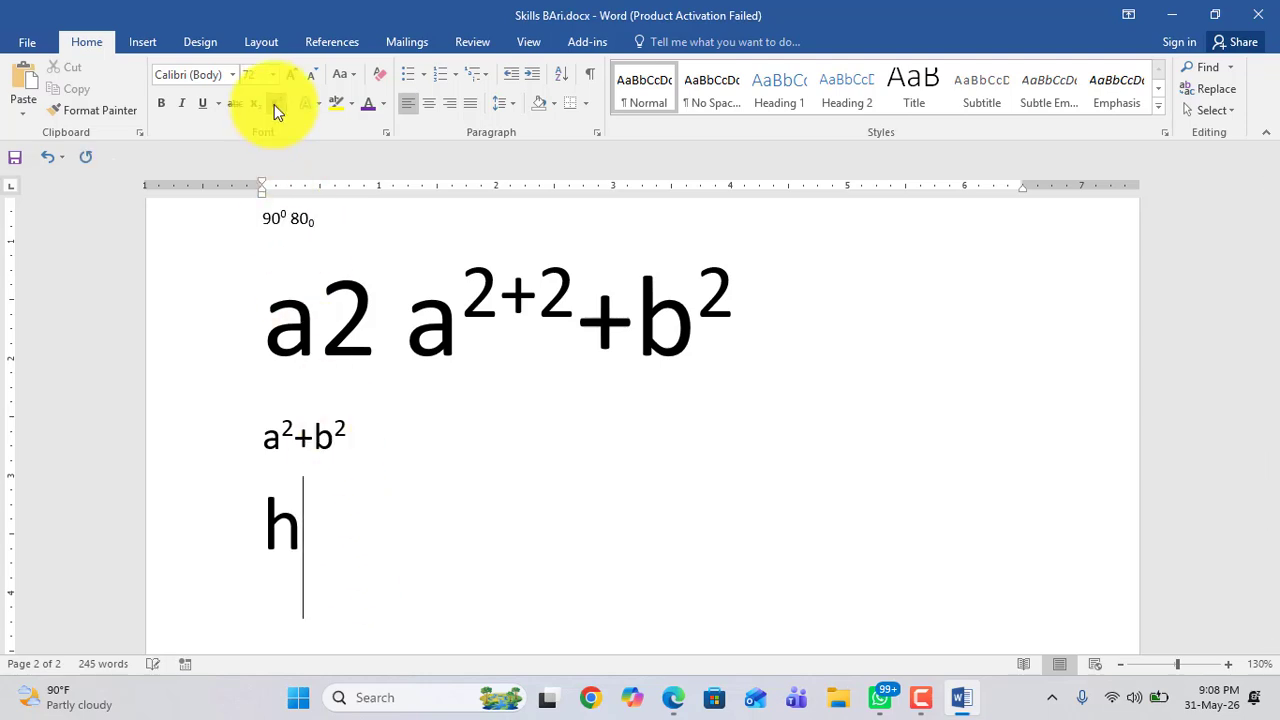
left_click_drag(271, 523, 234, 526)
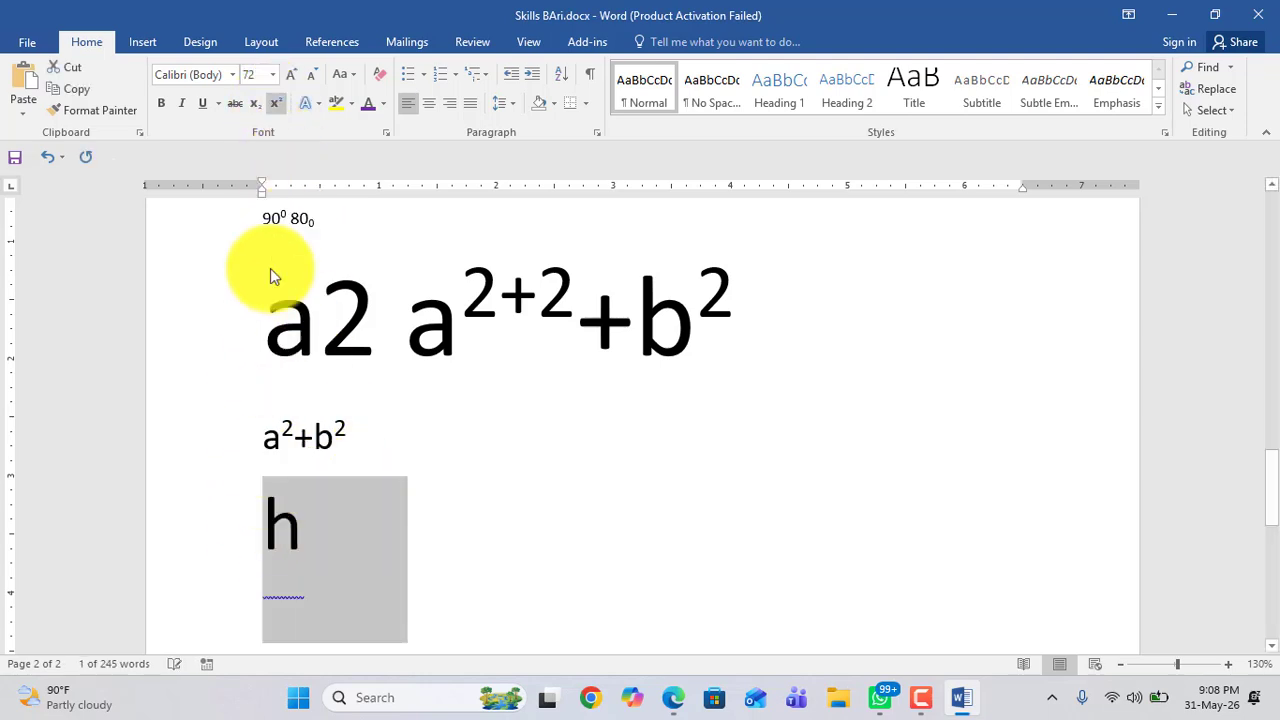
left_click(332, 552)
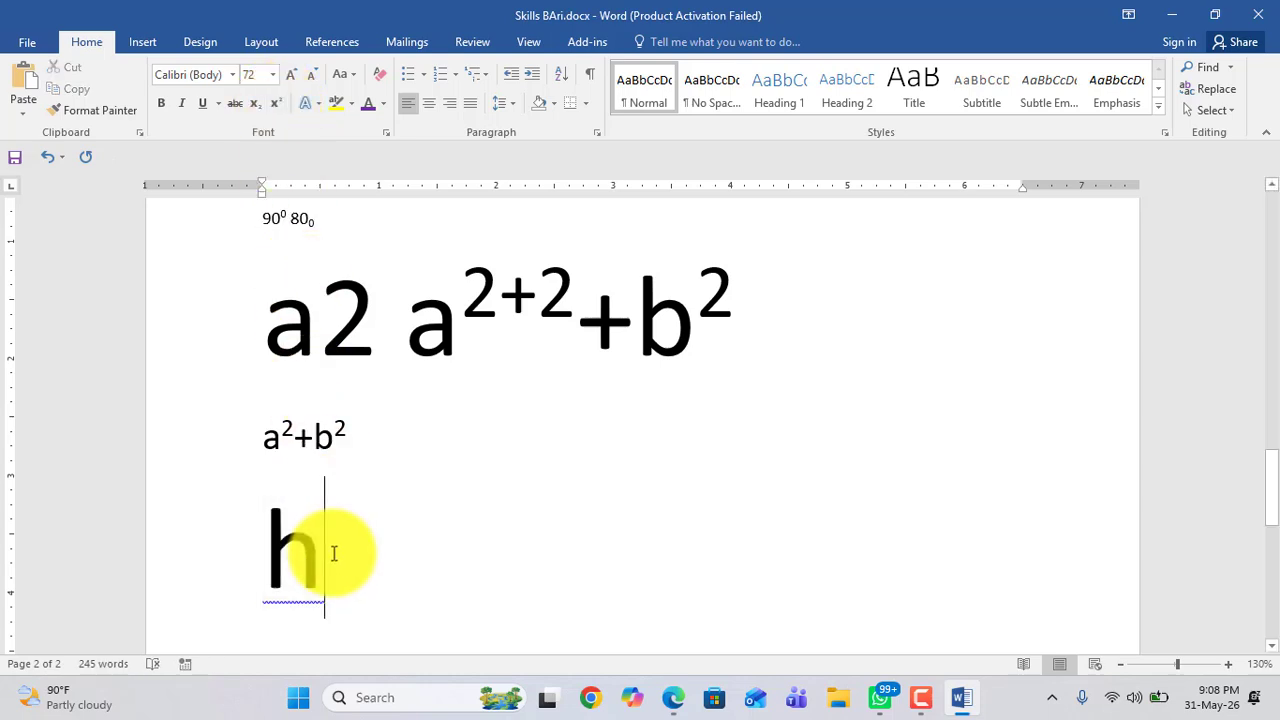
left_click(246, 571)
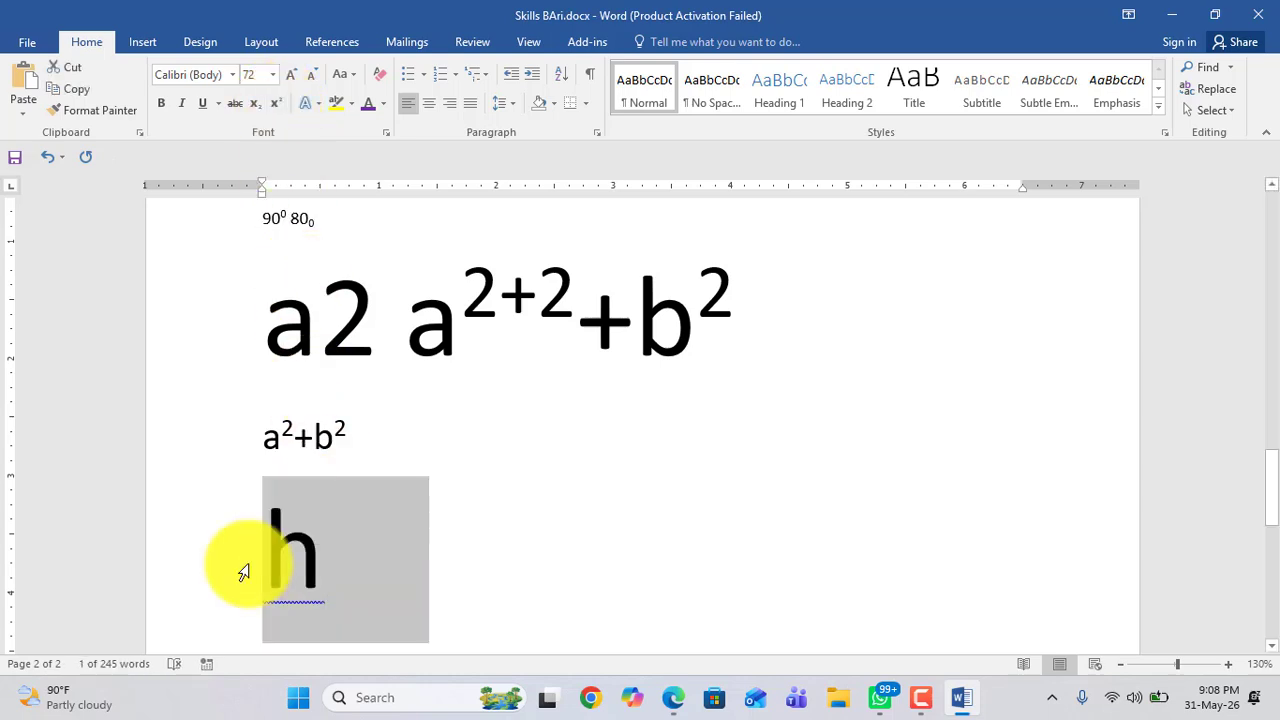
key("BackSpace")
type("h")
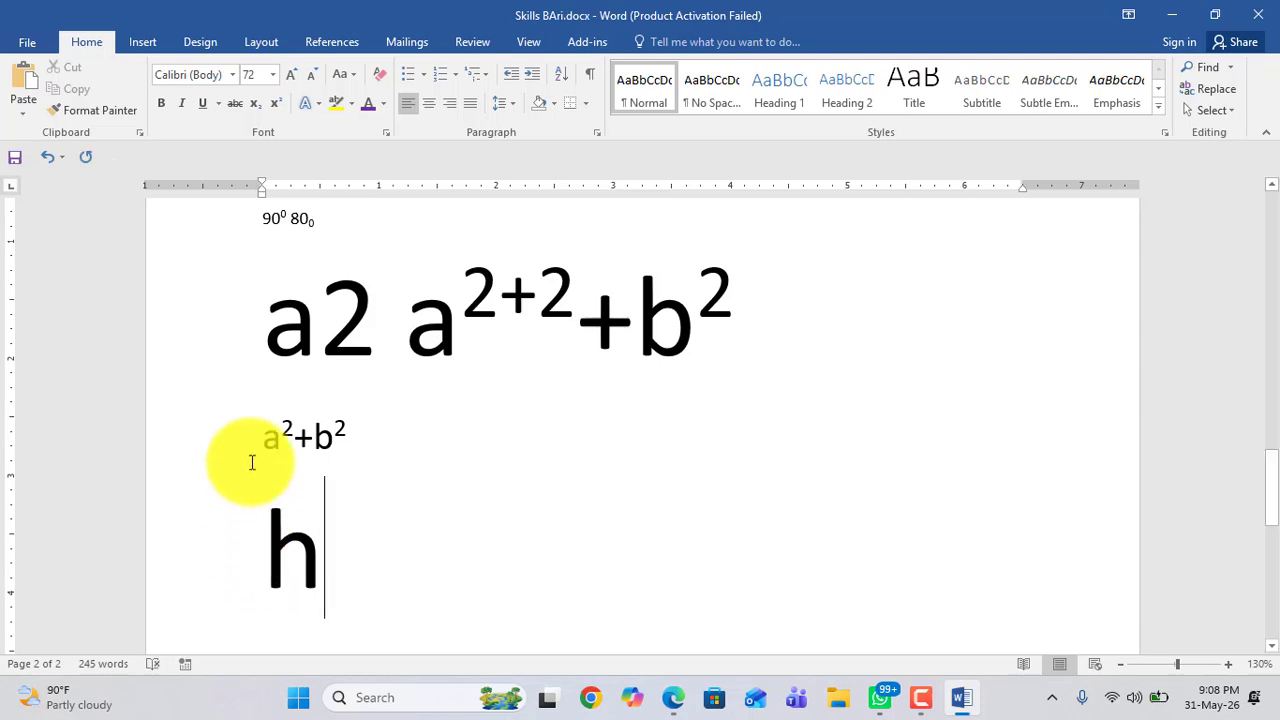
Step: Add a subscript 2 followed by a normal-size o after the h to form h₂o
left_click(257, 105)
type("2")
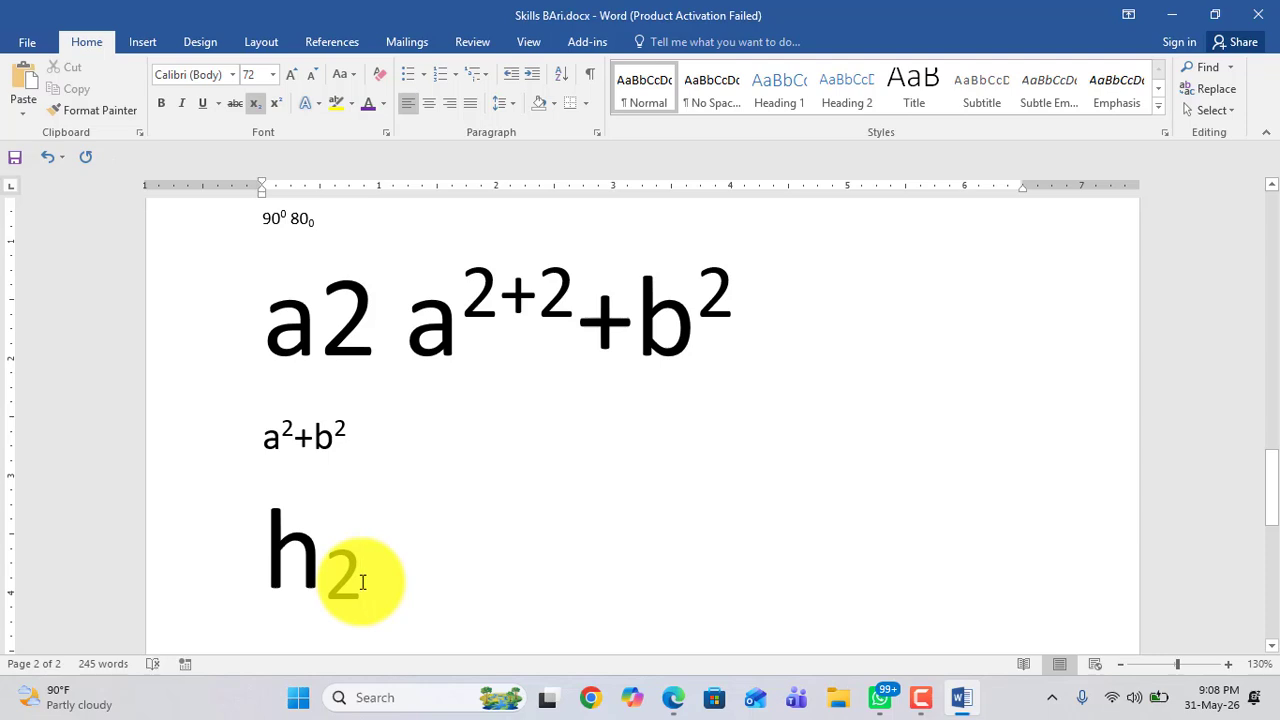
type("o")
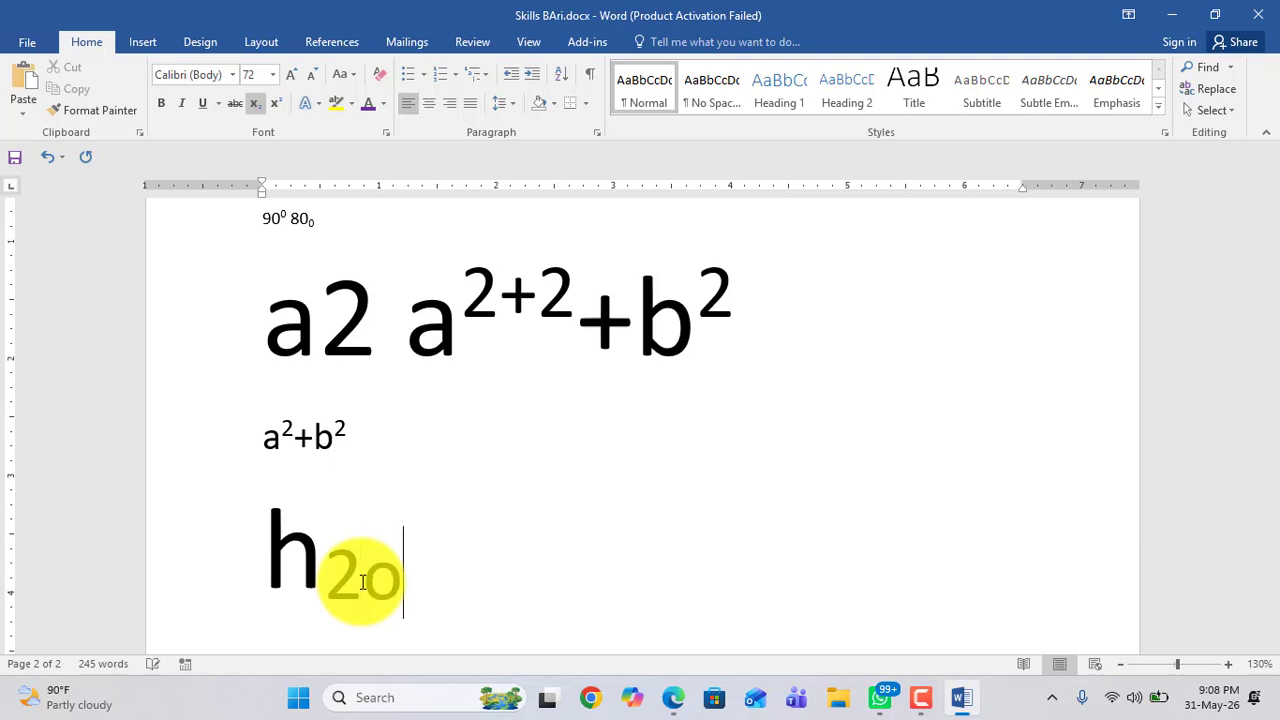
key("BackSpace")
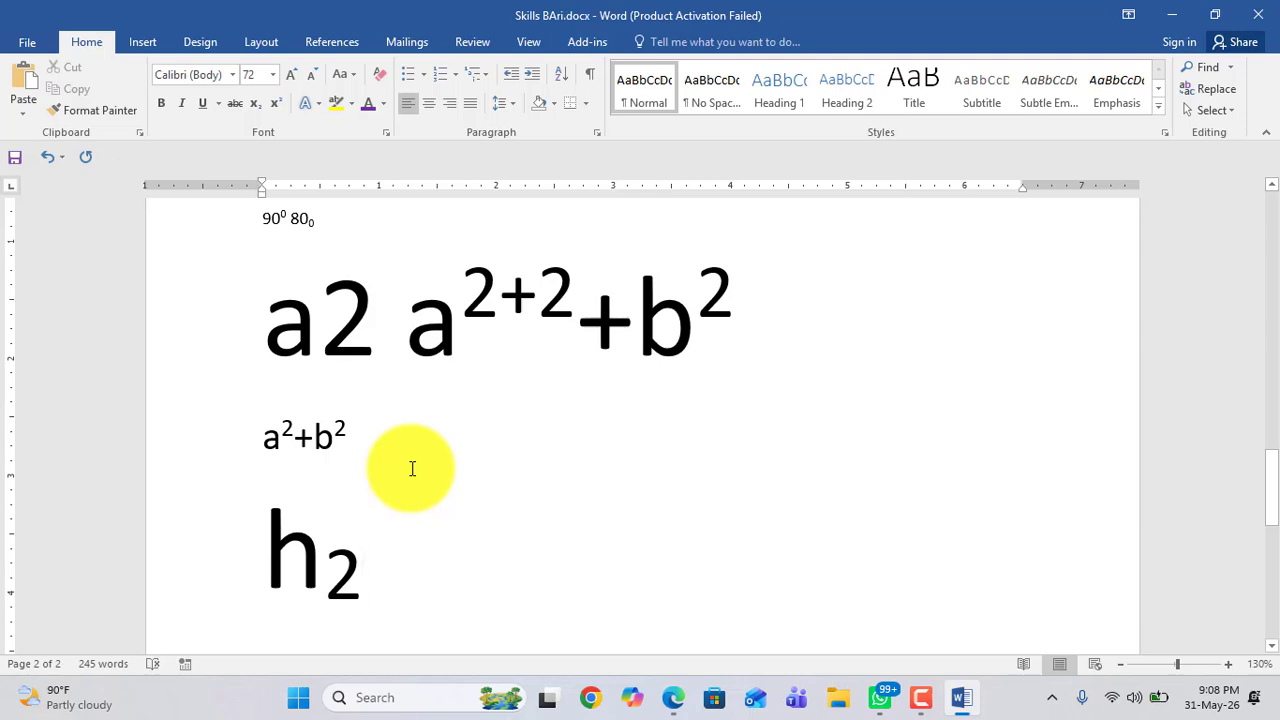
type("o")
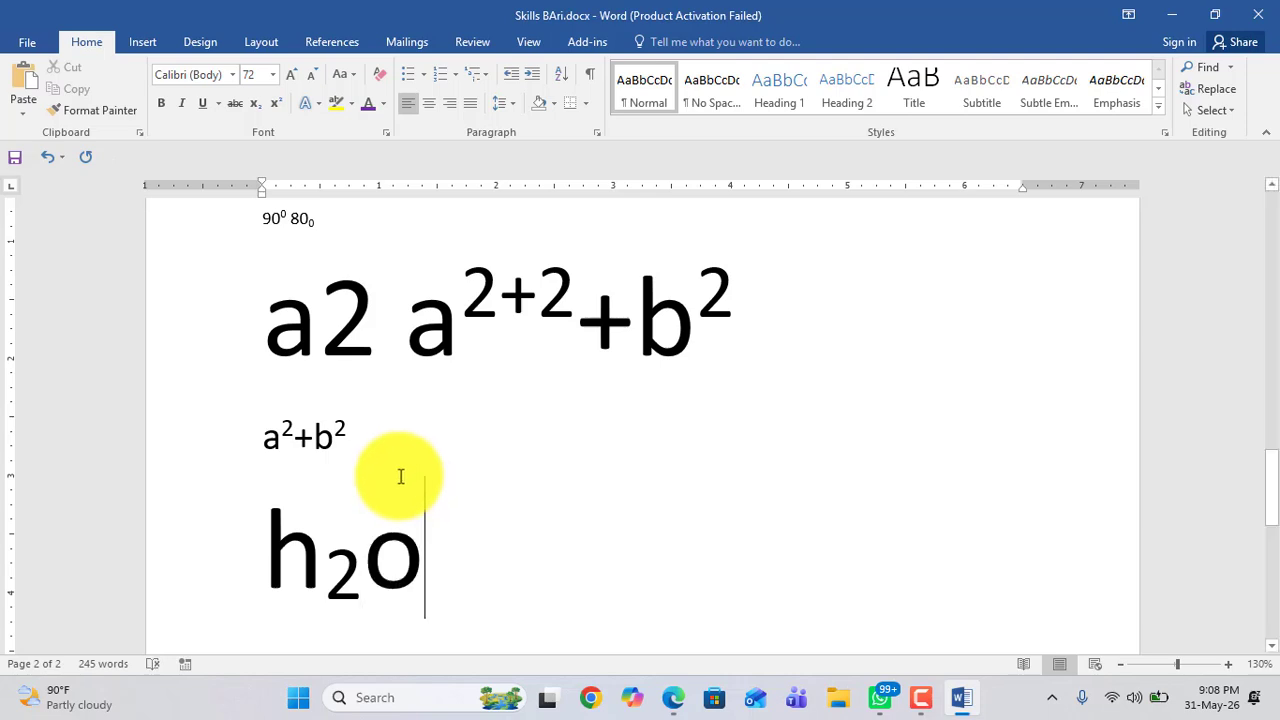
left_click(265, 558)
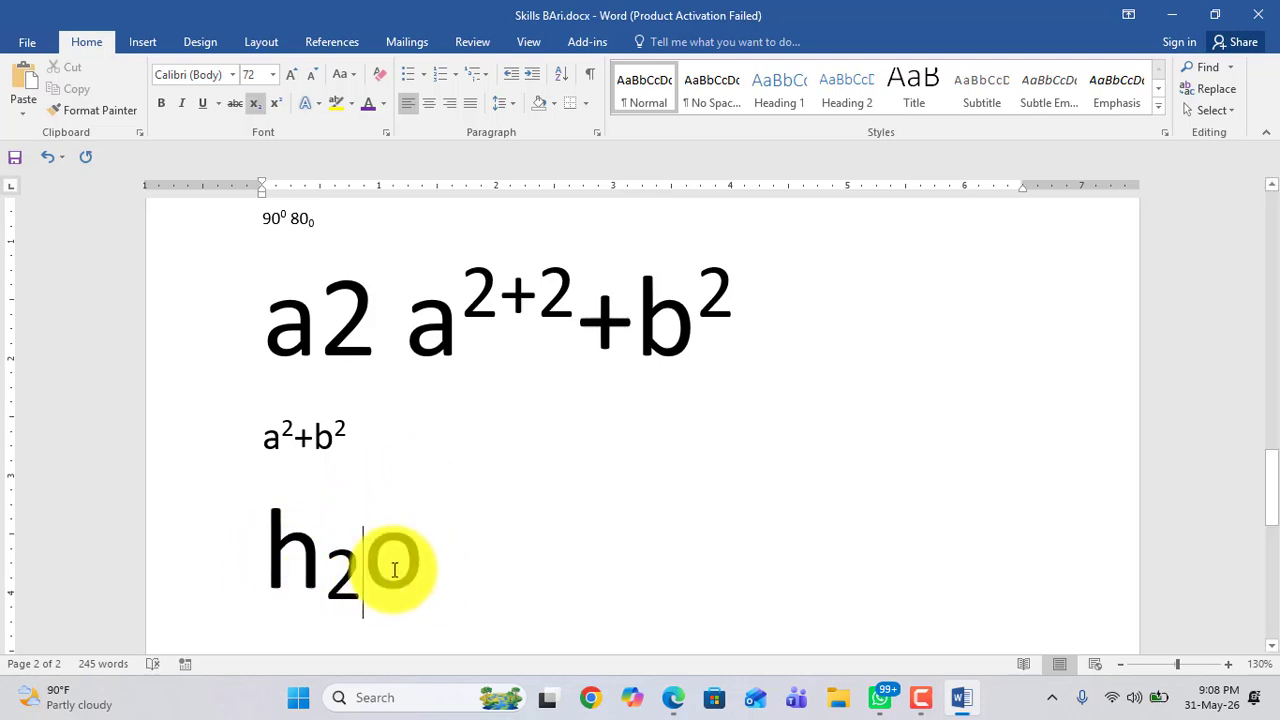
left_click_drag(395, 565, 263, 568)
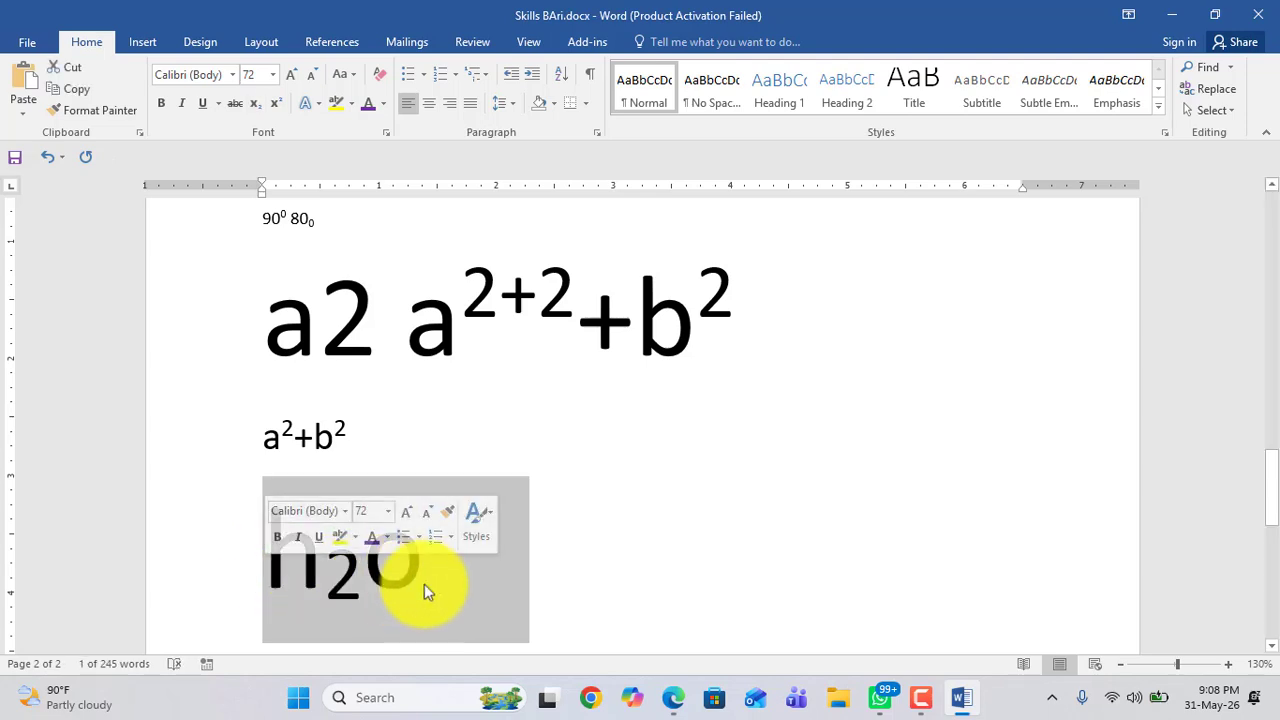
left_click(438, 585)
double_click(256, 573)
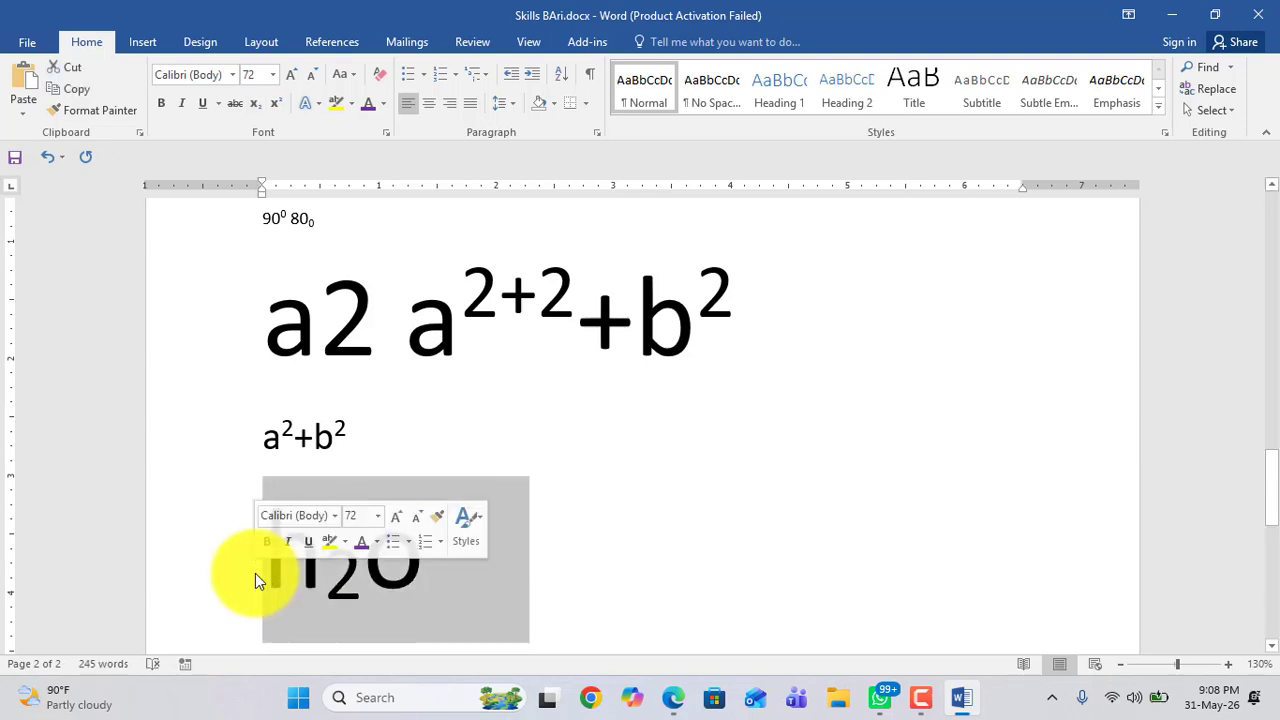
Step: Type an S beside h₂o and add a superscript m after it to form Sᵐ
left_click(601, 575)
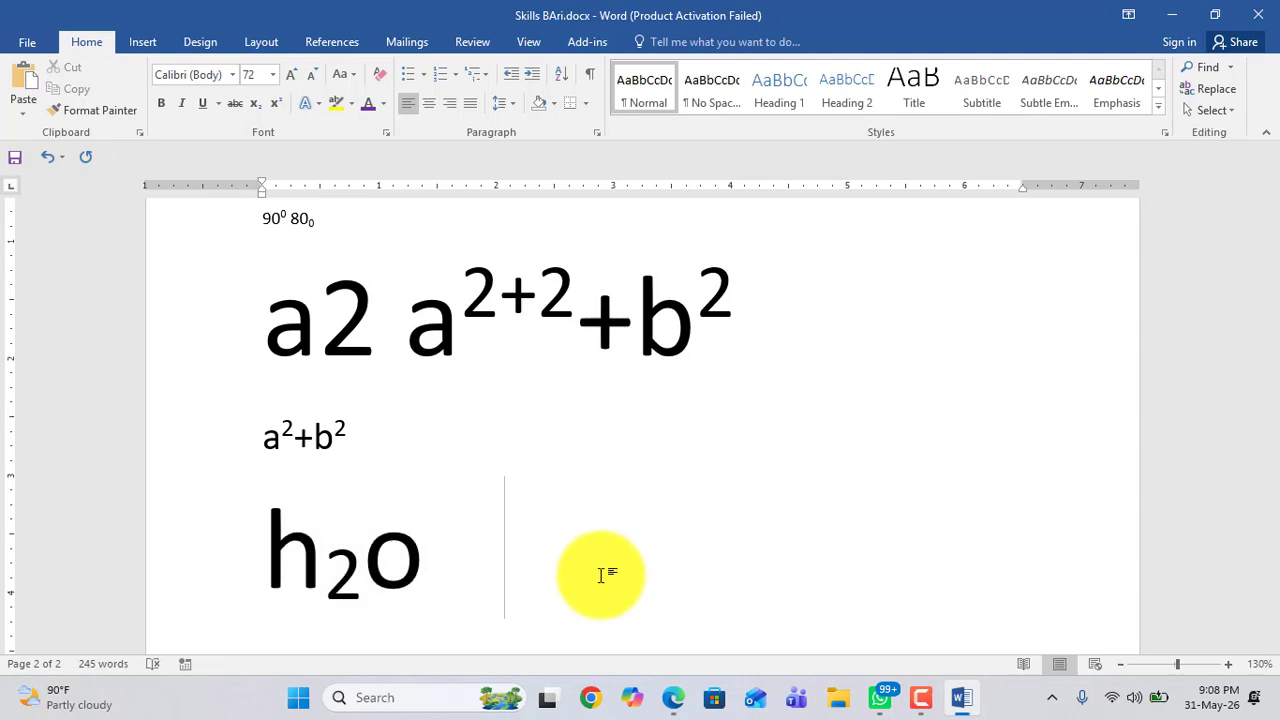
type("S")
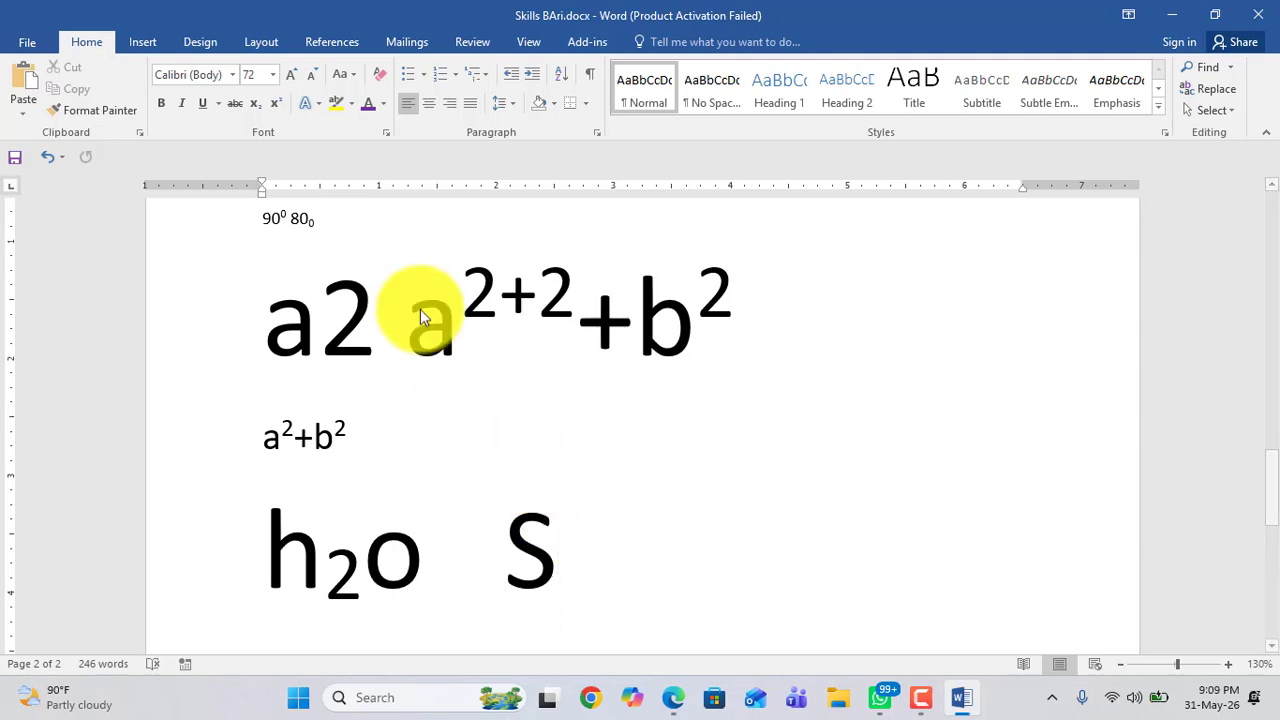
left_click(279, 104)
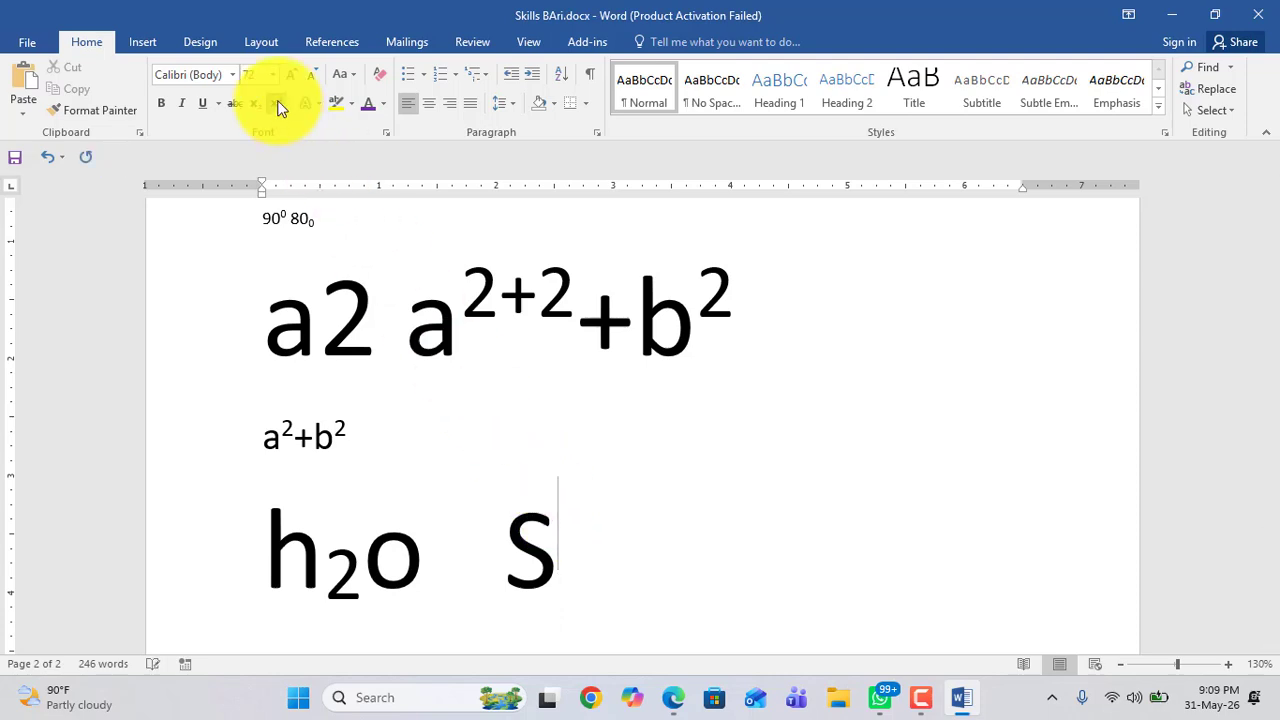
type("m")
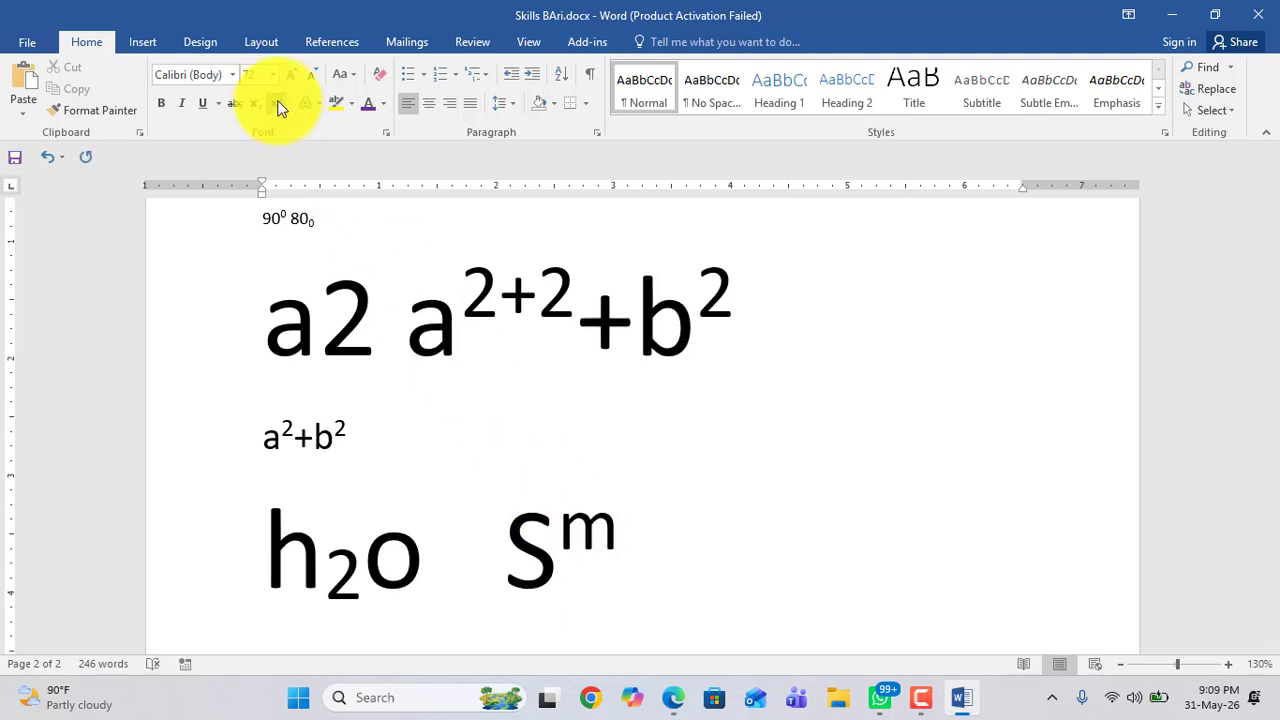
left_click_drag(506, 528, 580, 534)
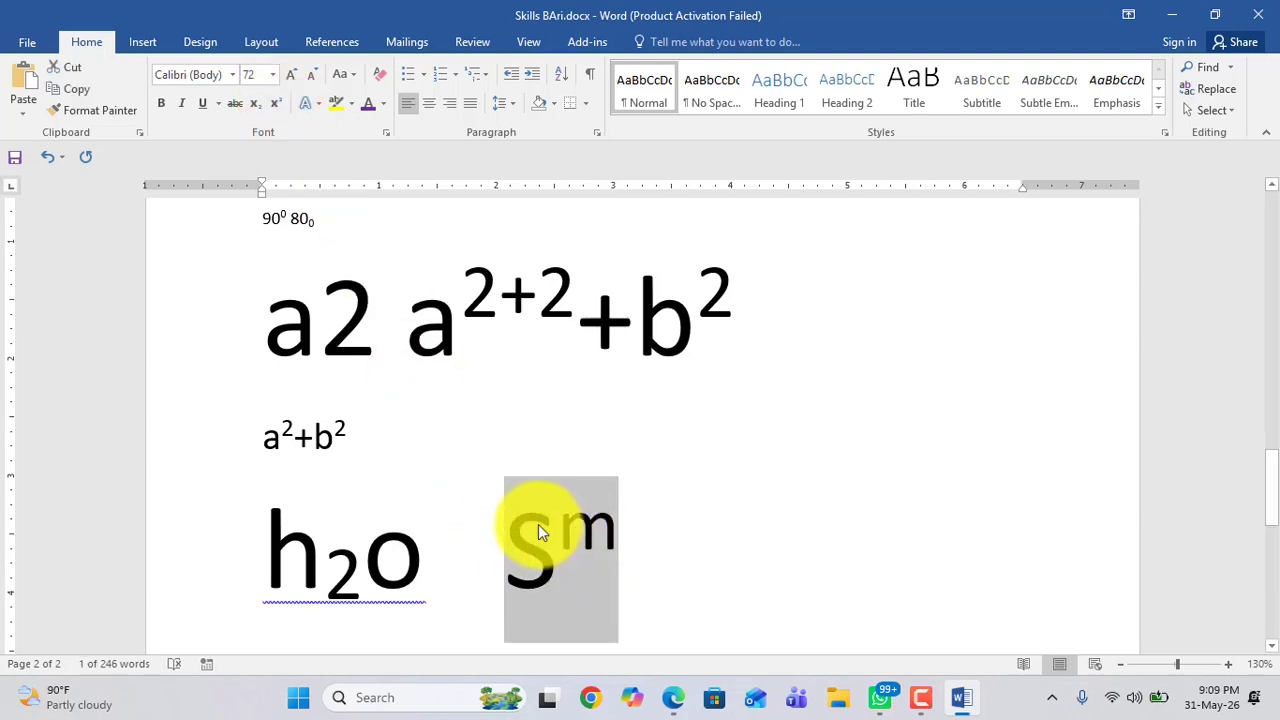
scroll(538, 524, "down", 1)
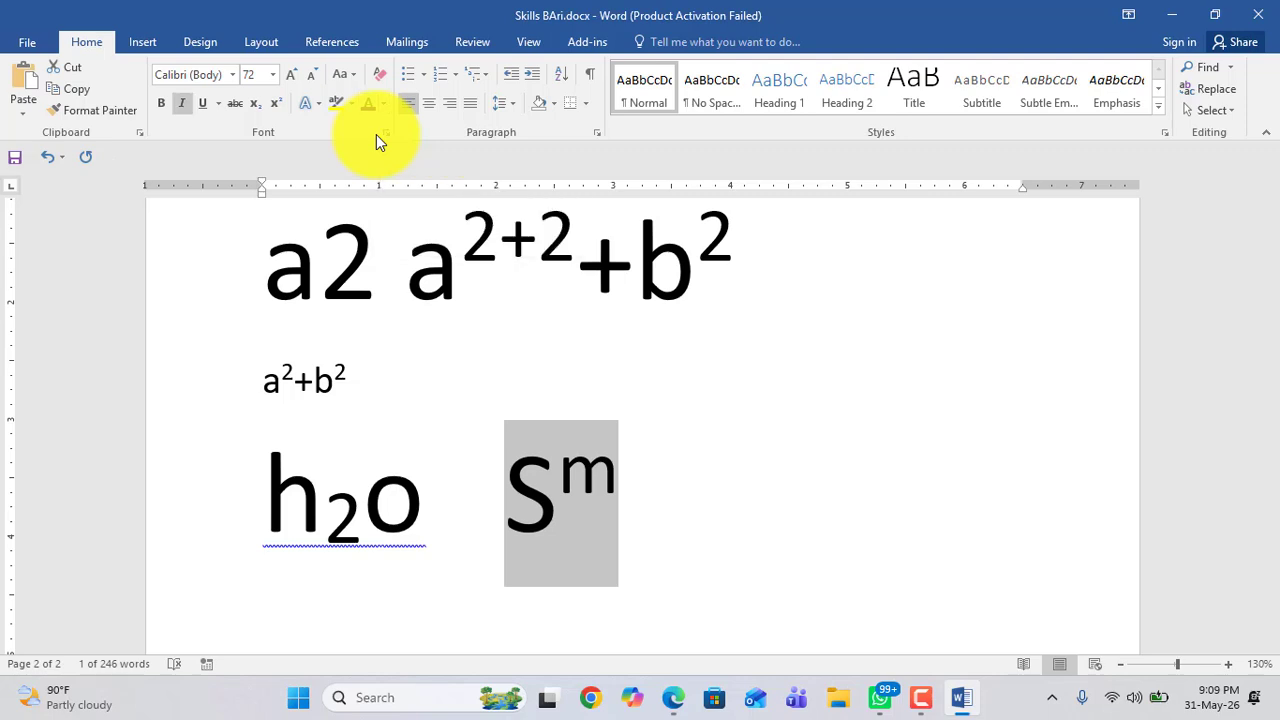
left_click(638, 477)
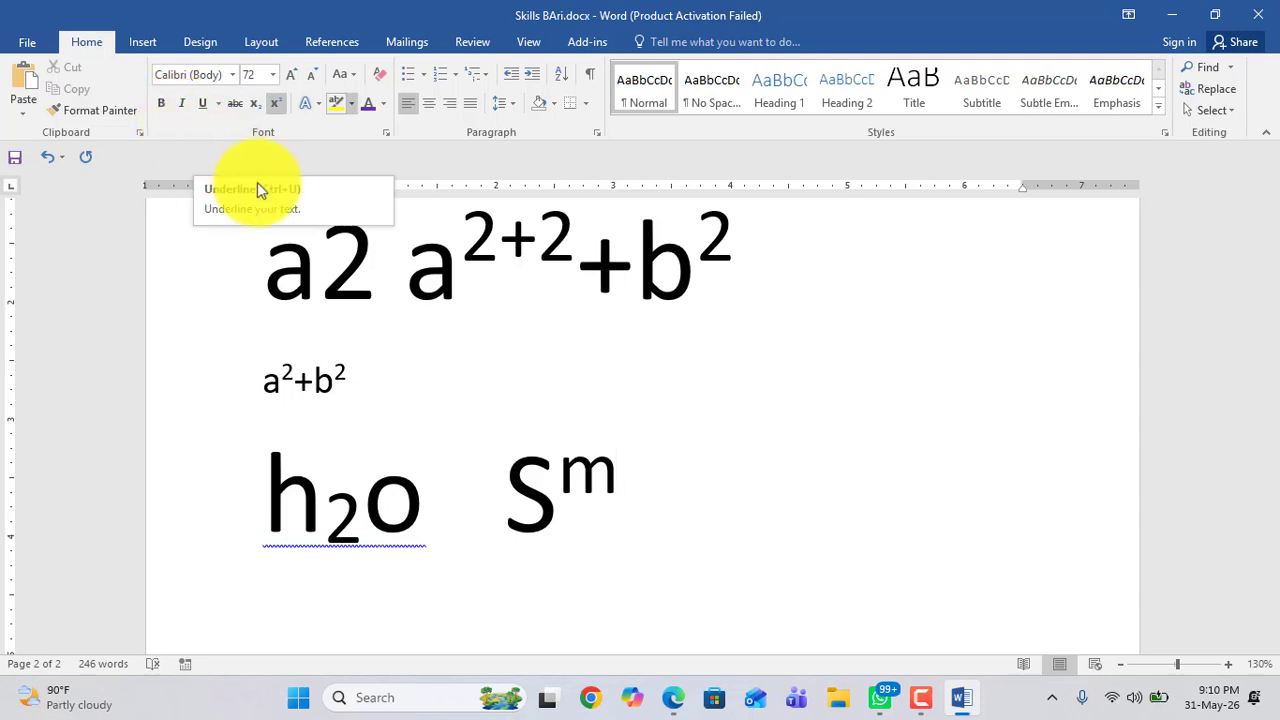
scroll(590, 470, "up", 3)
scroll(603, 470, "down", 3)
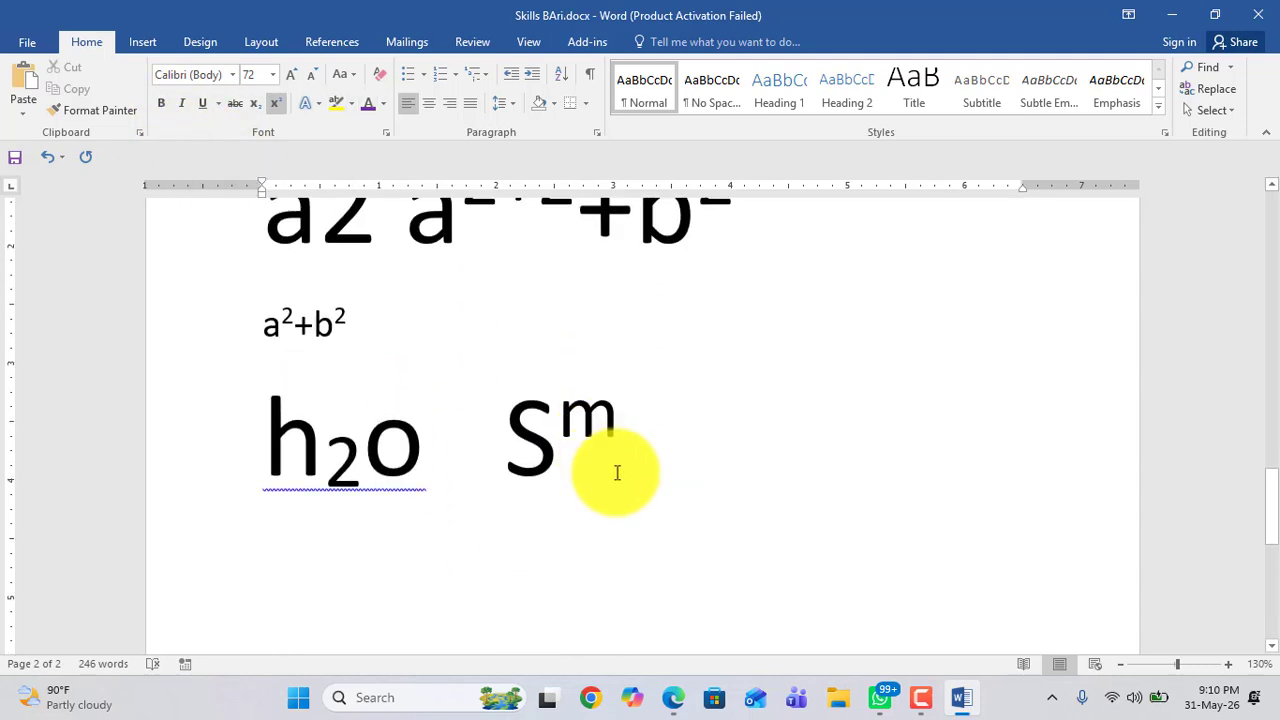
Step: Delete all the document's content and set the font size to 14 pt
left_click_drag(691, 491, 174, 62)
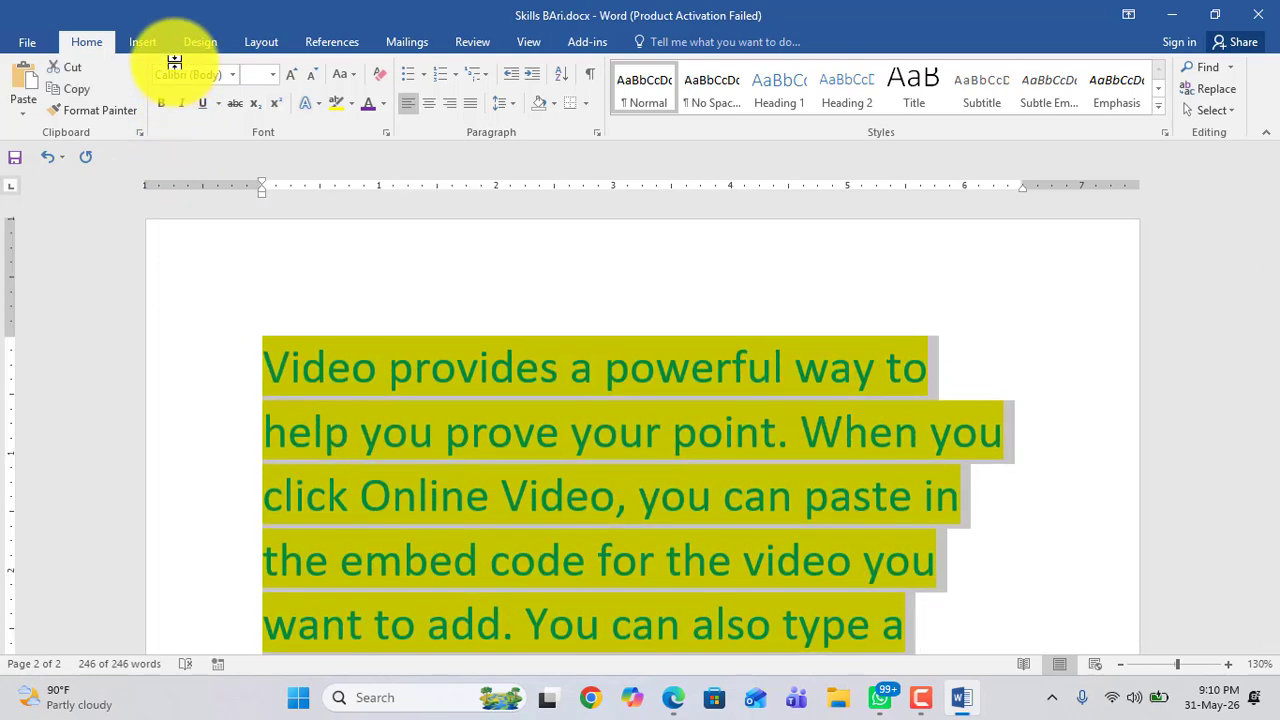
key("Delete")
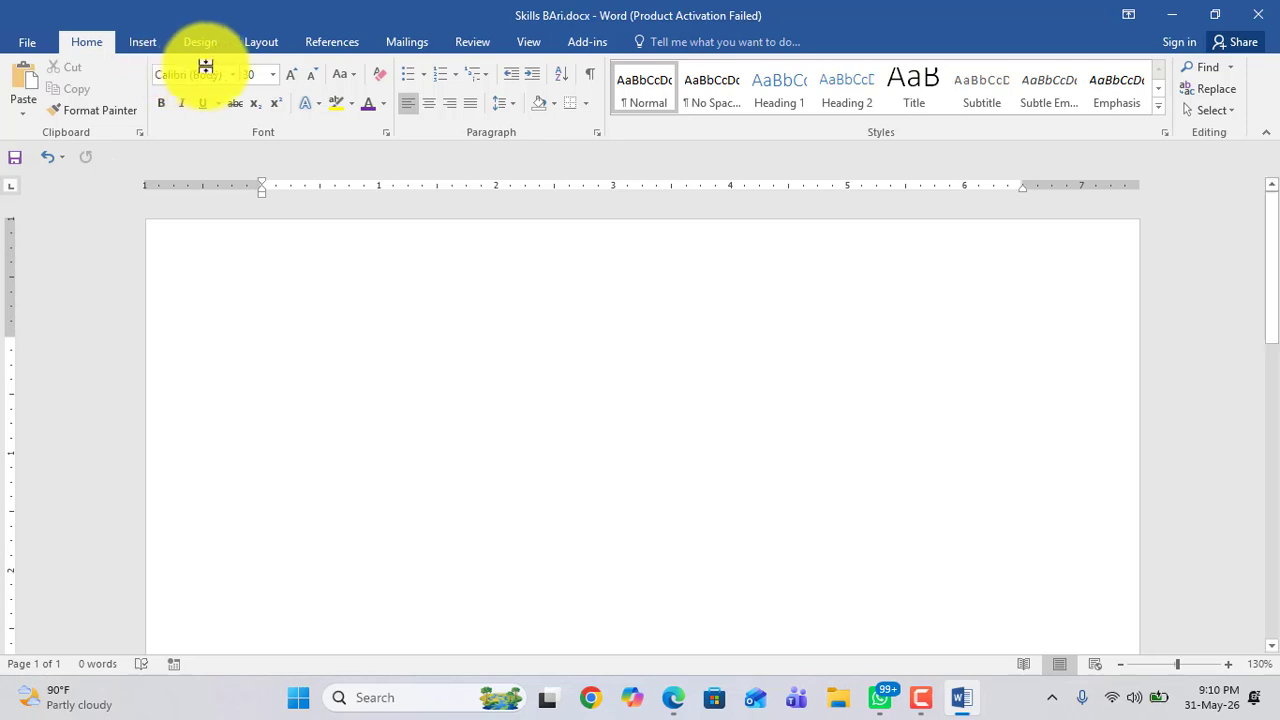
left_click(272, 74)
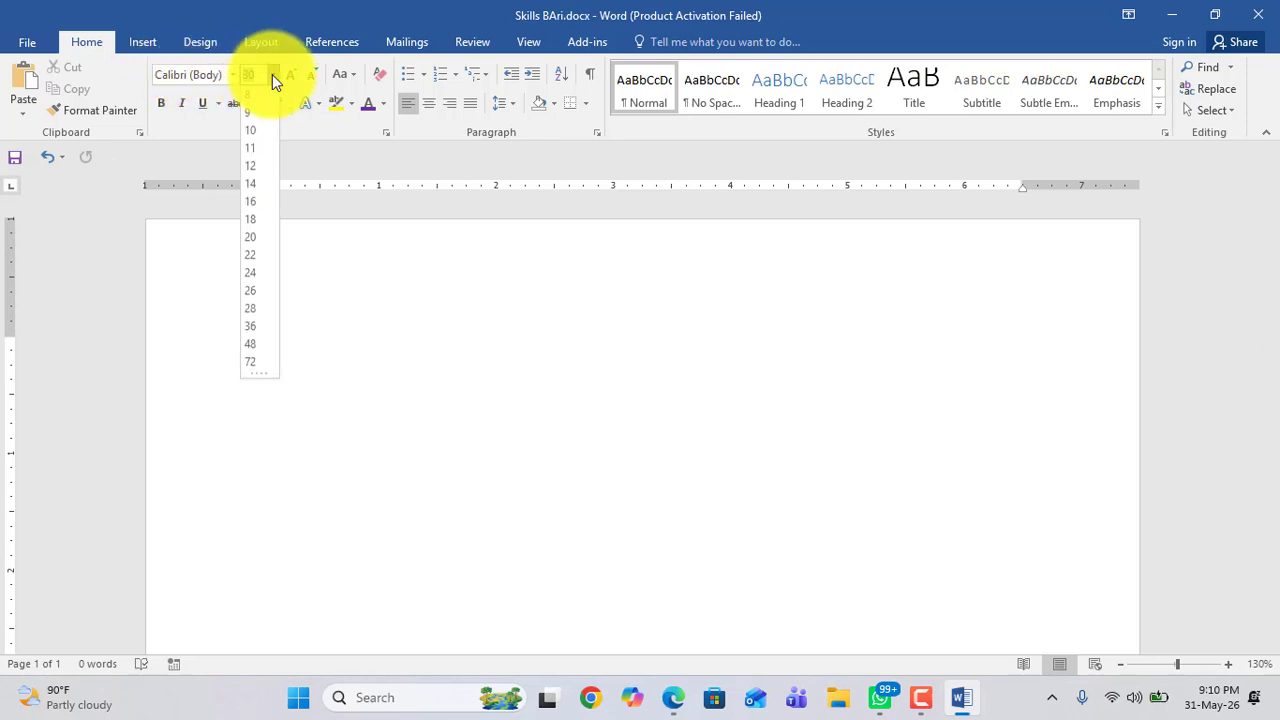
left_click(258, 188)
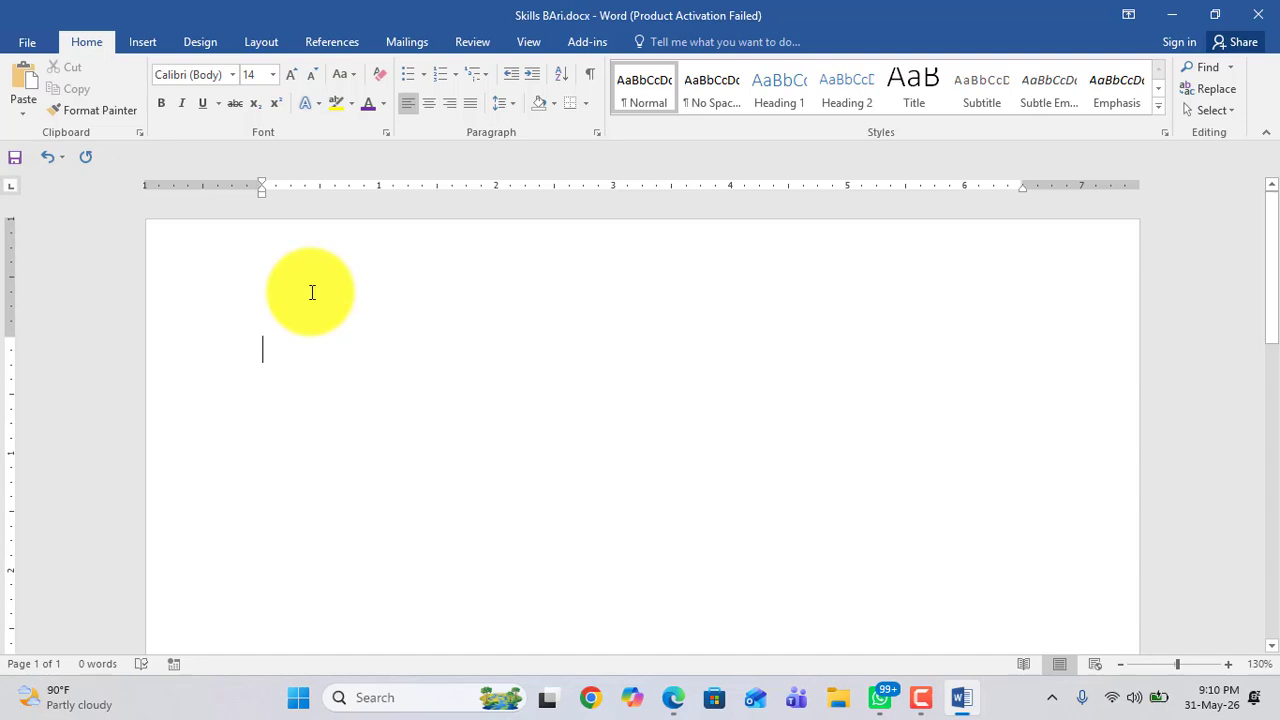
Step: Generate sample paragraphs by entering =rand() on the empty page
type("=rand(")
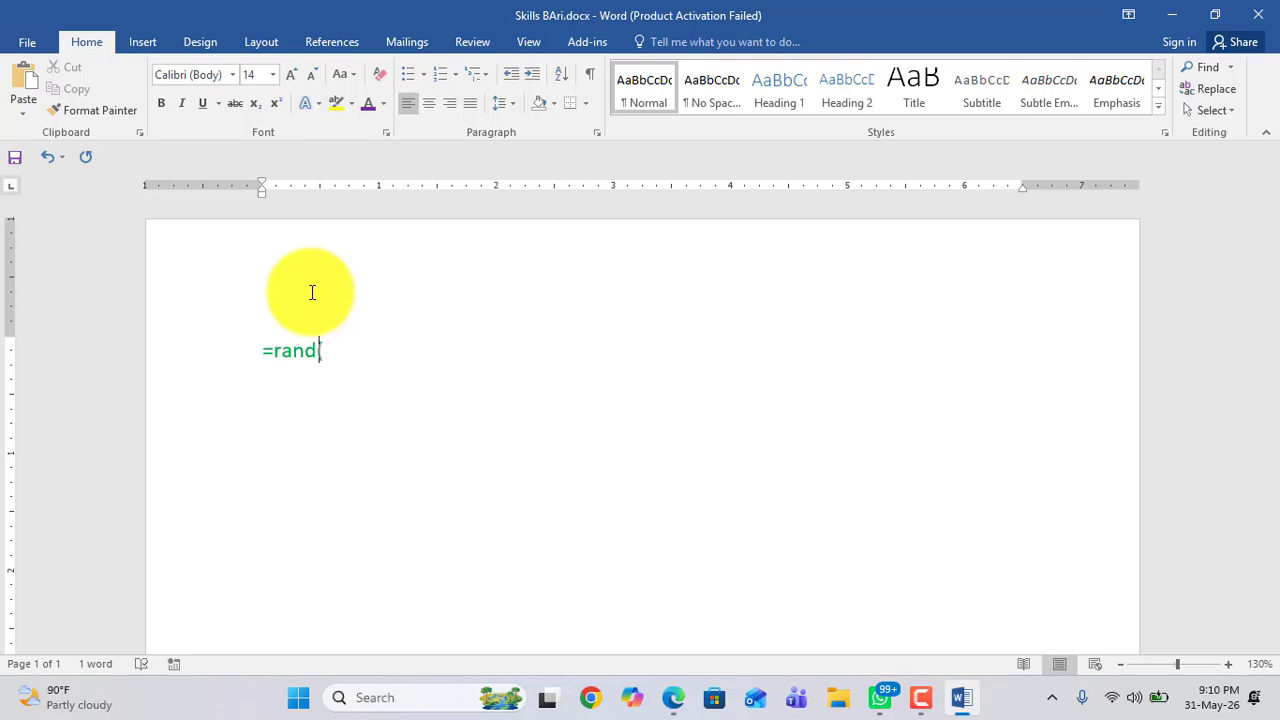
type(")")
key("Return")
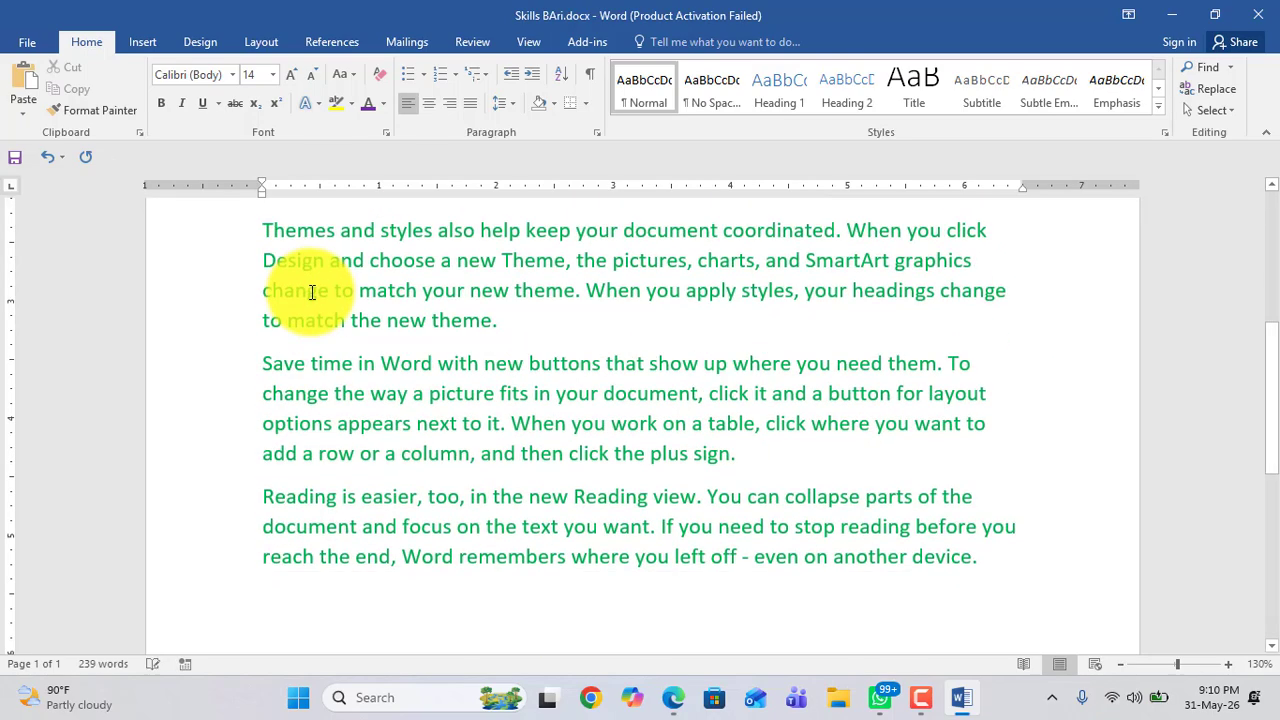
Step: Select all the generated text and change its font colour to black
scroll(312, 291, "up", 5)
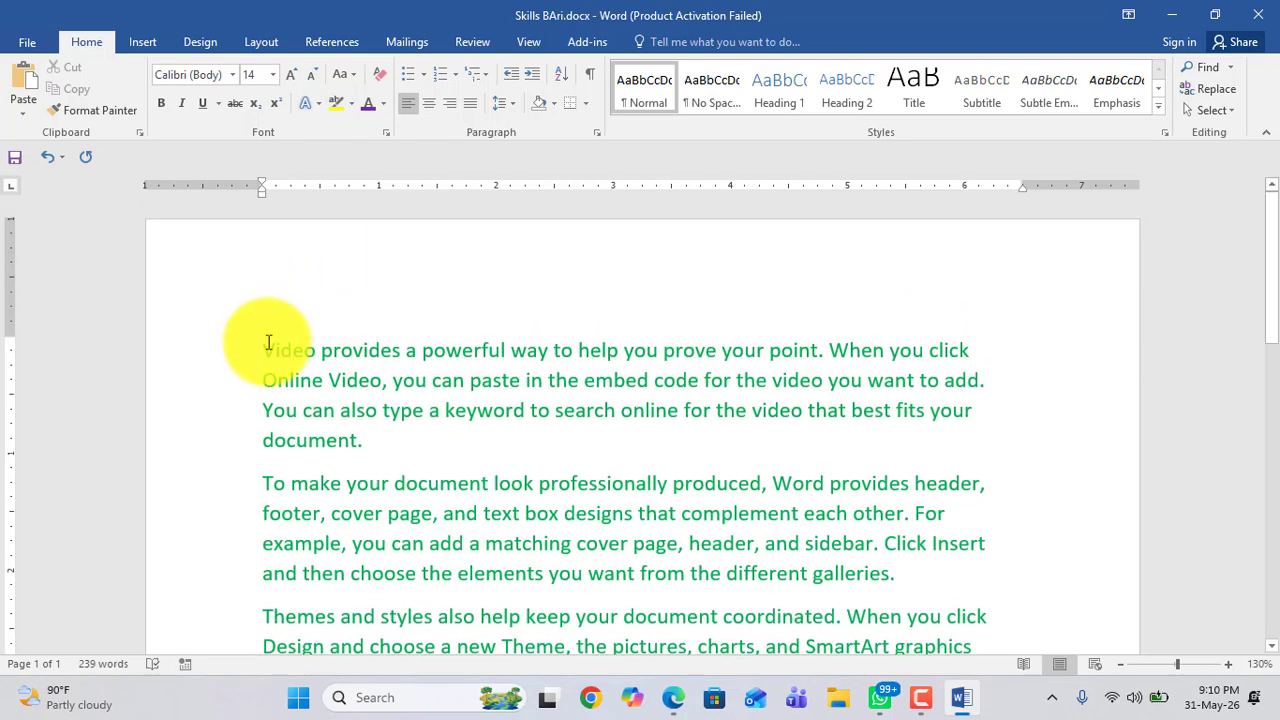
left_click_drag(263, 349, 871, 620)
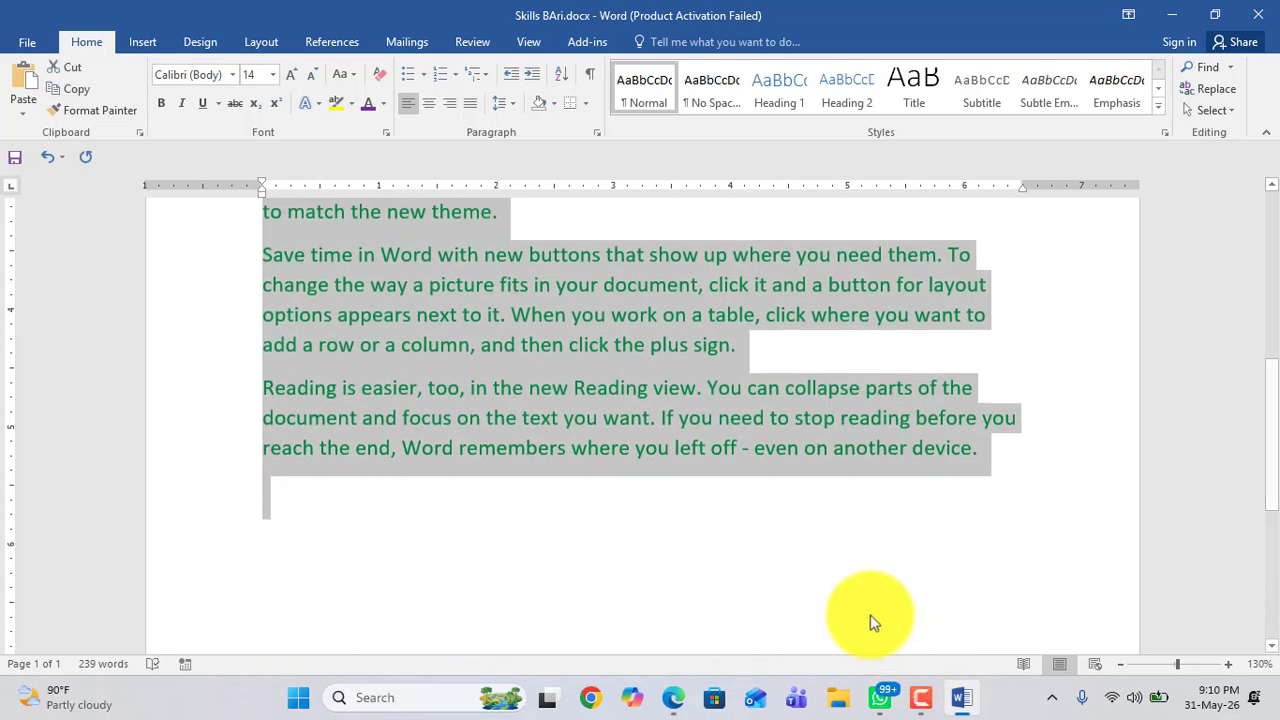
left_click(383, 112)
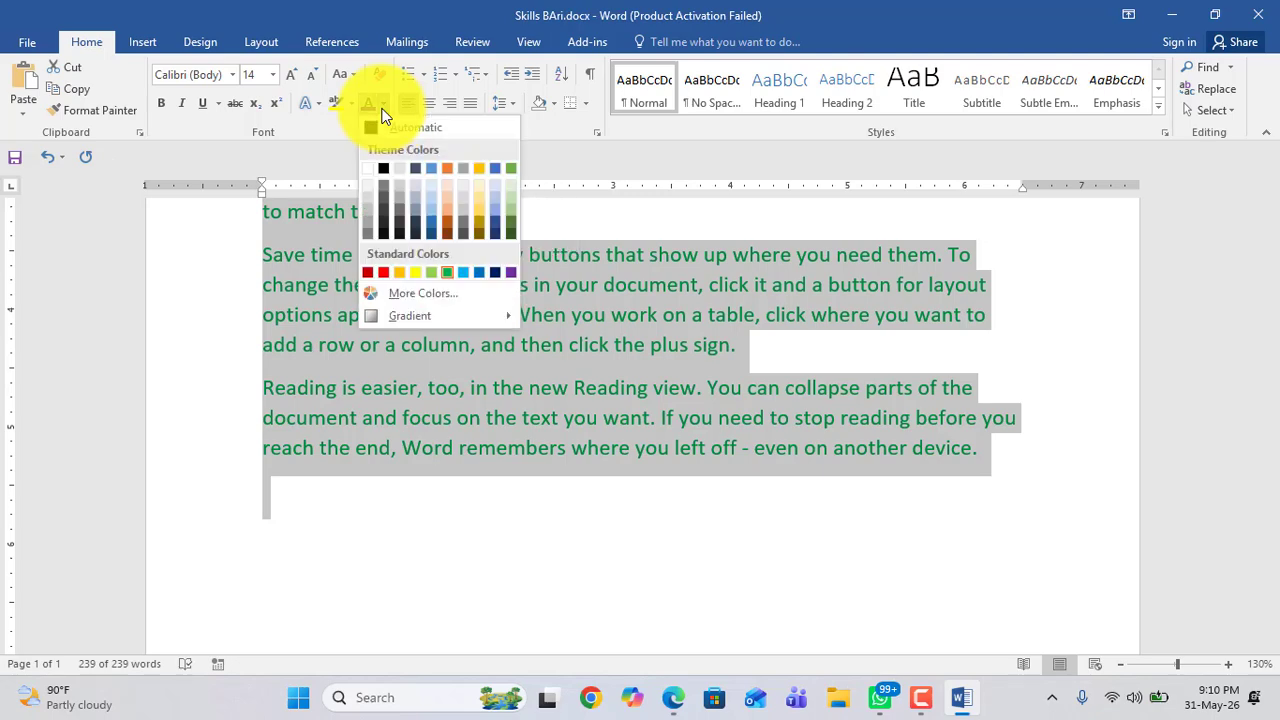
left_click(386, 173)
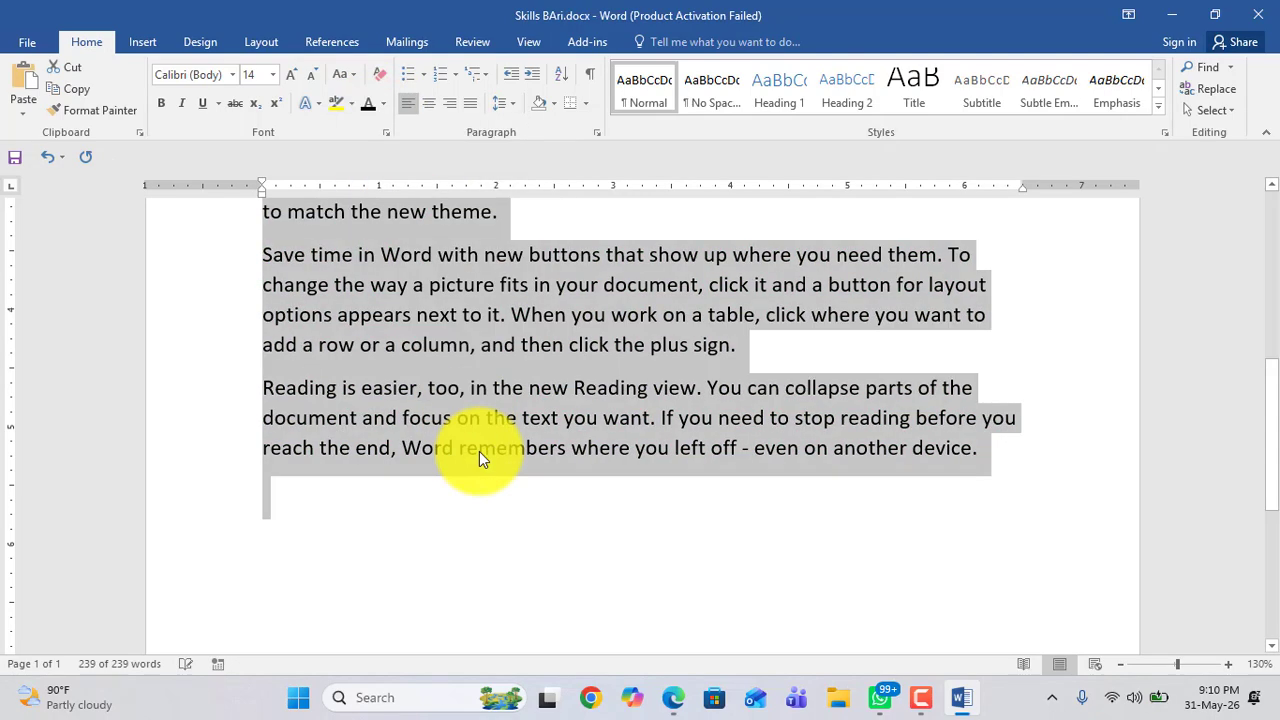
Step: Select the first paragraph and change its font to Astera
scroll(479, 451, "up", 10)
left_click(422, 404)
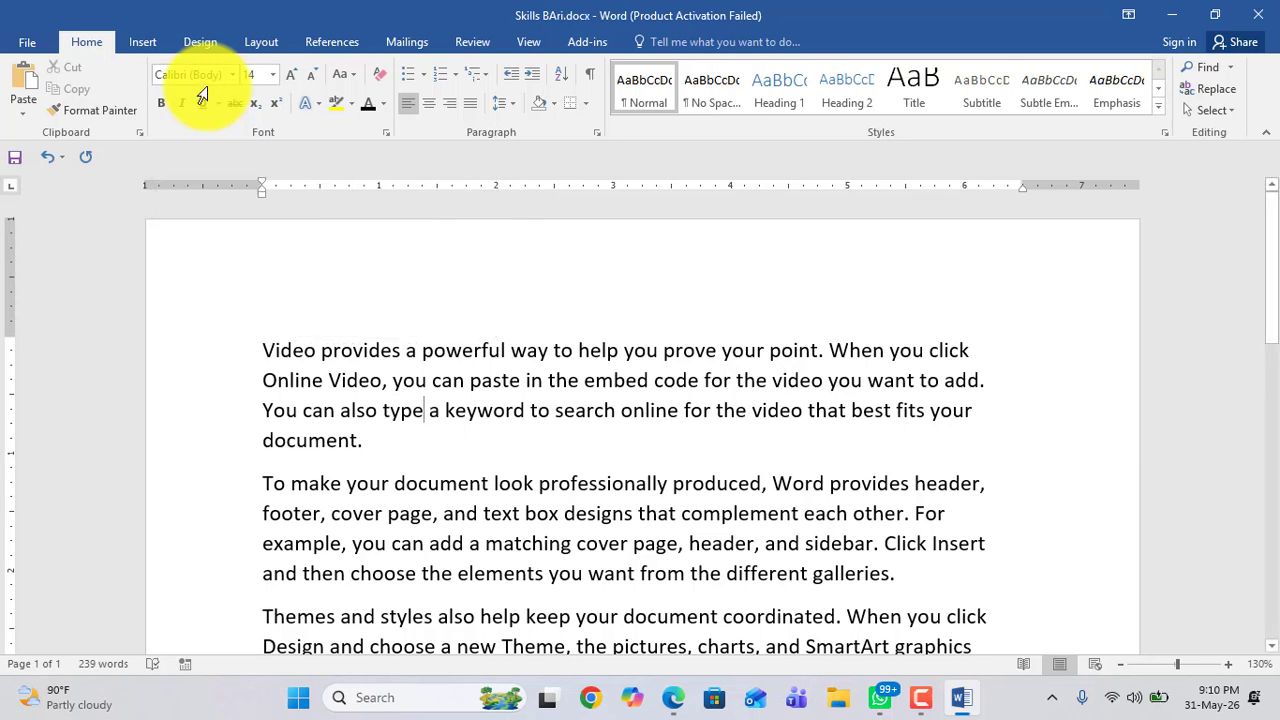
left_click_drag(262, 350, 365, 437)
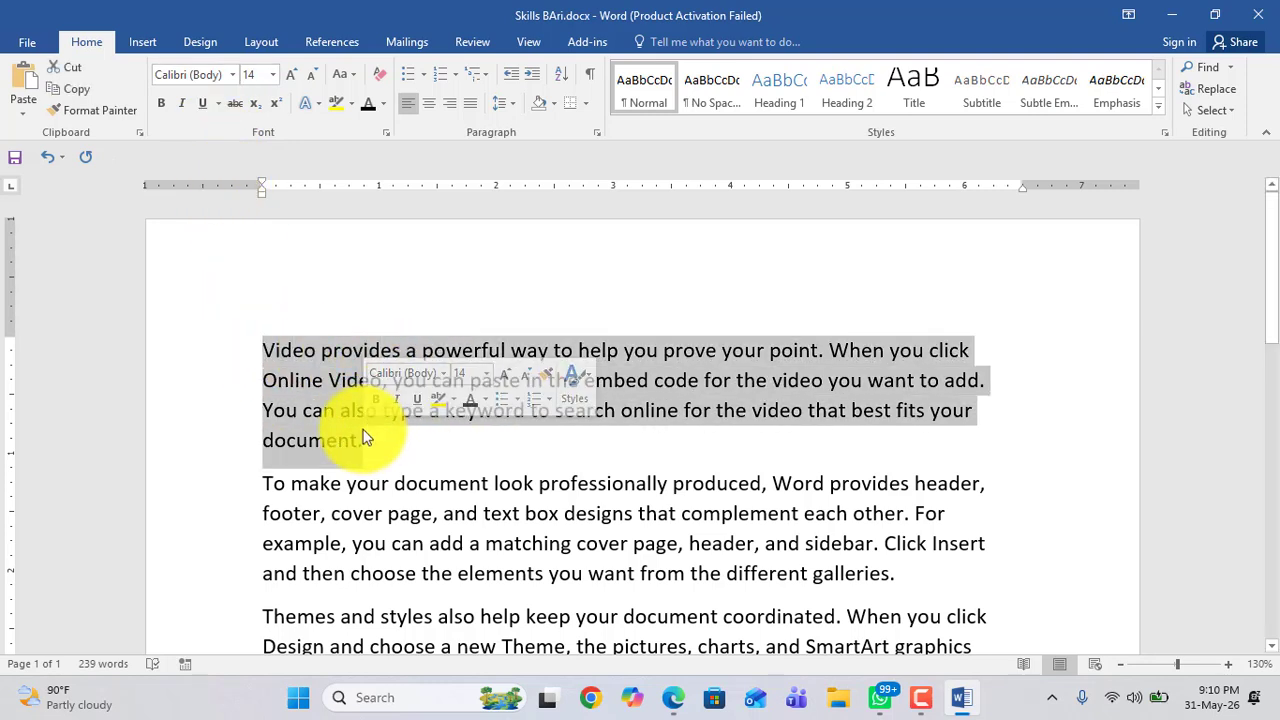
left_click(233, 79)
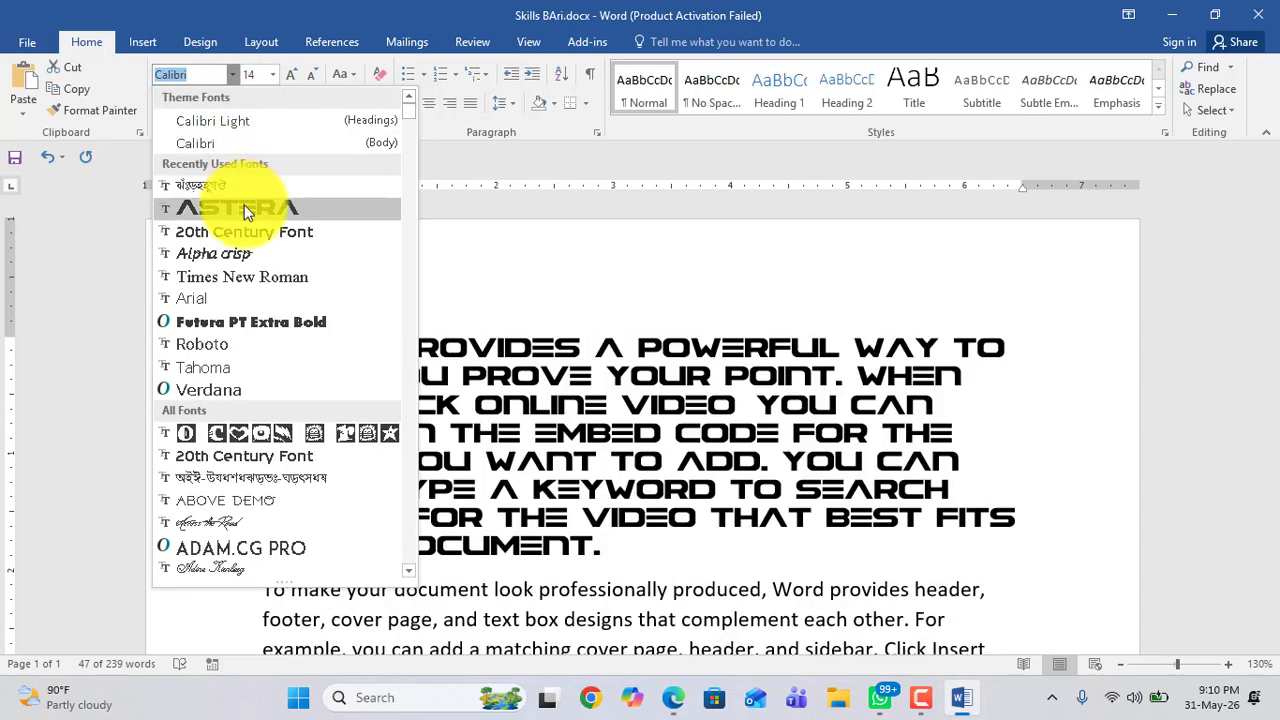
left_click(245, 208)
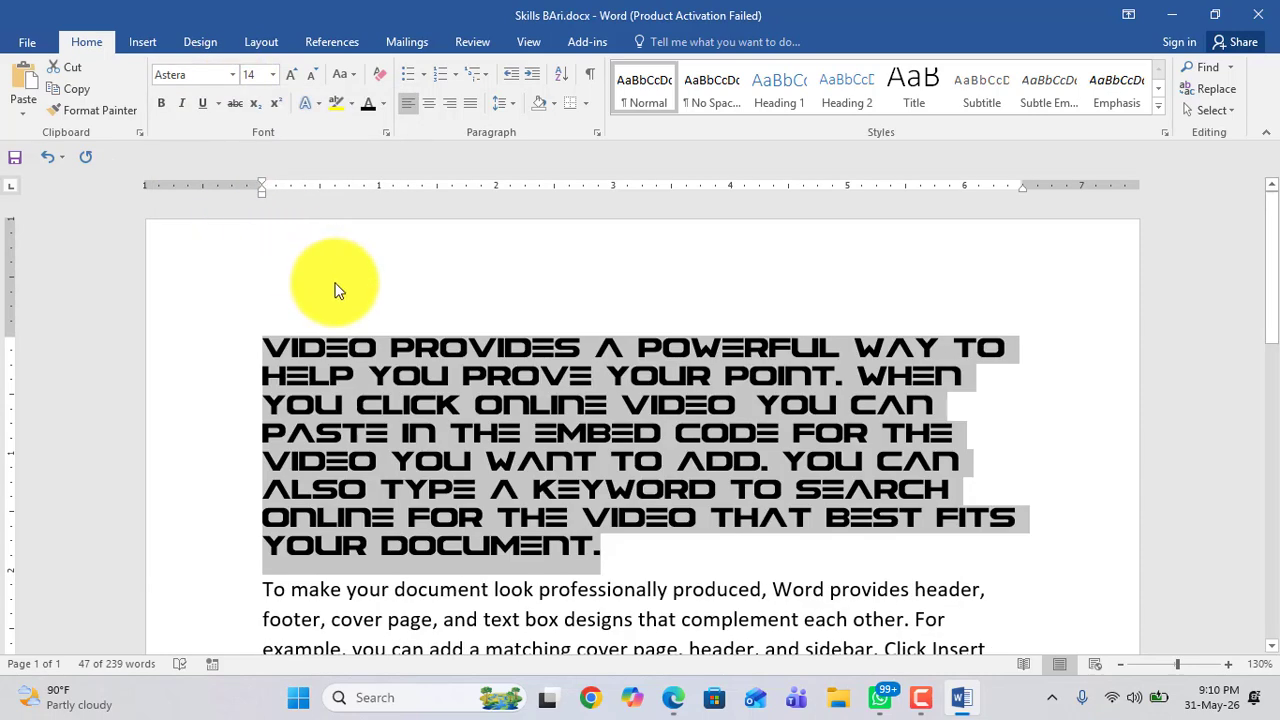
Step: Undo the Astera font change, then set the first line of the first paragraph to Futura PT Extra Bold
key("ctrl+z")
left_click(378, 380)
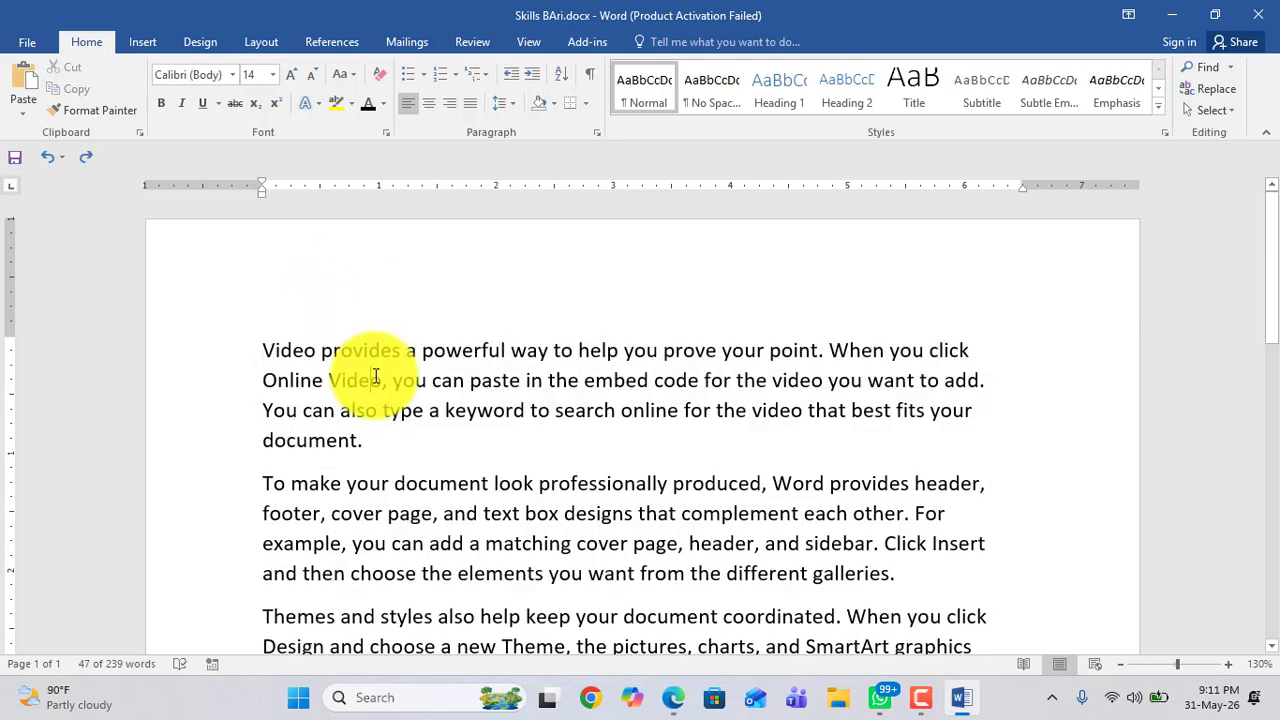
left_click_drag(261, 348, 960, 350)
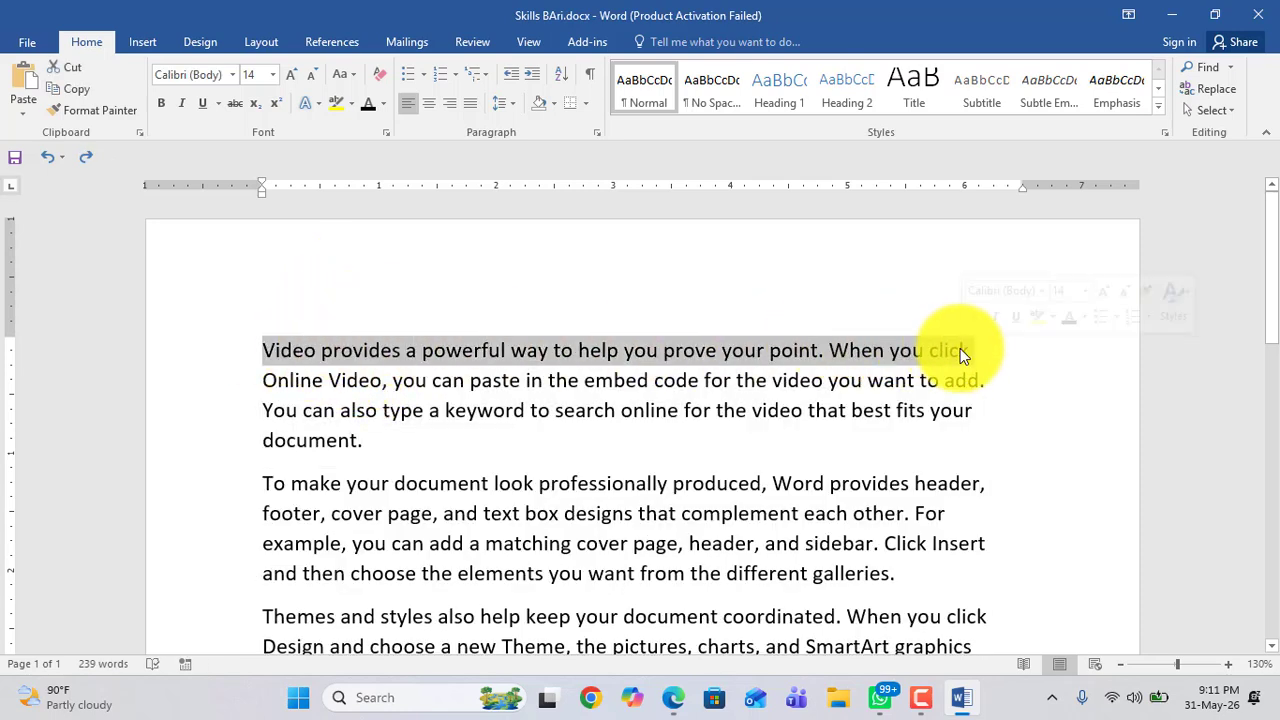
left_click(235, 78)
left_click(239, 323)
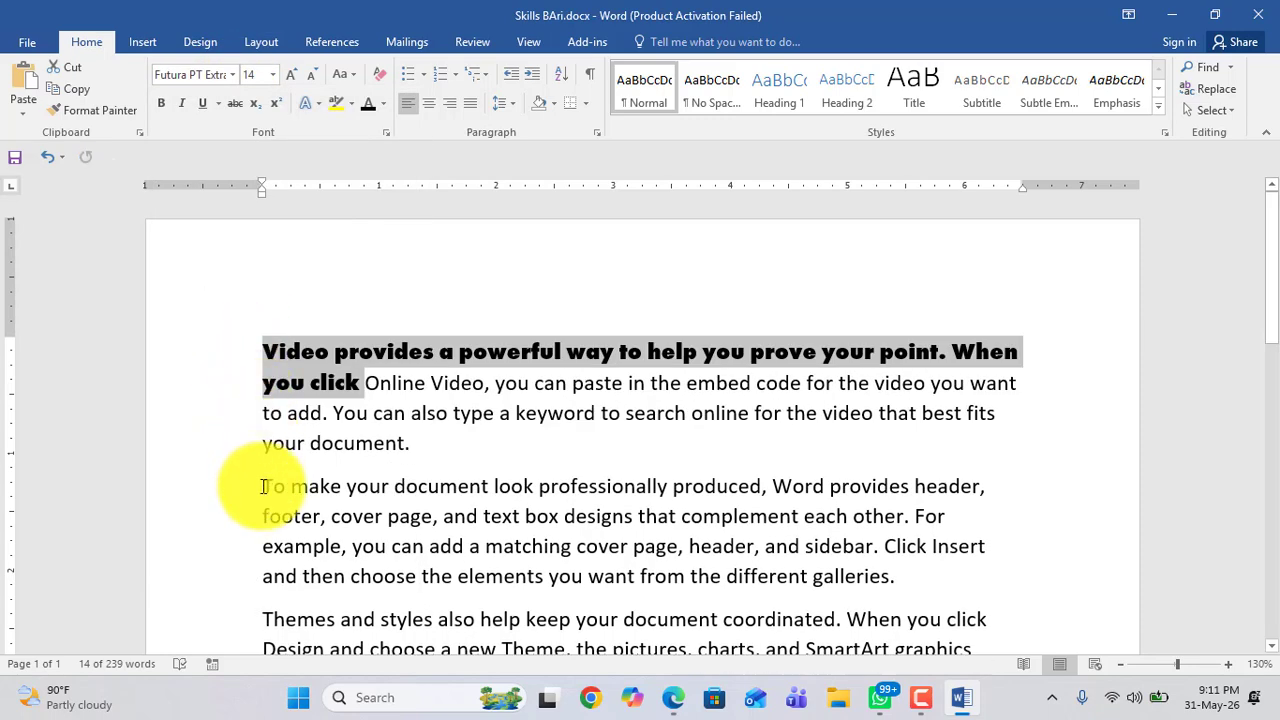
Step: Set the first line of the second paragraph to Times New Roman
left_click_drag(258, 486, 962, 486)
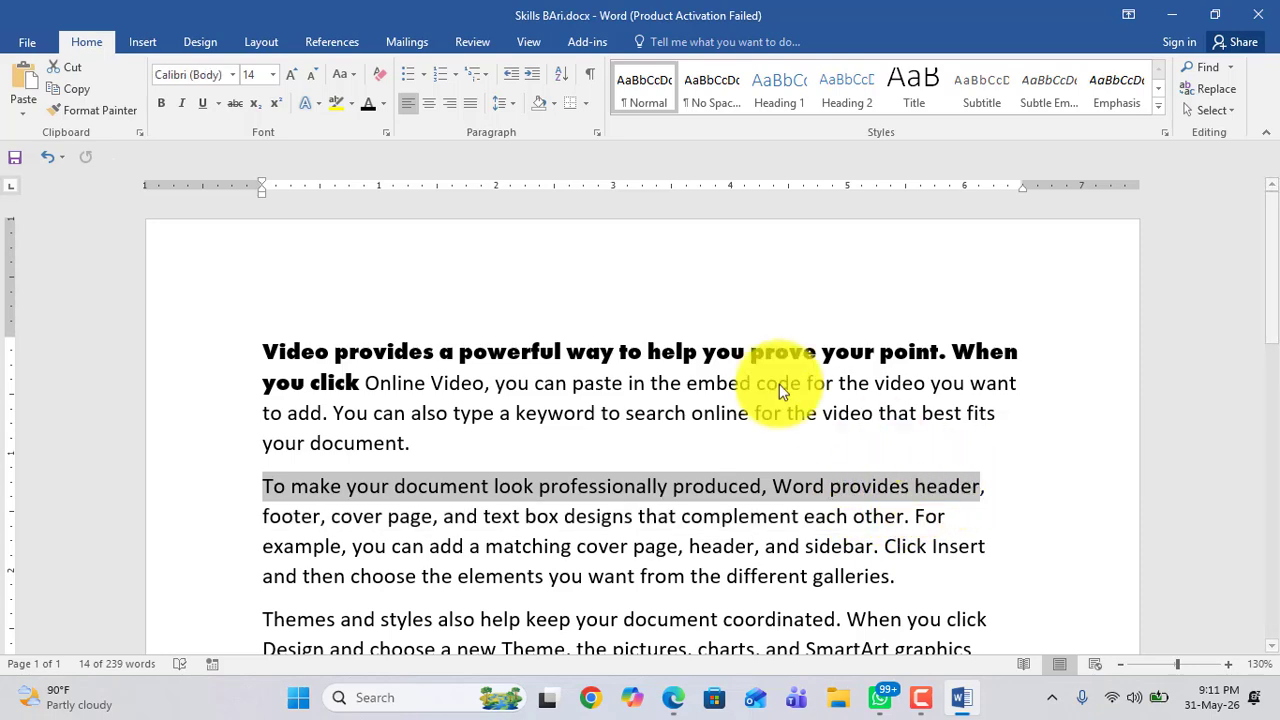
left_click(232, 76)
scroll(222, 329, "down", 3)
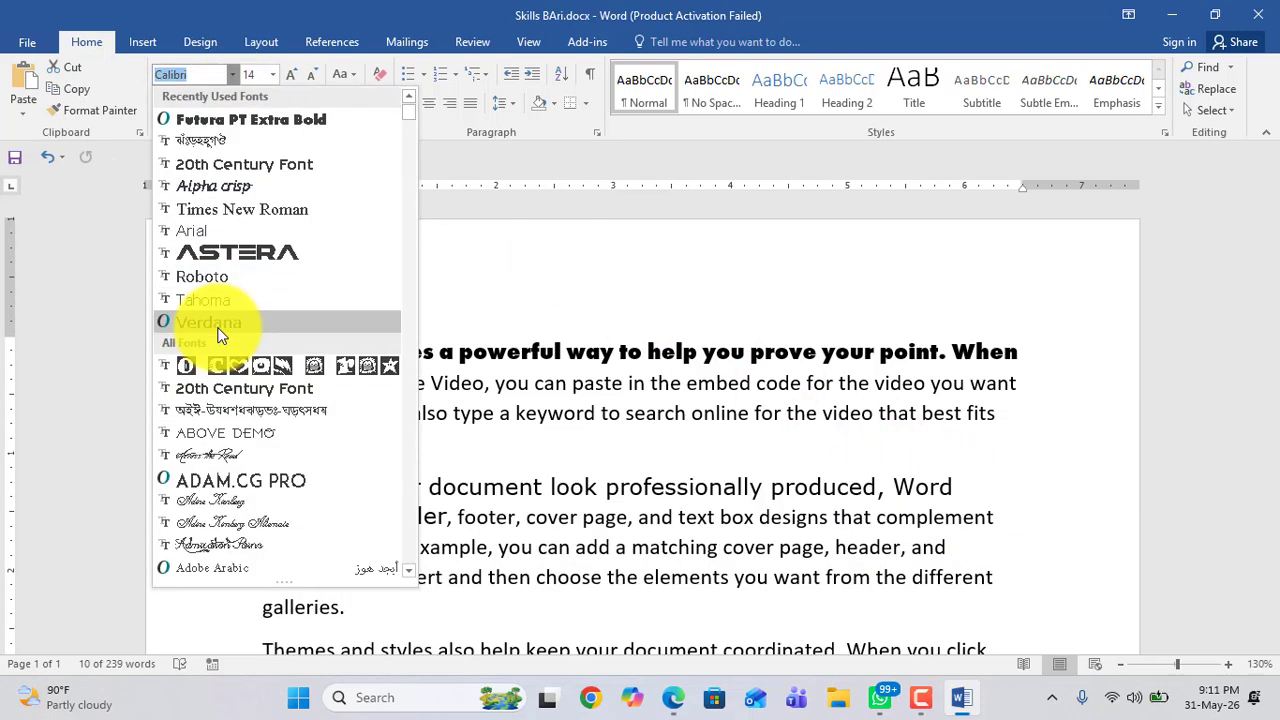
key("Up")
type("Ar")
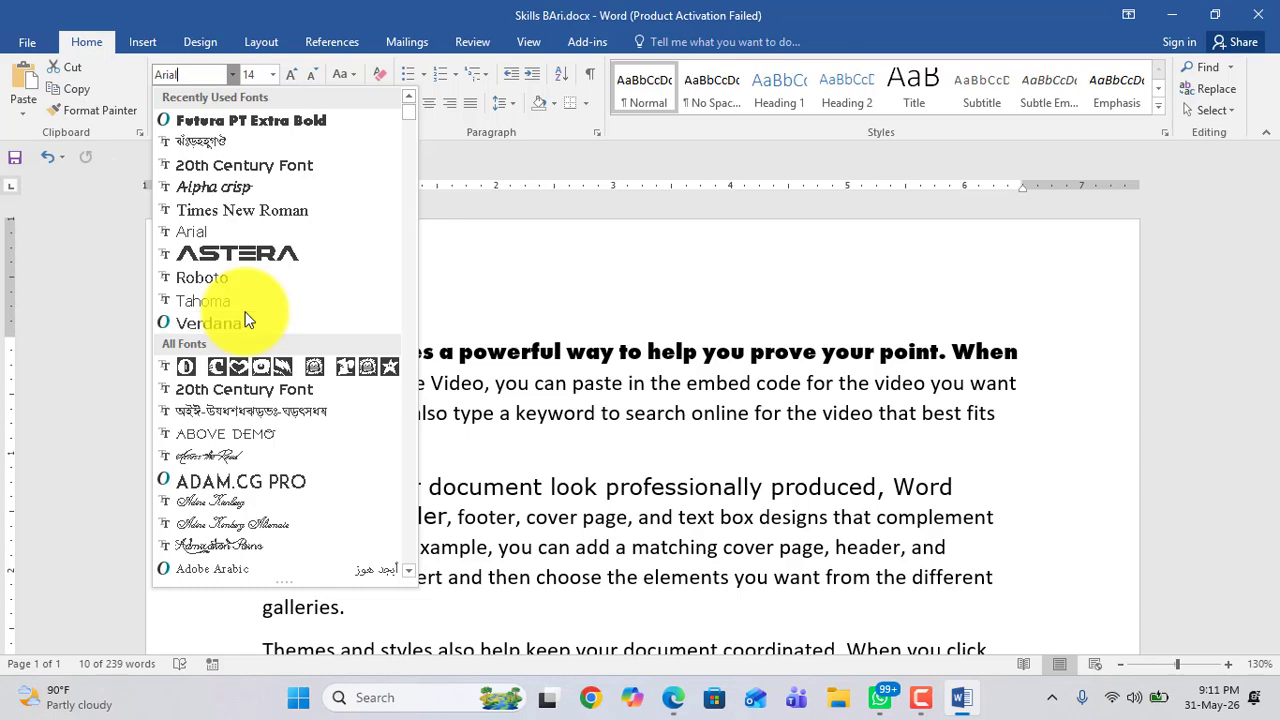
scroll(248, 320, "up", 1)
scroll(248, 320, "down", 4)
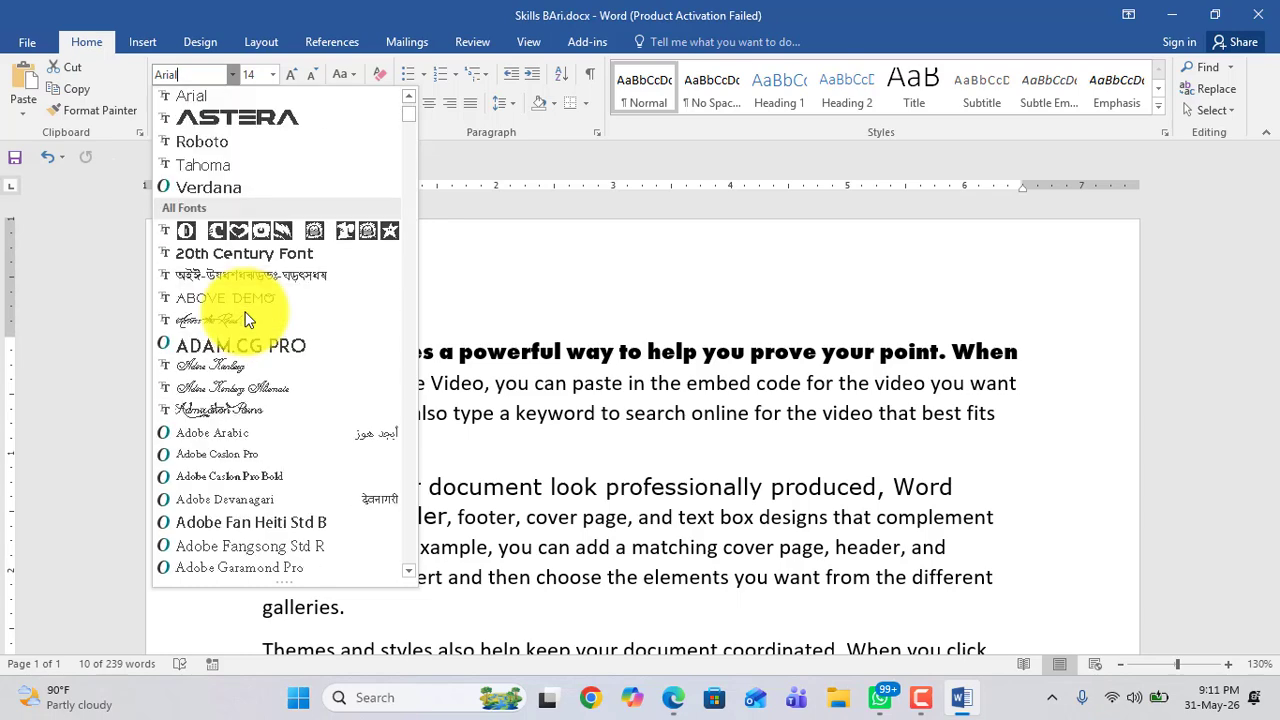
key("BackSpace")
key("BackSpace")
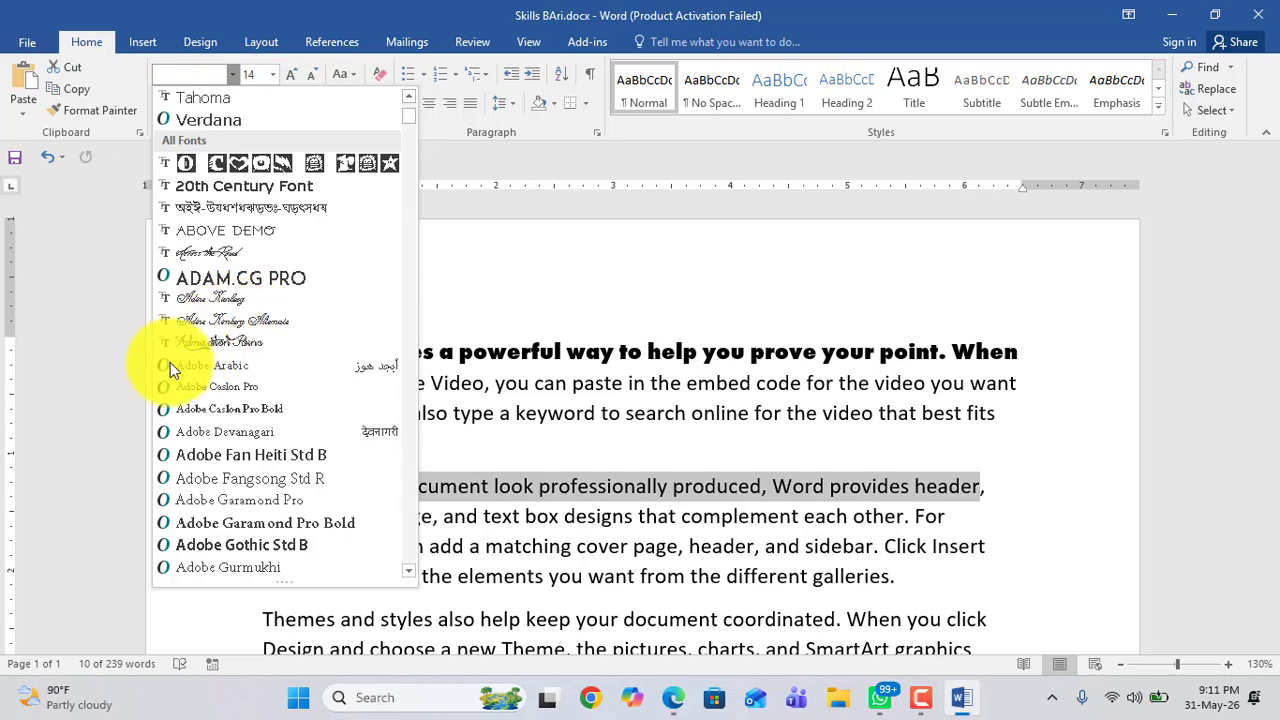
scroll(170, 364, "up", 4)
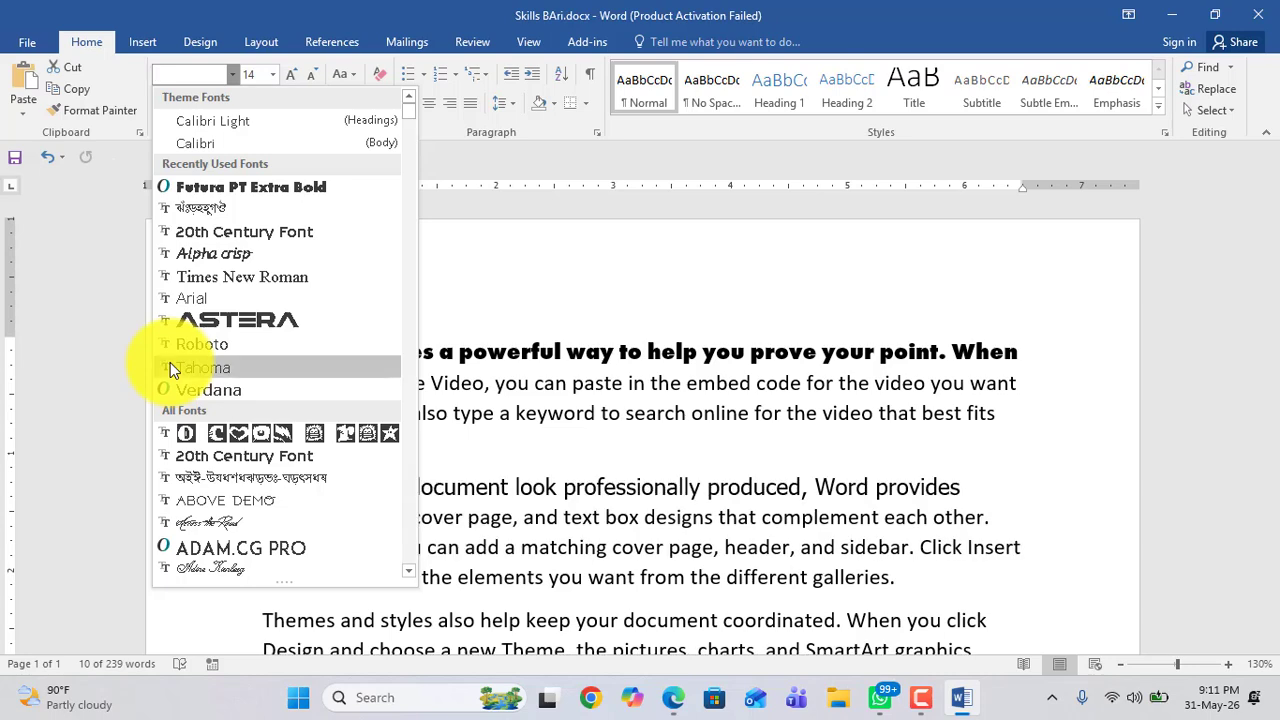
left_click(186, 277)
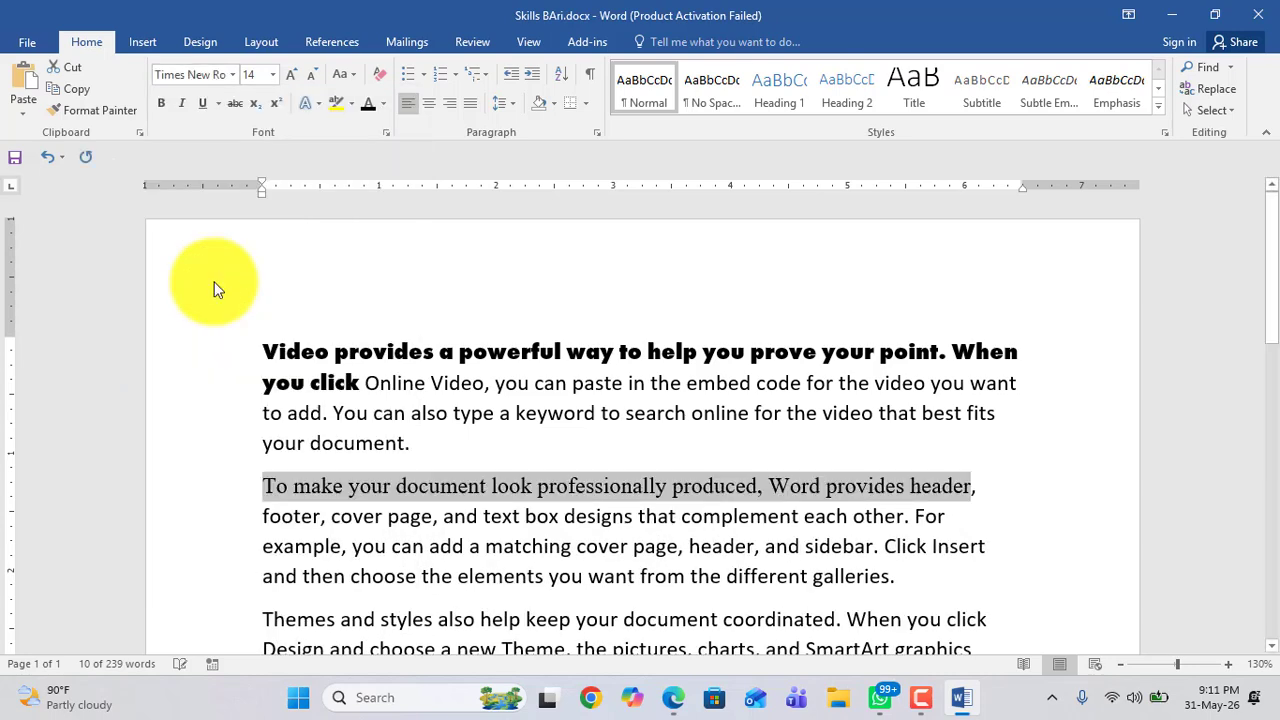
Step: Set the remaining lines of the second paragraph to Times New Roman, browsing the font list by keyboard
left_click_drag(262, 514, 893, 573)
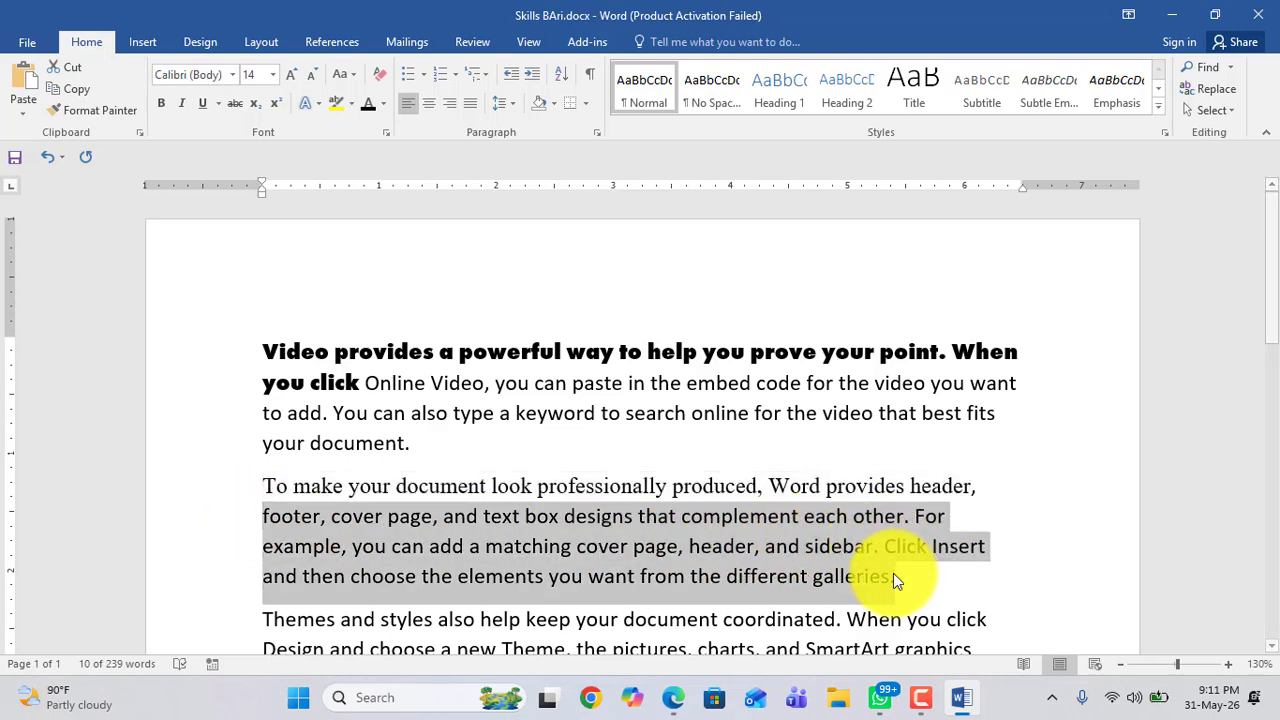
left_click(233, 76)
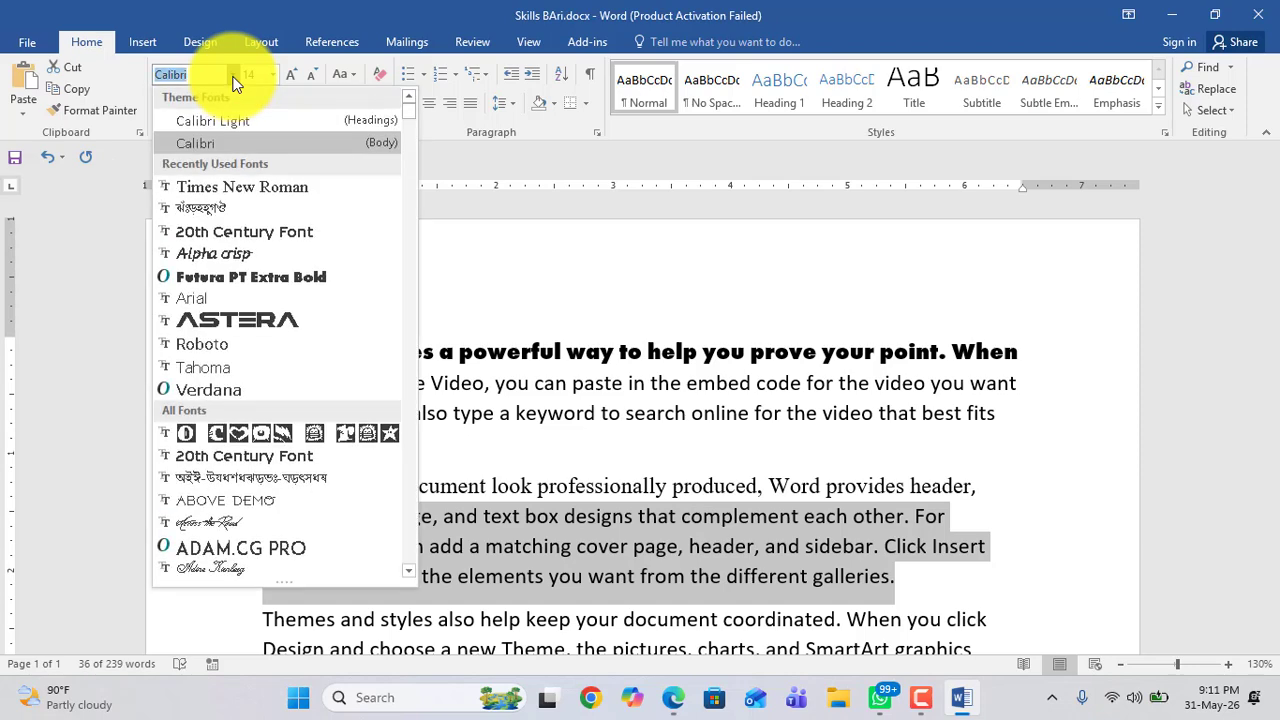
type("Futura PT Extr")
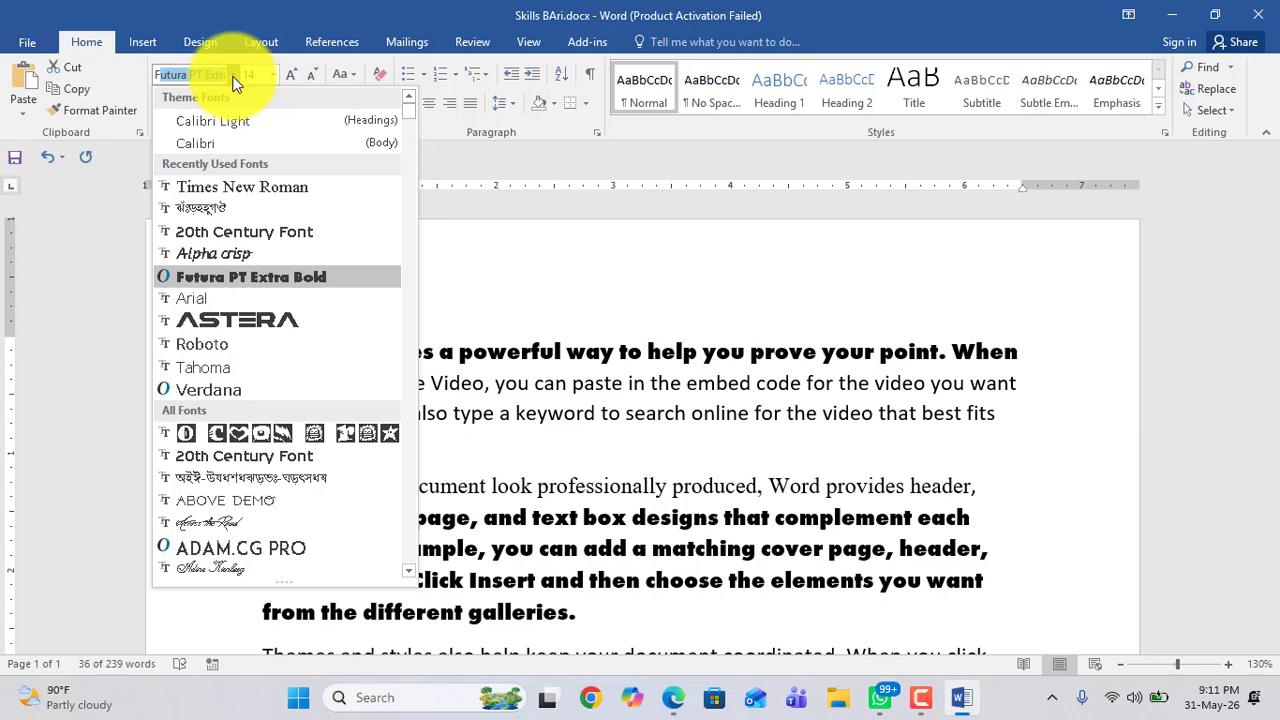
key("Down")
key("Down")
key("Down")
key("Down")
key("Down")
key("Down")
key("Down")
key("Down")
key("Down")
key("Down")
key("Down")
key("Down")
key("Down")
key("Down")
key("Down")
key("Down")
key("Down")
key("Down")
key("Down")
key("Down")
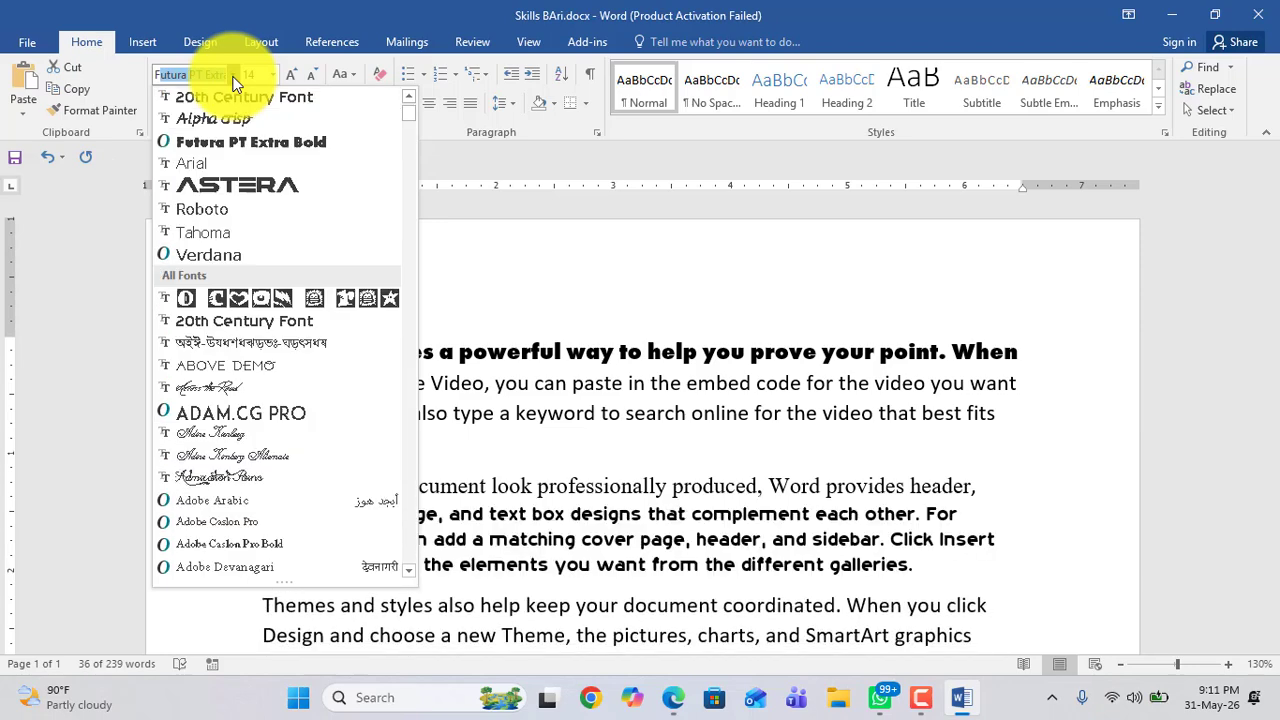
key("Up")
key("Up")
key("Up")
key("Up")
key("Up")
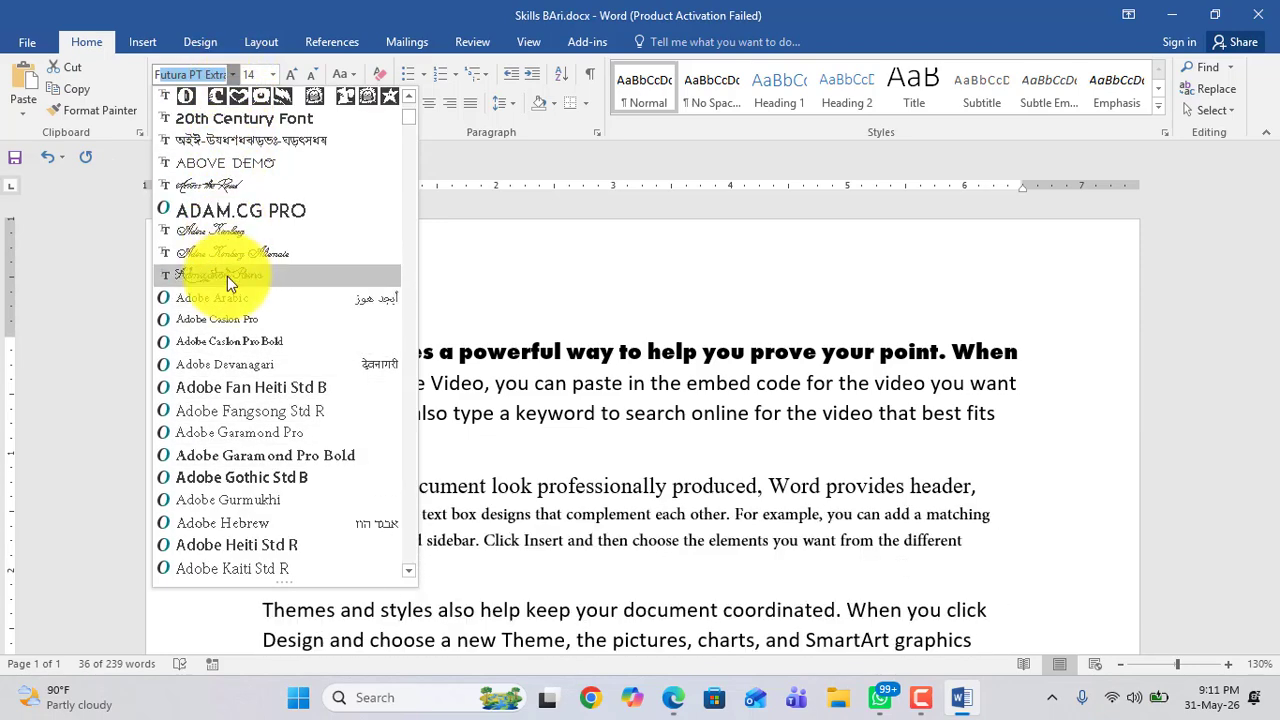
key("Return")
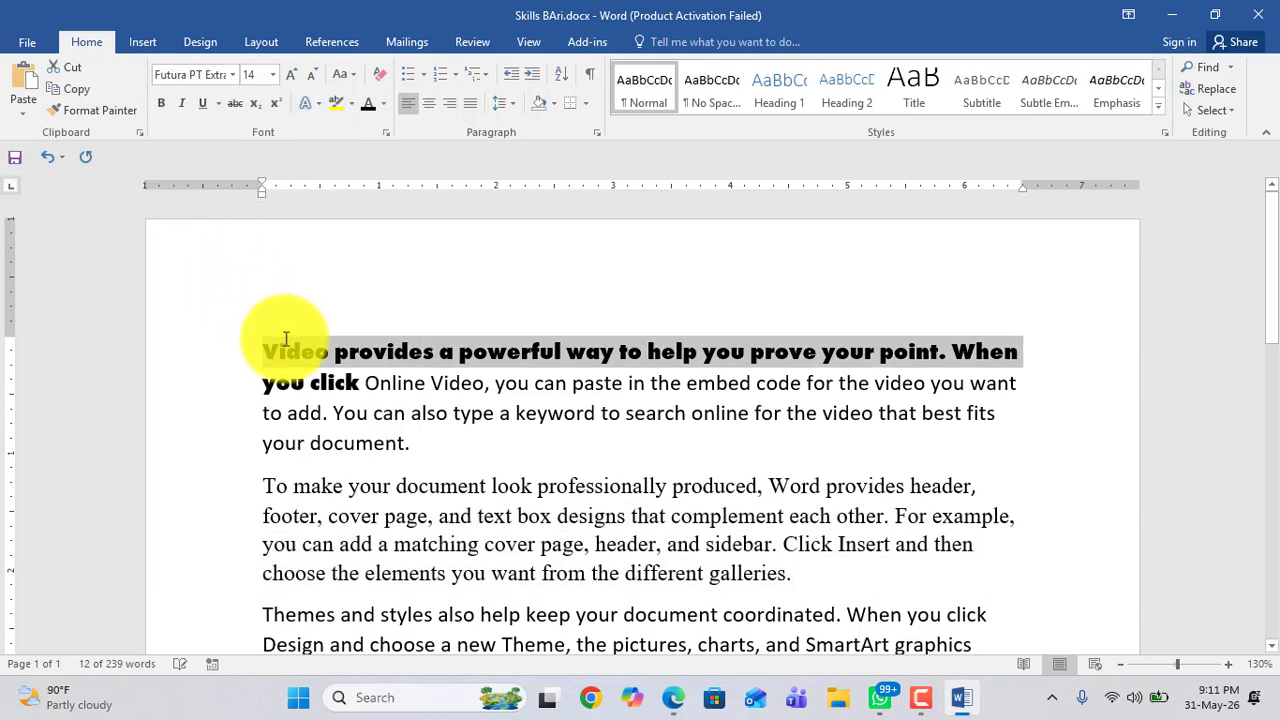
Step: Change the font of the second paragraph's first line to Across the Road
scroll(442, 510, "down", 3)
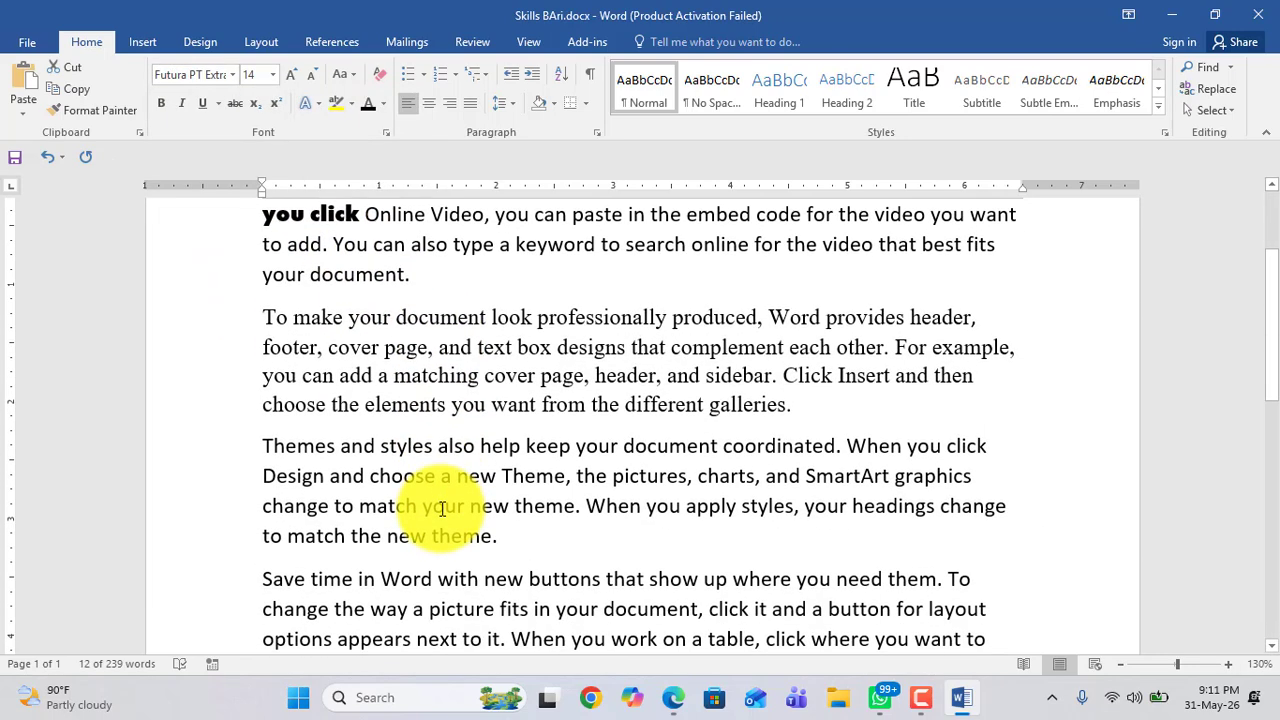
scroll(428, 500, "up", 2)
left_click(348, 360)
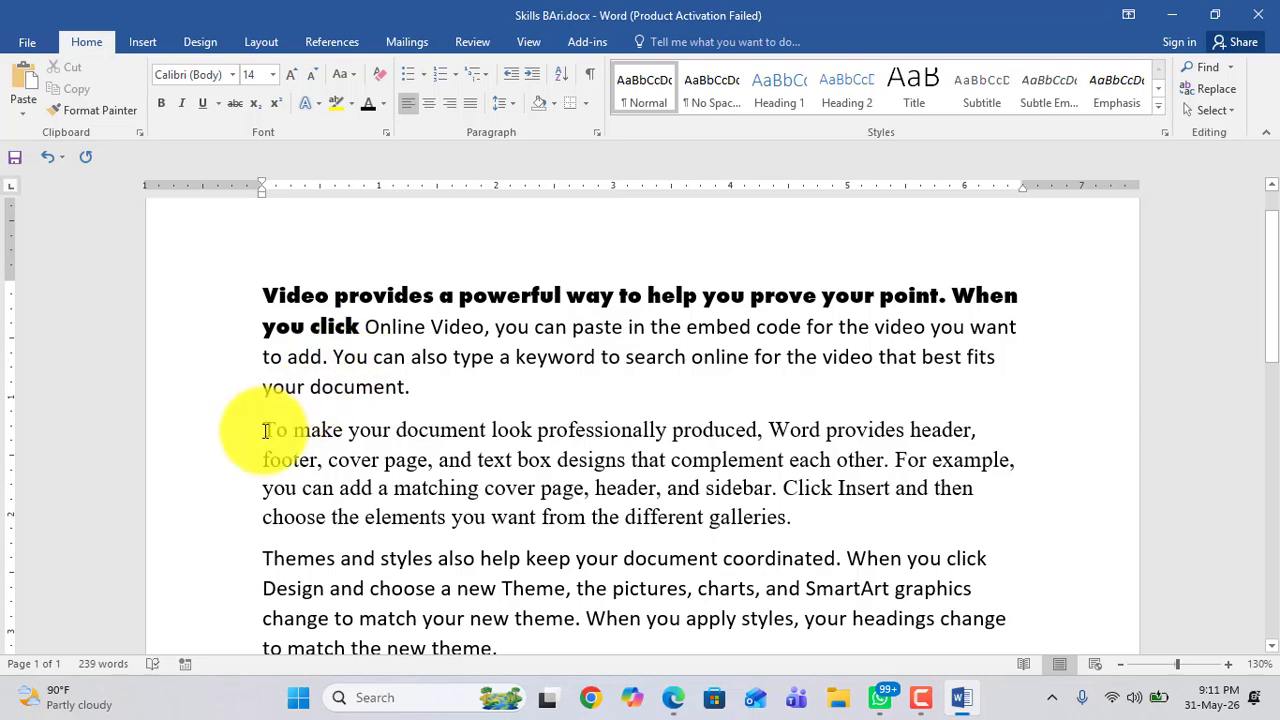
left_click_drag(251, 429, 965, 423)
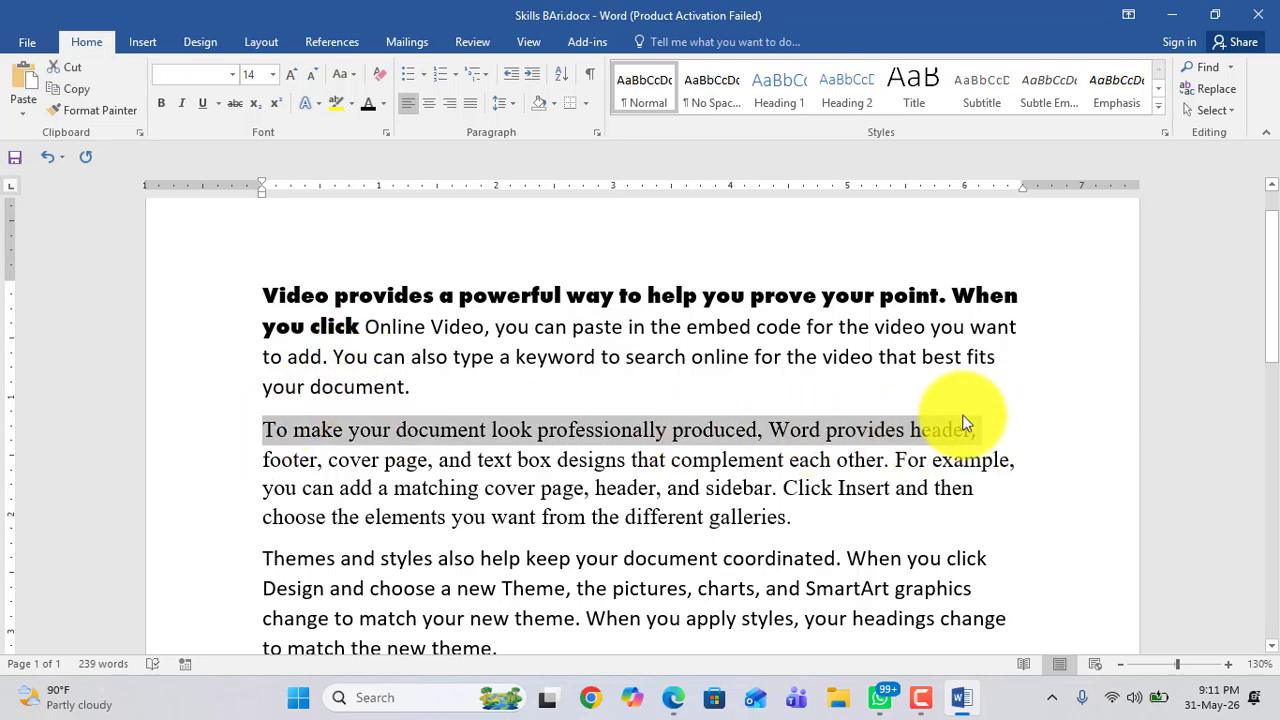
left_click(233, 74)
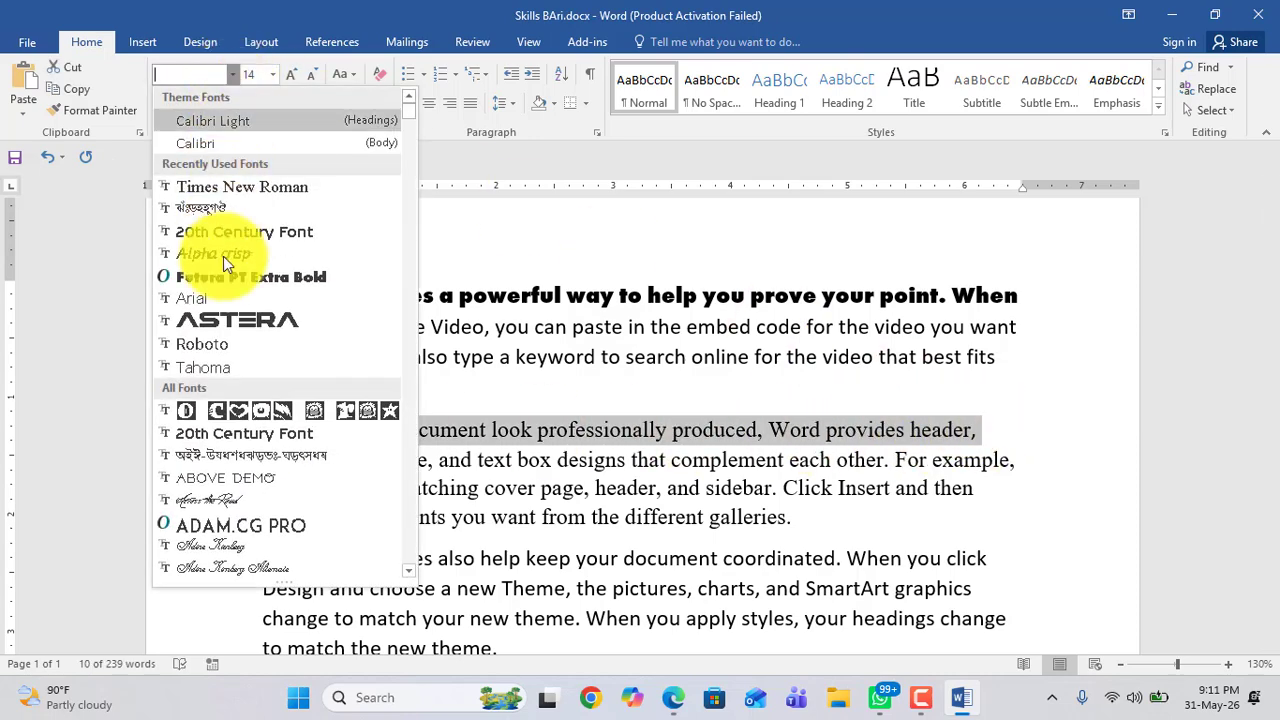
left_click(208, 501)
left_click(440, 436)
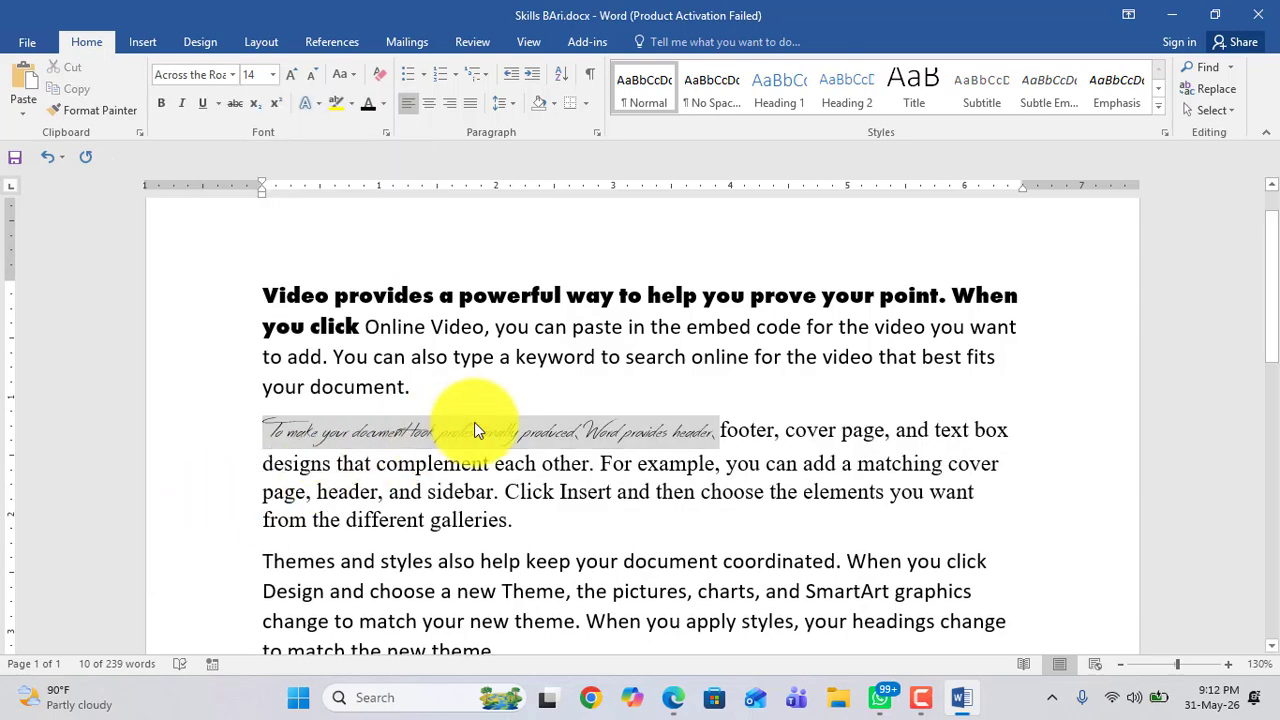
Step: Change the font of the second paragraph's first line to AlphaWood
left_click_drag(271, 432, 698, 434)
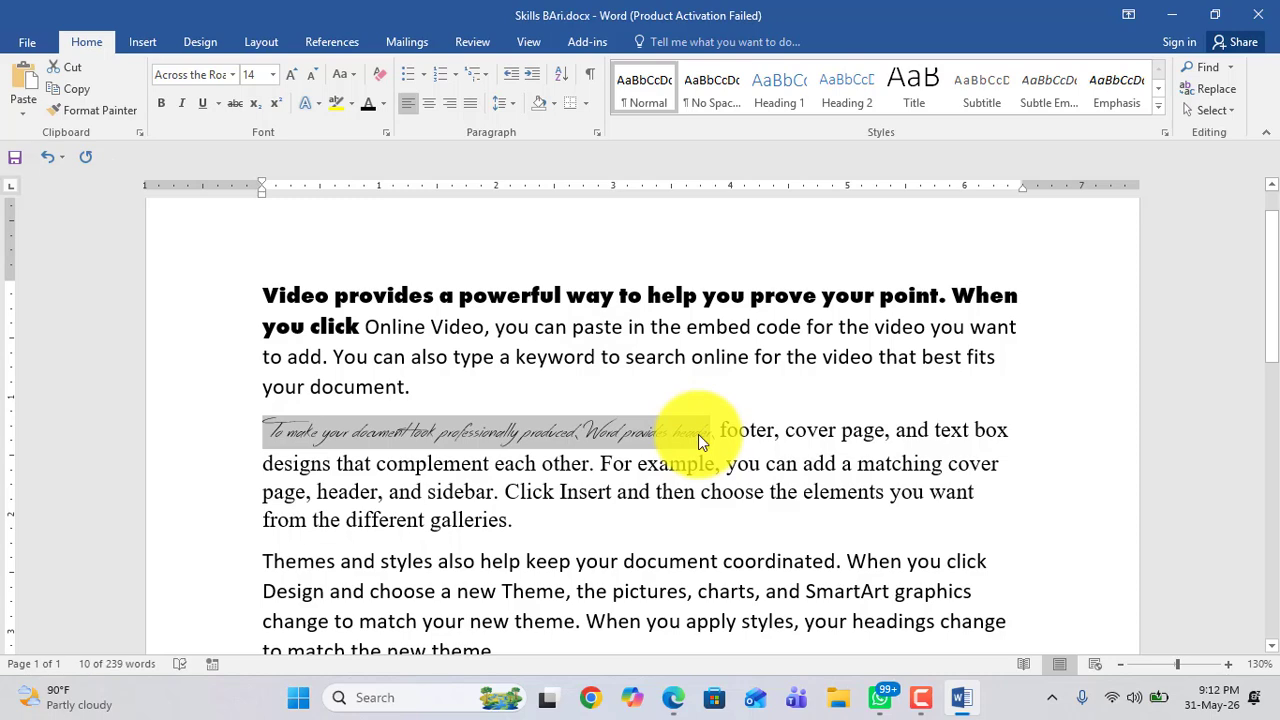
left_click(232, 75)
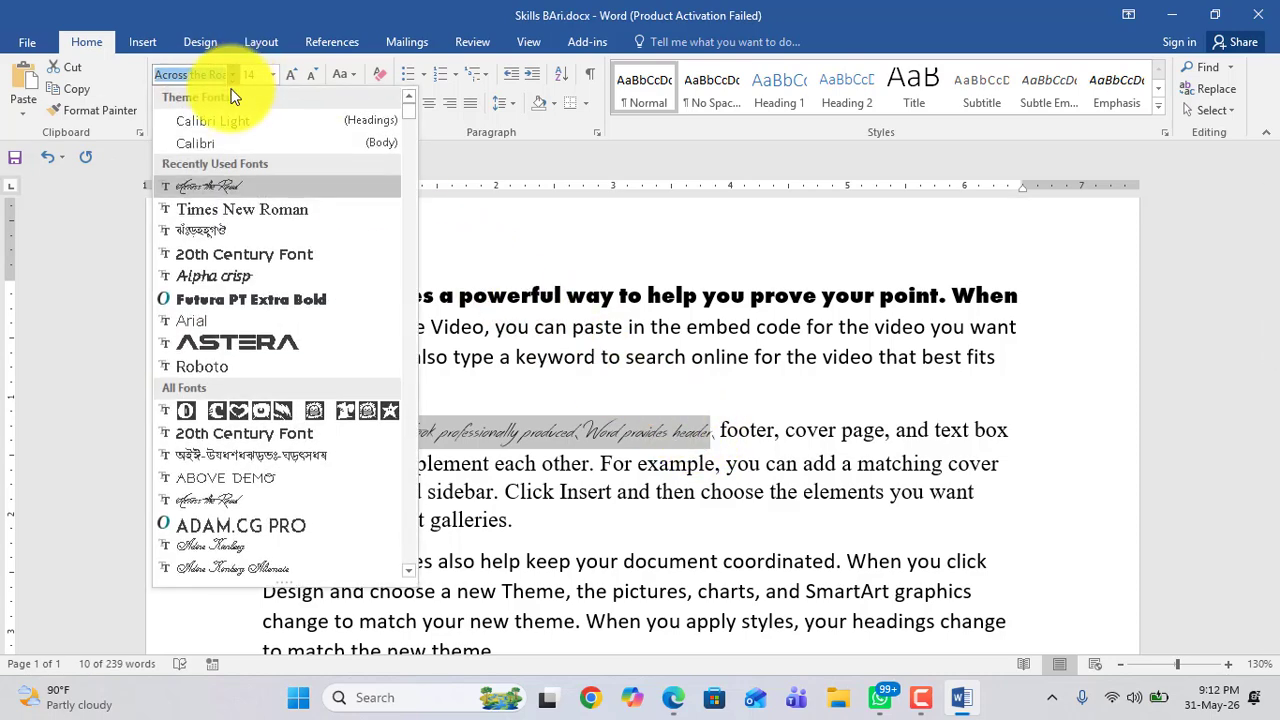
scroll(197, 353, "down", 3)
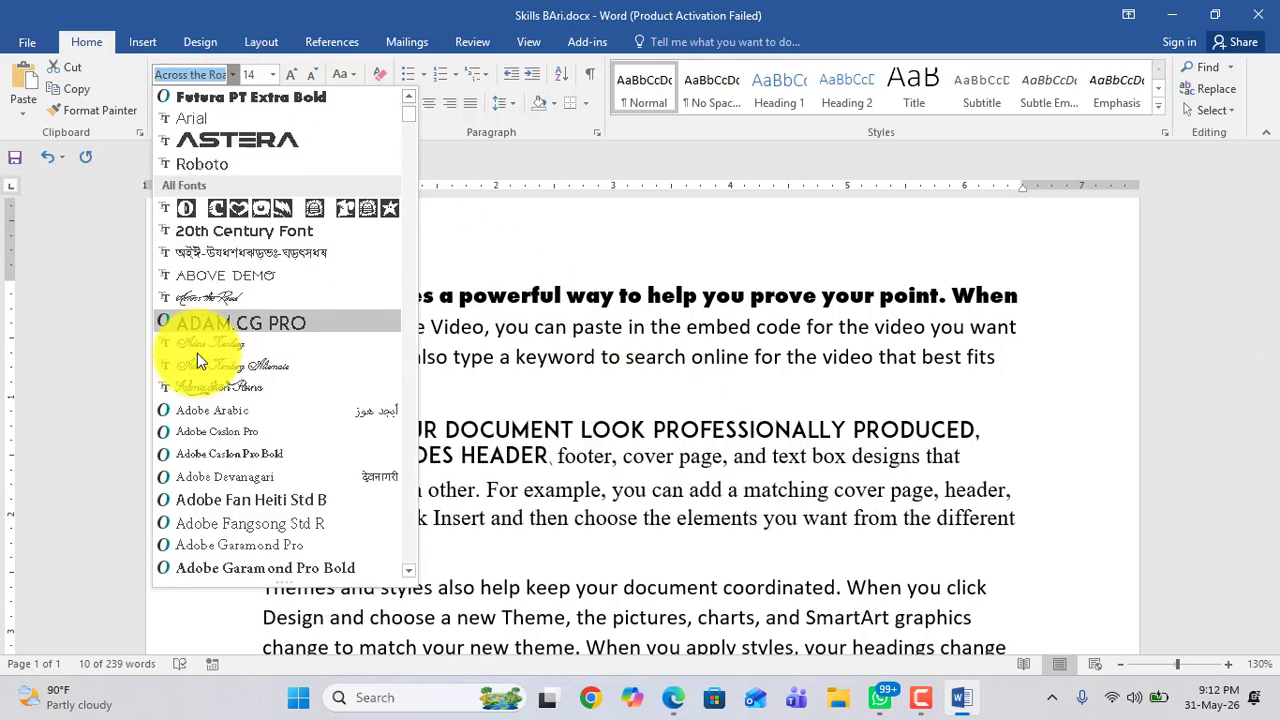
scroll(197, 353, "down", 2)
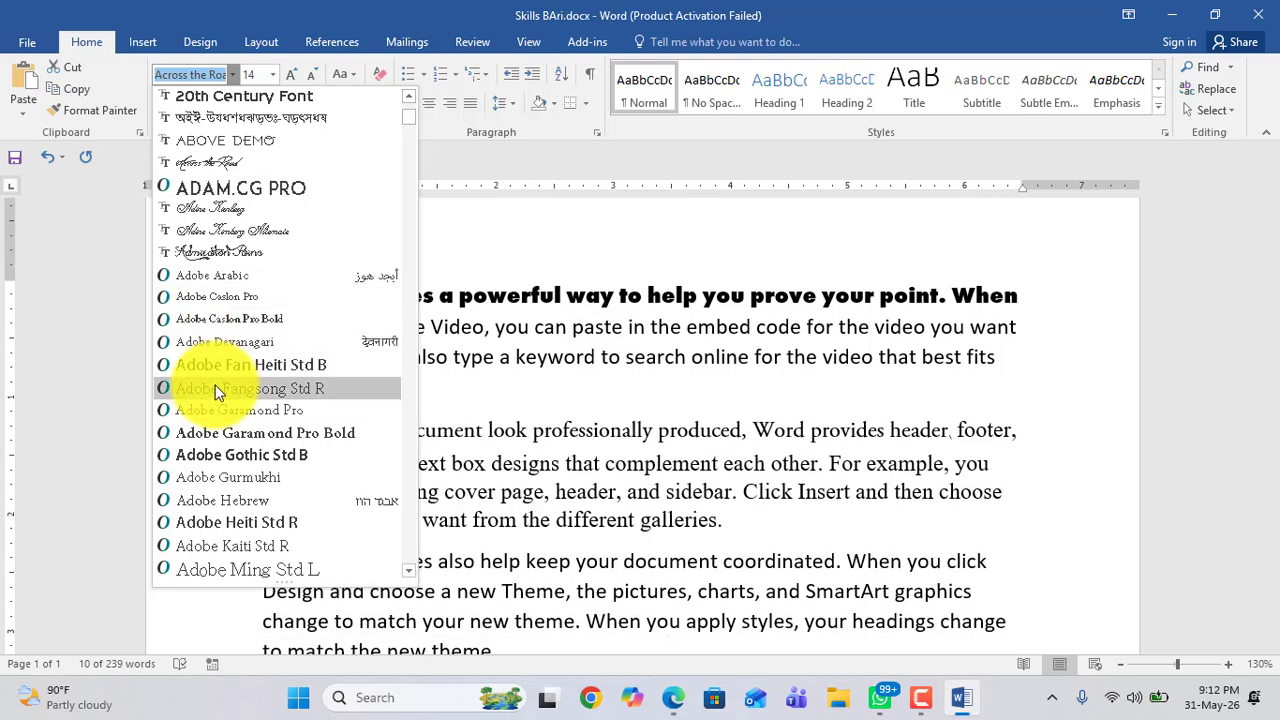
scroll(218, 392, "down", 3)
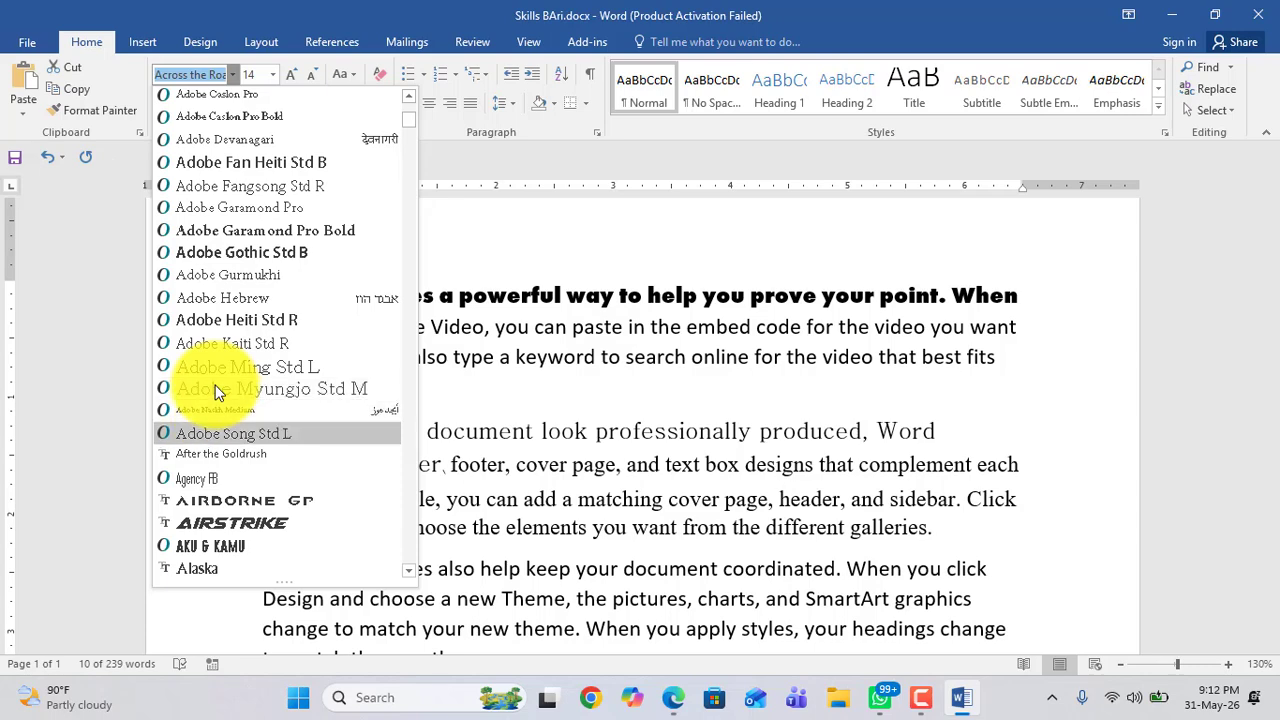
scroll(218, 392, "down", 4)
scroll(220, 395, "down", 5)
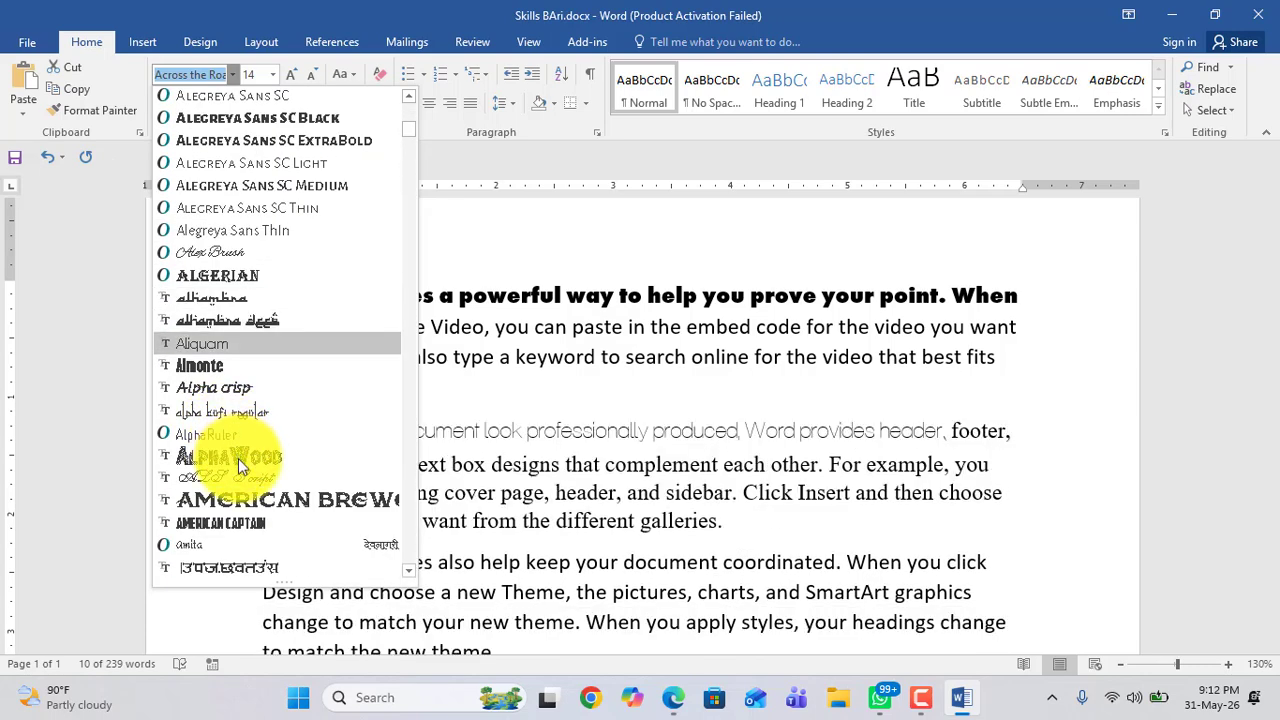
left_click(238, 458)
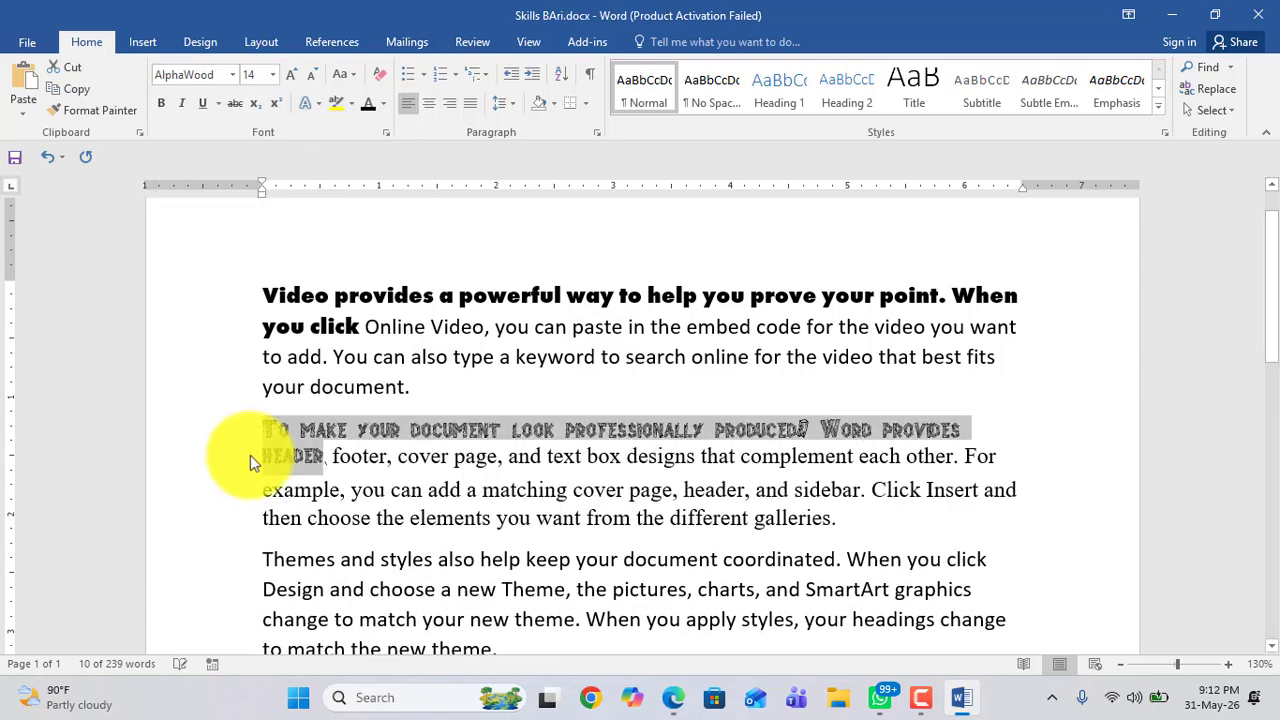
left_click(331, 433)
Step: Browse the list of available fonts without applying one
scroll(340, 435, "down", 5)
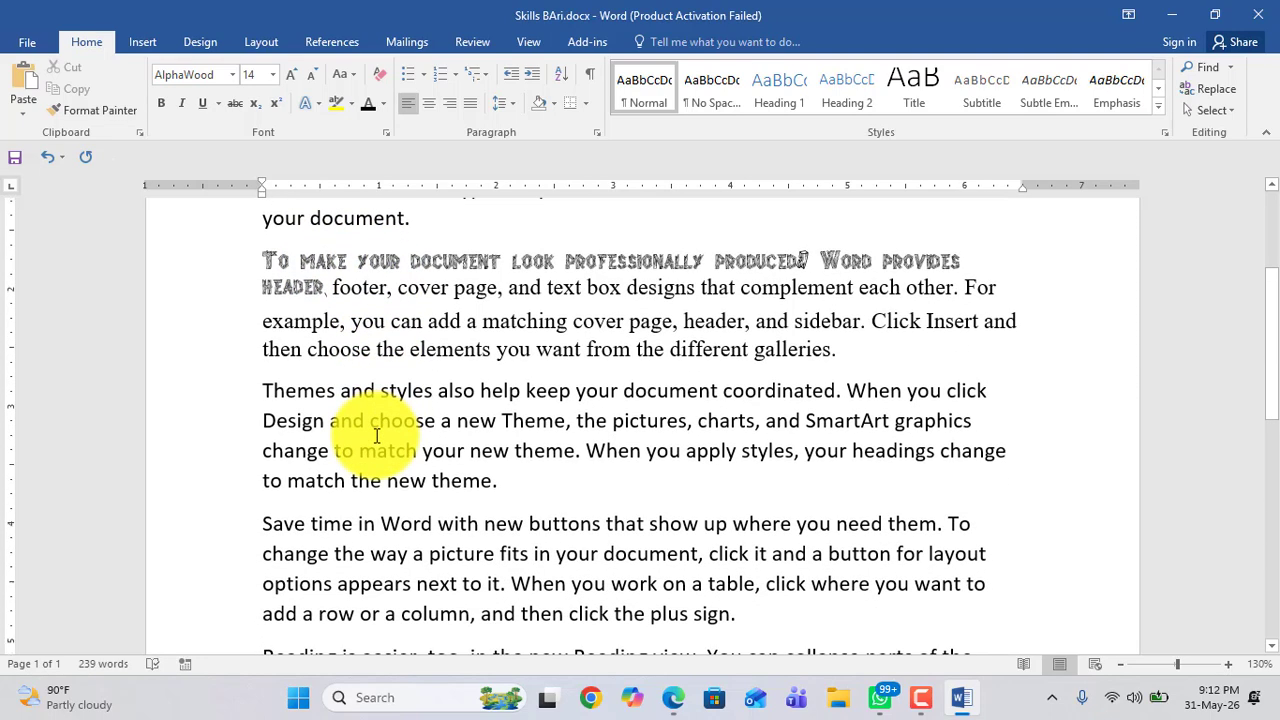
scroll(376, 436, "down", 2)
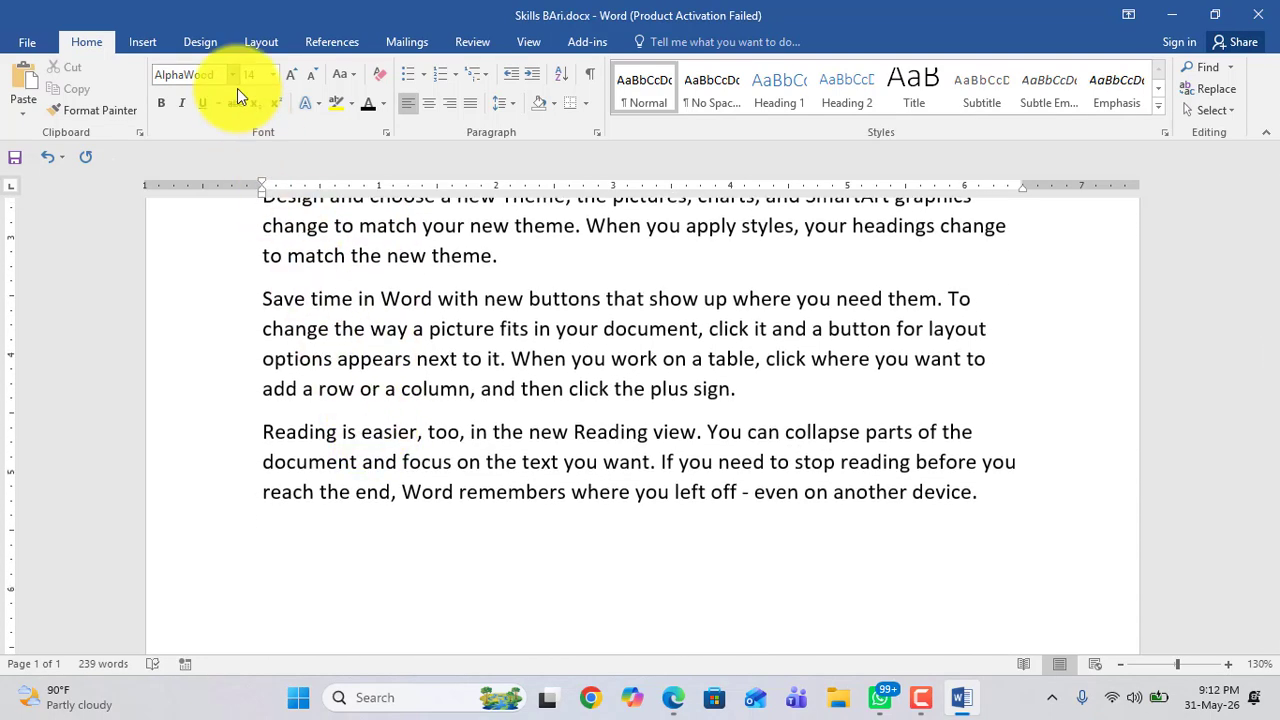
scroll(237, 88, "up", 4)
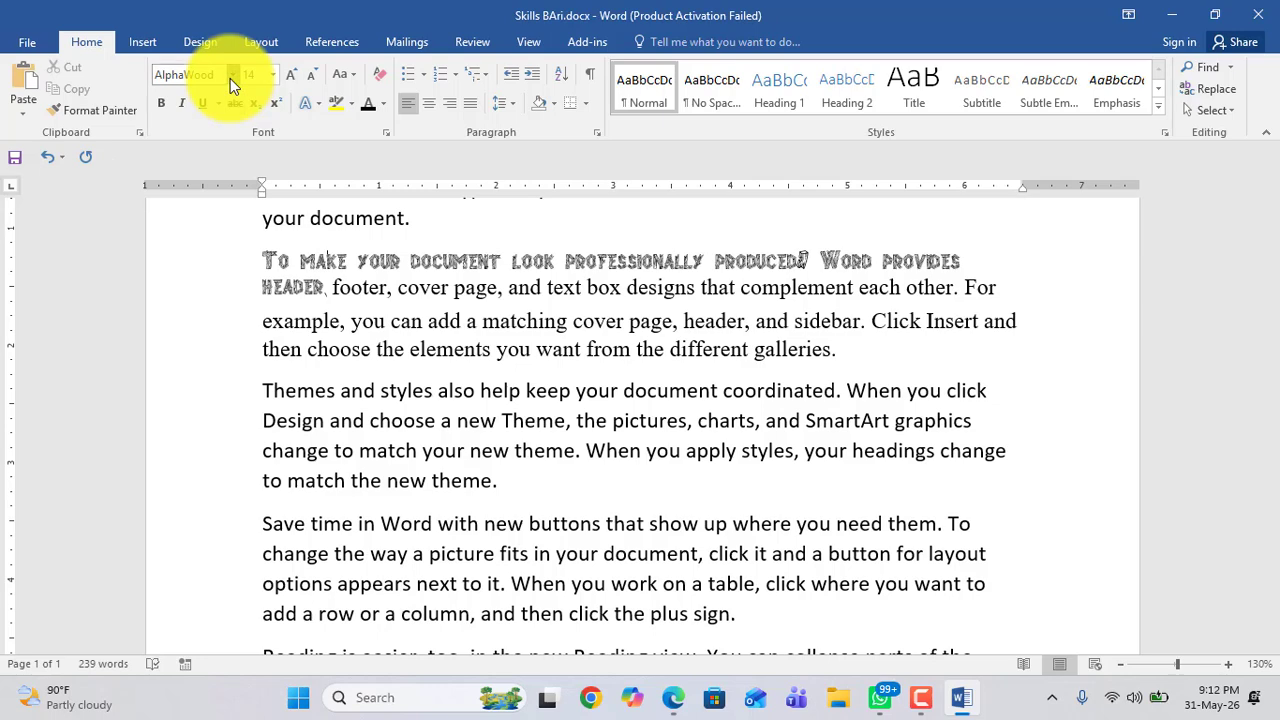
left_click(231, 75)
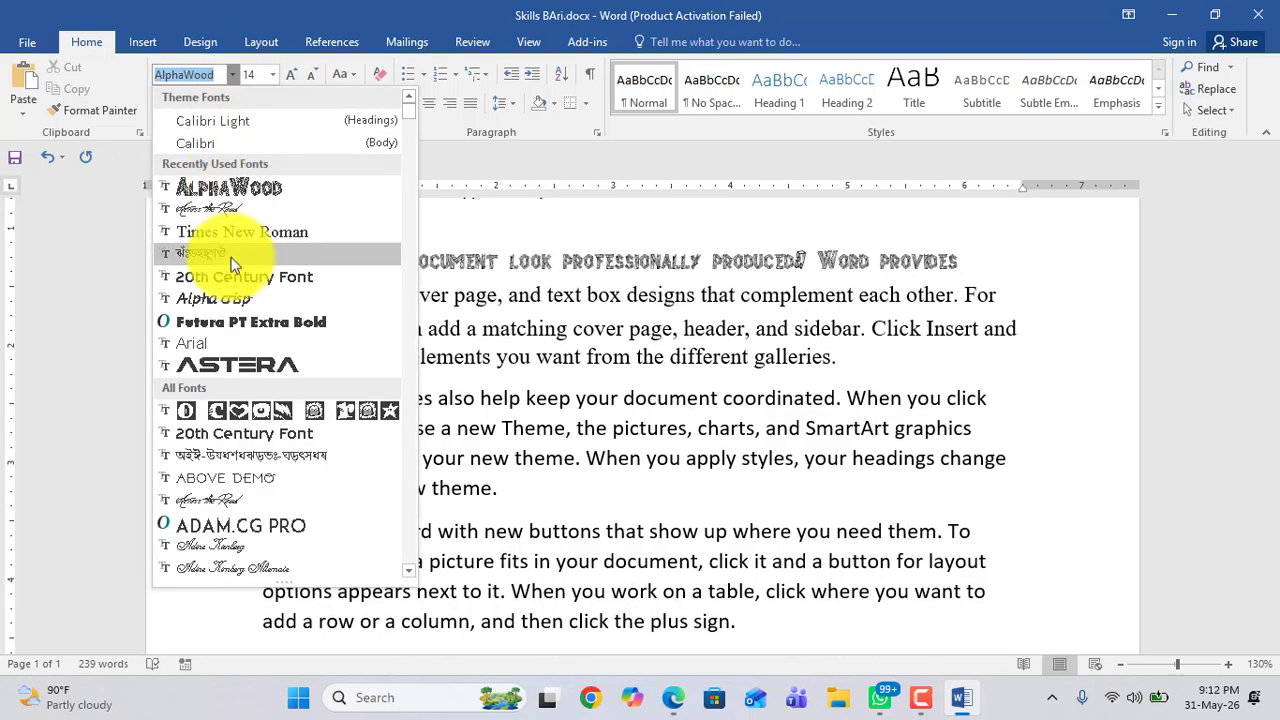
scroll(231, 279, "down", 3)
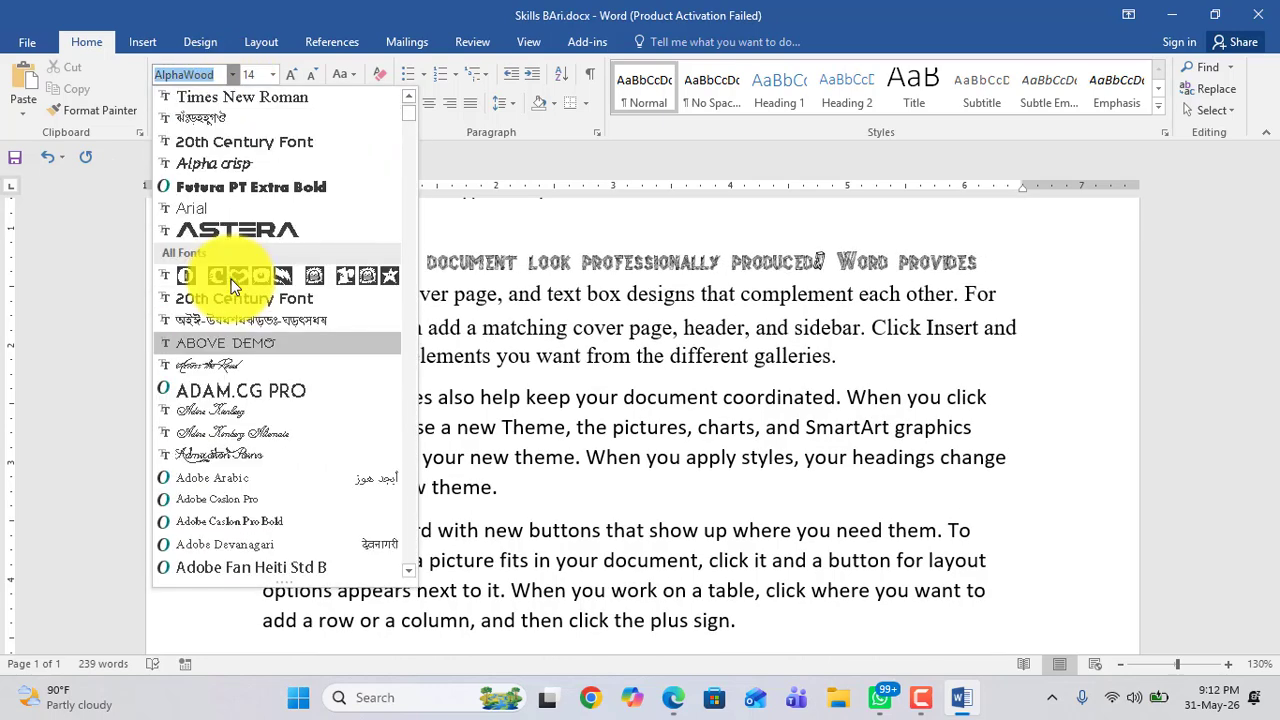
scroll(231, 285, "down", 9)
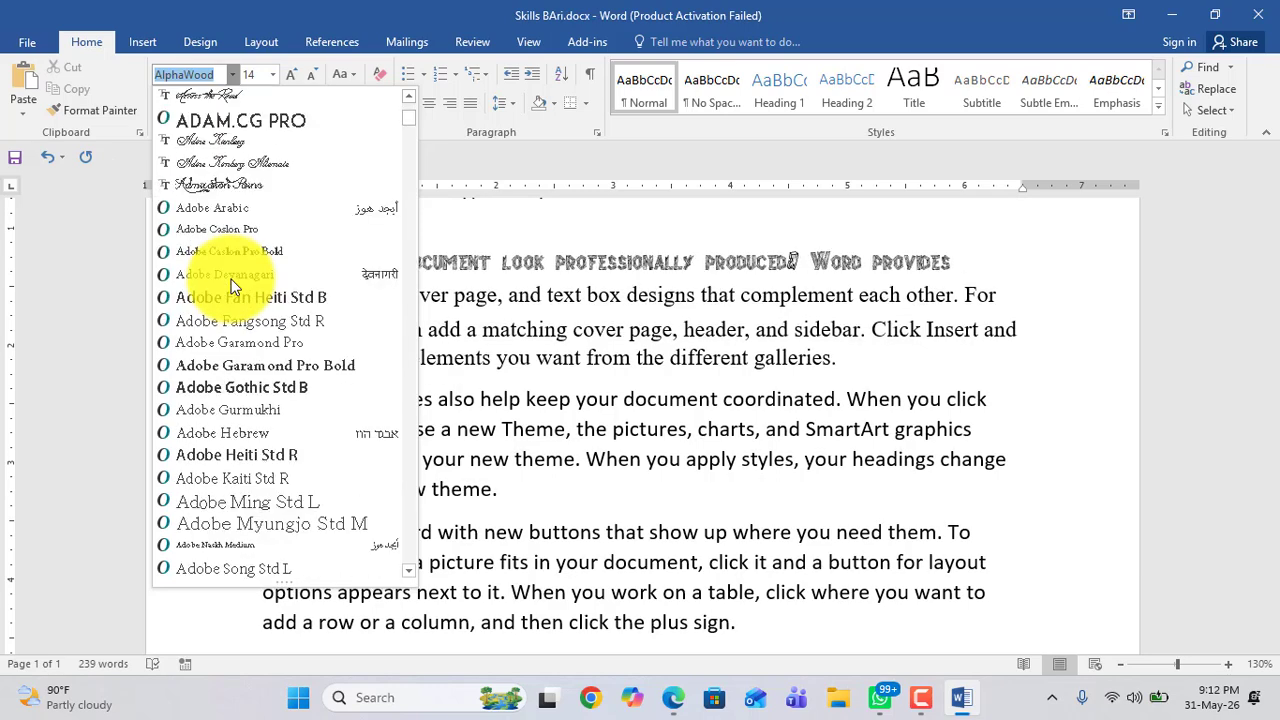
scroll(231, 285, "down", 6)
scroll(477, 342, "down", 1)
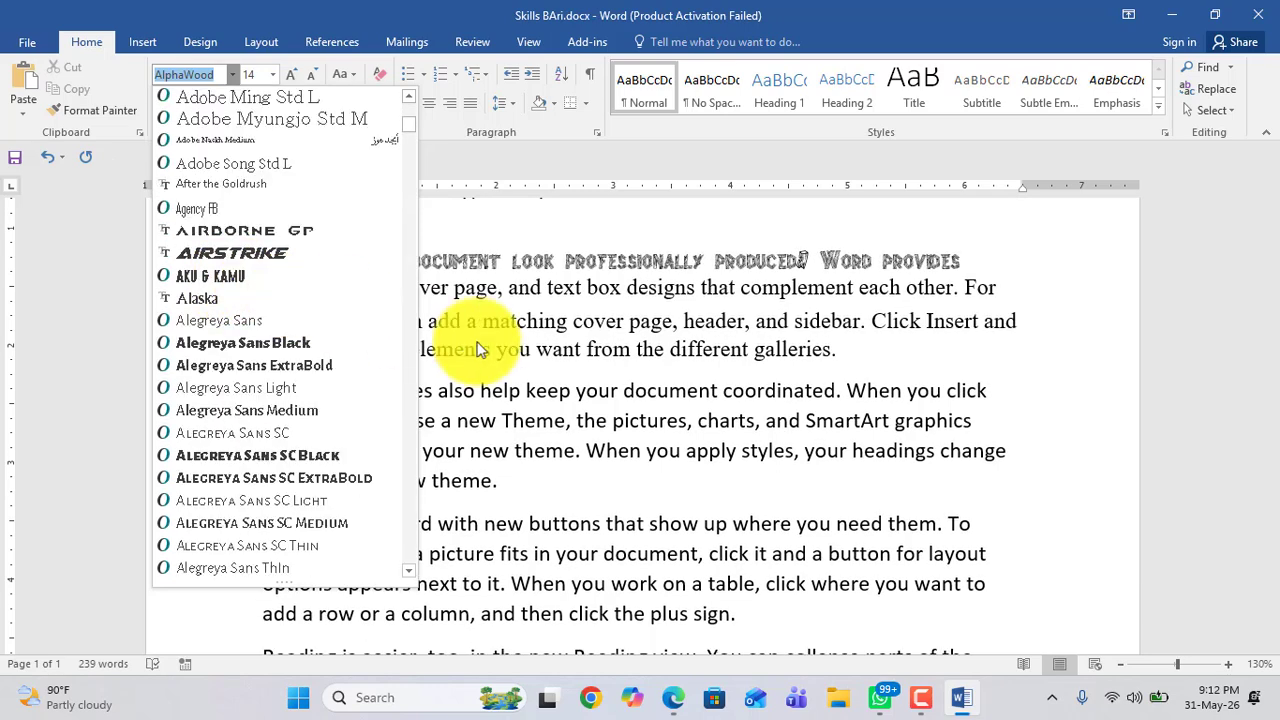
left_click(725, 403)
scroll(725, 403, "up", 3)
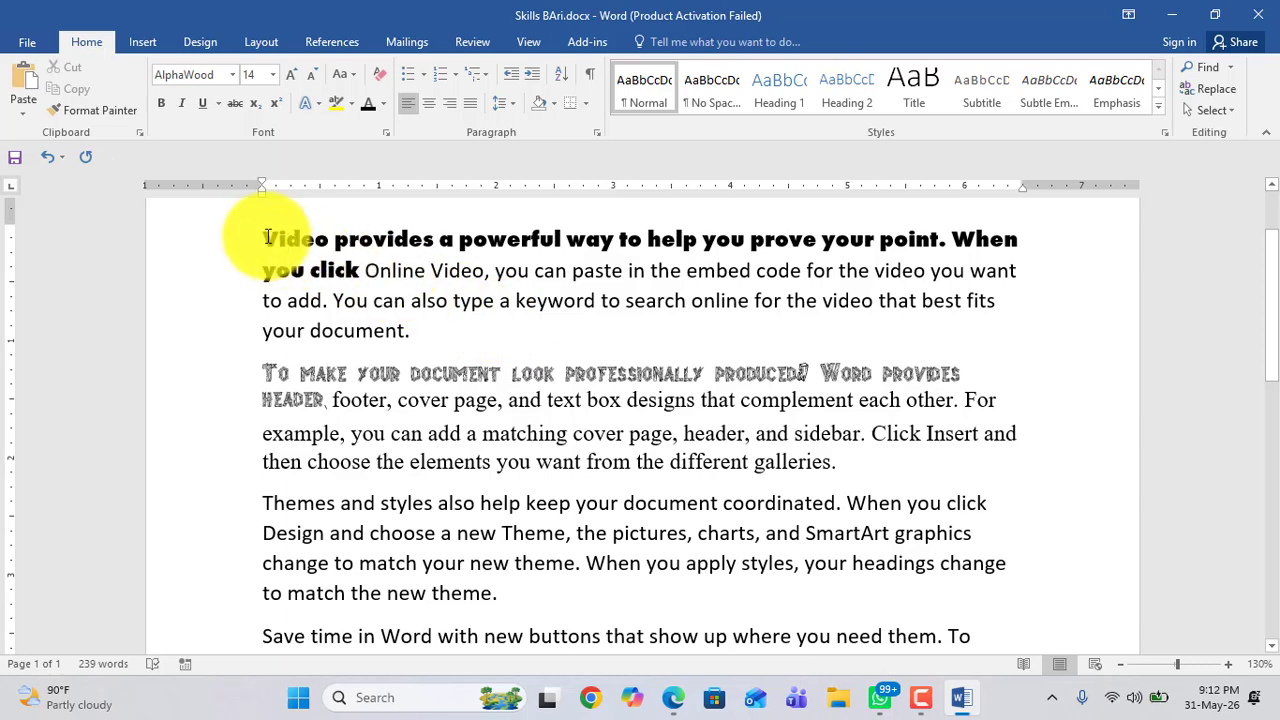
Step: Select all the document text and begin entering a new font name starting with "To"
left_click_drag(262, 237, 920, 594)
scroll(706, 540, "up", 3)
scroll(339, 442, "up", 2)
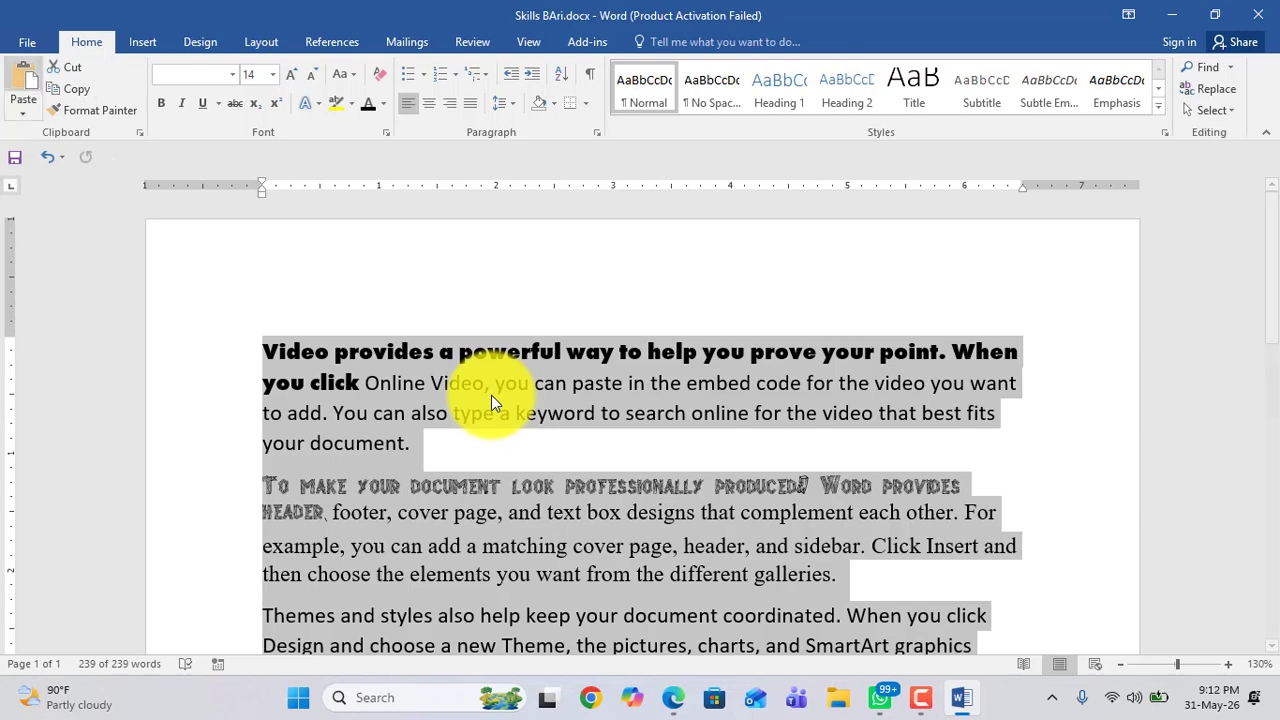
left_click(233, 80)
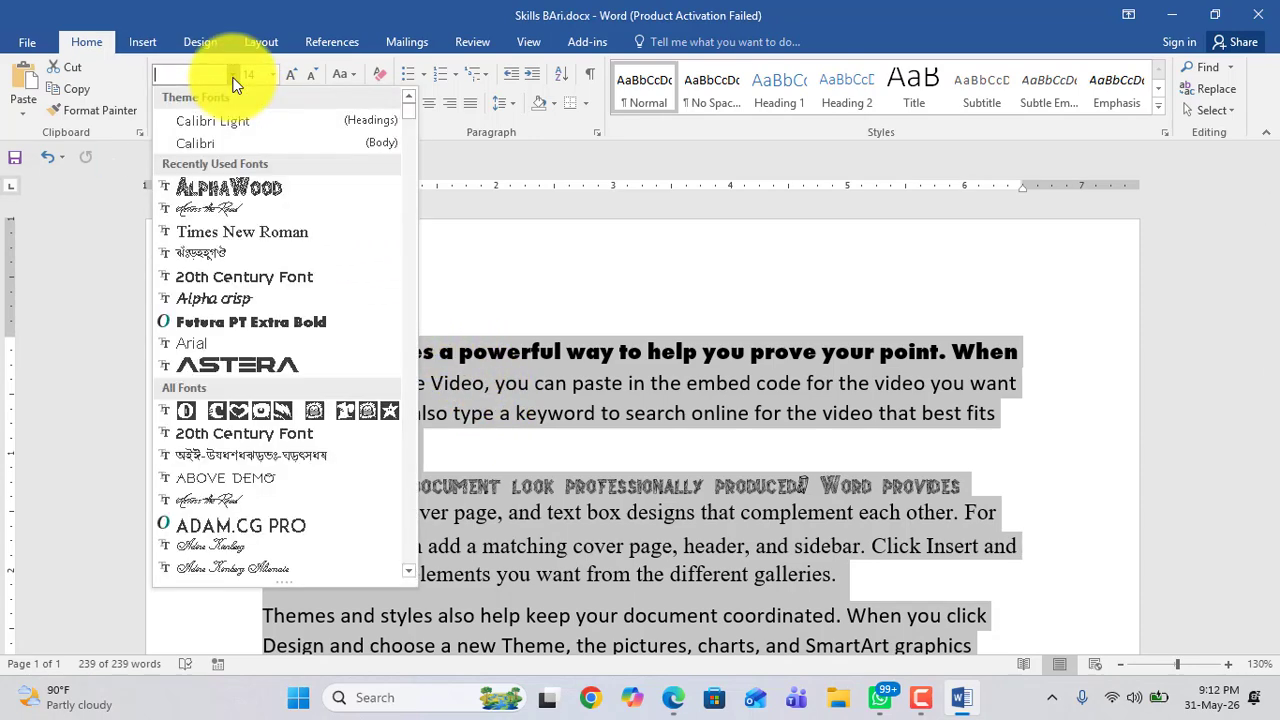
type("T")
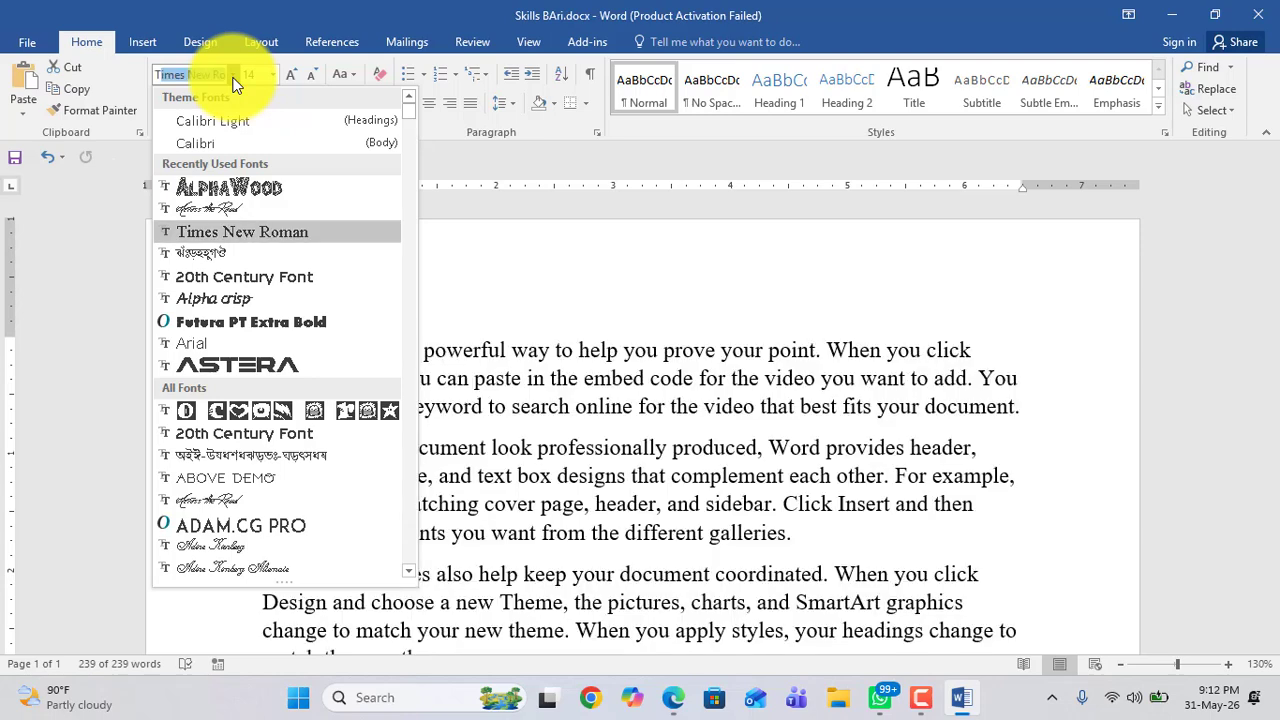
type("o")
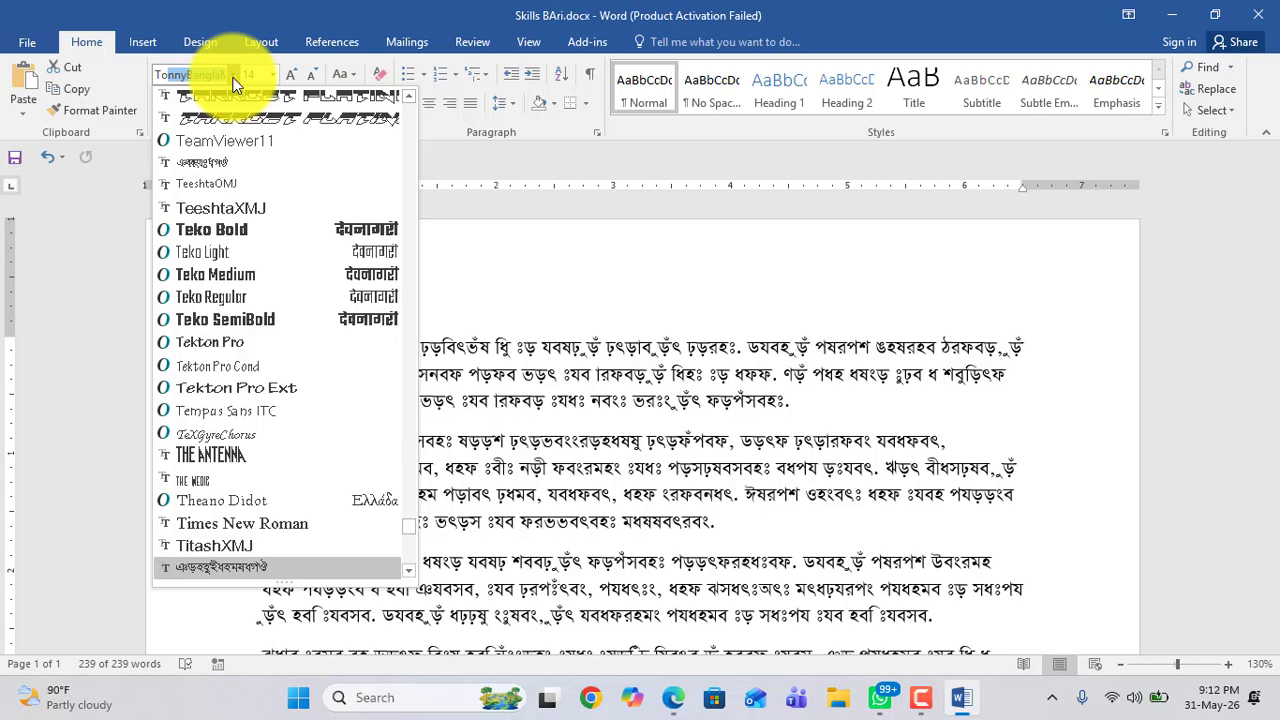
type("To")
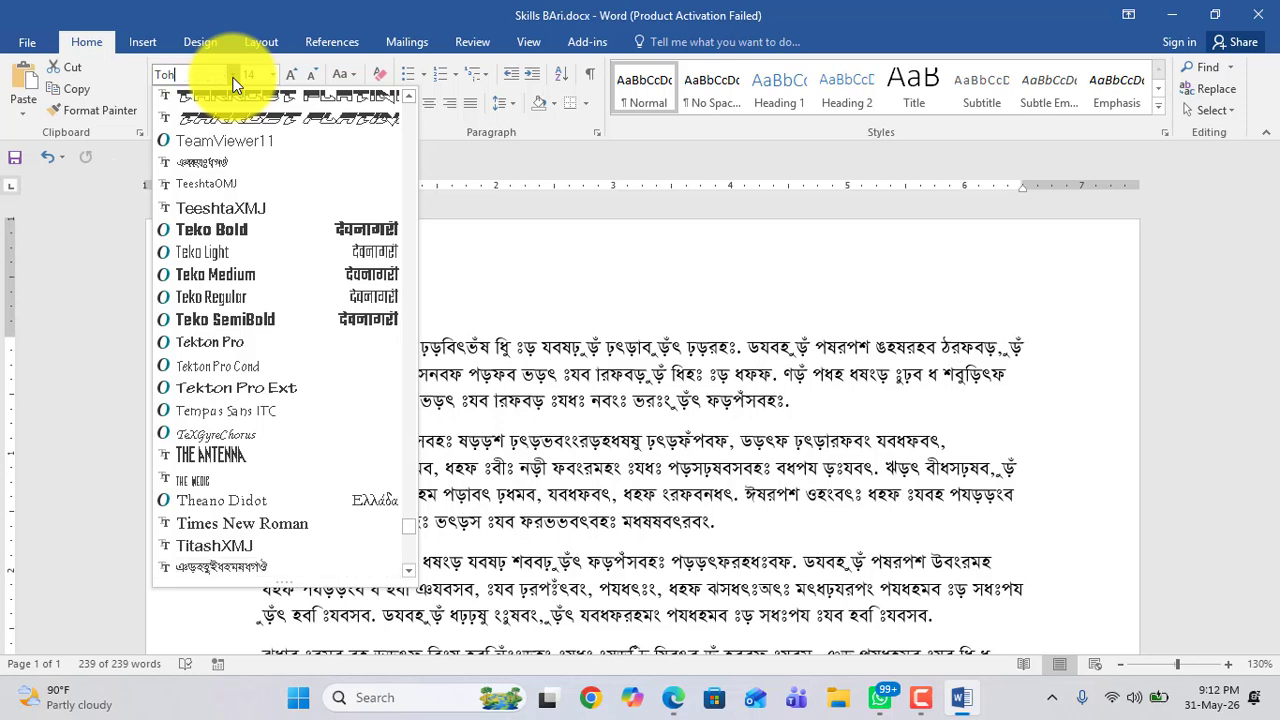
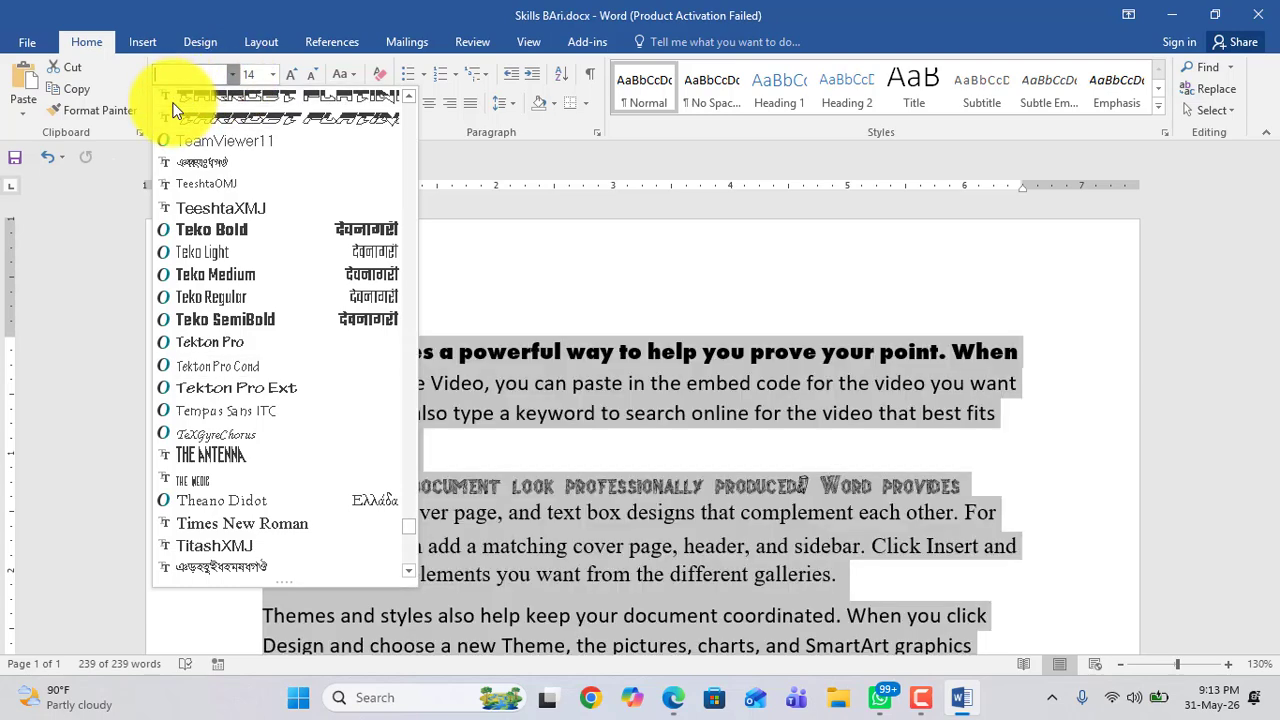
Step: Apply the Roboto font to all the document text
type("Roboto")
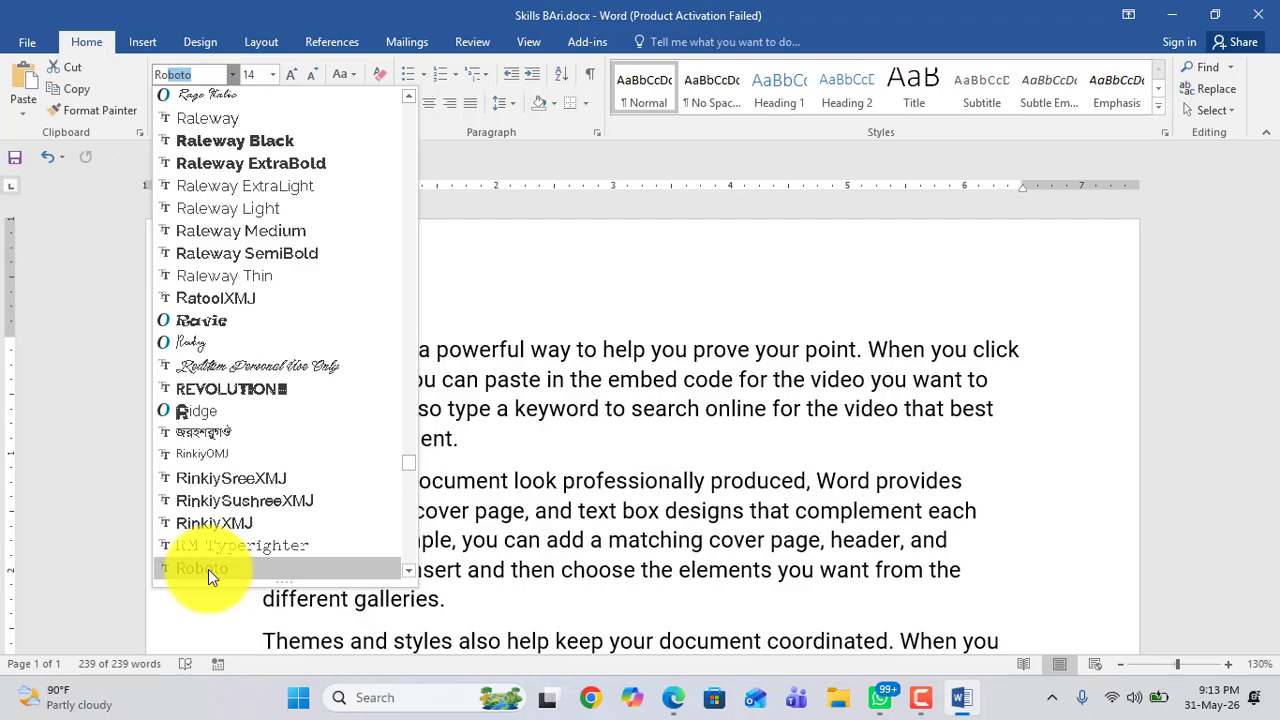
left_click(208, 569)
scroll(375, 389, "down", 3)
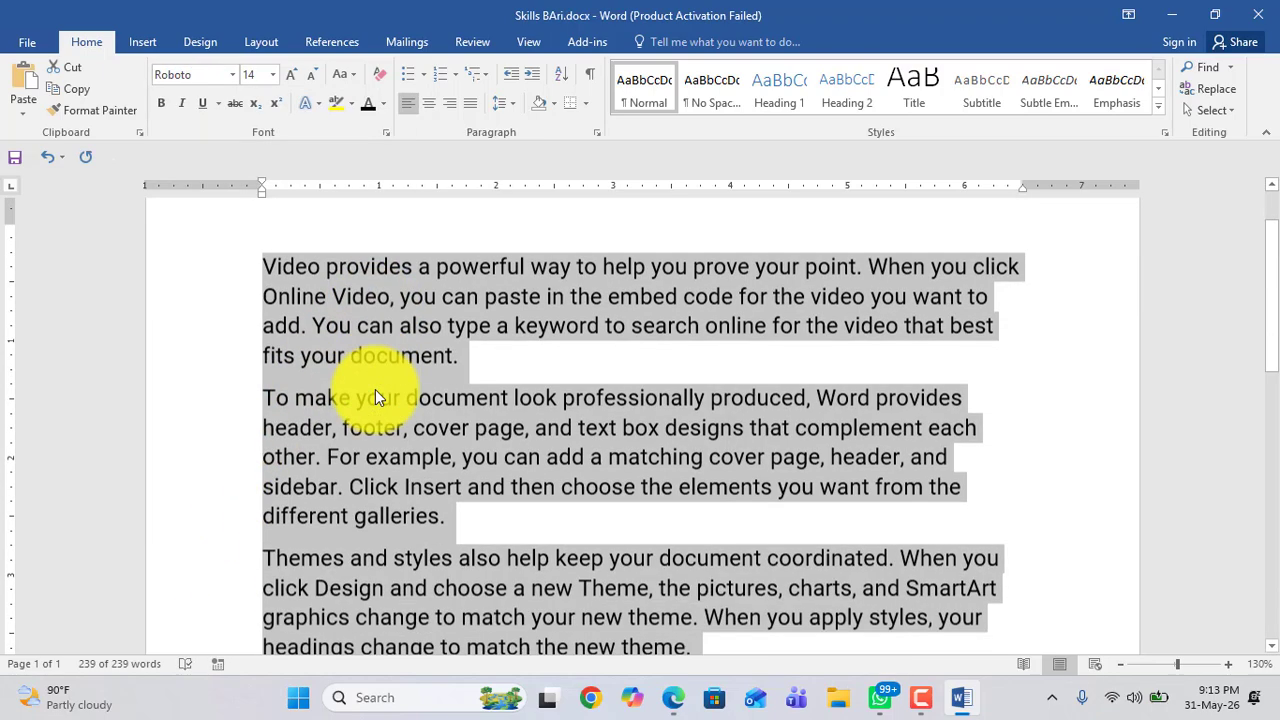
Step: Select the second paragraph and change its font to Times New Roman
scroll(375, 389, "up", 3)
left_click(285, 293)
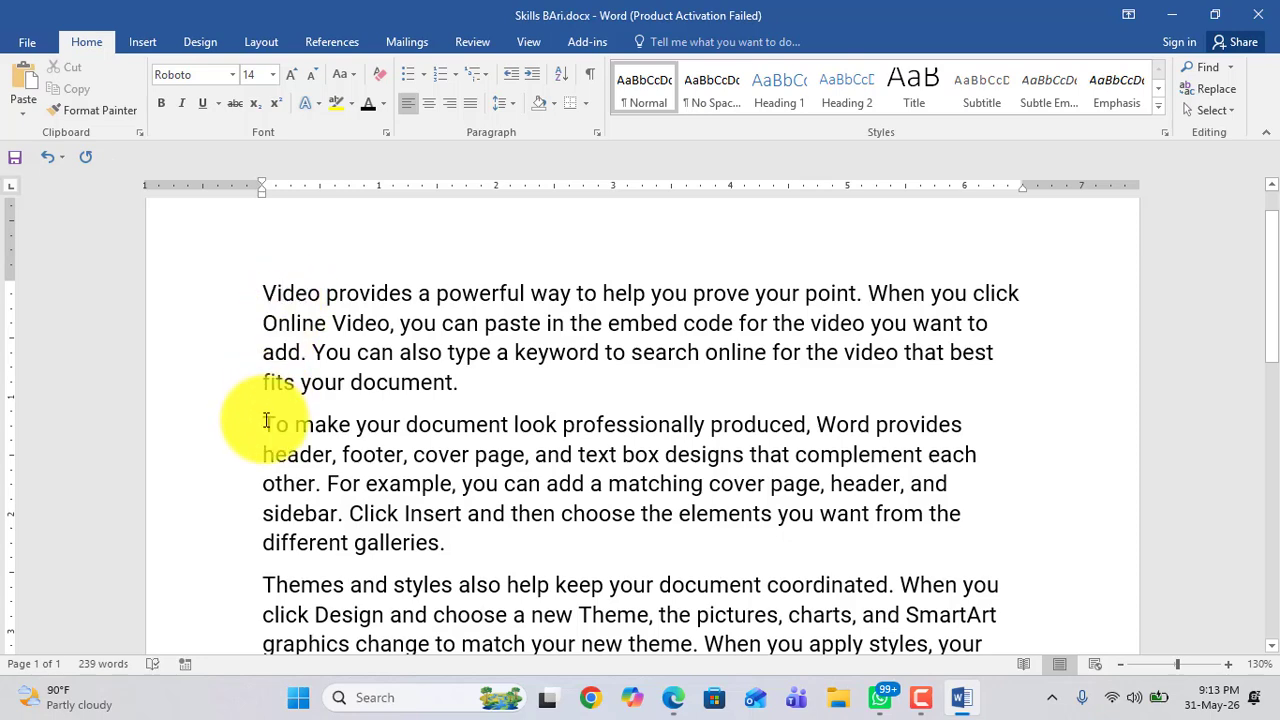
left_click_drag(263, 420, 470, 537)
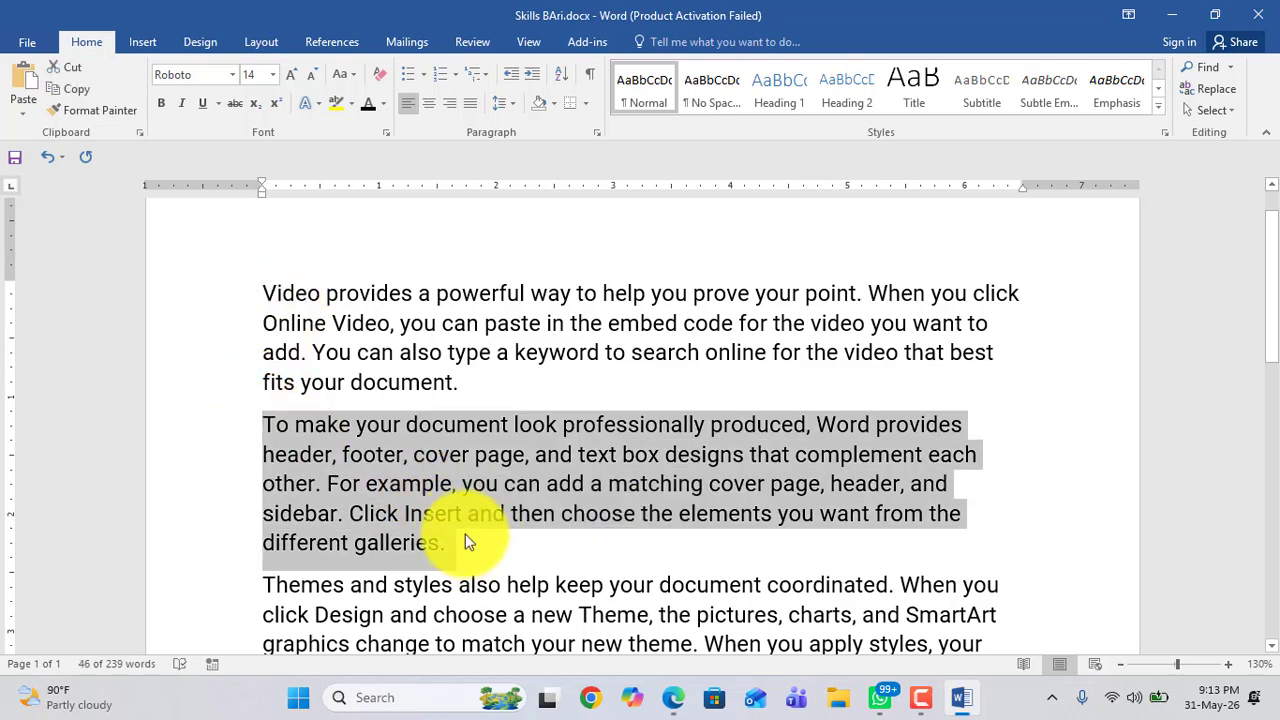
left_click(231, 75)
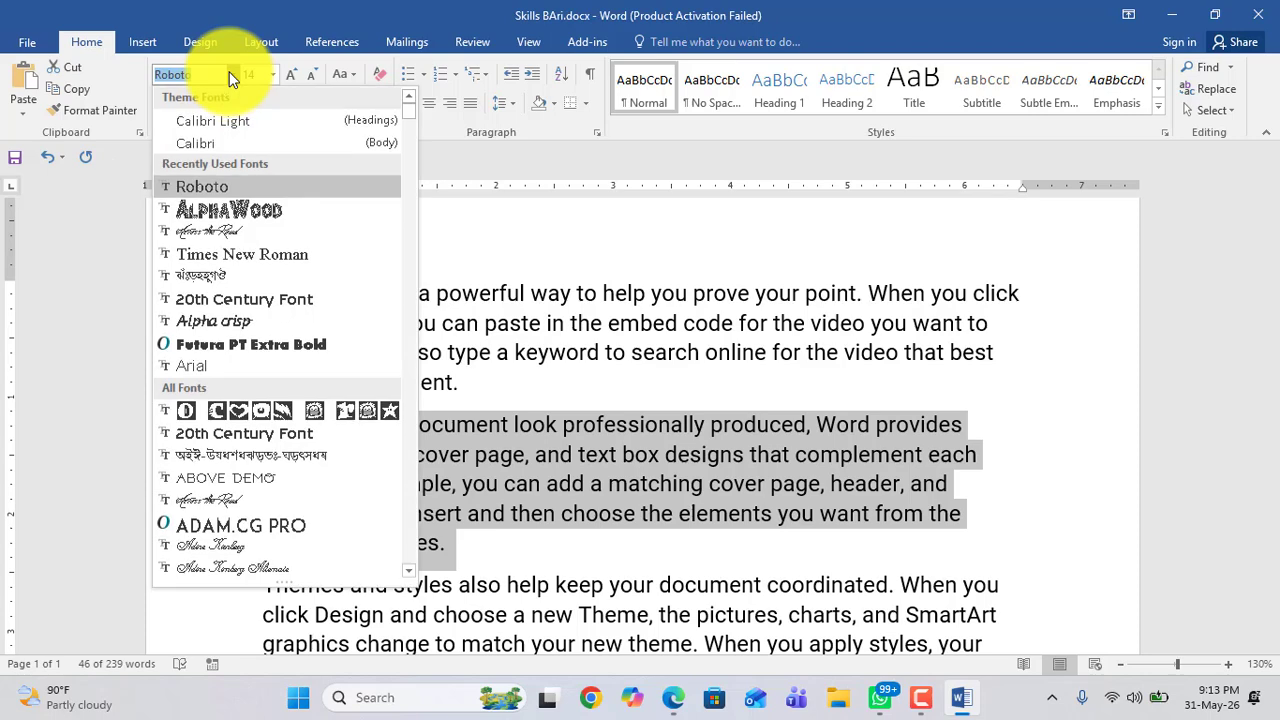
left_click(235, 252)
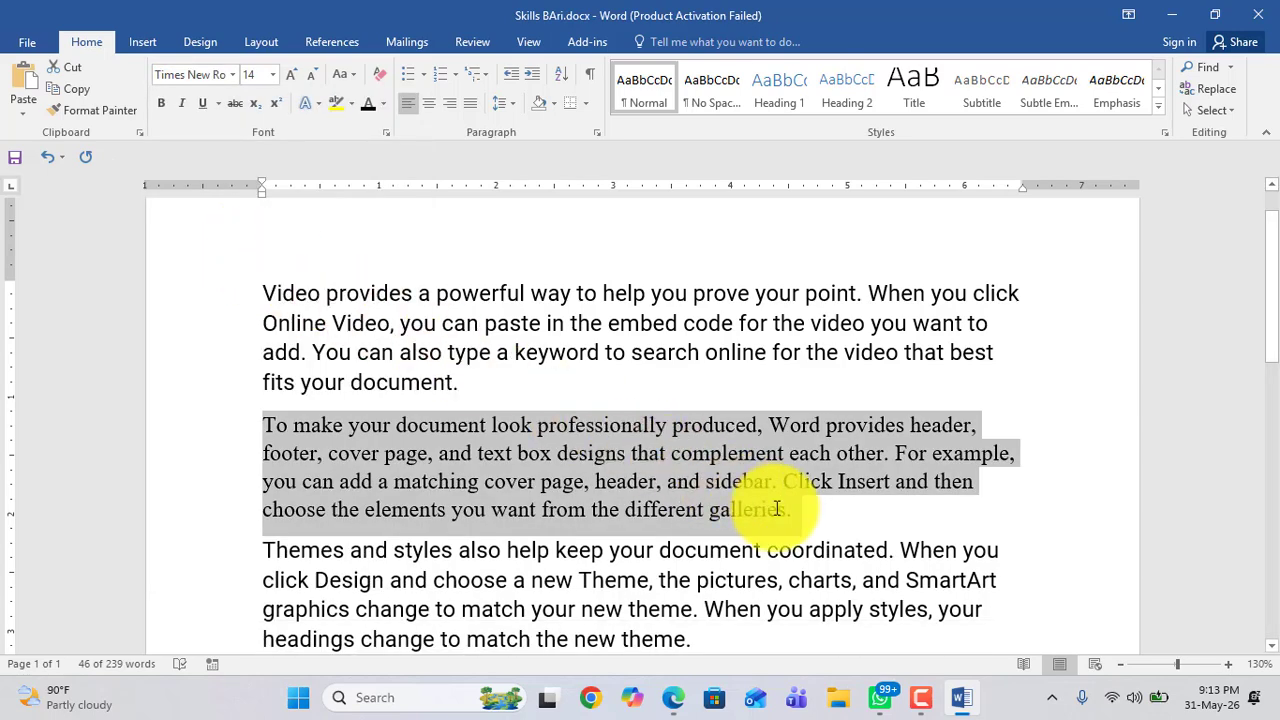
Step: Select the third paragraph and preview fonts from the font list without applying one
left_click_drag(792, 509, 265, 437)
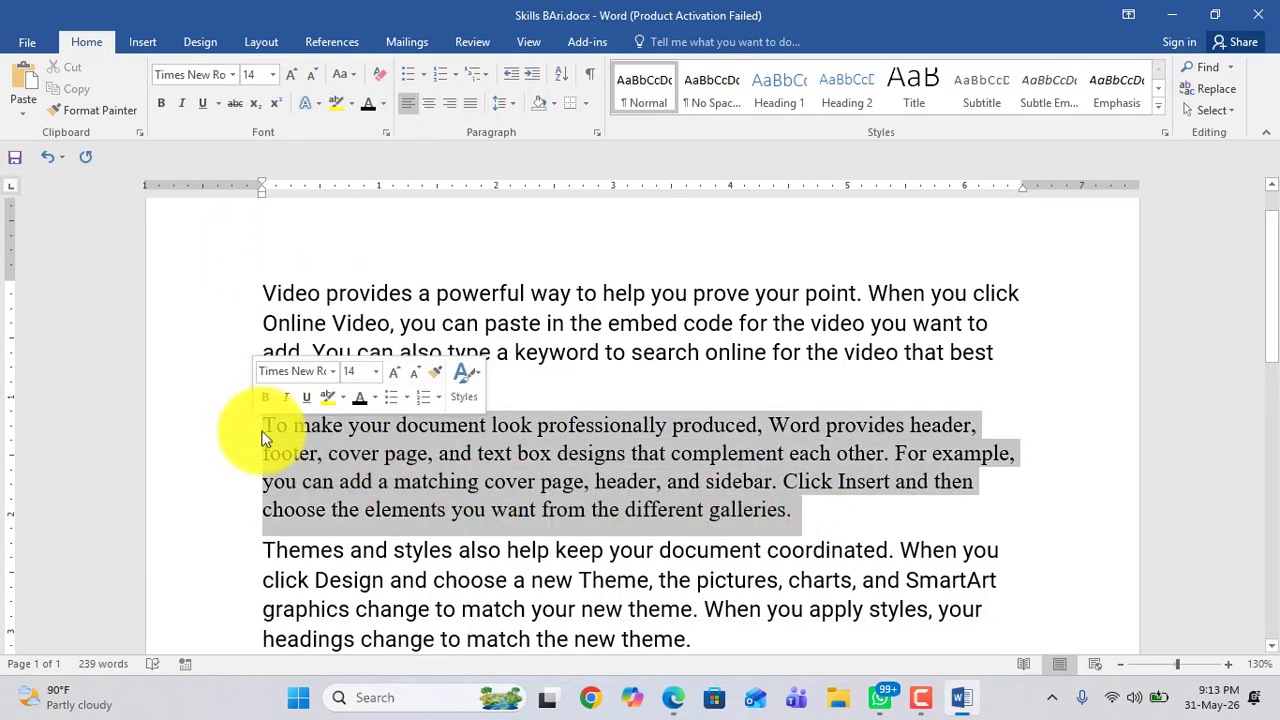
left_click(487, 481)
scroll(490, 486, "down", 1)
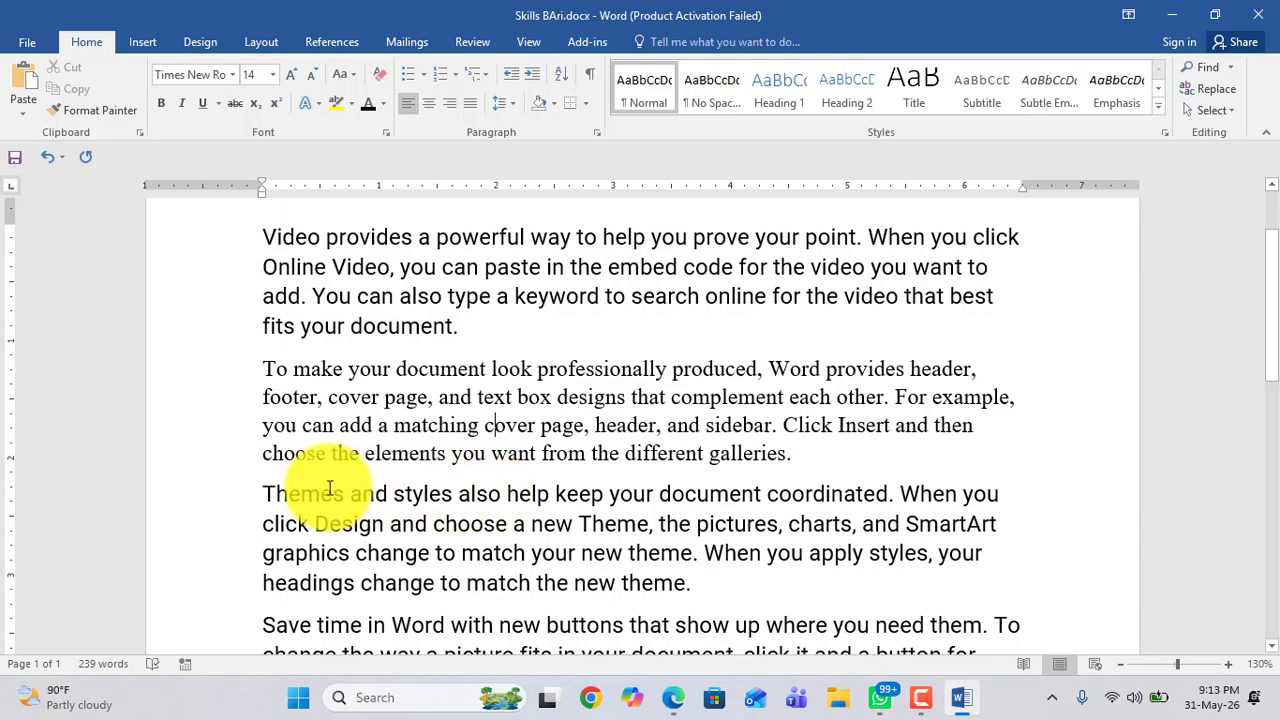
left_click_drag(262, 490, 691, 585)
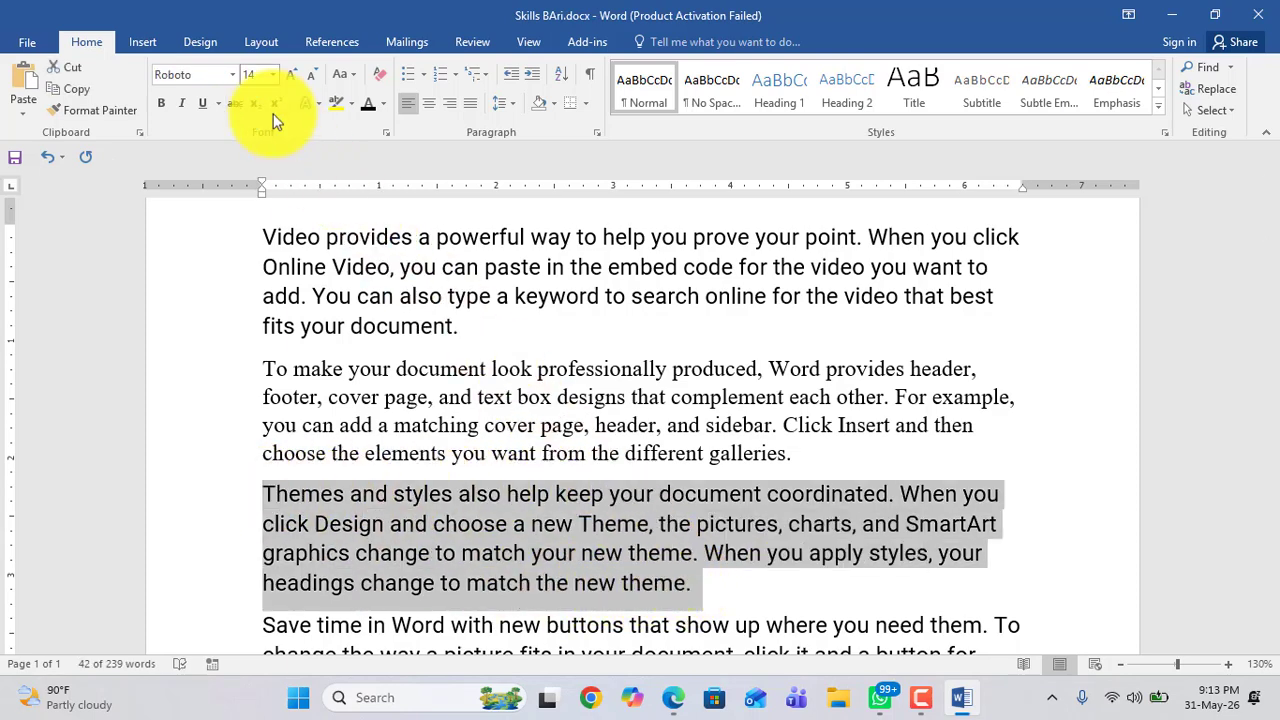
left_click(236, 74)
scroll(254, 296, "down", 5)
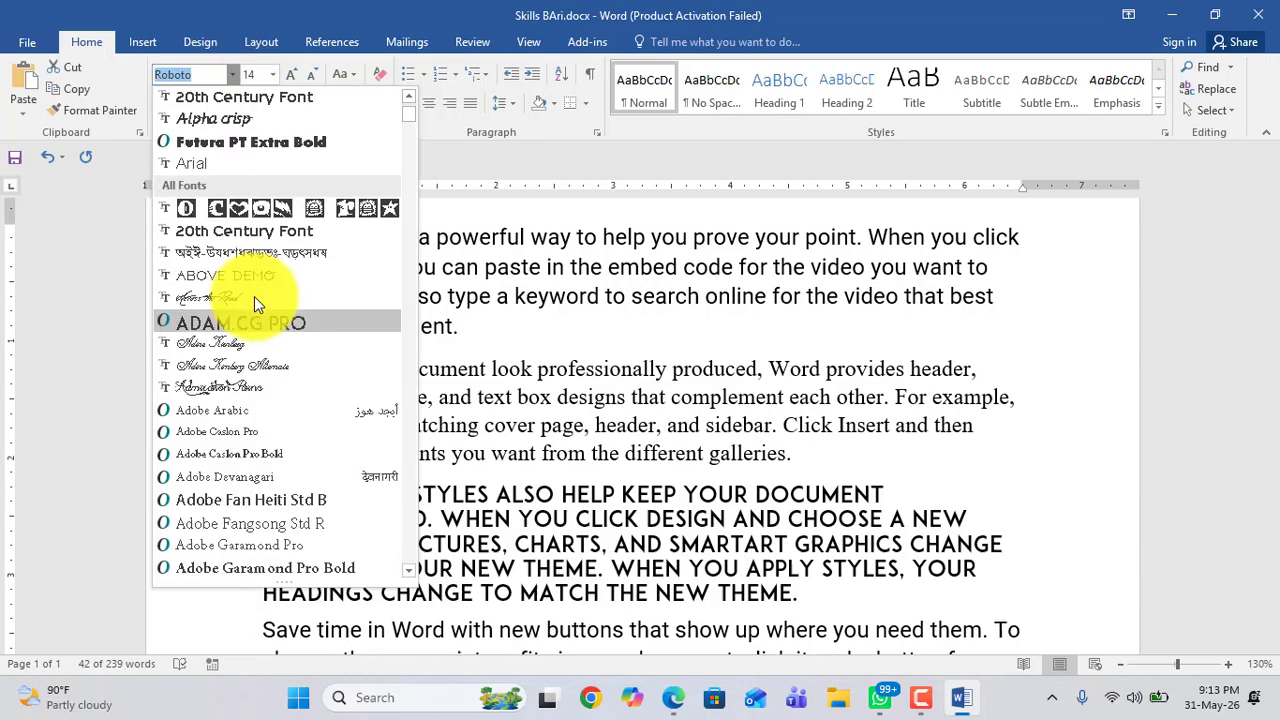
scroll(254, 296, "down", 5)
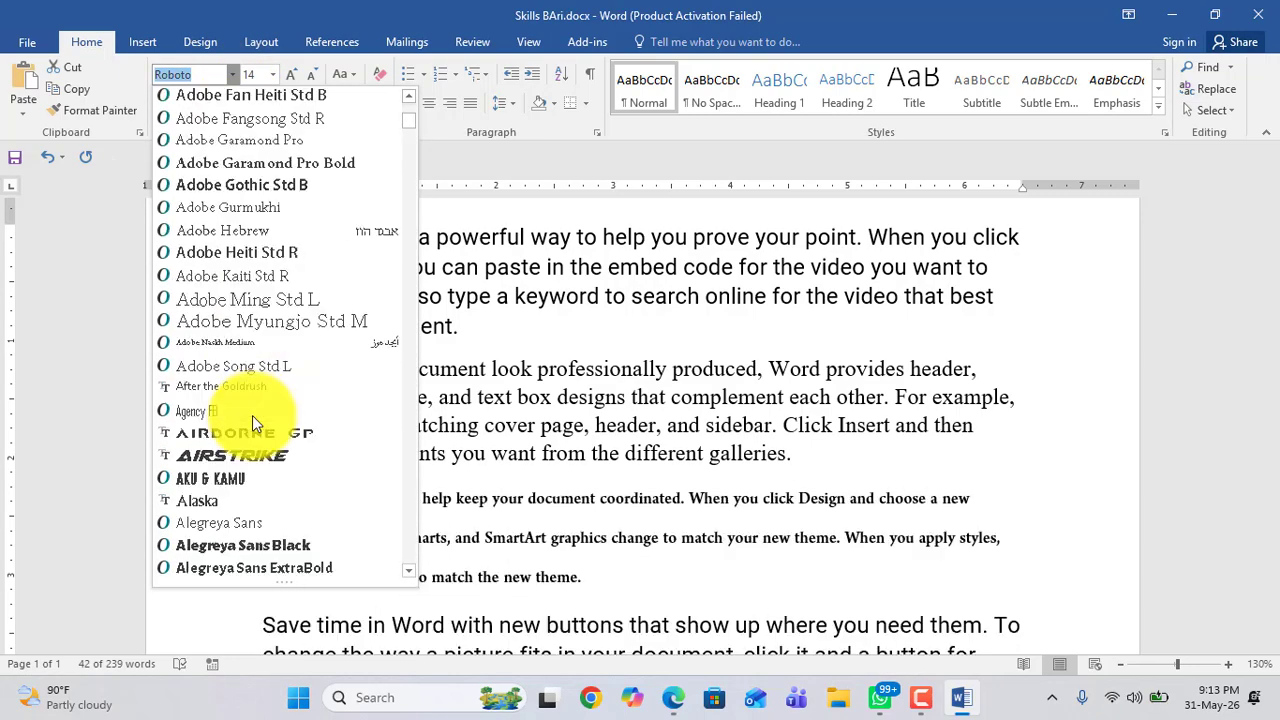
scroll(252, 415, "down", 2)
scroll(252, 415, "up", 3)
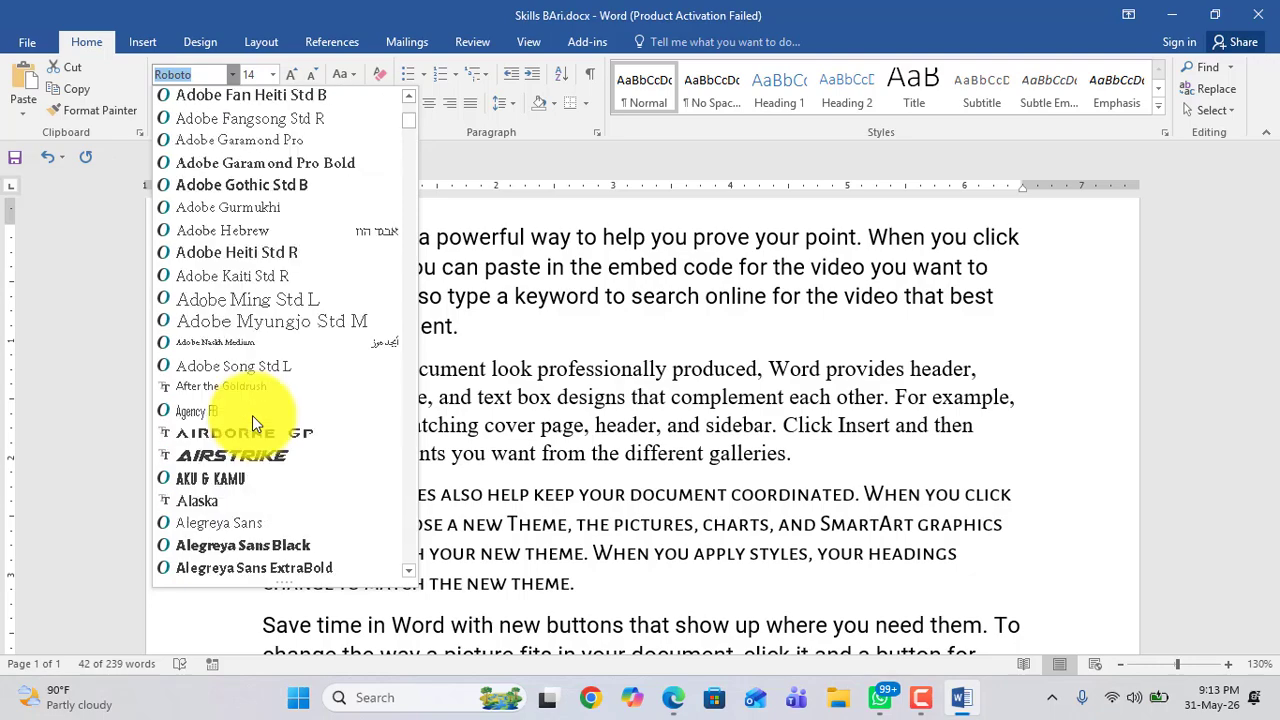
scroll(253, 411, "down", 15)
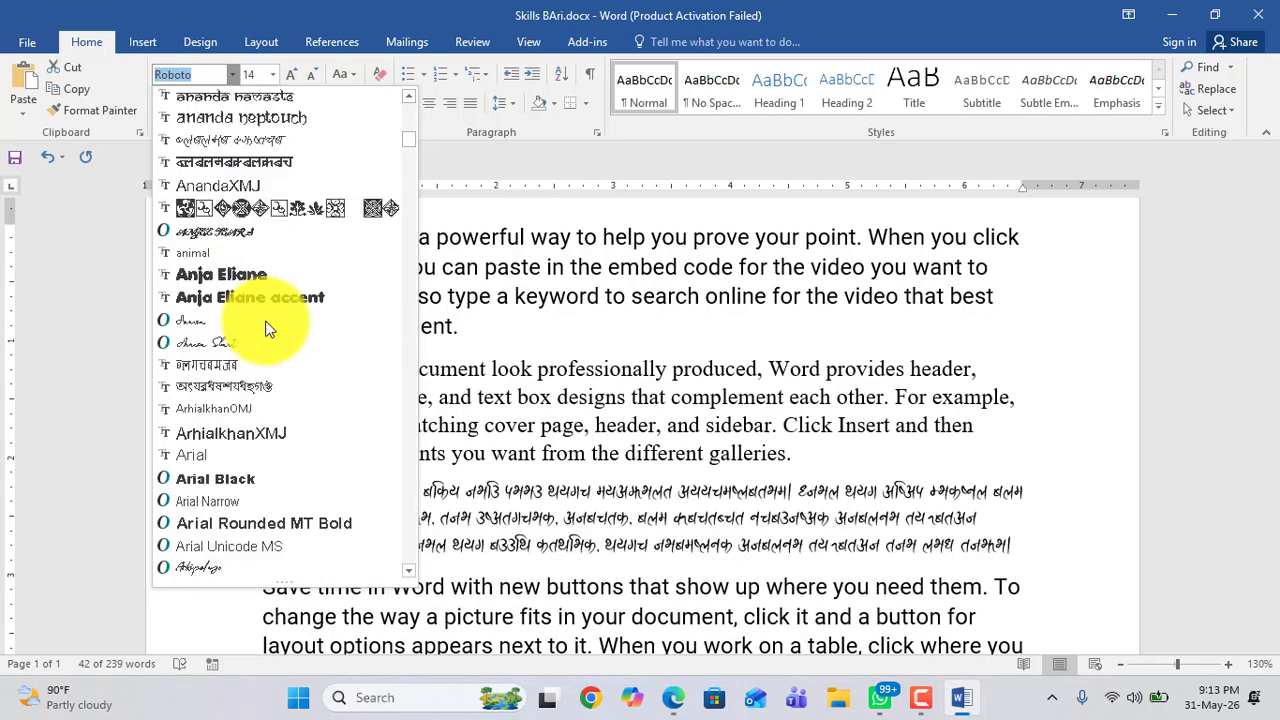
scroll(268, 328, "down", 5)
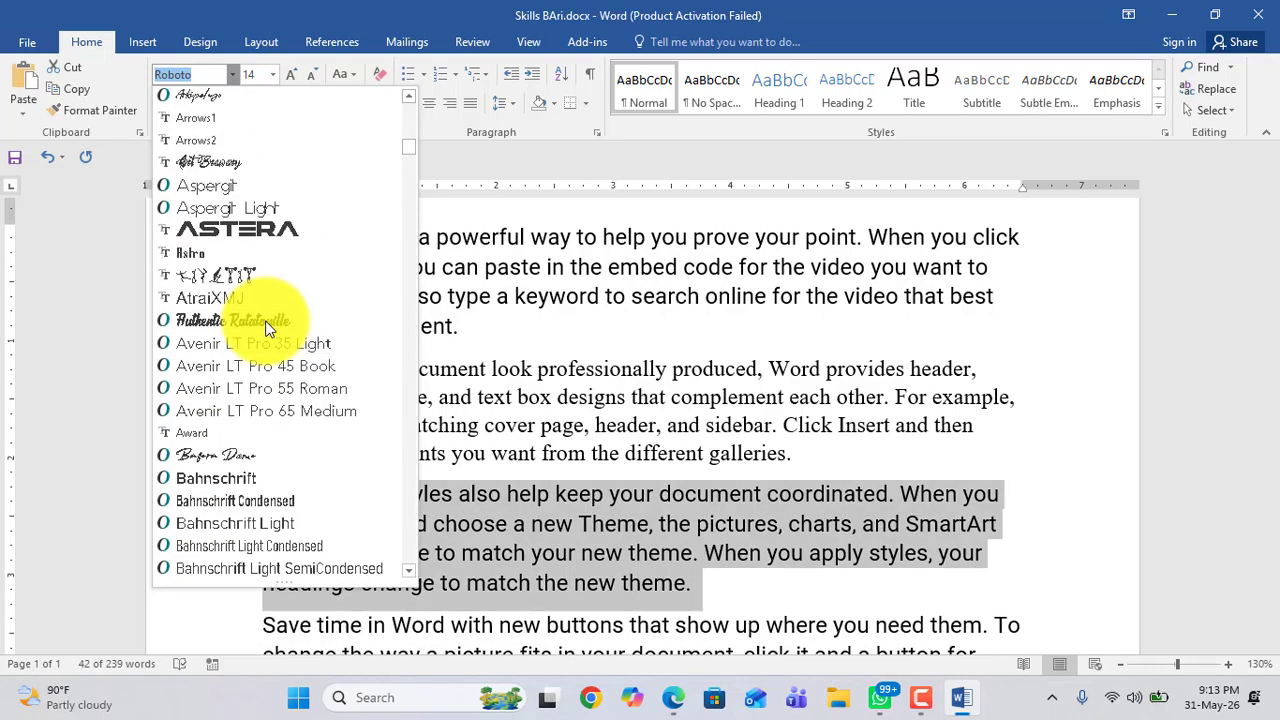
left_click(598, 443)
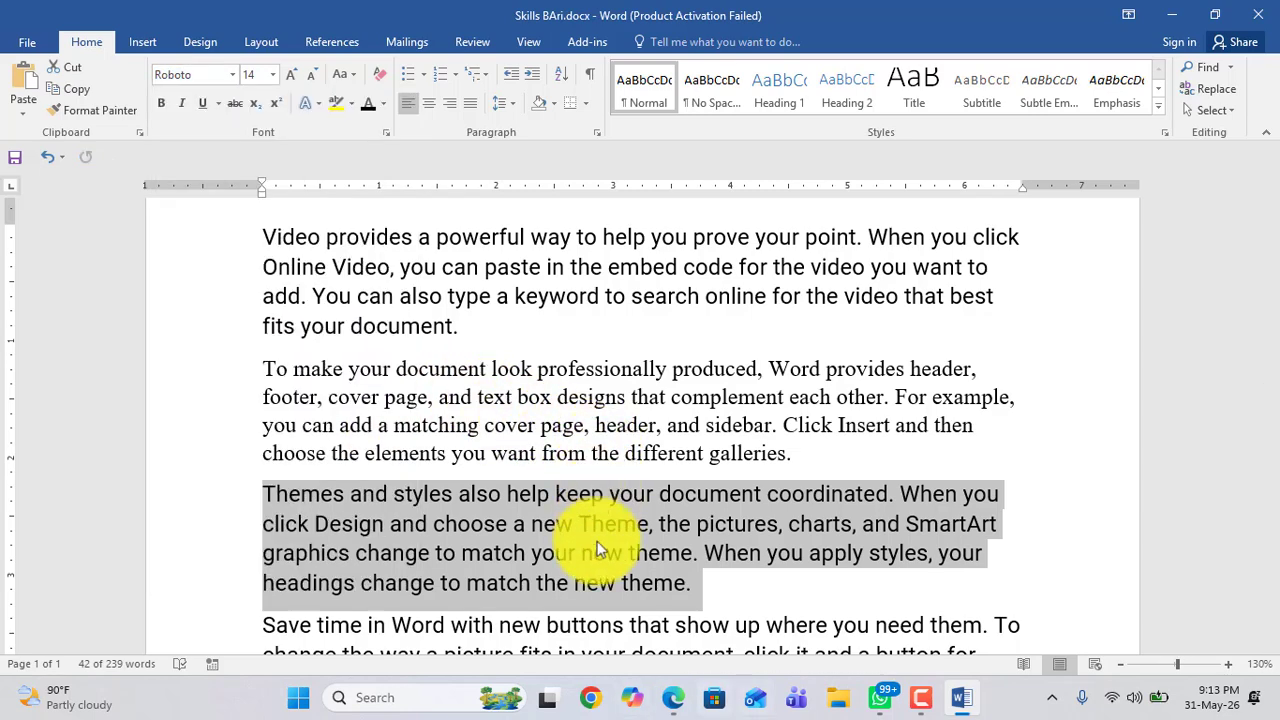
Step: Switch to Chrome and open a browser profile to reach a new tab page
left_click(595, 702)
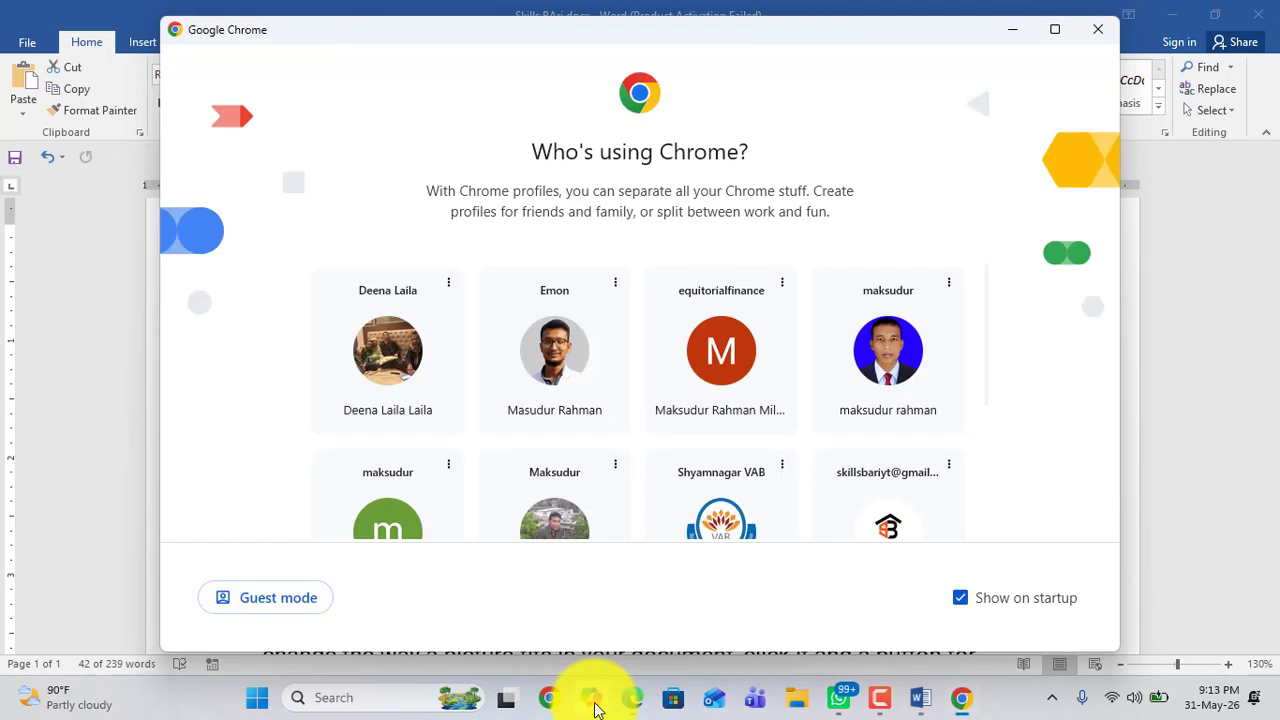
left_click(557, 514)
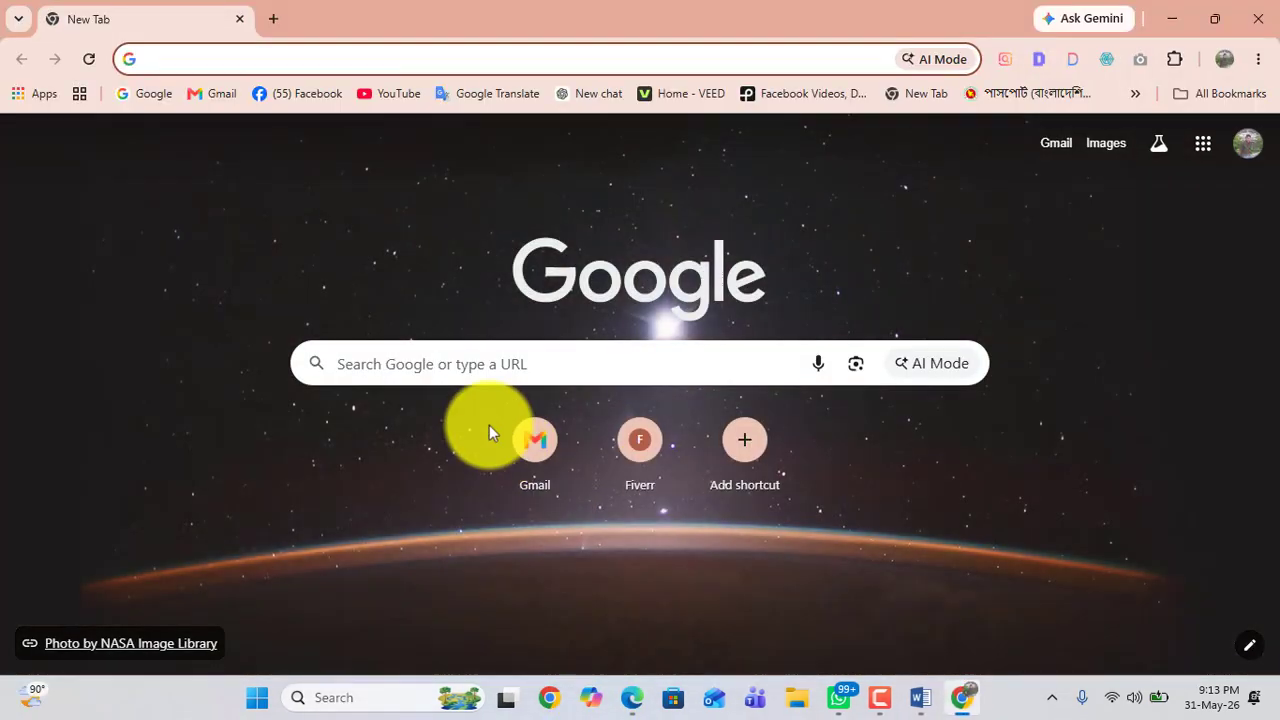
left_click(434, 363)
left_click(277, 280)
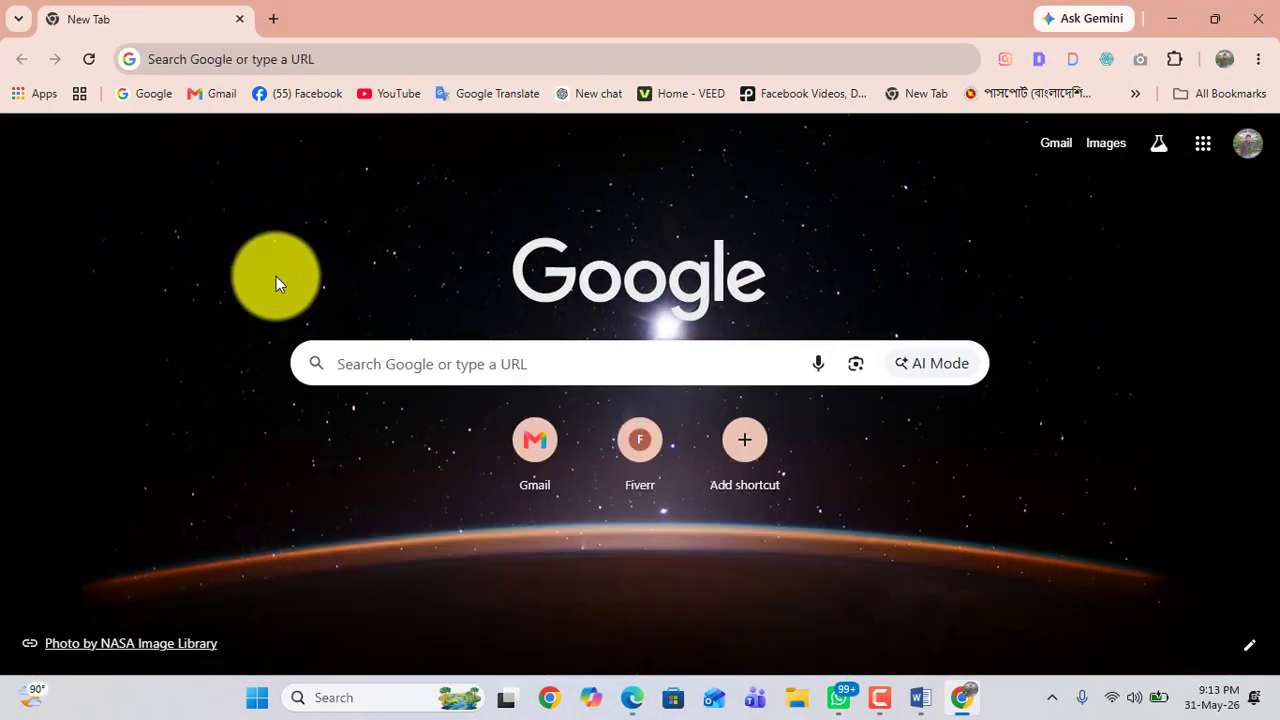
left_click(382, 360)
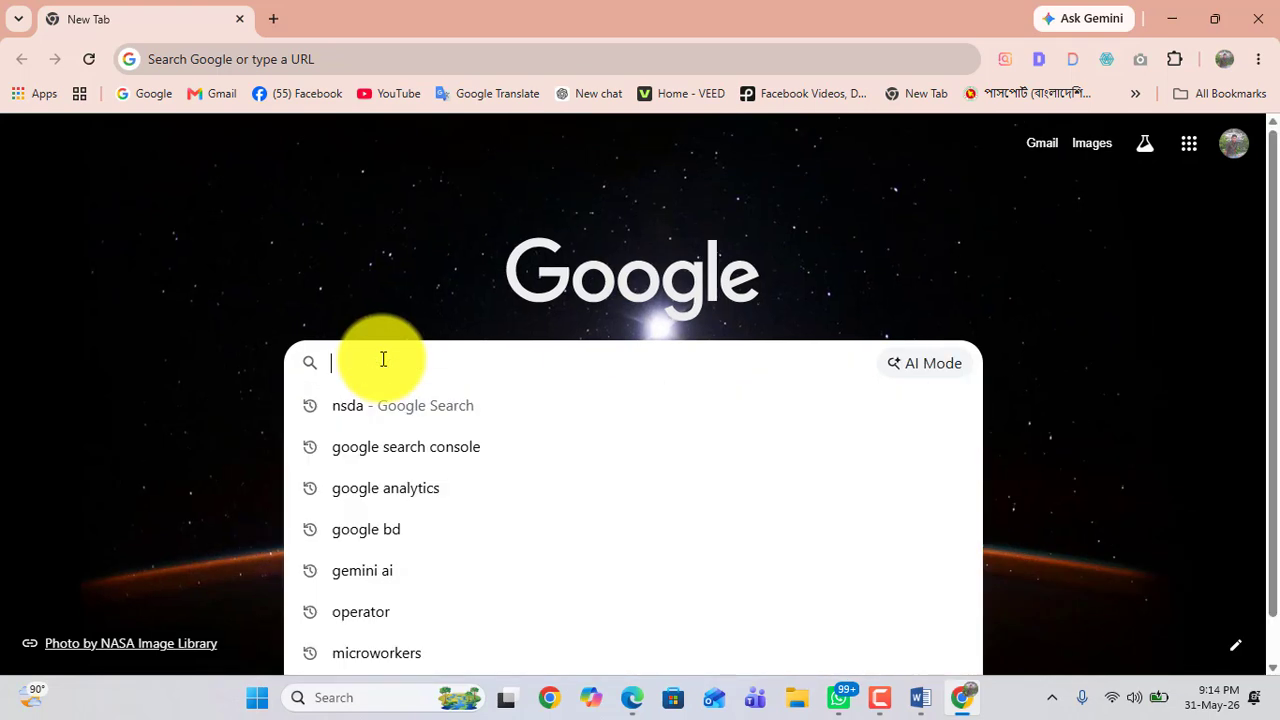
type("best ")
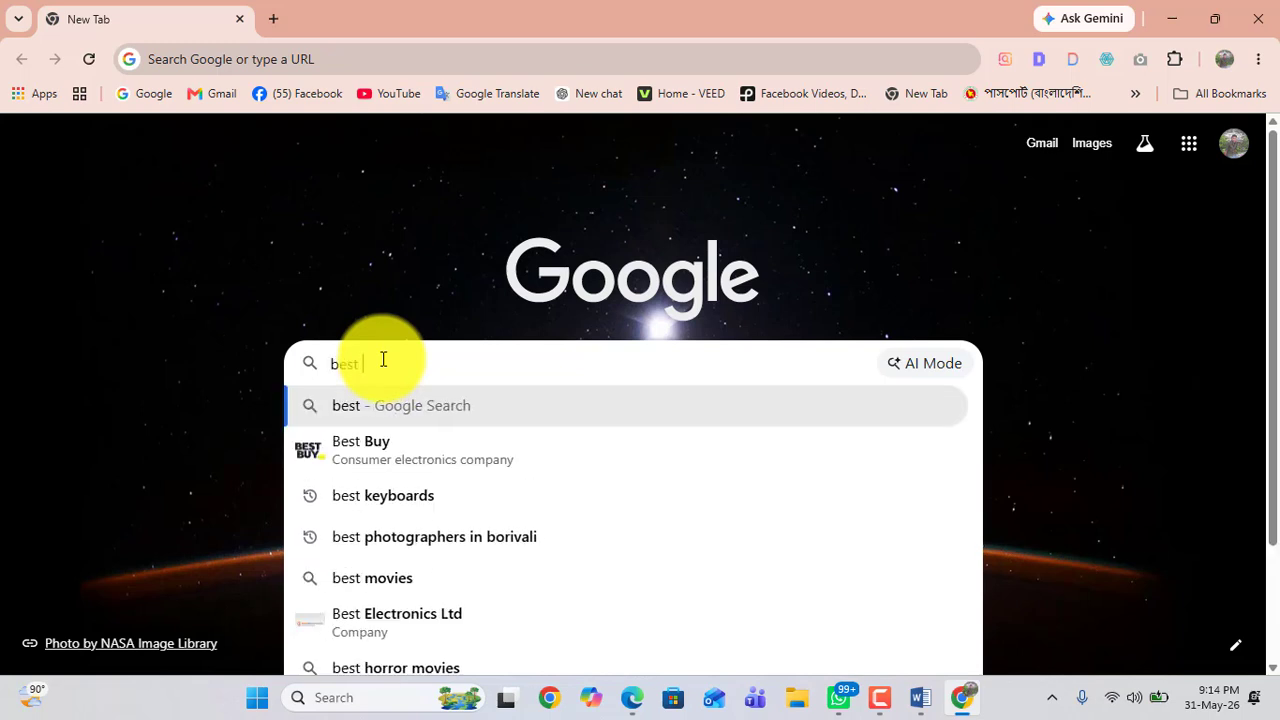
type("fon")
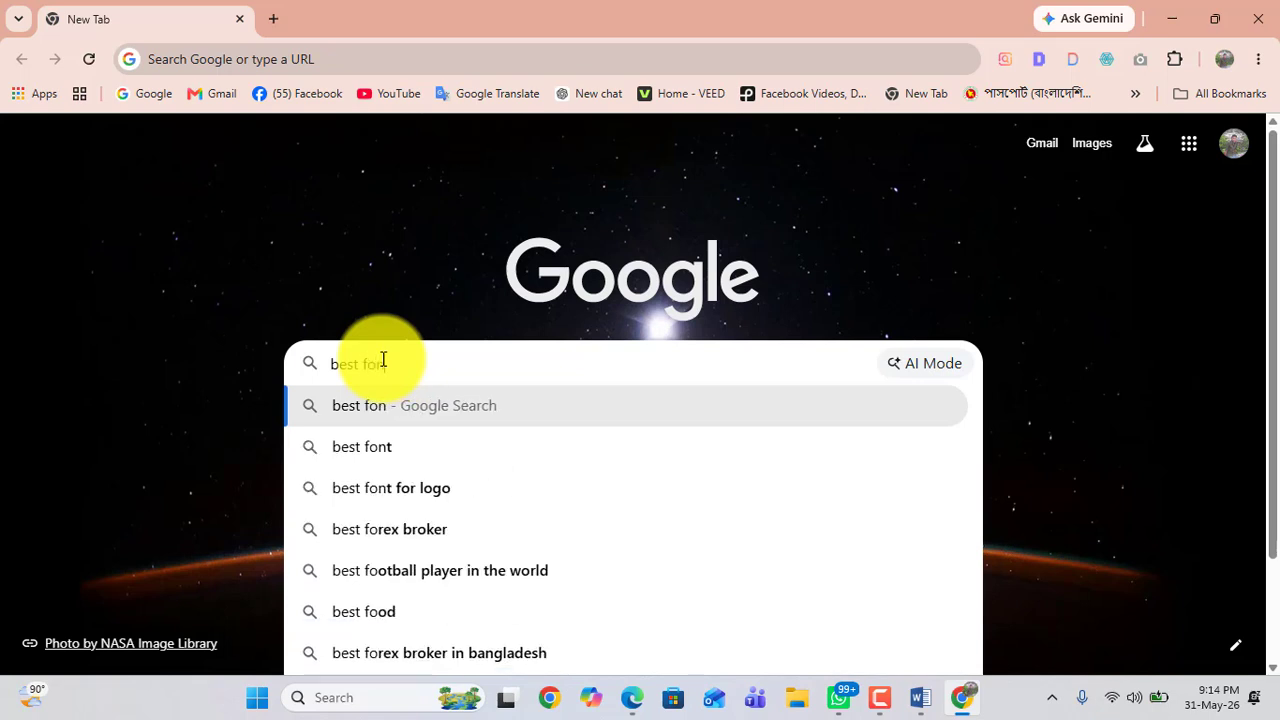
type("t")
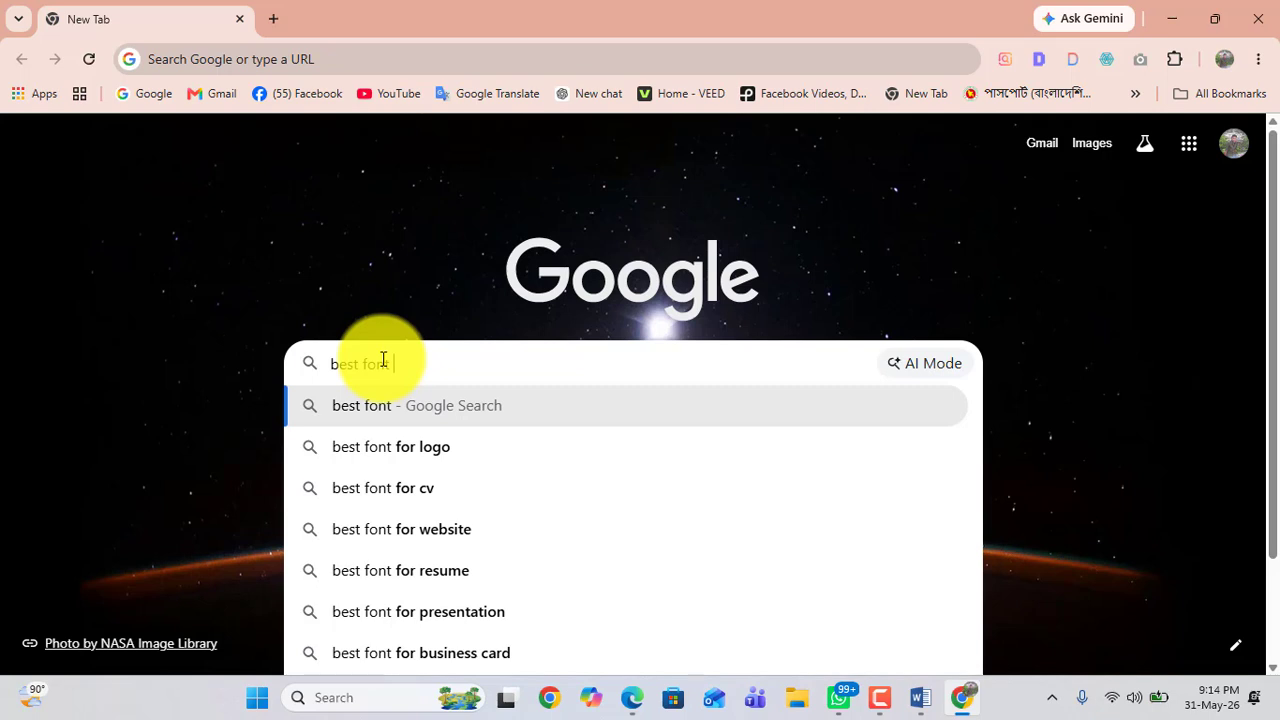
type(" ms")
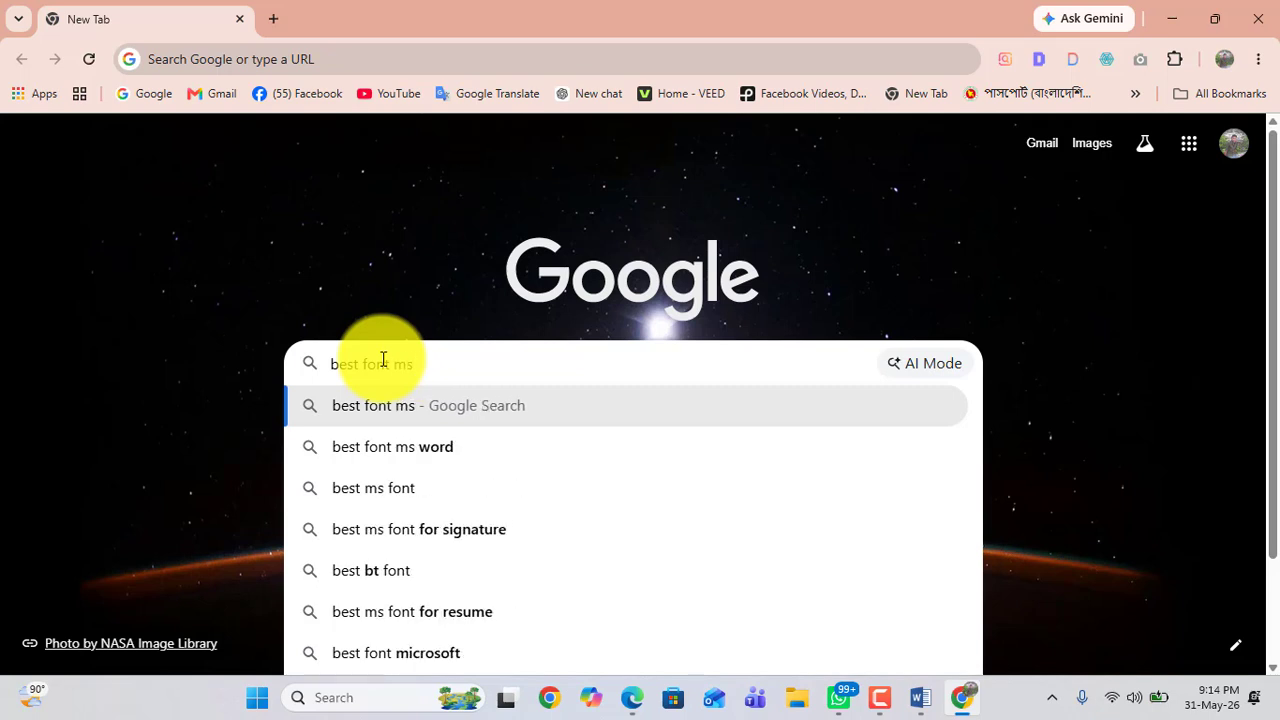
type(" word")
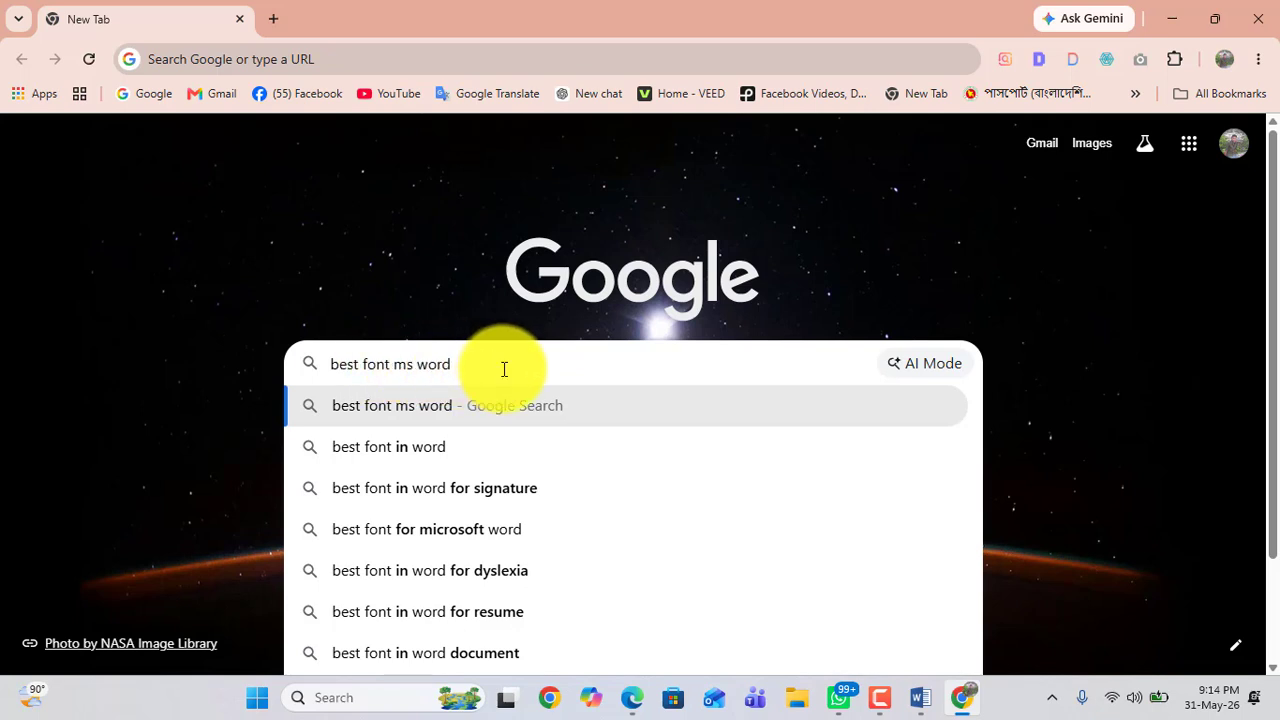
left_click_drag(357, 364, 319, 368)
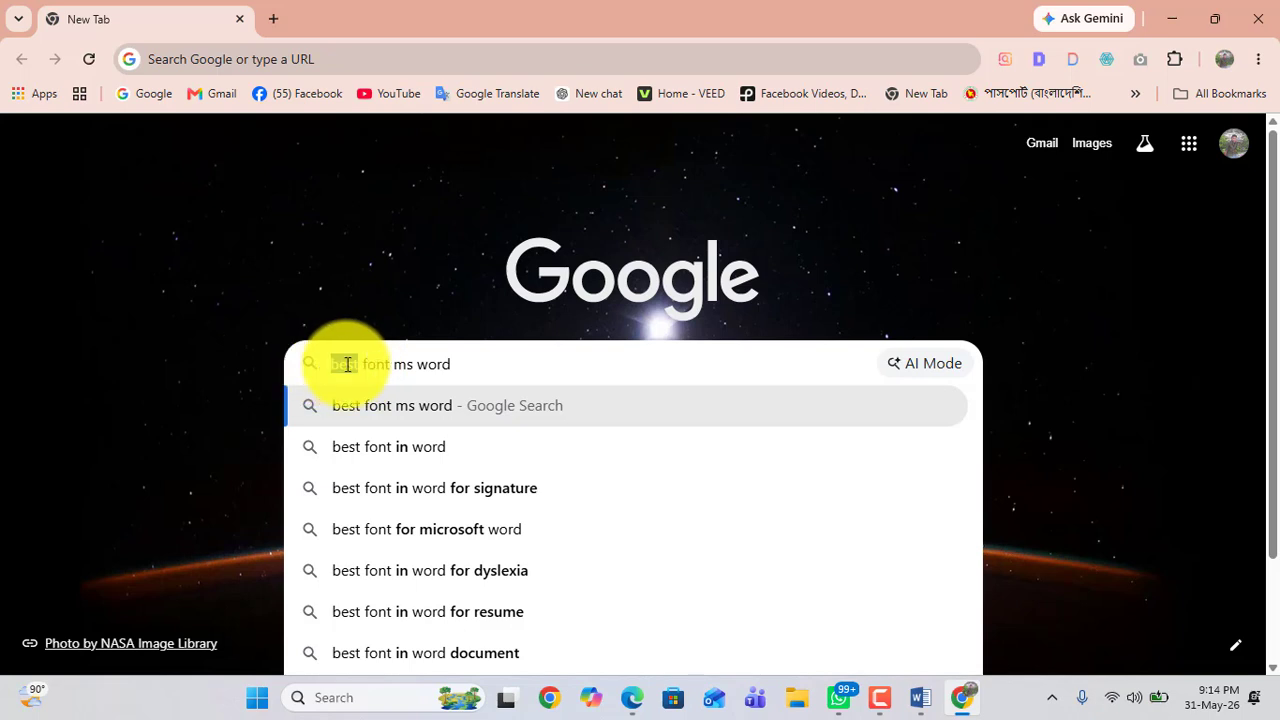
left_click_drag(491, 364, 311, 372)
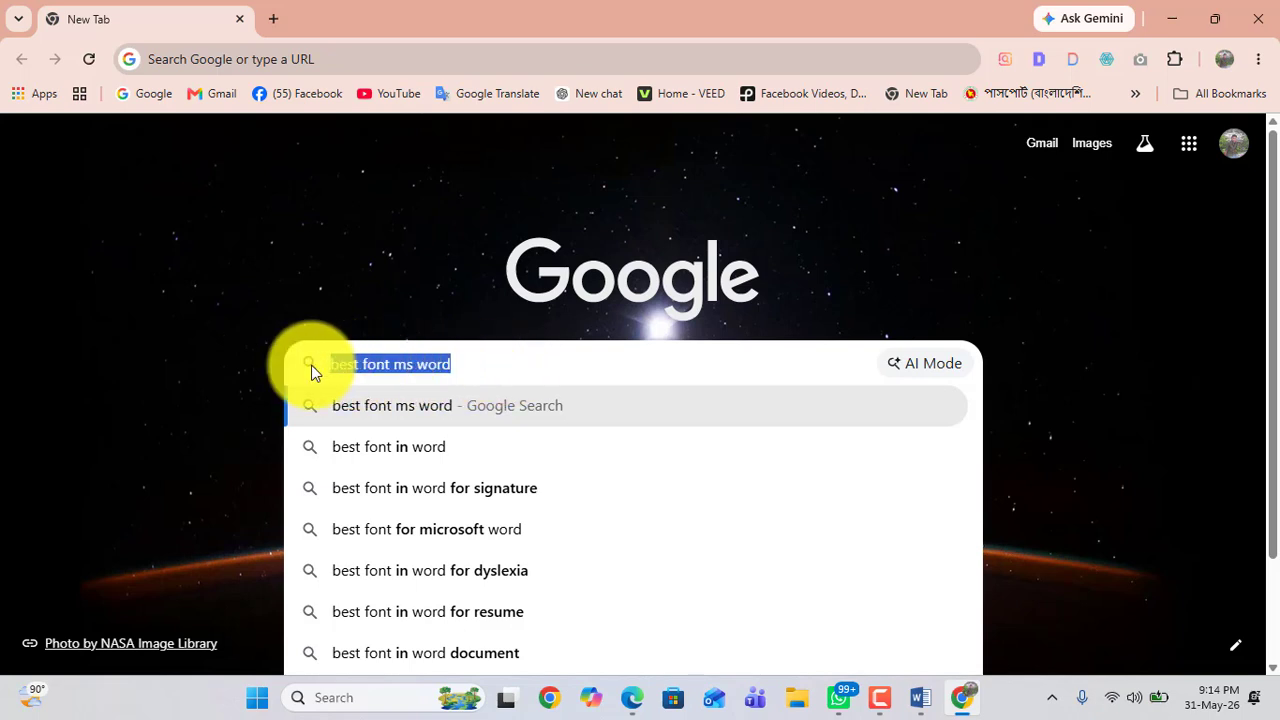
Step: Replace the search text and search Google for top 5font
key("BackSpace")
type("to")
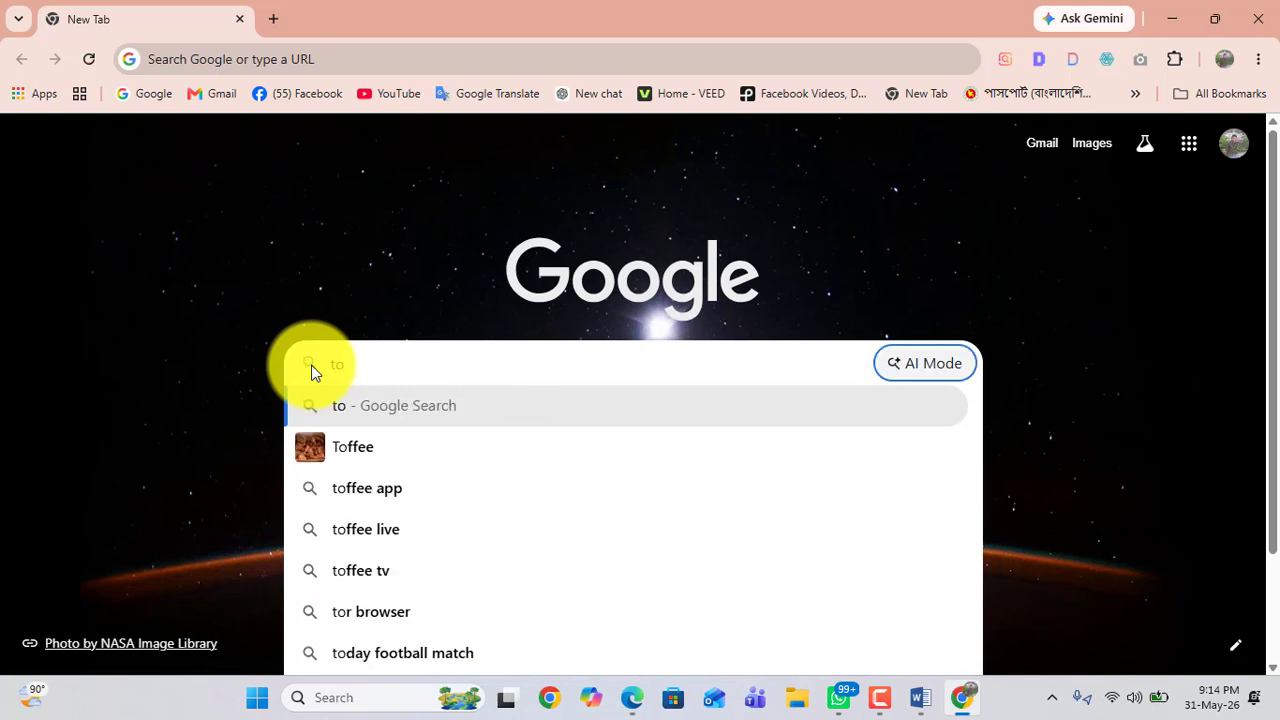
left_click(419, 381)
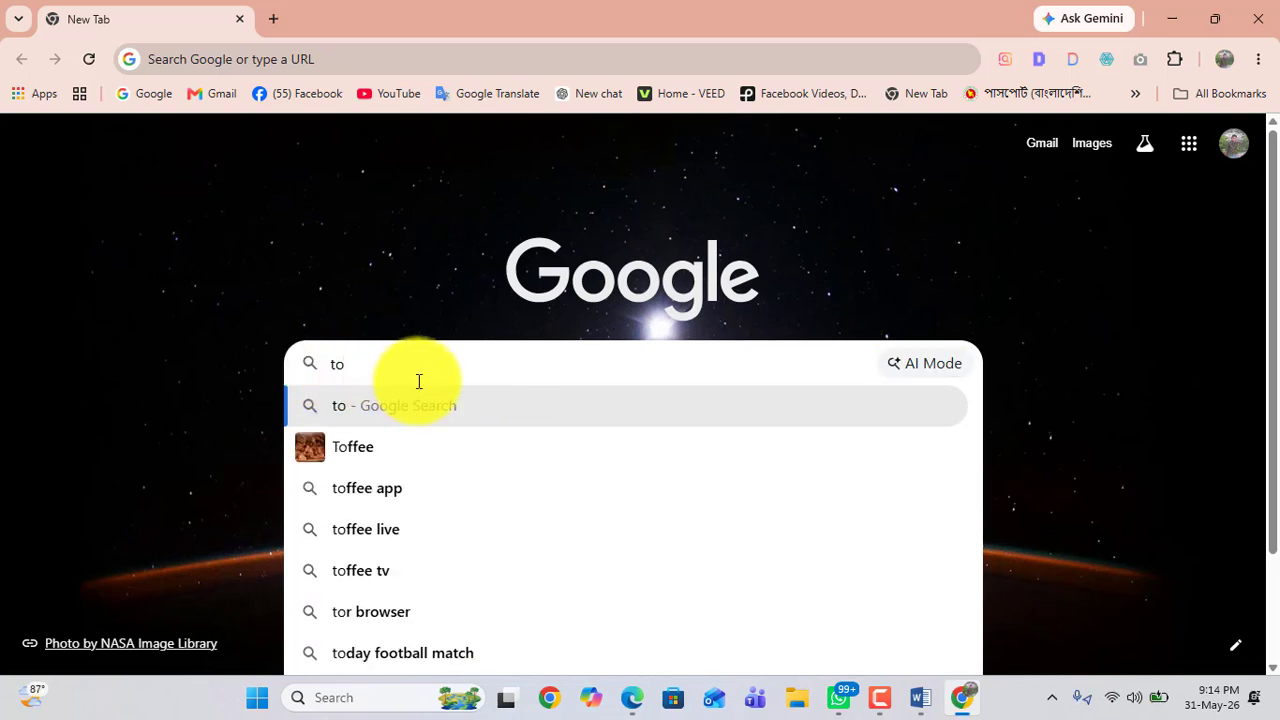
type("p 5")
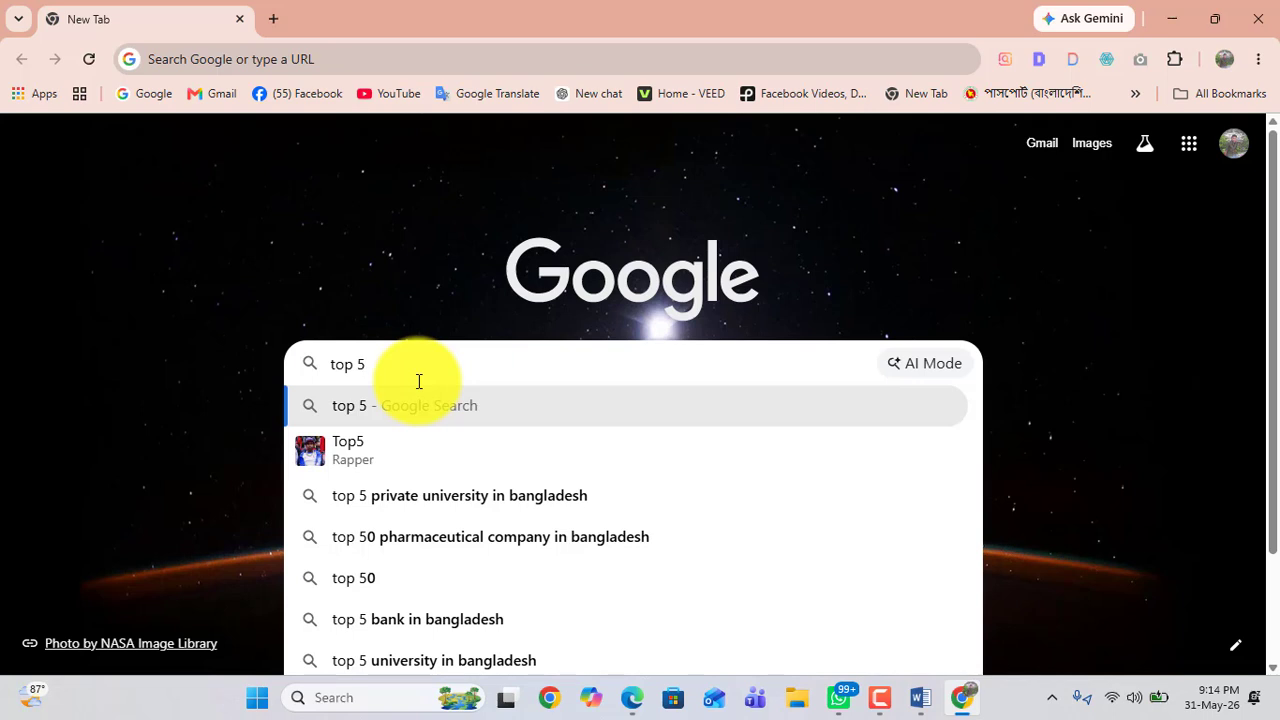
type("font")
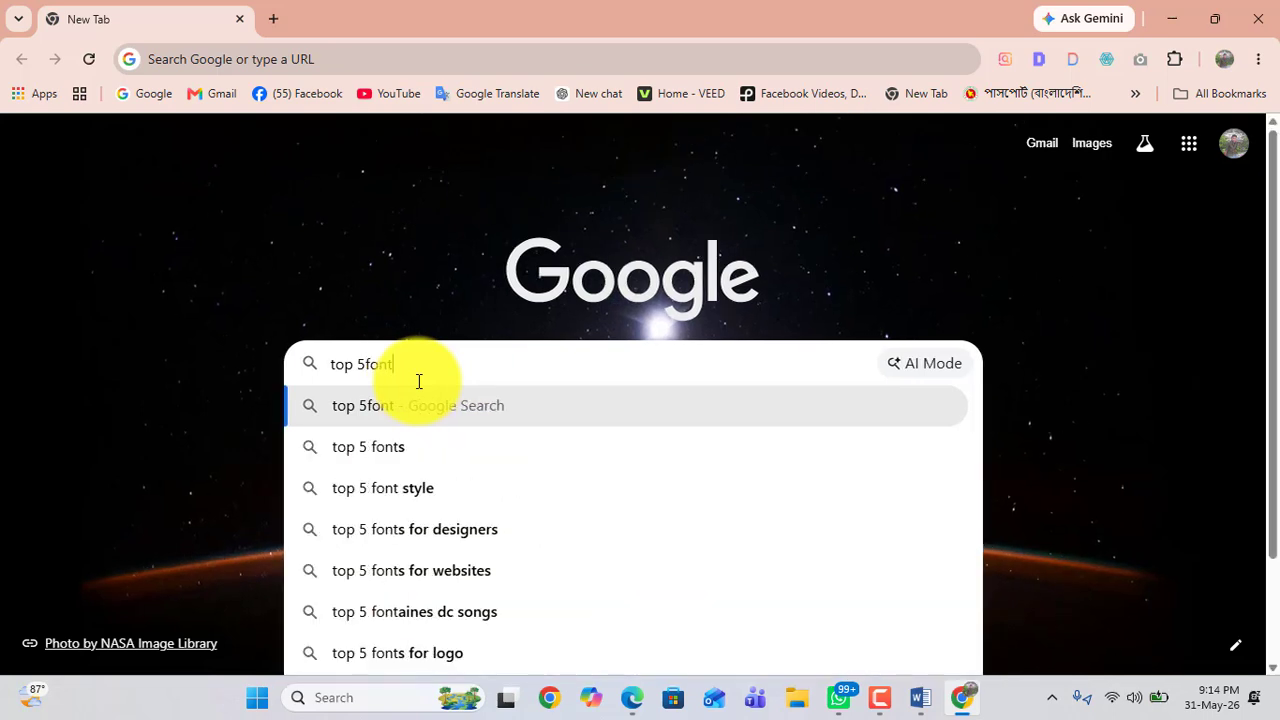
key("Return")
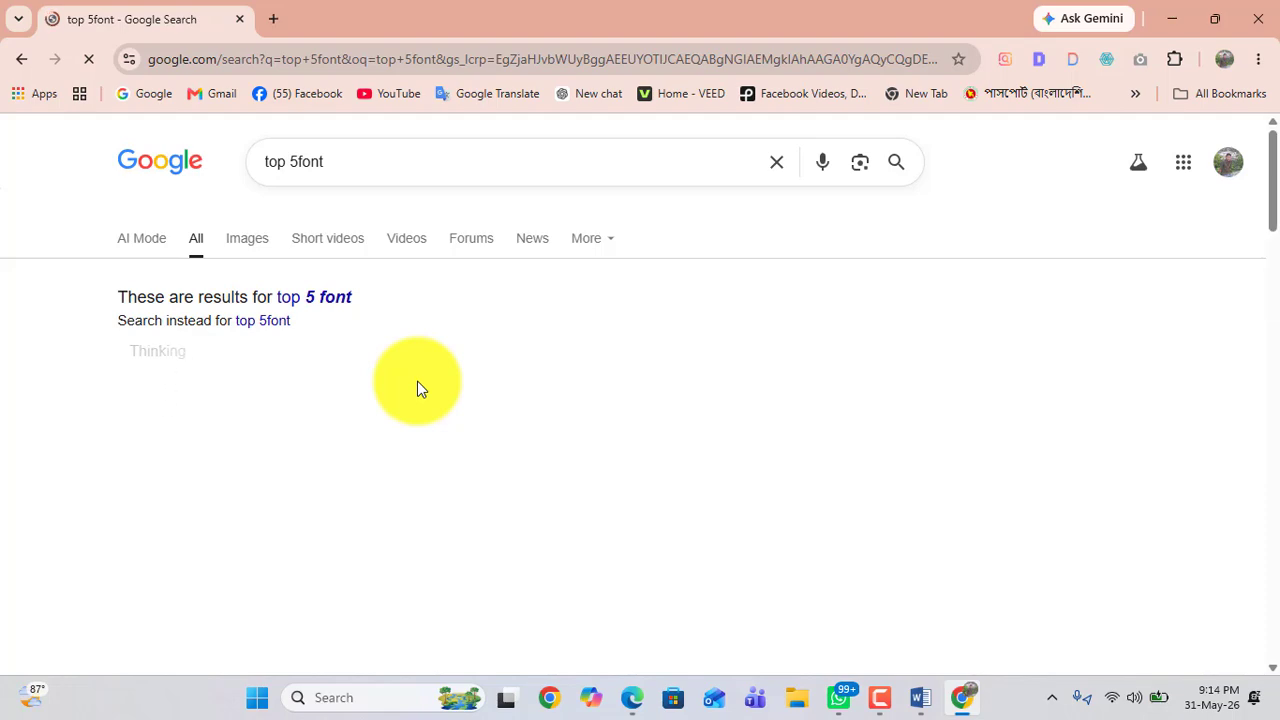
Step: Open the corrected results for top 5 font and expand the overview list of fonts
left_click(338, 299)
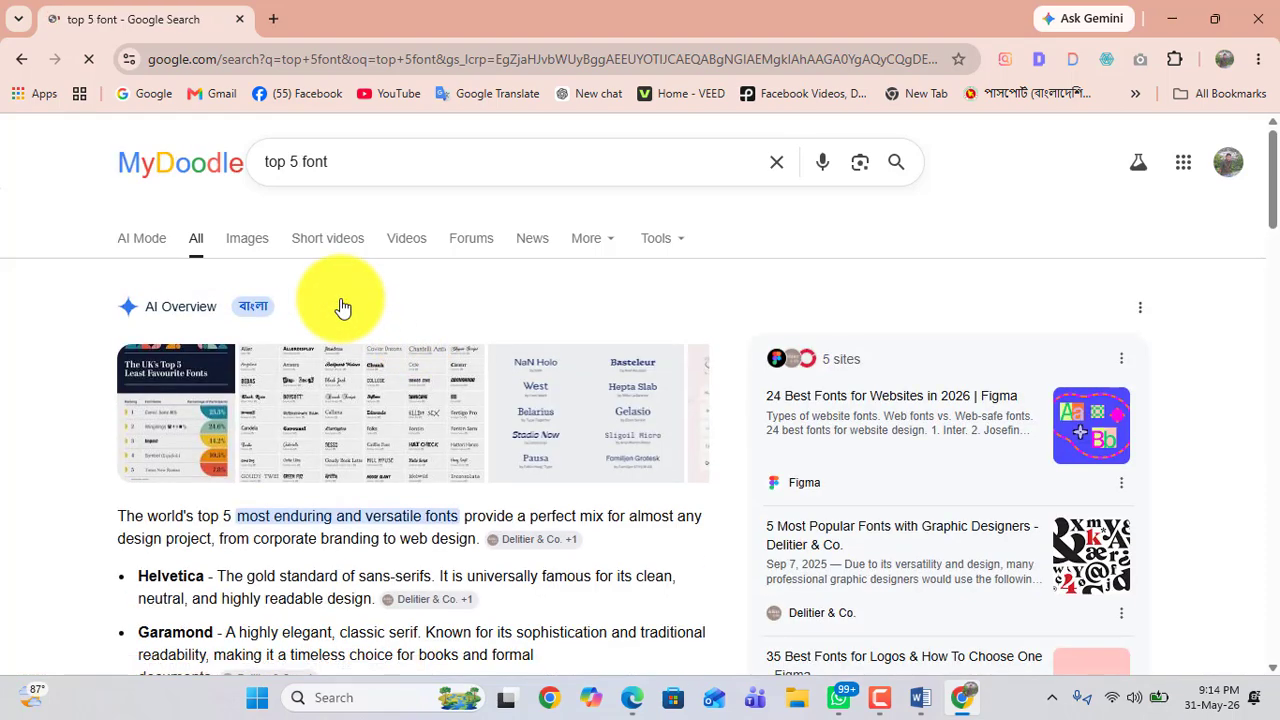
scroll(340, 307, "down", 3)
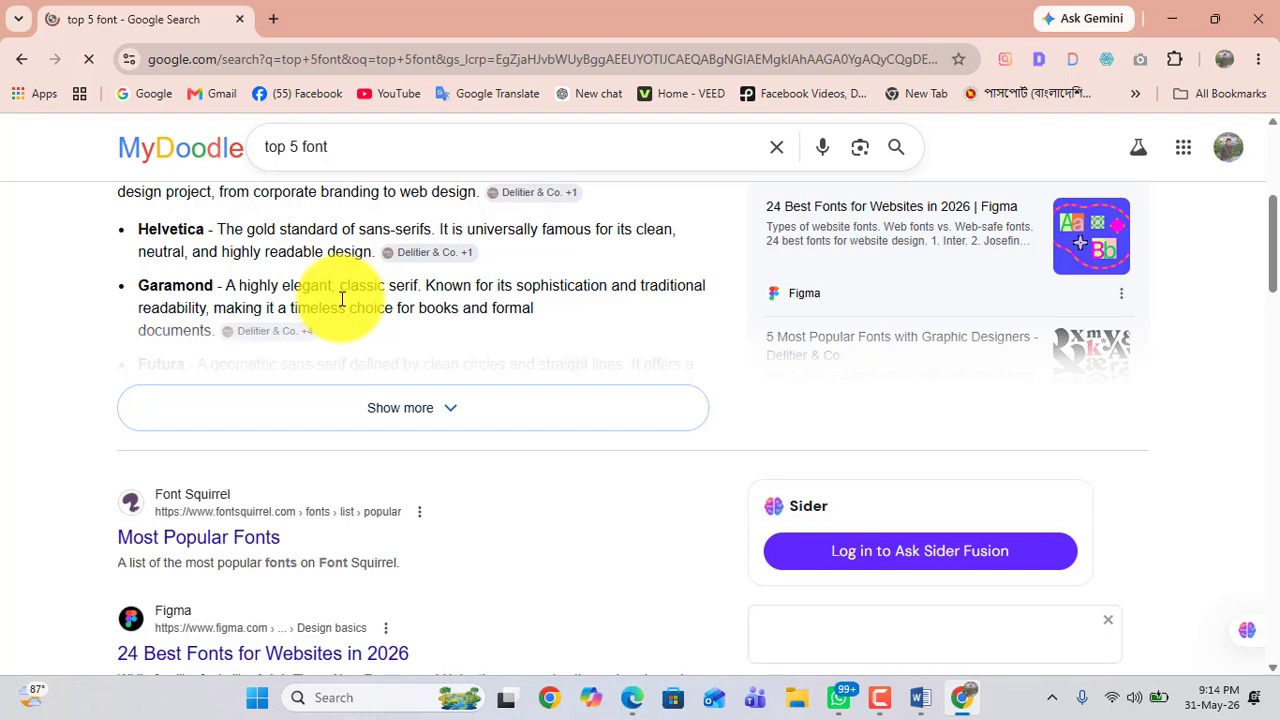
scroll(340, 299, "up", 1)
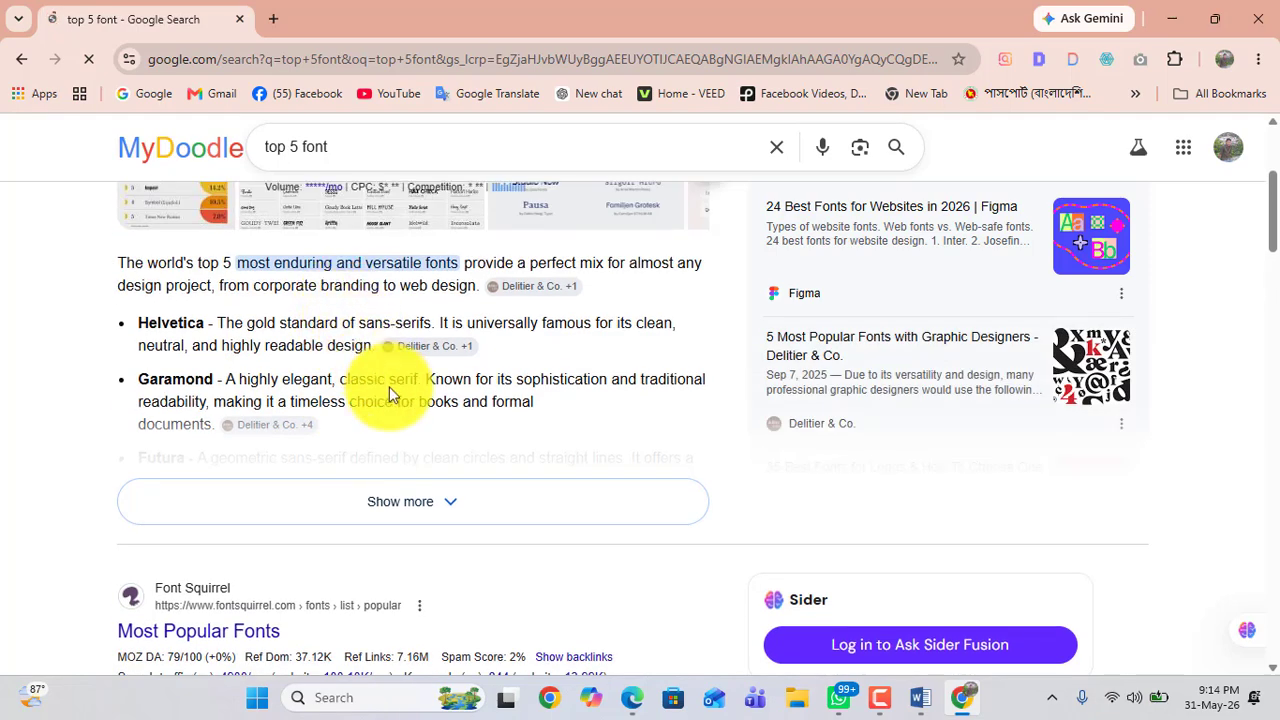
left_click(452, 501)
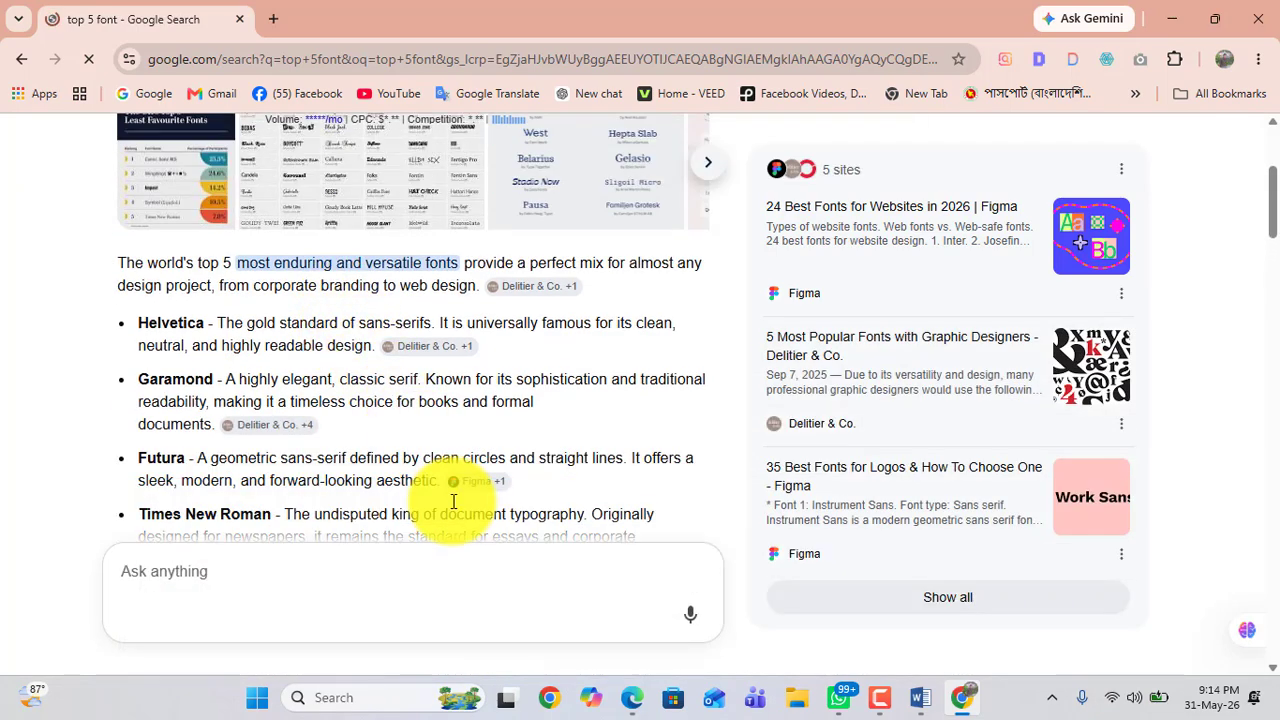
Step: Read through the top five fonts in the AI overview, highlighting each font name in turn
scroll(440, 490, "down", 1)
left_click_drag(137, 229, 207, 227)
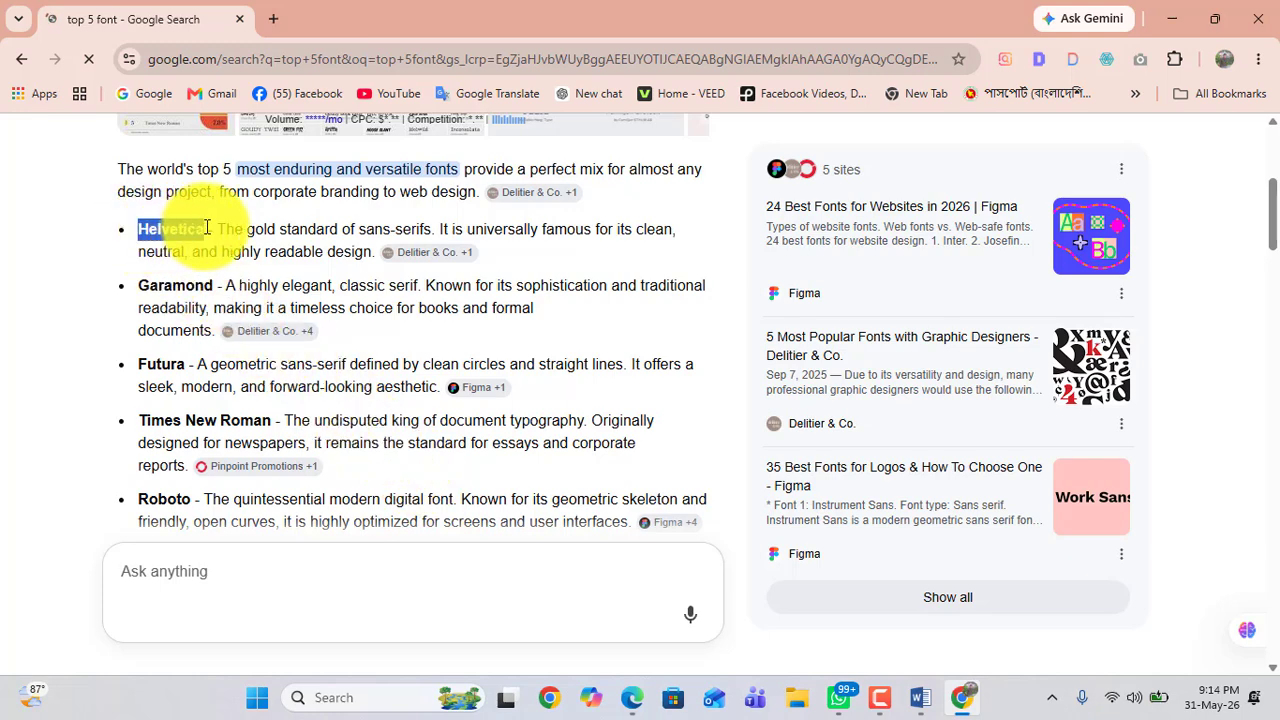
left_click_drag(139, 285, 196, 286)
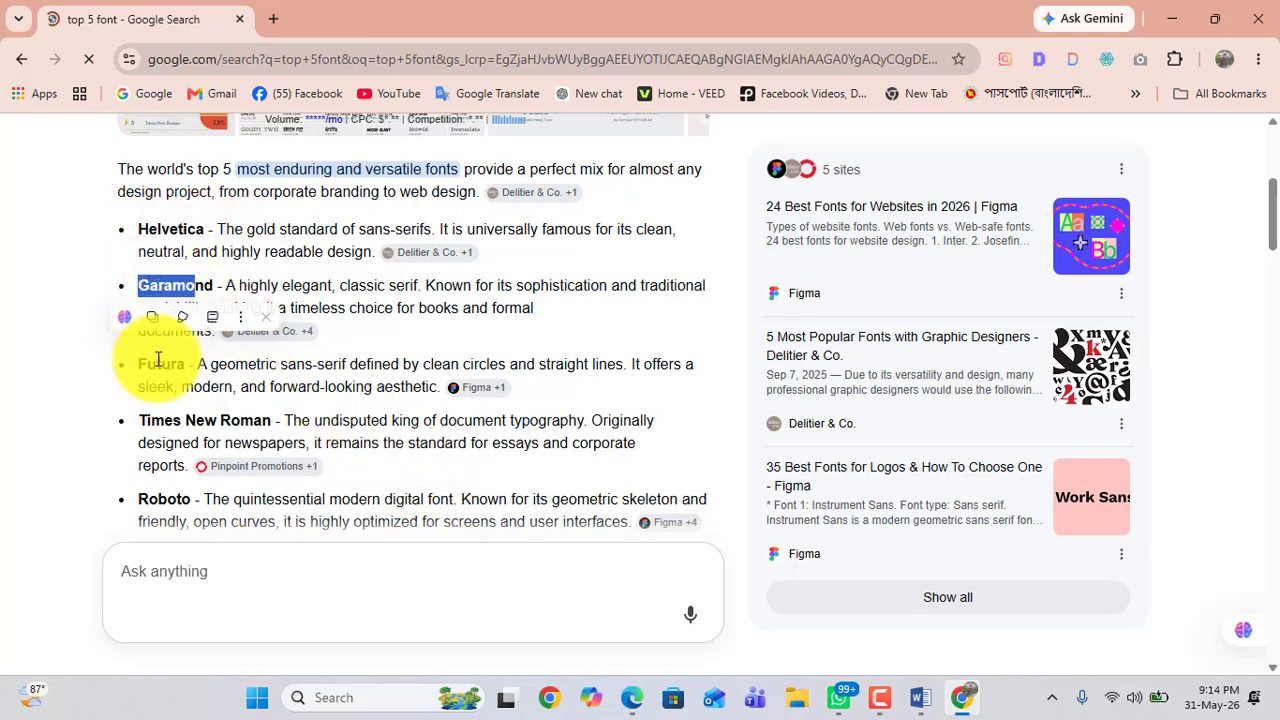
left_click(155, 361)
left_click_drag(162, 421, 269, 428)
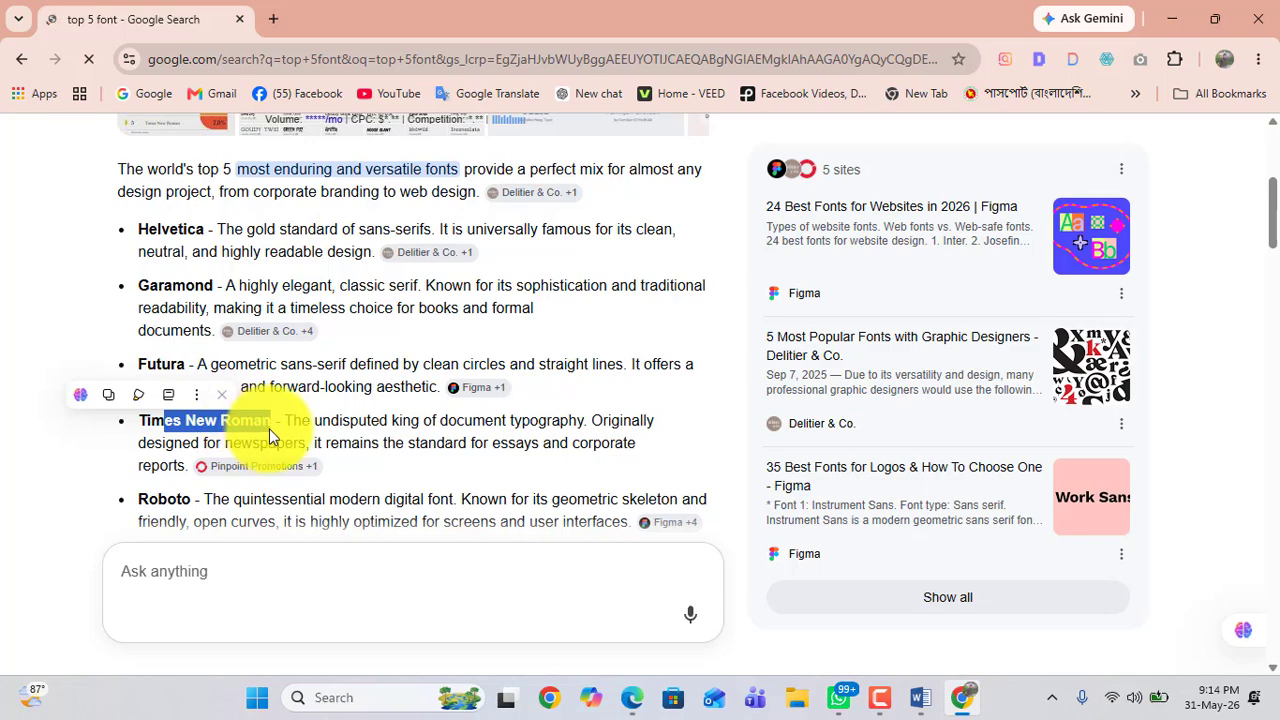
scroll(251, 428, "down", 1)
left_click(475, 405)
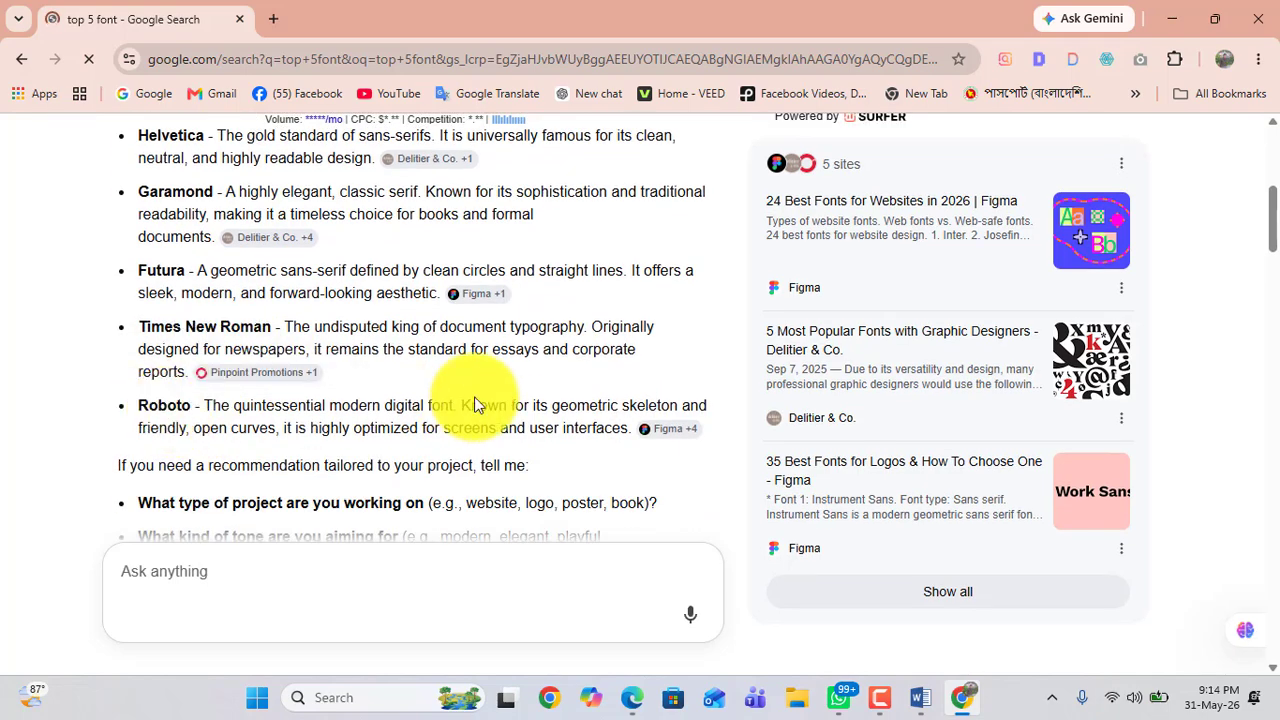
scroll(475, 405, "down", 6)
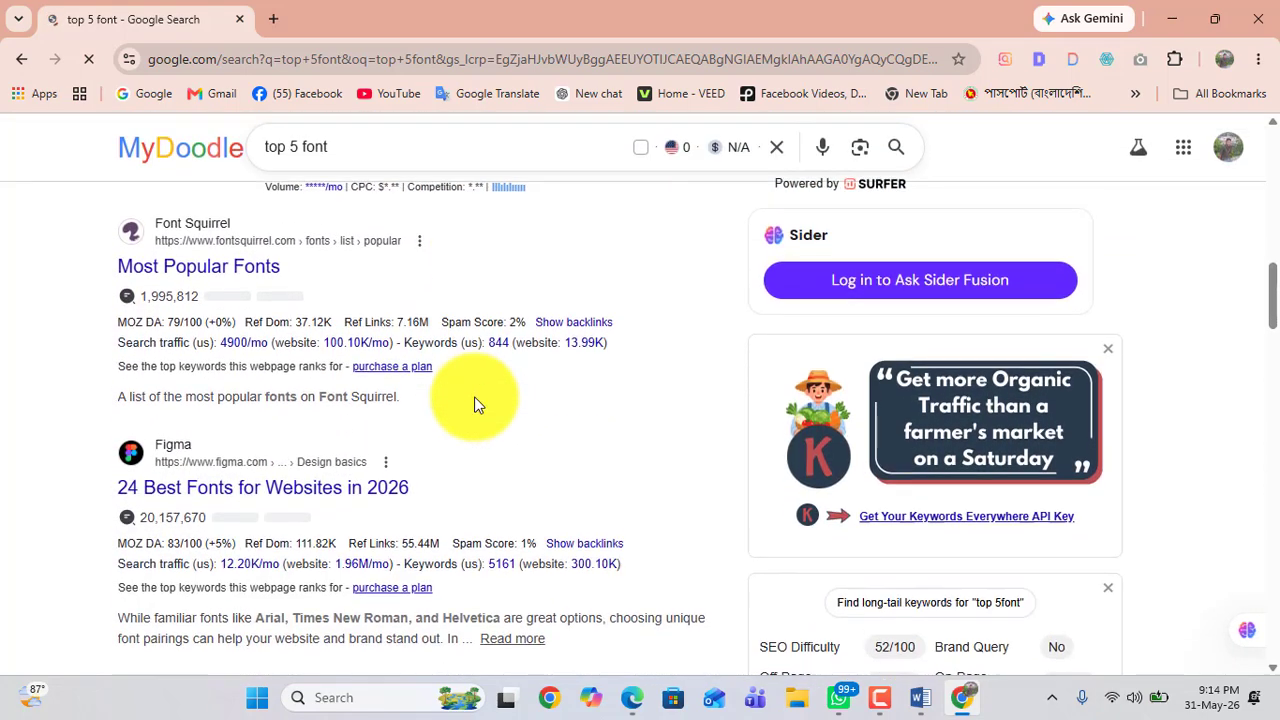
scroll(475, 405, "up", 10)
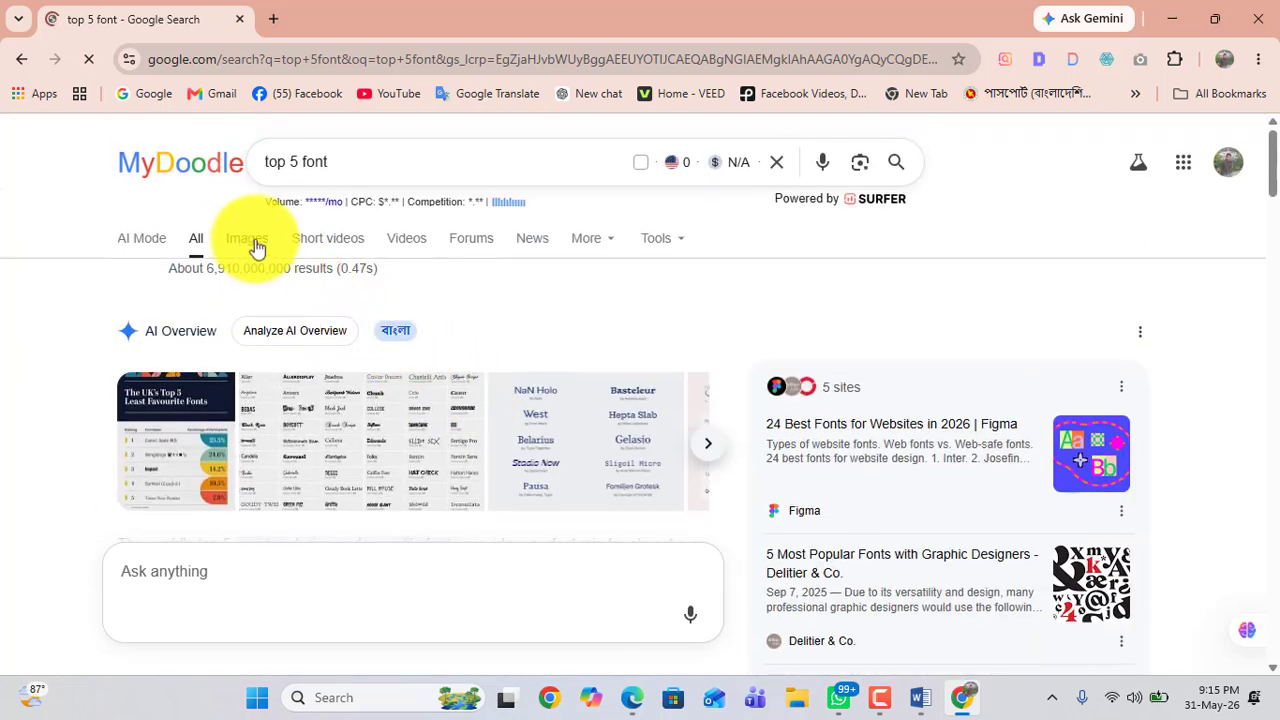
Step: Search Google Images for font list, then return to the all-results view
left_click(247, 240)
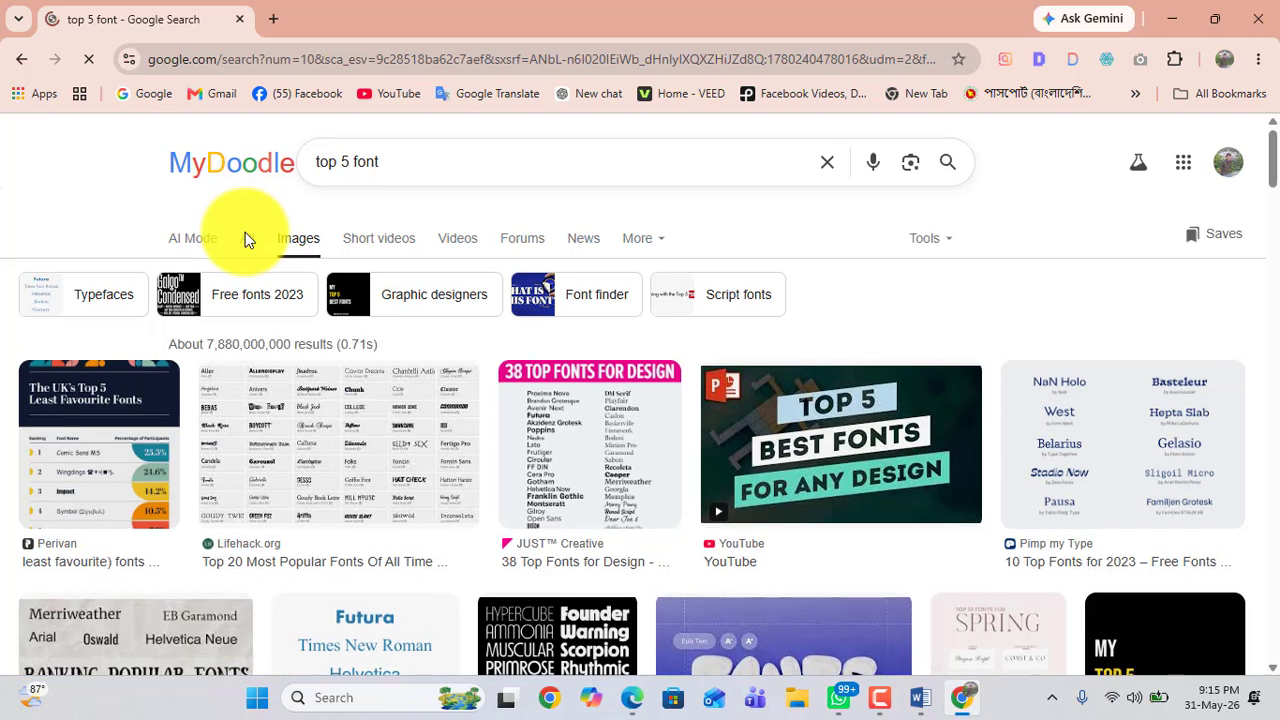
left_click(394, 163)
triple_click(297, 176)
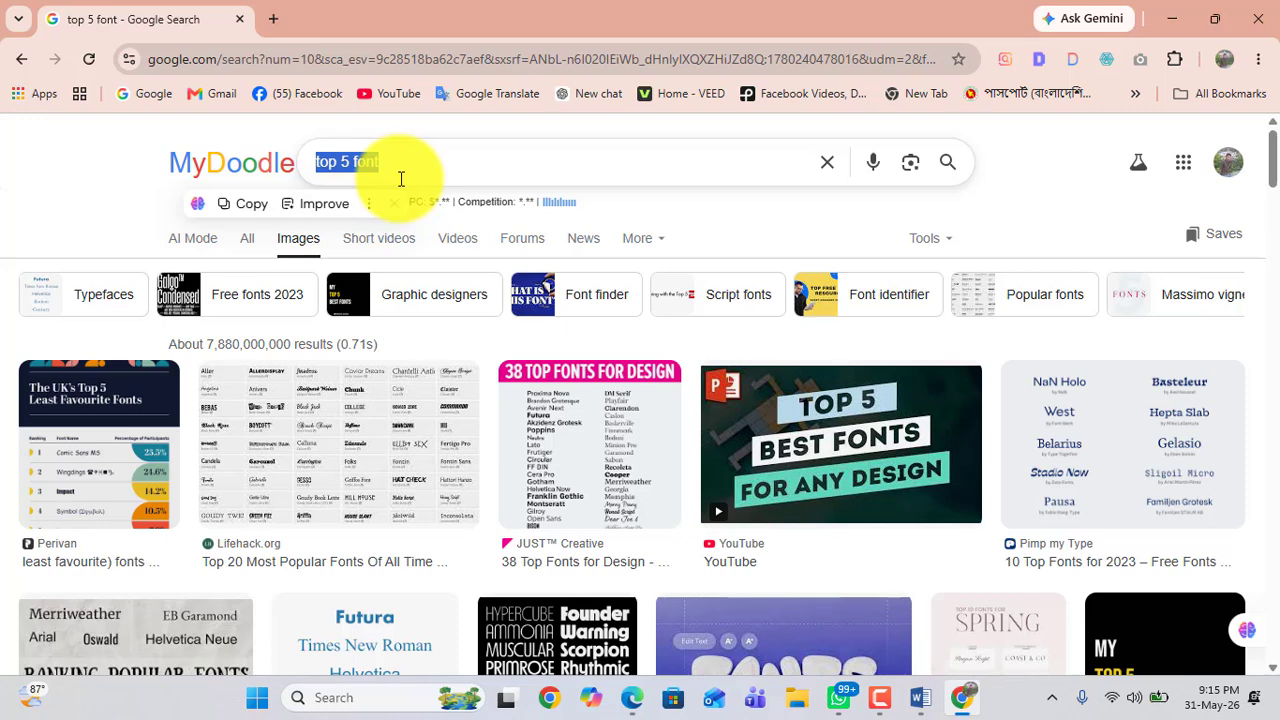
type("font")
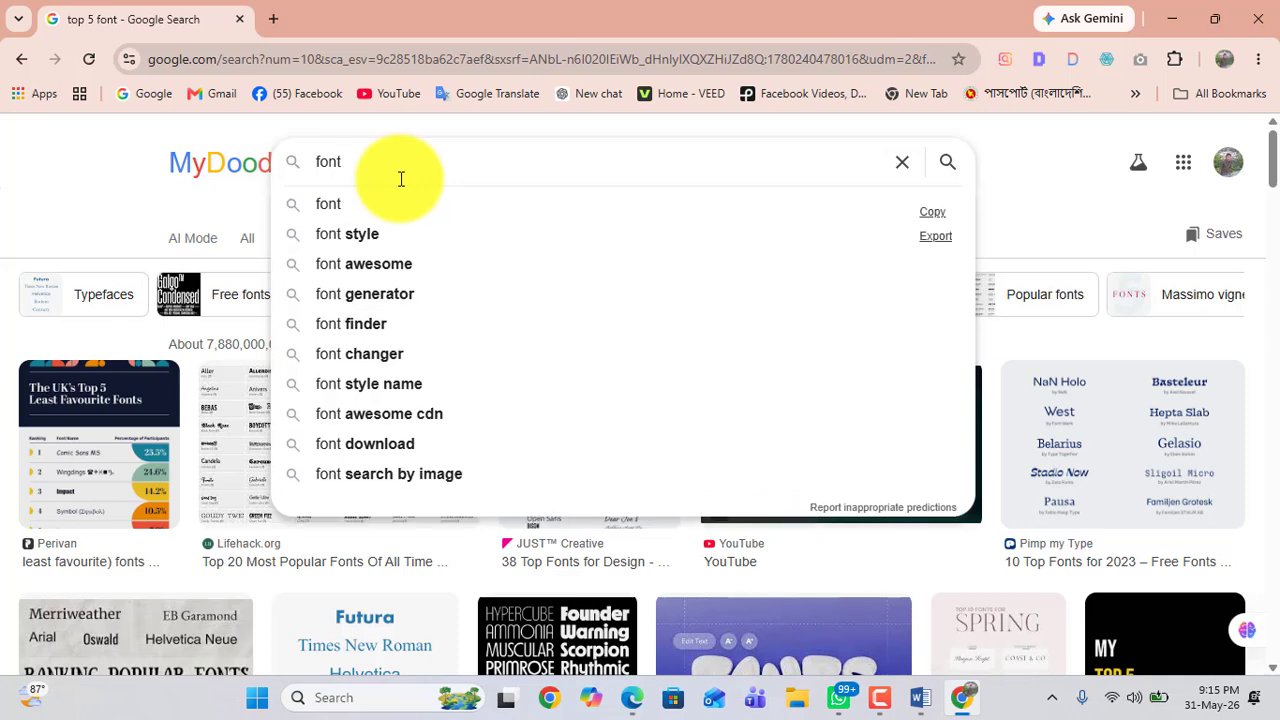
type("list")
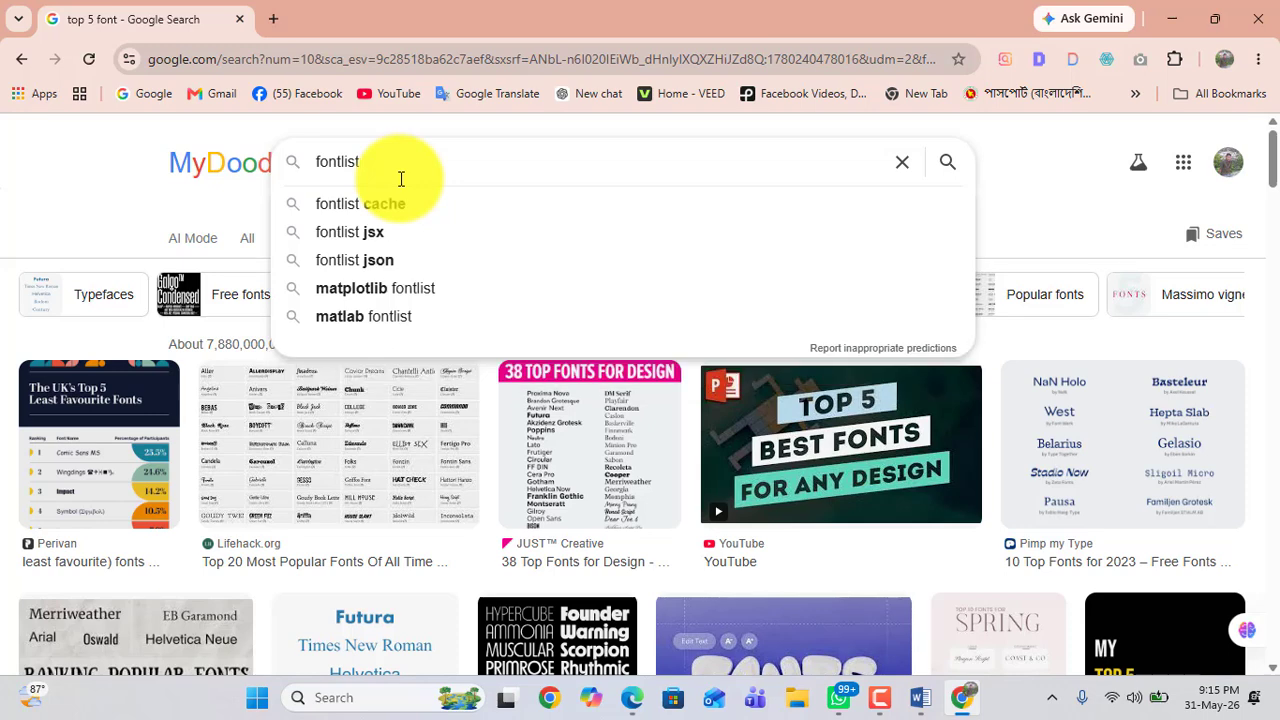
left_click(341, 162)
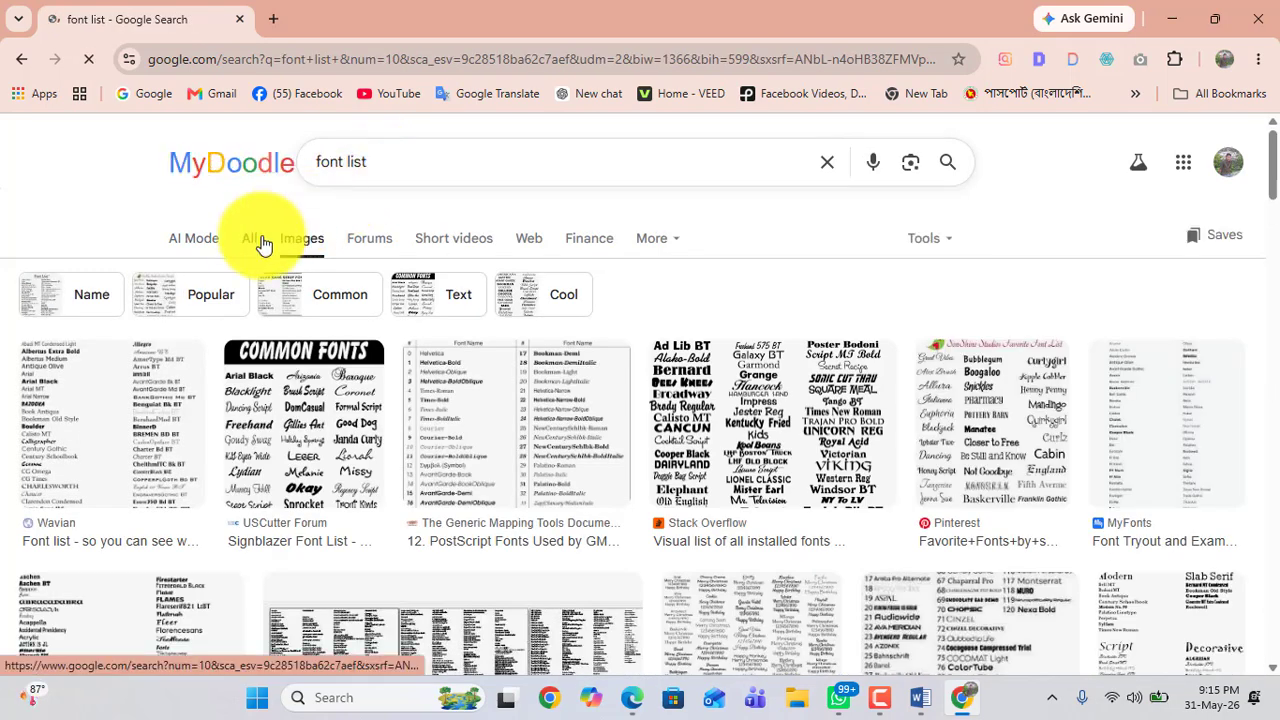
left_click(262, 242)
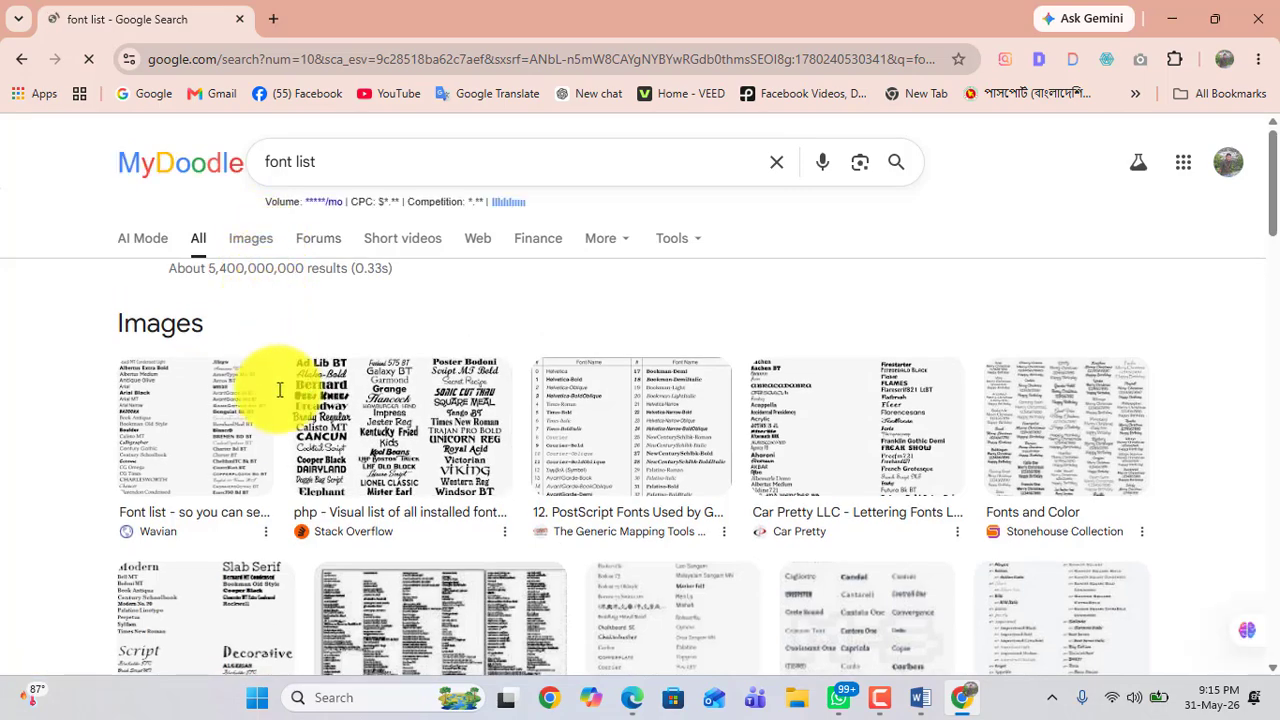
Step: Browse the Fontfabric fonts catalogue page
scroll(284, 445, "down", 5)
scroll(284, 445, "up", 1)
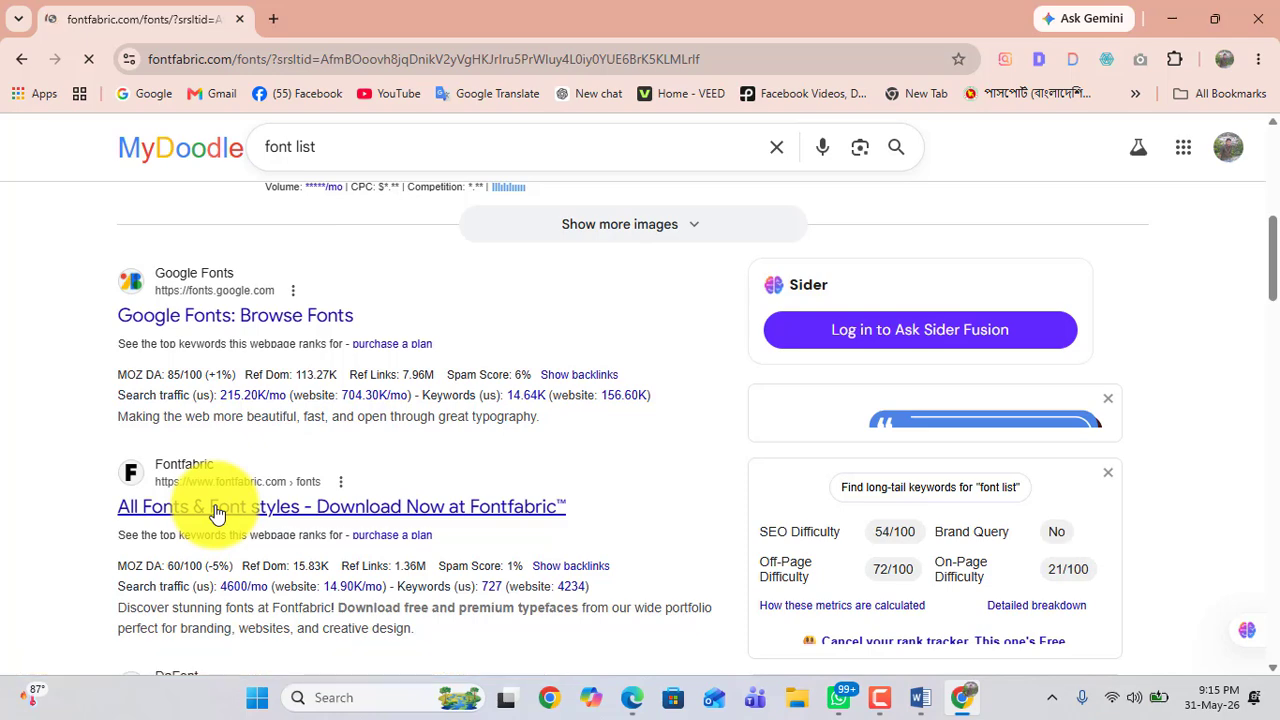
scroll(389, 448, "down", 4)
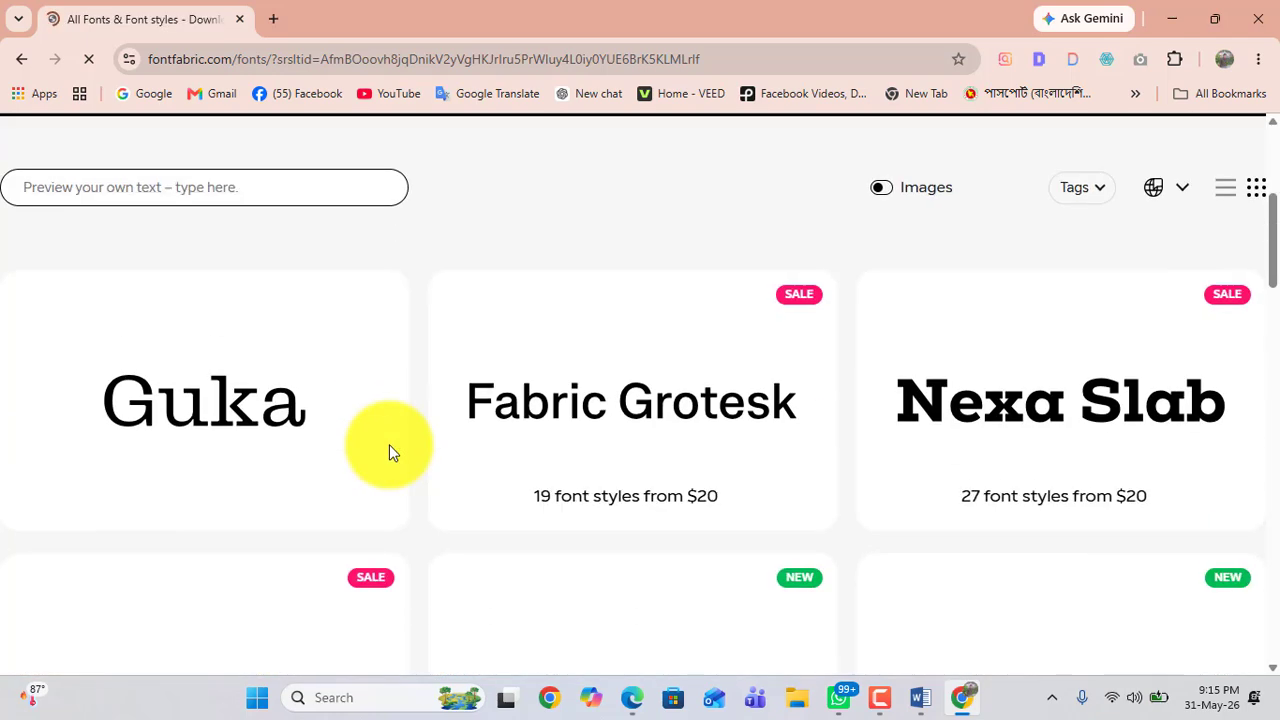
scroll(1070, 385, "down", 7)
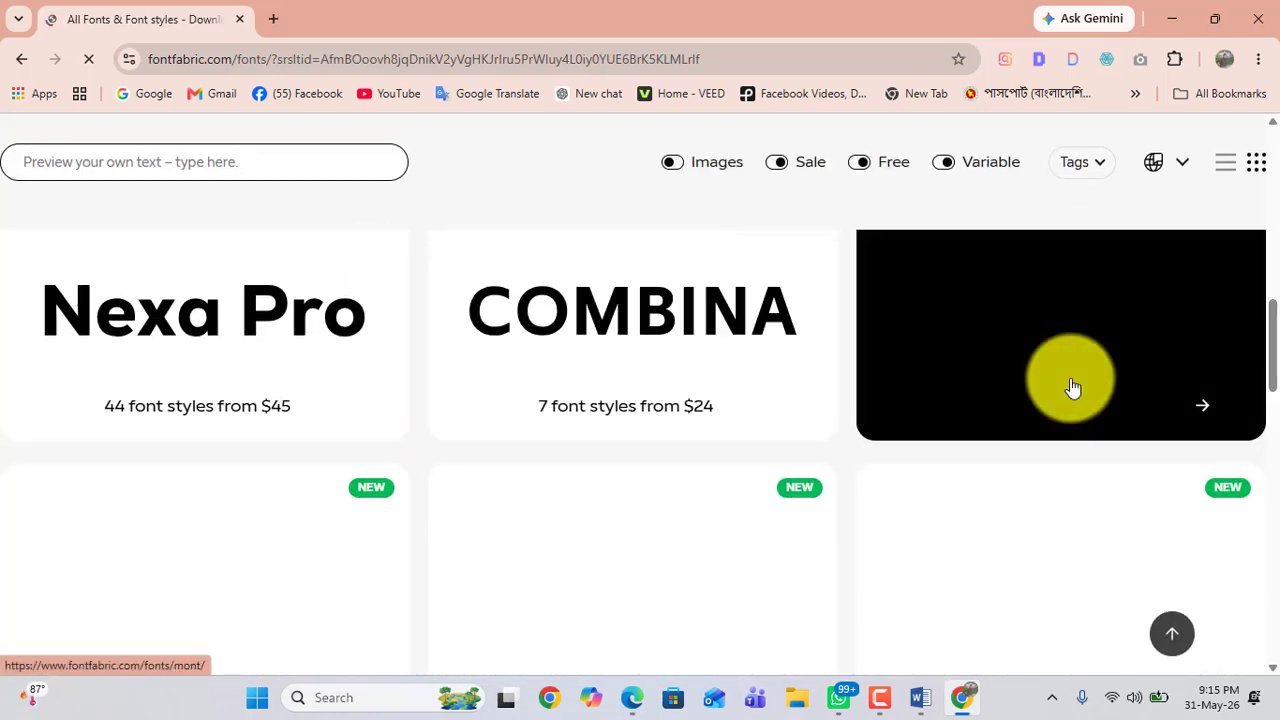
scroll(1020, 360, "up", 10)
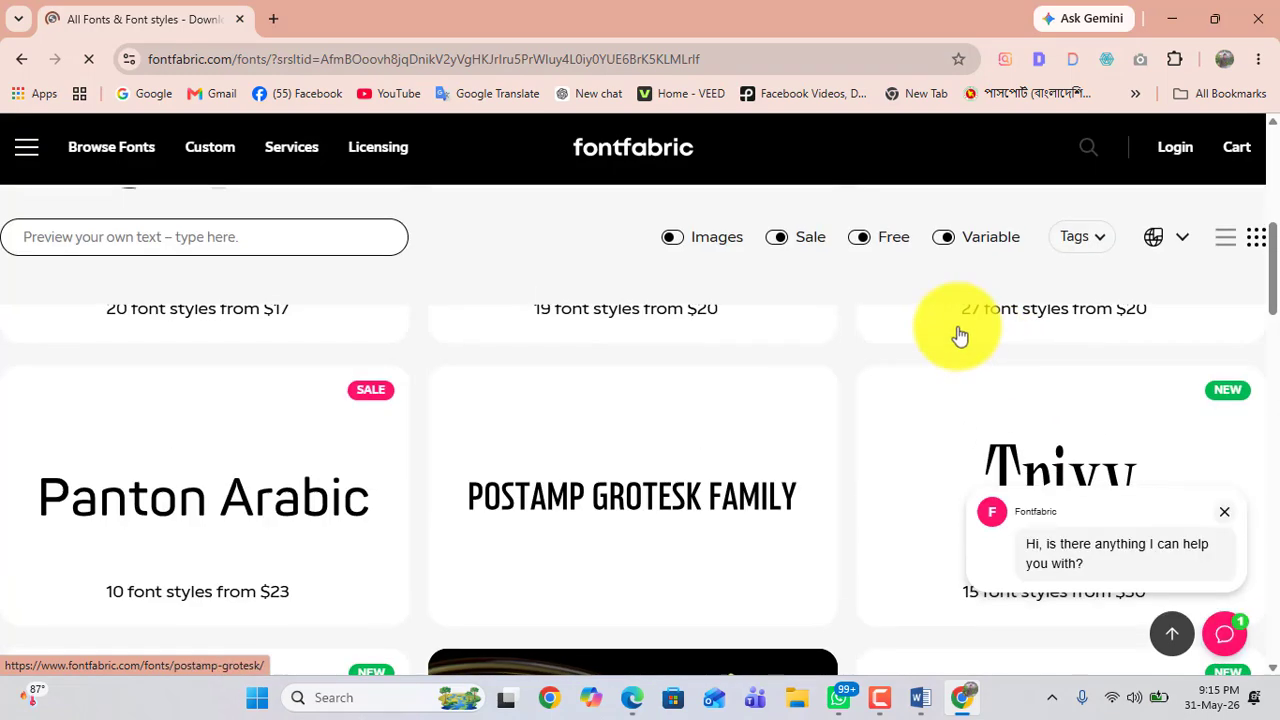
Step: Open Google in a fresh tab and search for bes 10 font ms word list
left_click(272, 19)
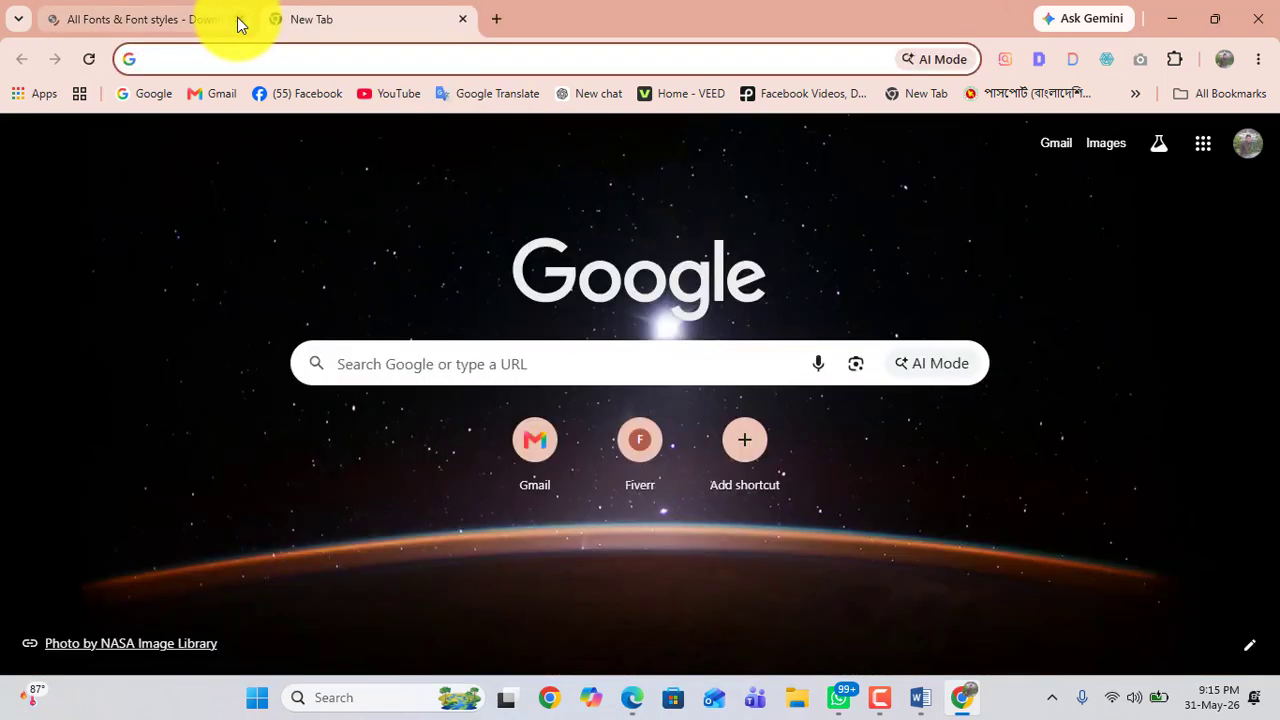
left_click(241, 20)
left_click(153, 94)
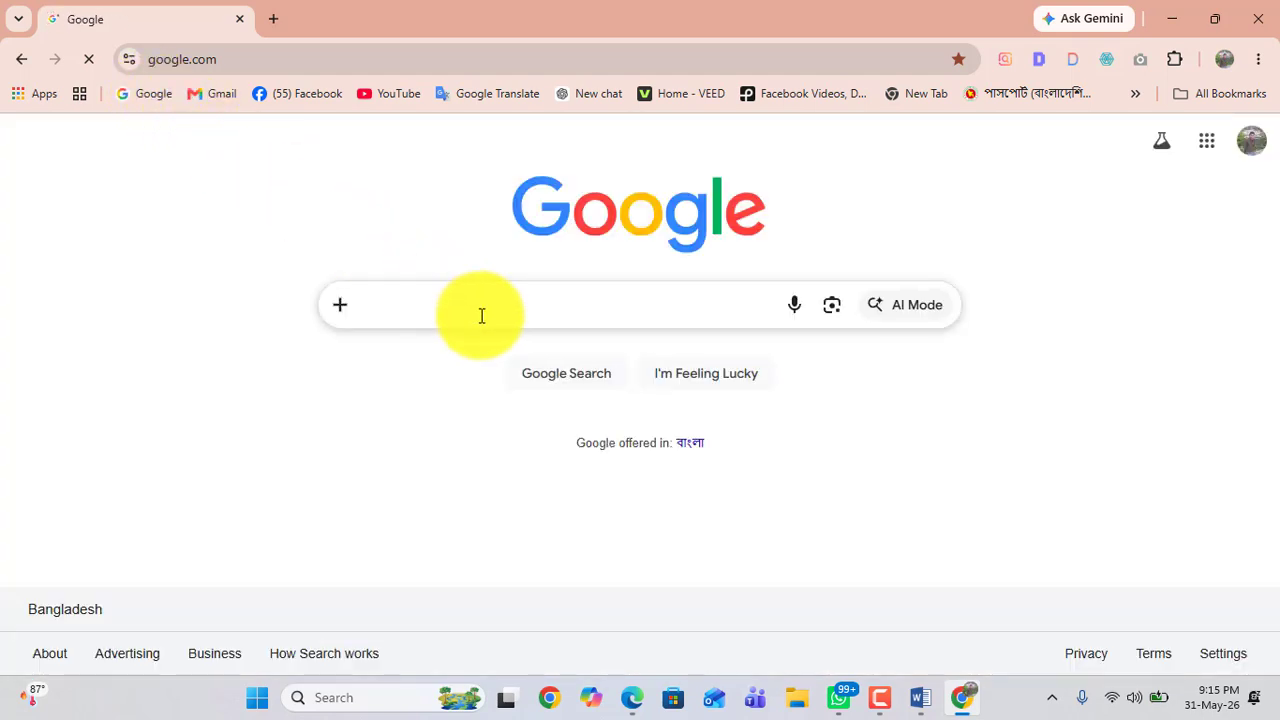
left_click(481, 316)
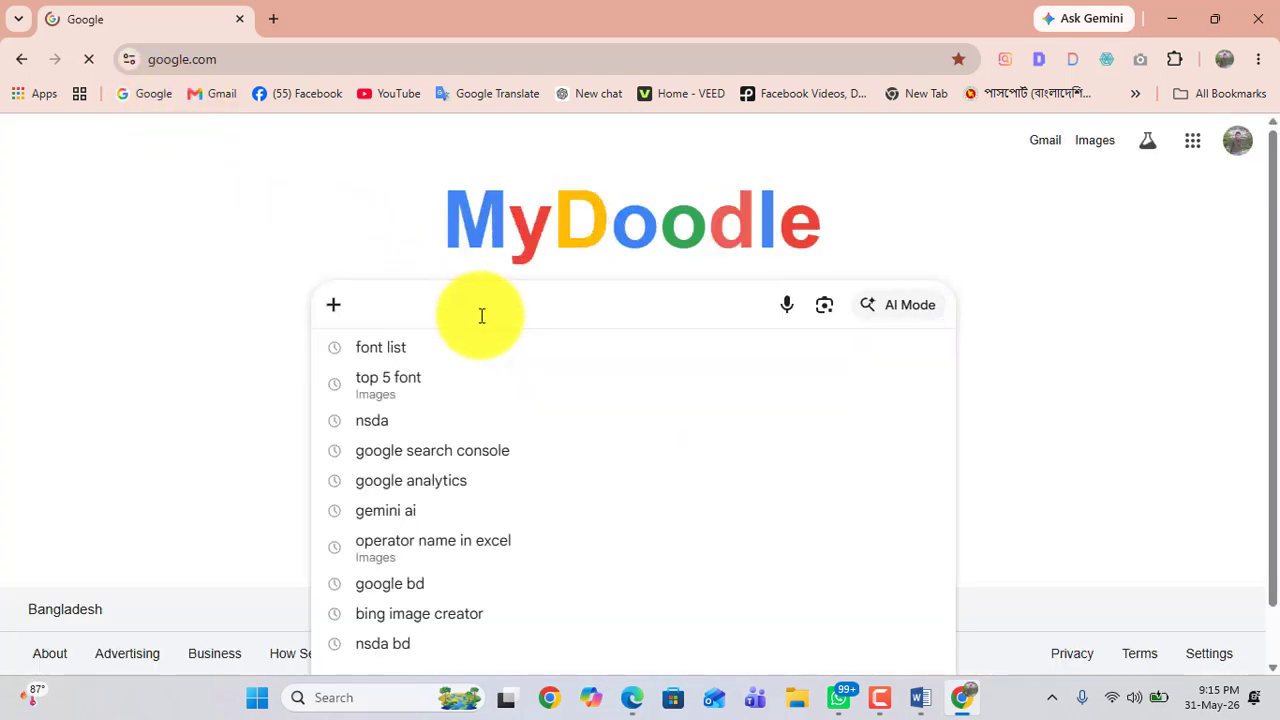
type("bes 1")
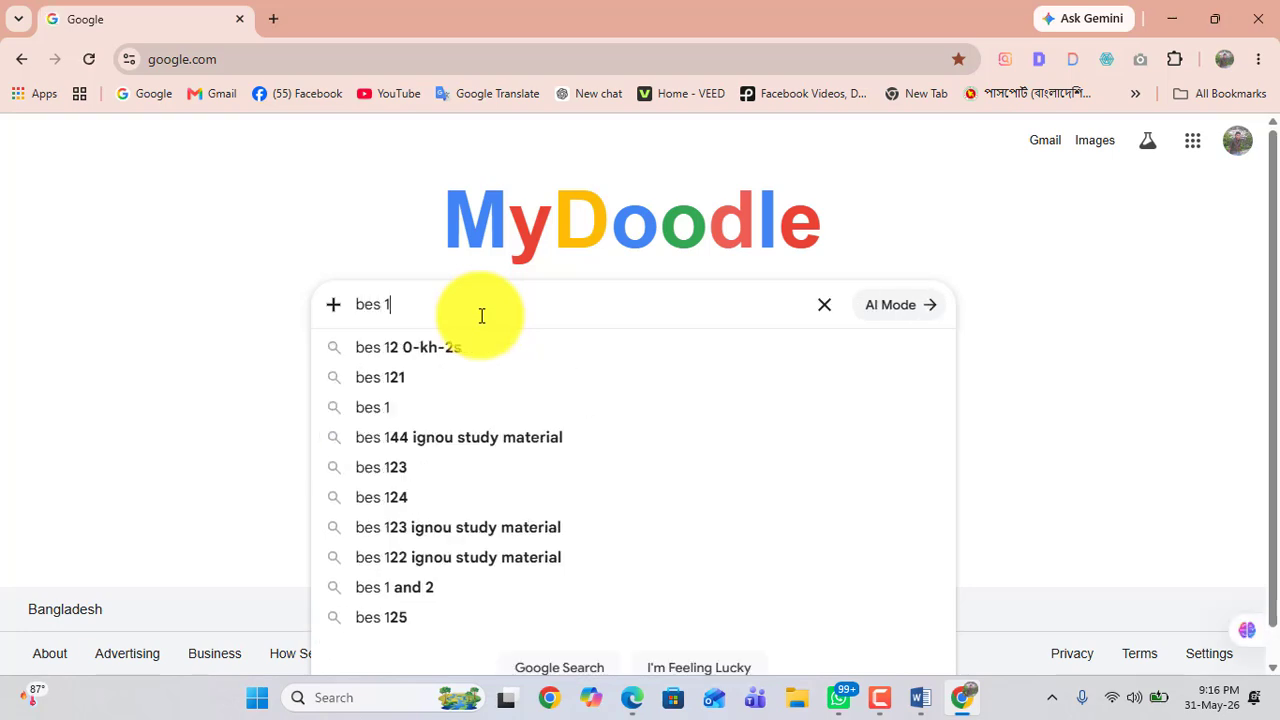
type("0 ")
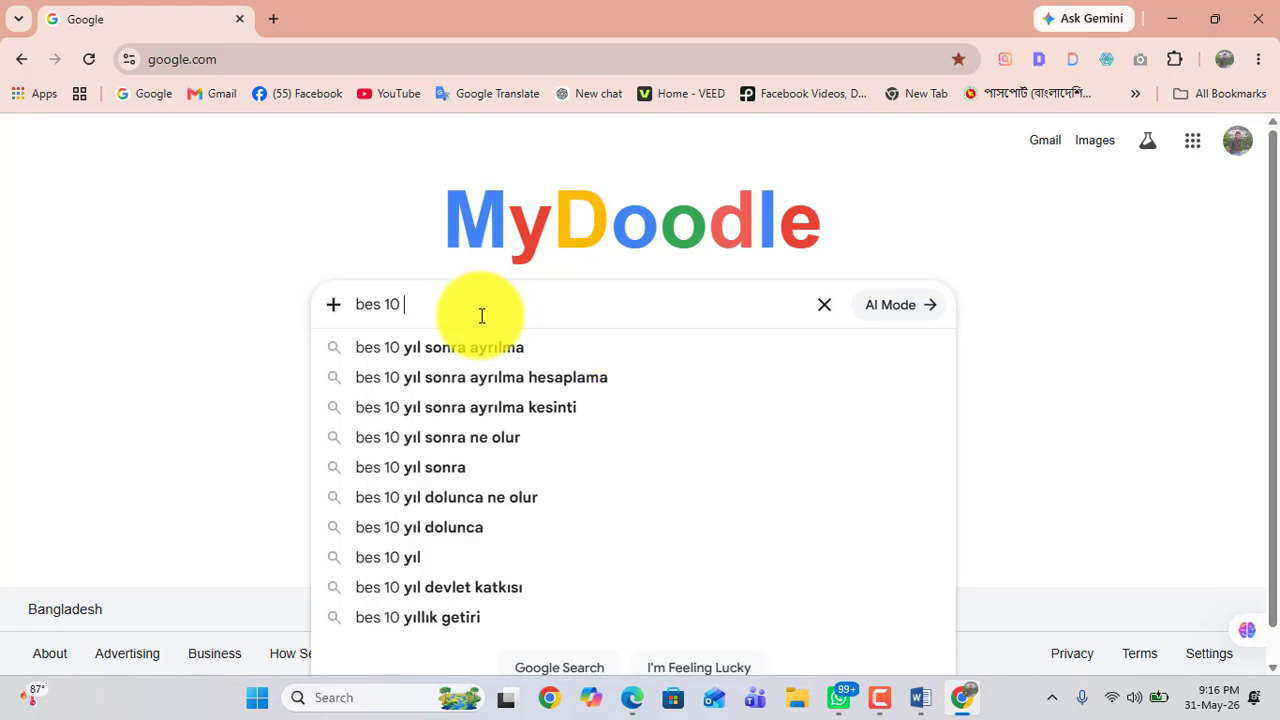
type("font ")
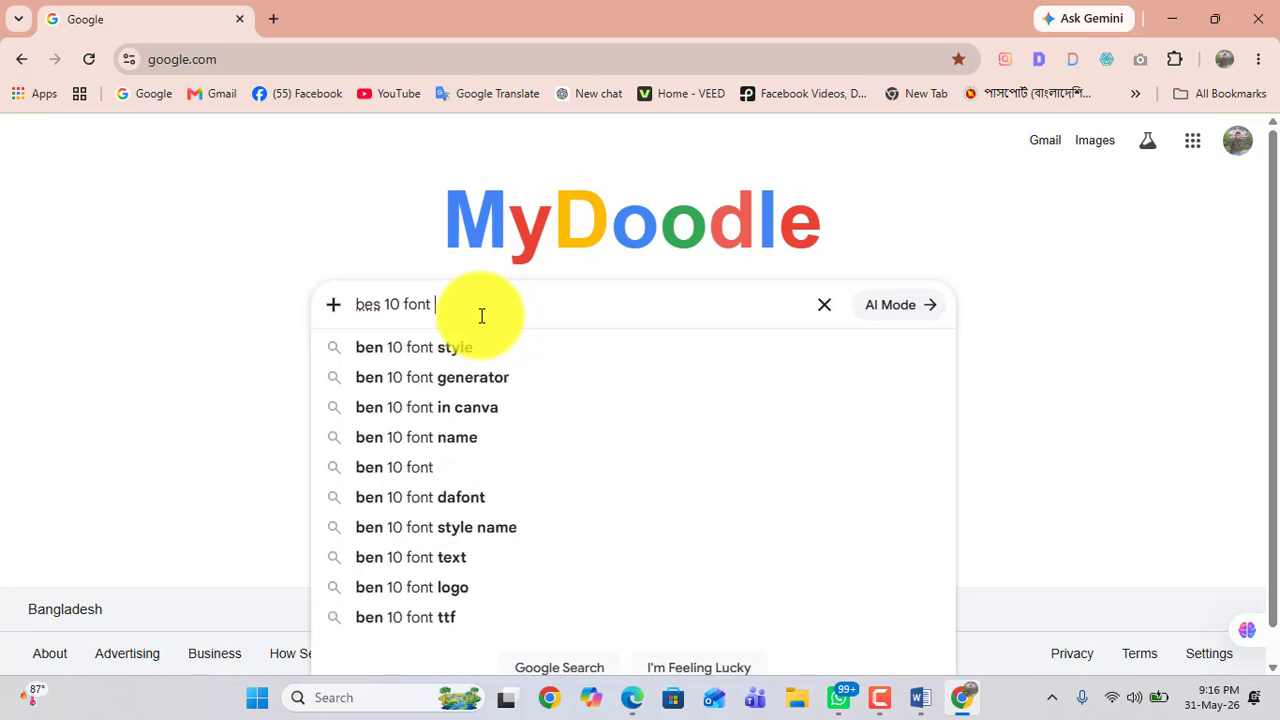
type("ms w")
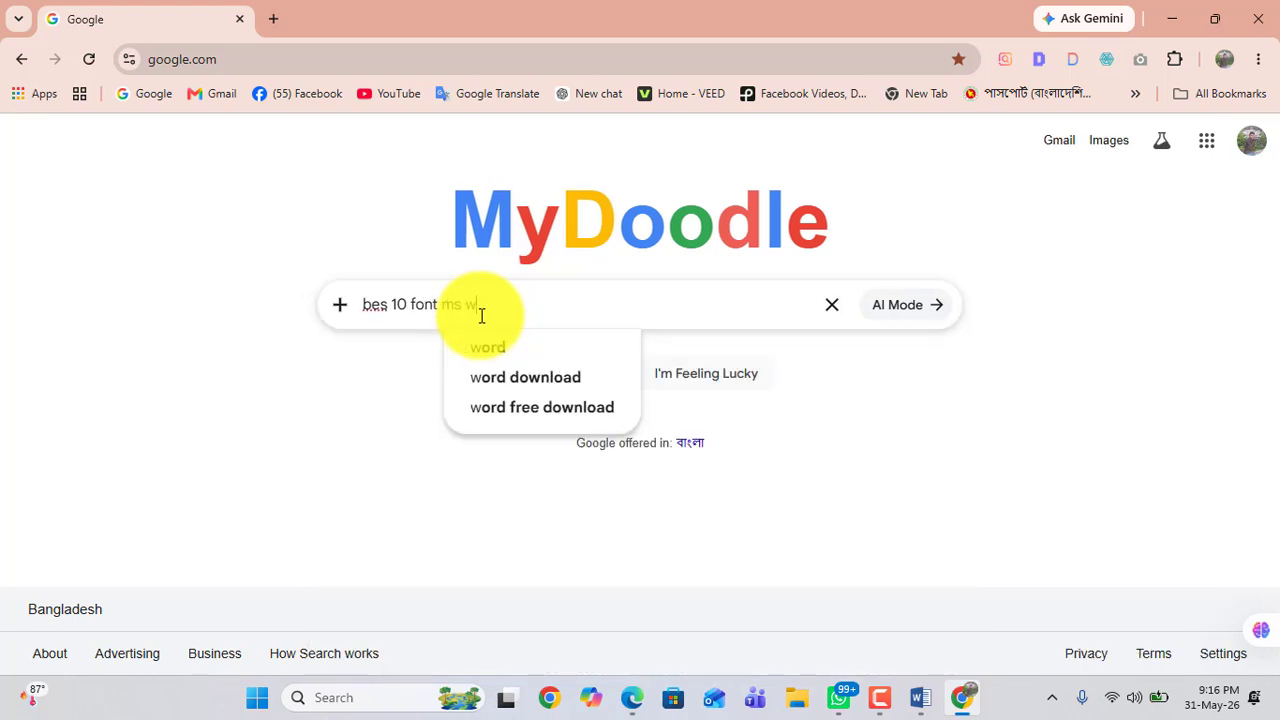
type("ord")
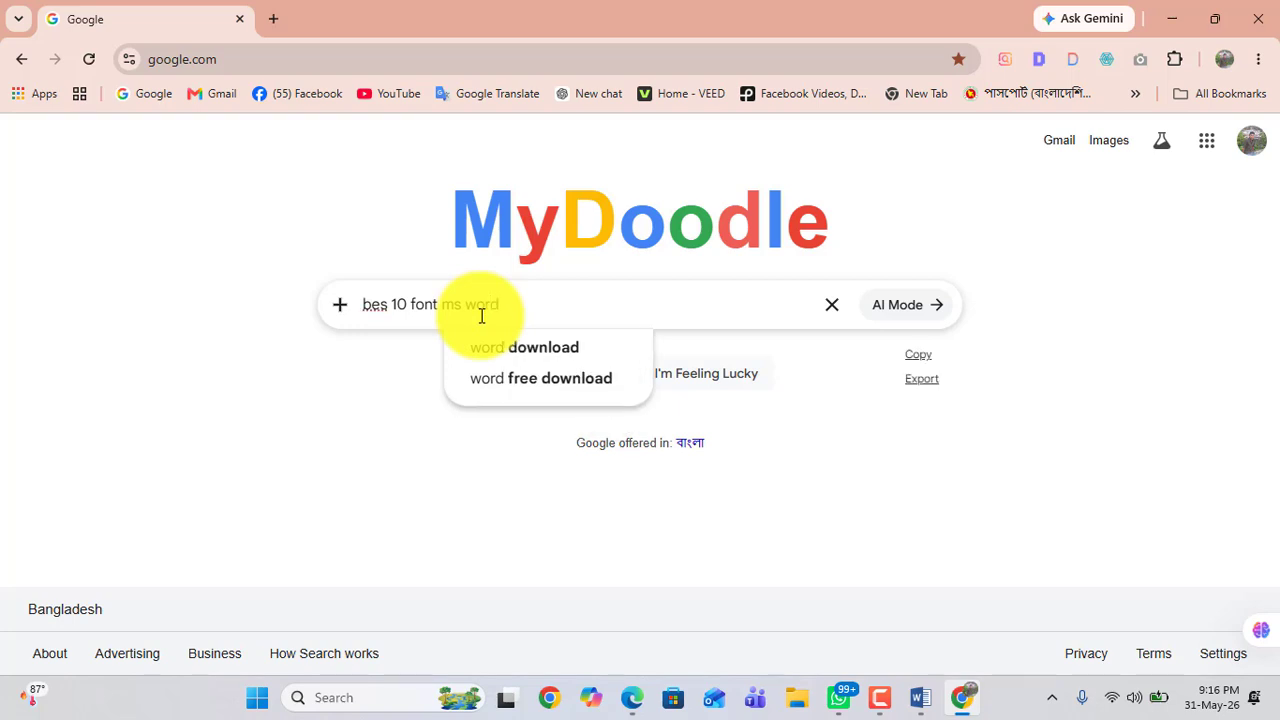
type("ist")
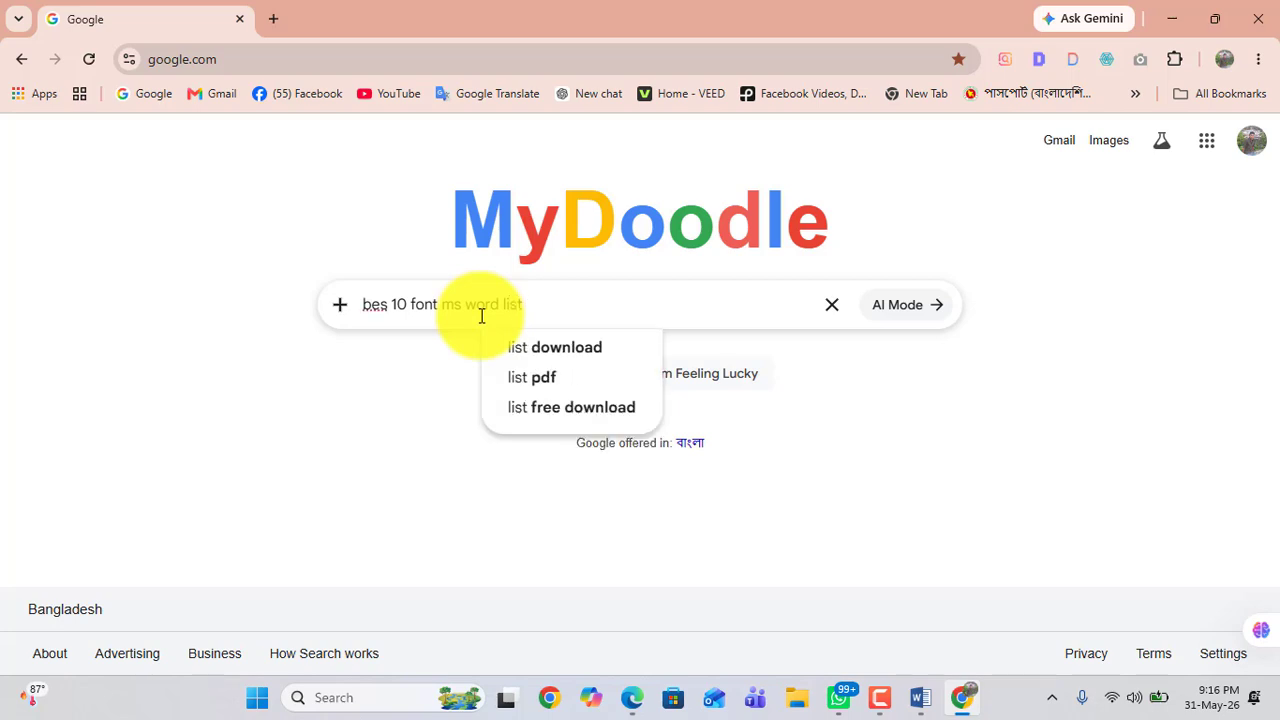
key("Return")
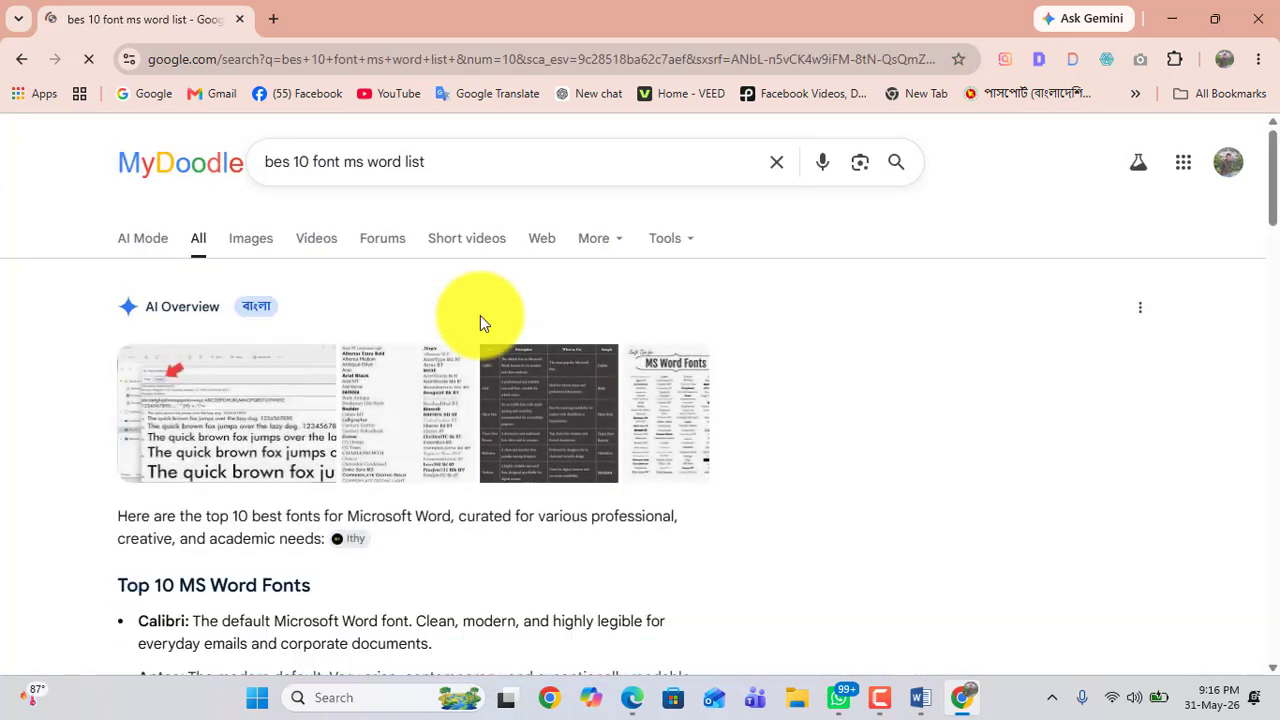
Step: Expand and read the AI overview's list of top 10 MS Word fonts
scroll(436, 398, "down", 3)
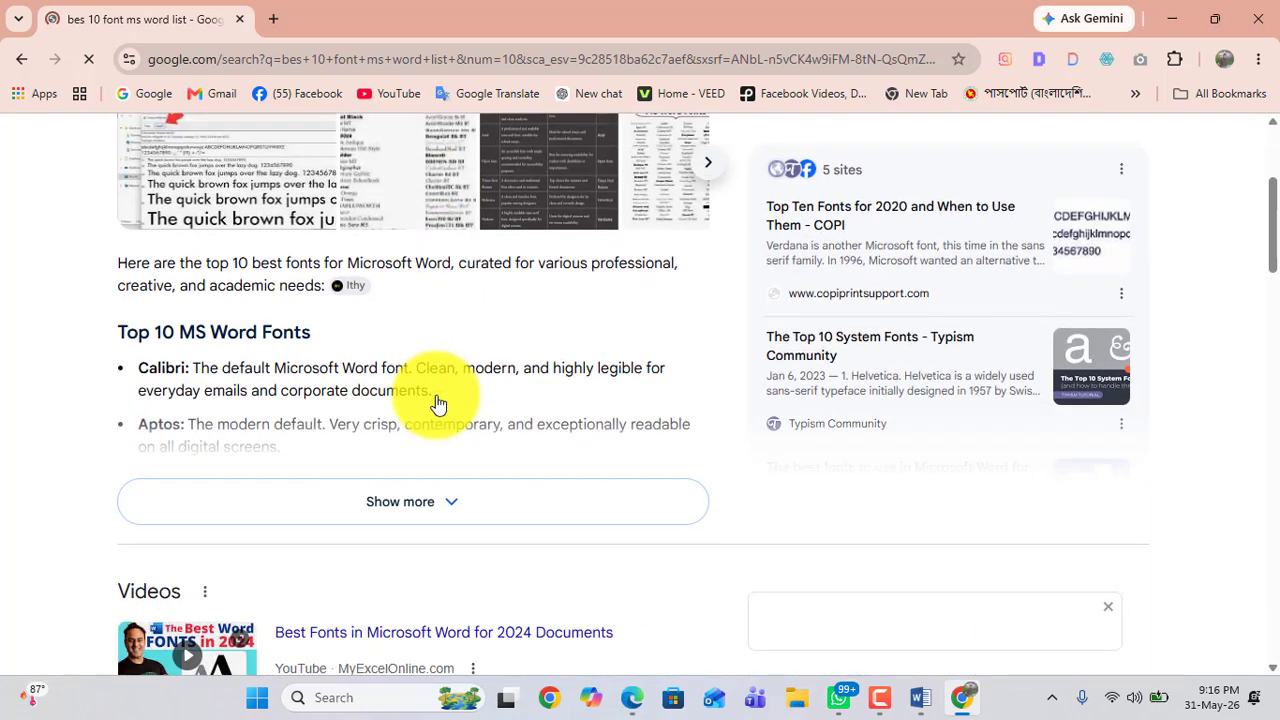
left_click(450, 505)
left_click_drag(149, 365, 196, 373)
left_click_drag(138, 430, 240, 390)
scroll(174, 429, "down", 1)
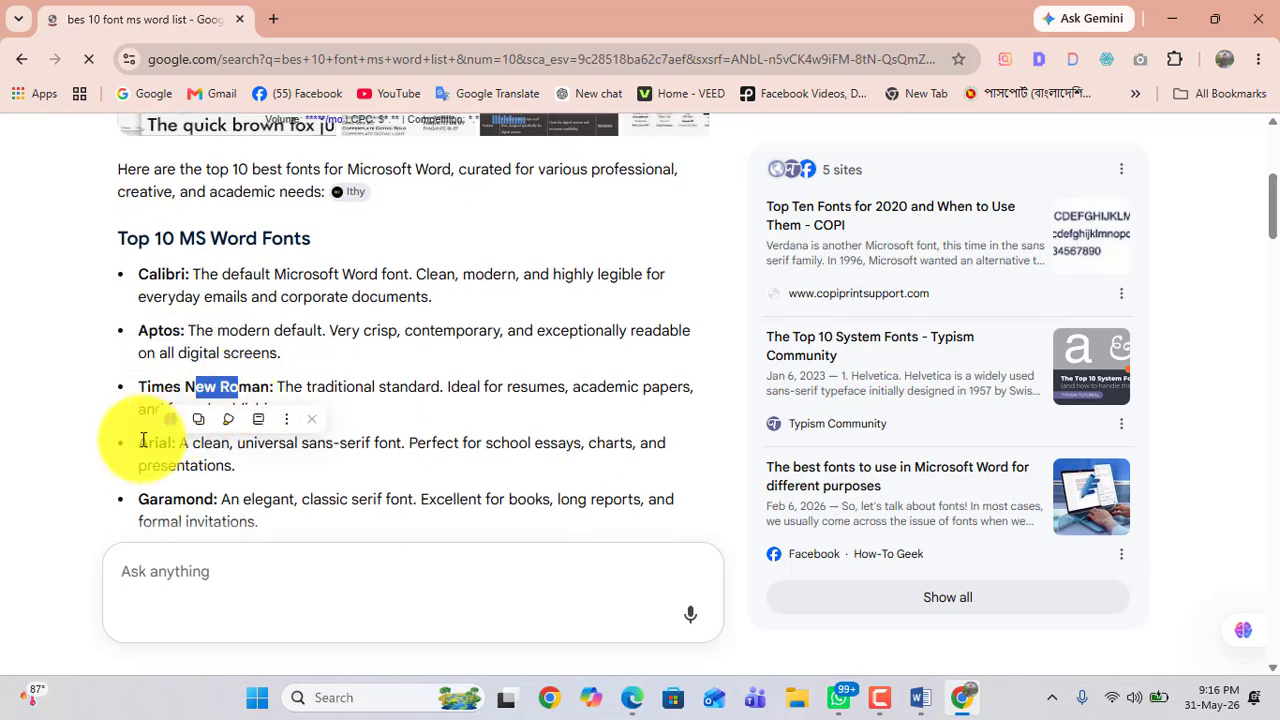
left_click_drag(141, 443, 160, 443)
scroll(160, 445, "down", 1)
scroll(158, 441, "down", 7)
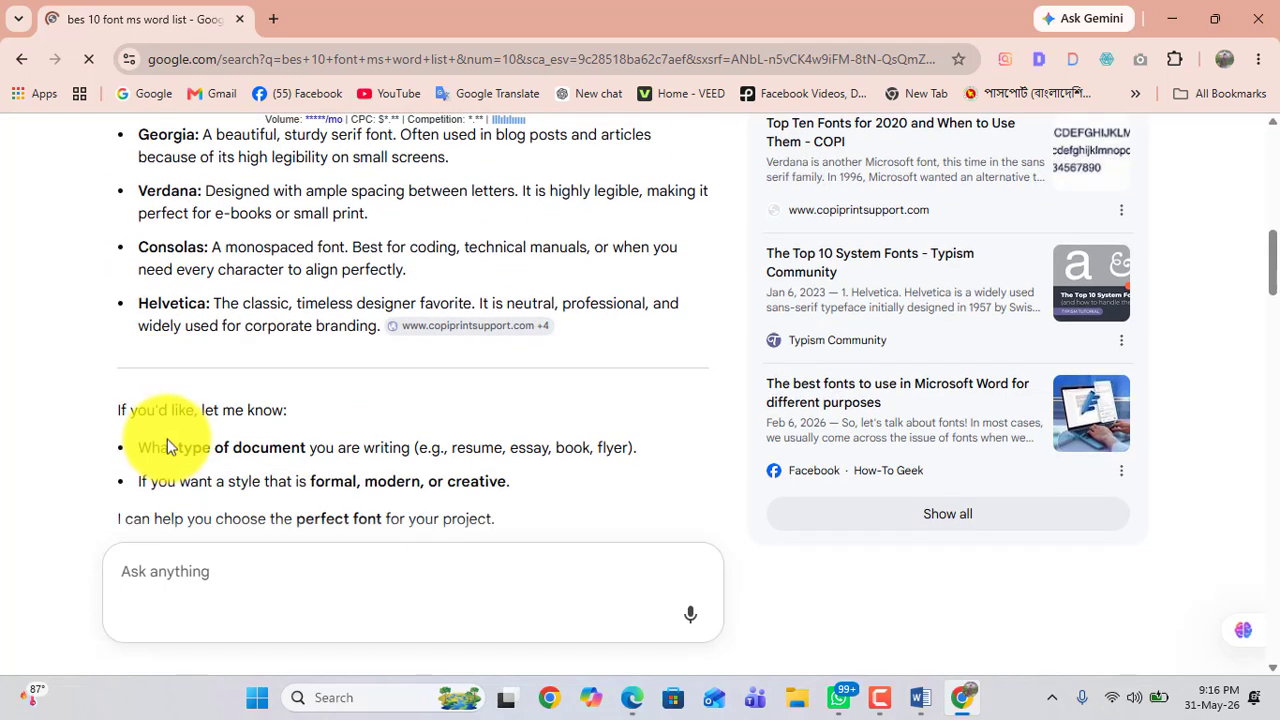
scroll(418, 378, "up", 10)
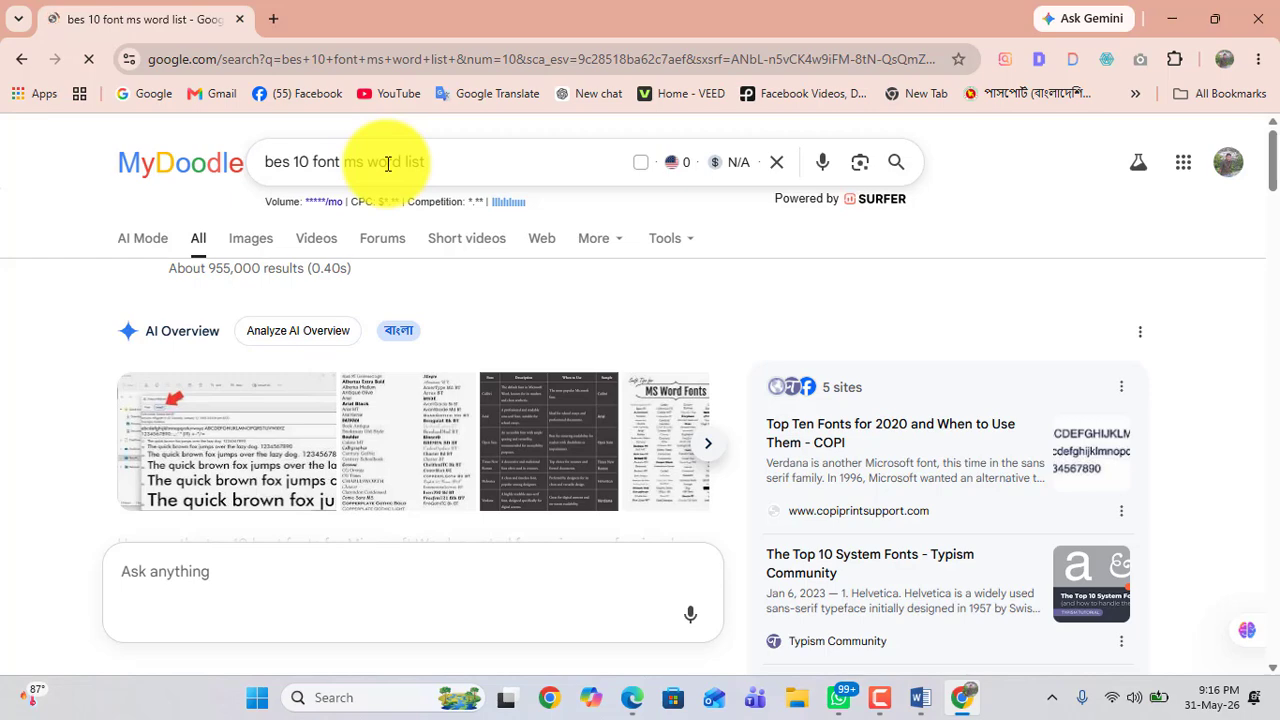
Step: Switch back to Word and open the font list, closing it without choosing a font
left_click(928, 703)
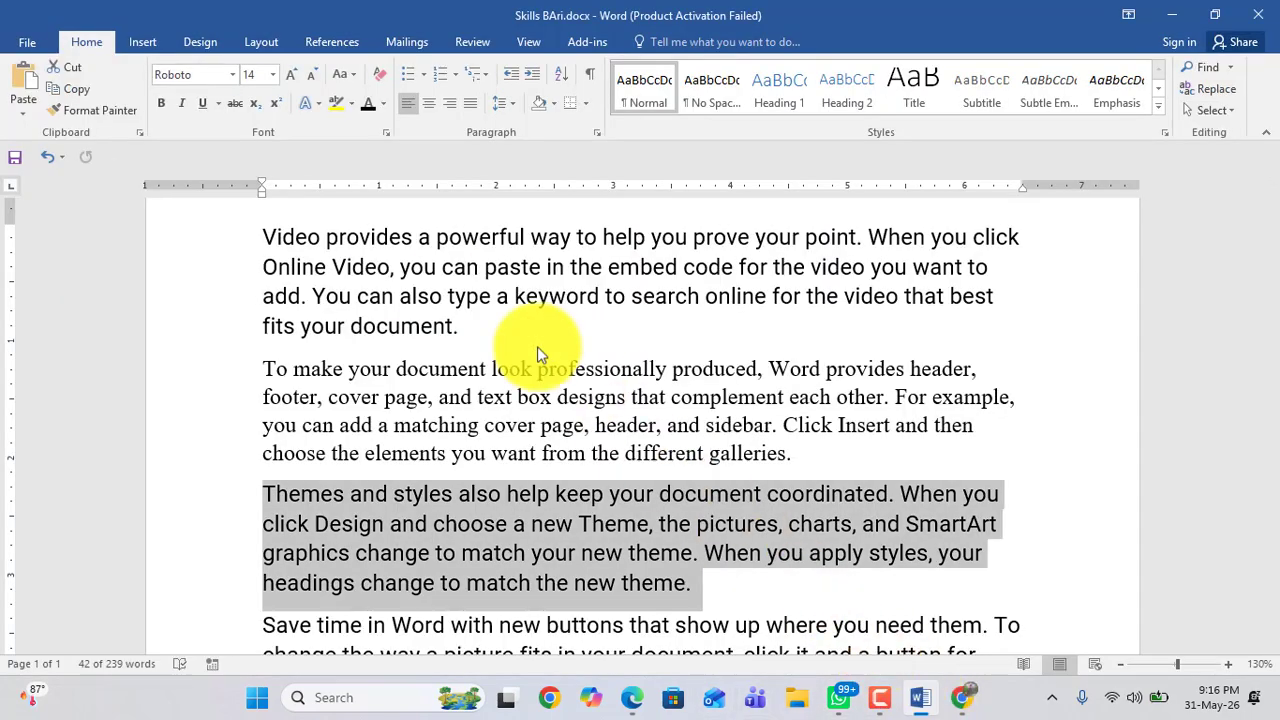
left_click(232, 74)
scroll(240, 350, "down", 15)
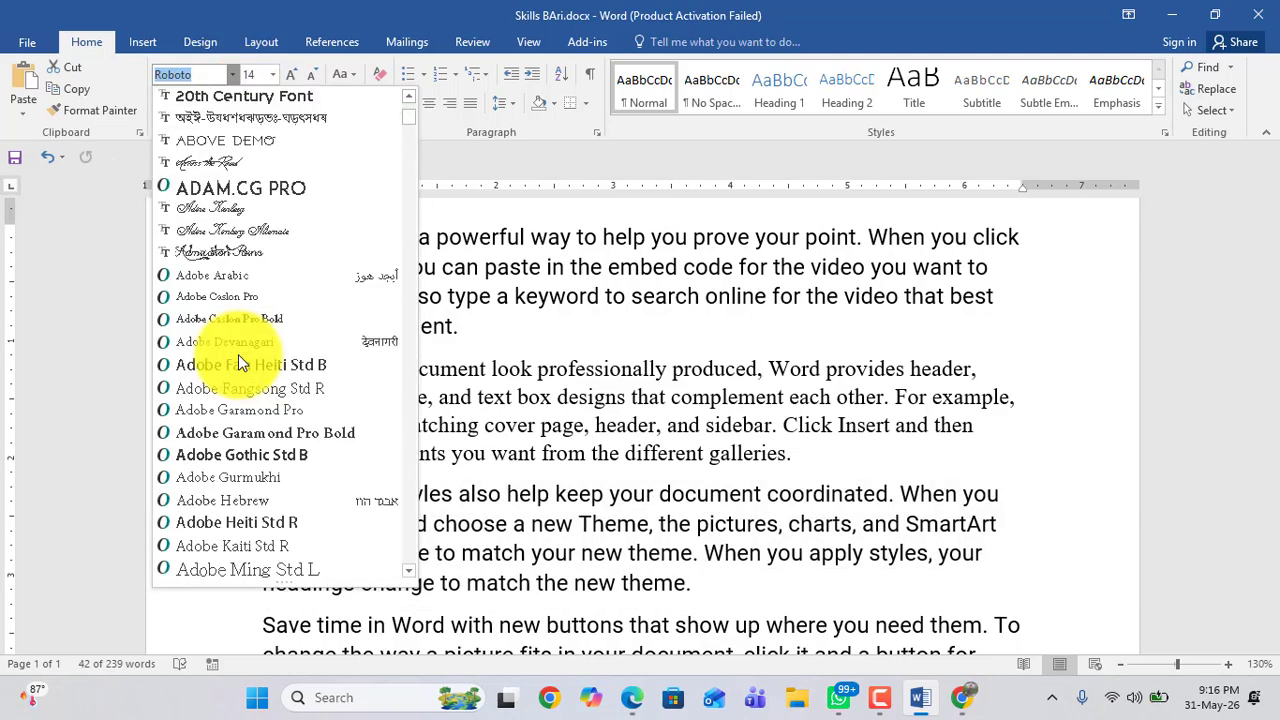
left_click(586, 366)
Step: Select the "Save time in Word" paragraph and apply the Arial font to it
scroll(598, 368, "down", 3)
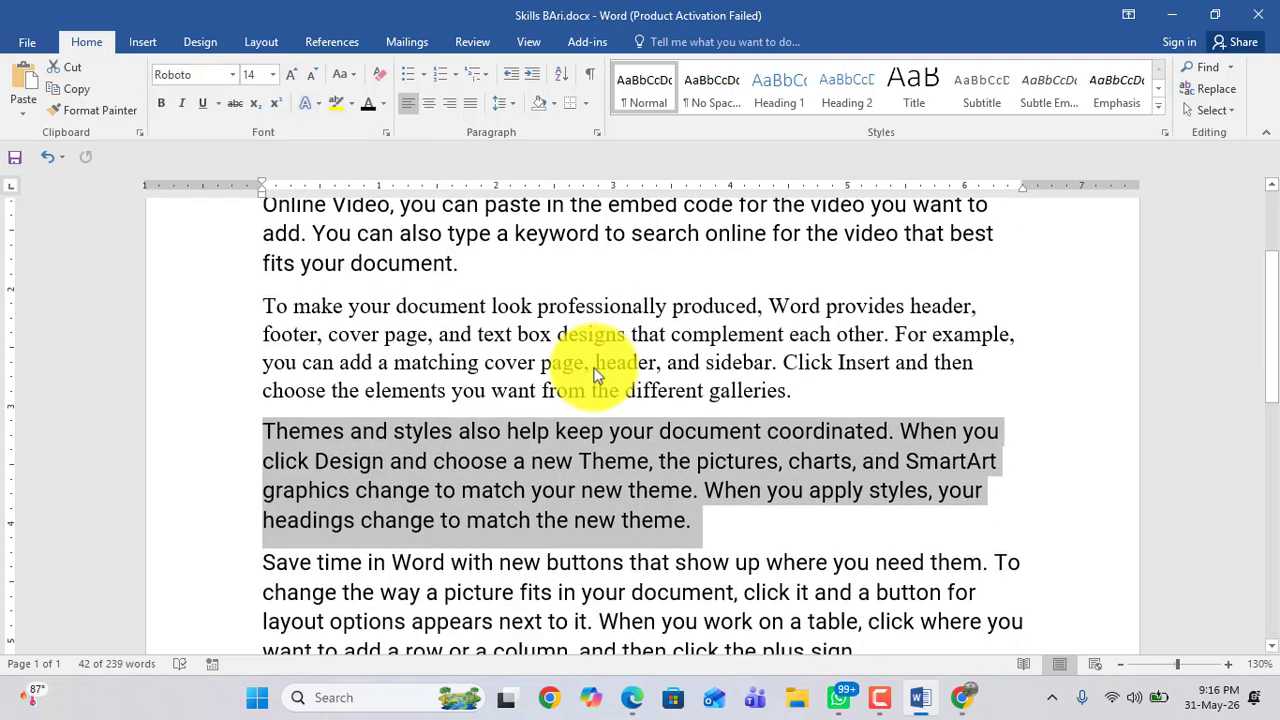
left_click(592, 368)
left_click_drag(254, 400, 880, 494)
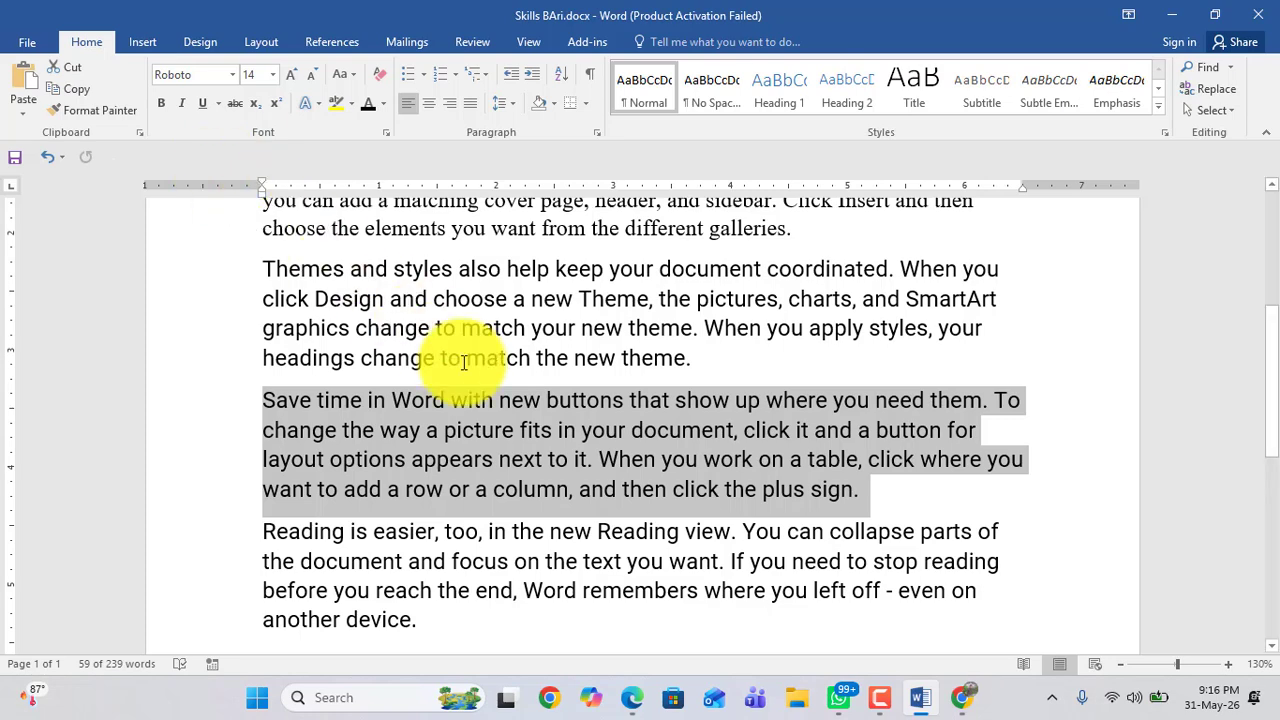
scroll(420, 443, "down", 1)
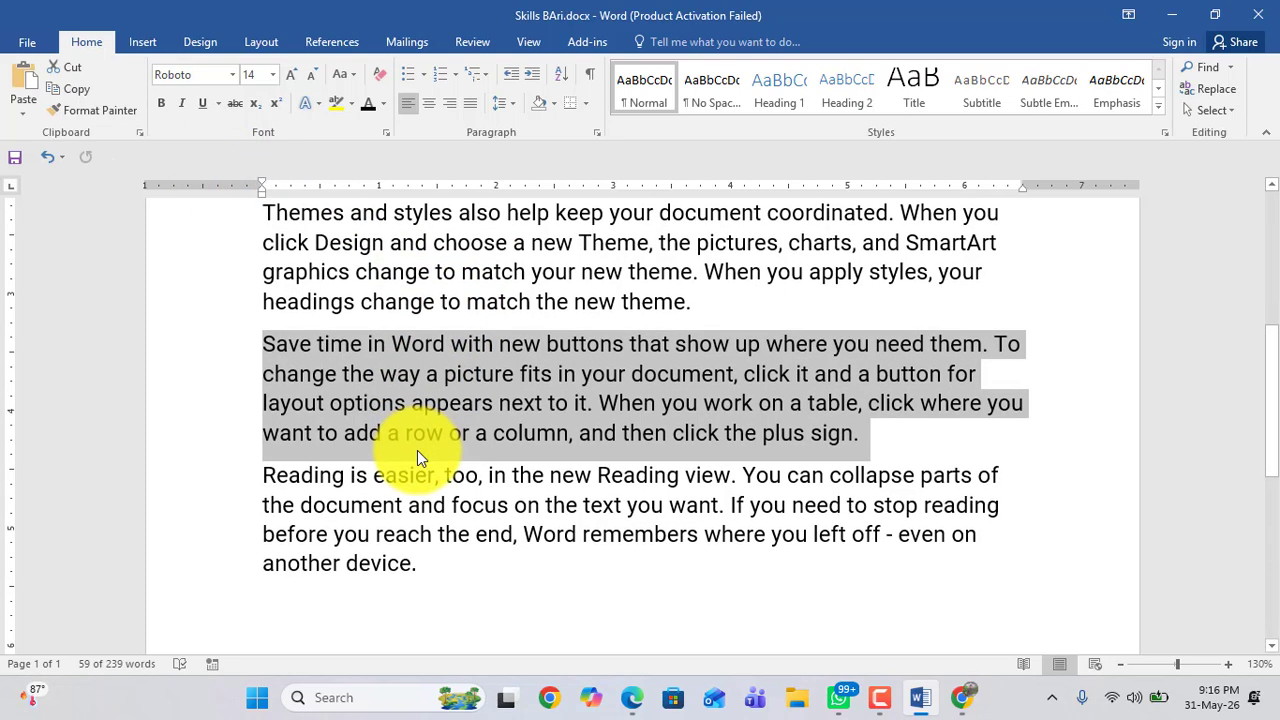
scroll(417, 450, "up", 3)
scroll(417, 450, "up", 3)
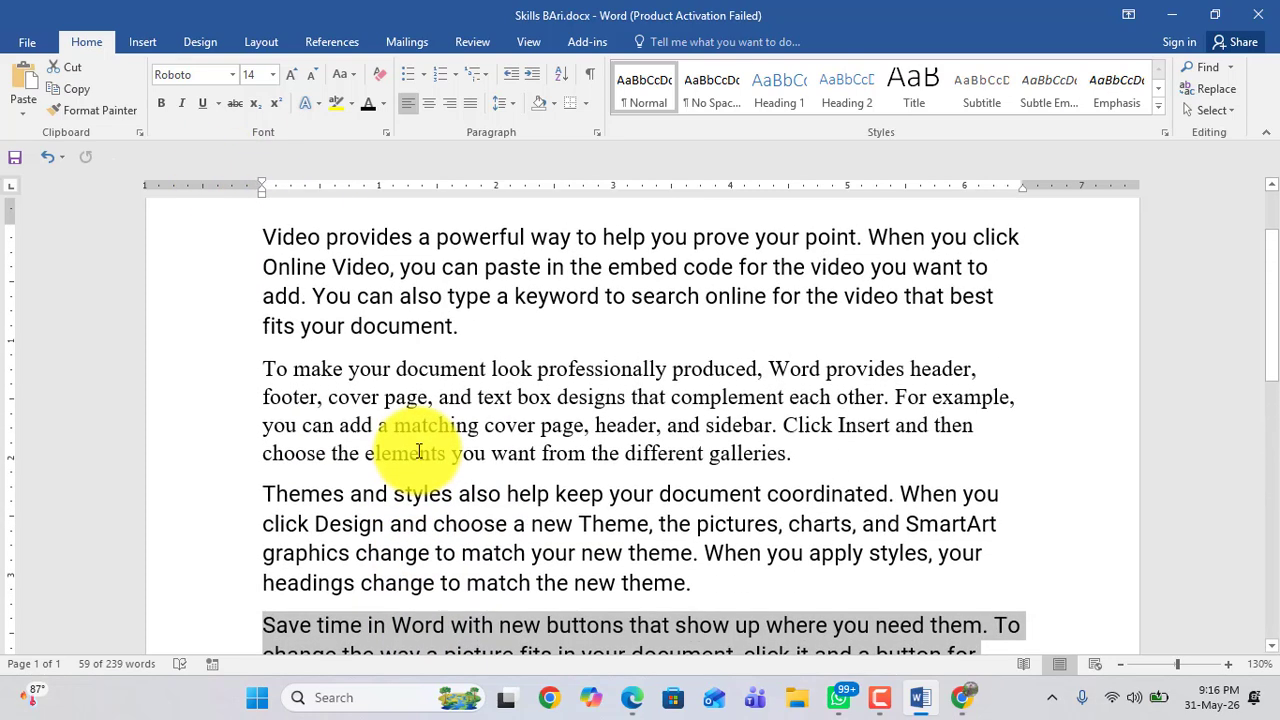
left_click(232, 74)
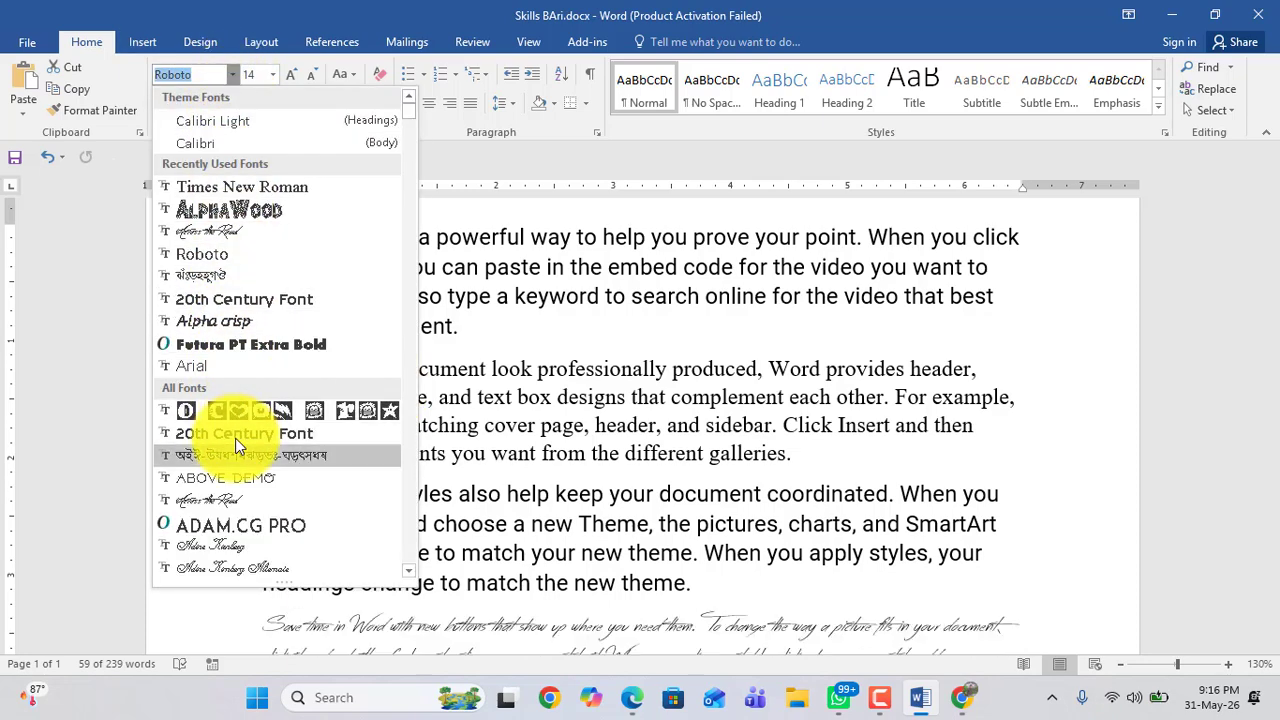
scroll(235, 438, "down", 4)
scroll(237, 440, "down", 14)
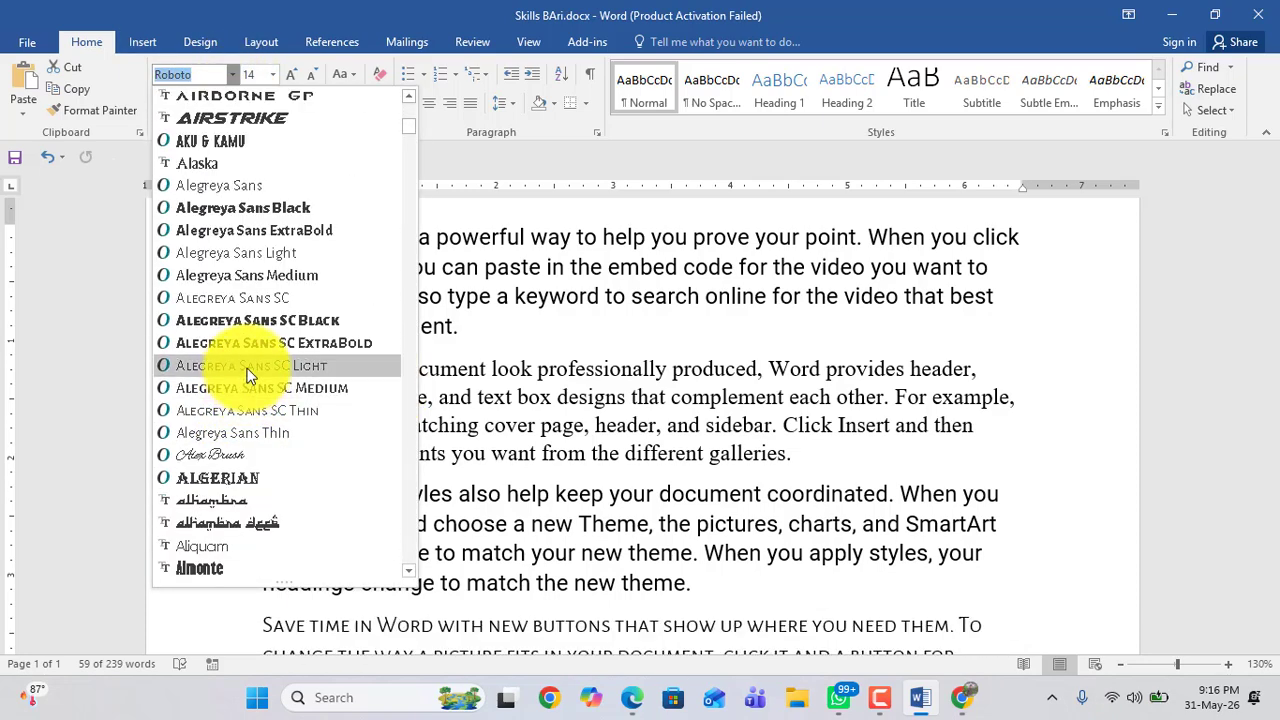
scroll(250, 376, "down", 8)
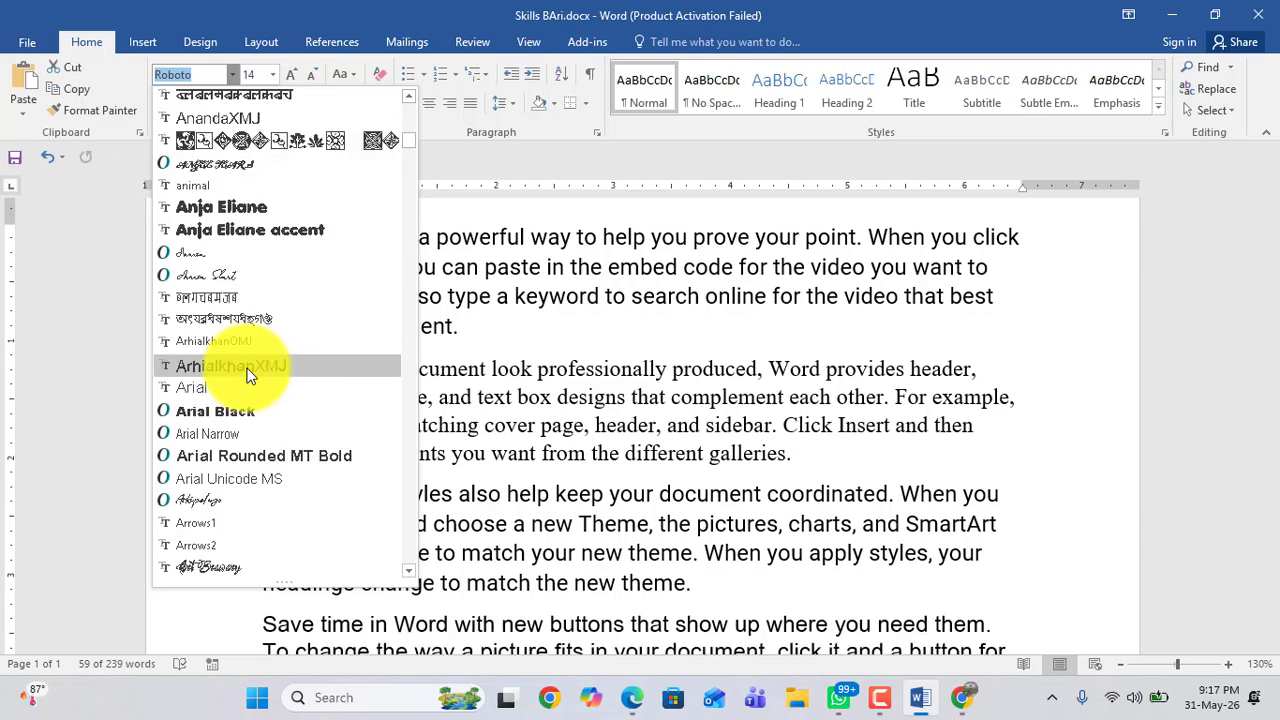
left_click(183, 390)
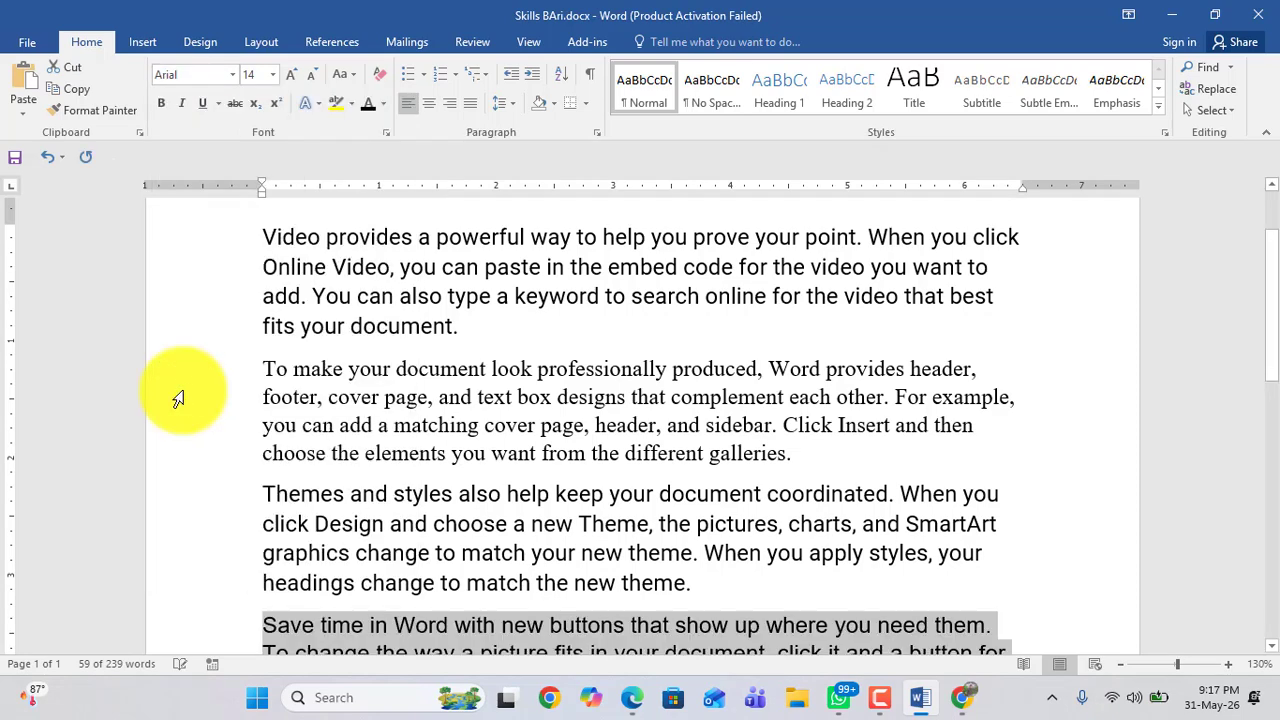
Step: Select the "Reading is easier" paragraph and apply the Borg9 font to it
scroll(184, 390, "down", 2)
scroll(183, 390, "down", 3)
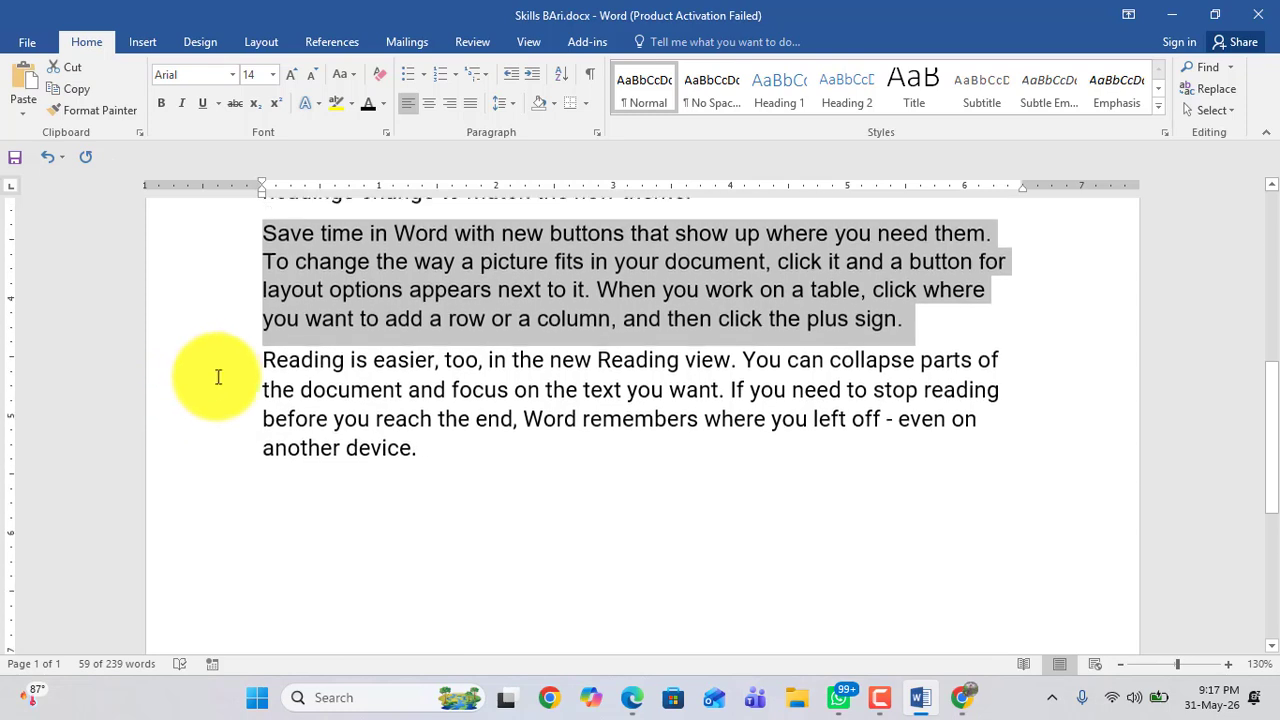
left_click_drag(262, 358, 460, 450)
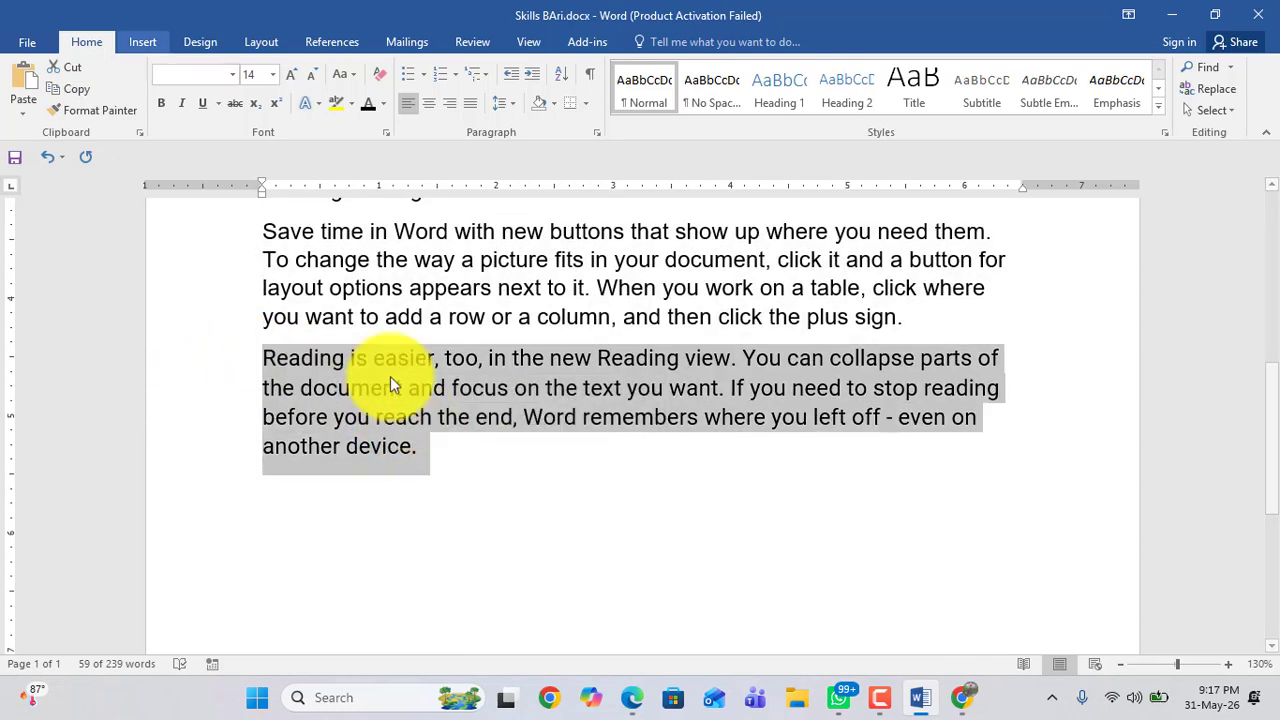
left_click(232, 75)
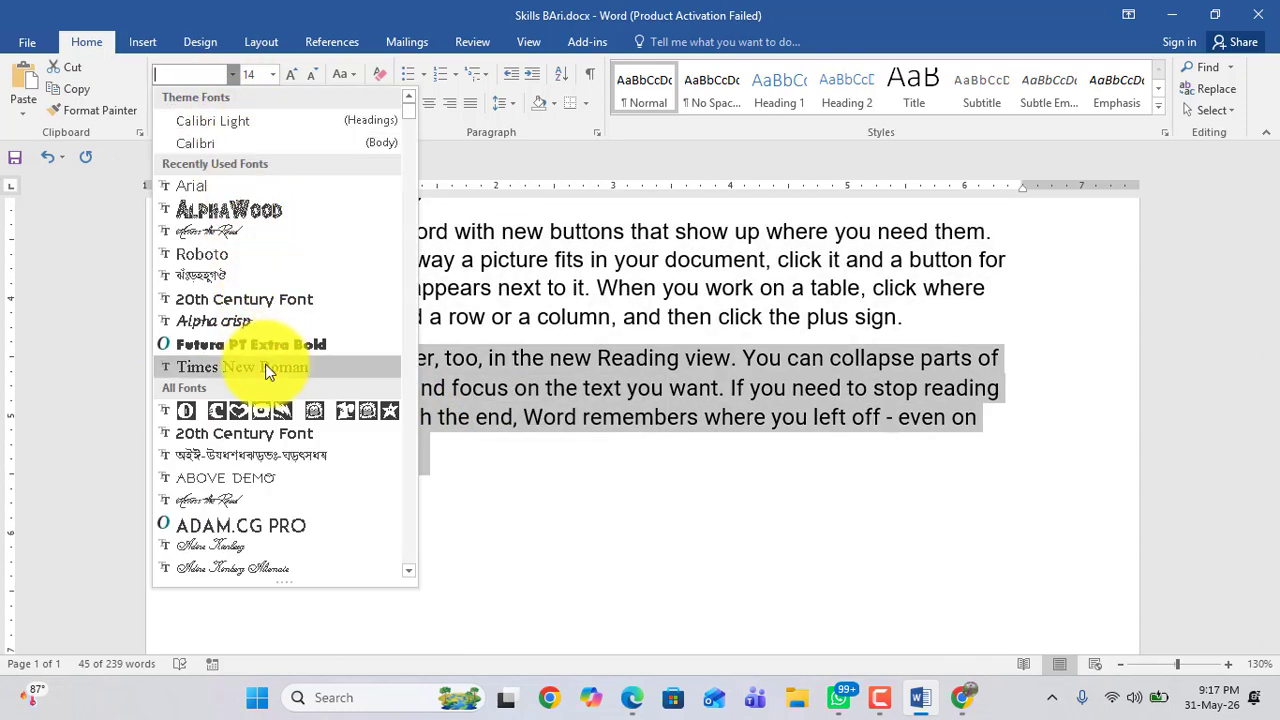
scroll(262, 368, "down", 5)
scroll(266, 372, "down", 15)
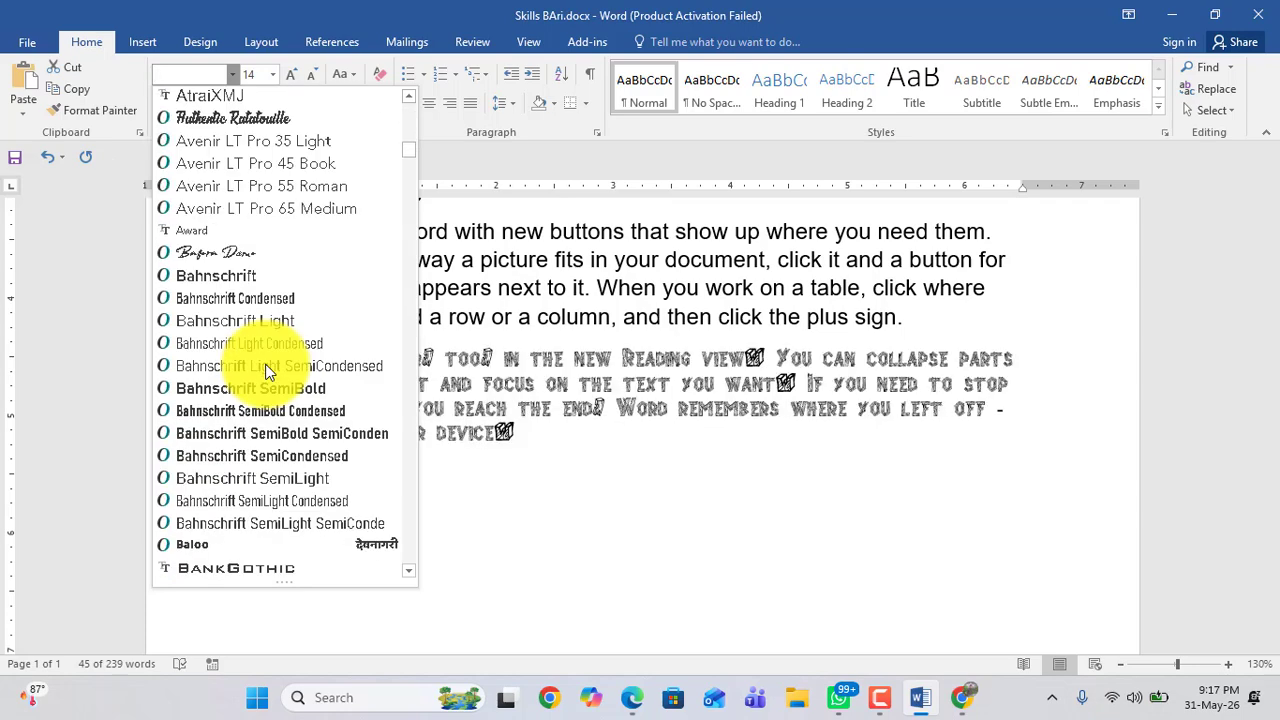
scroll(266, 372, "down", 8)
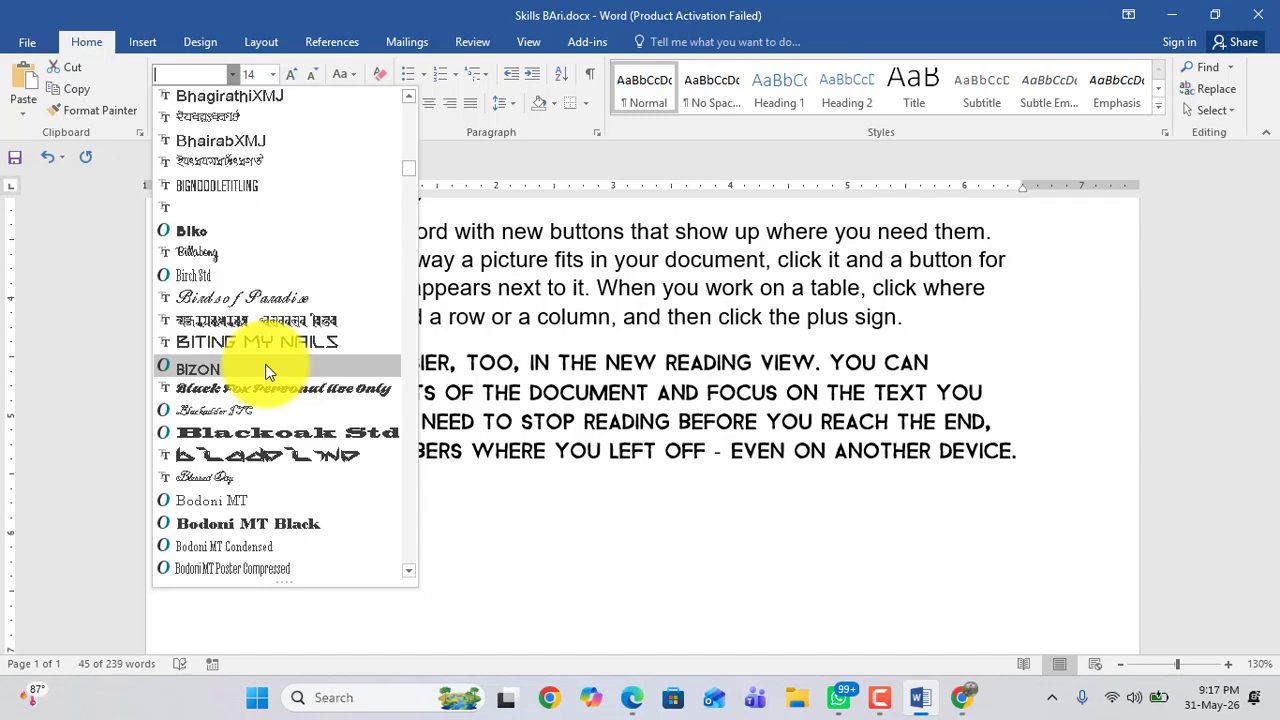
type("Fb")
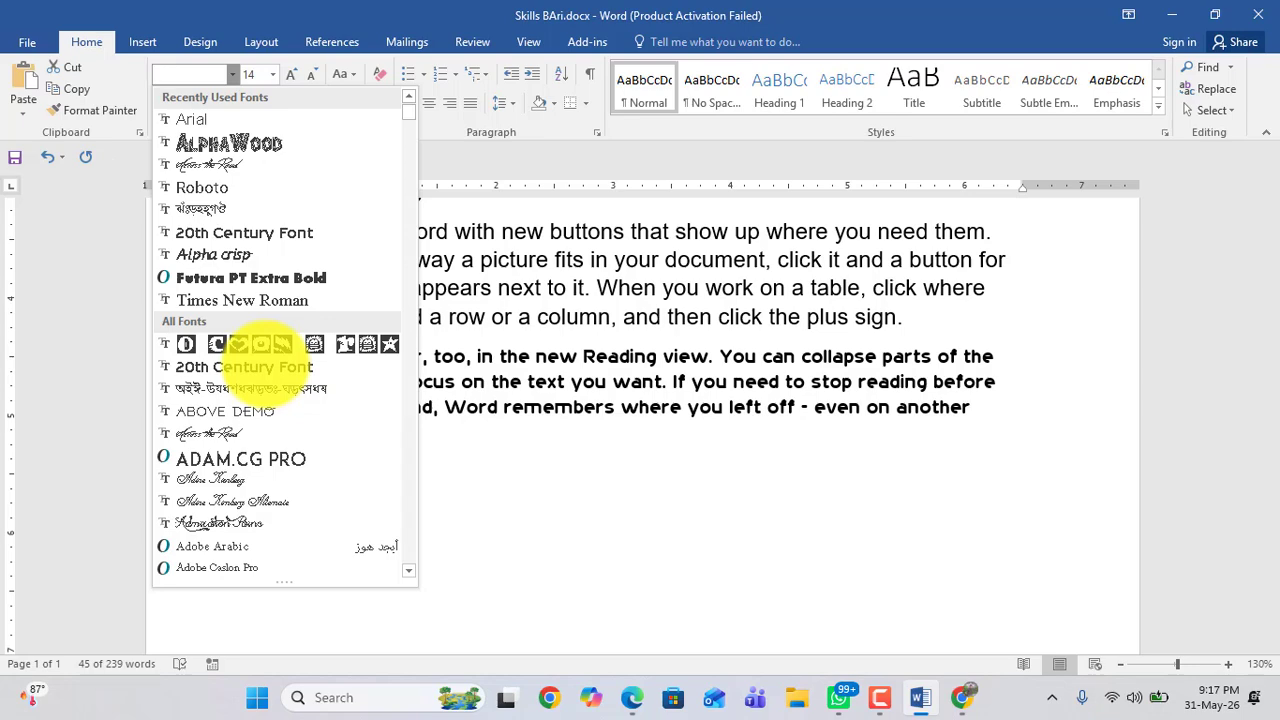
scroll(256, 359, "down", 10)
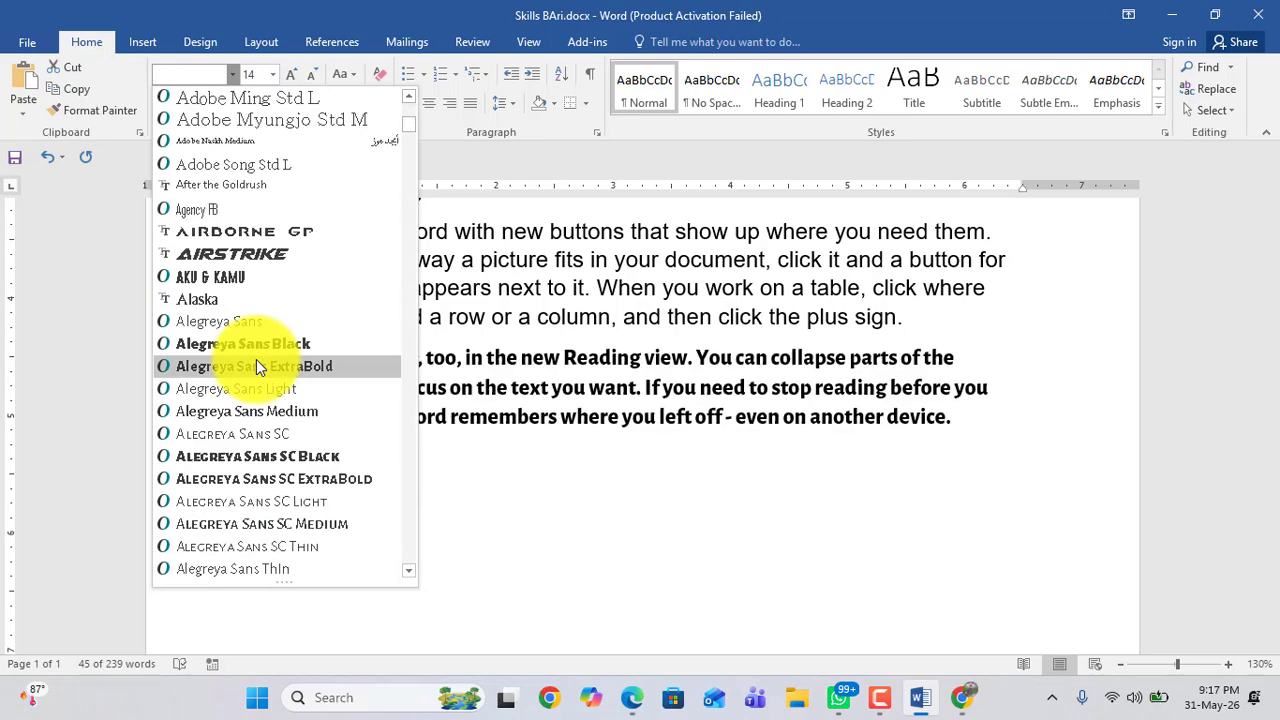
scroll(256, 359, "down", 15)
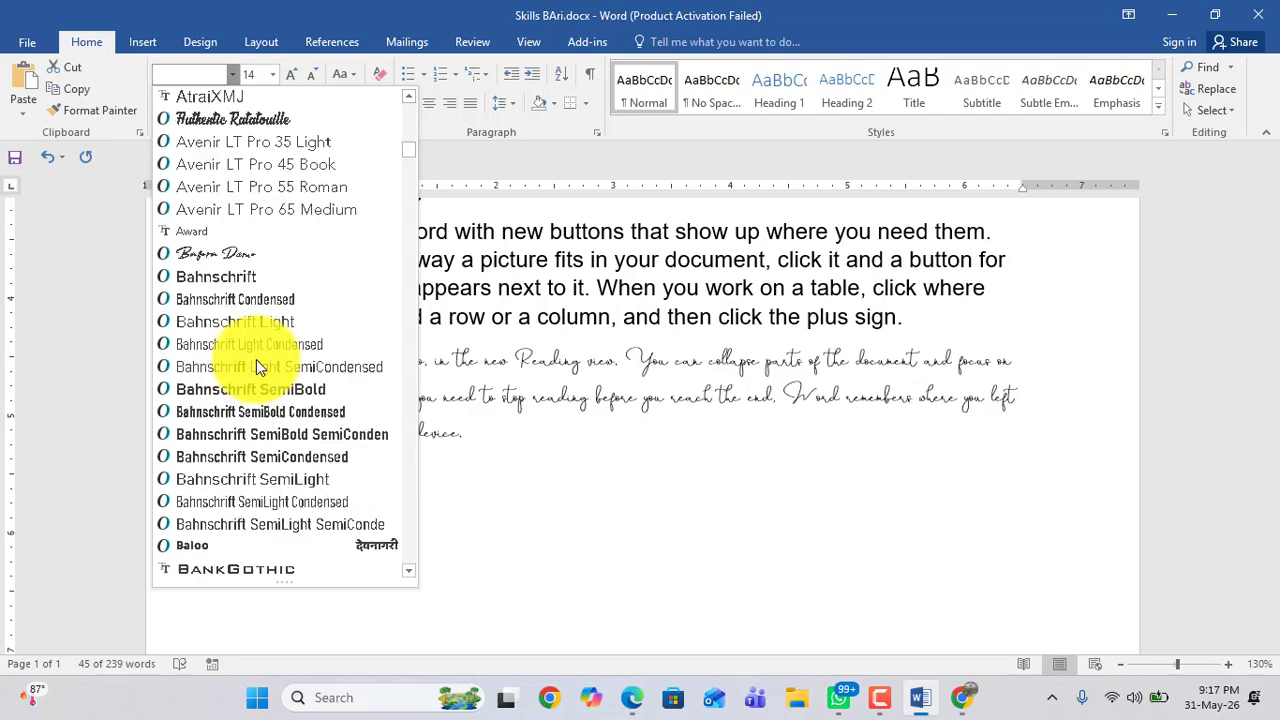
scroll(256, 359, "down", 15)
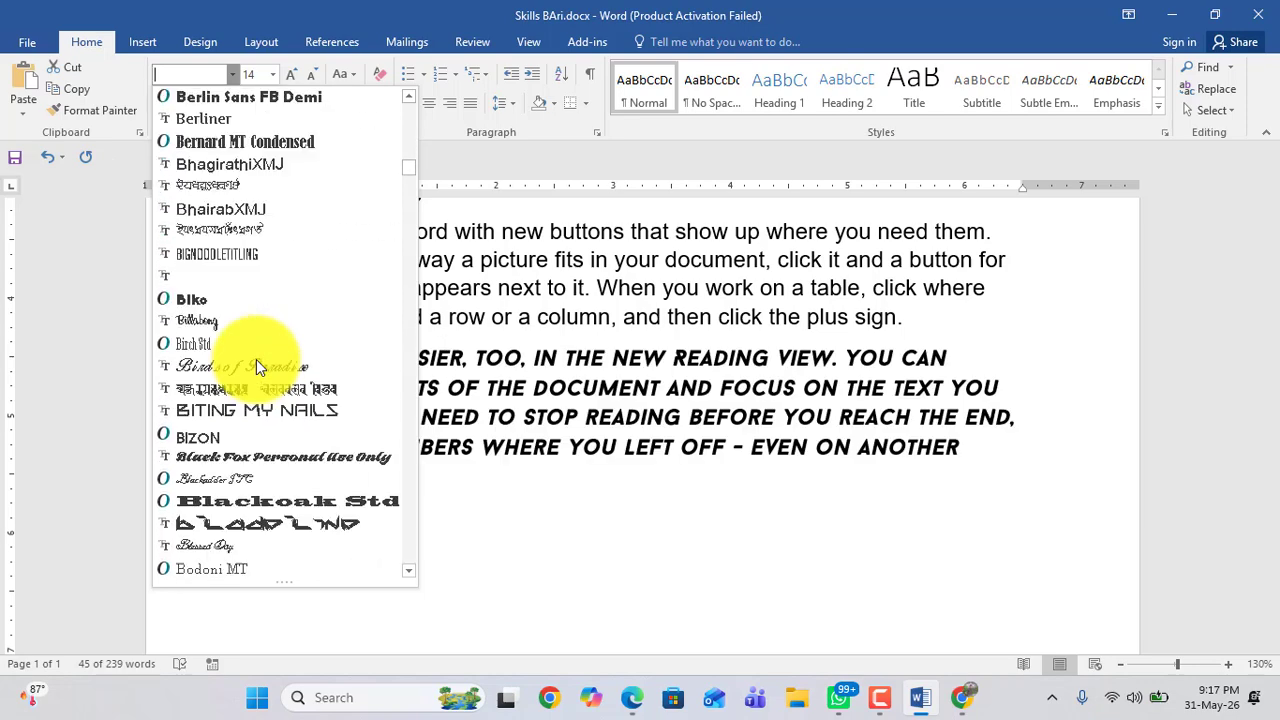
scroll(256, 359, "down", 6)
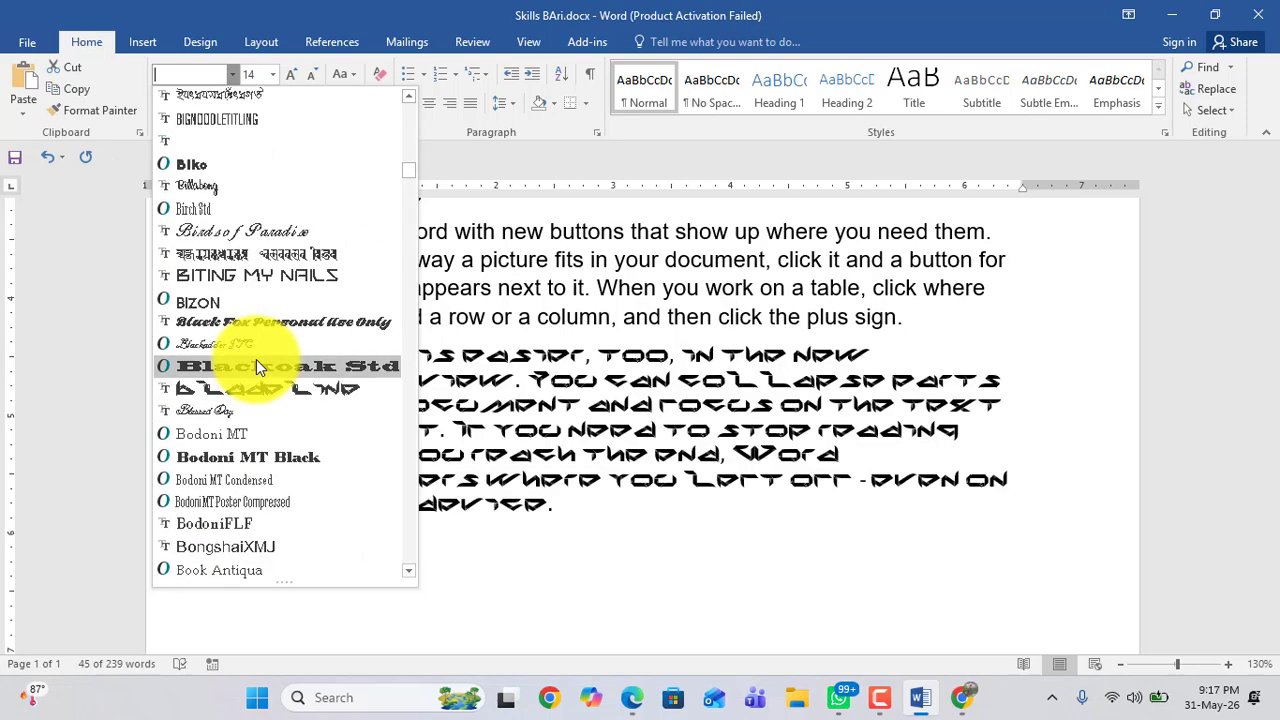
scroll(256, 359, "down", 3)
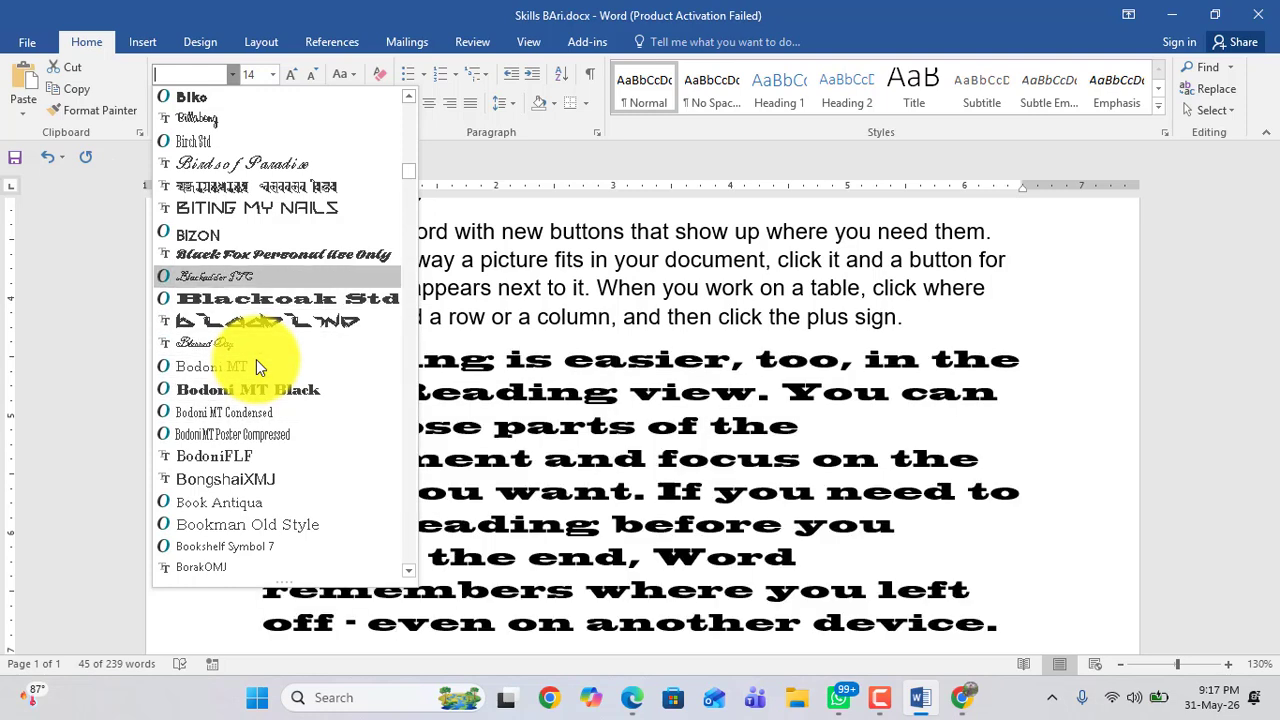
scroll(256, 359, "down", 2)
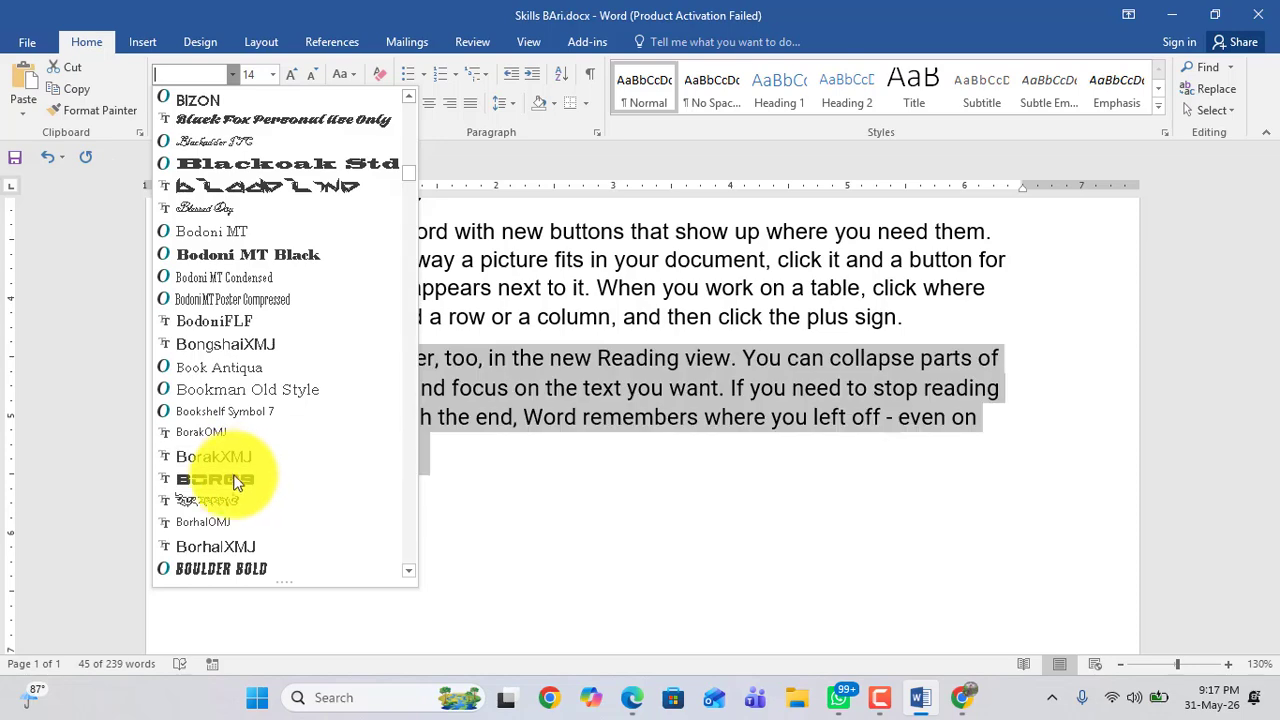
left_click(228, 480)
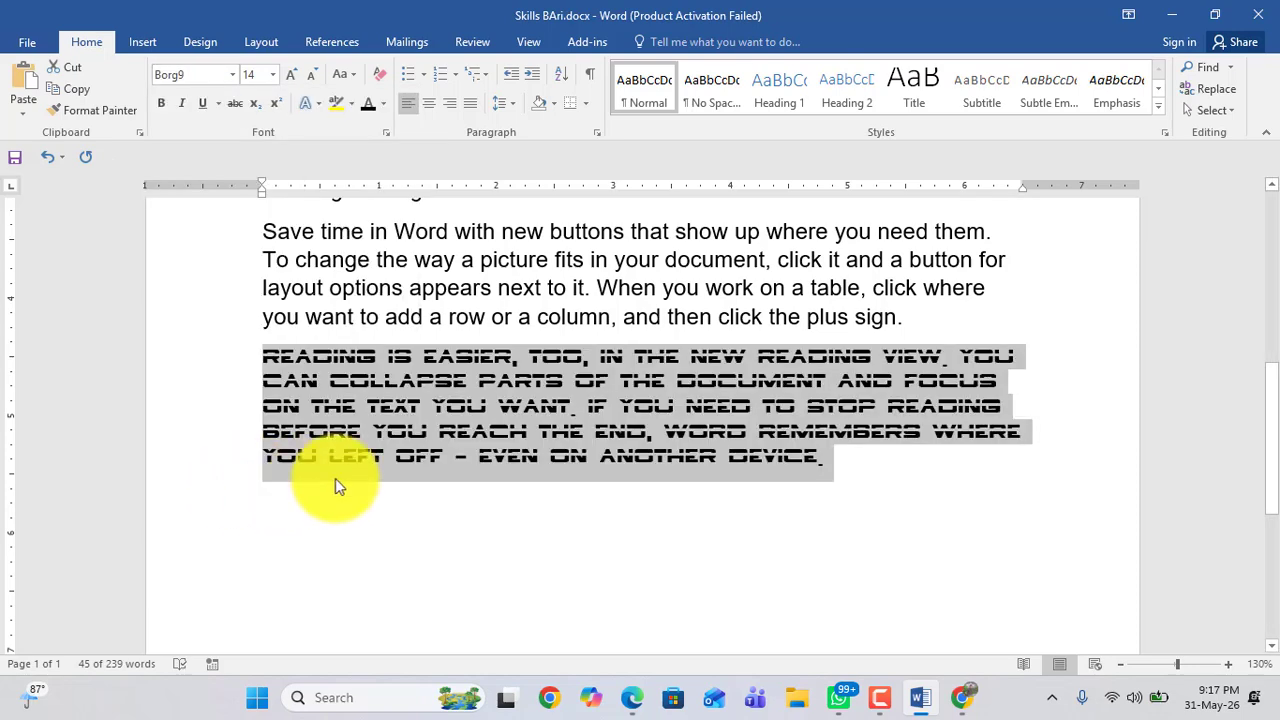
Step: Type filler text rfrfrfefr after the Borg9 paragraph and dqwdqdqdqd after the Arial paragraph
left_click(824, 457)
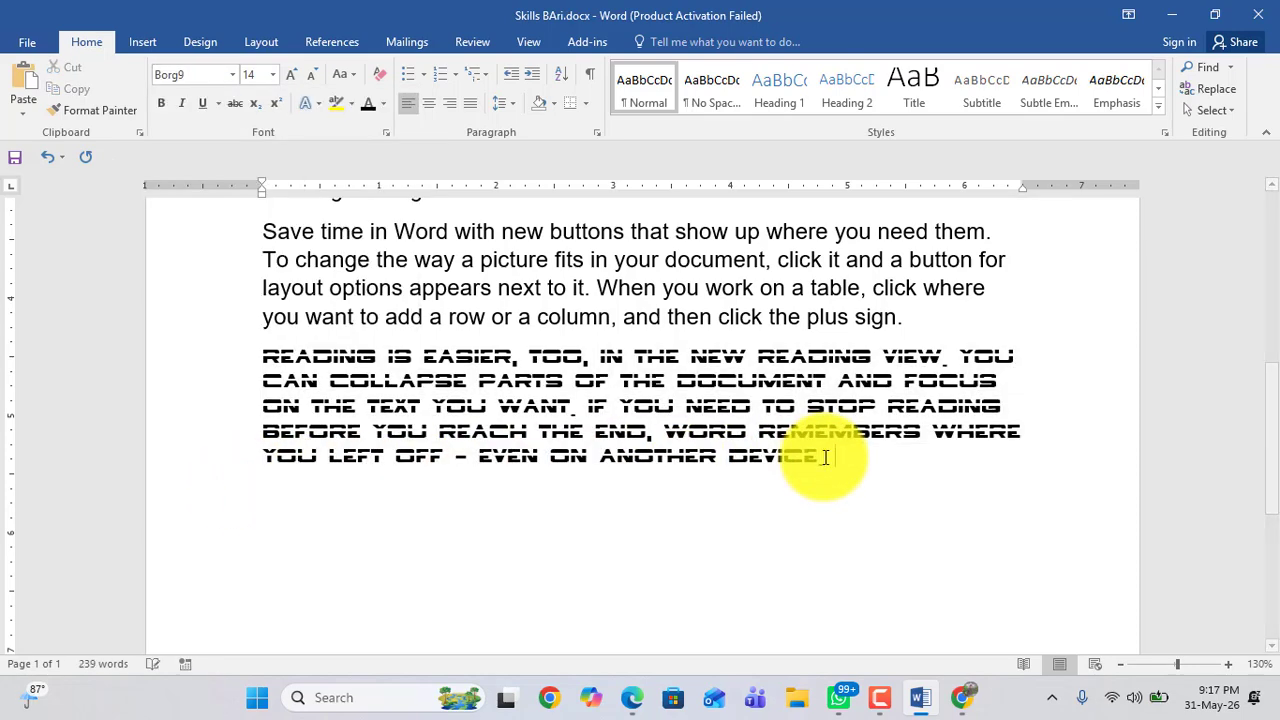
type("rfrfrfefr")
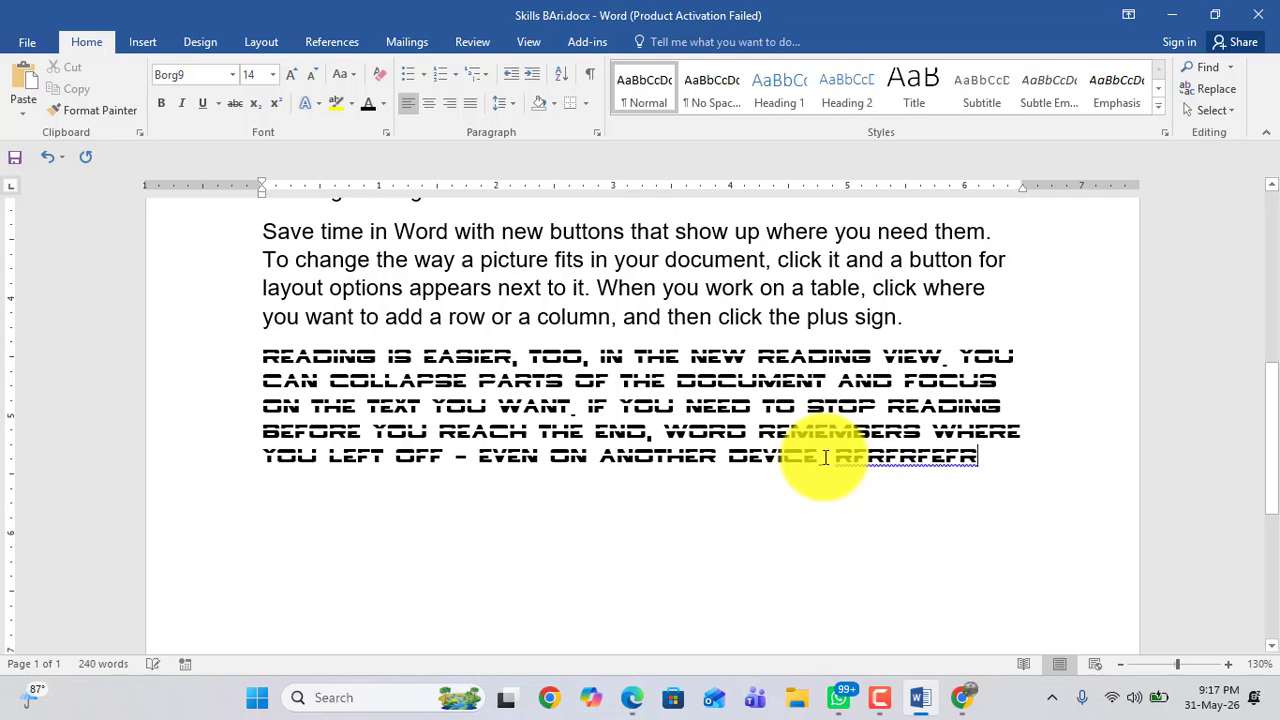
left_click(910, 319)
type("dqwdqdqdqd")
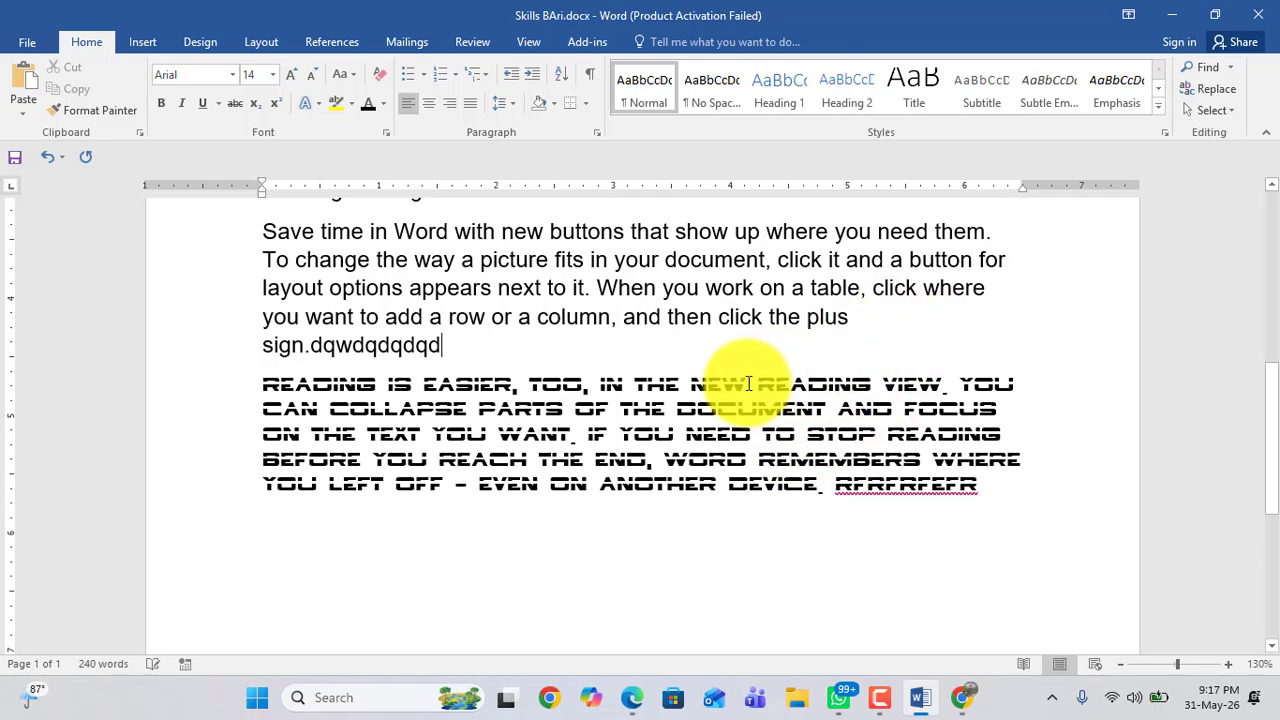
Step: Type filler text dwdqdqdqd at the end of the first paragraph
scroll(748, 383, "up", 3)
scroll(748, 383, "up", 3)
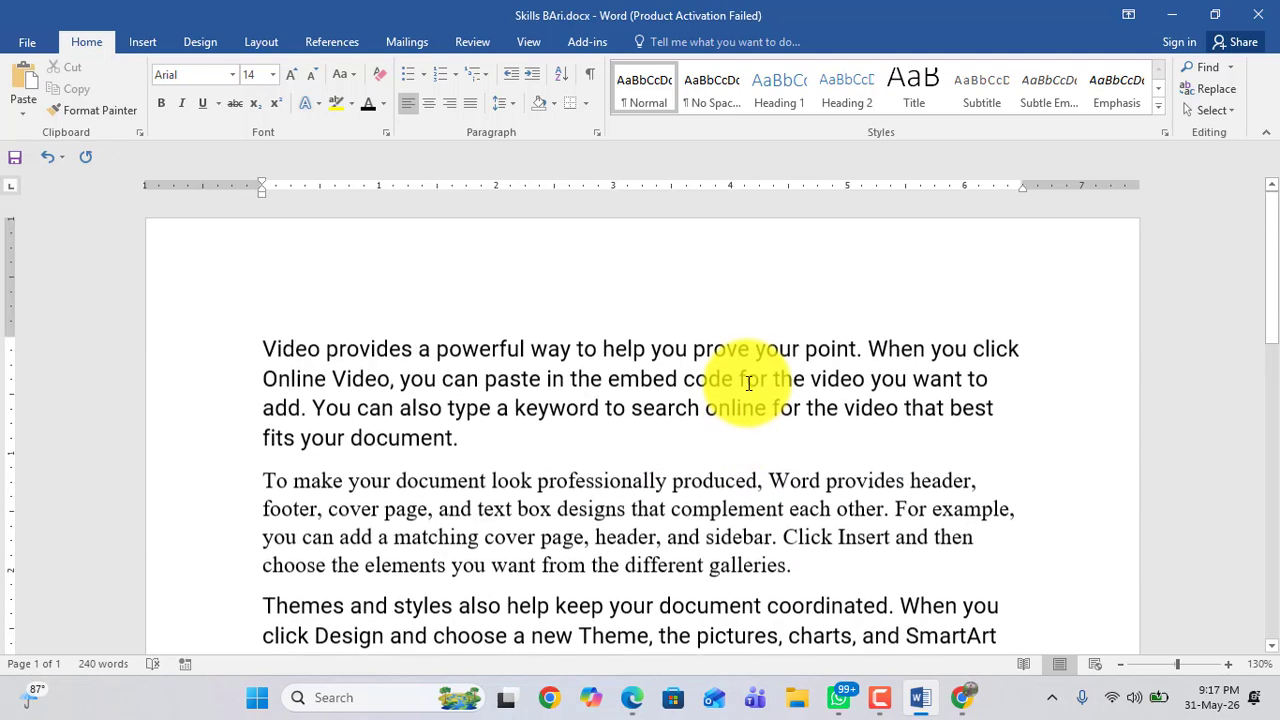
left_click(457, 322)
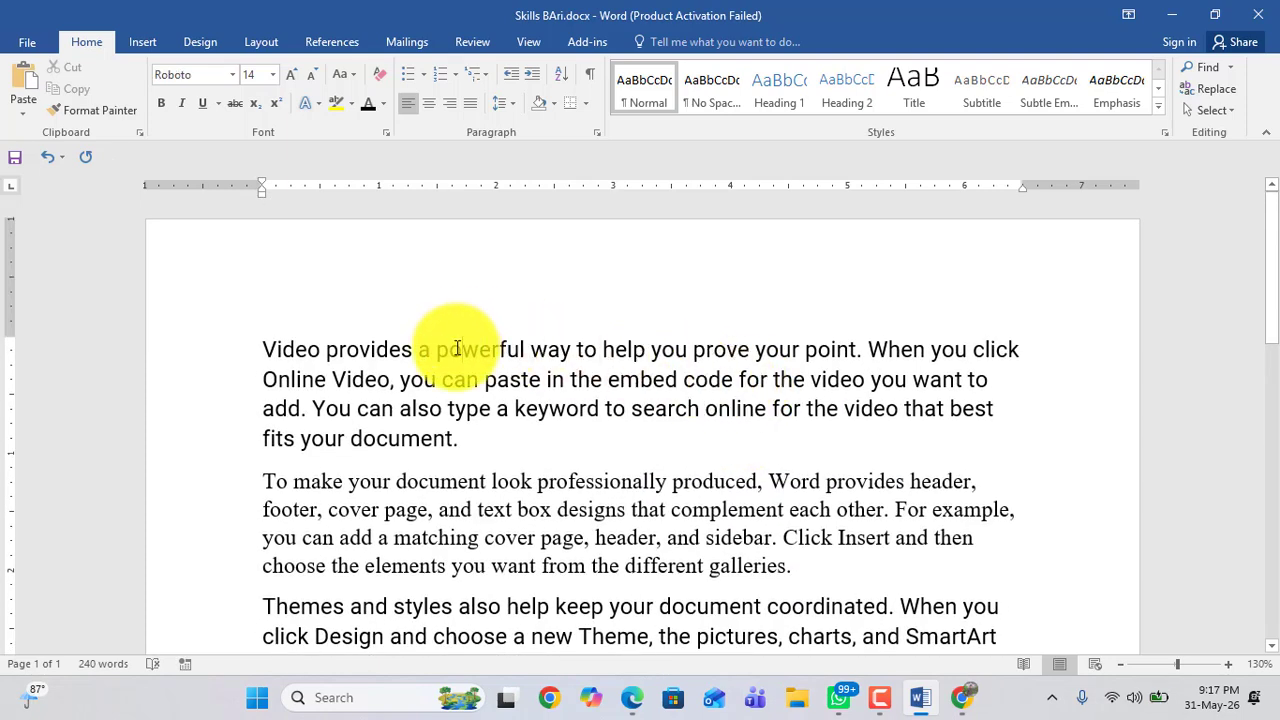
left_click(460, 440)
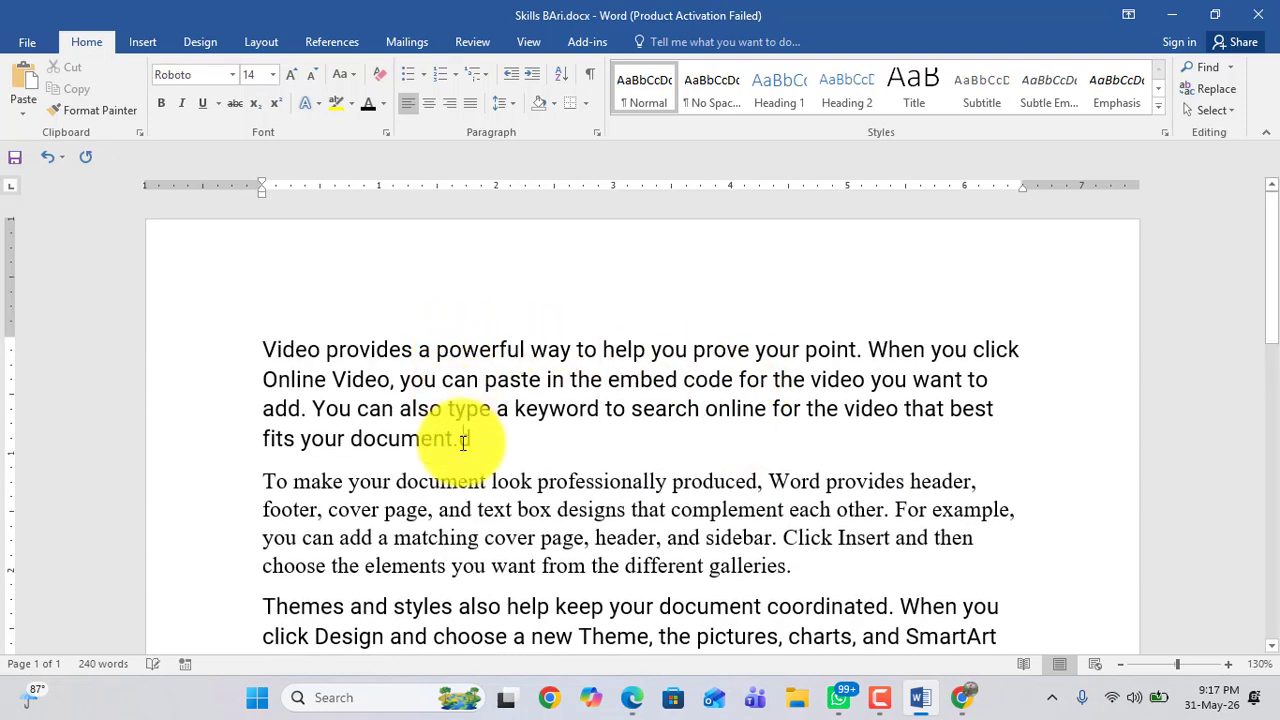
type("dwdqdqdqd")
Step: Add filler text EFEWFEWFF at the end of the Borg9 paragraph
scroll(460, 442, "down", 6)
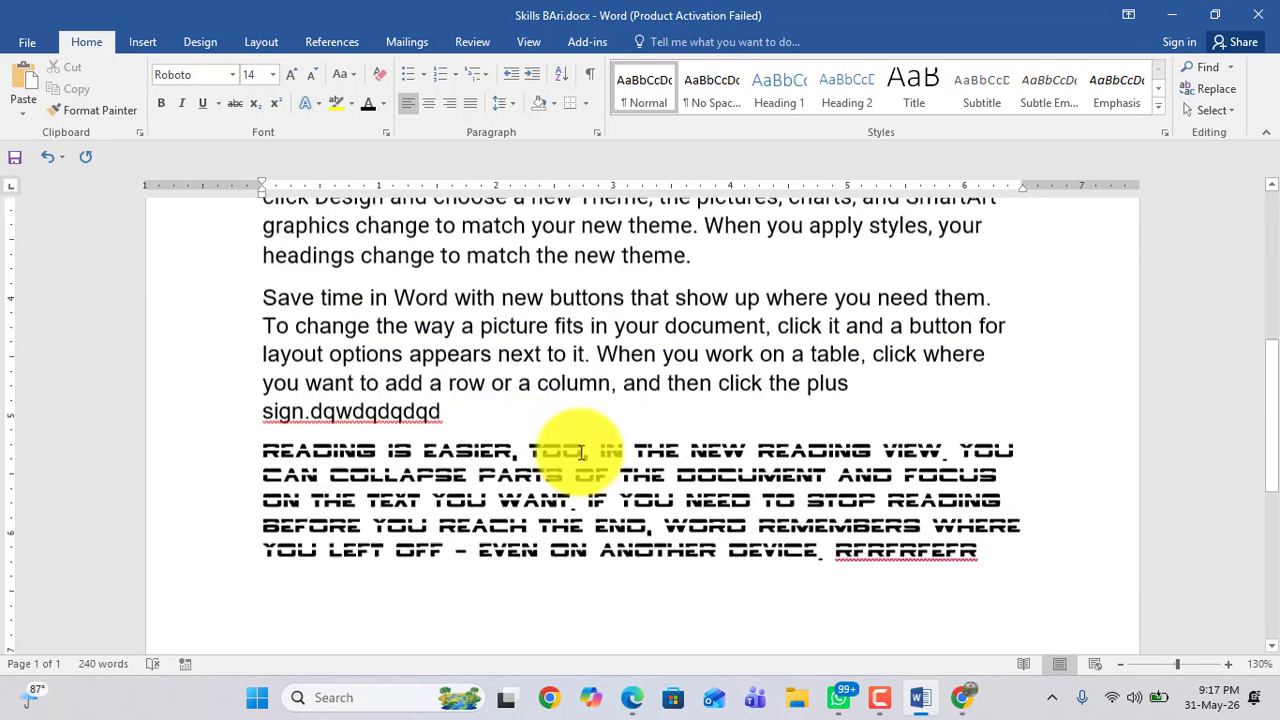
left_click(985, 484)
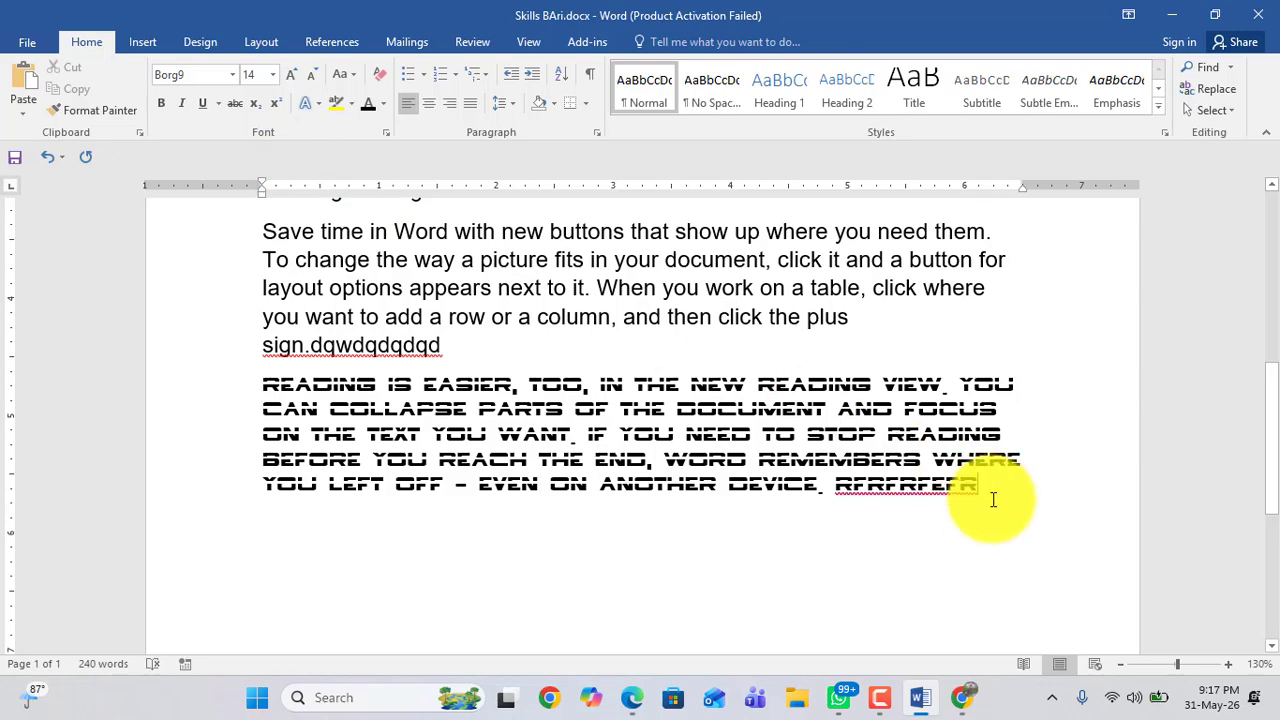
type("EFEWFEWFF")
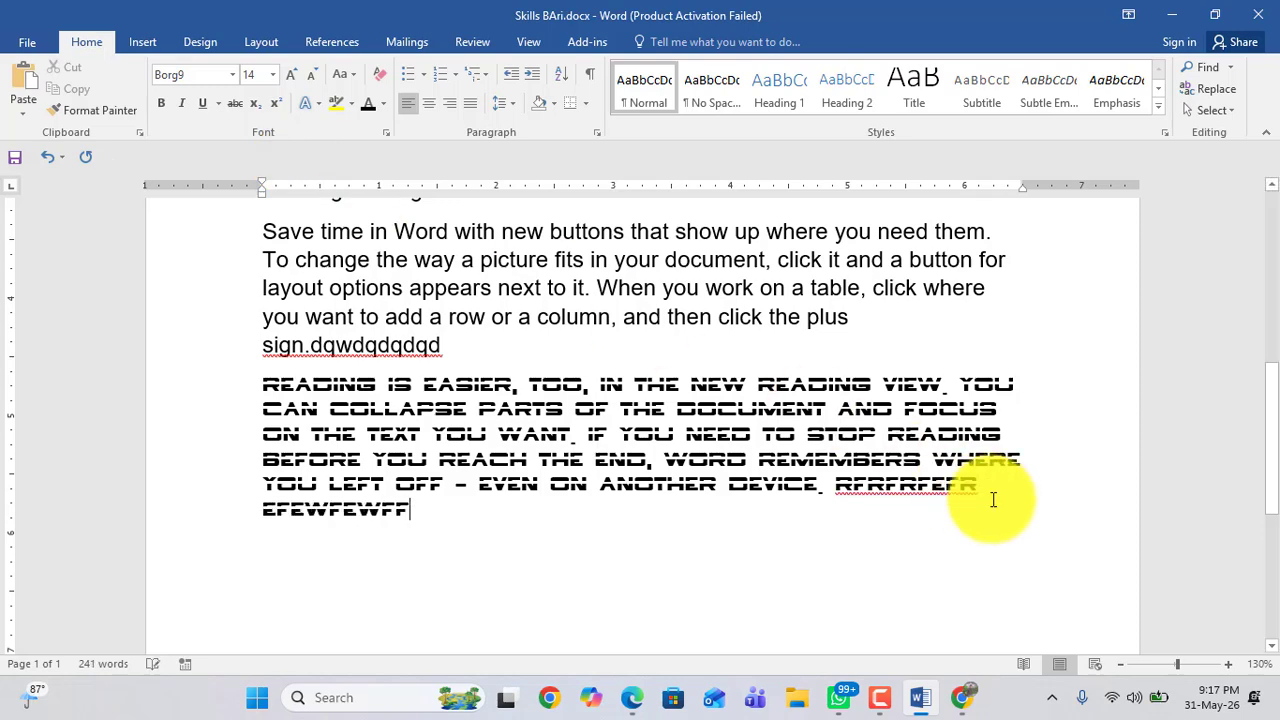
Step: Browse through the installed fonts list for a new typeface
scroll(400, 355, "up", 6)
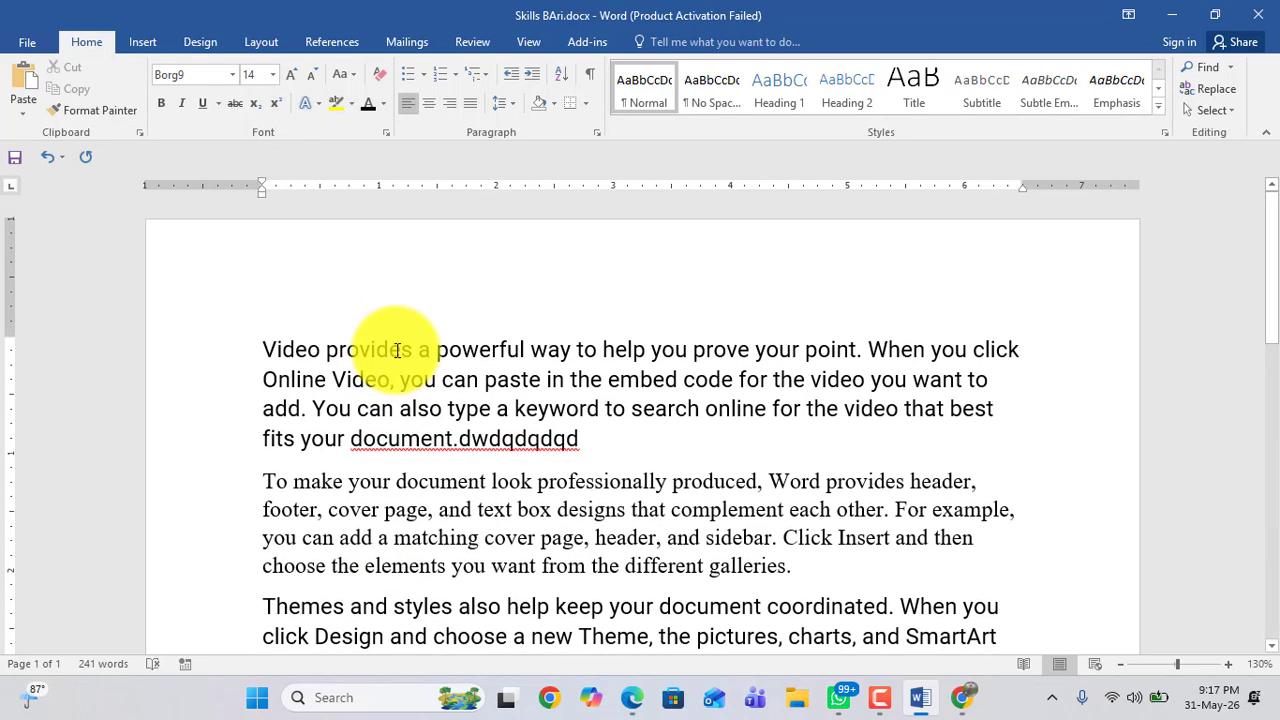
left_click(233, 77)
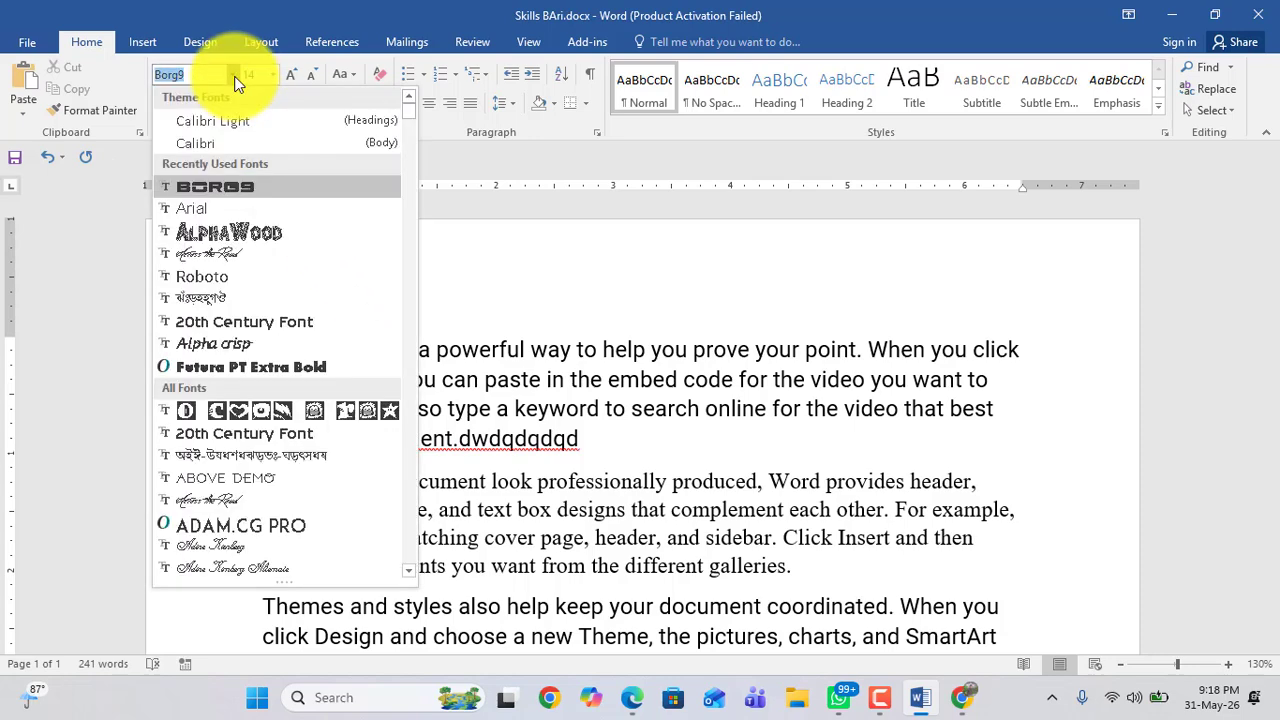
scroll(256, 298, "down", 2)
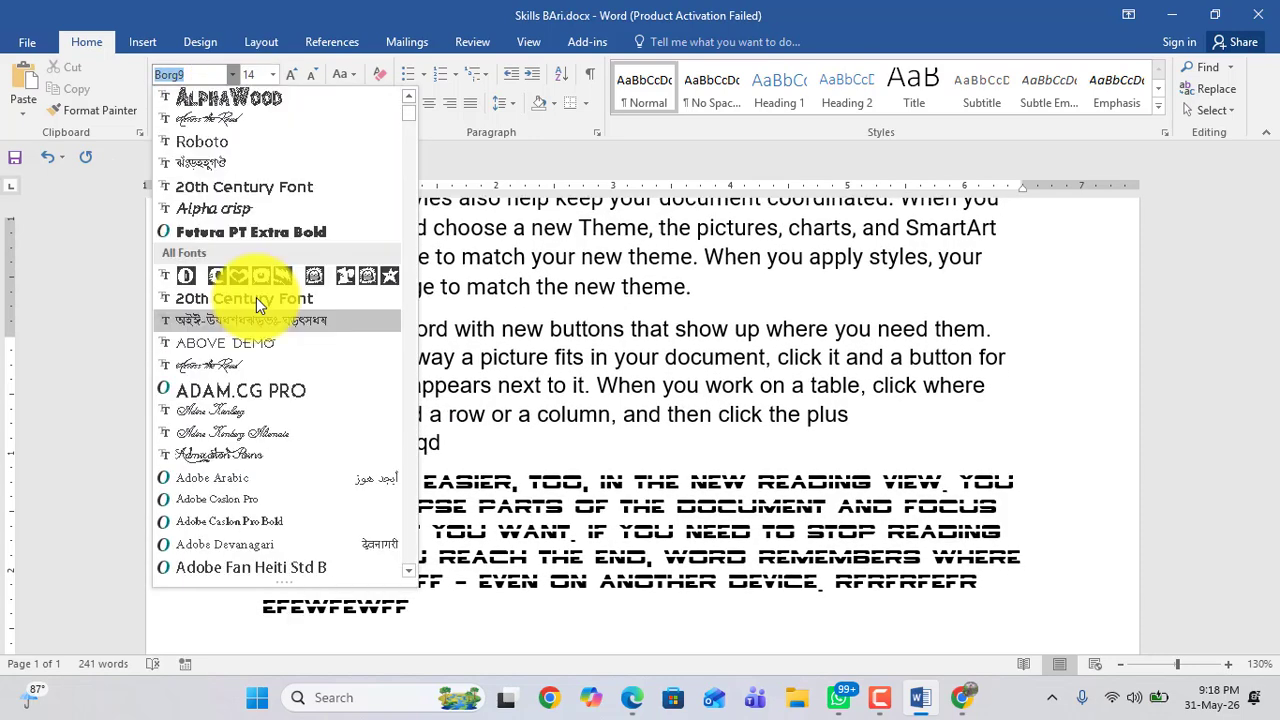
scroll(256, 297, "down", 2)
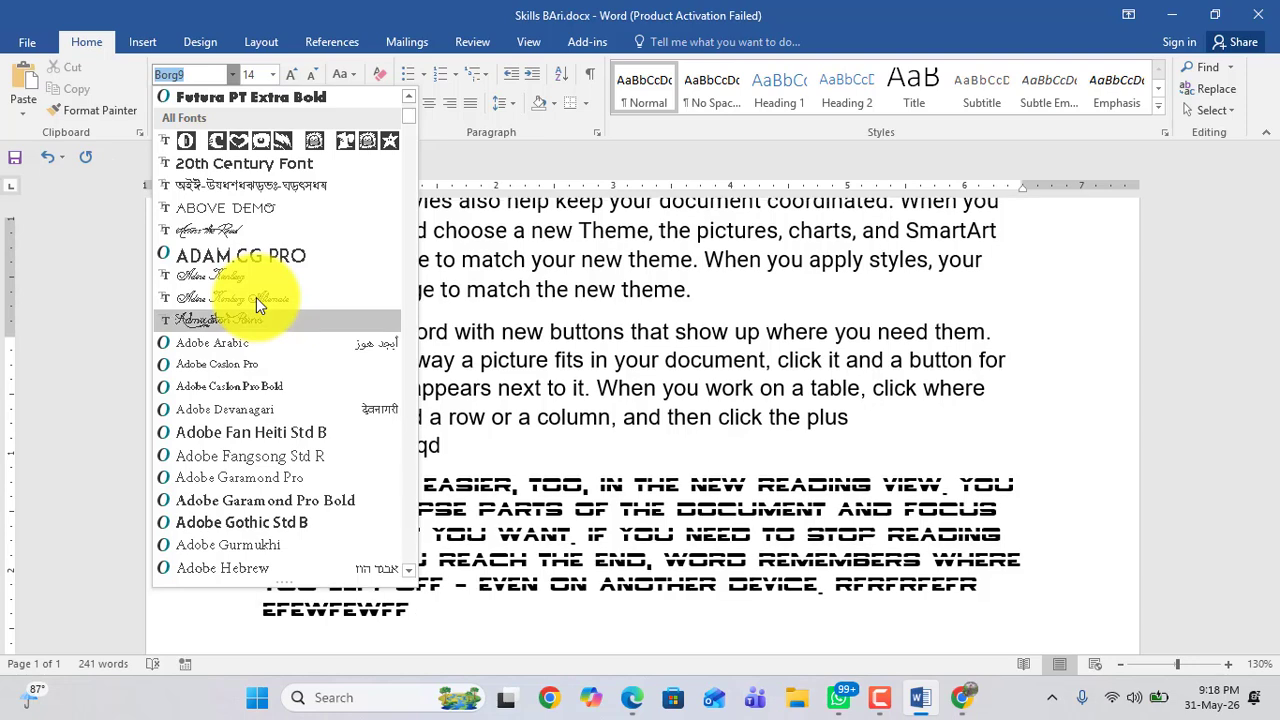
scroll(237, 362, "down", 12)
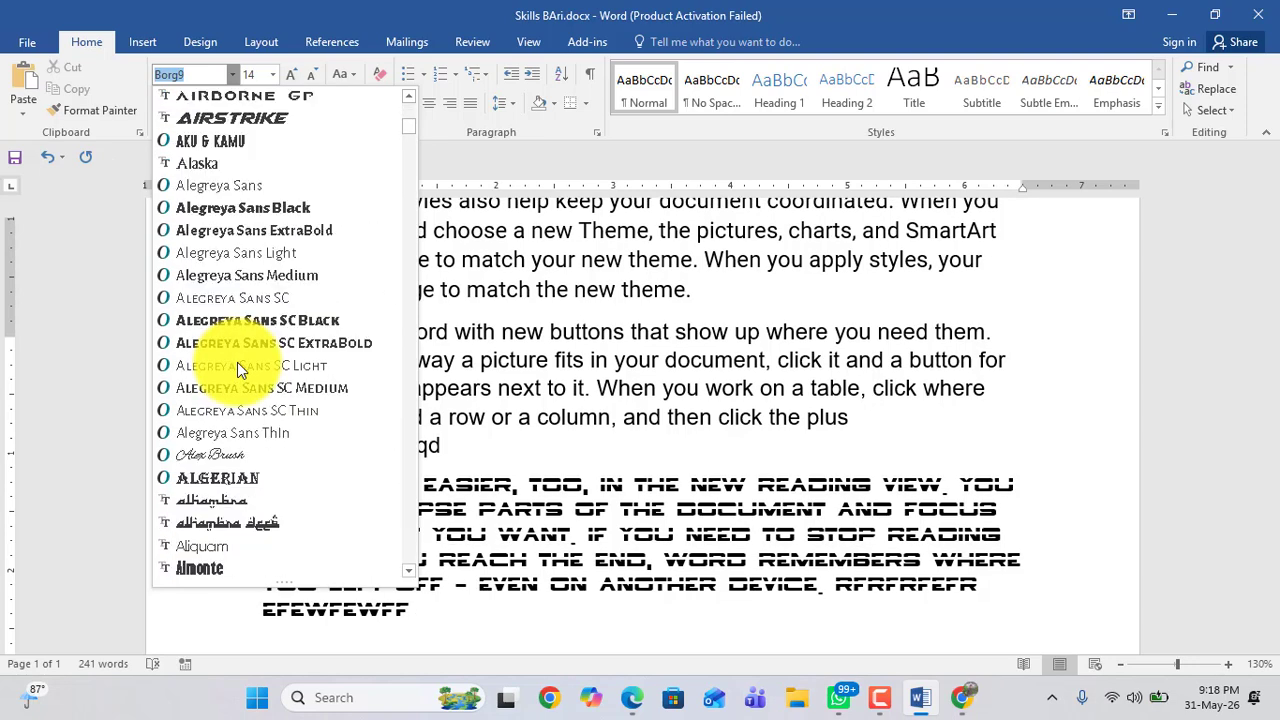
scroll(237, 362, "down", 5)
scroll(237, 362, "up", 11)
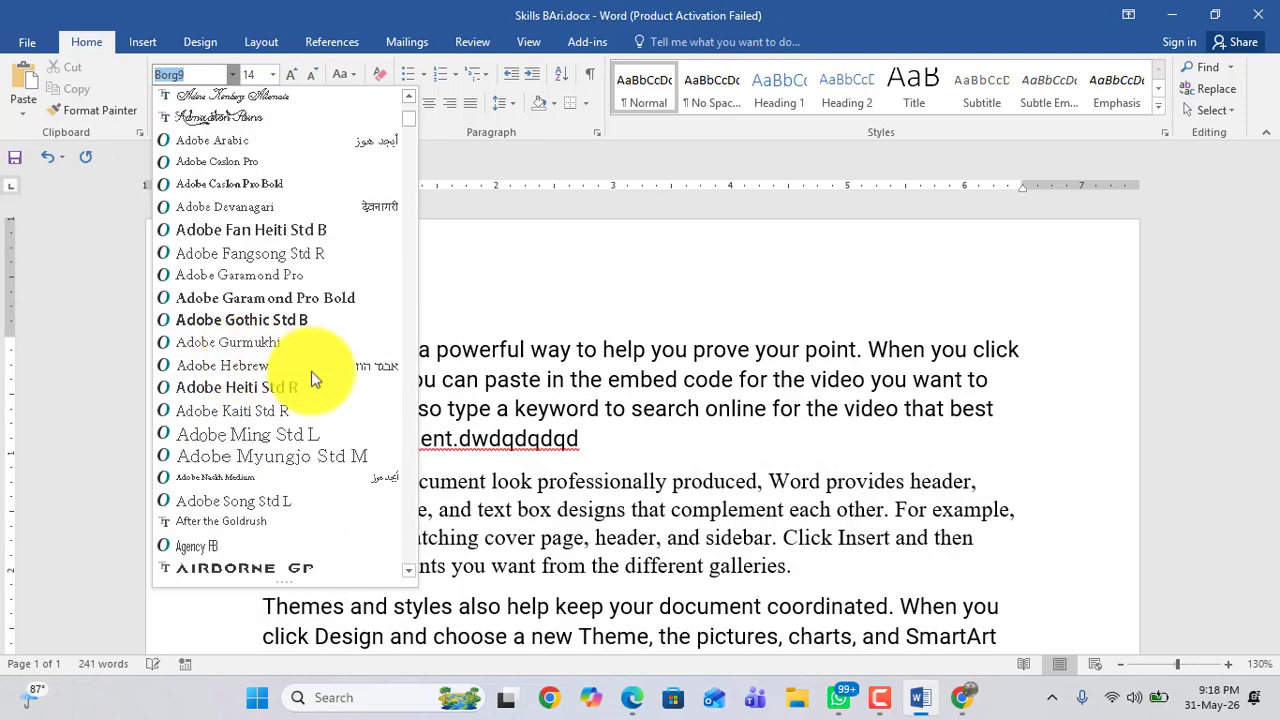
left_click(527, 361)
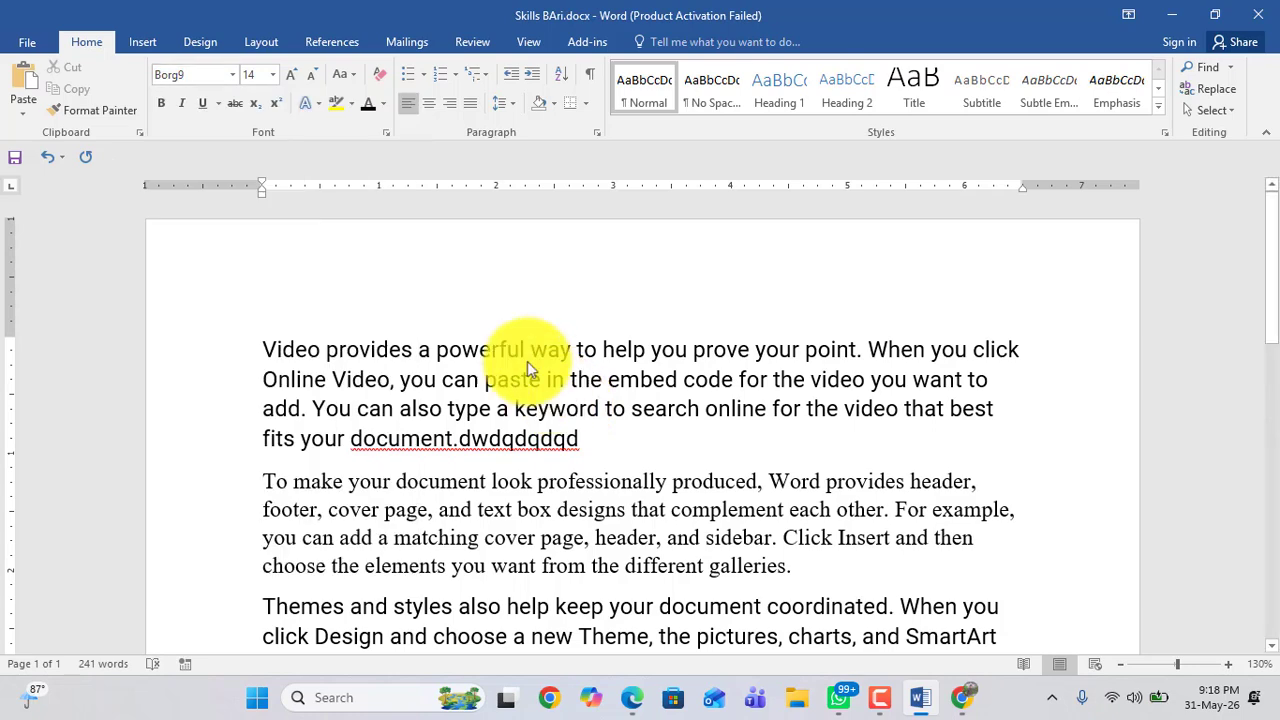
Step: Switch the font to alpha kufi regular and type filler text fkmwefkef after the Borg9 paragraph
left_click(228, 73)
key("Down")
key("Down")
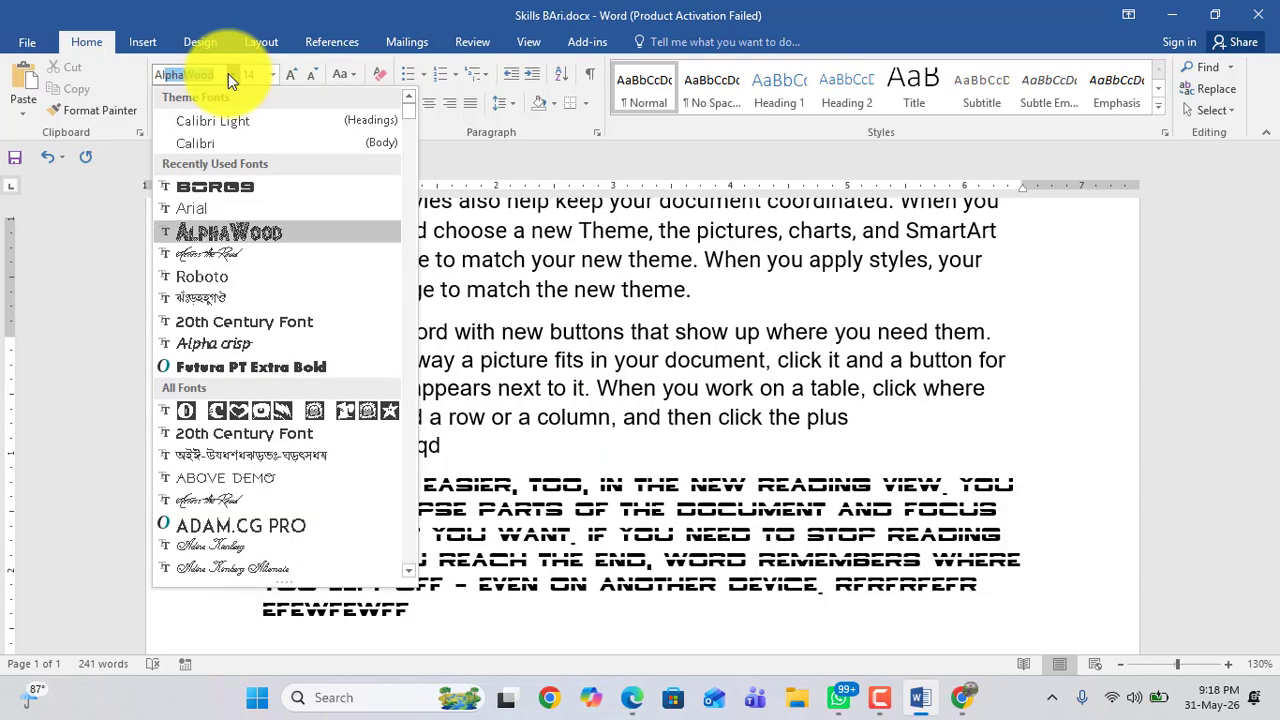
type("Alf")
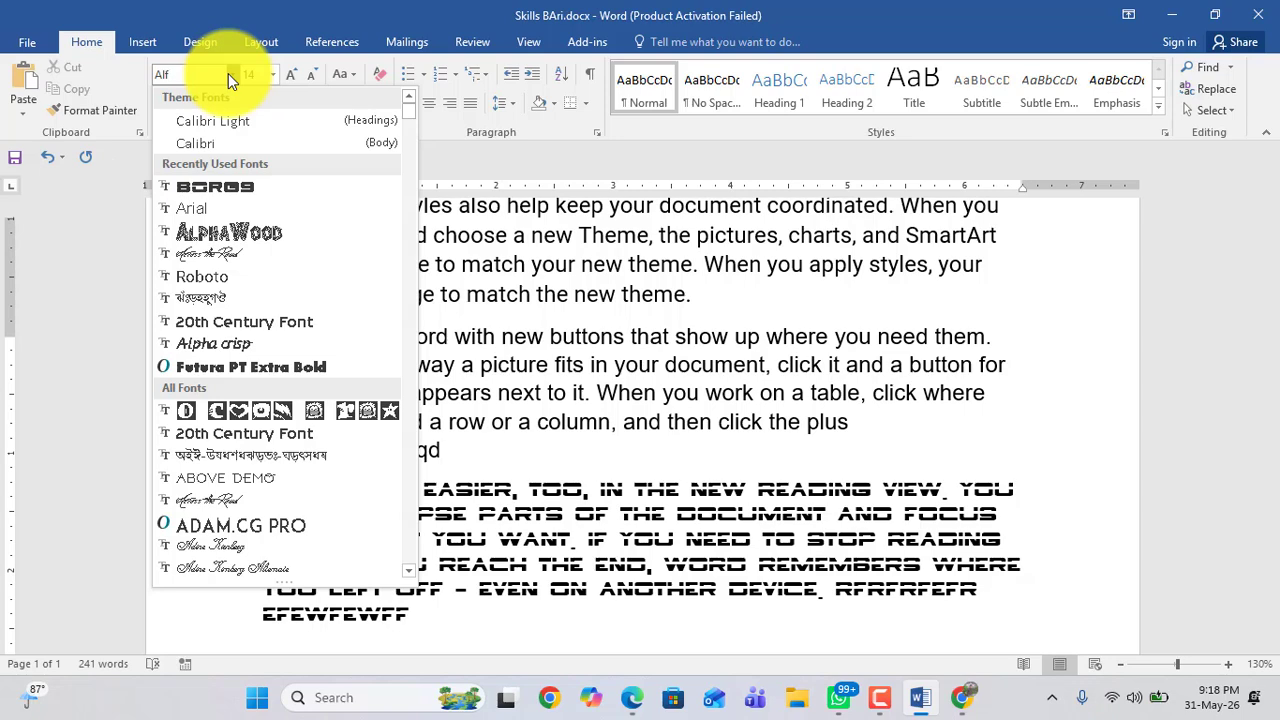
key("BackSpace")
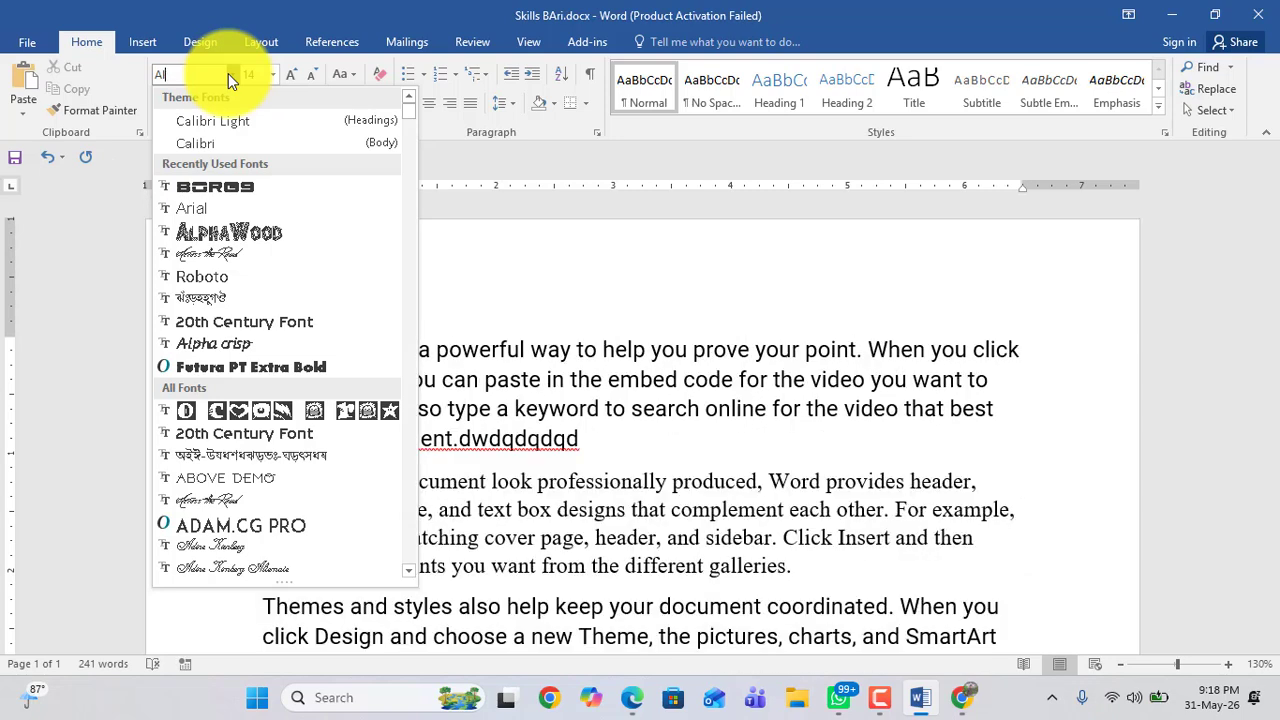
key("BackSpace")
key("BackSpace")
type("Al")
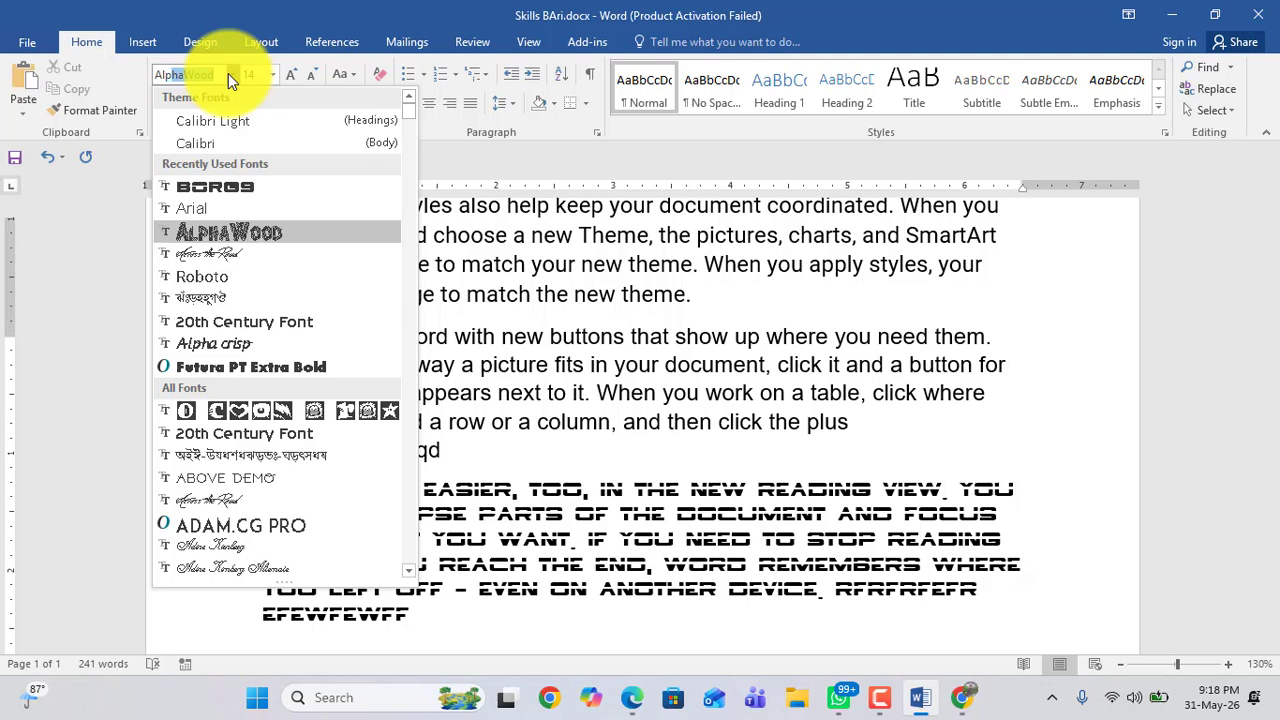
type("pha")
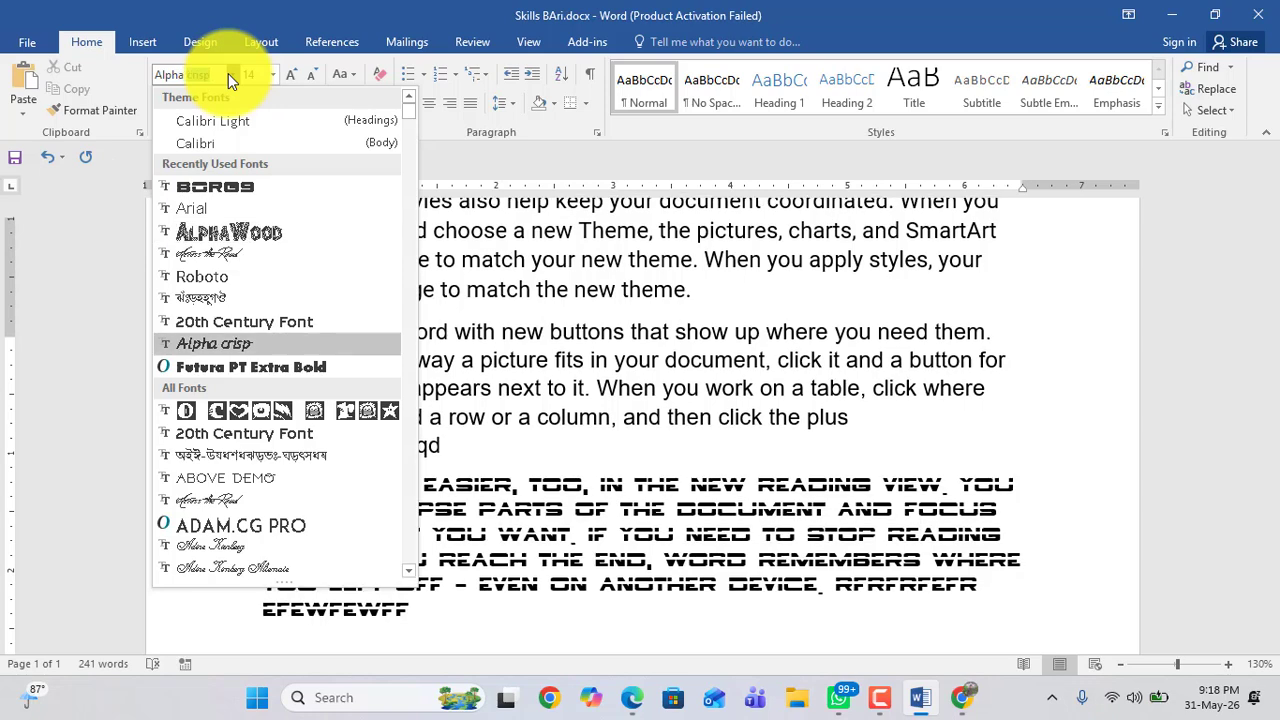
type(" kufi regular")
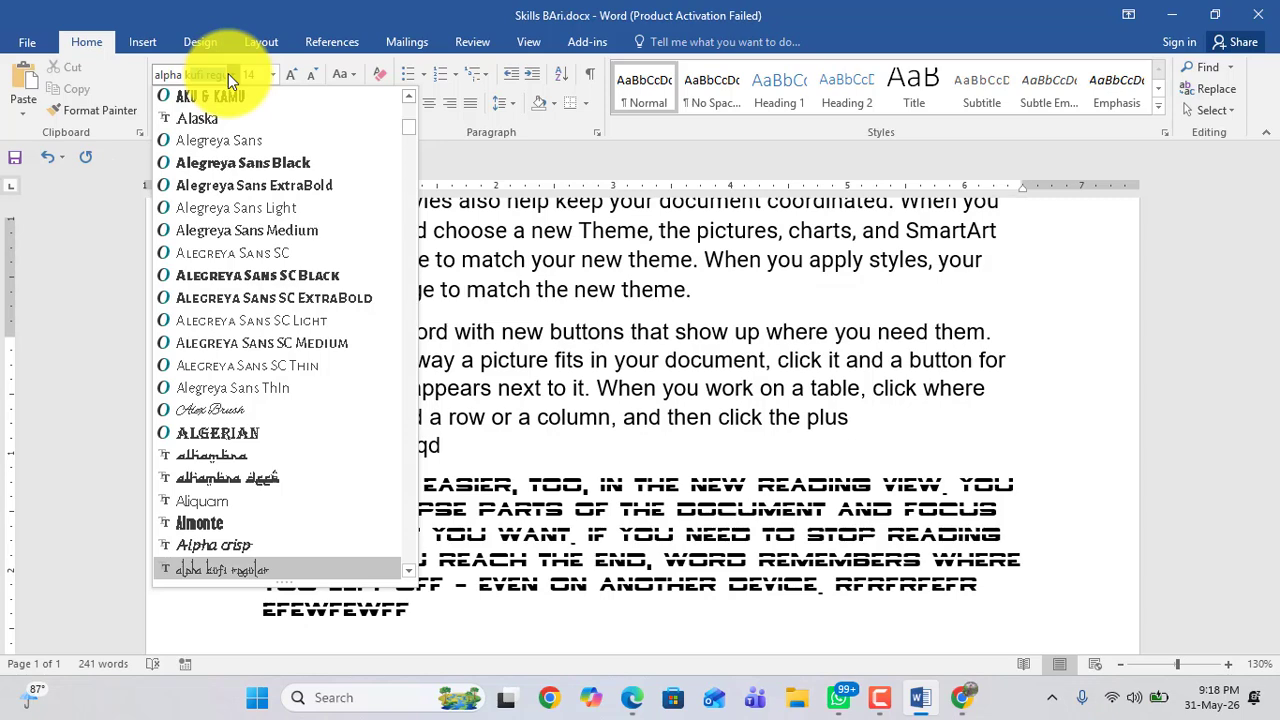
key("Return")
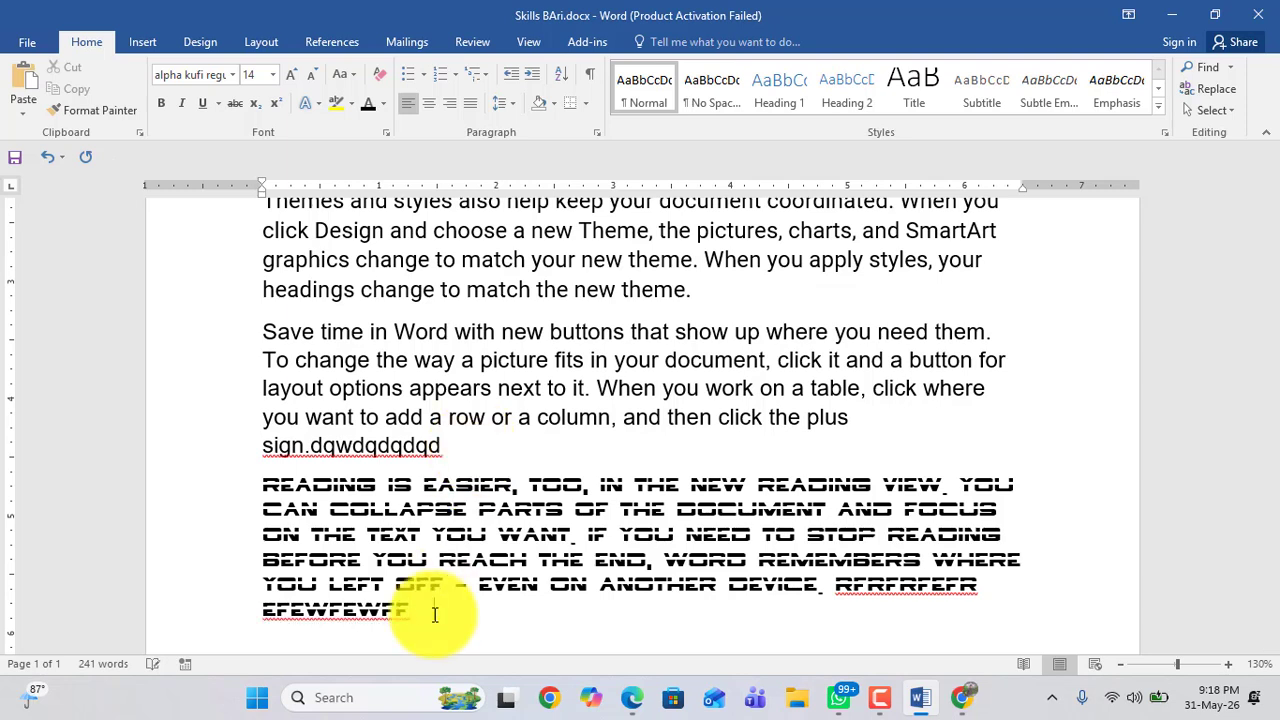
type("fkmwefkef")
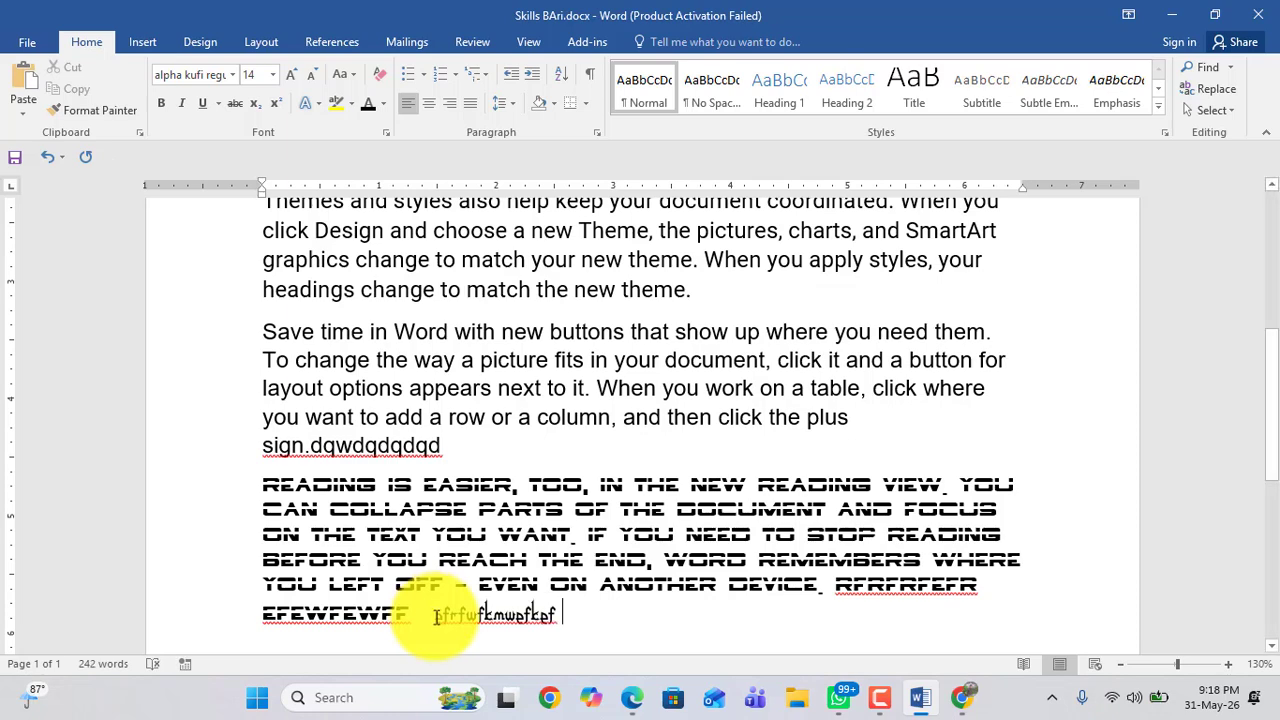
Step: Zoom the page to 180% and add a few more filler letters after the alpha kufi text
left_click_drag(437, 617, 561, 623)
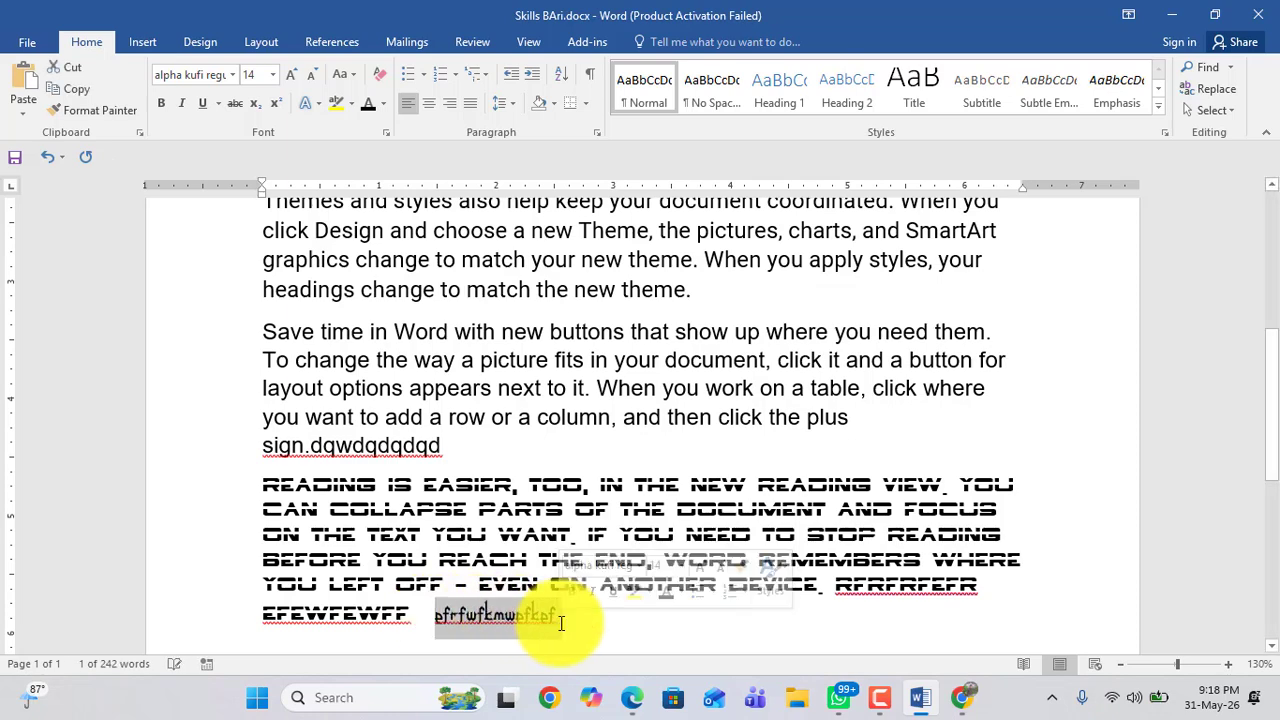
left_click(1228, 664)
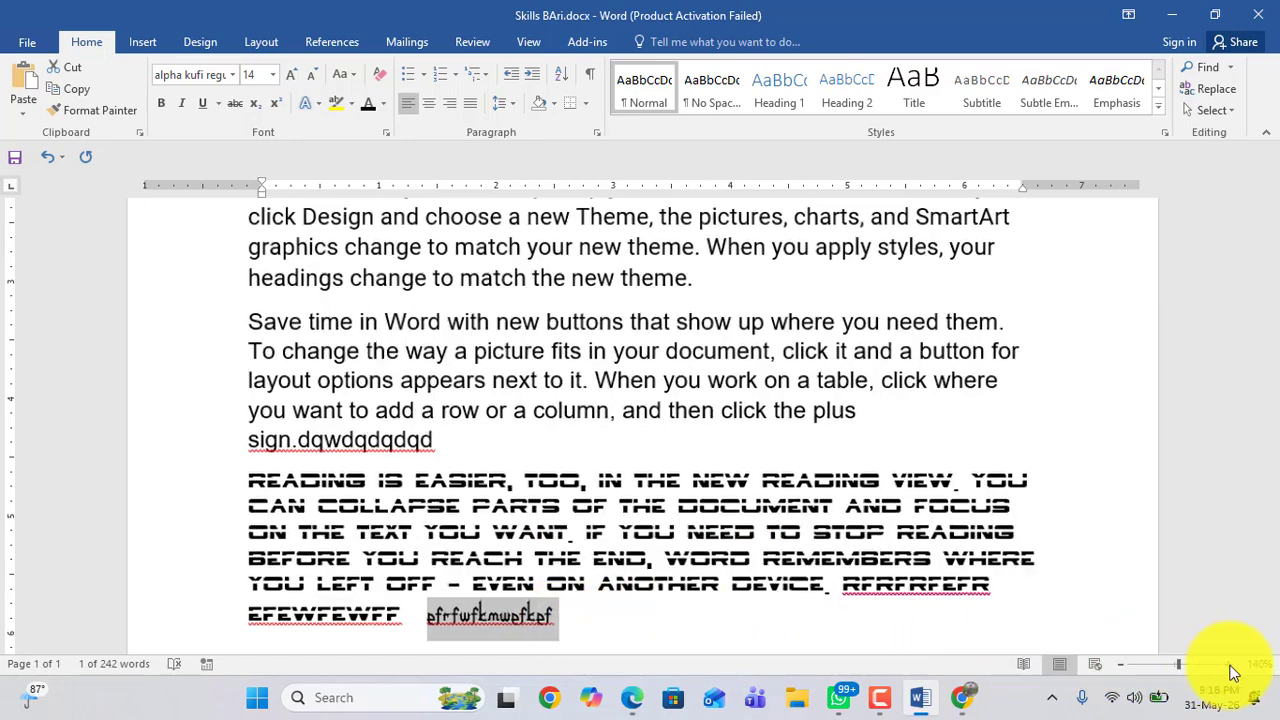
left_click(1228, 664)
left_click(1228, 664)
left_click(1228, 664)
left_click(1228, 664)
scroll(700, 500, "down", 2)
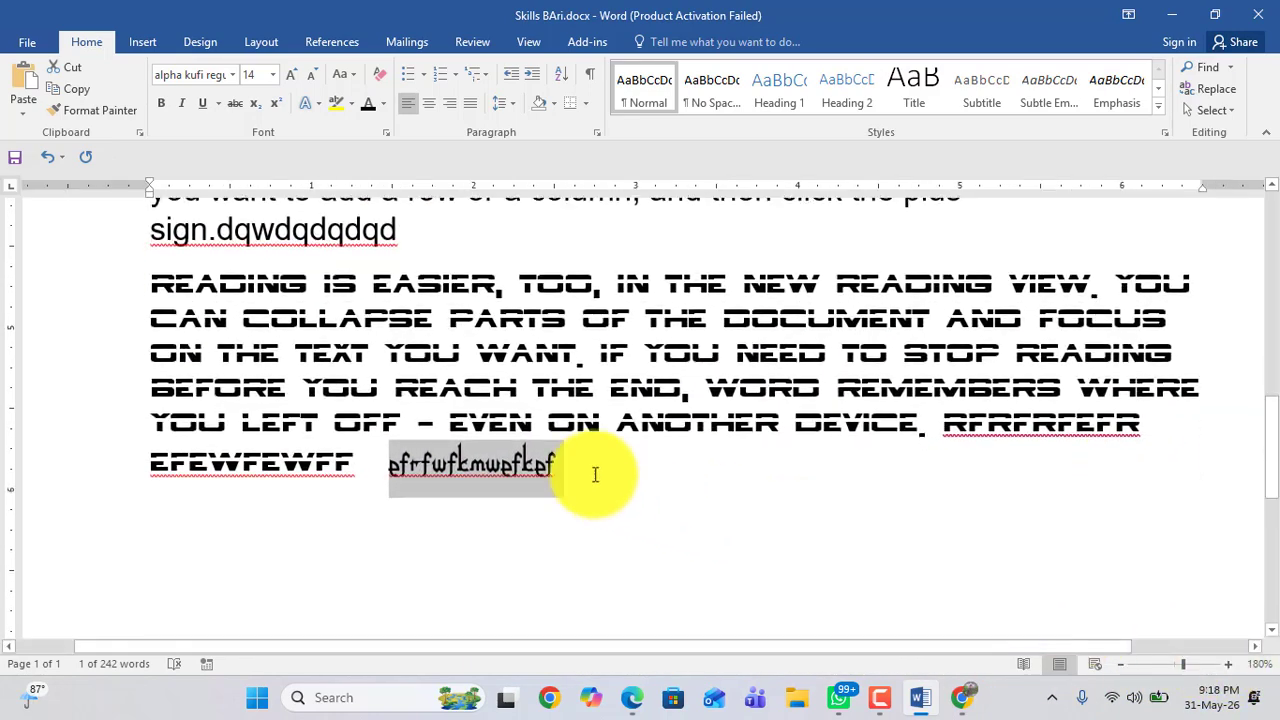
left_click(560, 469)
left_click_drag(387, 468, 554, 470)
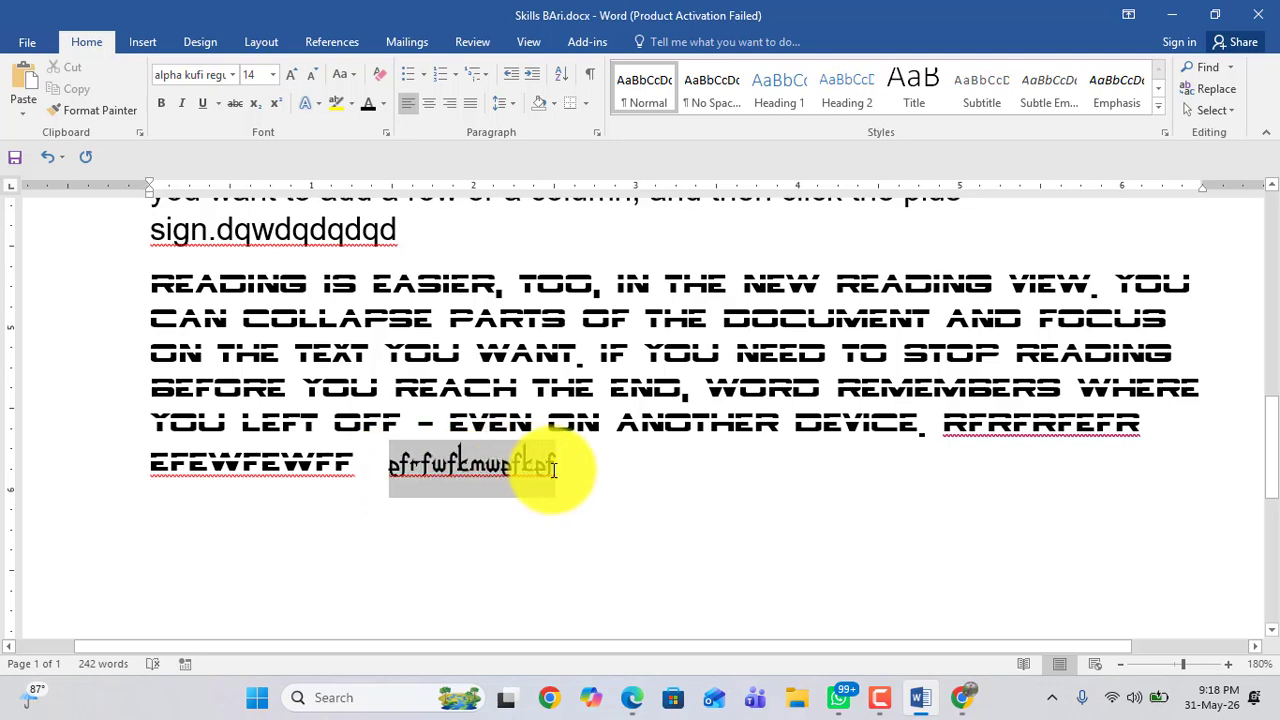
left_click(562, 480)
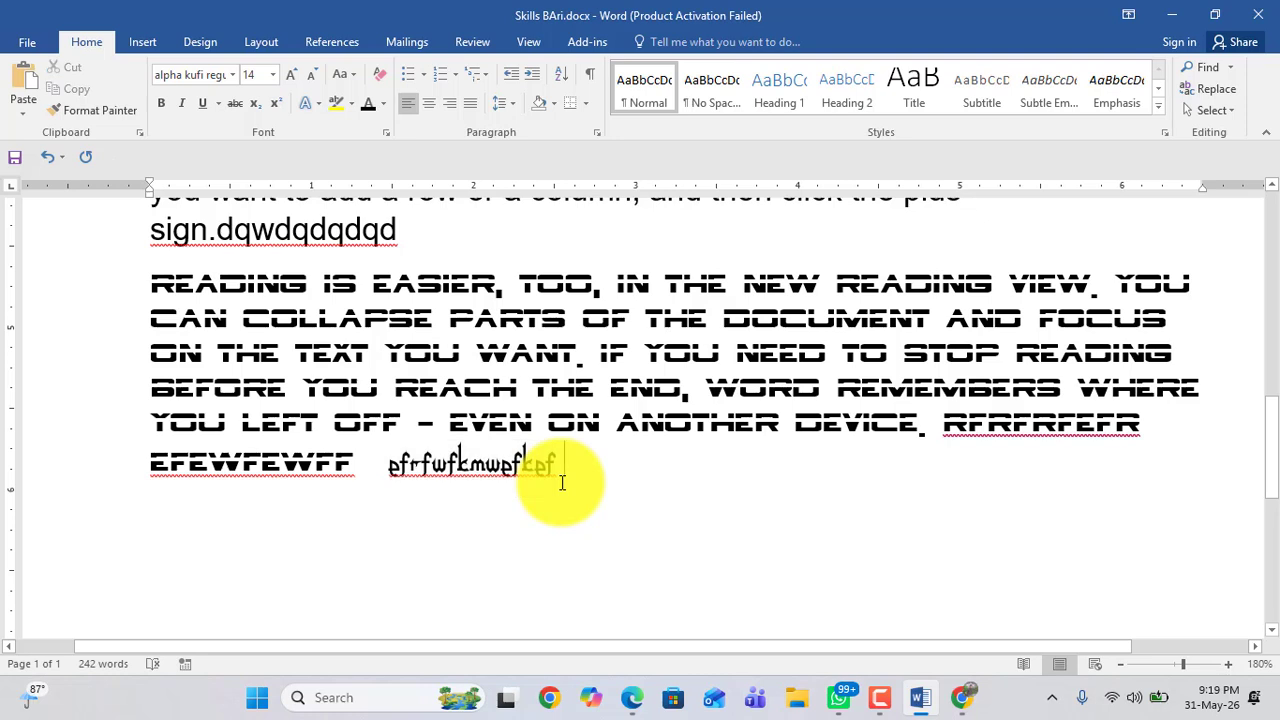
type("a bc d")
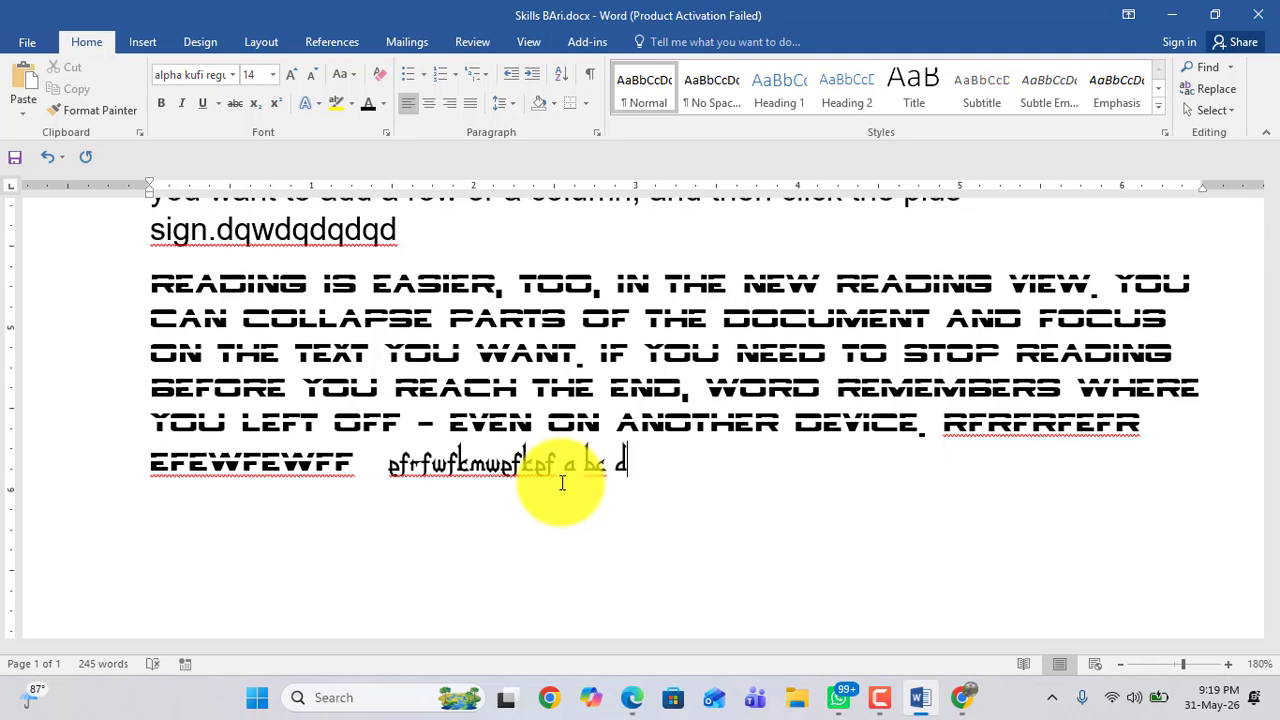
Step: Replace the whole document's content with random sample paragraphs generated by =rand
key("ctrl+a")
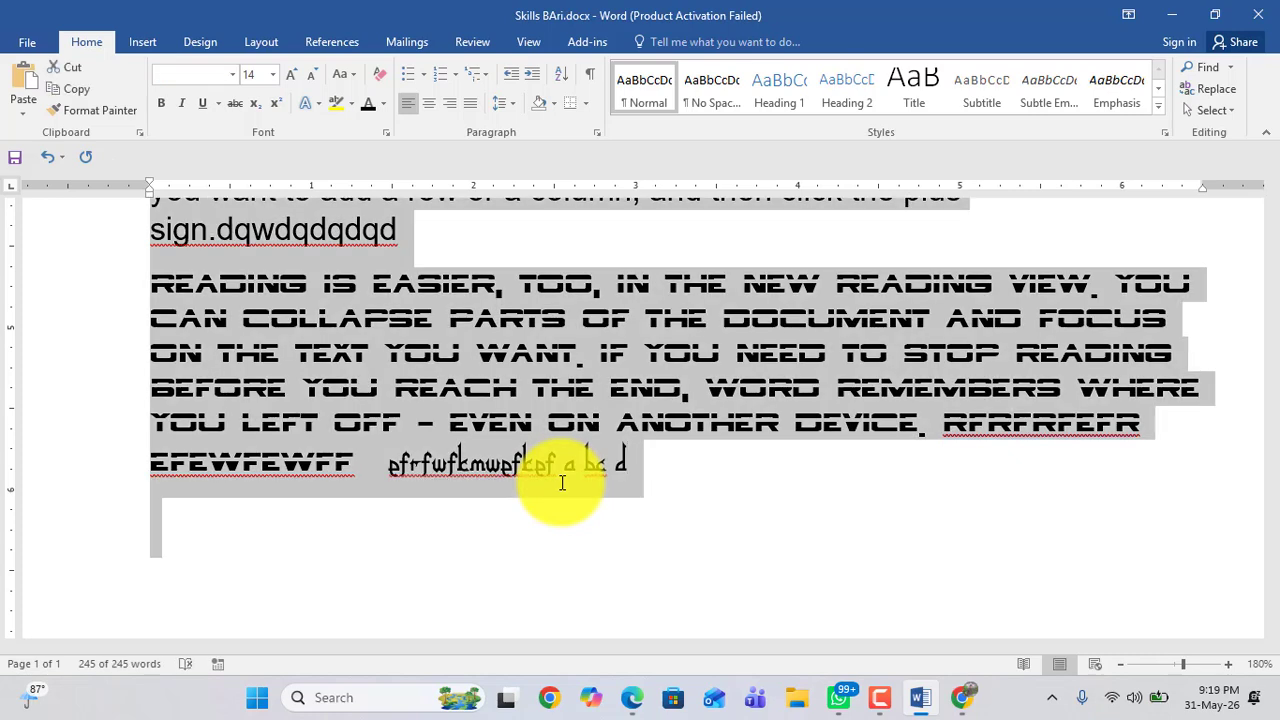
type("=rand(")
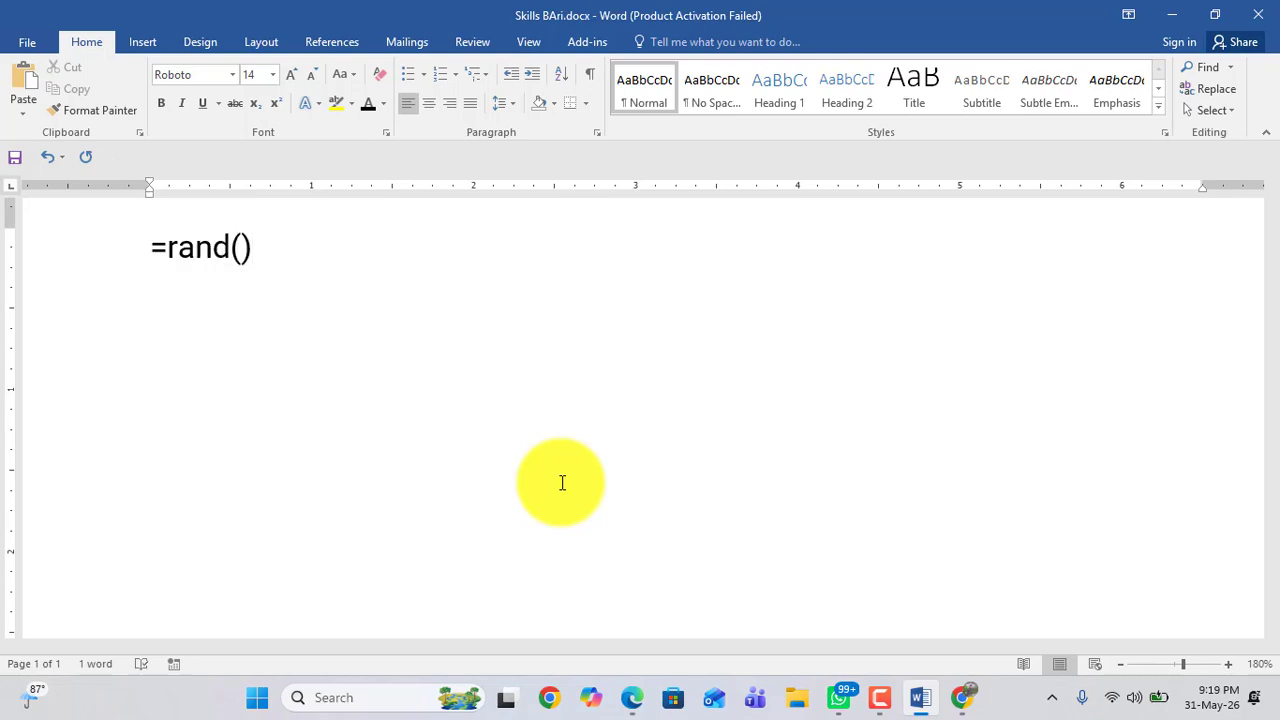
key("Return")
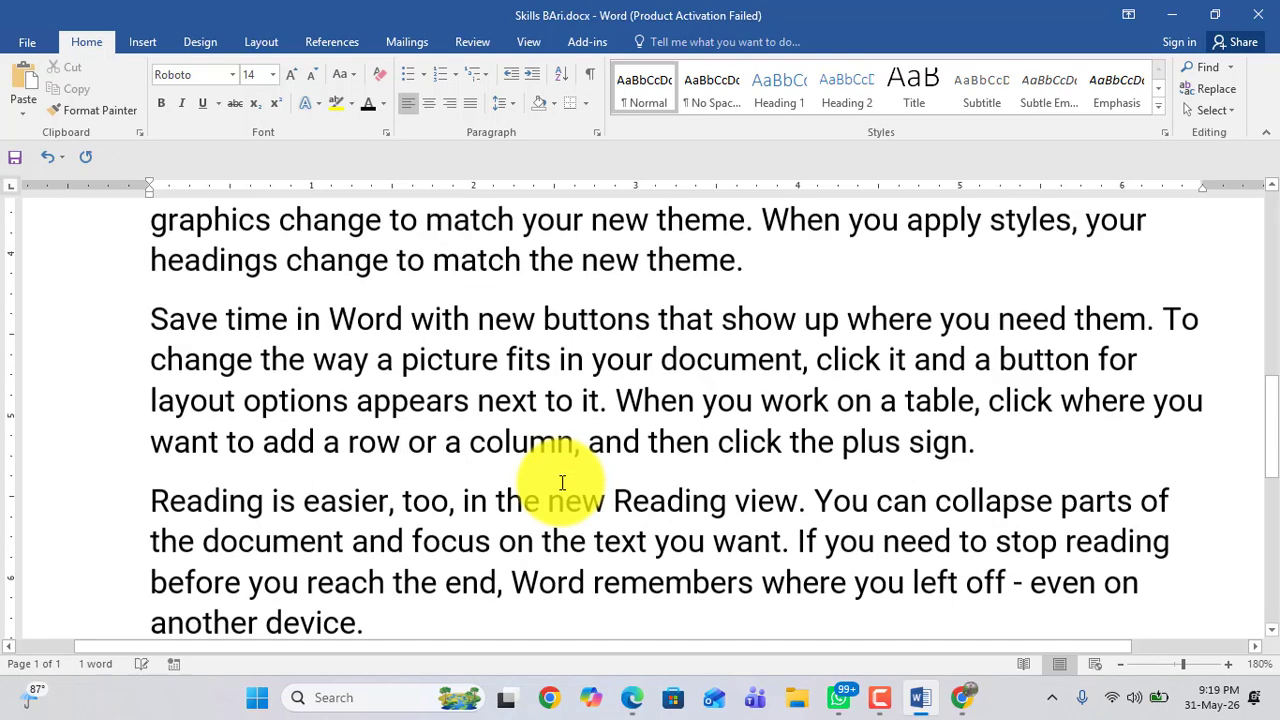
Step: Apply the alpha kufi regular font to the first "Video provides a powerful way" paragraph
scroll(560, 483, "up", 10)
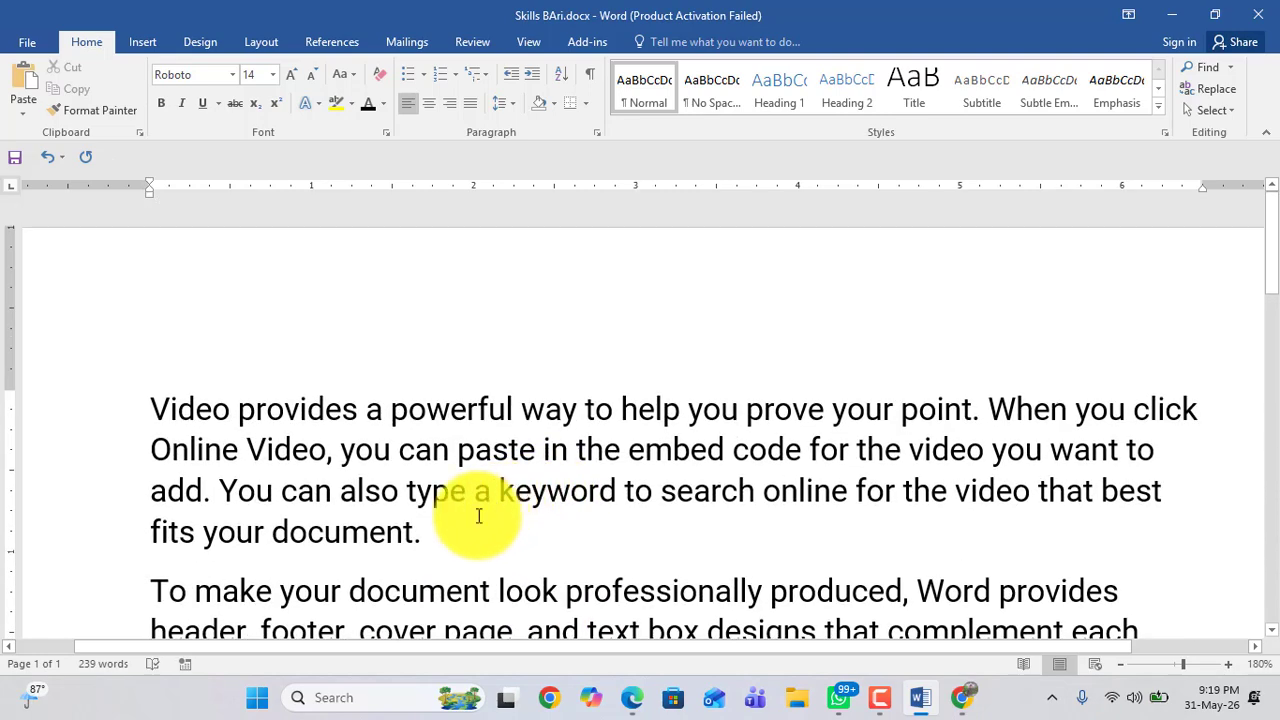
left_click_drag(438, 530, 183, 418)
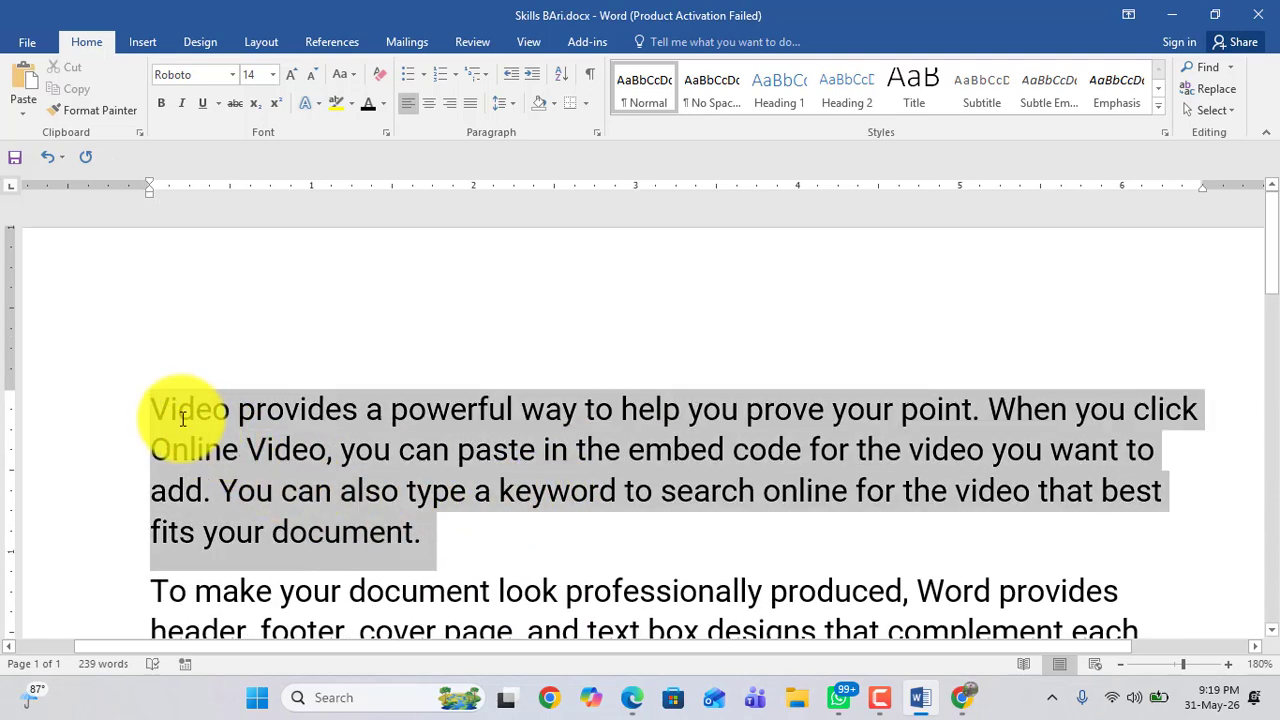
left_click(233, 76)
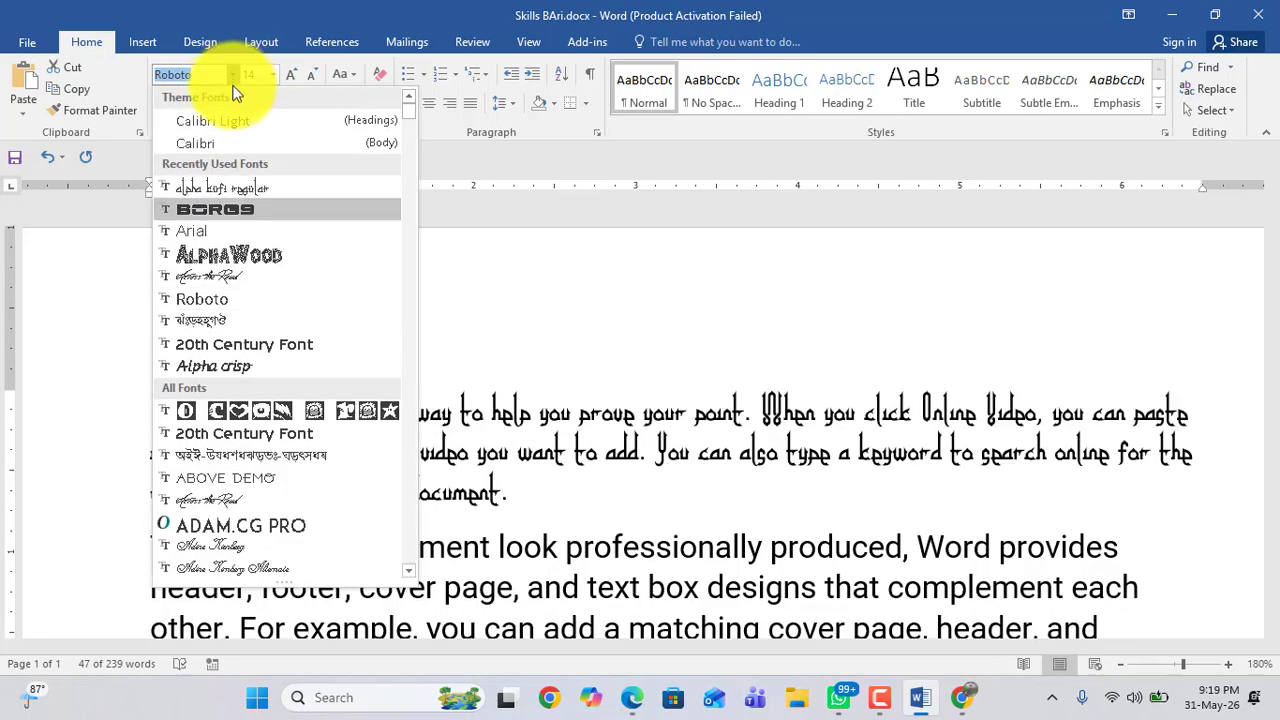
left_click(233, 189)
scroll(371, 277, "down", 3)
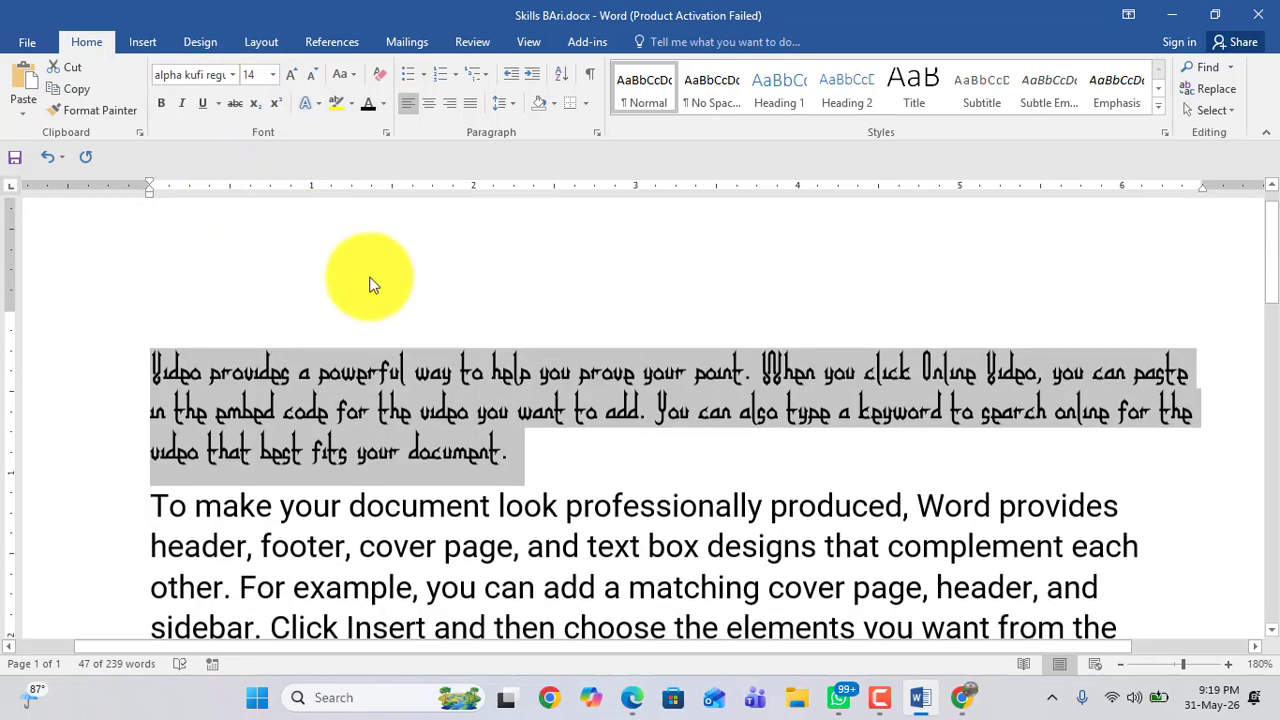
left_click(328, 257)
left_click_drag(152, 256, 500, 330)
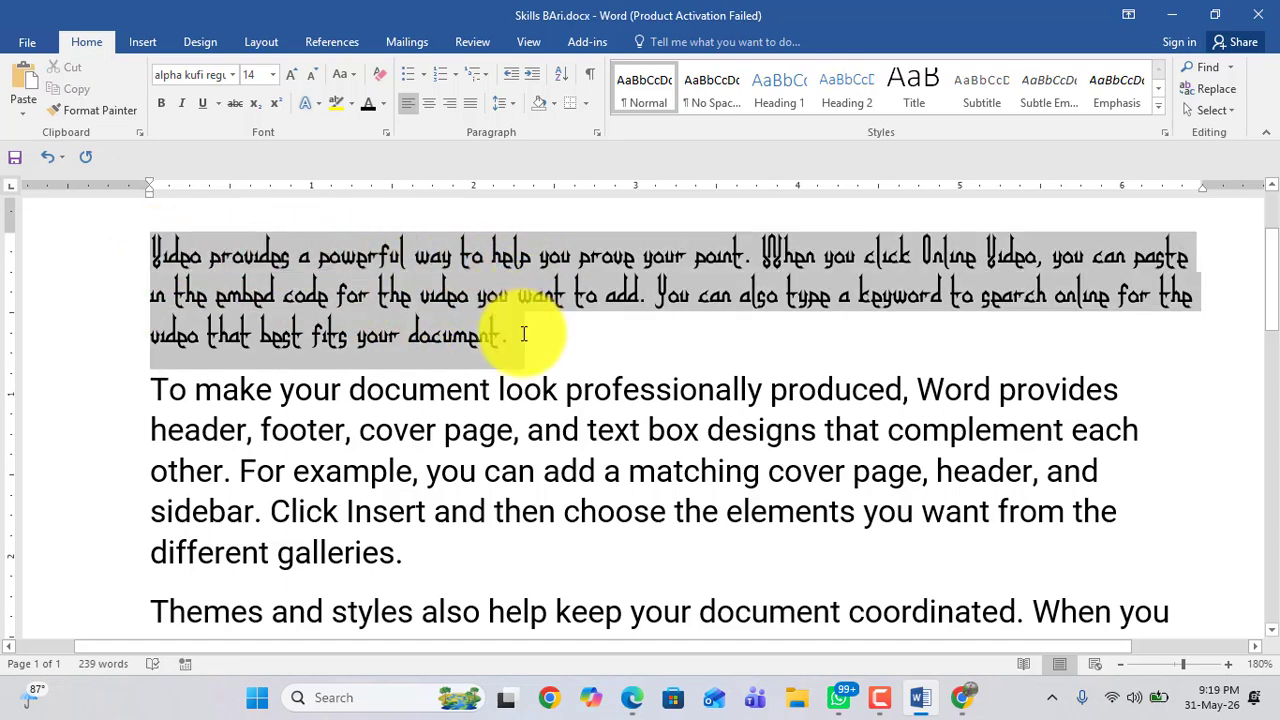
left_click(436, 295)
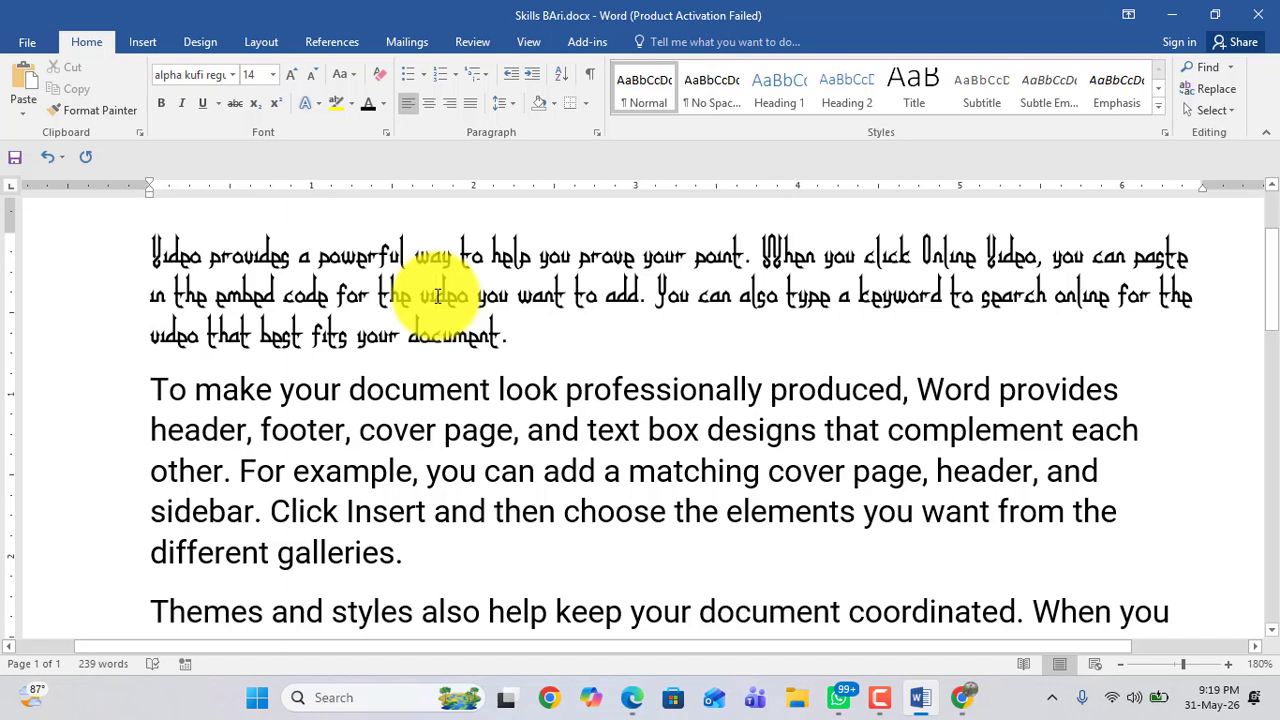
left_click(437, 296)
left_click_drag(508, 336, 186, 260)
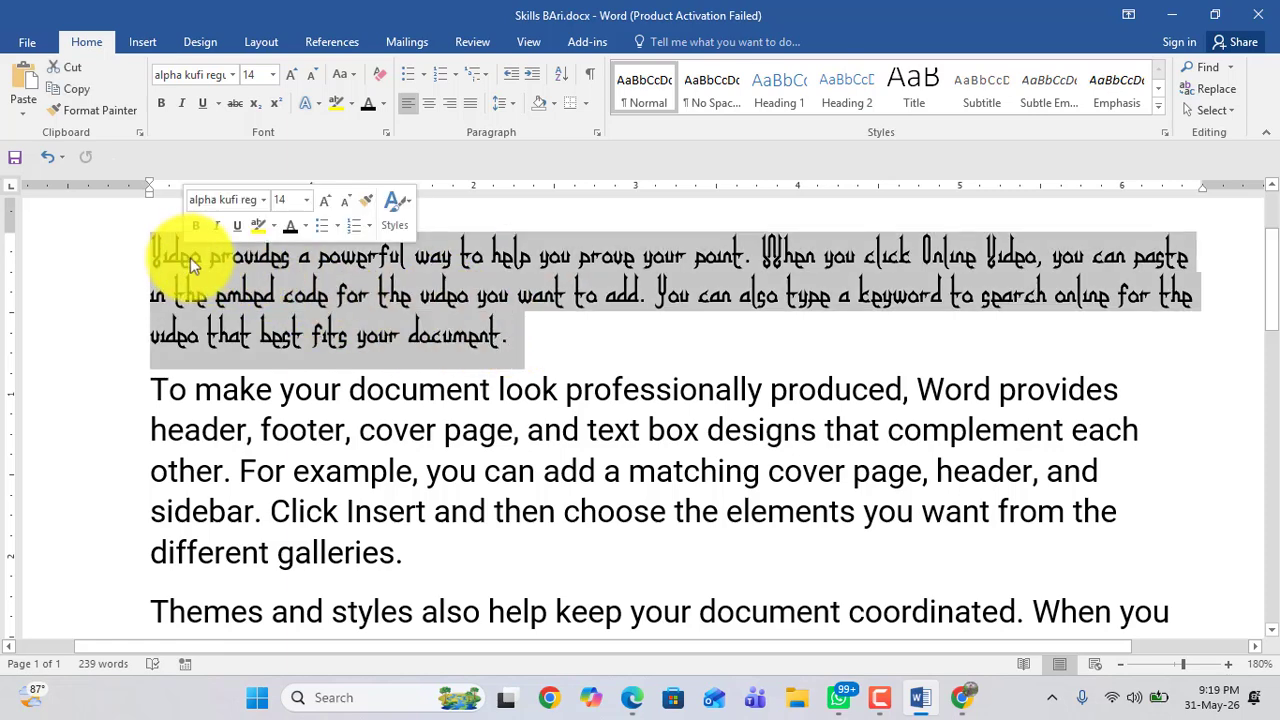
left_click(450, 309)
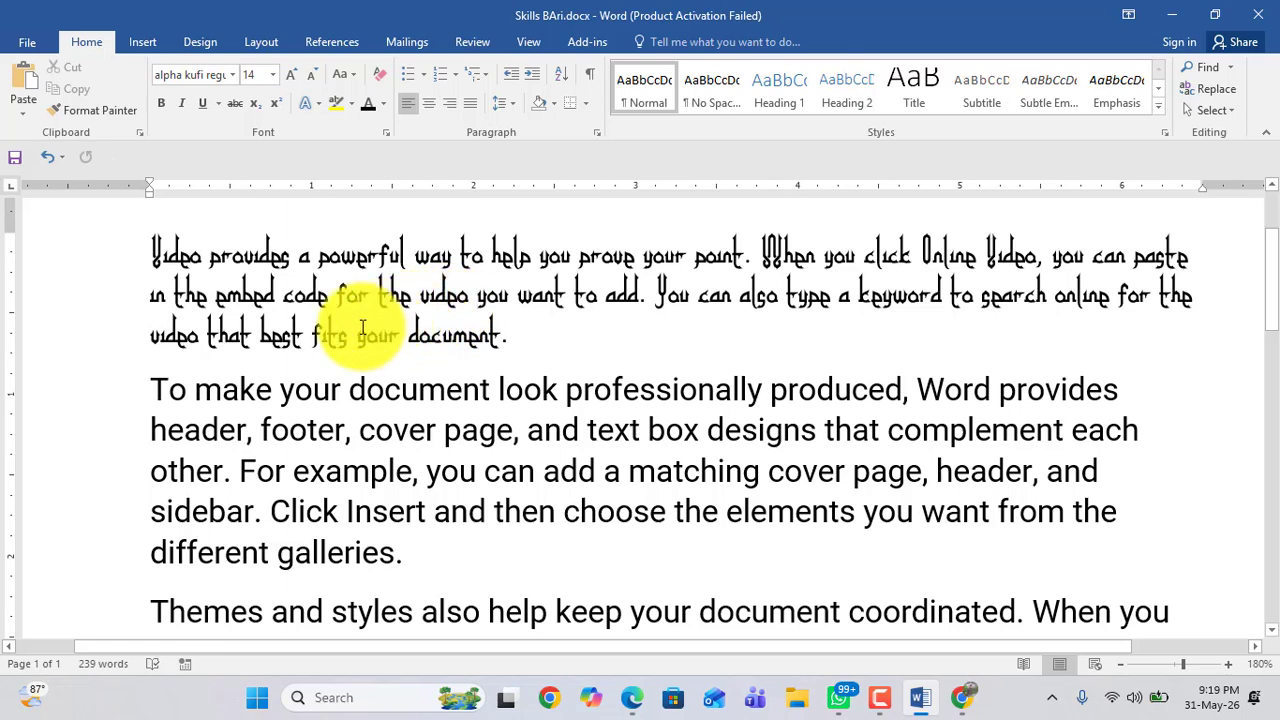
scroll(440, 337, "down", 3)
scroll(450, 337, "up", 3)
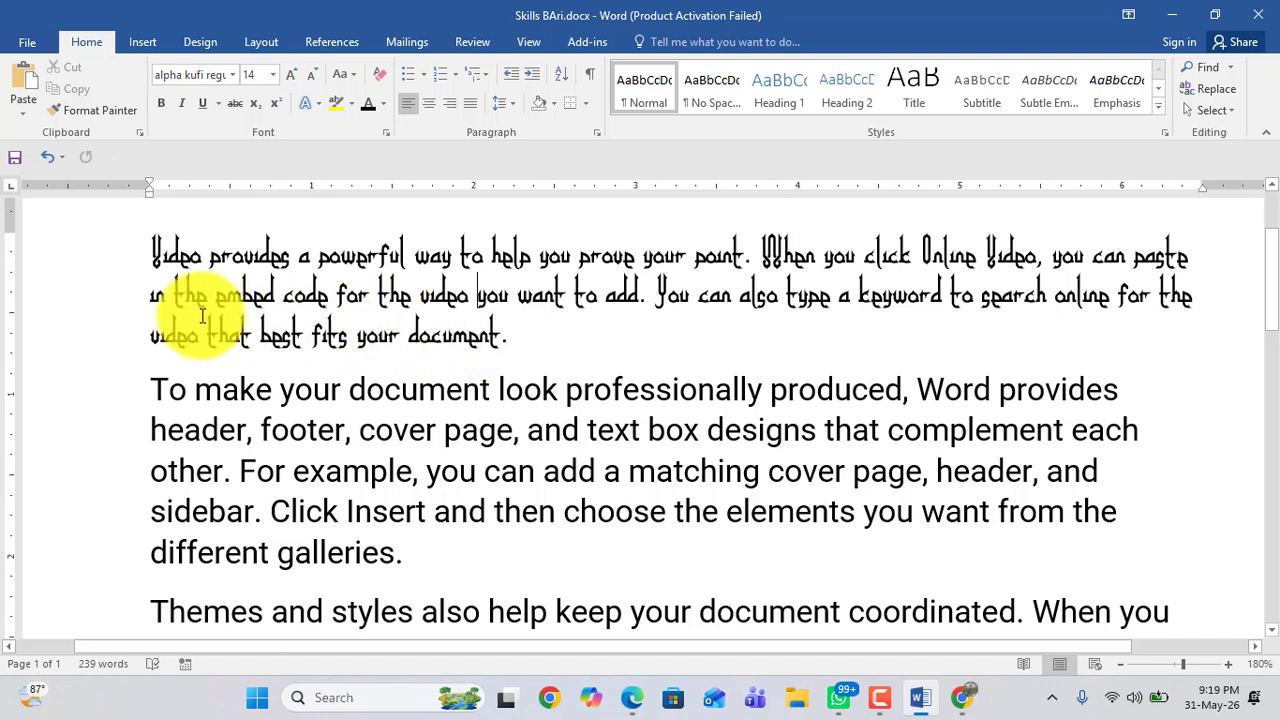
Step: Select the second paragraph and convert it to UPPERCASE, then to lowercase
left_click(350, 78)
left_click(194, 406)
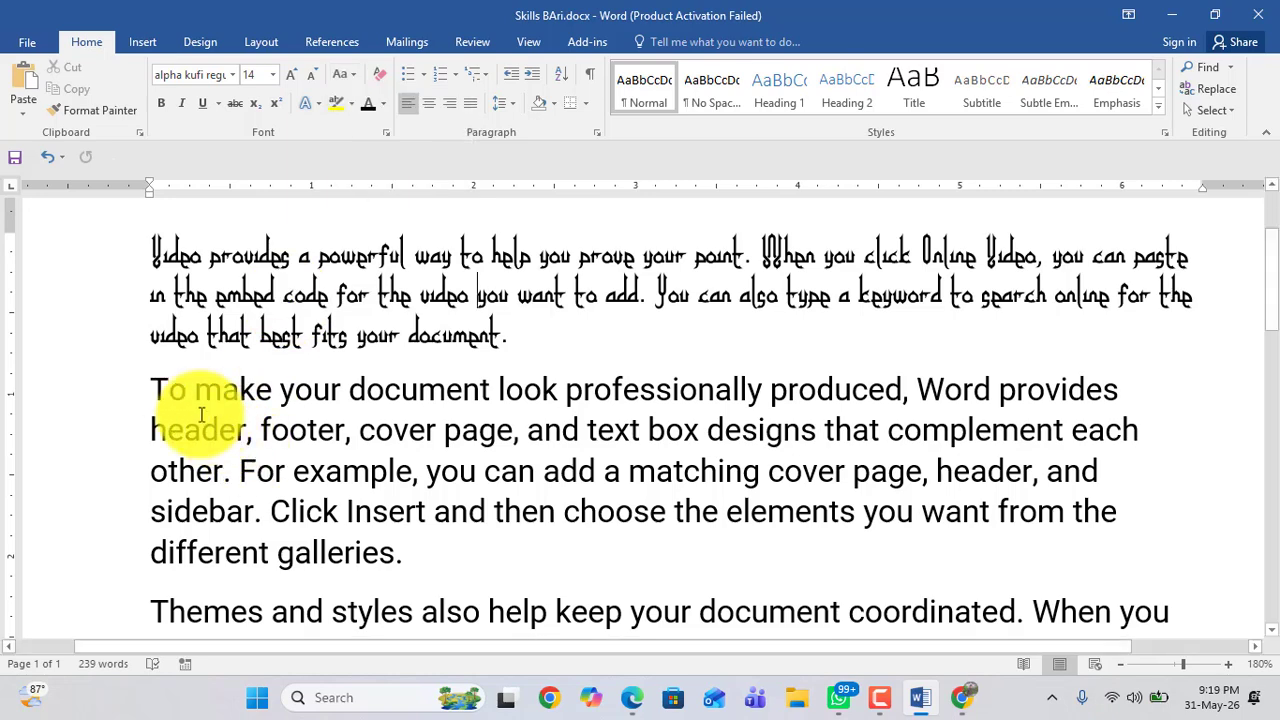
left_click_drag(194, 406, 387, 557)
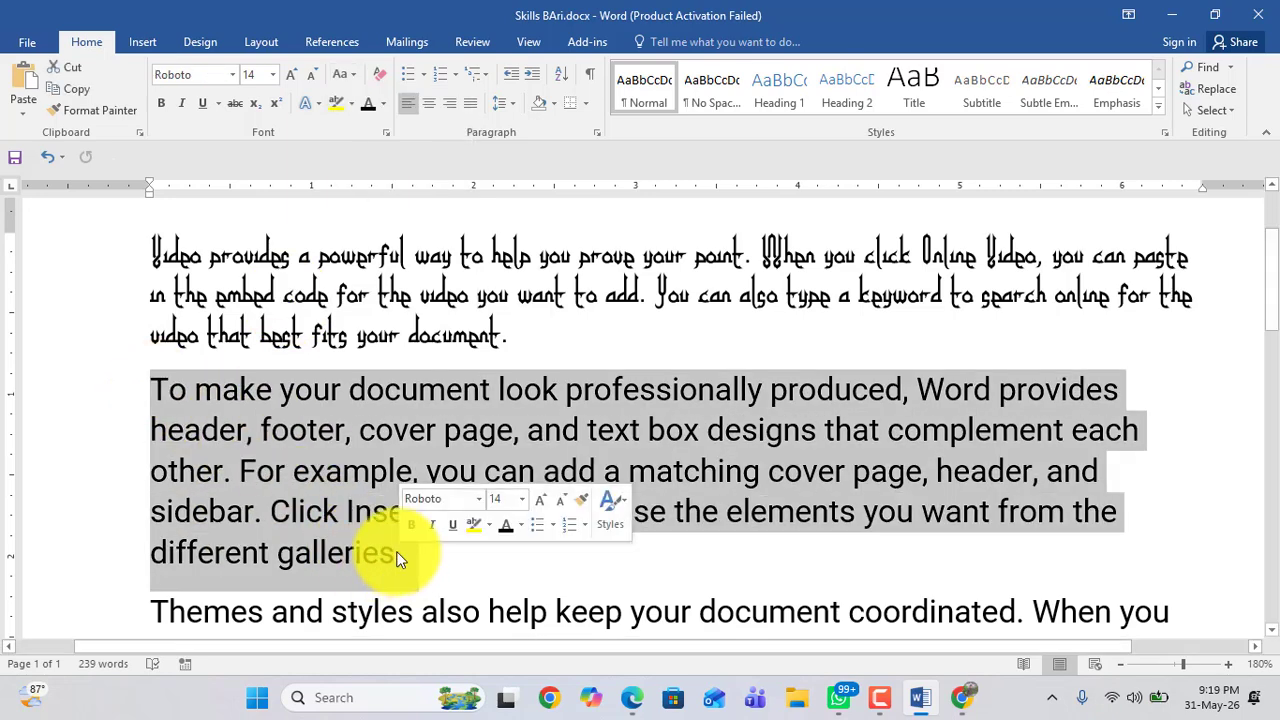
left_click(352, 76)
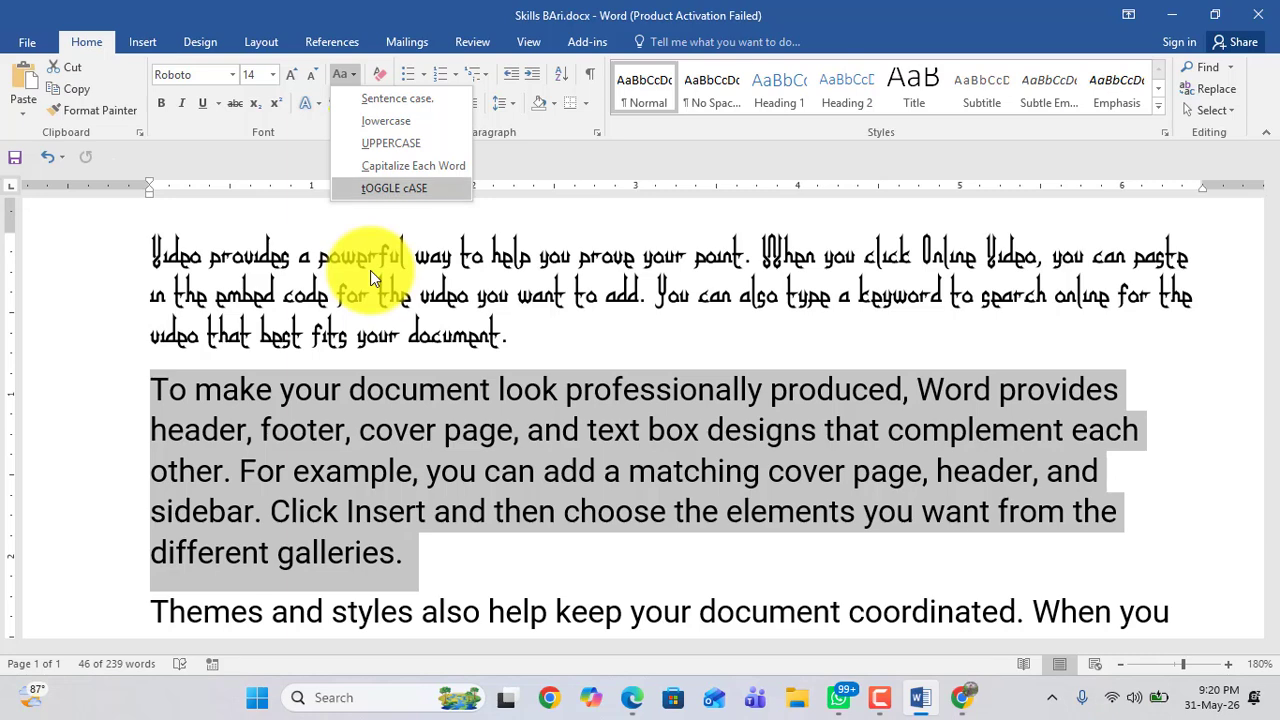
left_click(385, 143)
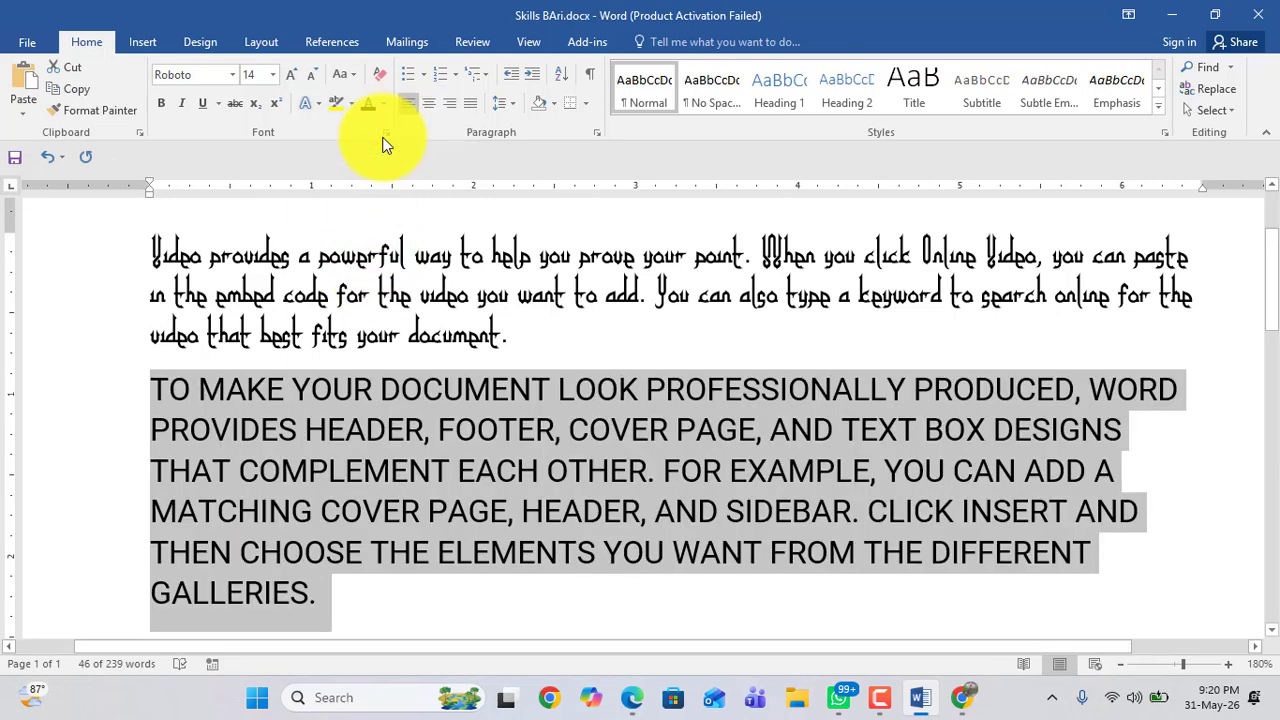
left_click(357, 72)
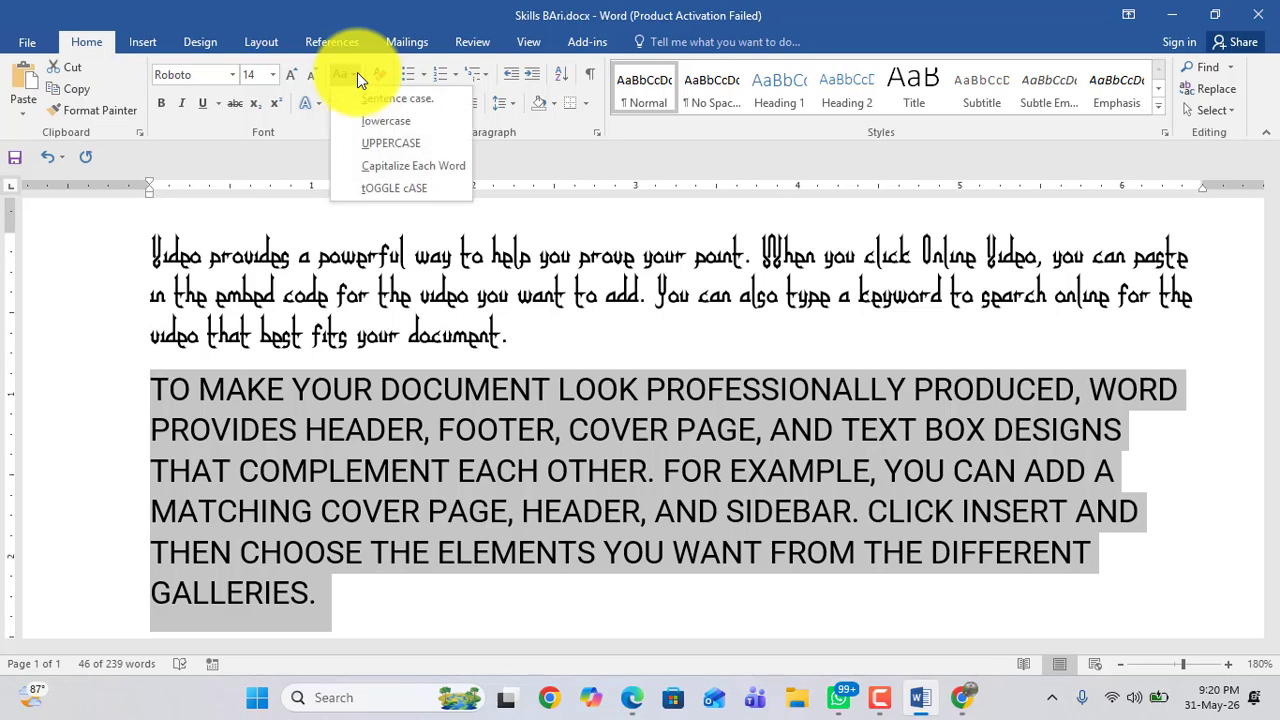
left_click(380, 116)
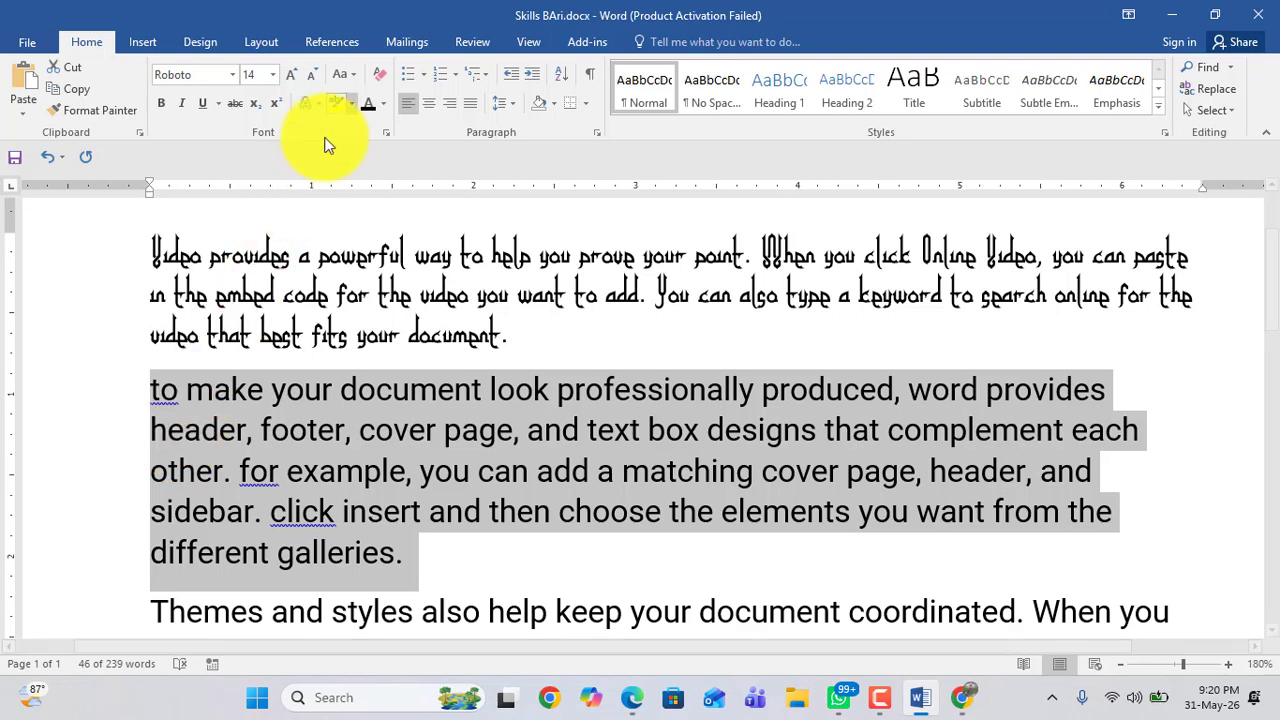
Step: Change the second paragraph's case to Sentence case, then to Capitalize Each Word
left_click(355, 74)
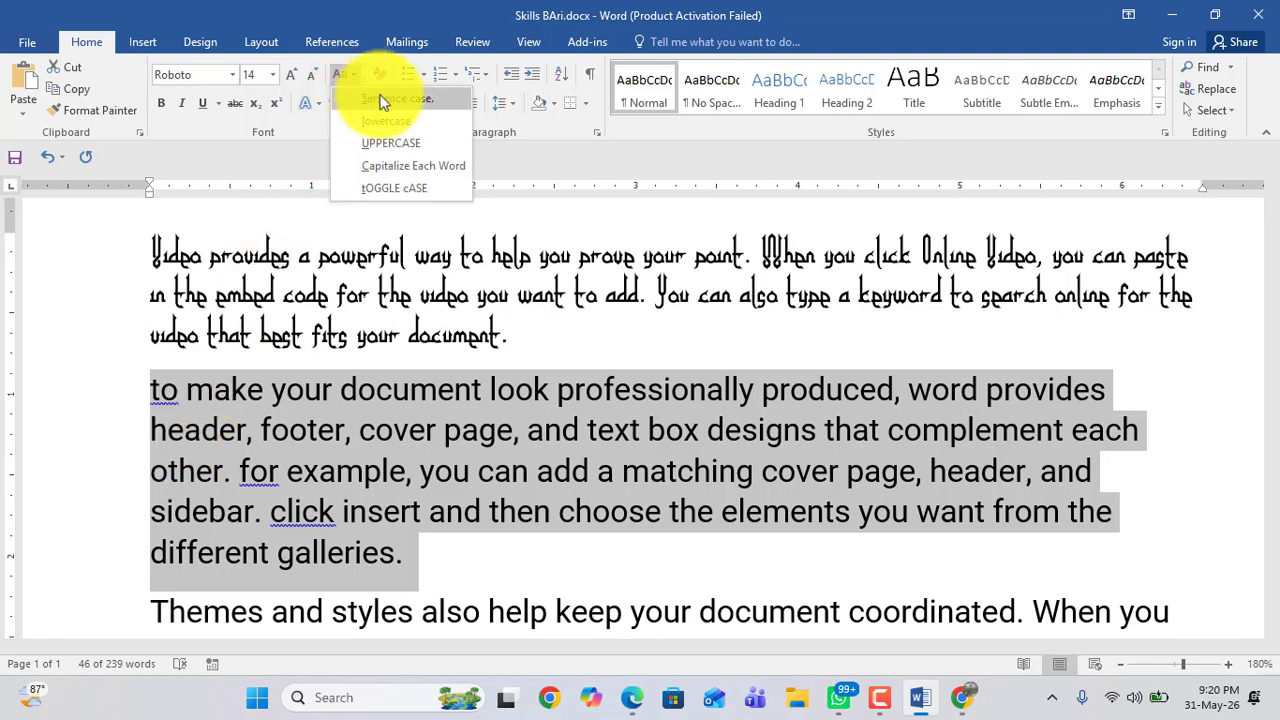
left_click(385, 100)
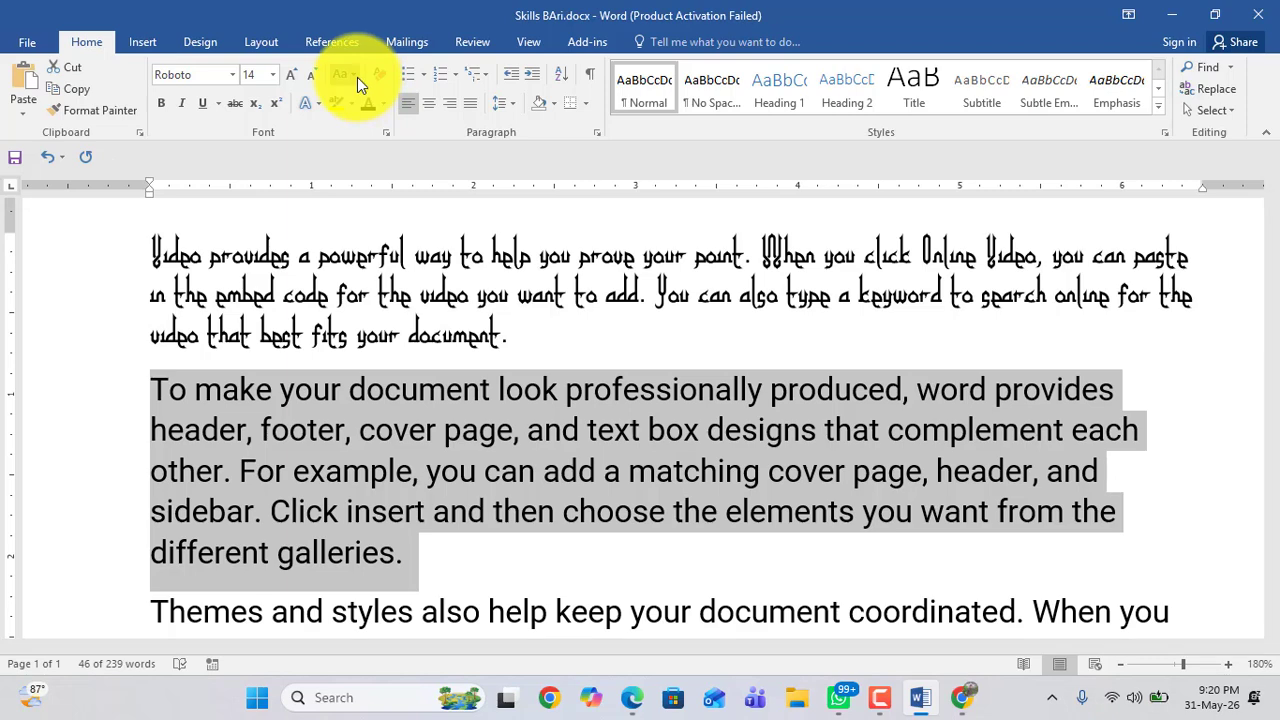
left_click(357, 77)
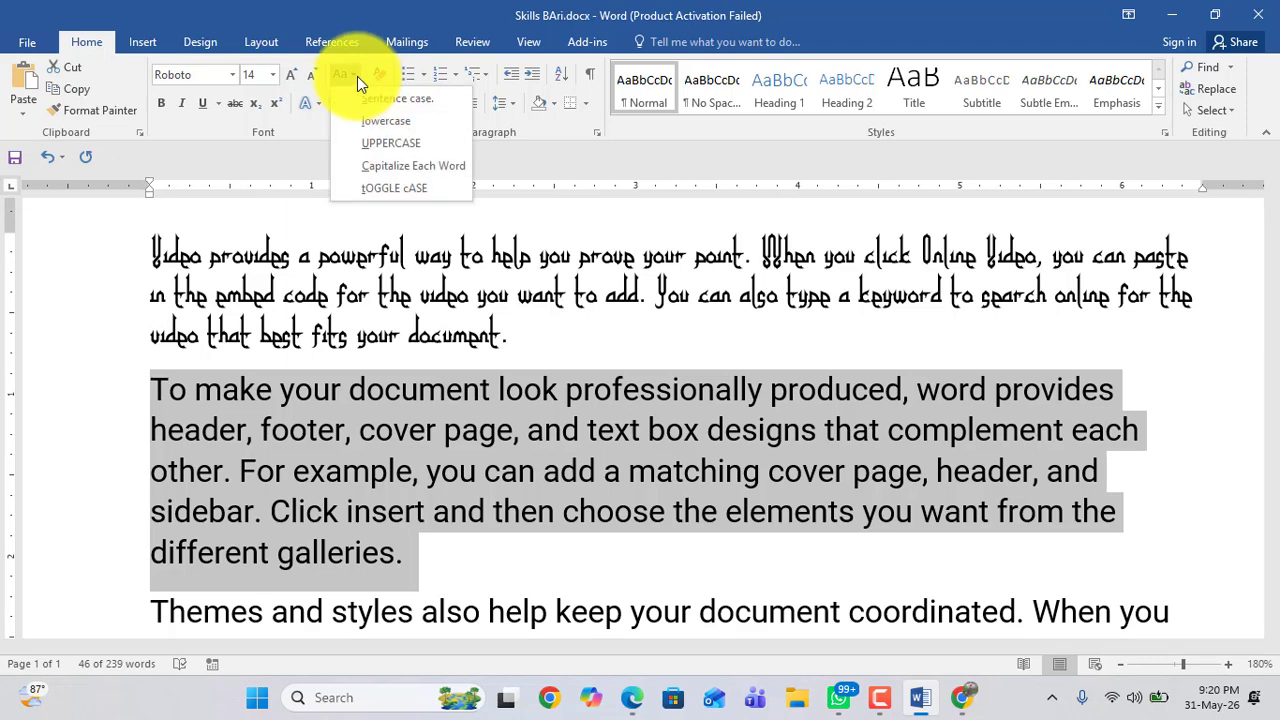
left_click(401, 170)
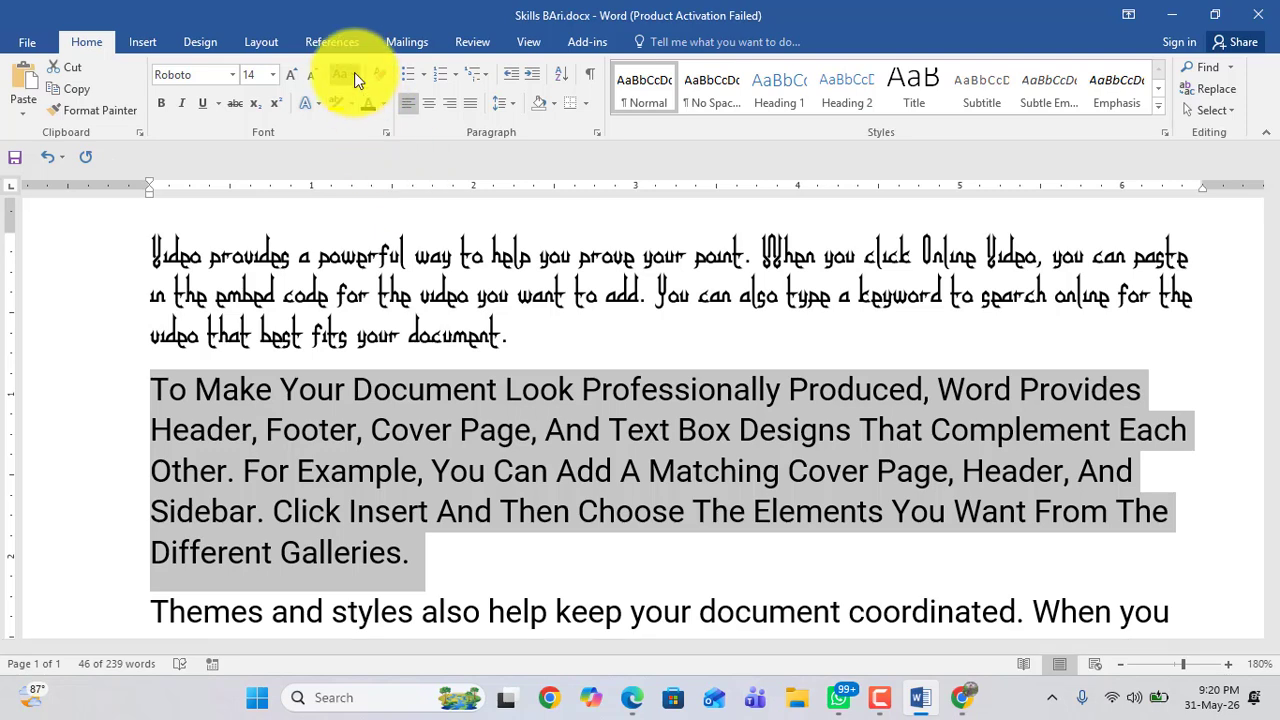
Step: Apply tOGGLE cASE to the second paragraph, then switch it back to Sentence case
left_click(354, 73)
left_click(384, 188)
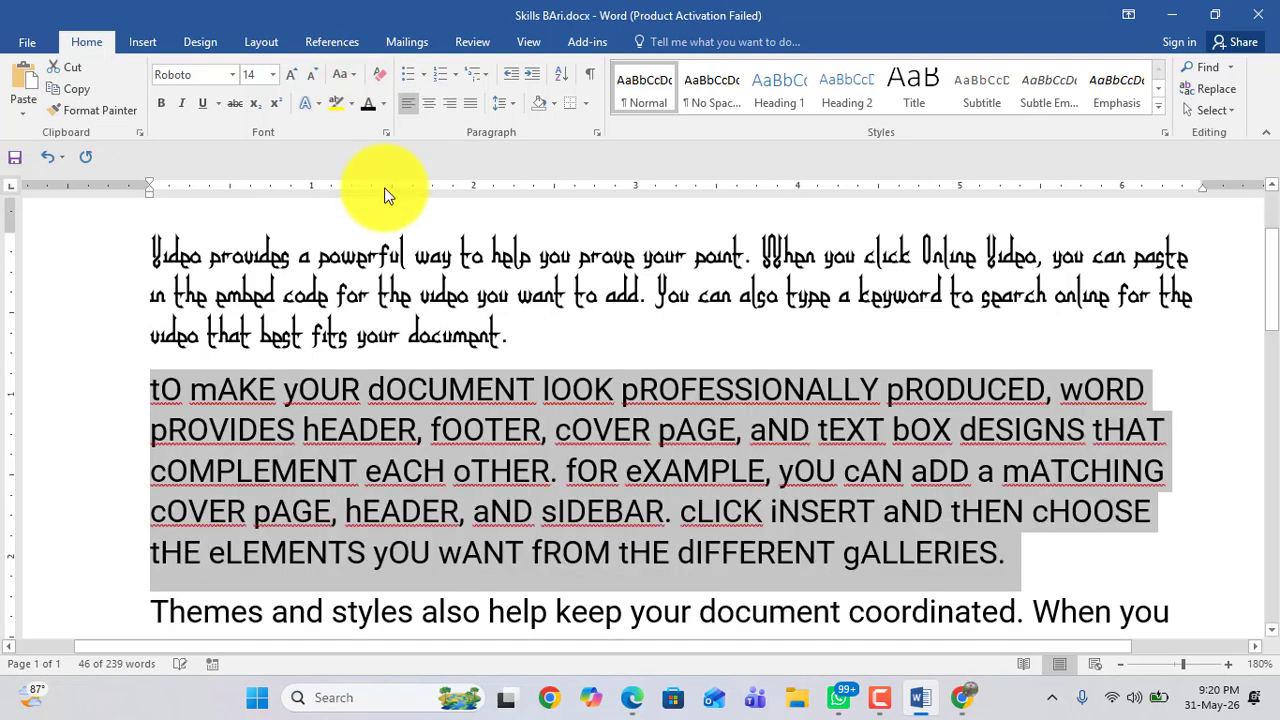
left_click(350, 76)
left_click(373, 96)
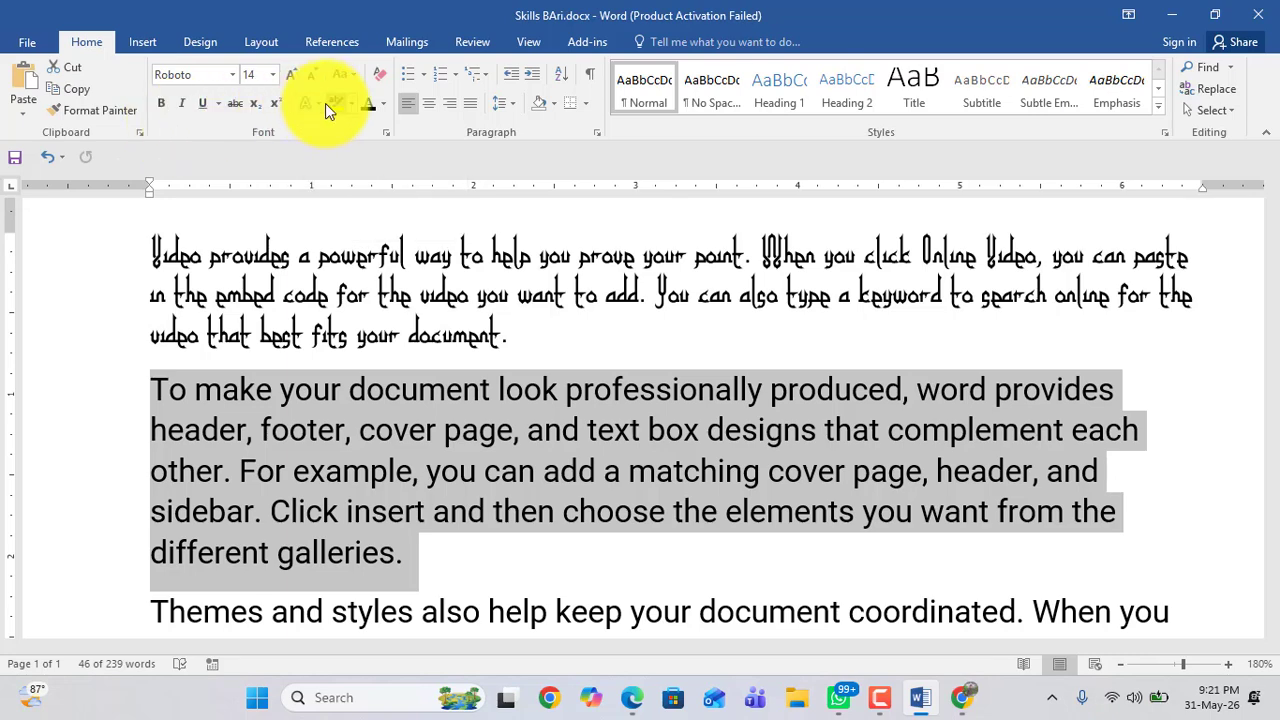
Step: Highlight the phrase "Video provides a powerful way to help" in yellow
left_click_drag(152, 256, 506, 263)
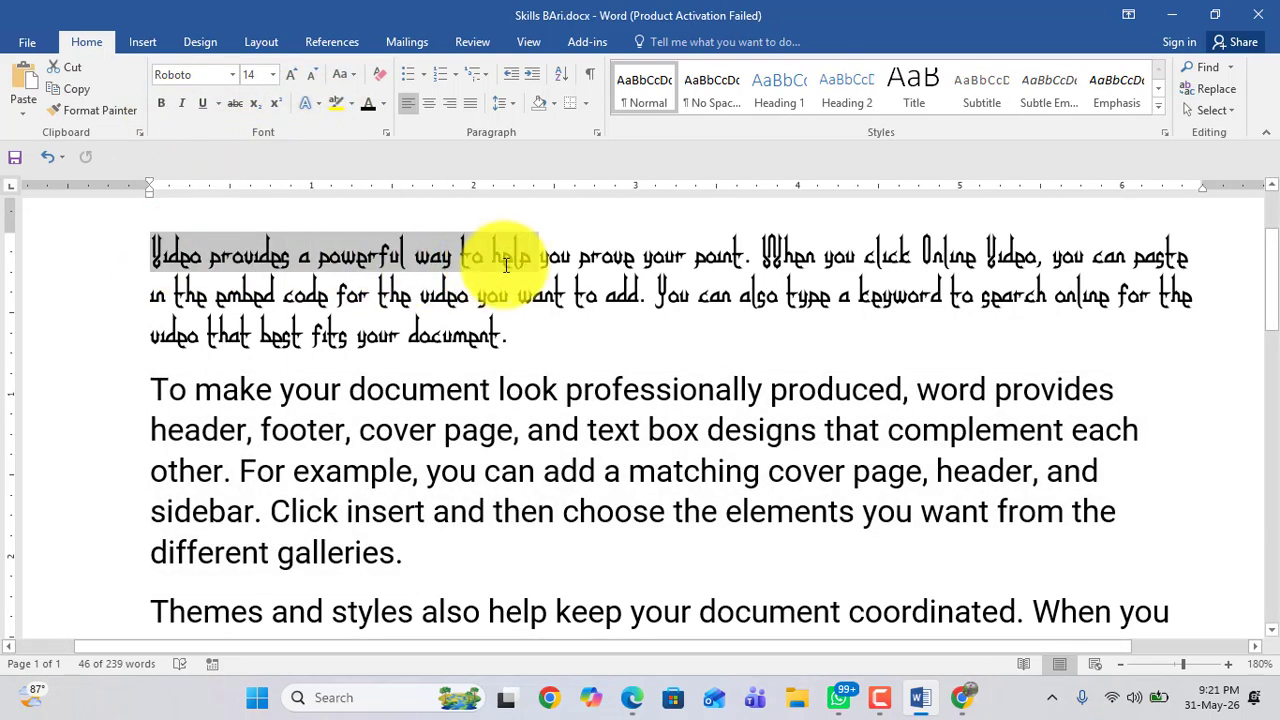
left_click(333, 104)
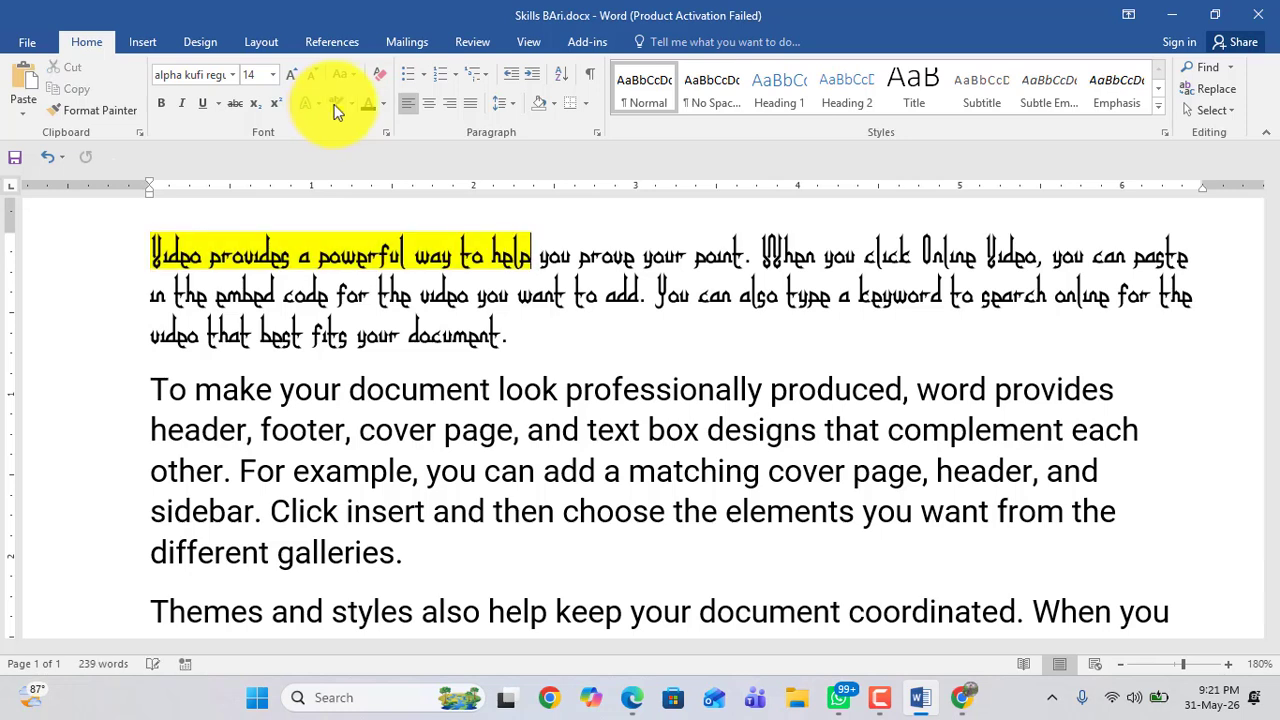
left_click(351, 104)
left_click(362, 159)
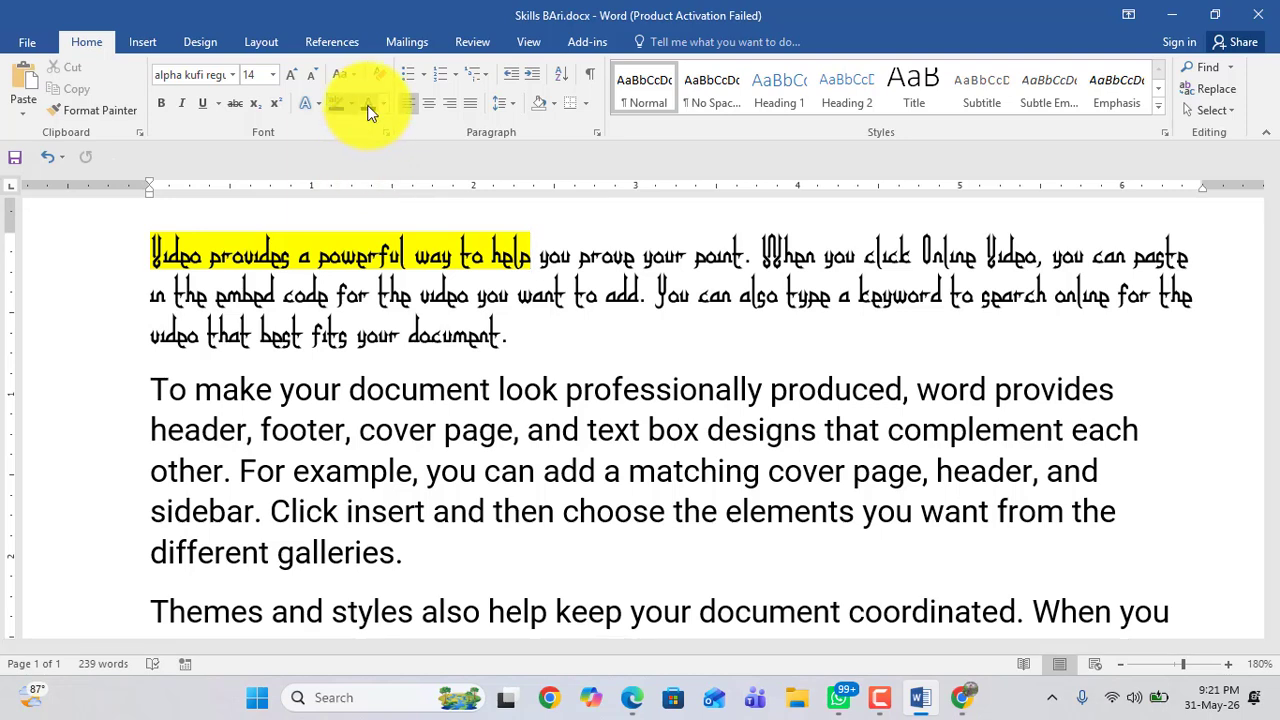
Step: Color the words "you prove your point. When" in the first paragraph red
left_click_drag(571, 256, 775, 265)
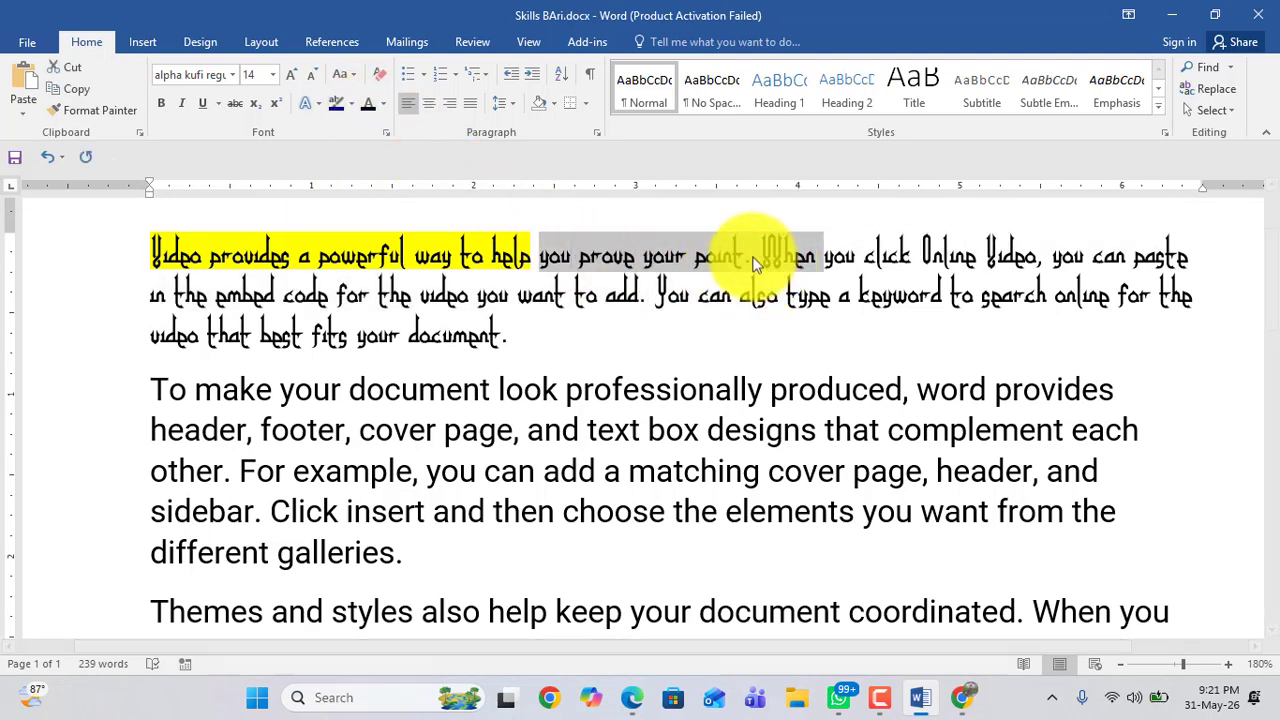
left_click(384, 104)
left_click(383, 272)
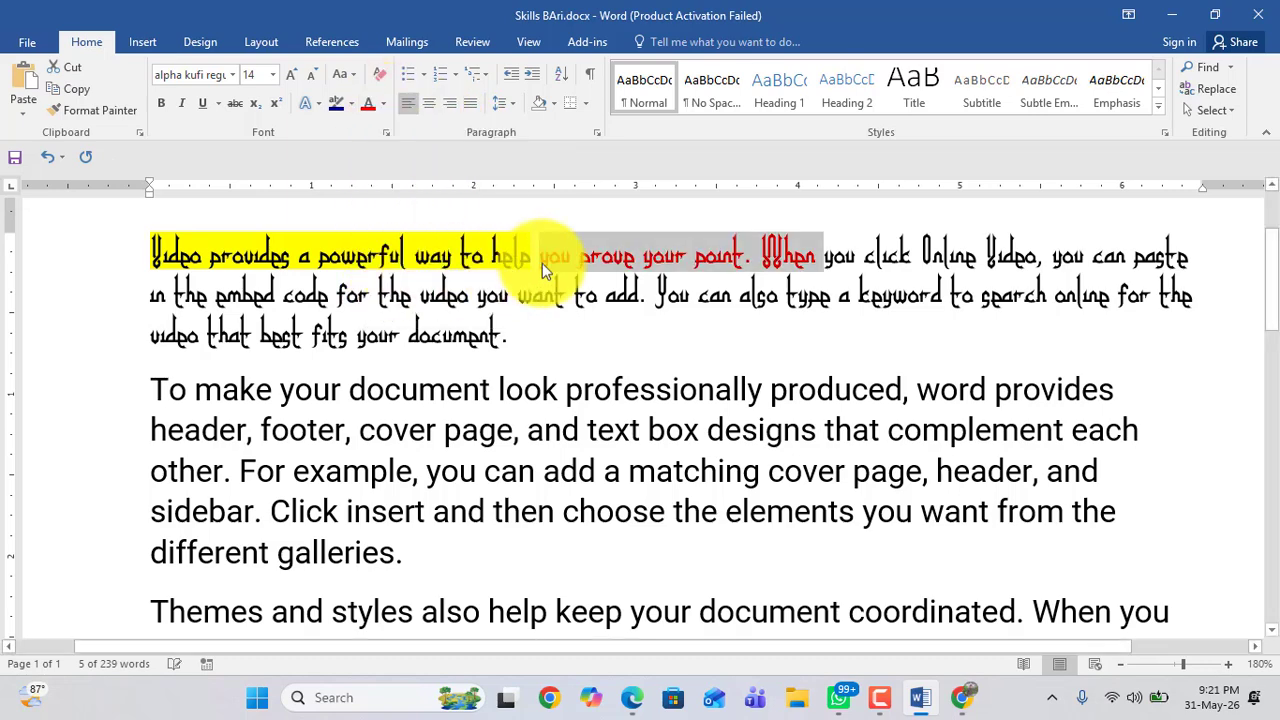
left_click(652, 258)
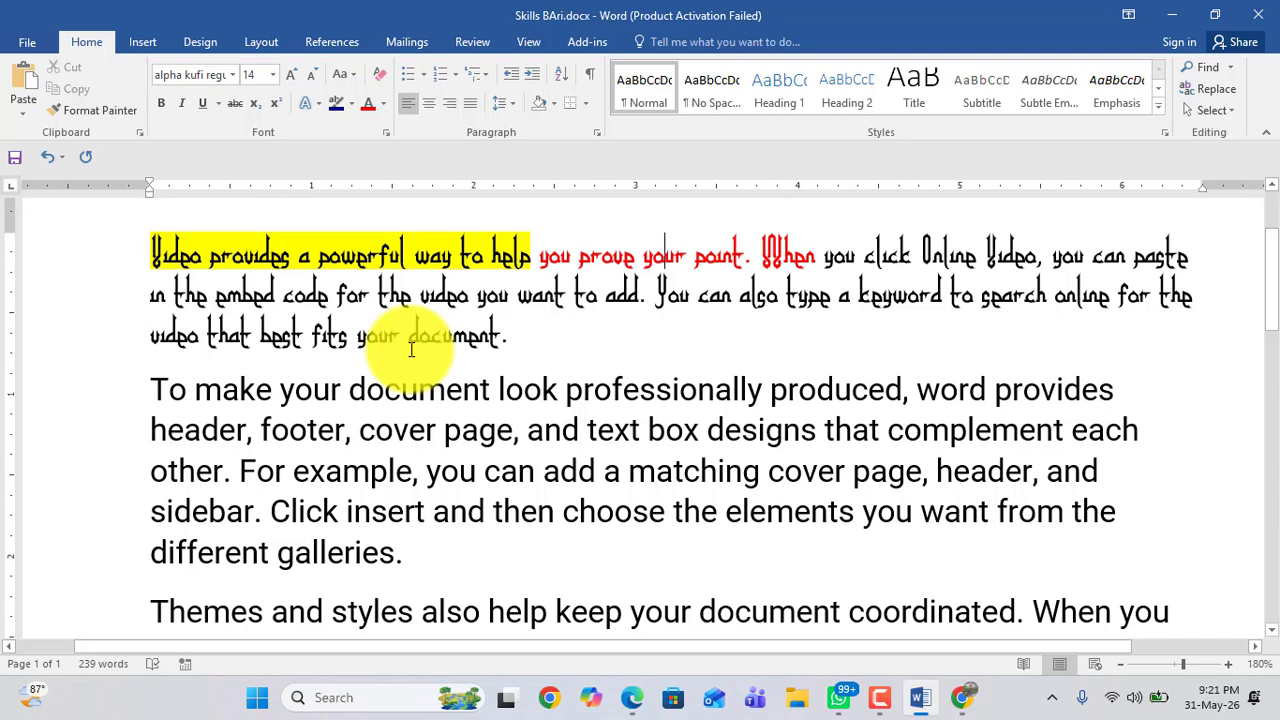
Step: Change the font of the highlighted phrase "Video provides a powerful way to help" to Times New Roman
left_click(272, 75)
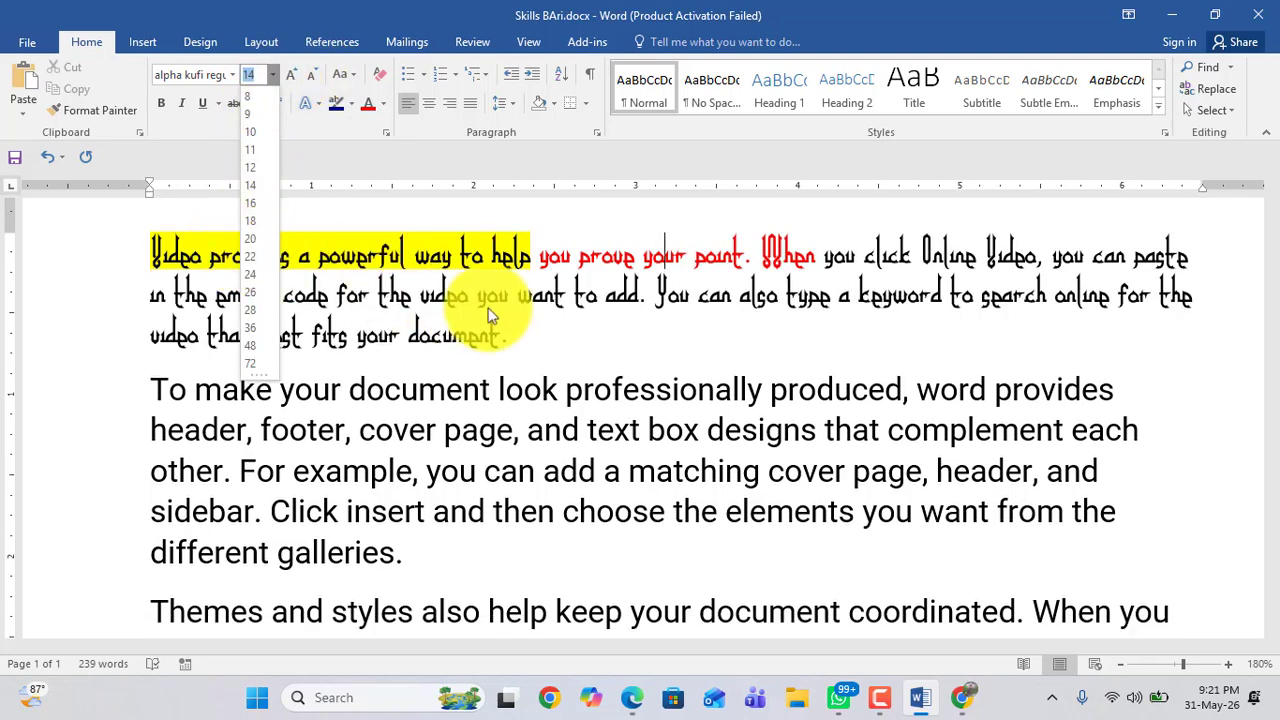
left_click(493, 309)
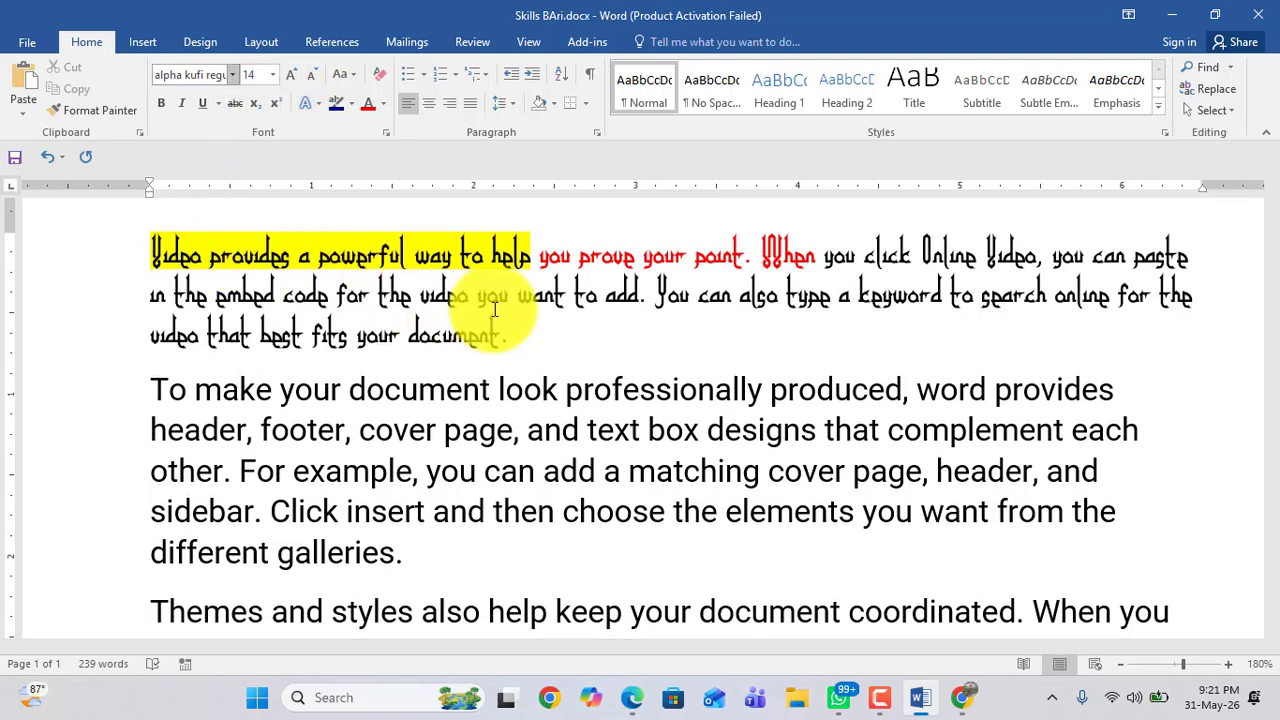
left_click_drag(180, 258, 524, 258)
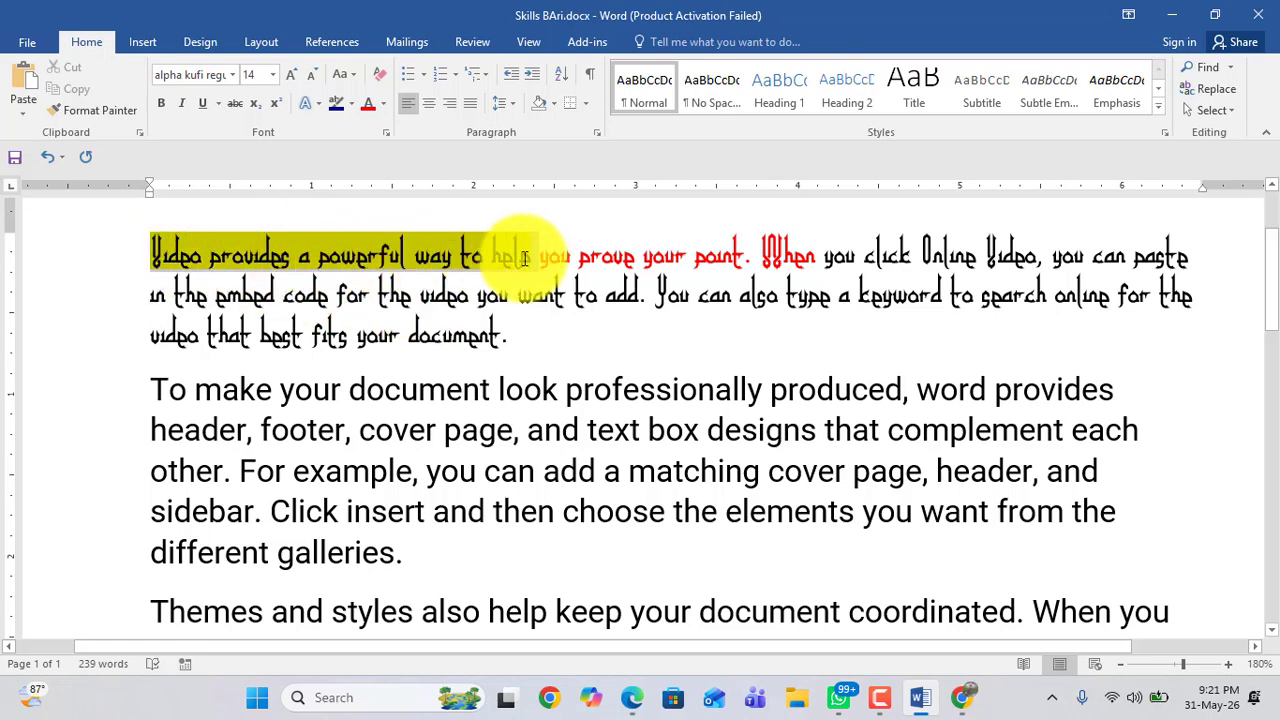
left_click(233, 77)
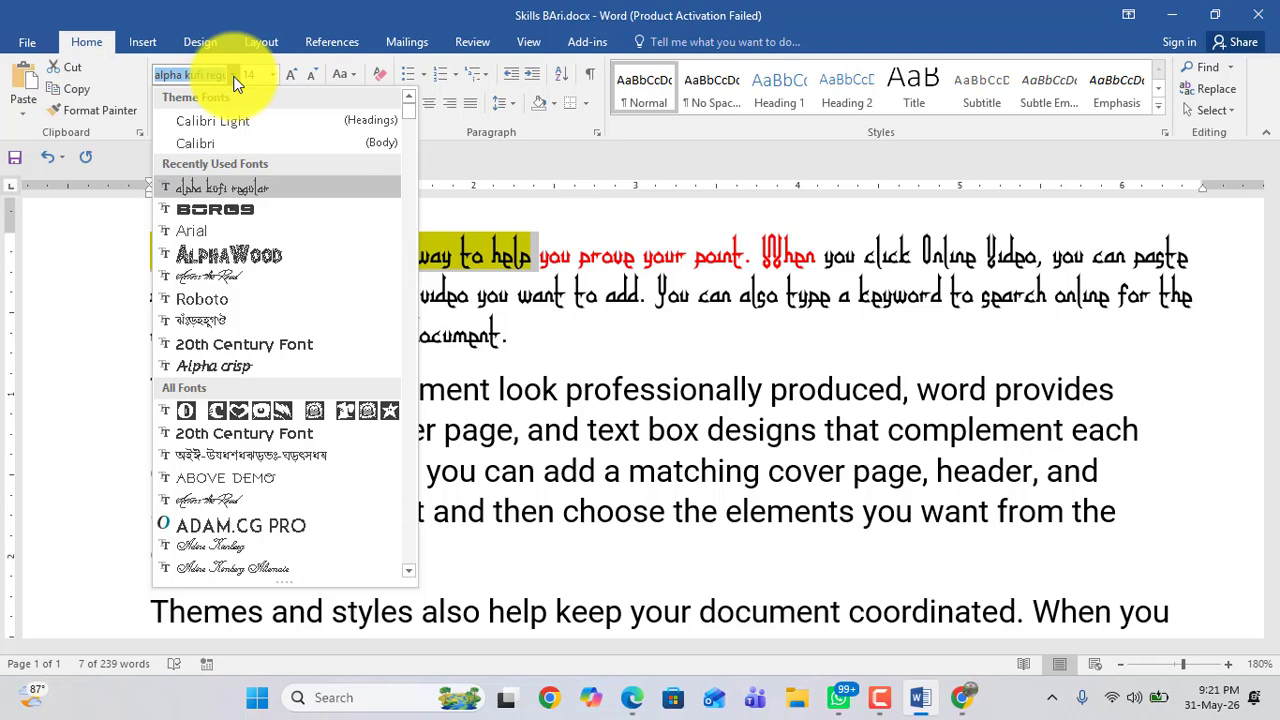
scroll(250, 247, "down", 1)
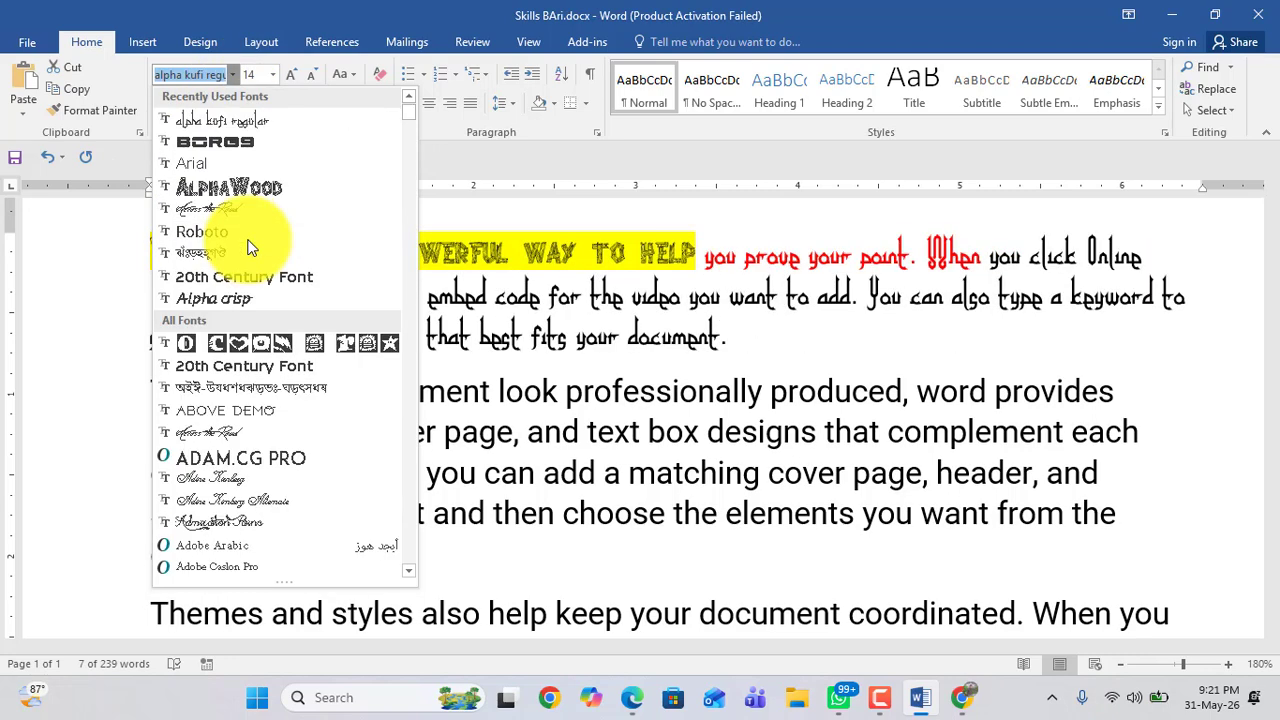
scroll(250, 247, "down", 2)
scroll(250, 247, "down", 3)
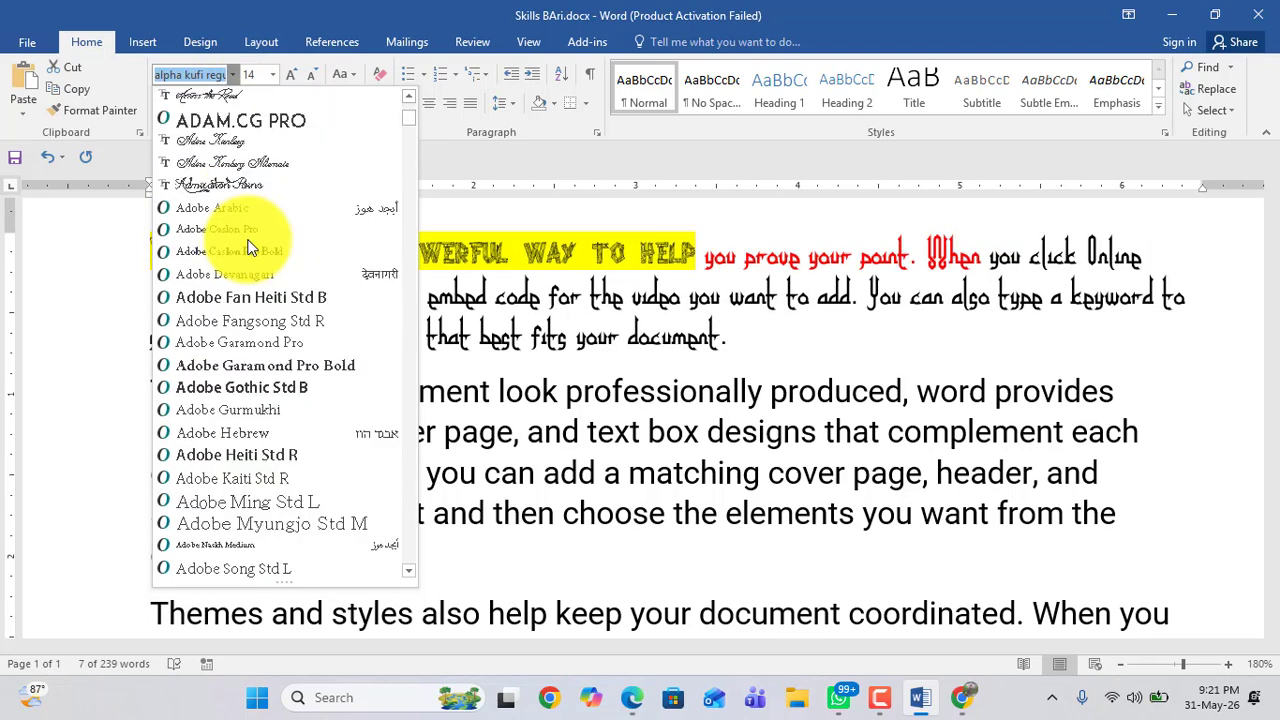
scroll(250, 247, "up", 3)
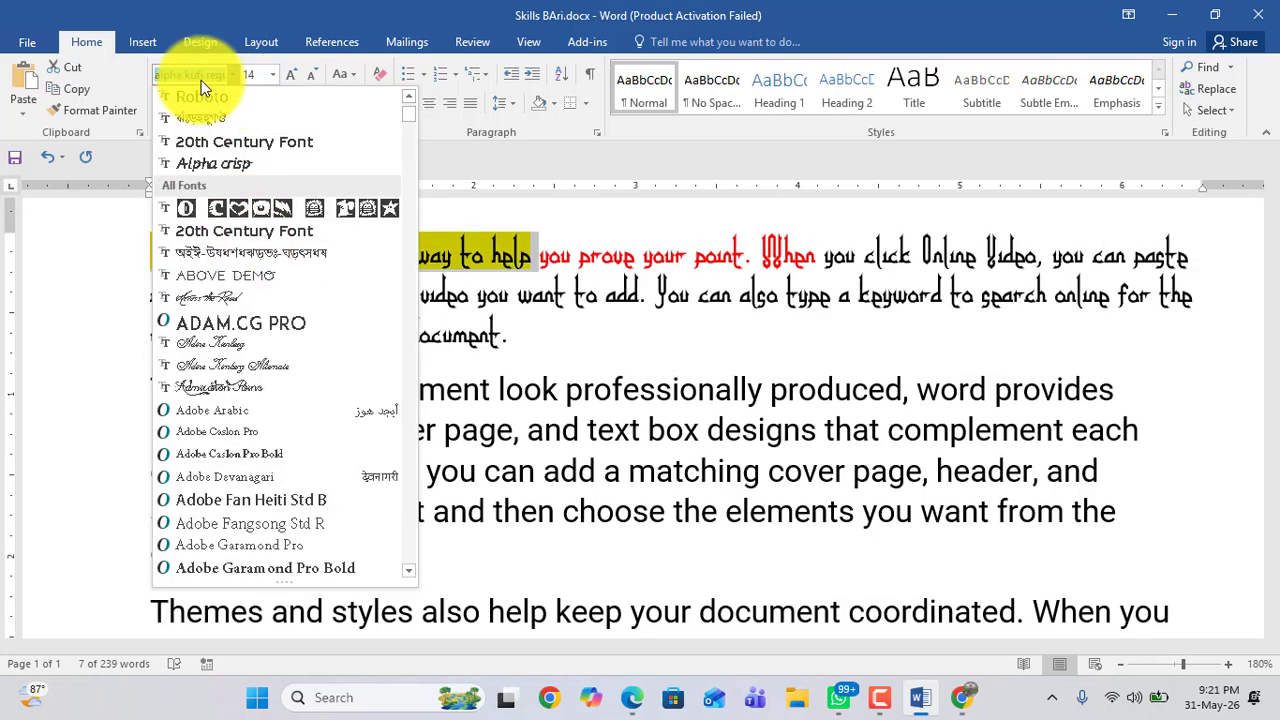
type("t")
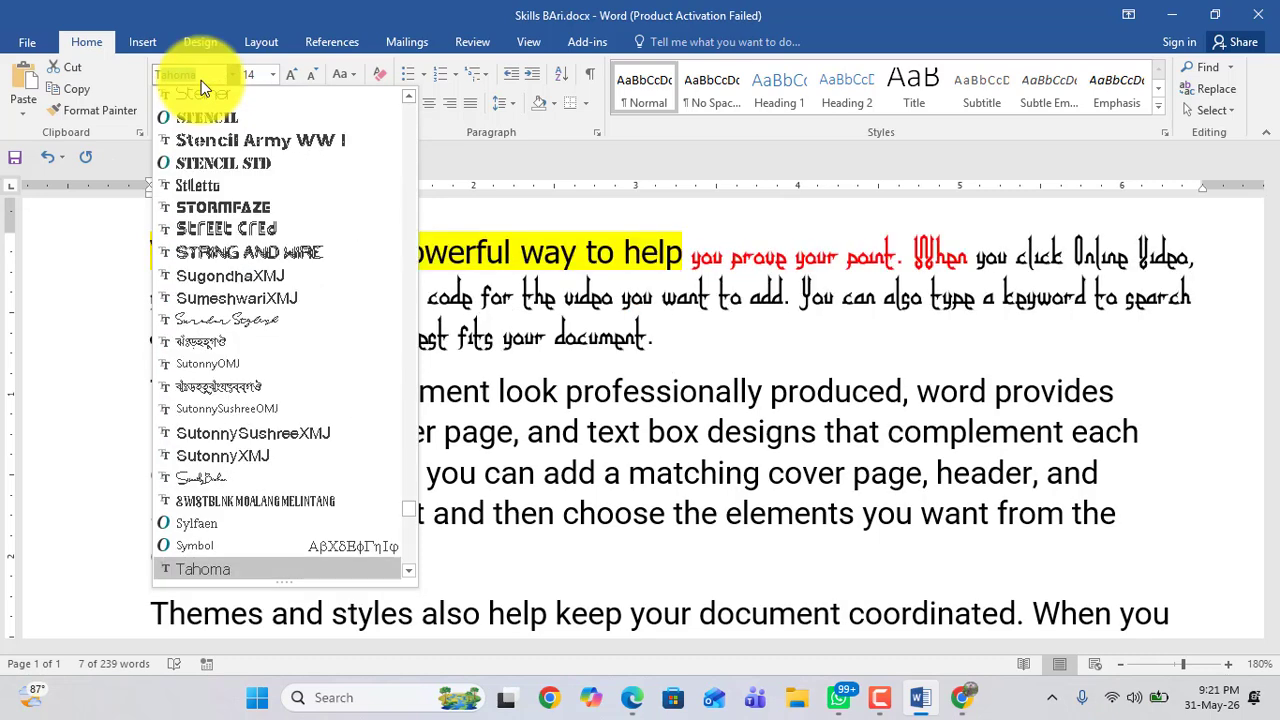
type("imes New Ro")
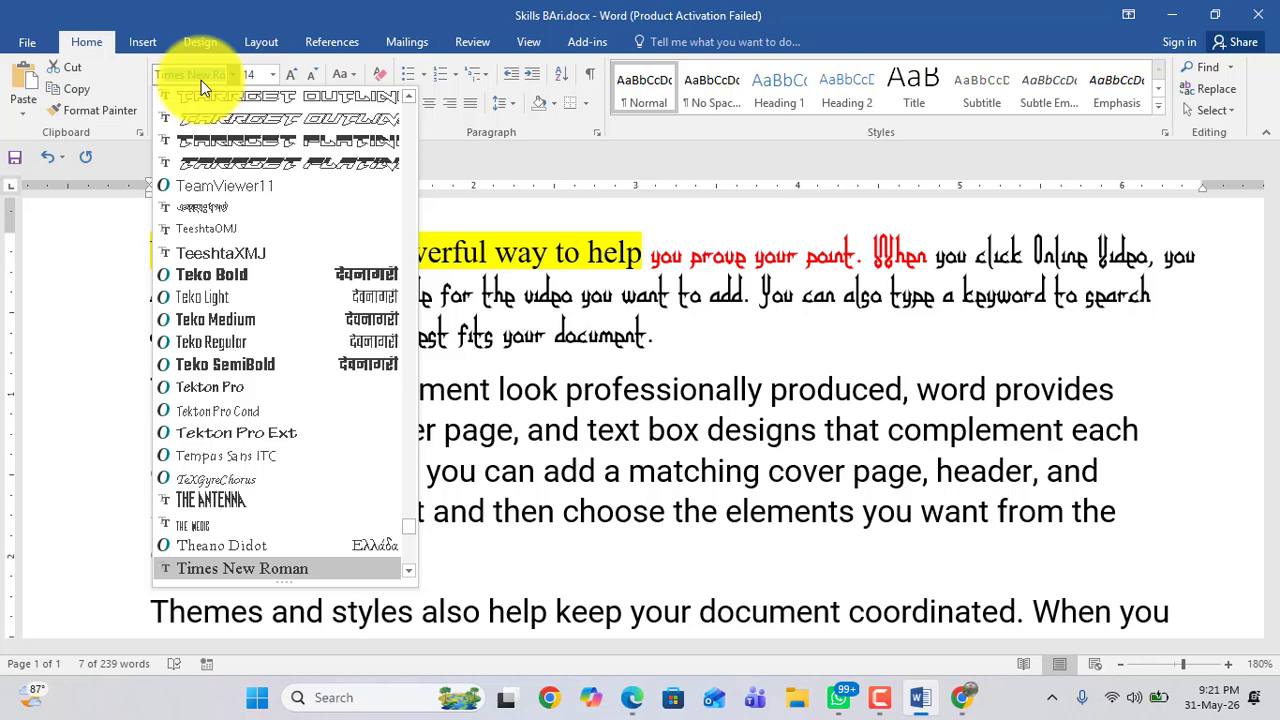
key("Return")
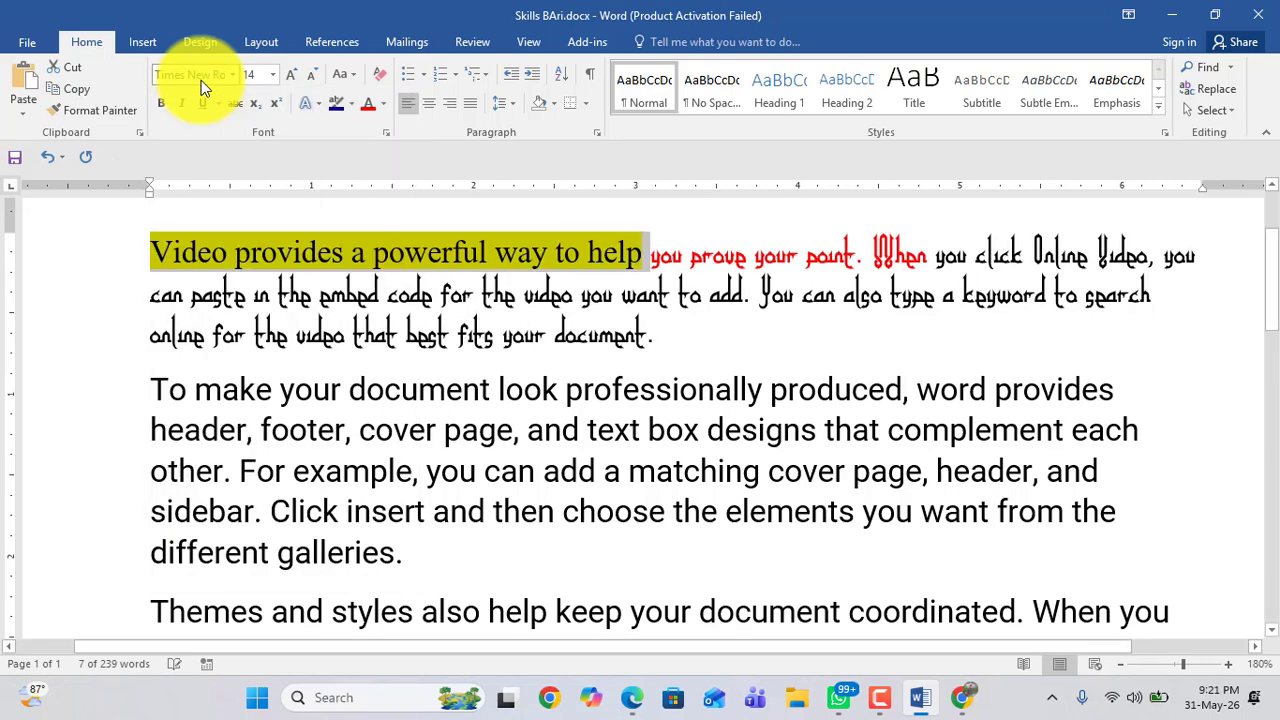
left_click(352, 243)
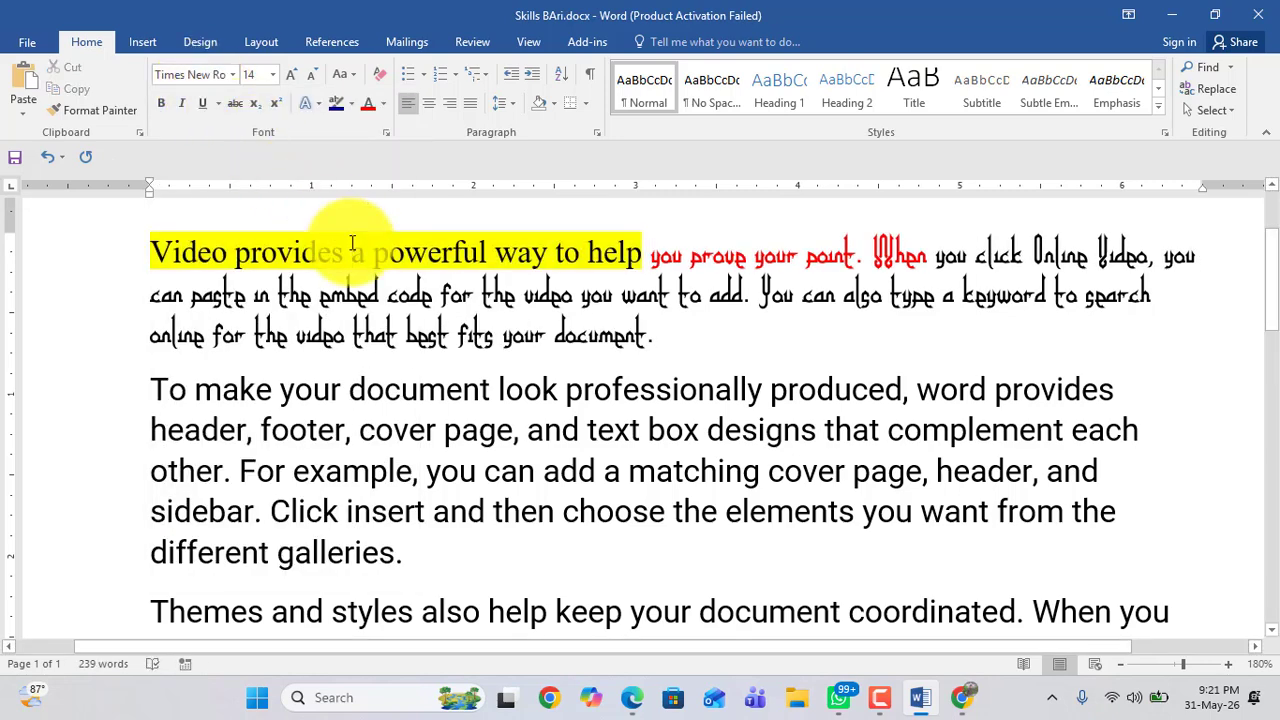